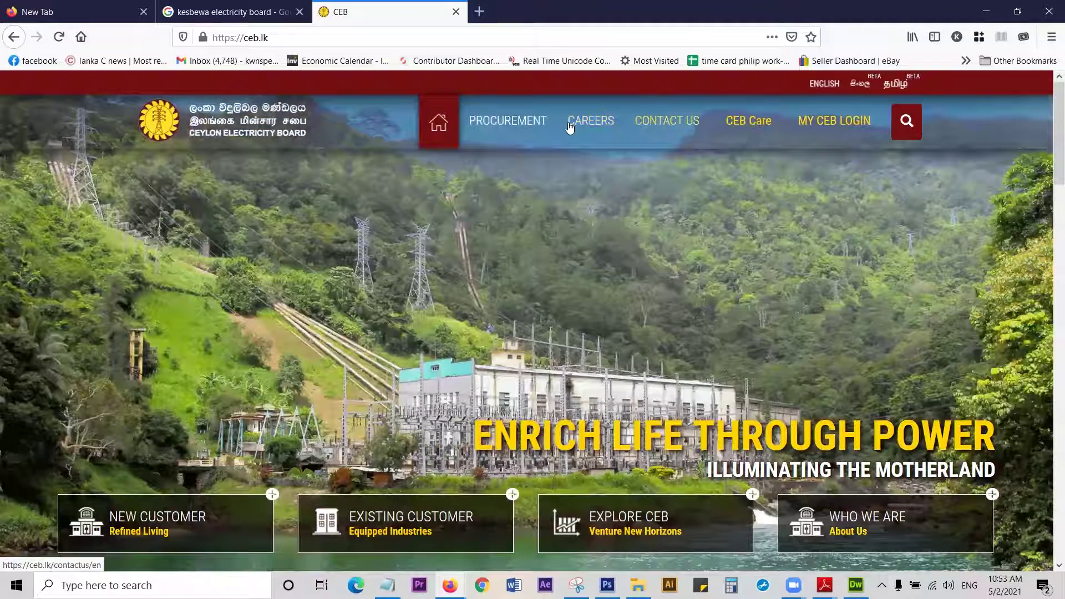
Step: Examine the Procurement, Careers and Contact Us pages of the Ceylon Electricity Board website, including the job vacancy and telephone list
click(523, 128)
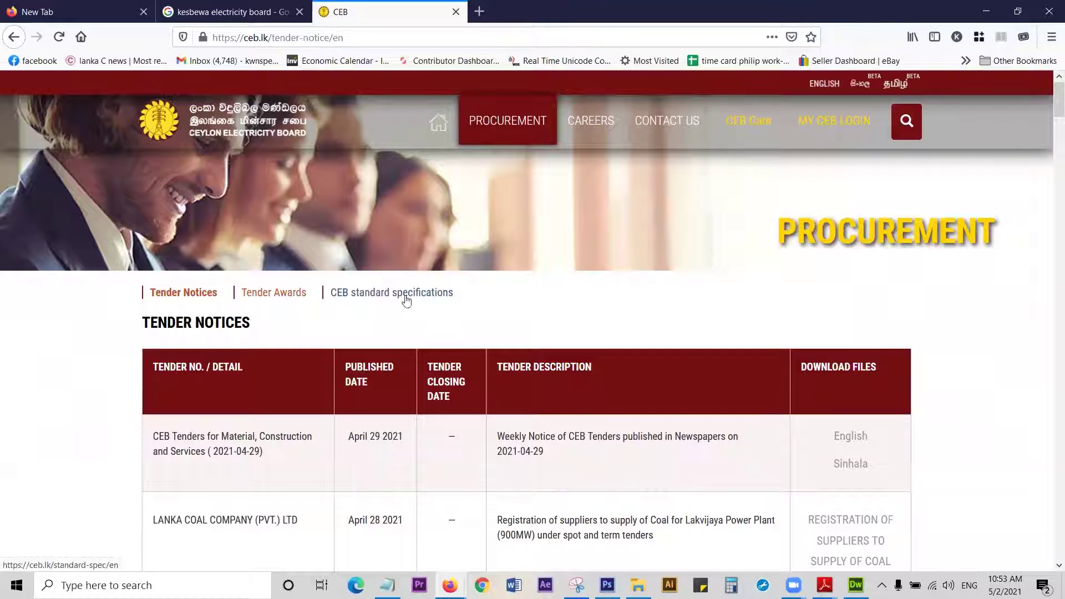
click(592, 125)
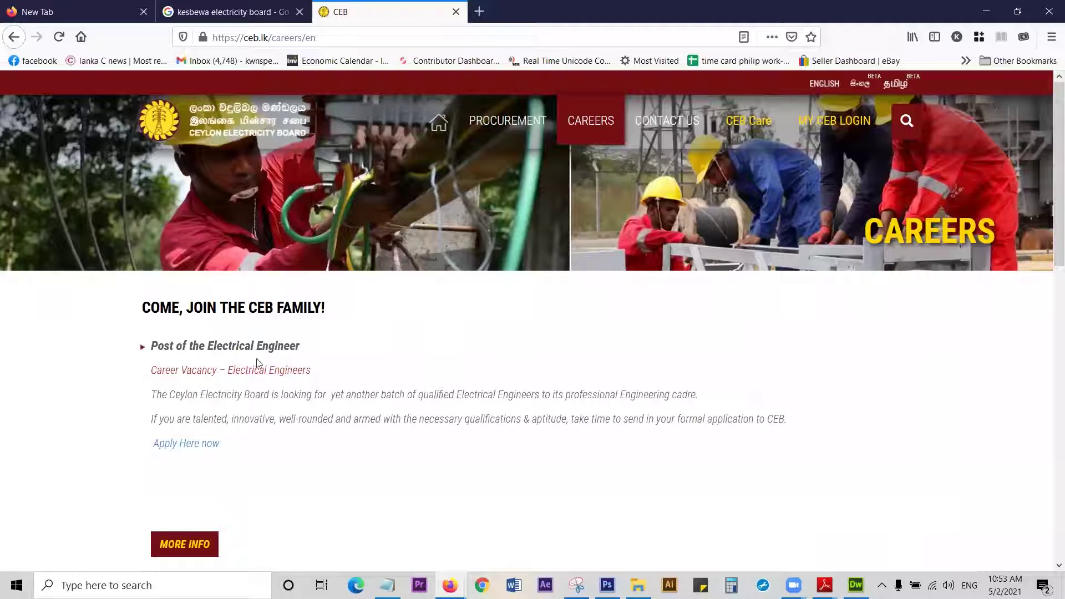
scroll(436, 377, down, 1)
scroll(435, 379, down, 2)
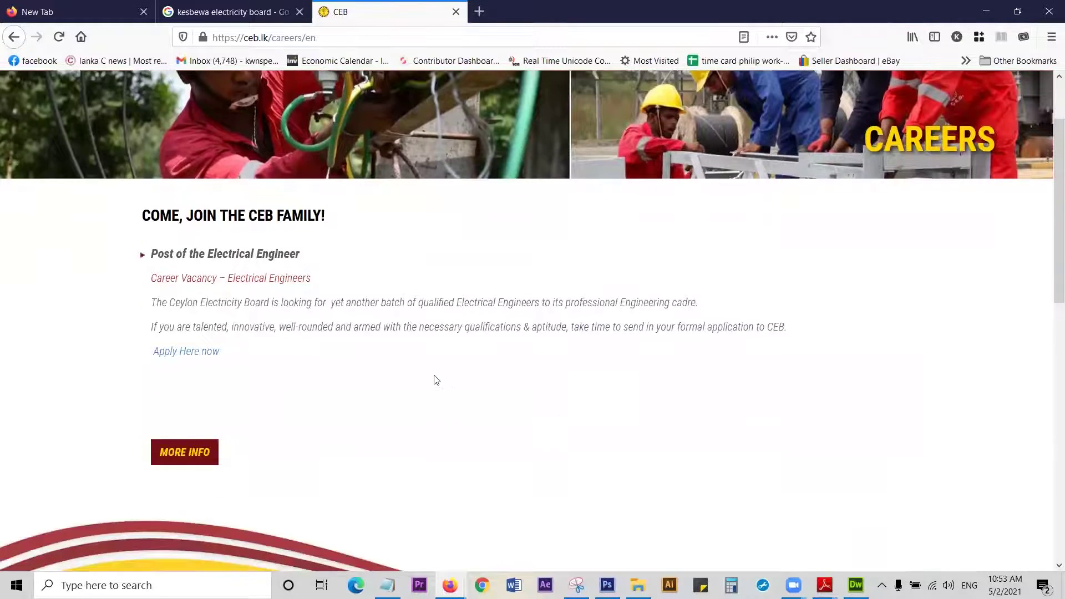
scroll(434, 379, up, 1)
scroll(435, 383, up, 1)
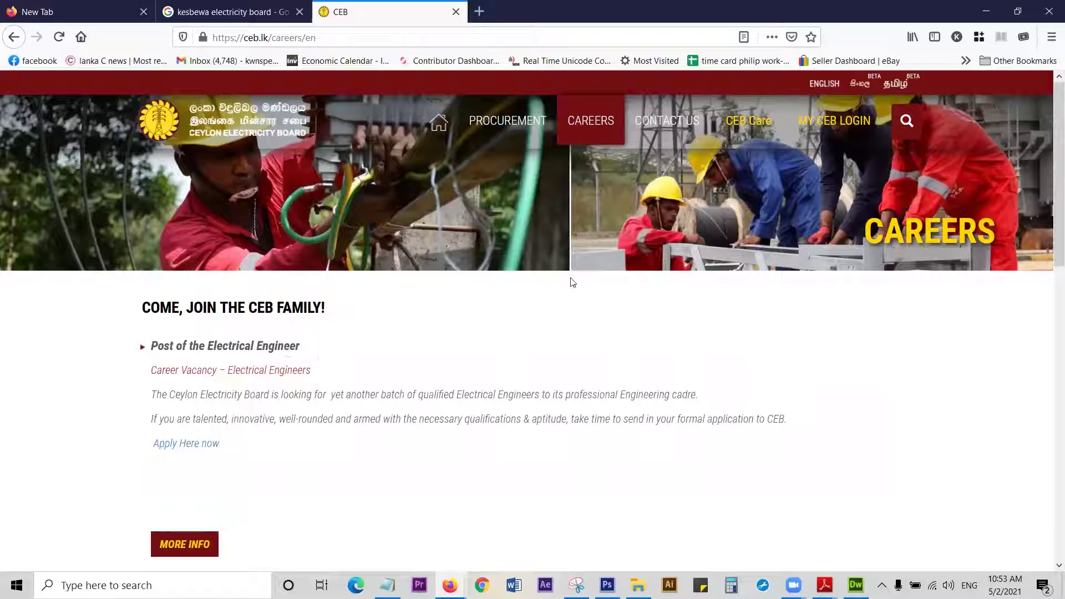
click(667, 122)
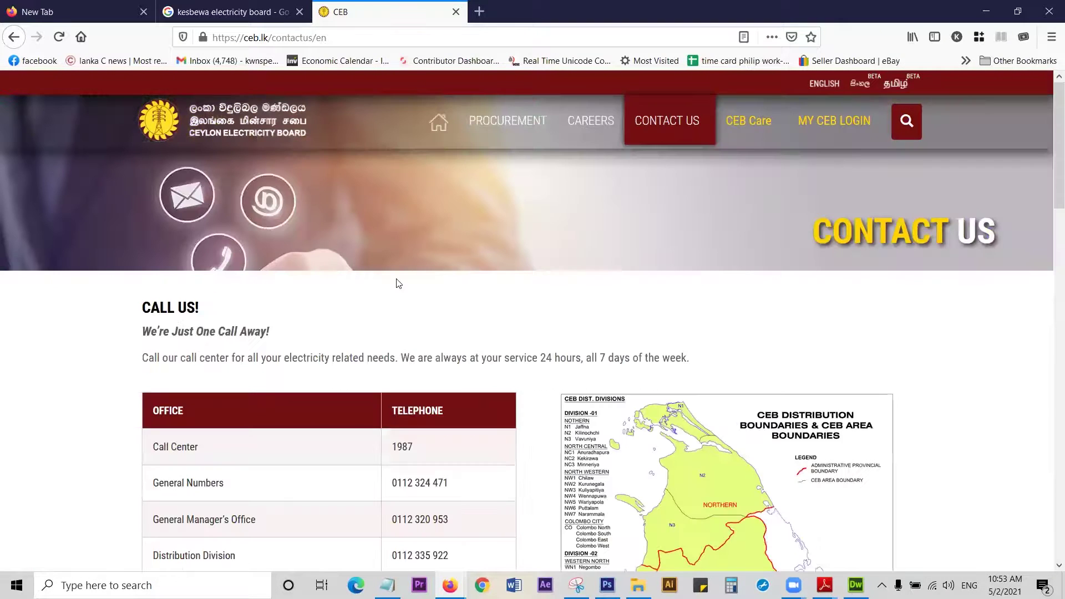
scroll(352, 325, down, 3)
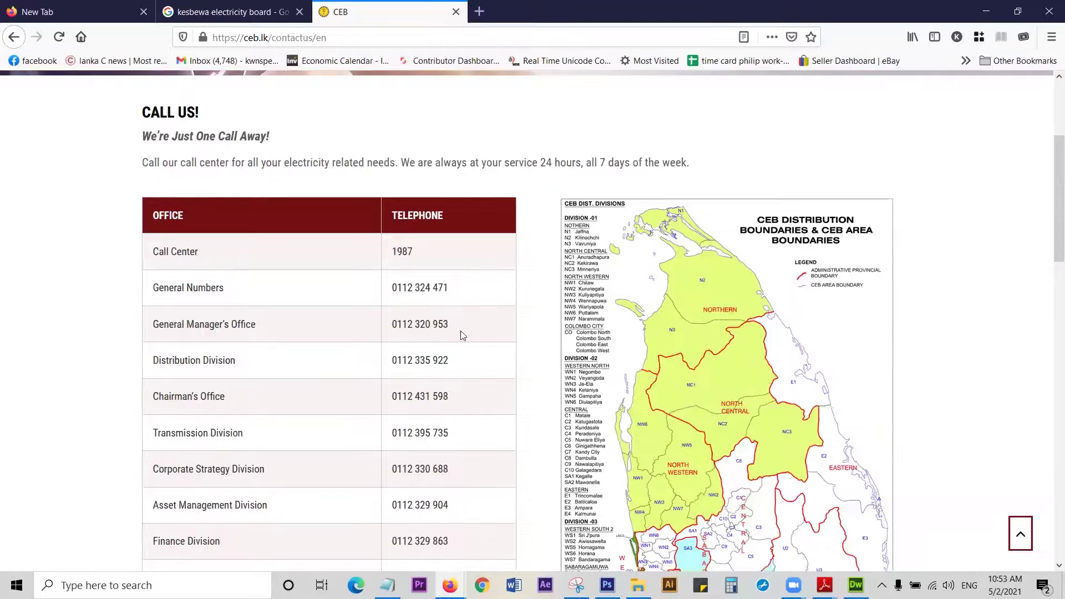
scroll(461, 333, down, 3)
scroll(460, 332, up, 6)
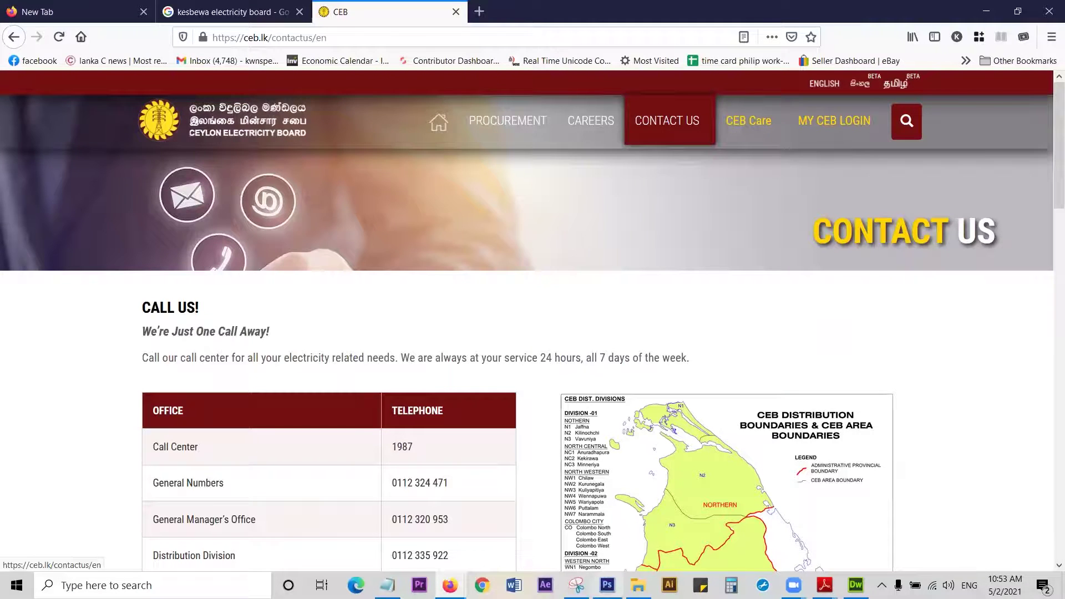
Step: Switch to Photoshop
click(607, 586)
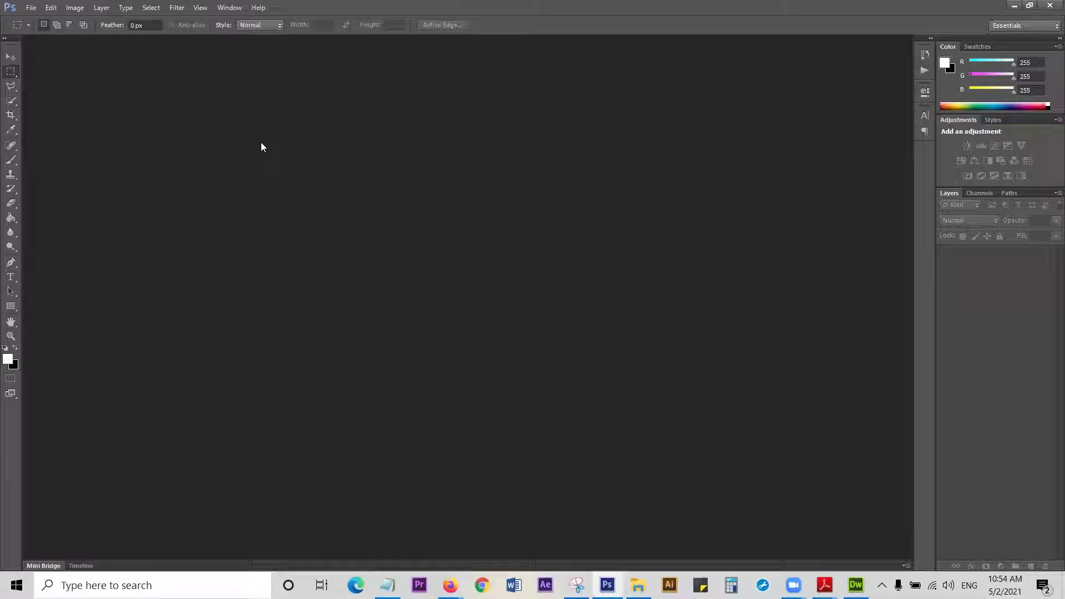
click(30, 8)
click(36, 22)
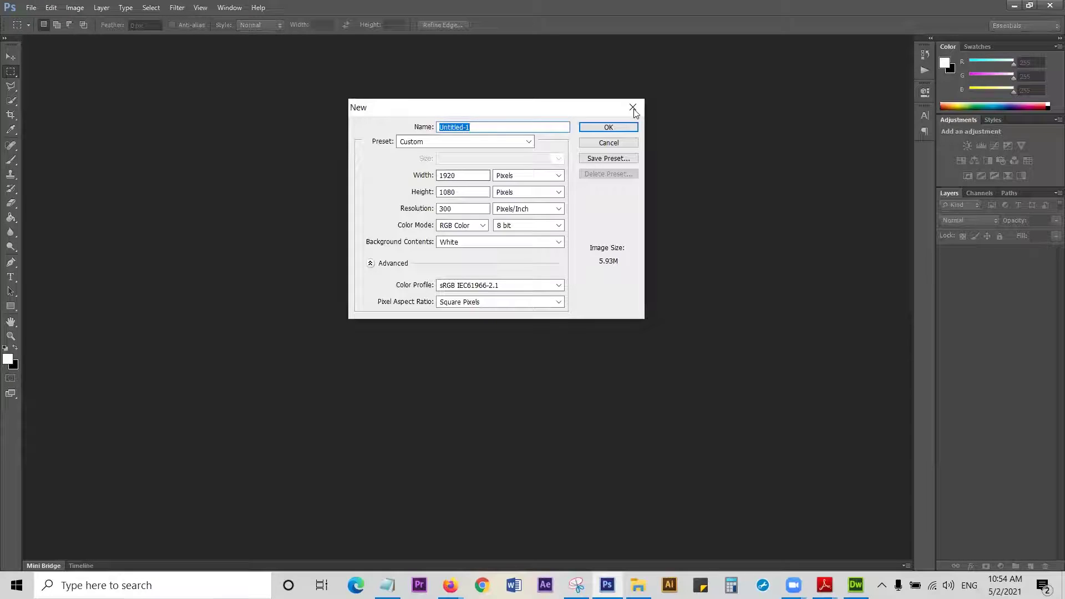
key(Escape)
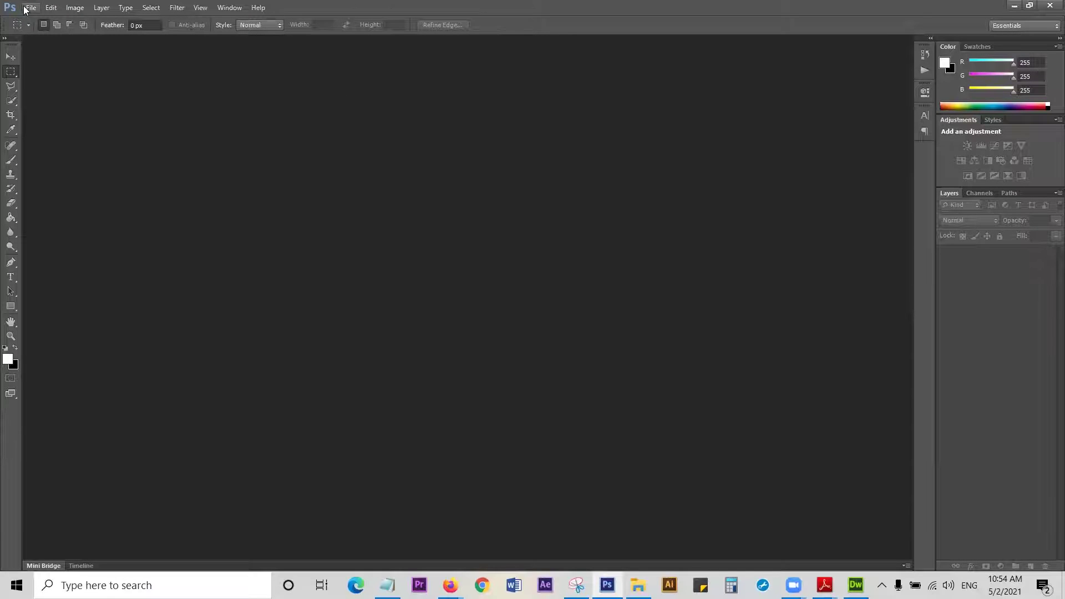
Step: Create a new RGB document 1000 pixels wide and 800 pixels high at 300 pixels/inch with a white background
click(26, 10)
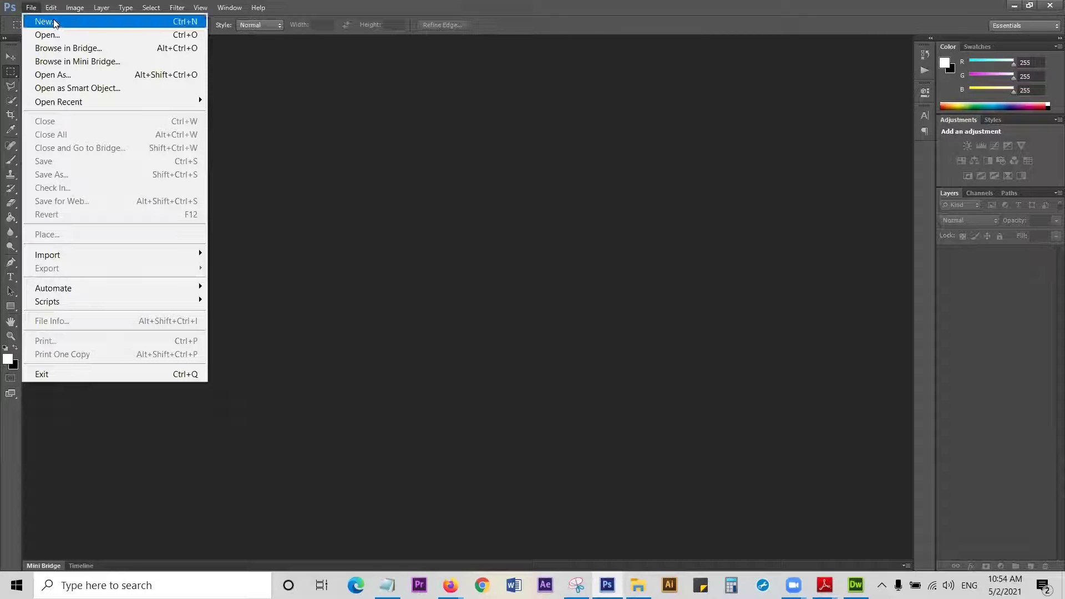
click(55, 21)
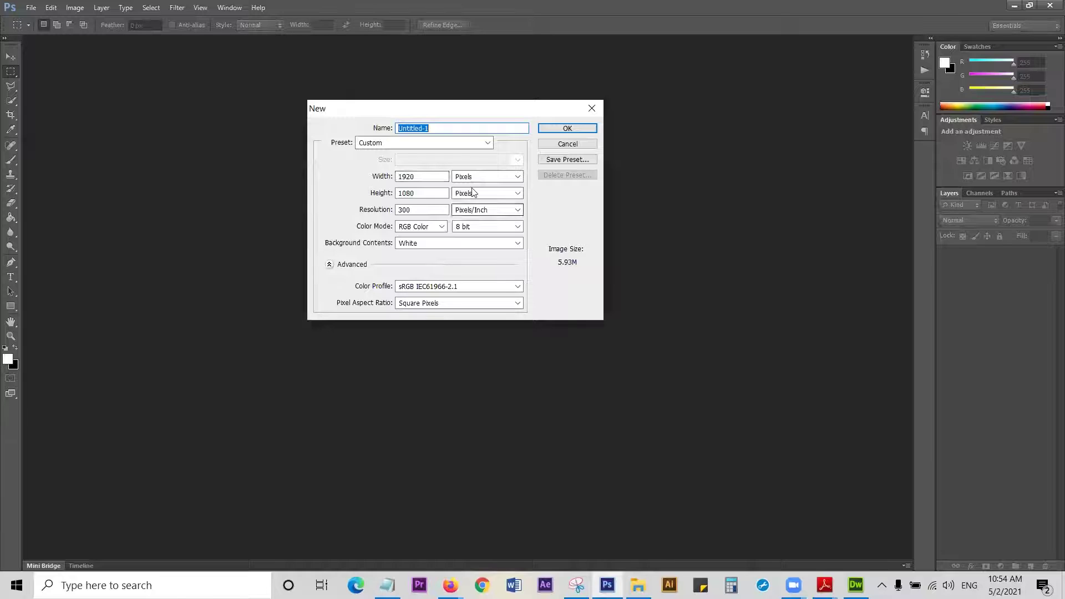
click(514, 177)
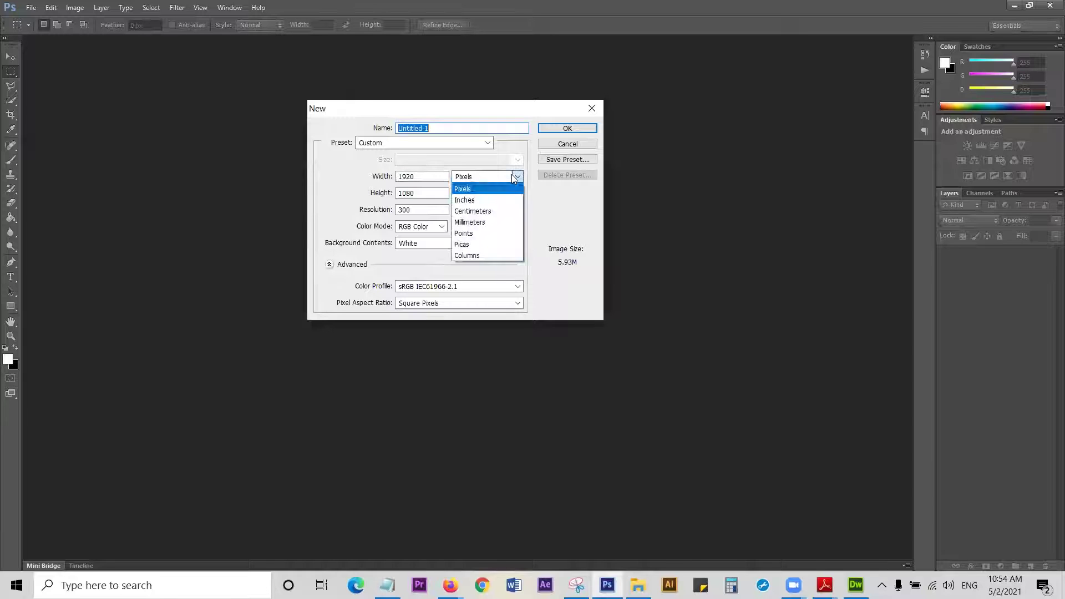
click(484, 193)
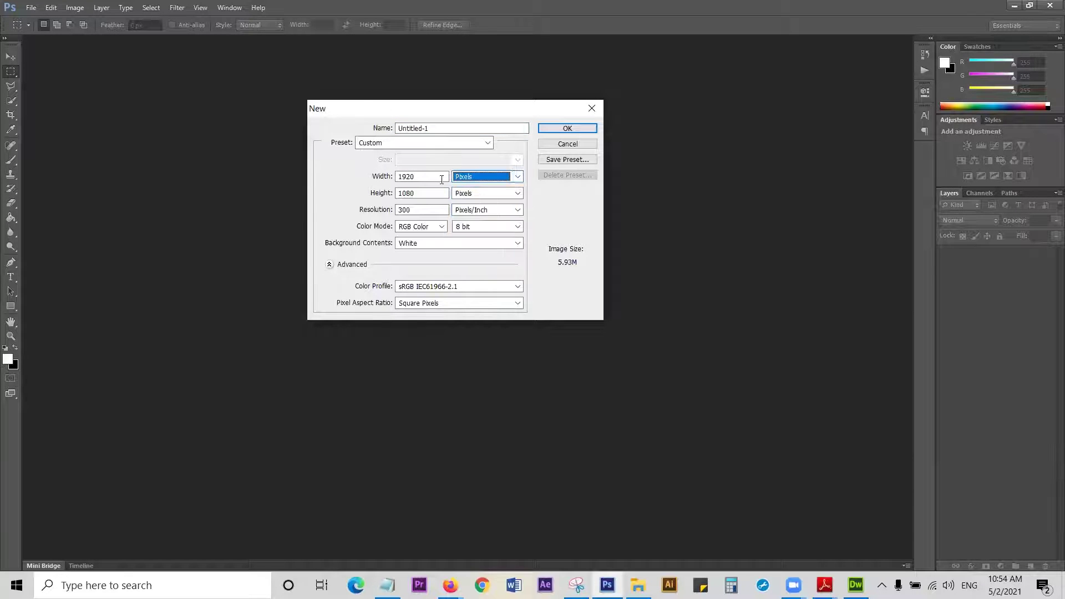
drag(425, 178, 387, 181)
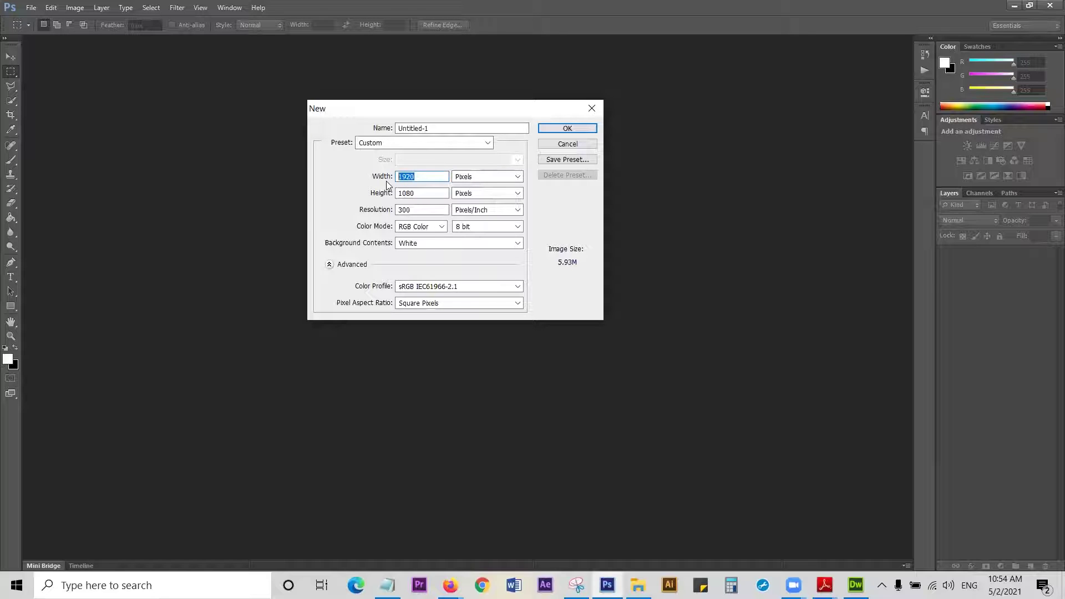
text(1000)
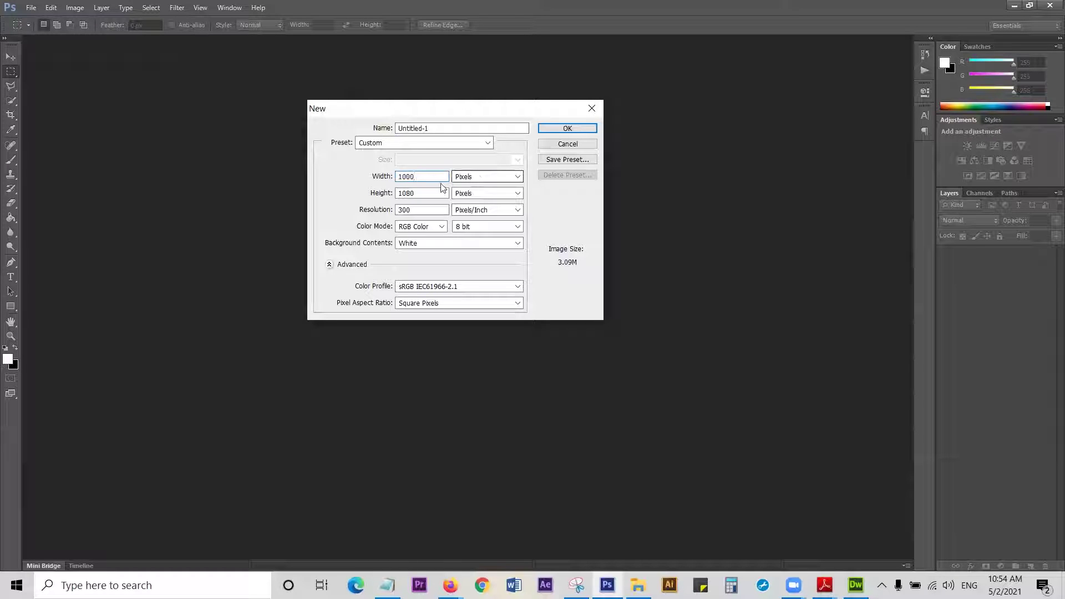
key(Tab)
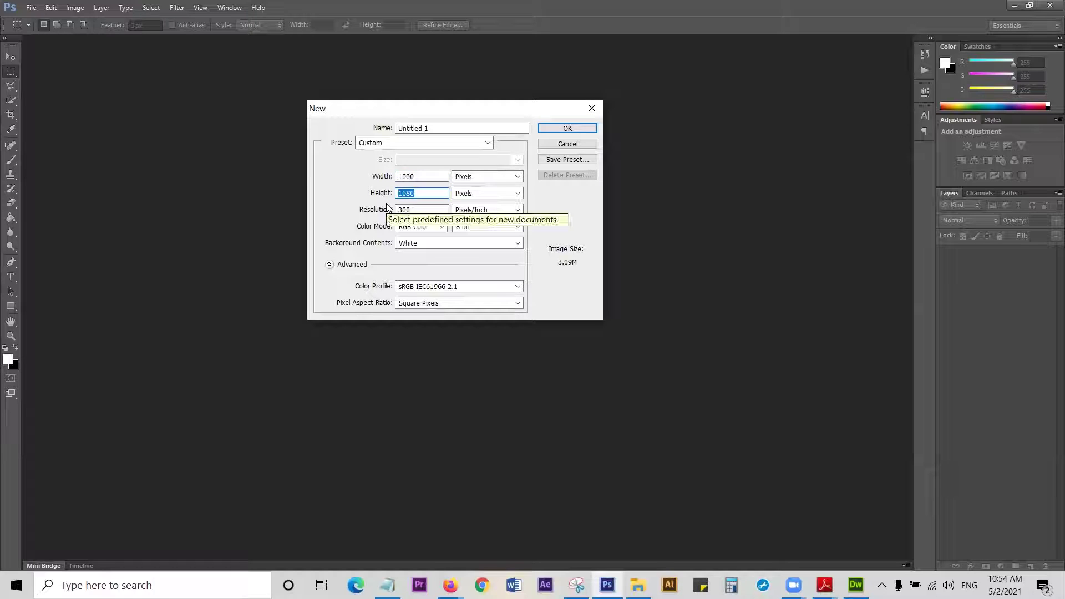
text(800)
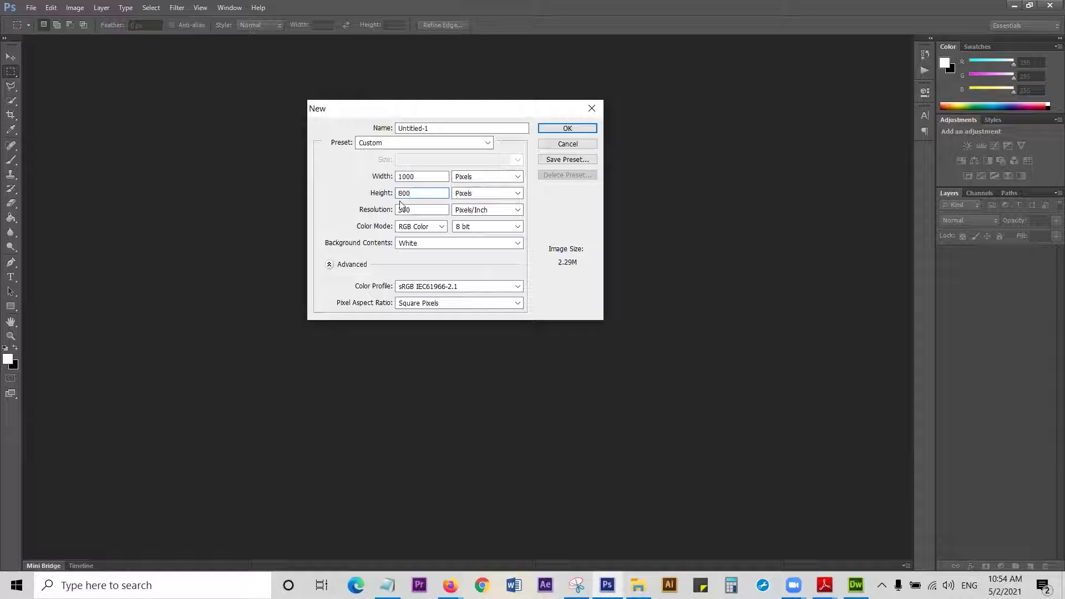
click(516, 176)
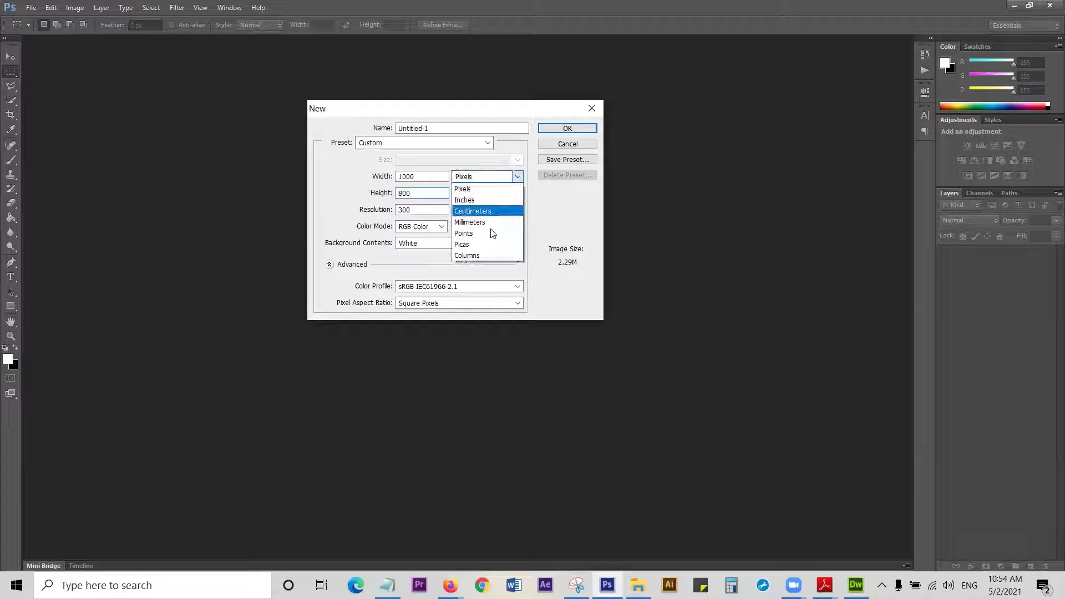
click(561, 136)
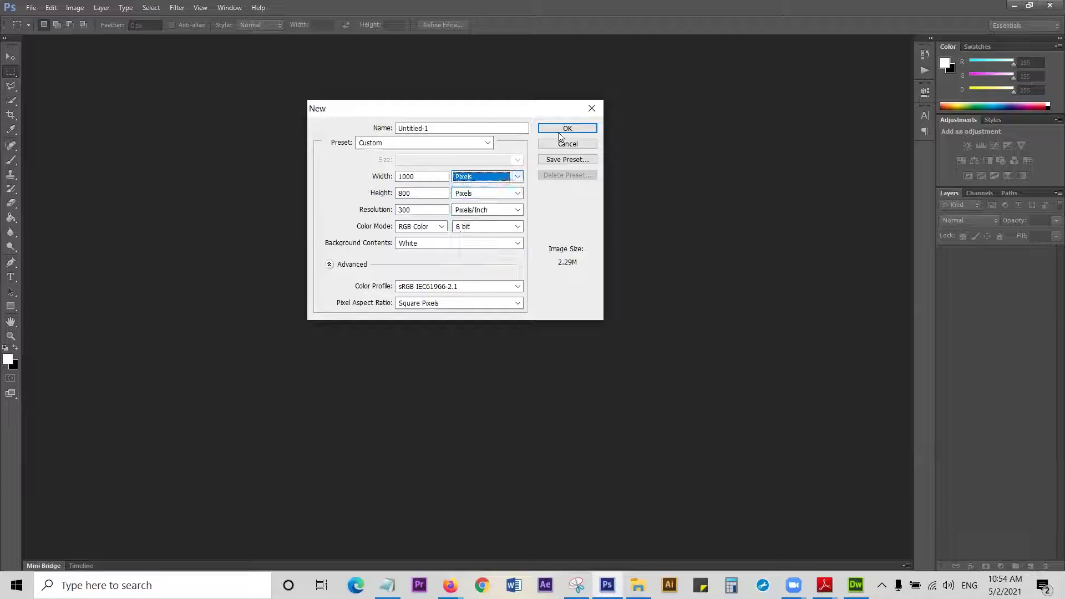
click(564, 129)
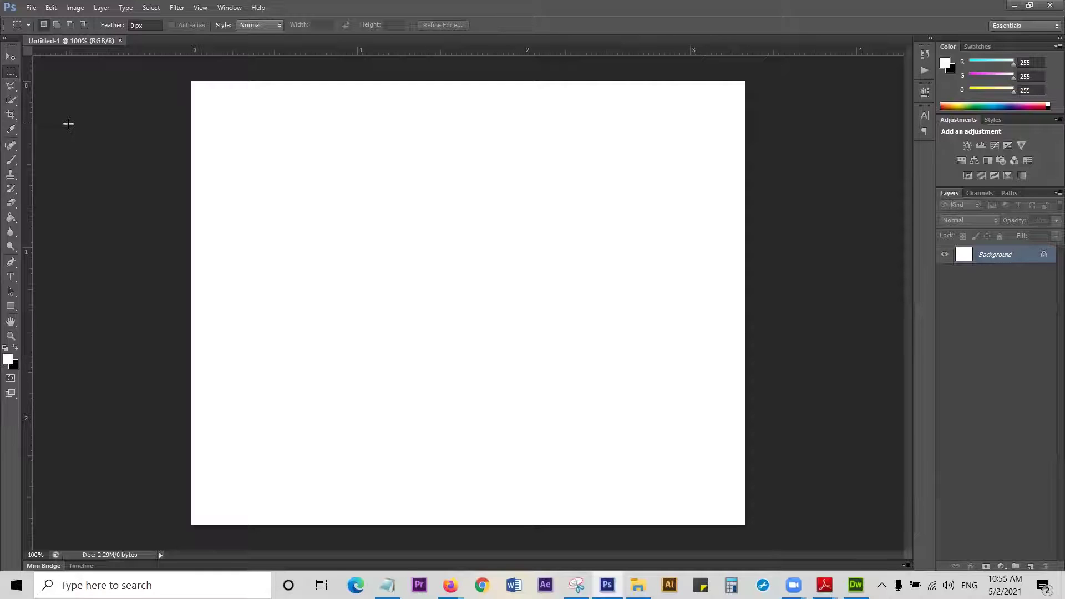
Step: Set the ruler units to pixels and place a horizontal guide about 208 px below the canvas's upper edge
right_click(266, 47)
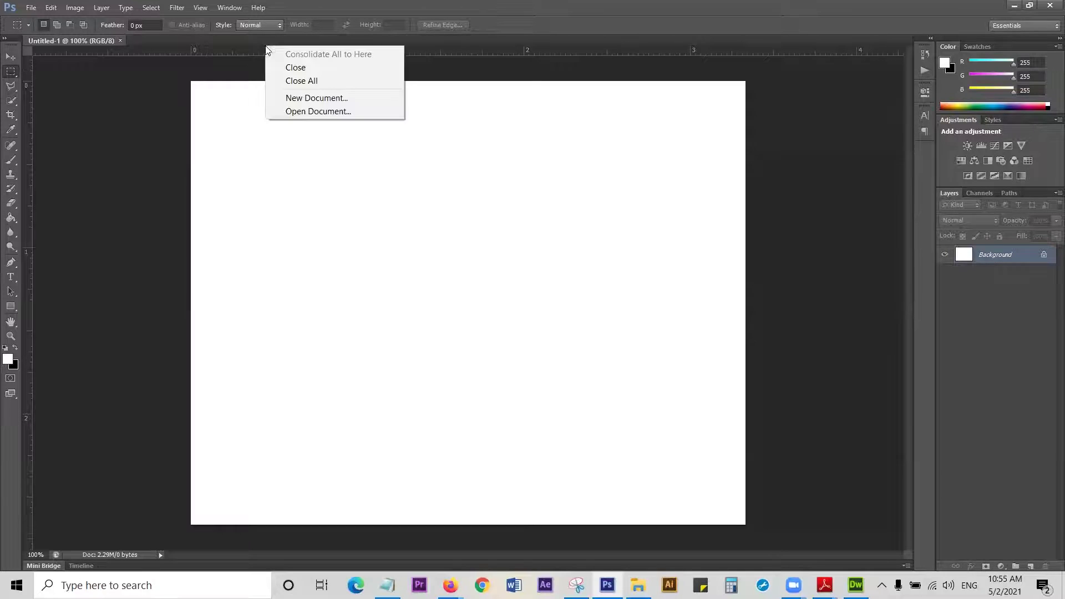
key(Escape)
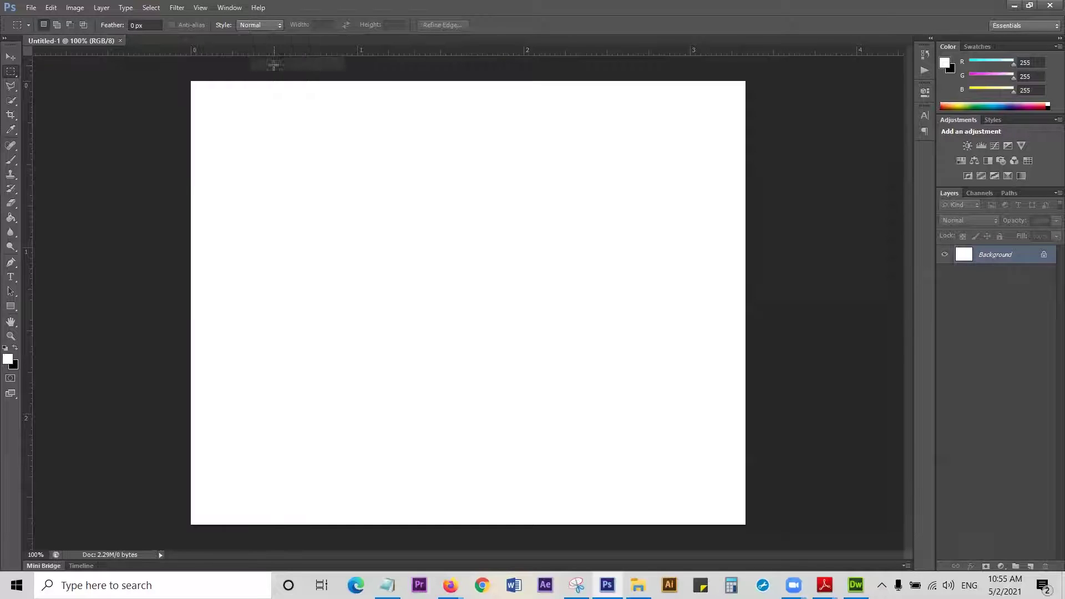
click(12, 57)
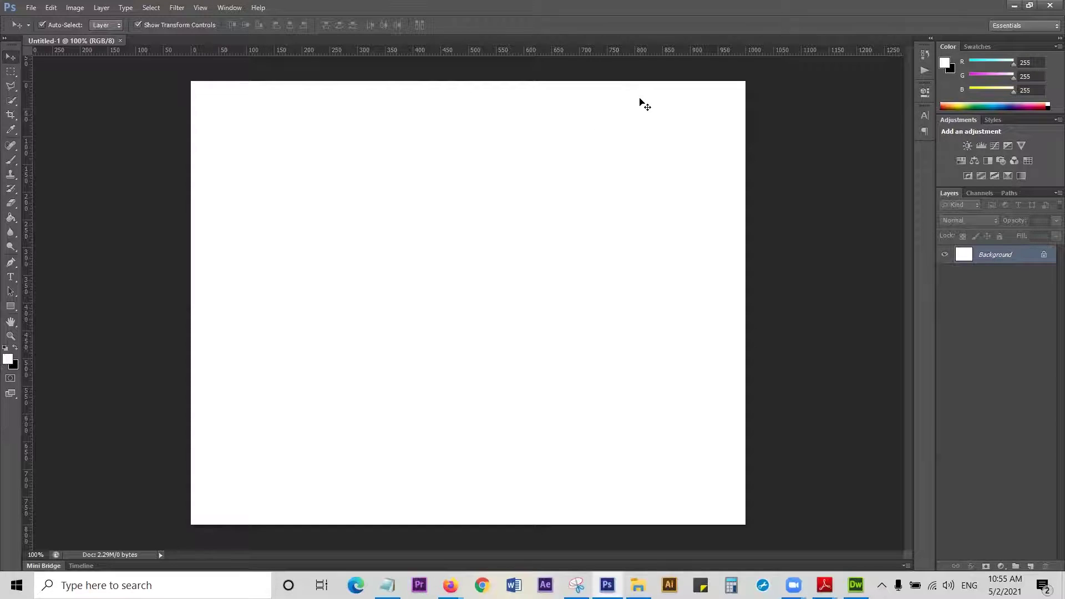
drag(726, 56, 728, 196)
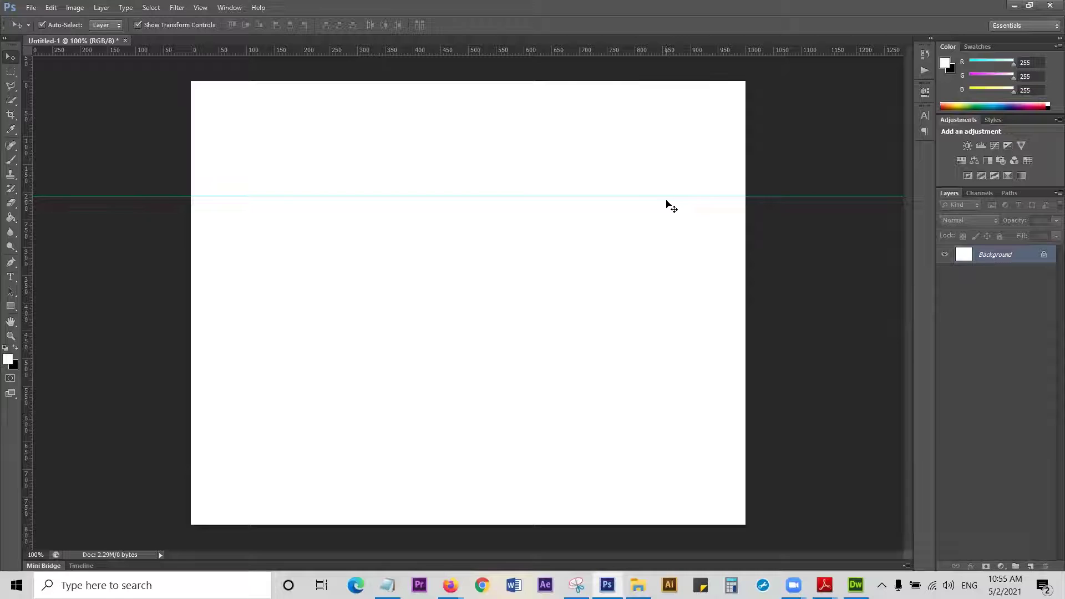
Step: On a new layer, draw a light blue rectangle about 1013 × 217 px across the canvas from its upper edge down to the guide
click(1031, 567)
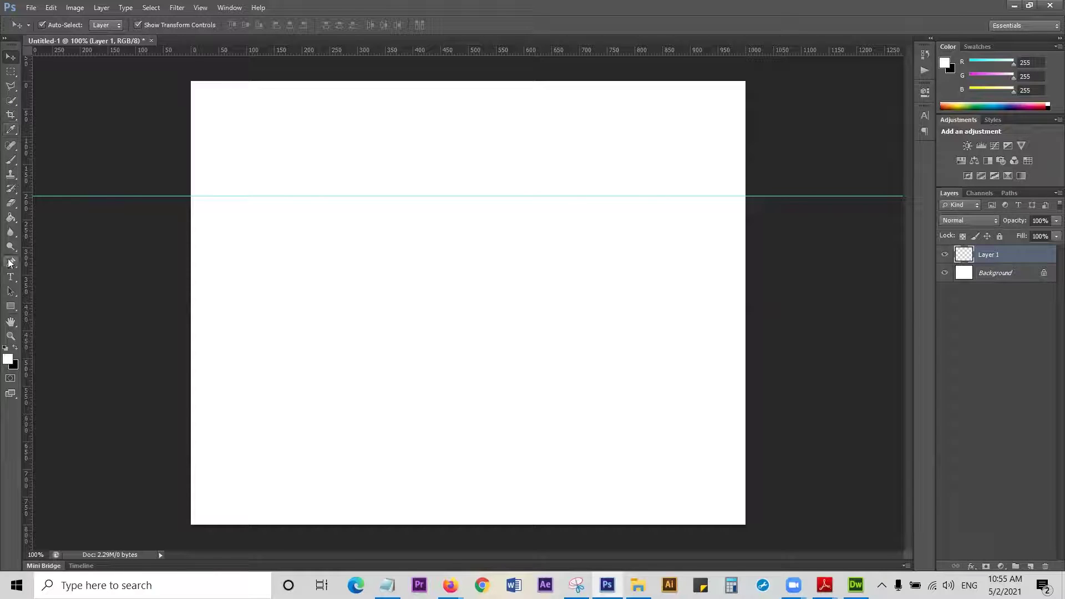
click(10, 308)
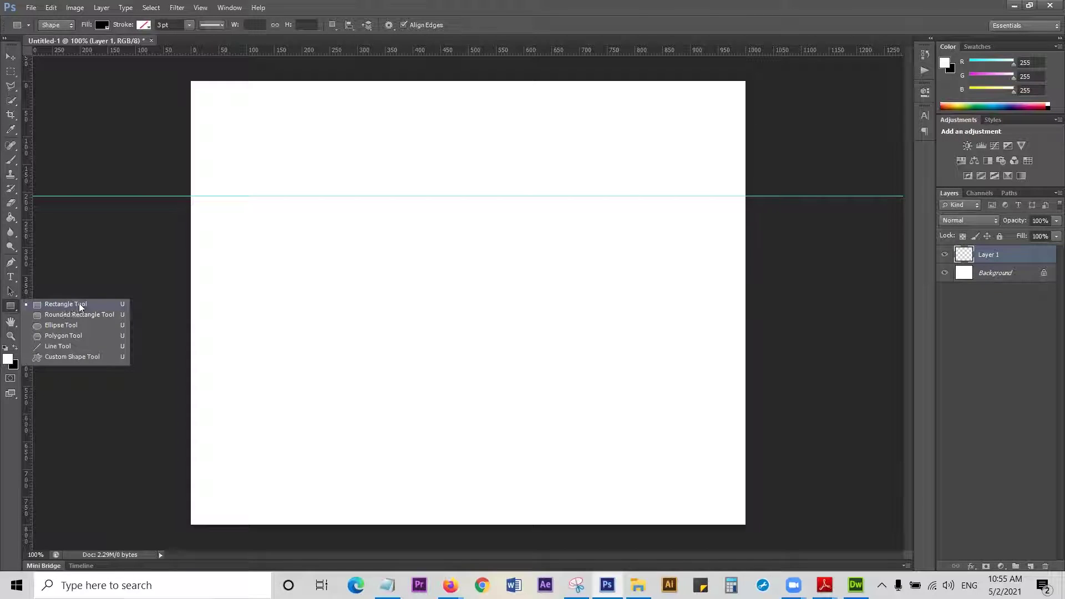
click(81, 308)
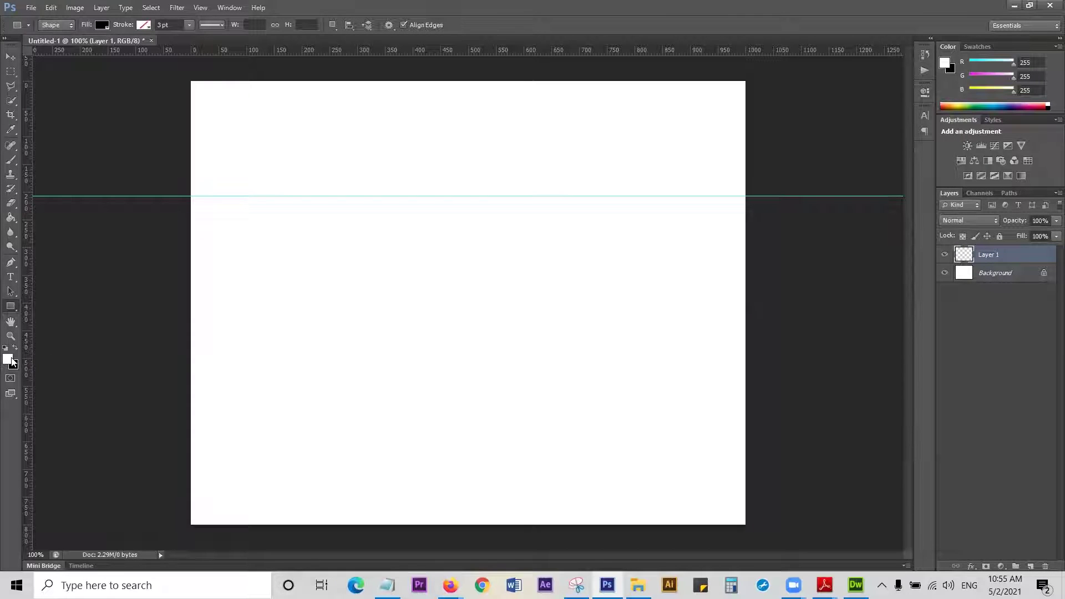
click(105, 28)
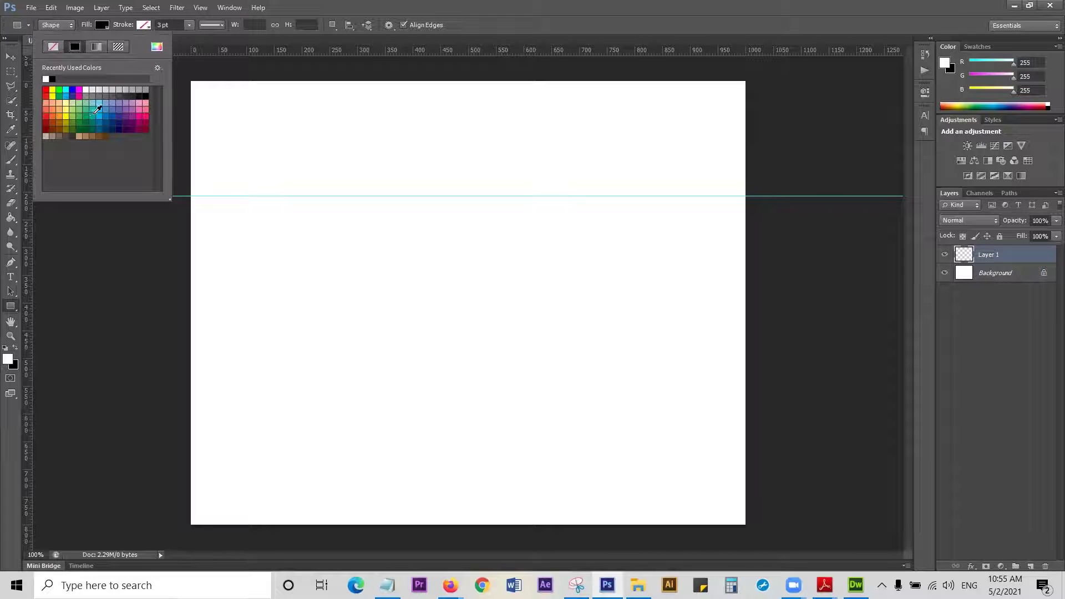
click(99, 103)
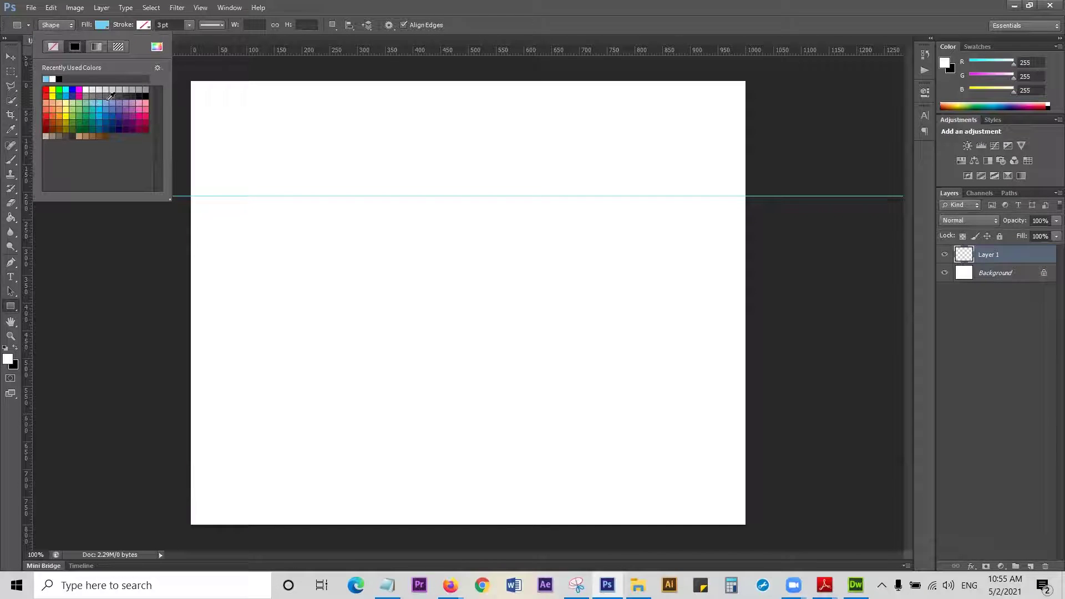
click(106, 25)
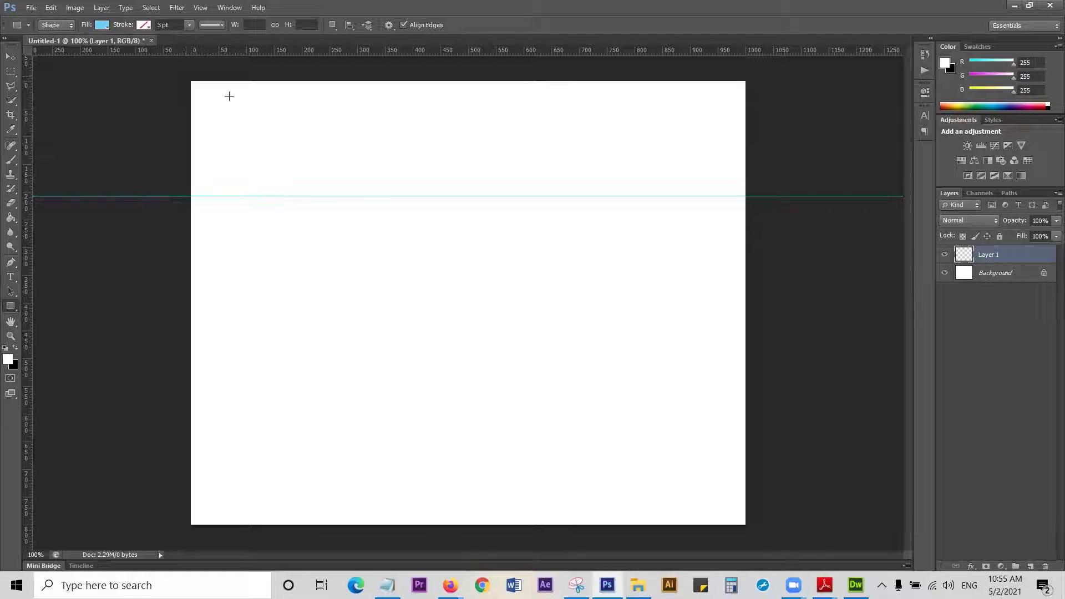
drag(186, 76, 747, 195)
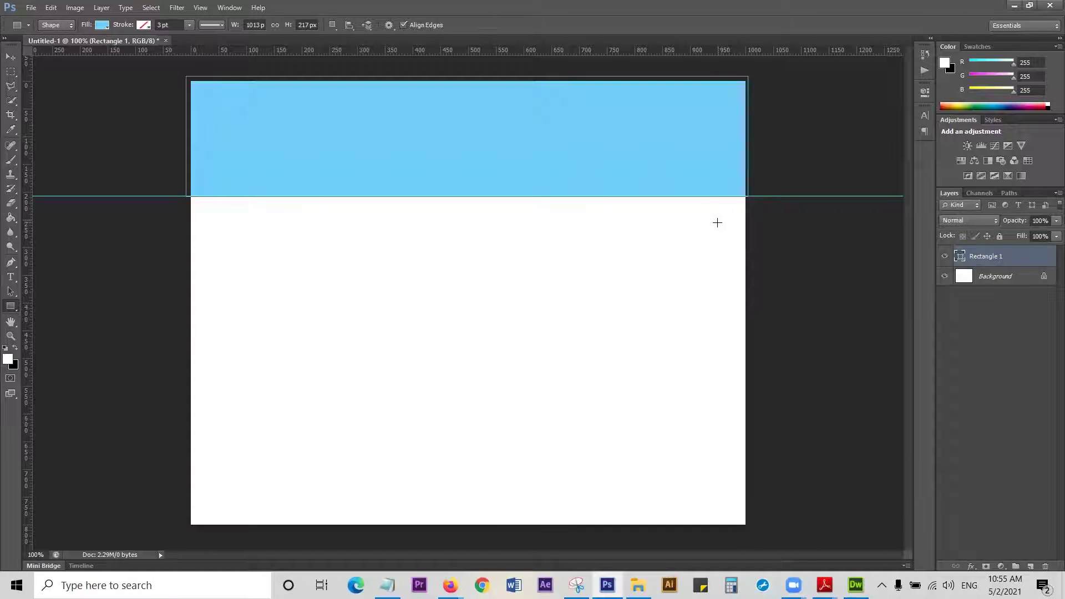
Step: Scale the blue rectangle's height to 95.85% so that its upper edge meets the canvas's upper edge
click(13, 59)
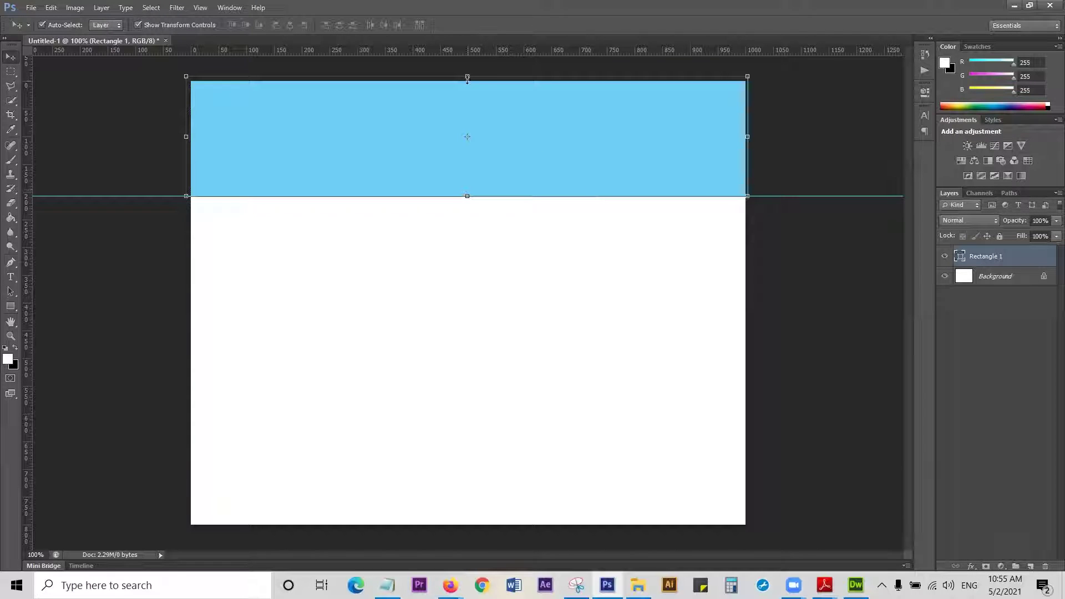
drag(467, 83, 468, 82)
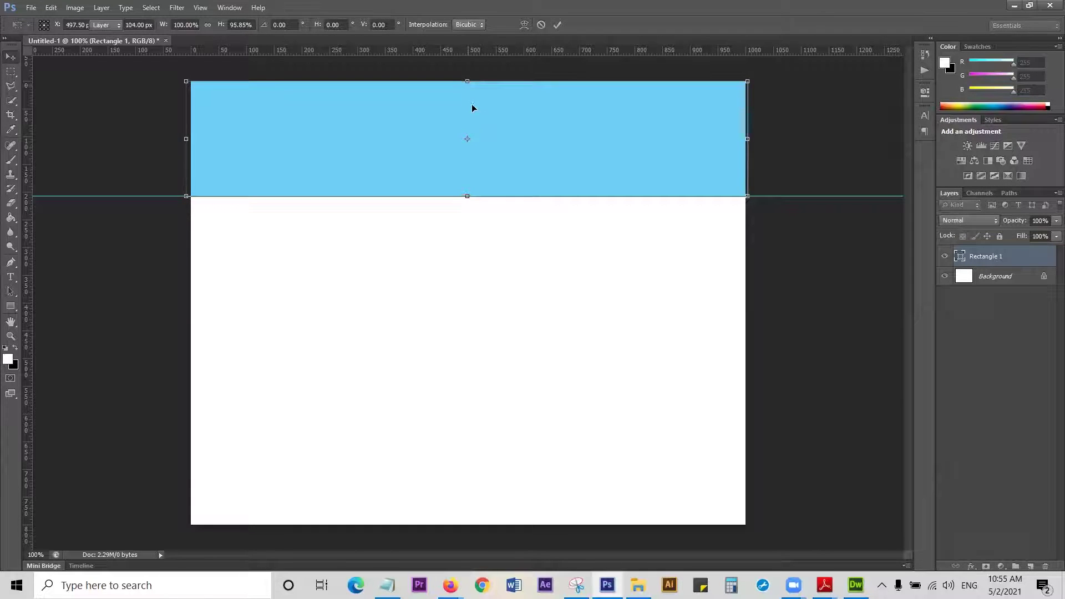
key(Return)
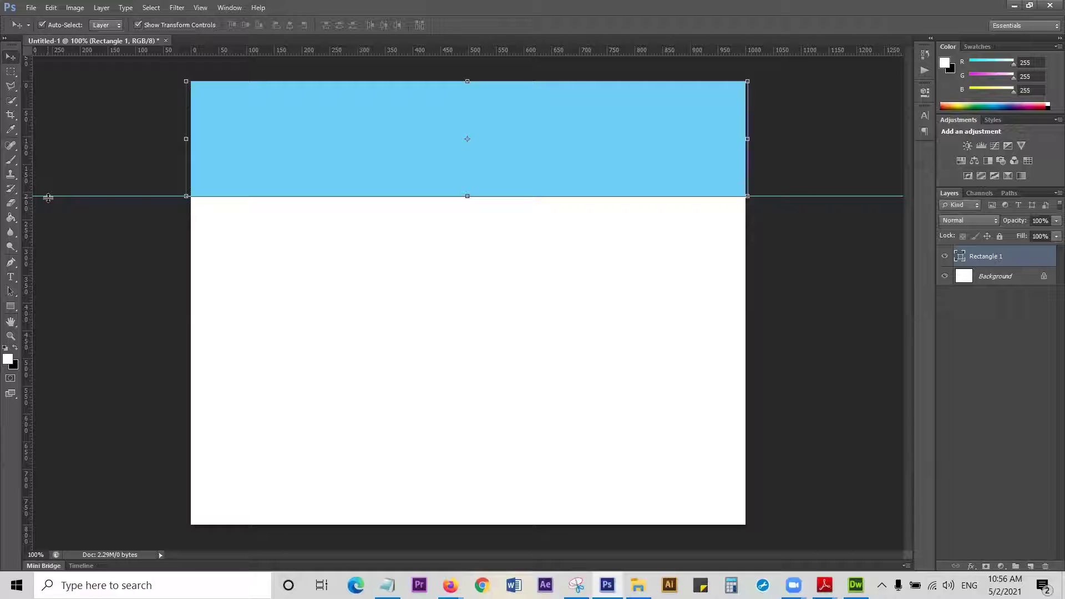
Step: Deselect the blue rectangle and place a second horizontal guide about 249 px below the canvas's upper edge
drag(48, 197, 51, 196)
click(806, 240)
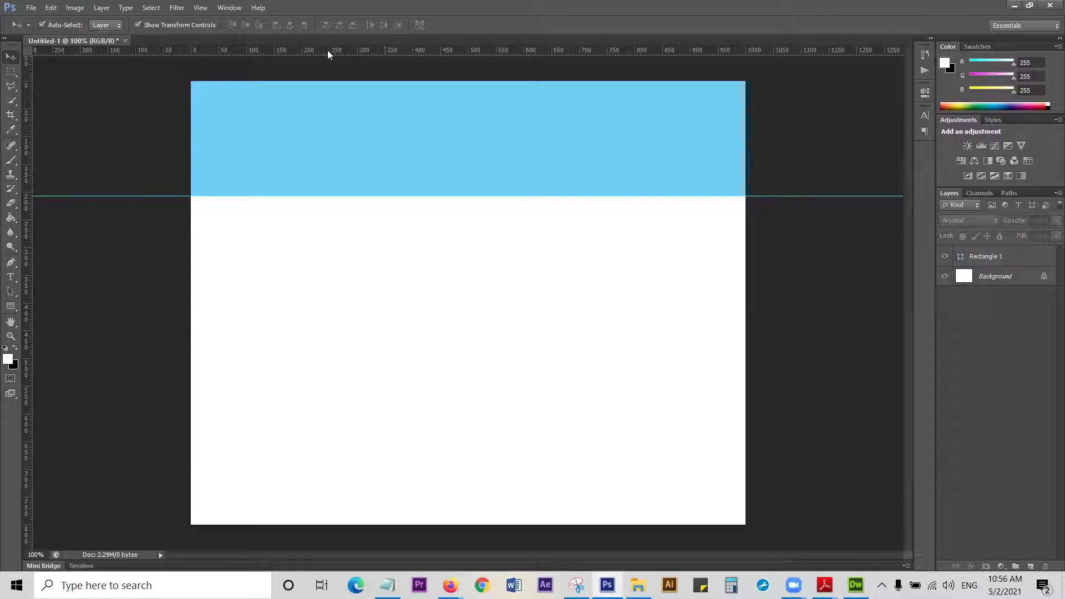
drag(328, 54, 342, 219)
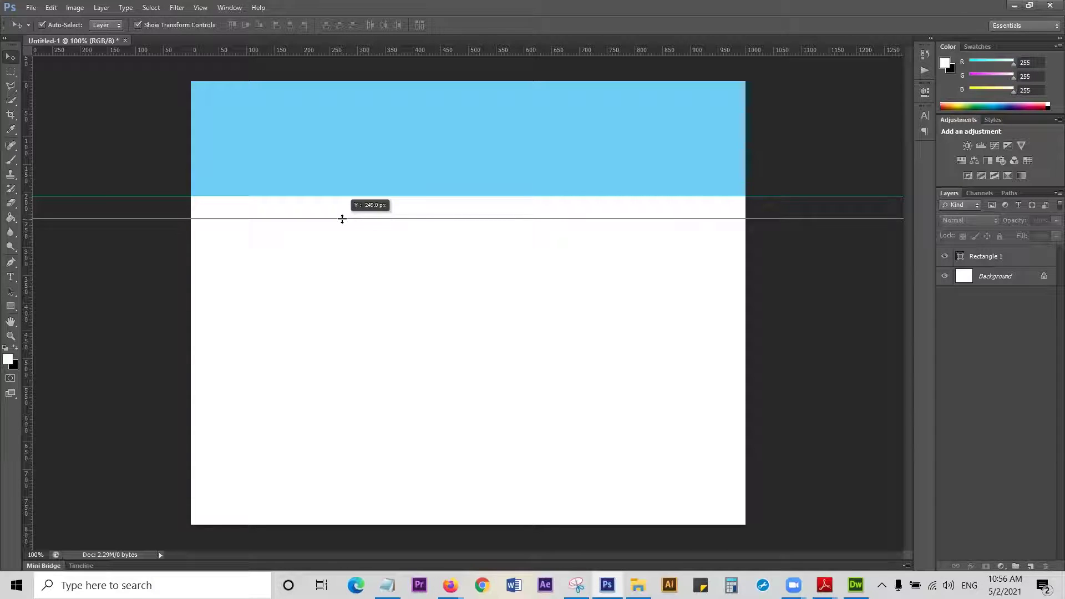
drag(342, 219, 342, 219)
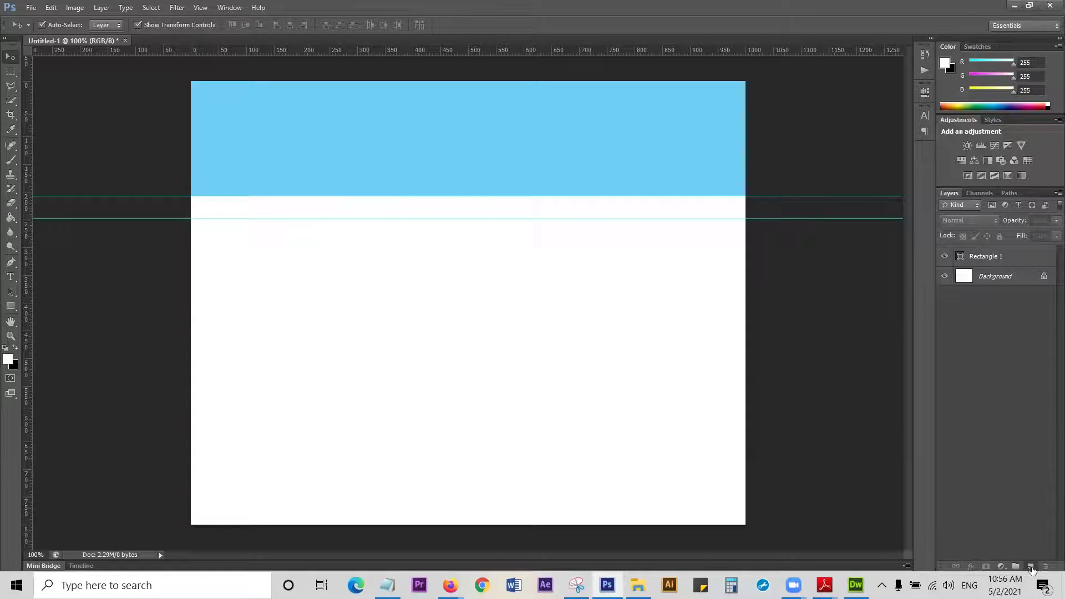
Step: Add a new layer and make a rectangular selection across the full canvas width between the two guides
click(1030, 567)
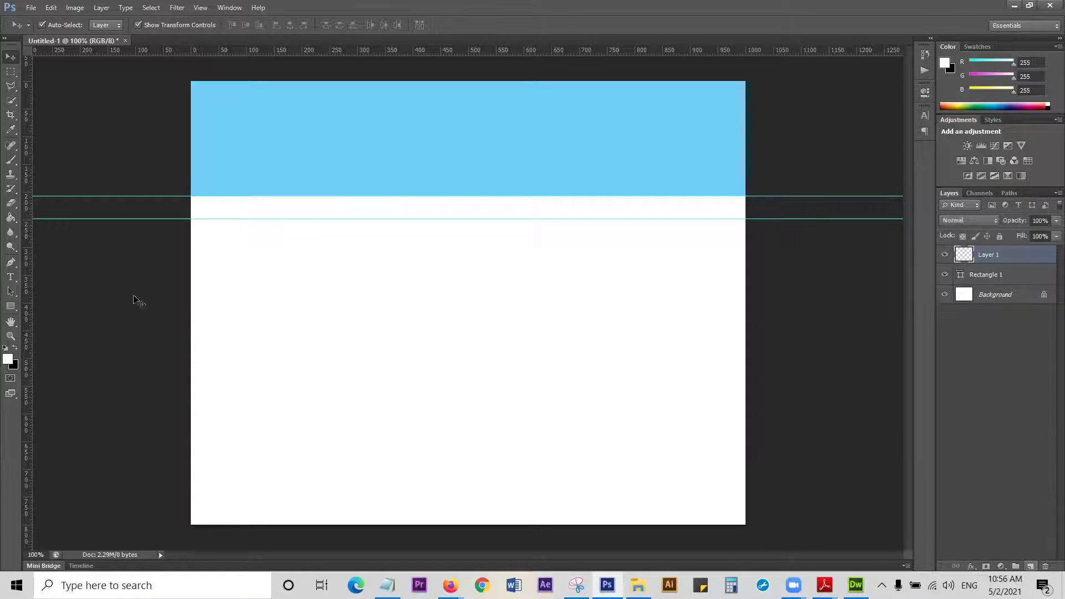
click(12, 306)
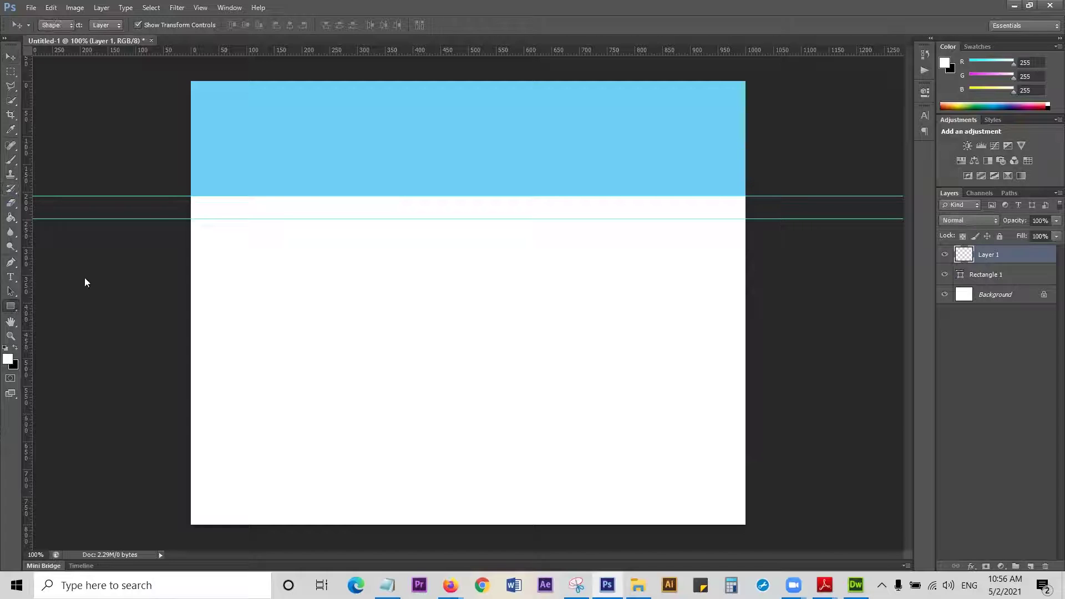
click(11, 72)
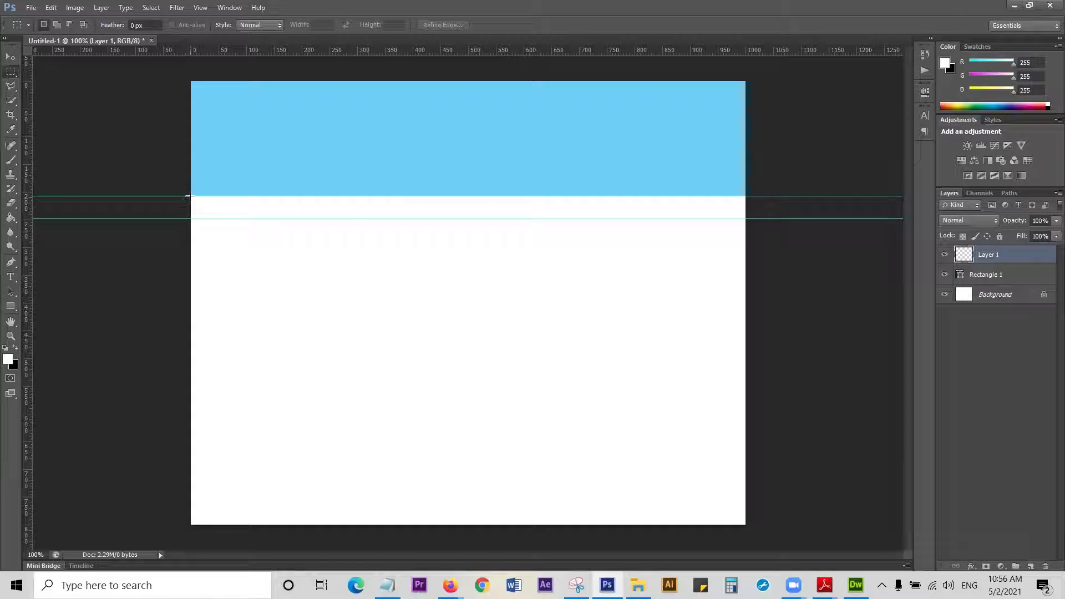
drag(191, 197, 740, 217)
click(404, 224)
key(ctrl+z)
Step: Fill the selected strip with light green (d2fca4) using the Paint Bucket and deselect it
click(8, 359)
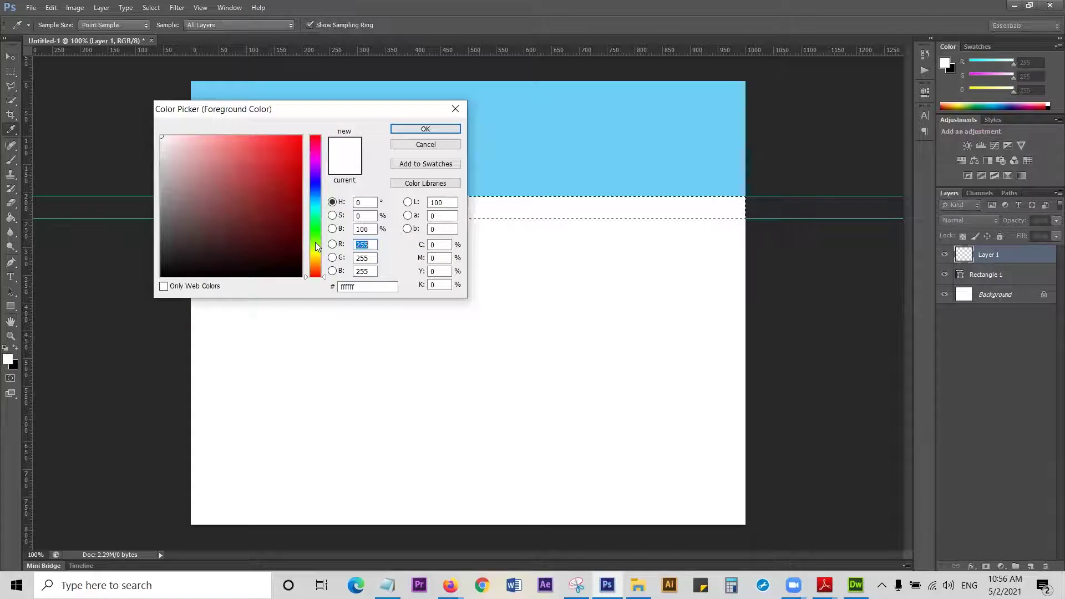
click(315, 242)
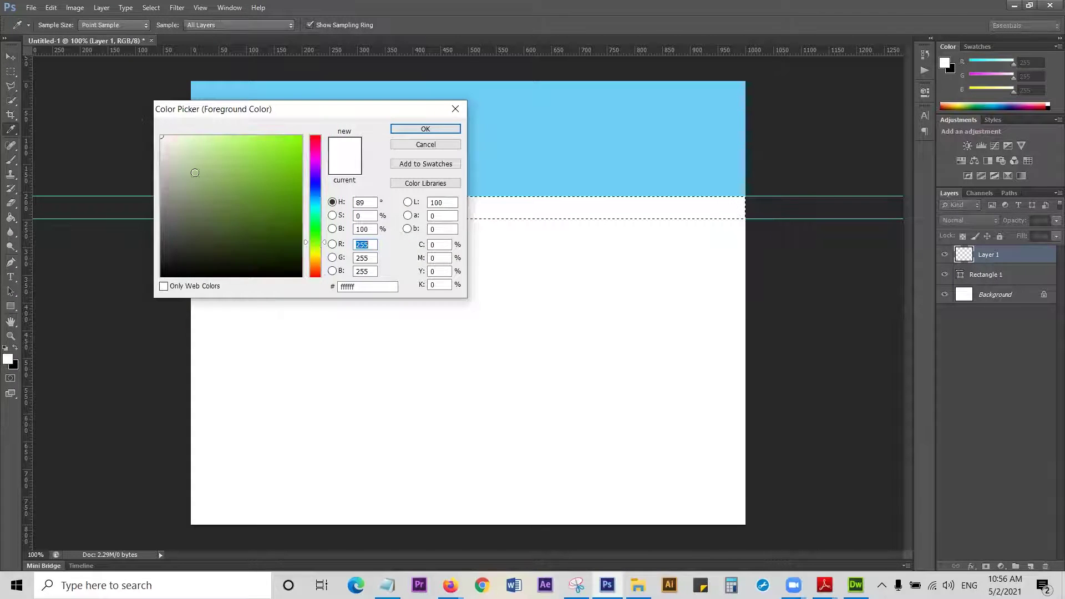
click(209, 137)
click(403, 129)
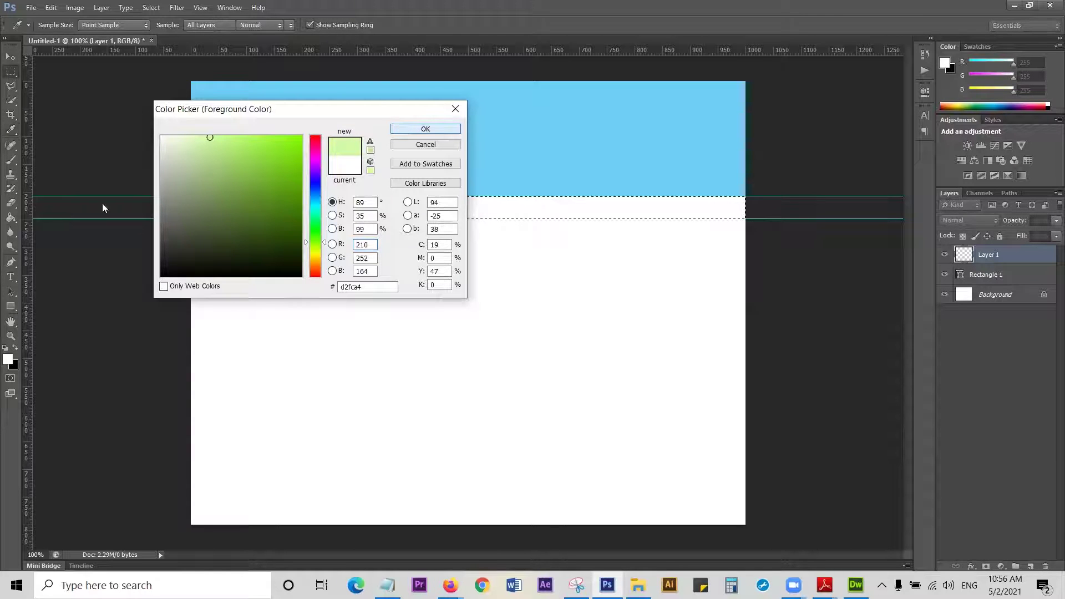
click(10, 220)
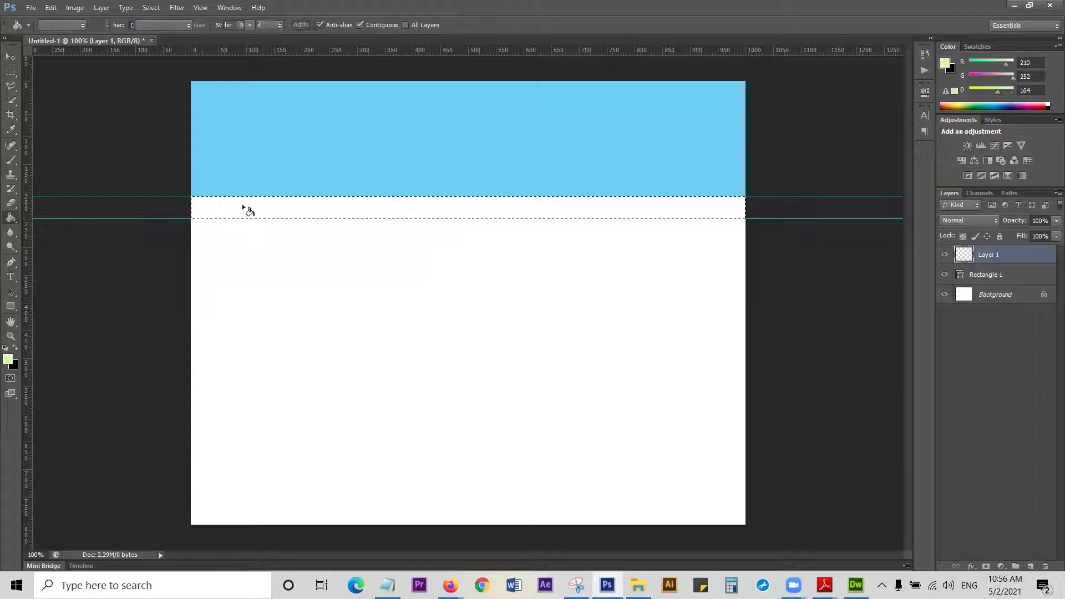
click(273, 206)
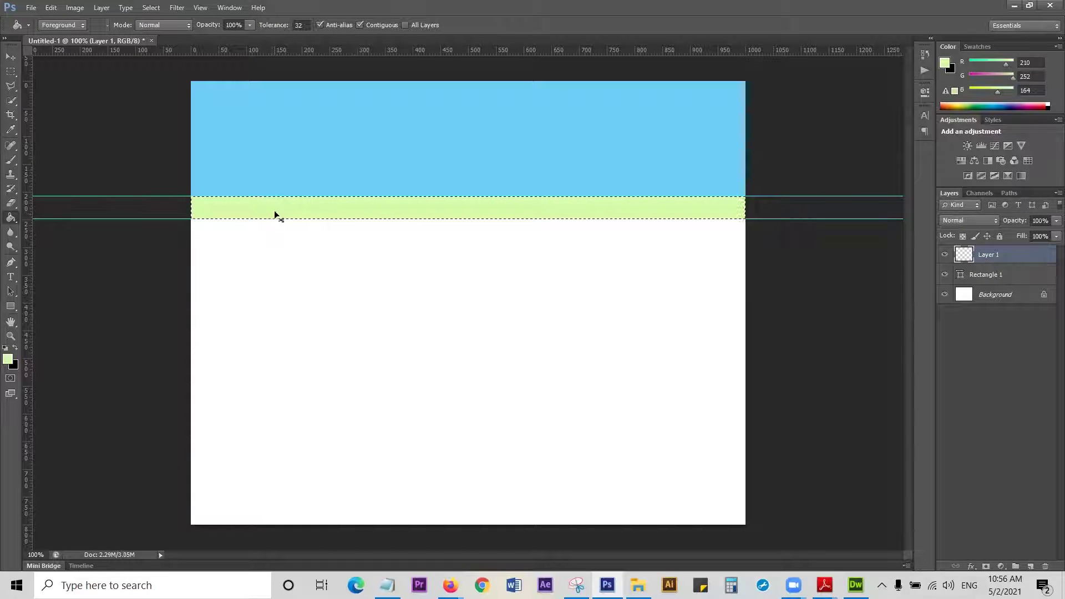
key(ctrl+d)
Step: Select a block about 220 px wide at the green band's left end between the guides and add a new layer
click(10, 76)
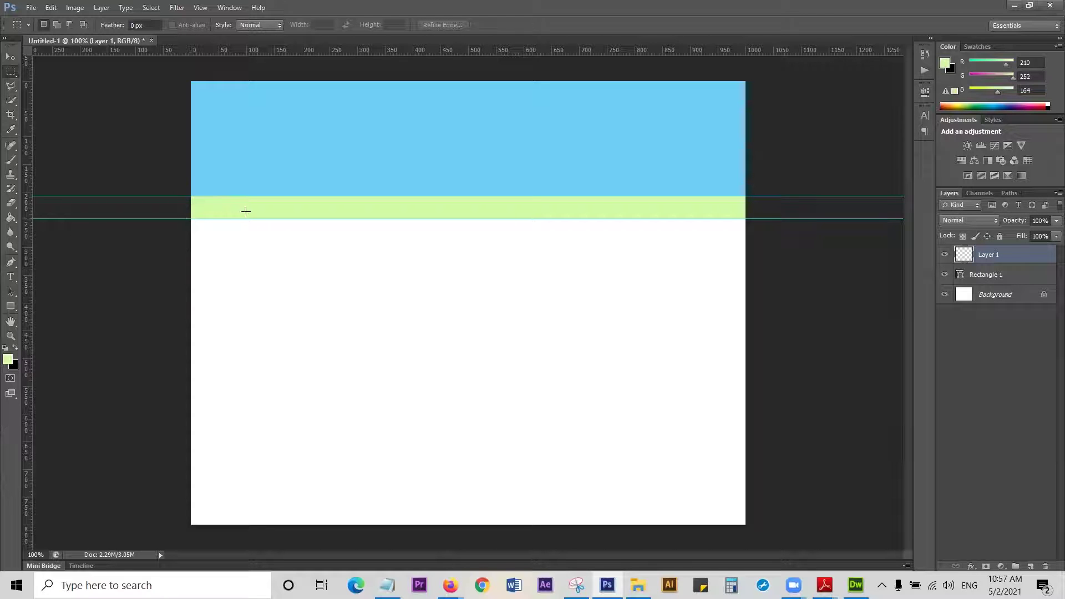
drag(192, 218, 313, 199)
click(1030, 567)
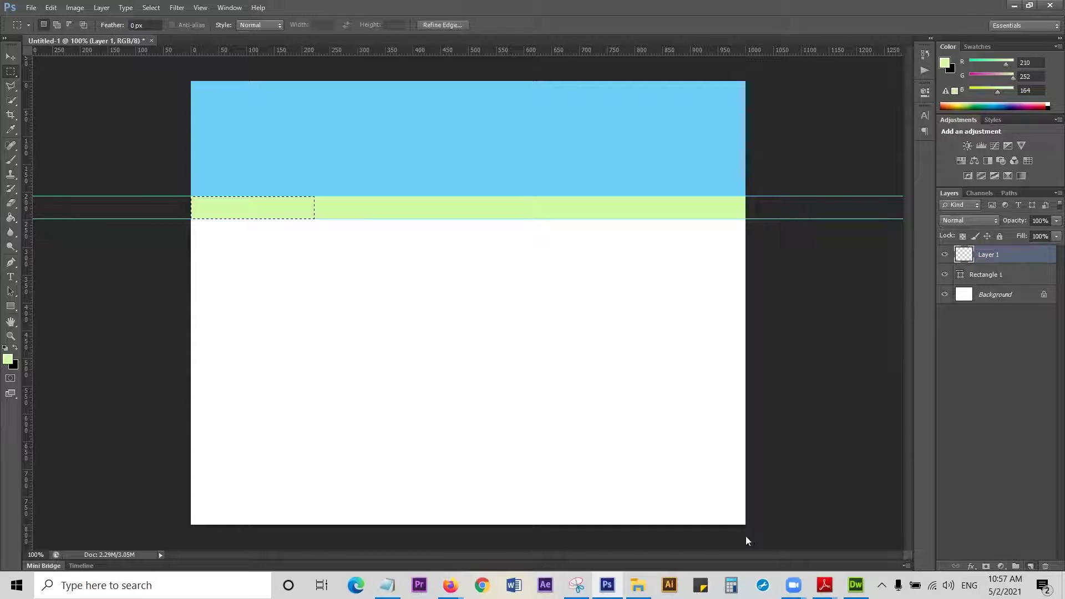
Step: Fill the selected block with light pink (RGB 255, 201, 253) using the Paint Bucket and deselect it
click(9, 360)
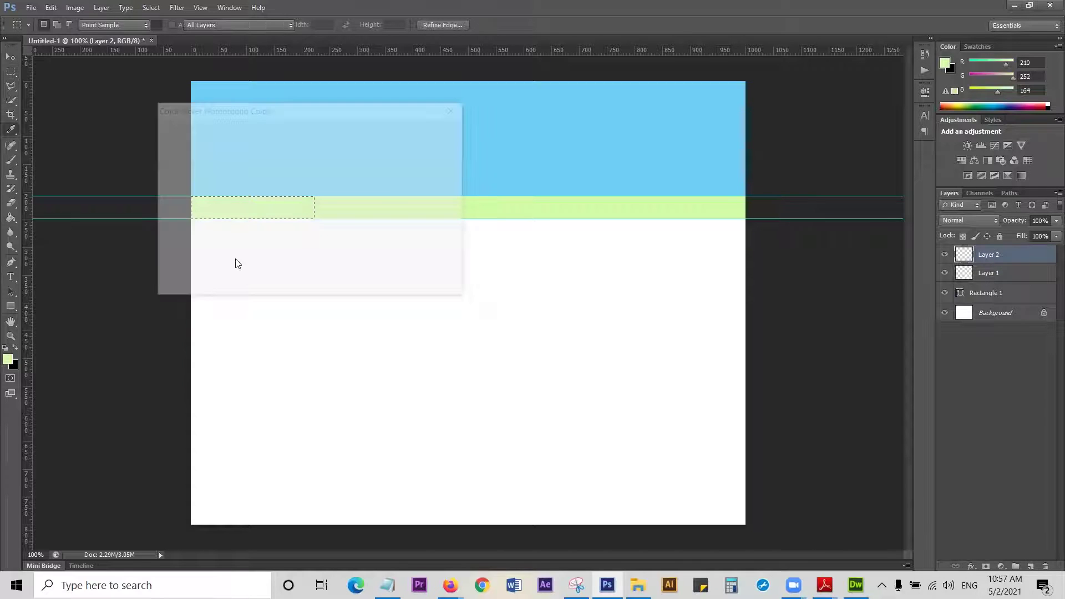
click(315, 203)
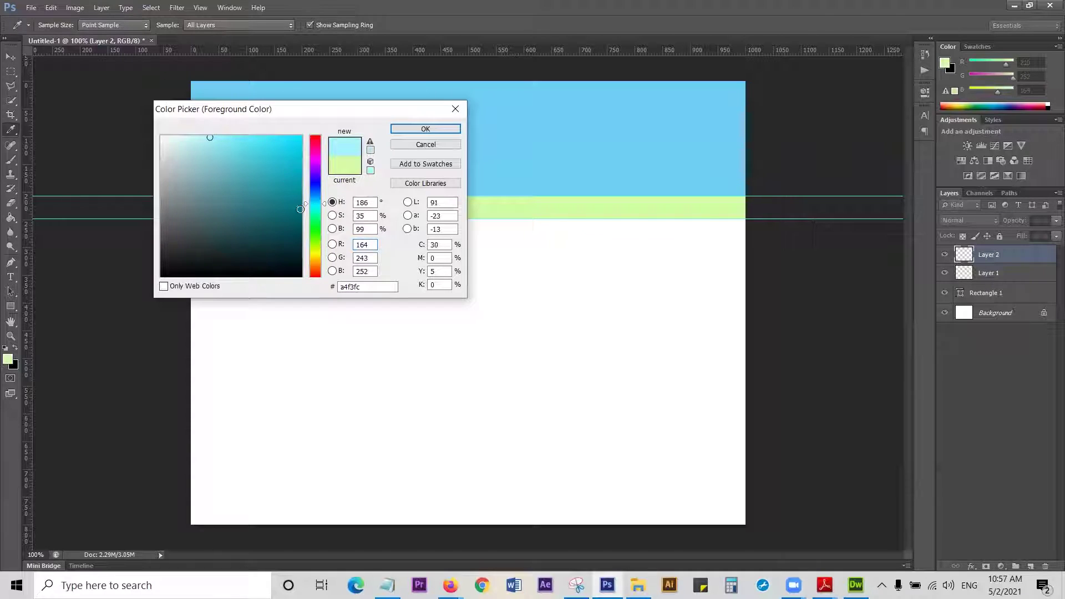
click(314, 158)
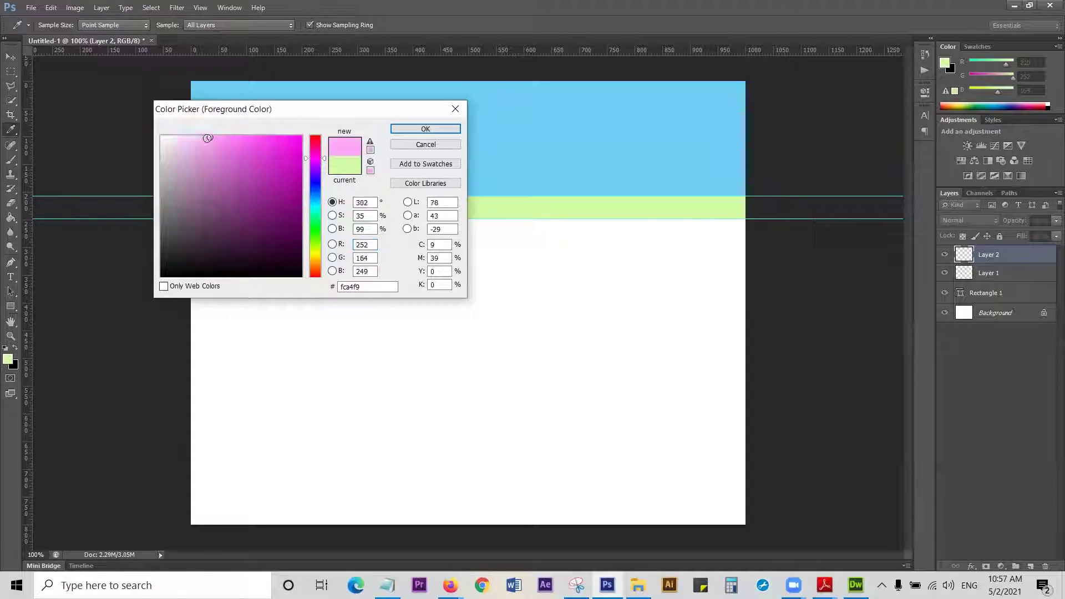
click(190, 133)
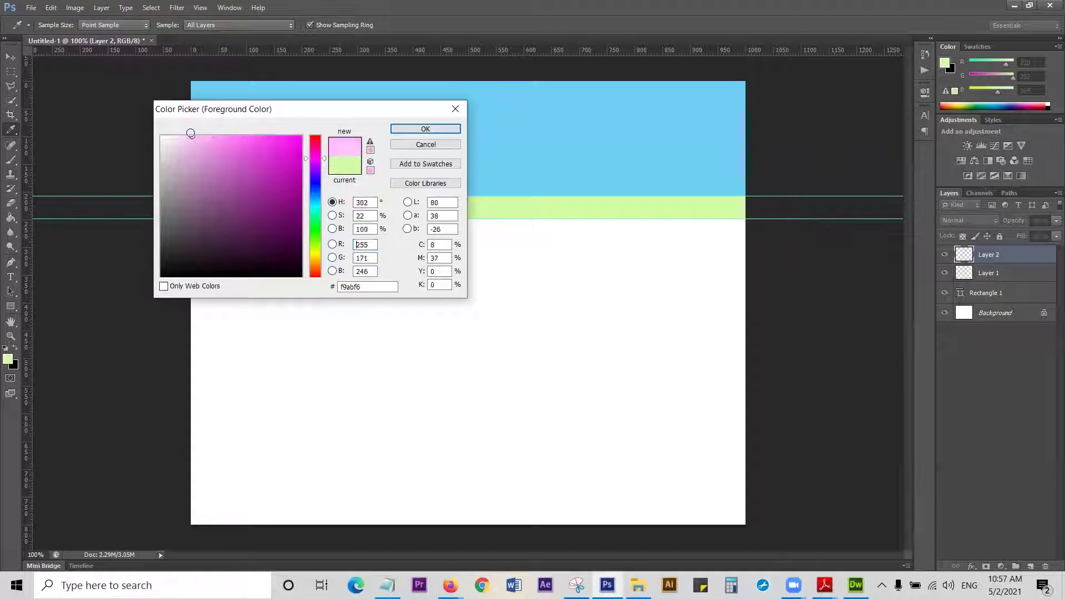
click(422, 130)
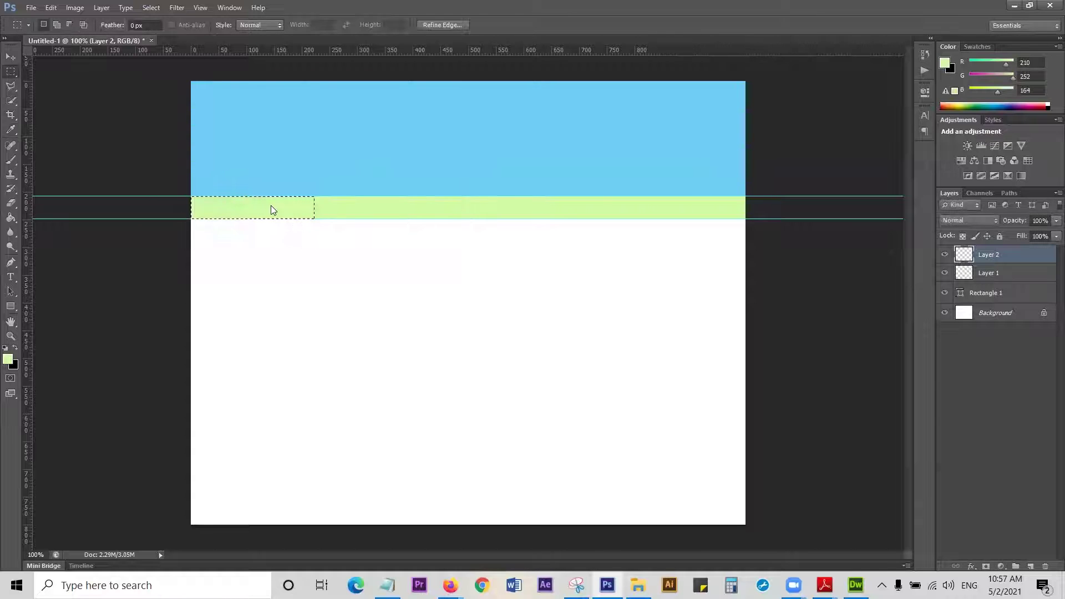
click(12, 217)
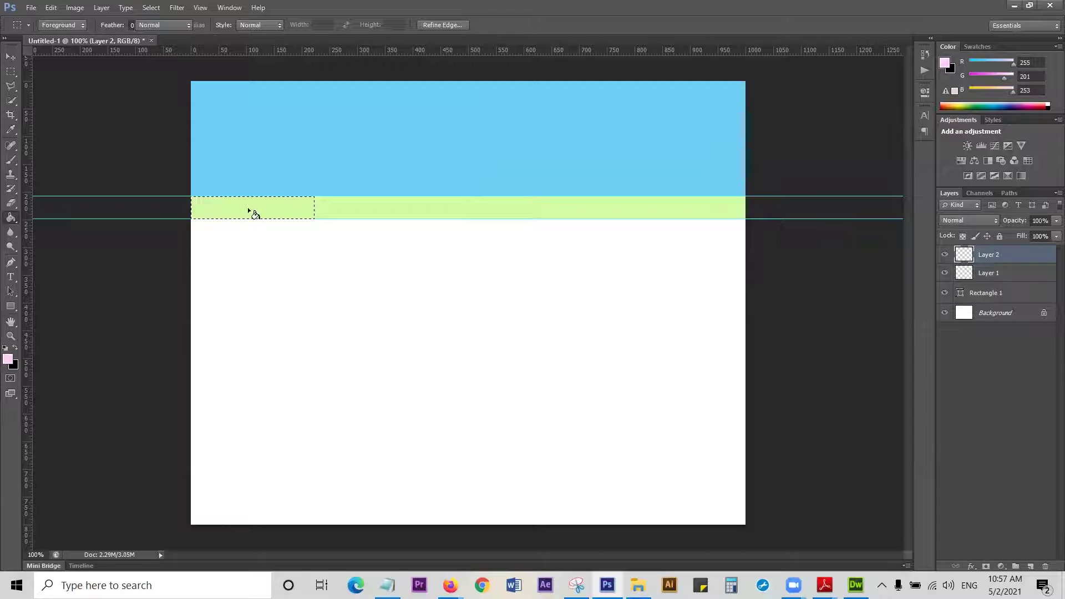
click(248, 209)
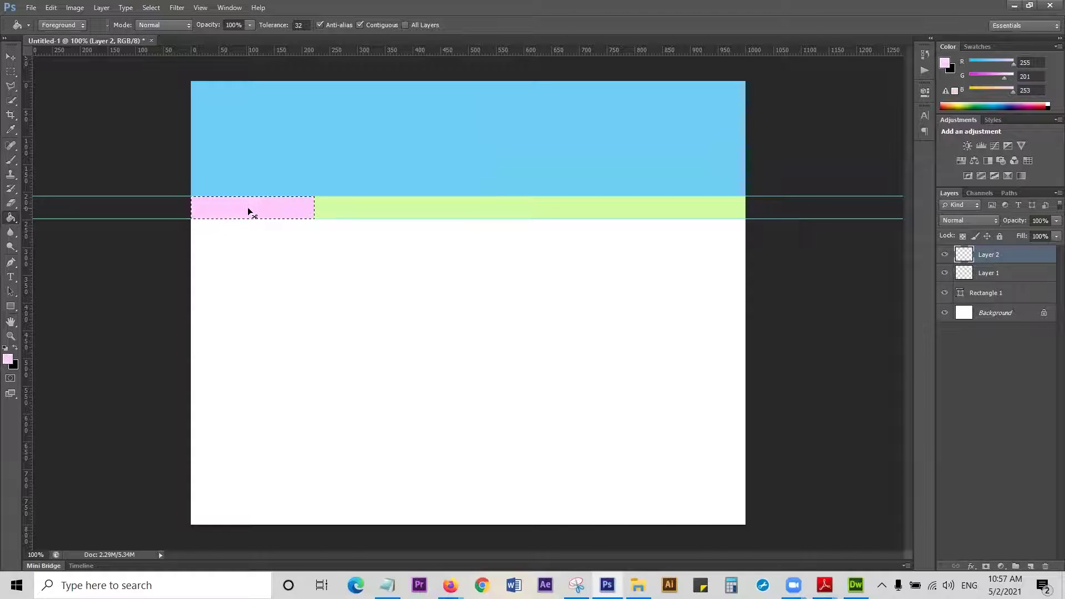
key(ctrl+d)
Step: Duplicate the pink block onto its own layer, placing the copy directly to the right of the original on the green band
key(v)
drag(306, 213, 398, 212)
key(ctrl+z)
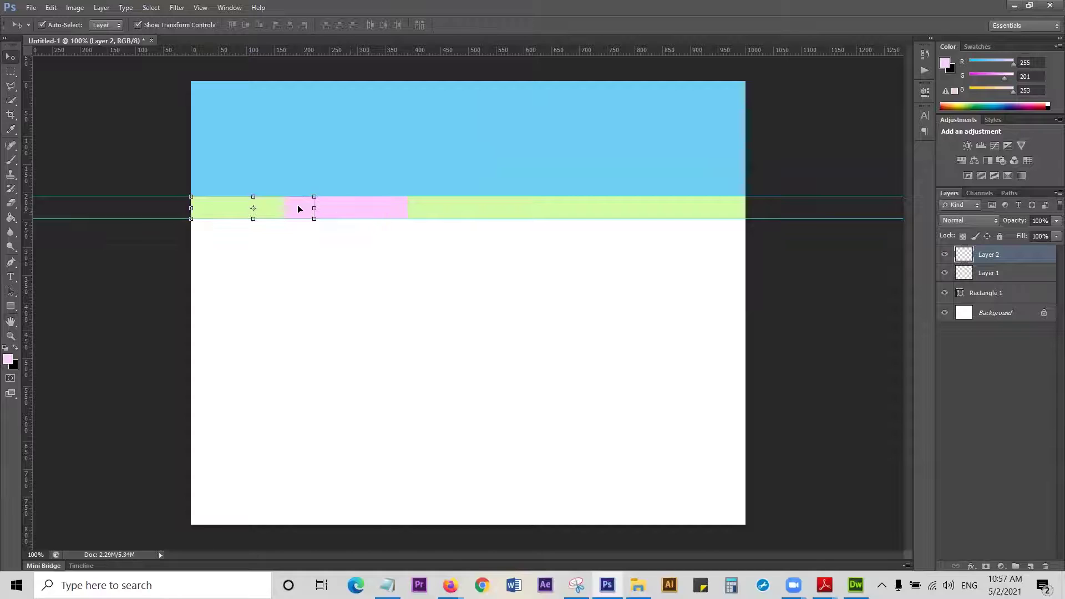
drag(278, 211, 393, 223)
key(ctrl+j)
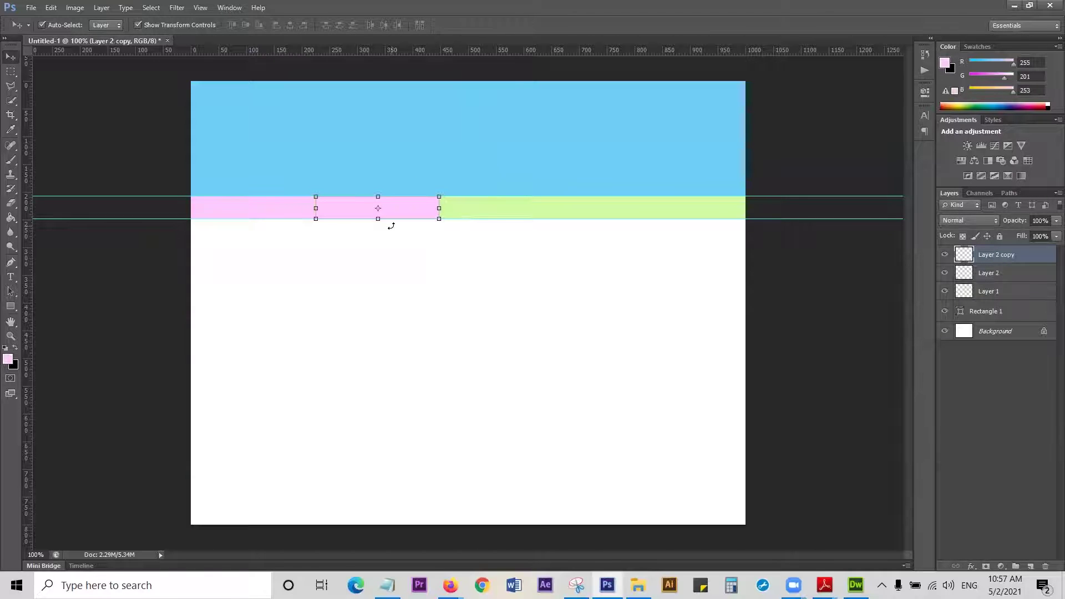
Step: Hide the layer of the duplicated pink block
right_click(1010, 253)
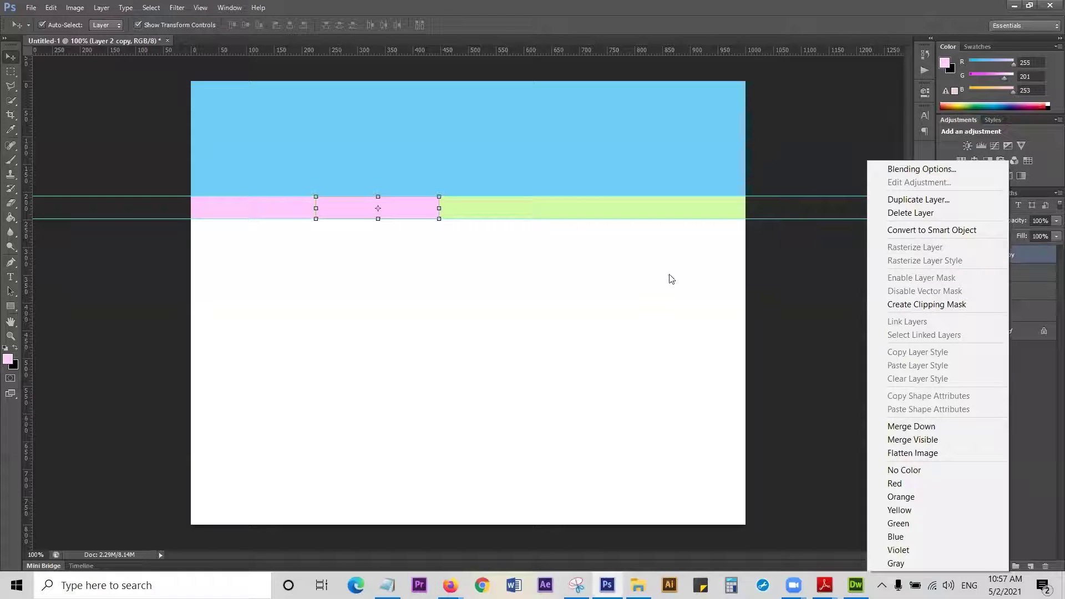
click(816, 266)
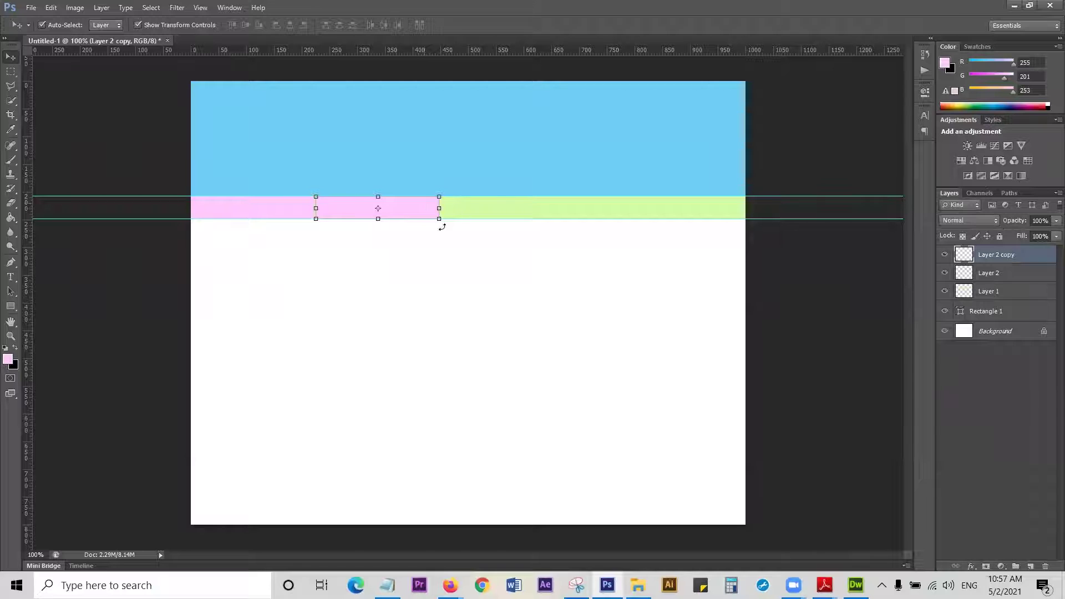
click(946, 256)
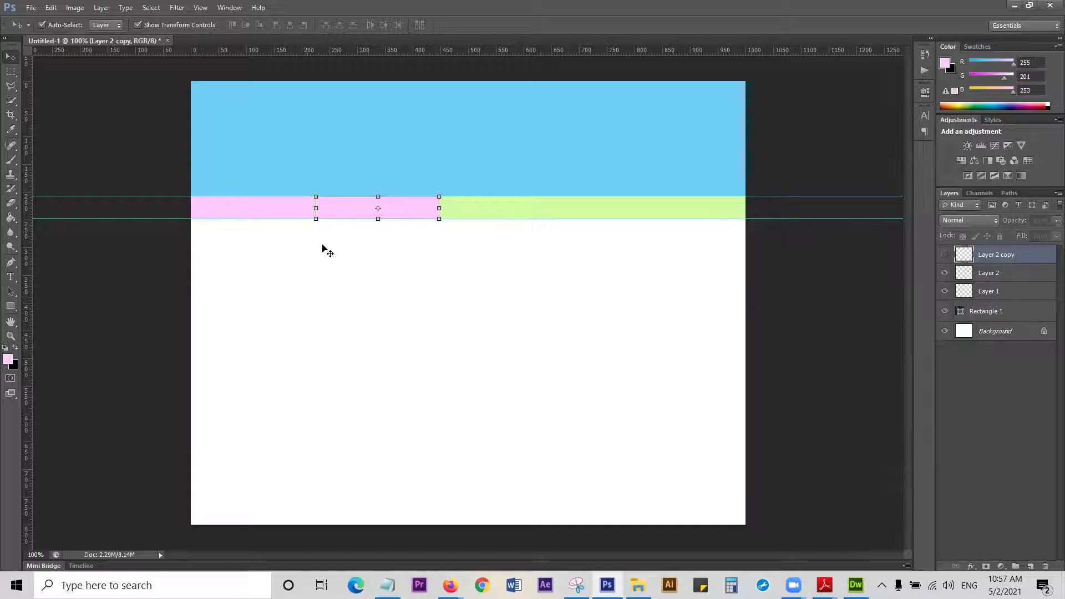
Step: Narrow the original pink block to 4.93% of its width, keeping its right edge in place
click(262, 214)
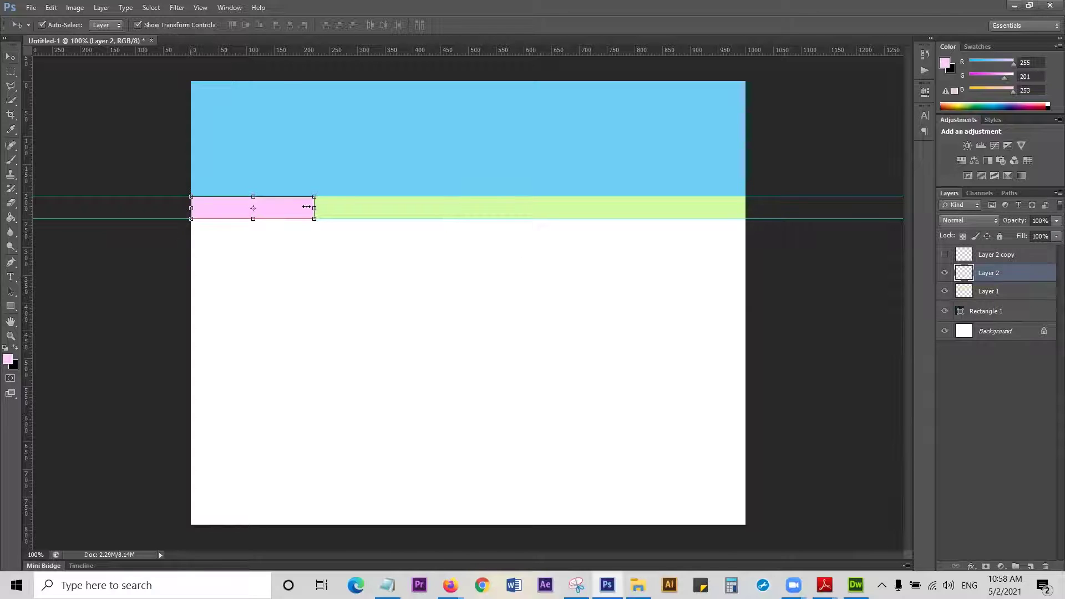
key(ctrl+t)
drag(191, 208, 307, 207)
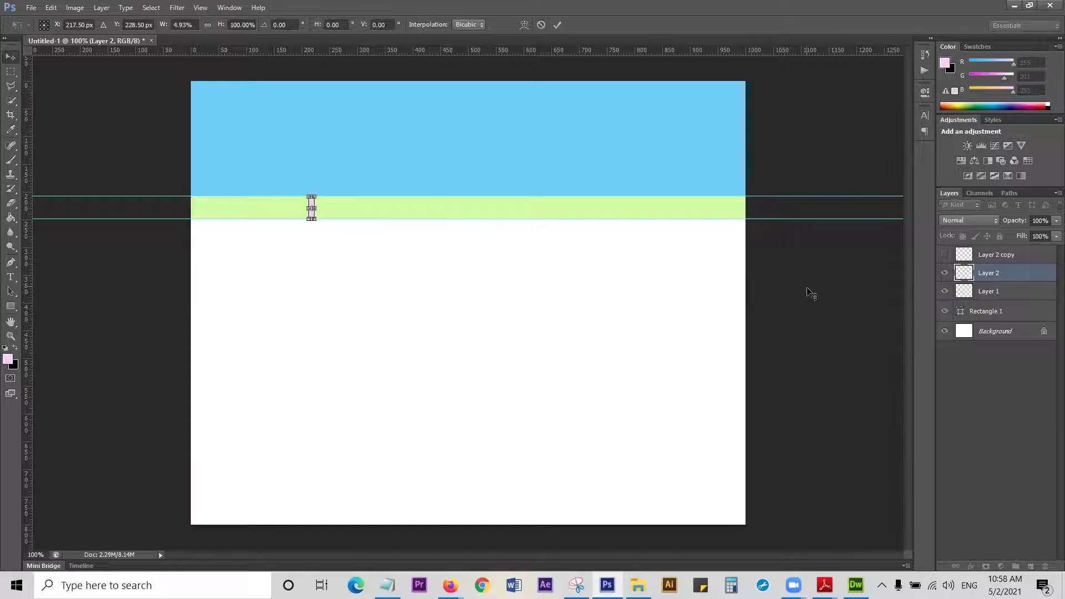
key(Return)
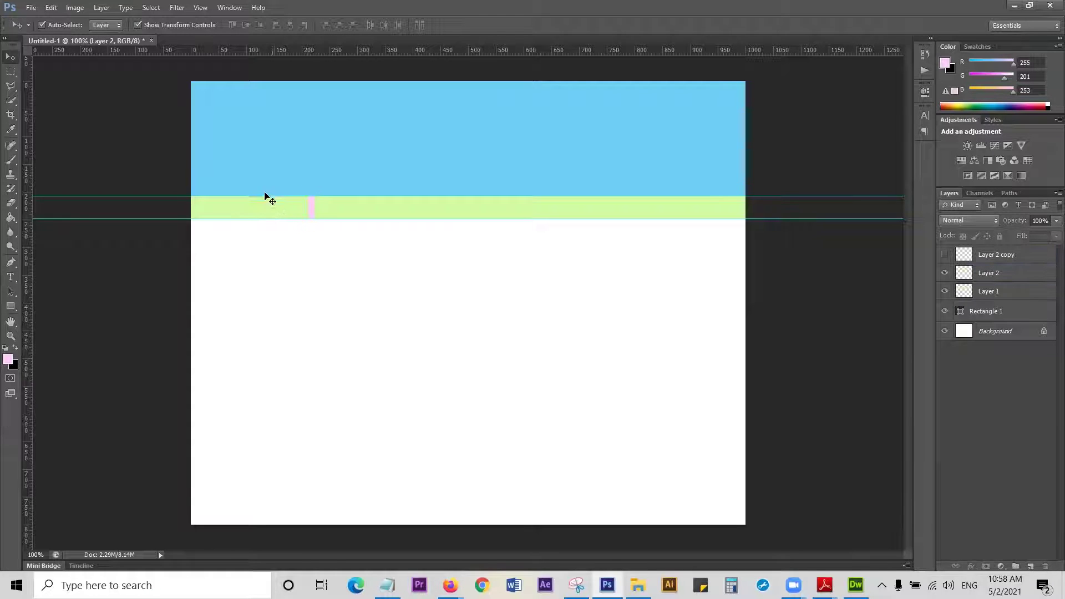
Step: Apply a black Color Overlay at 100% opacity to the narrow pink block on Layer 2
key(ctrl+plus)
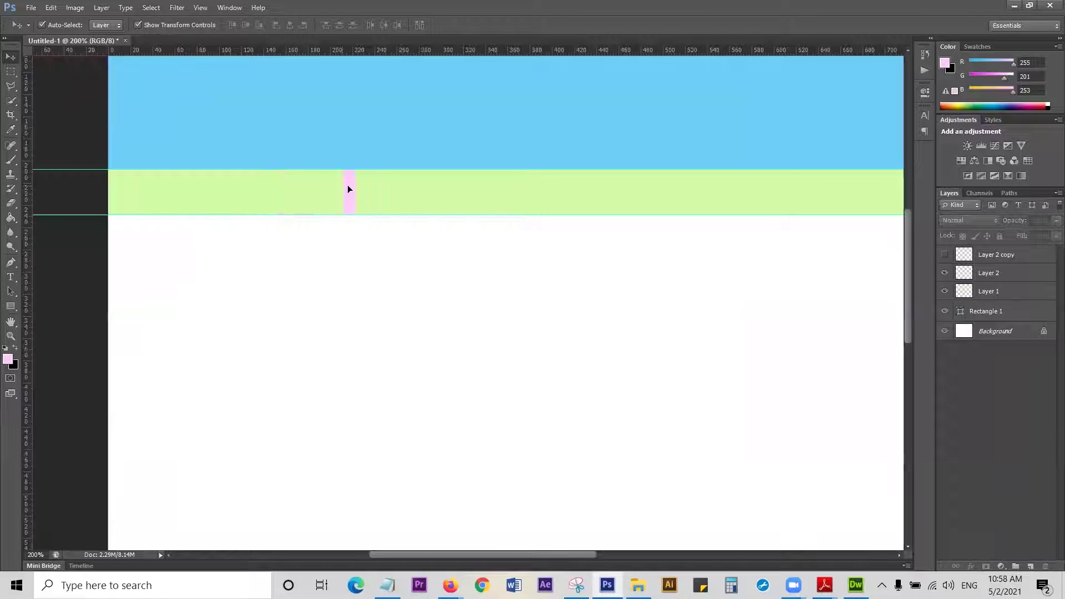
click(1020, 272)
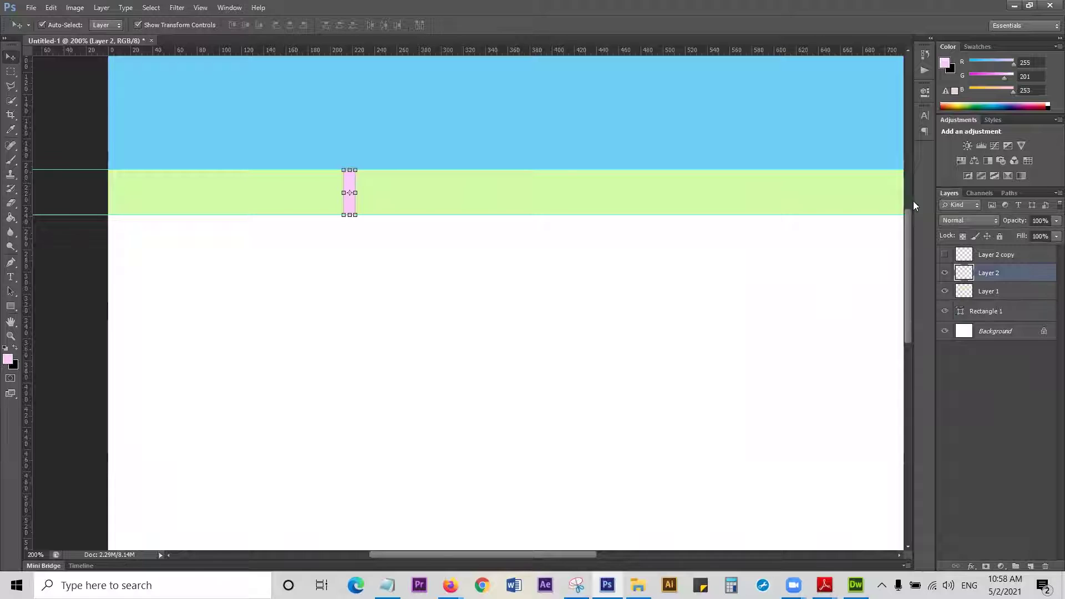
right_click(911, 175)
key(Escape)
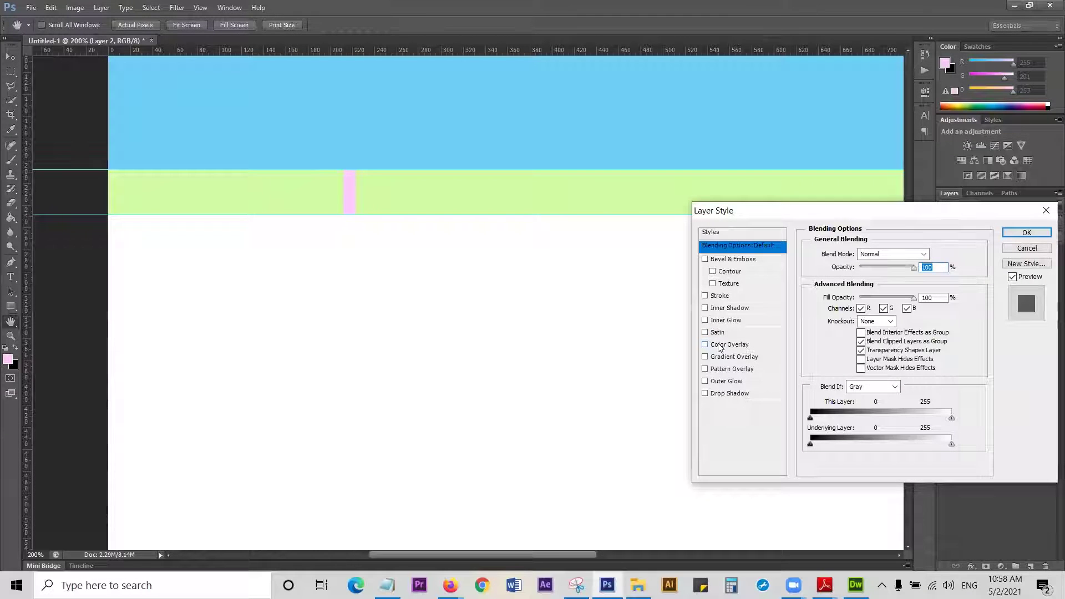
click(726, 346)
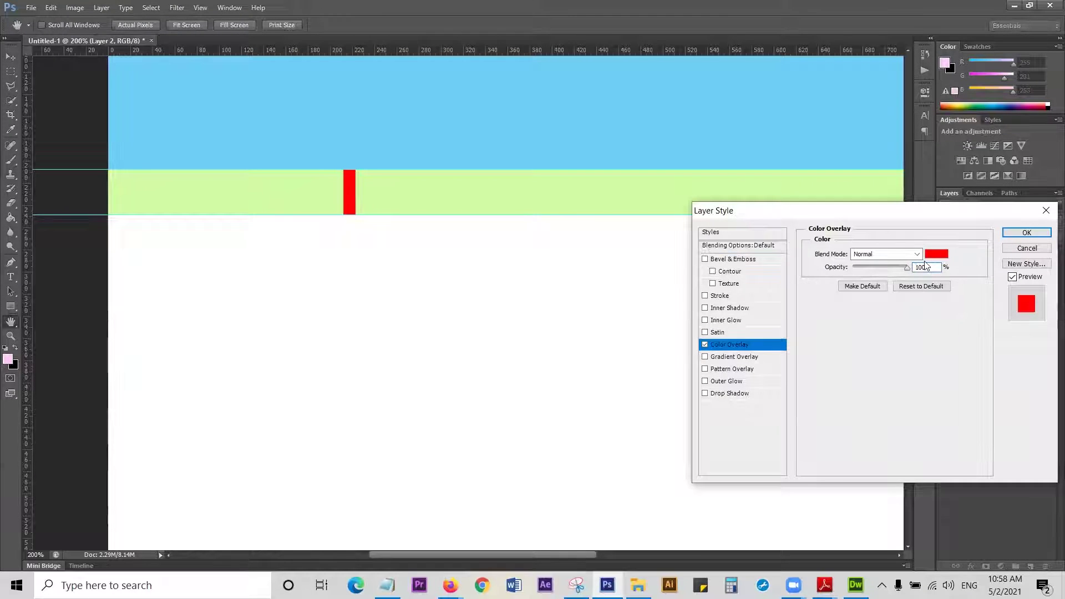
click(921, 268)
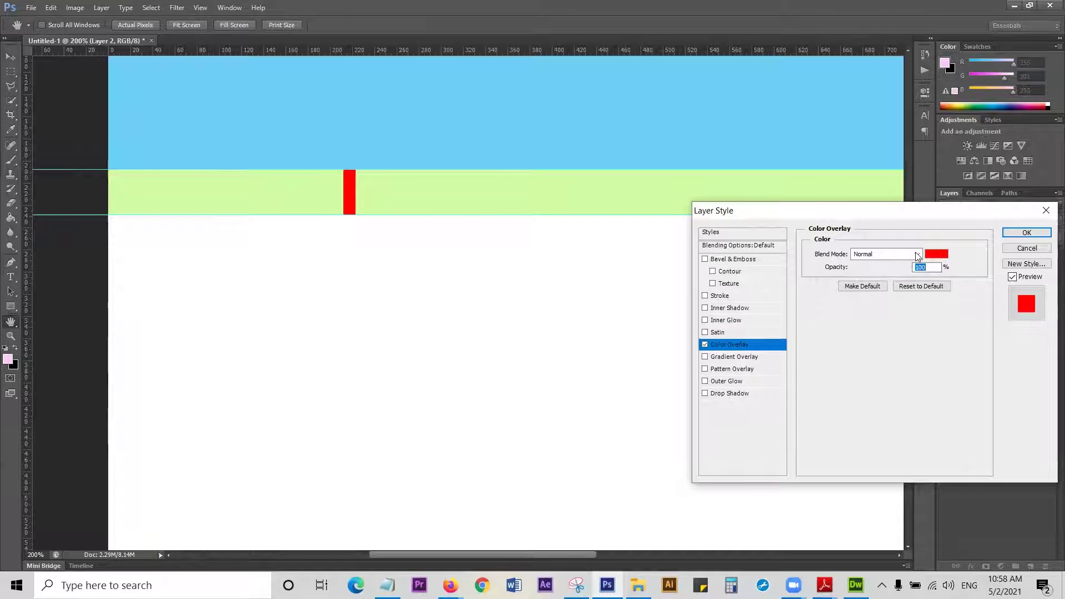
click(936, 254)
click(161, 276)
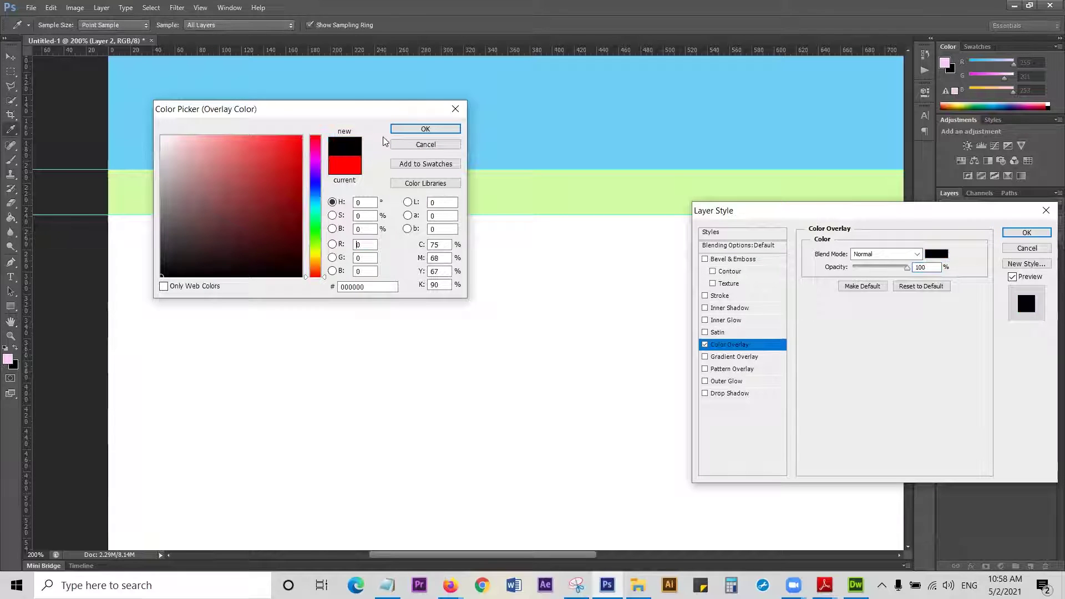
click(425, 129)
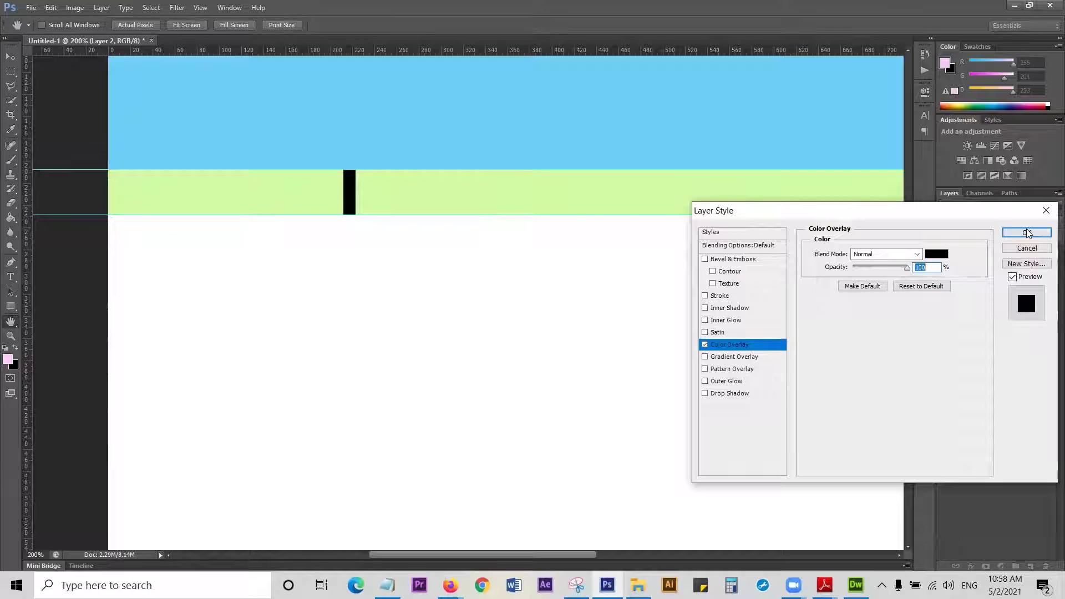
key(Return)
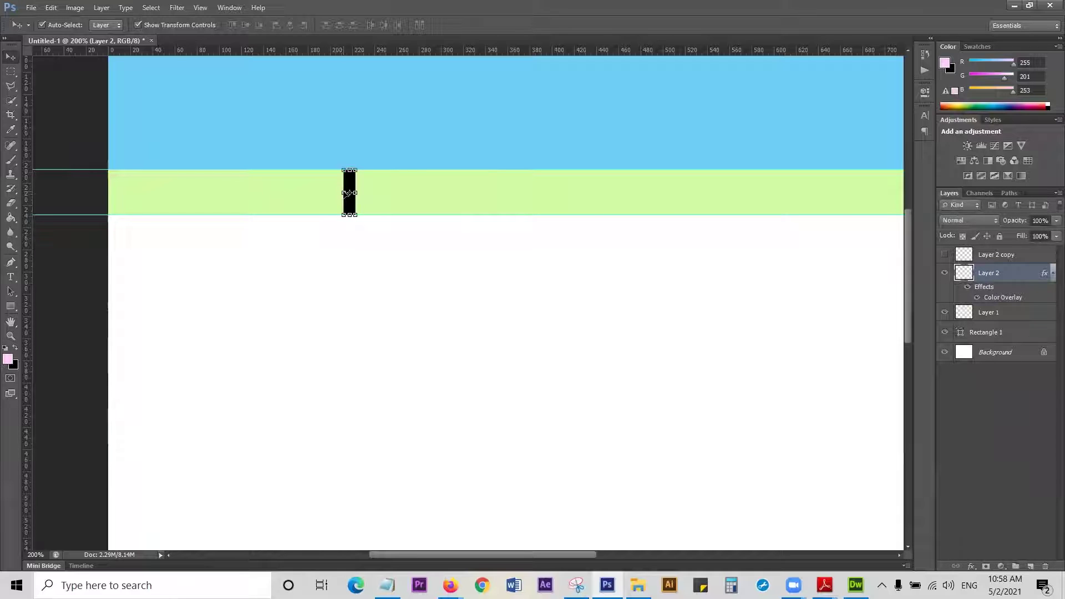
Step: Narrow the black separator to 54.55% of its width, keeping its right edge in place
click(349, 192)
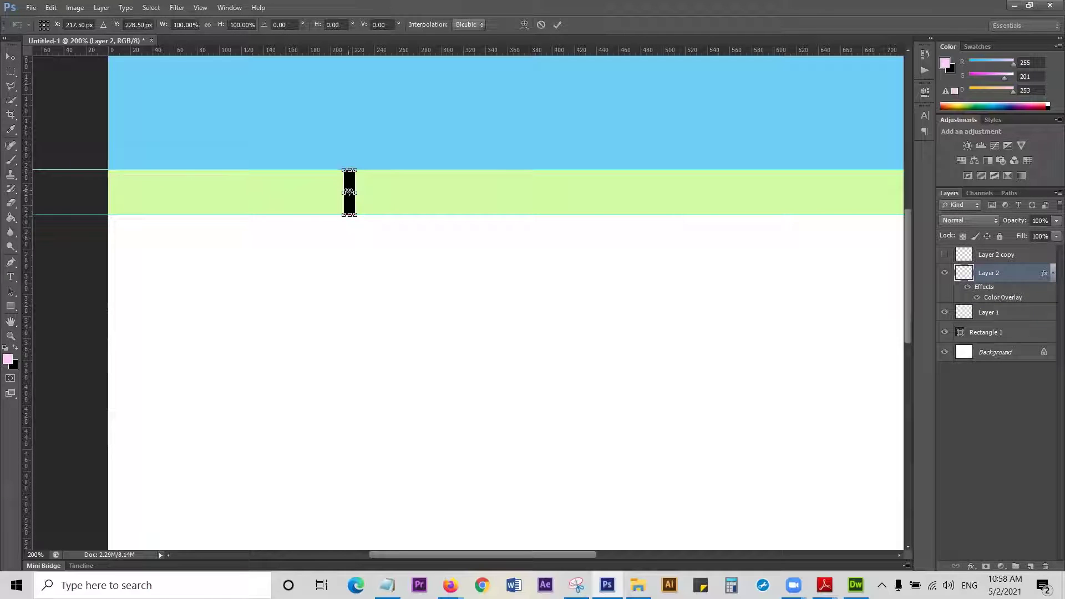
drag(349, 192, 341, 192)
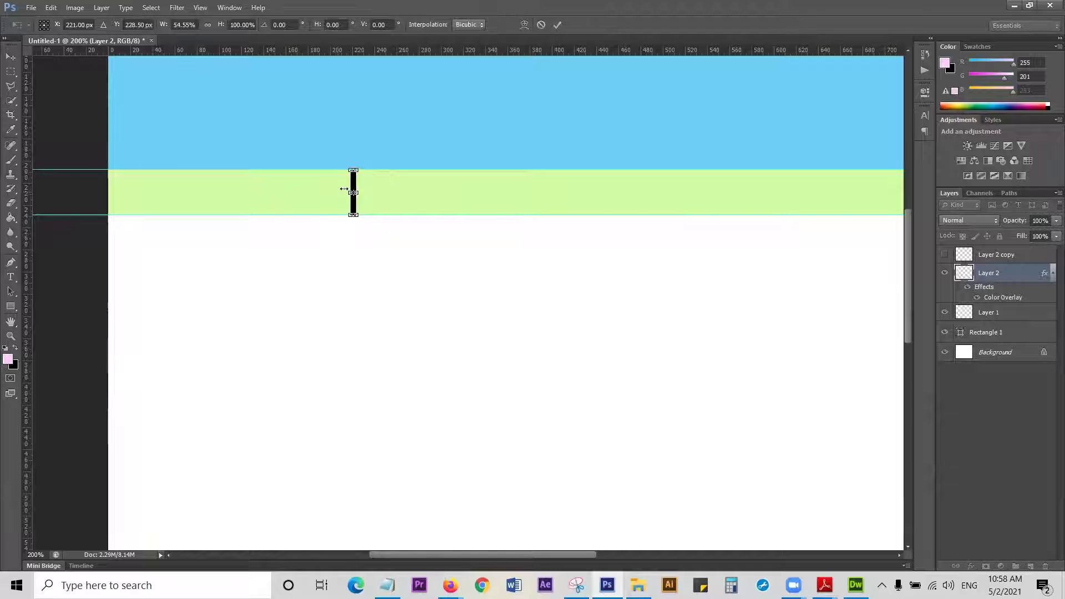
key(Return)
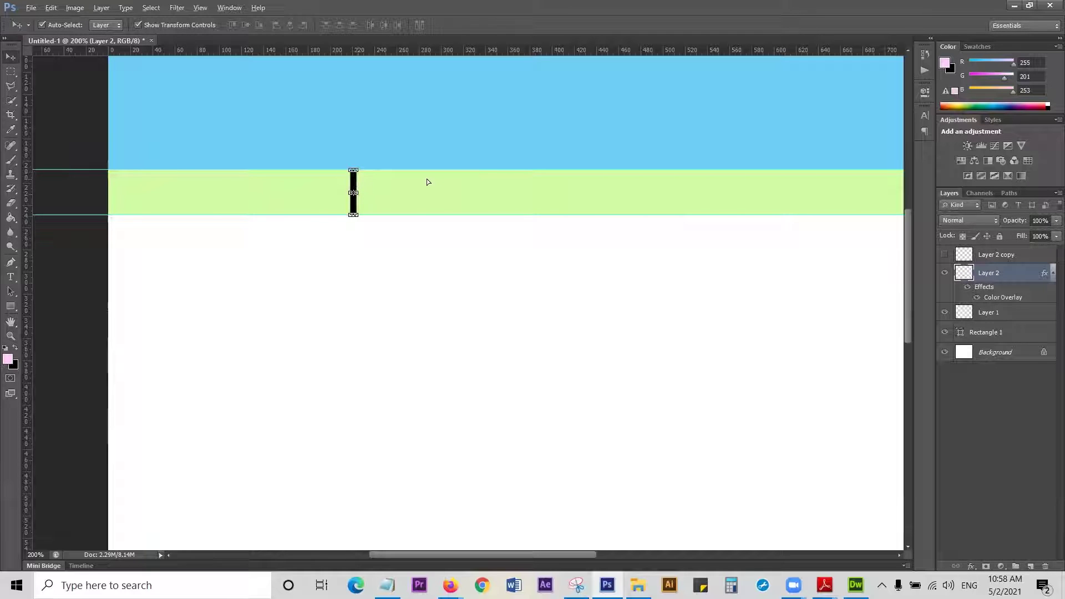
Step: Duplicate the black separator twice along the green band, placing the copies at about 460 px and 715 px horizontally
drag(622, 178, 707, 235)
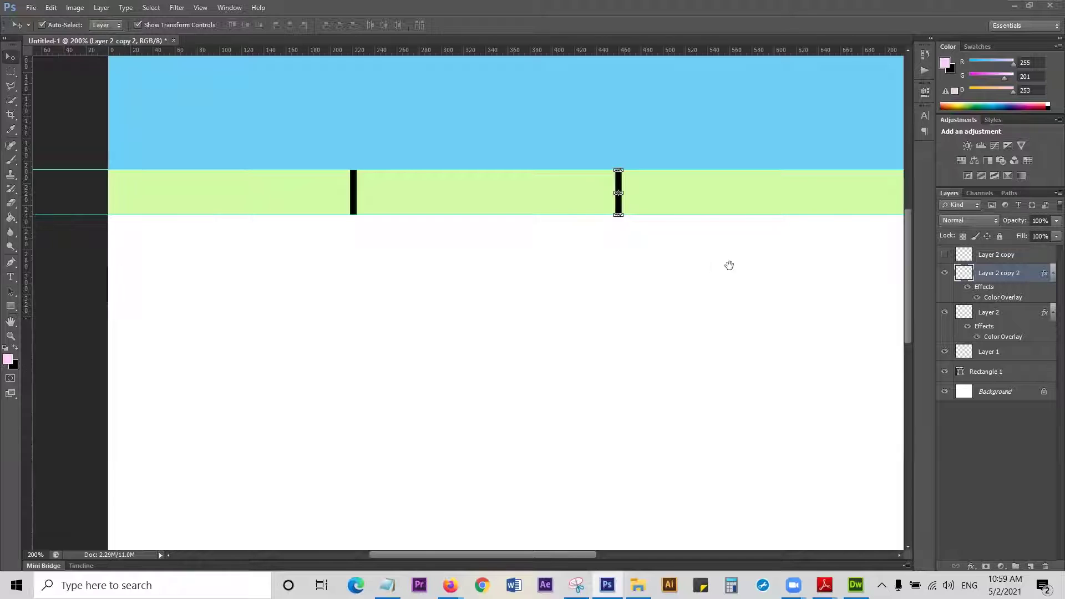
click(599, 265)
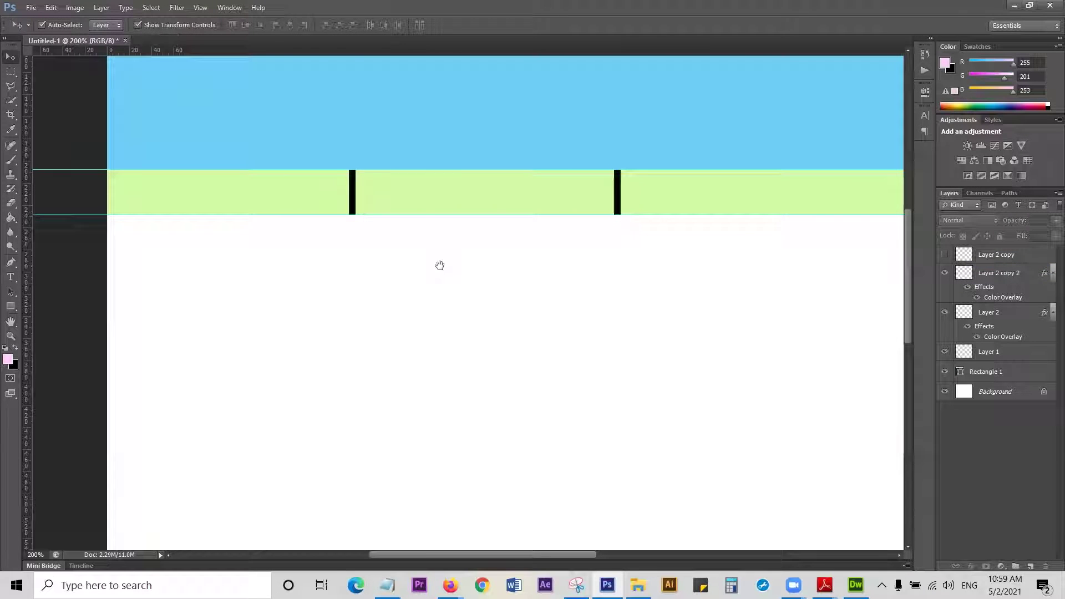
scroll(355, 200, right, 5)
scroll(330, 196, right, 2)
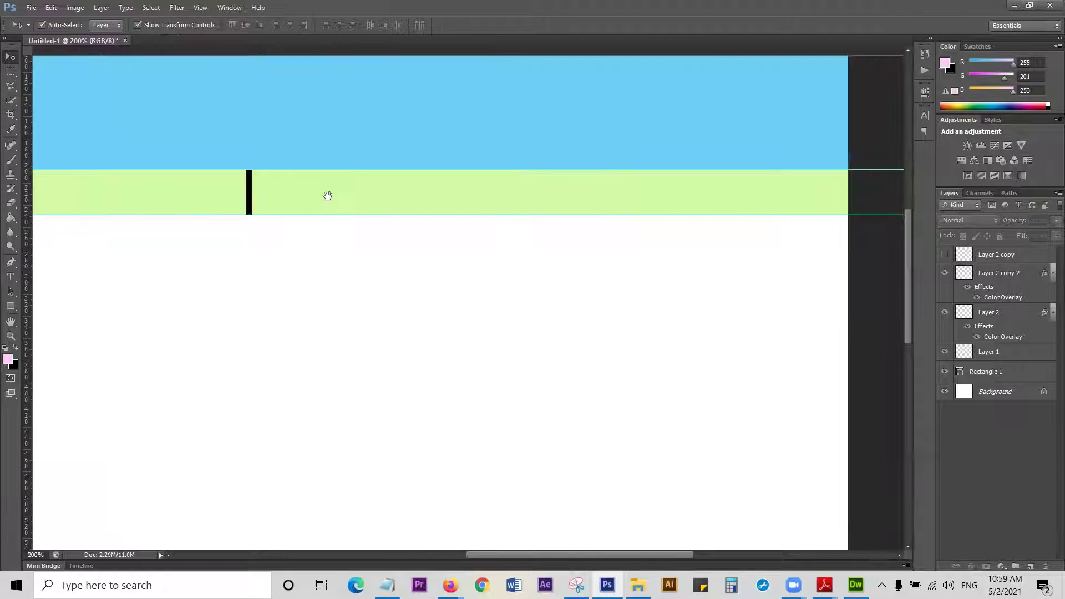
click(249, 186)
drag(281, 183, 532, 194)
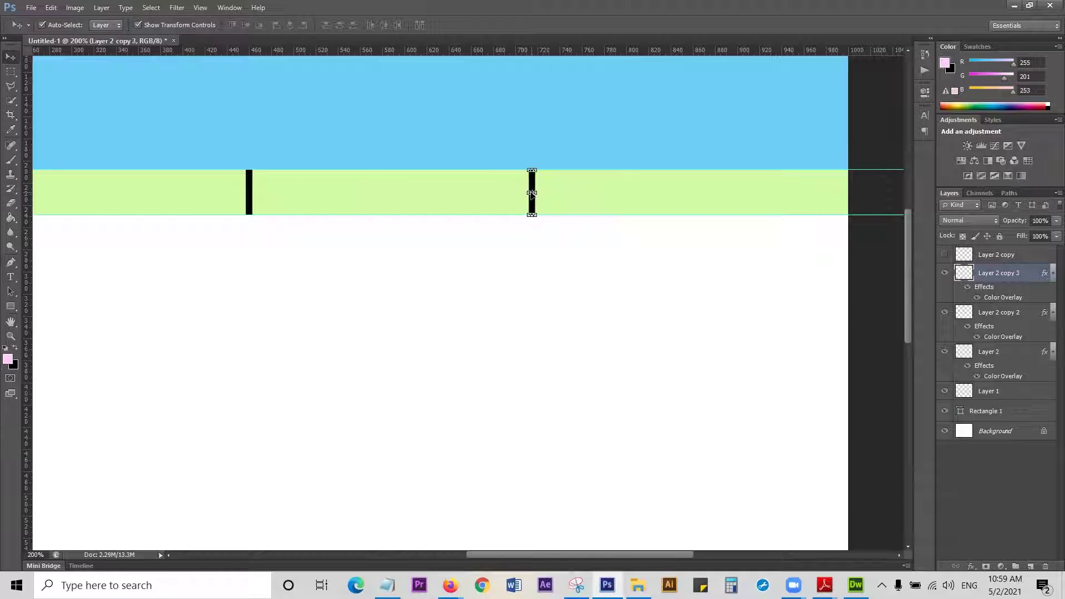
Step: Nudge the third separator about 18 px to the left so that the three separators are evenly spaced
key(ctrl+0)
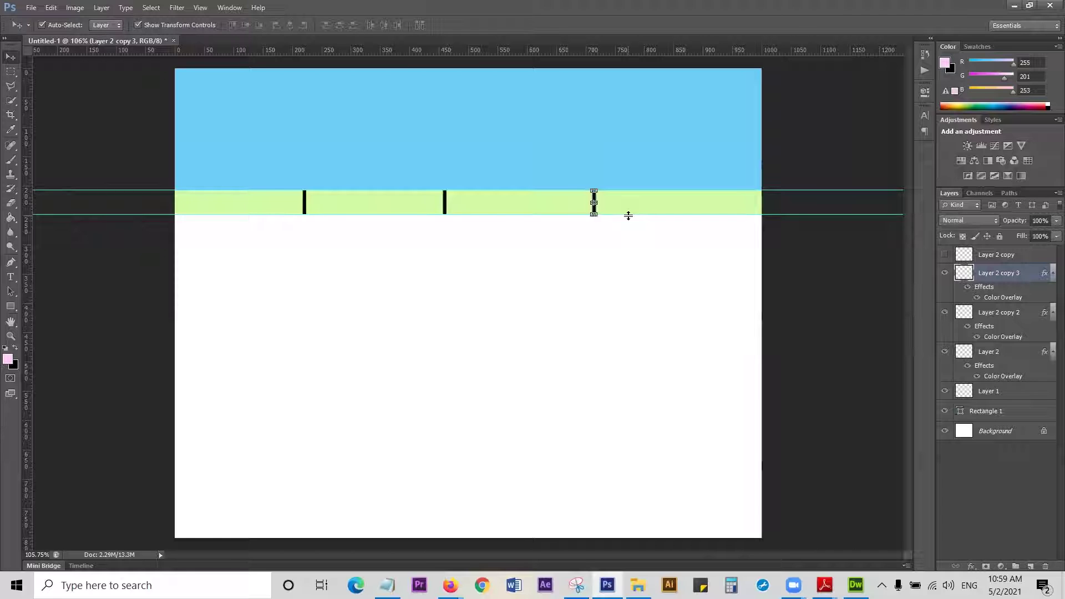
key(Left)
key(Left)
key(Left)
key(Left)
key(Left)
key(Left)
key(Left)
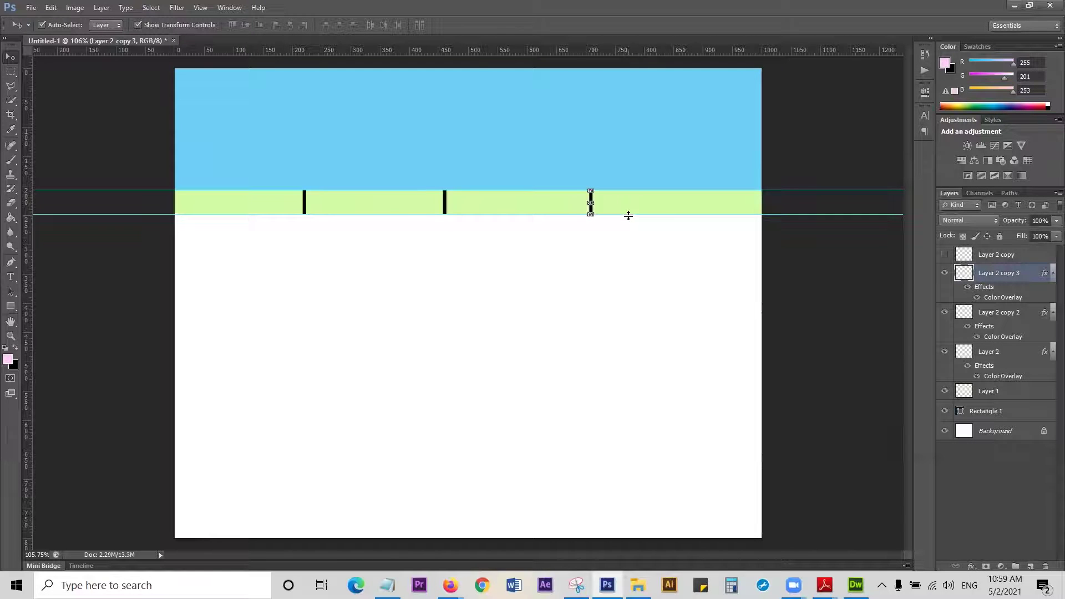
key(Left)
key(Left)
key(Left)
key(Left)
key(Left)
key(Left)
key(Left)
key(Left)
key(Left)
key(Left)
key(Left)
click(47, 202)
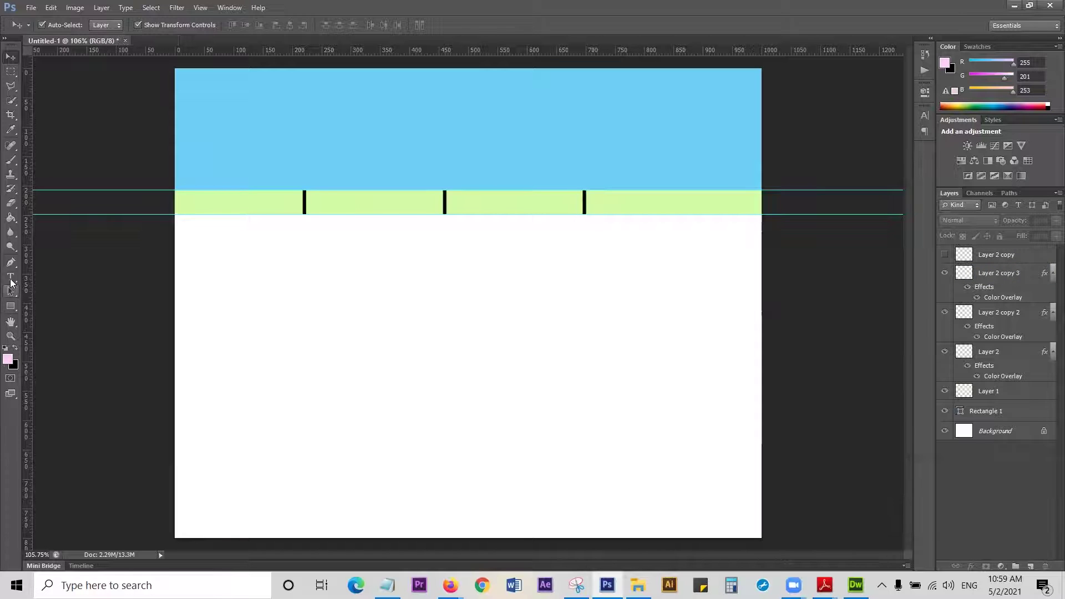
Step: Add the text HOME starting at the left end of the green navigation bar
key(t)
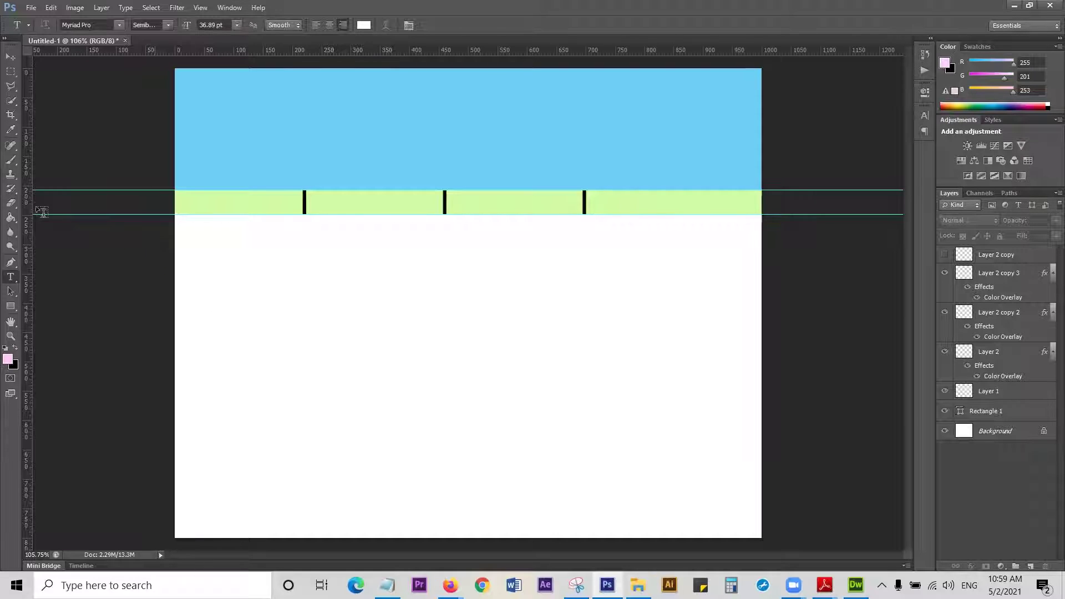
click(11, 291)
click(188, 203)
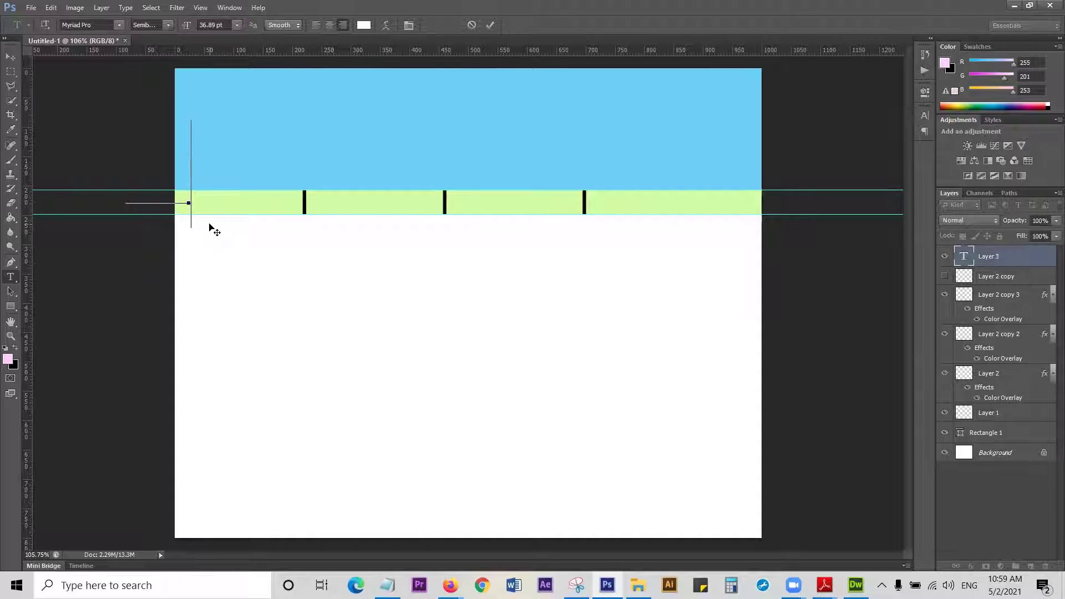
text(HOME)
click(12, 56)
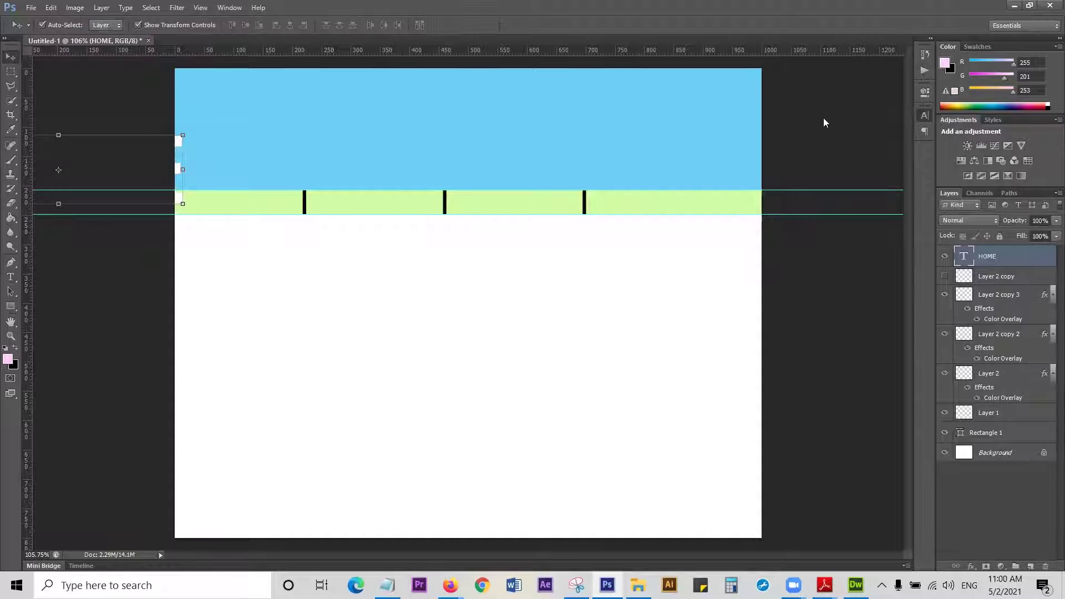
Step: Left-align the HOME text so that it extends rightward from its insertion point
click(924, 115)
click(839, 108)
click(803, 123)
click(800, 108)
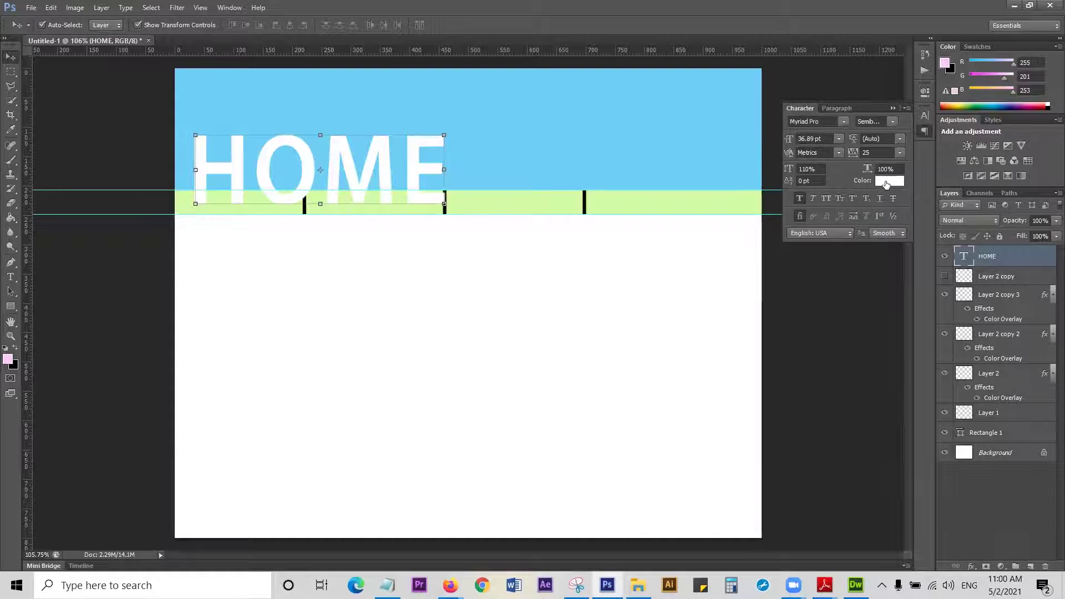
Step: Change the HOME text color to near-black #0b0b0b
click(886, 182)
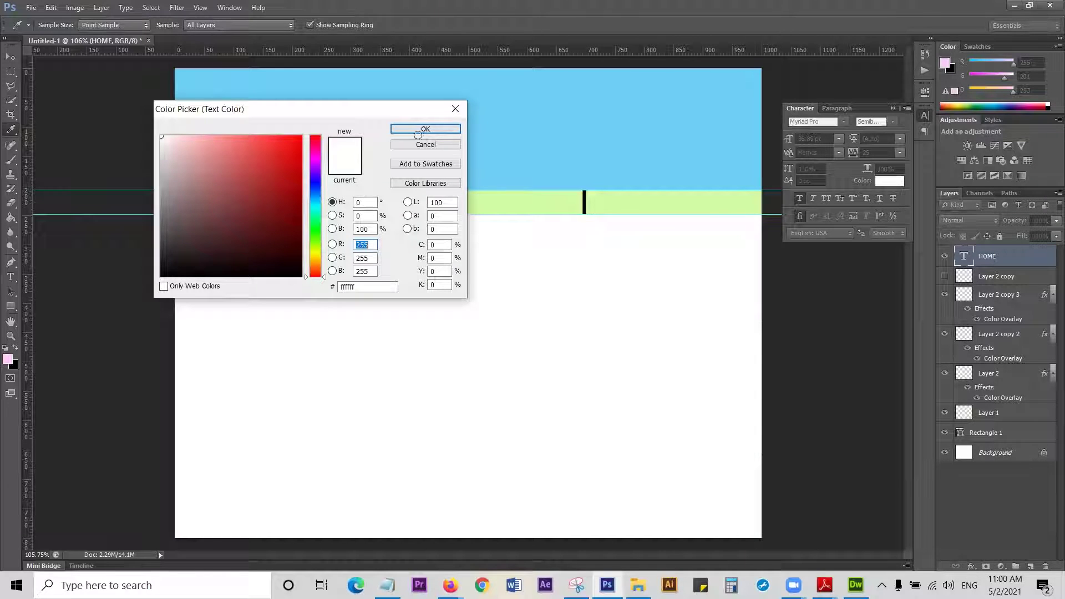
click(166, 271)
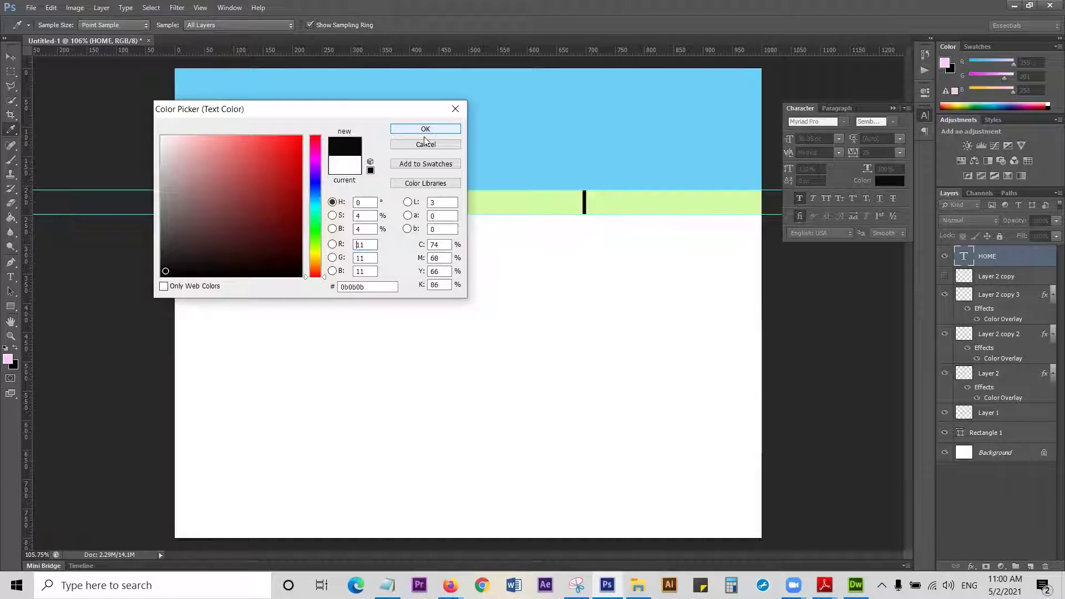
key(Return)
click(15, 58)
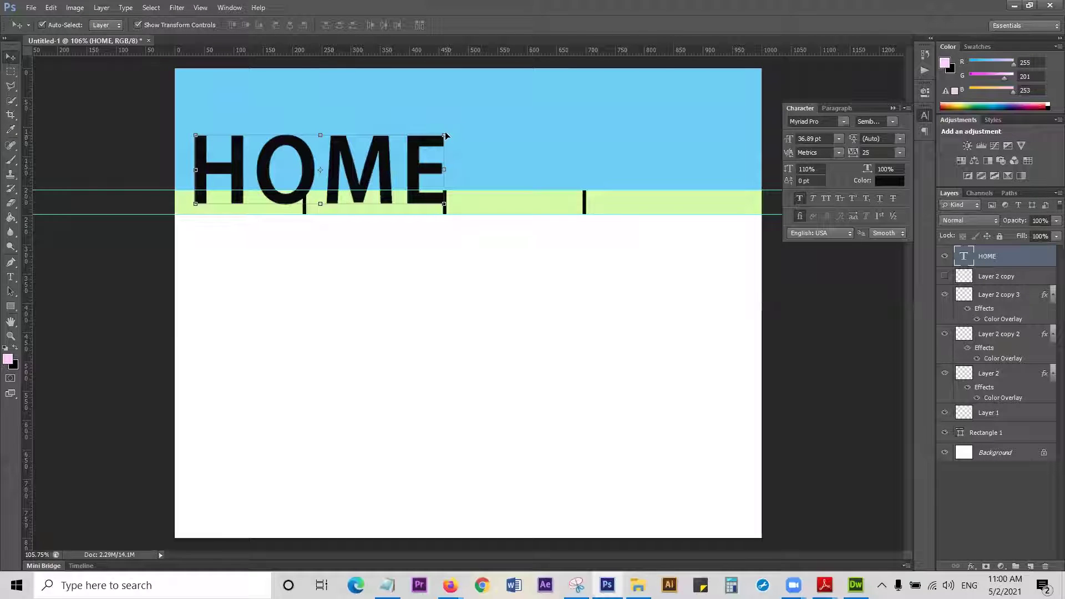
Step: Scale the HOME text to about 19.6% and place it in the first navigation section at X 103 px, Y 231 px
key(ctrl+t)
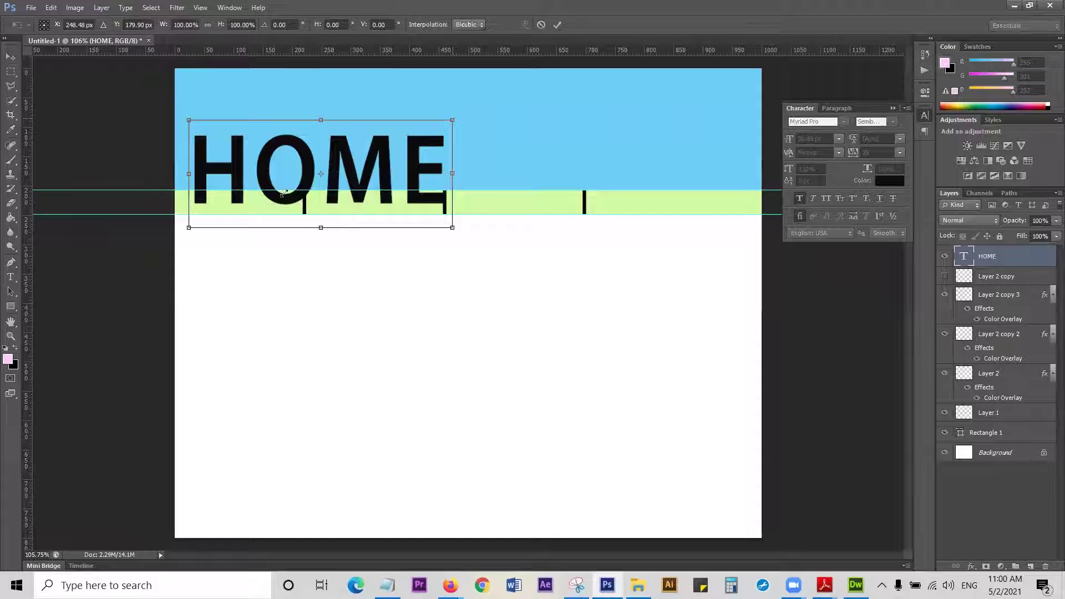
drag(452, 119, 261, 193)
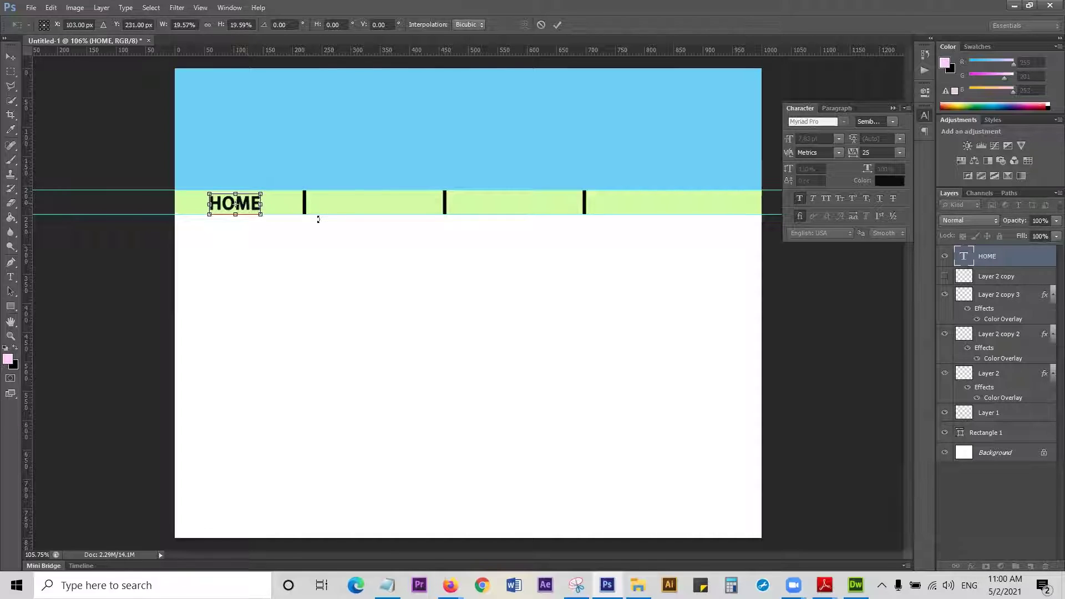
key(Return)
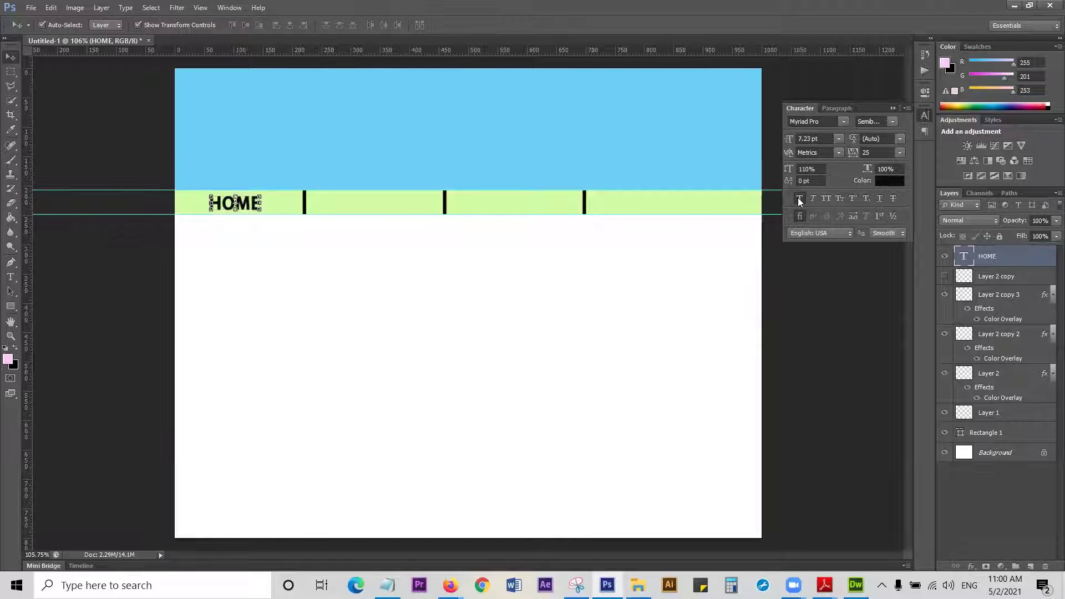
Step: Turn off Faux Bold for the HOME text and close the character settings
click(798, 200)
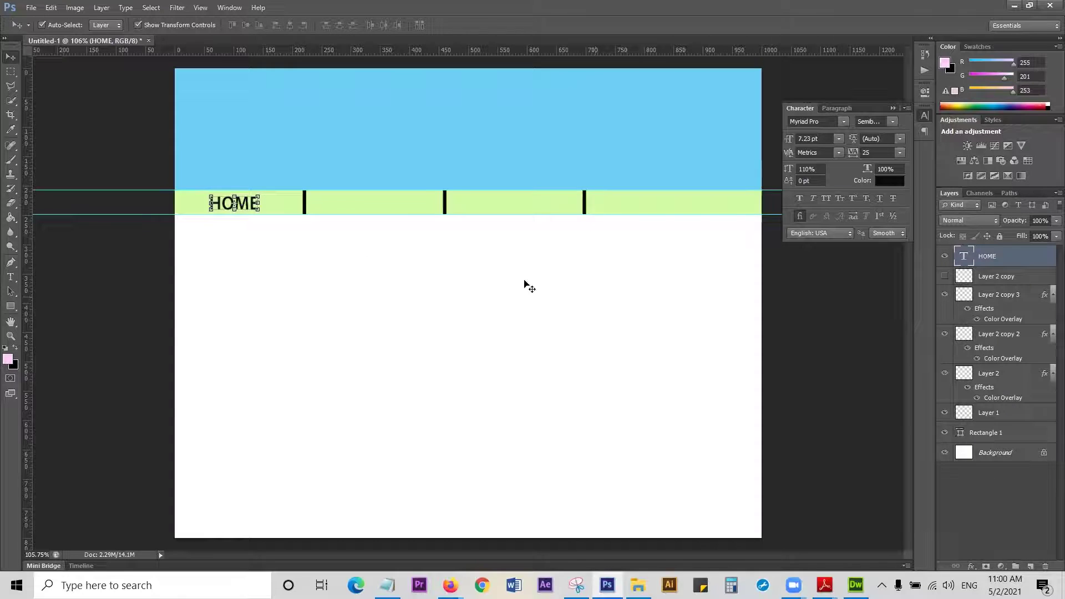
key(ctrl+plus)
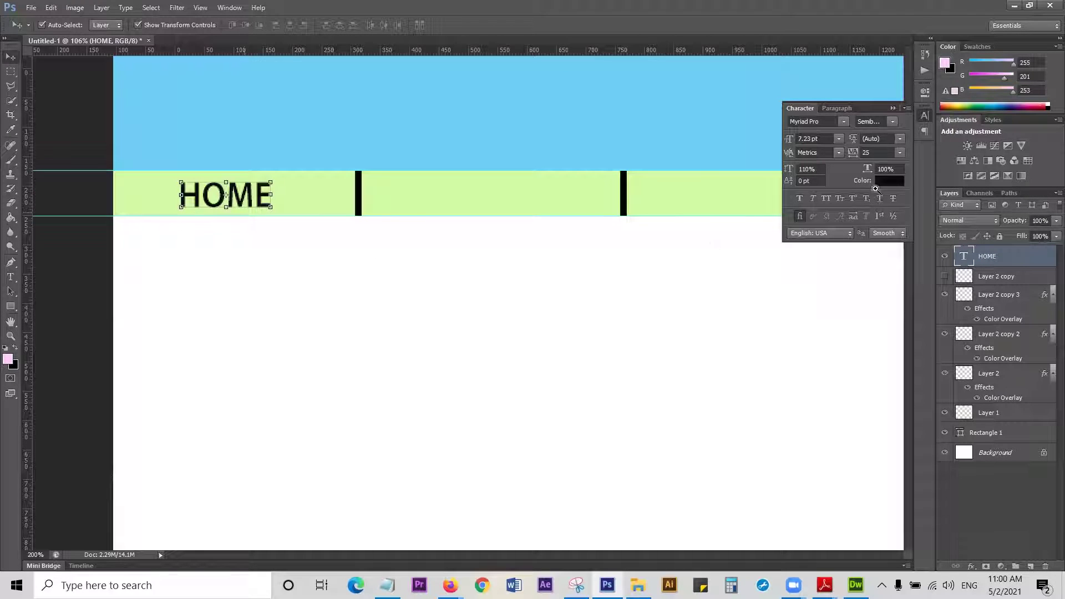
click(924, 114)
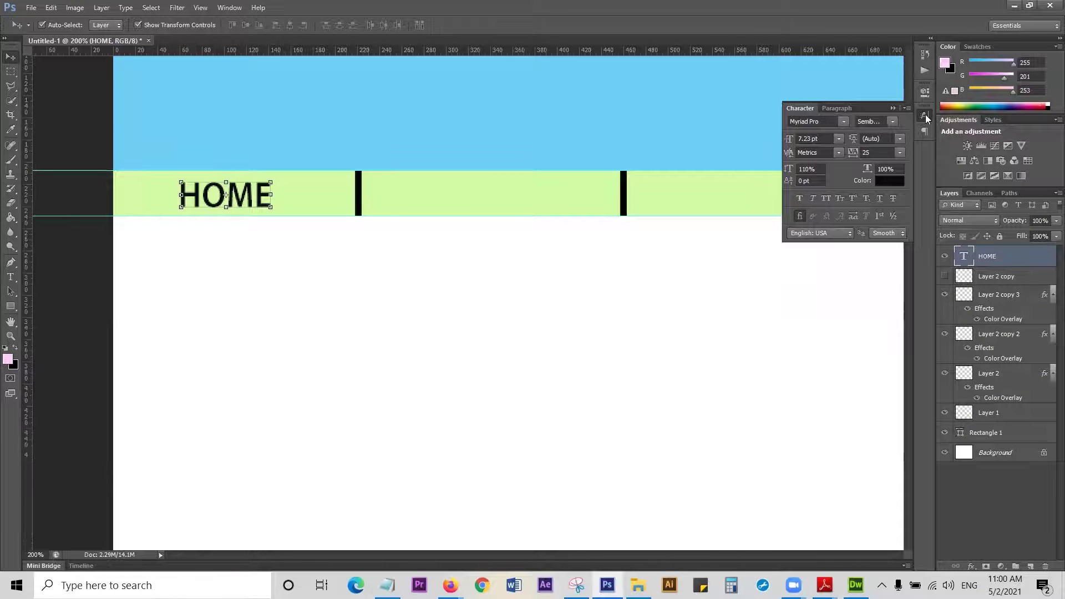
Step: Duplicate the HOME text into the second navigation section, level with the original
drag(406, 248, 385, 253)
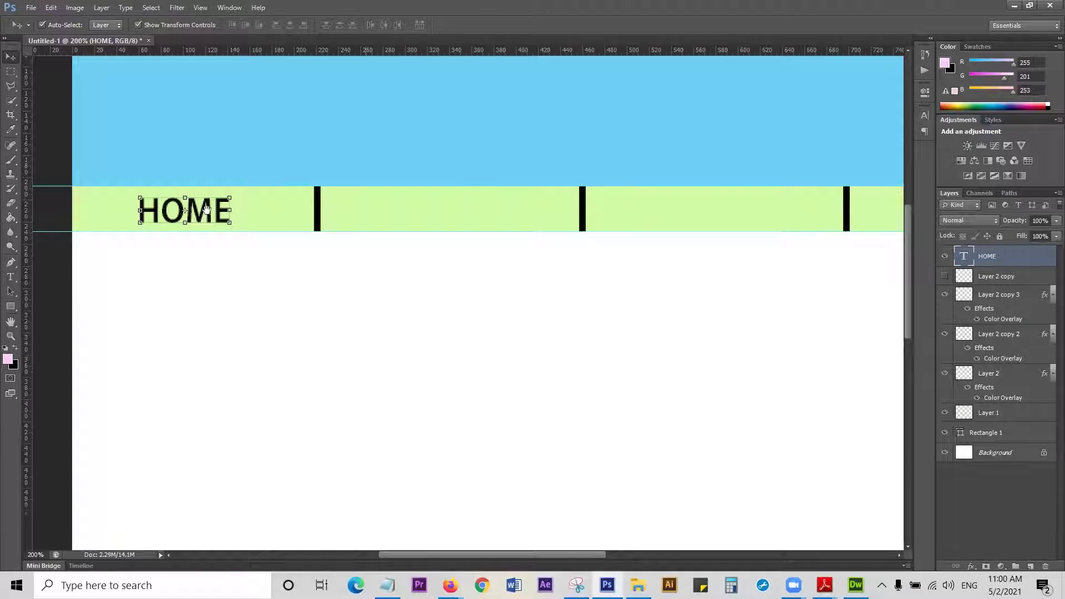
drag(204, 211, 136, 238)
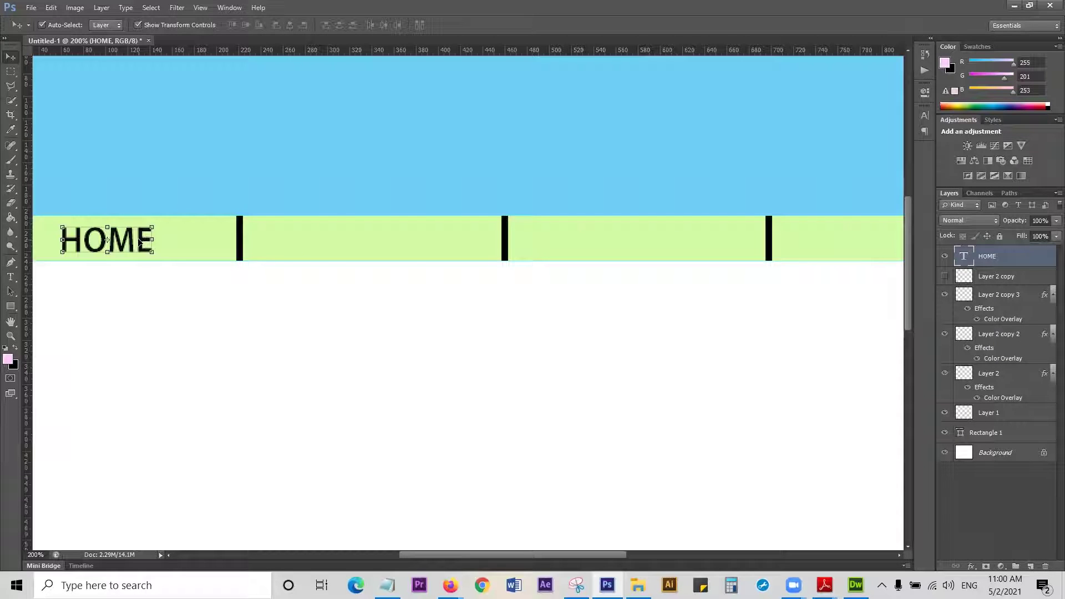
key(alt+v)
key(Escape)
alt+drag(130, 230, 401, 232)
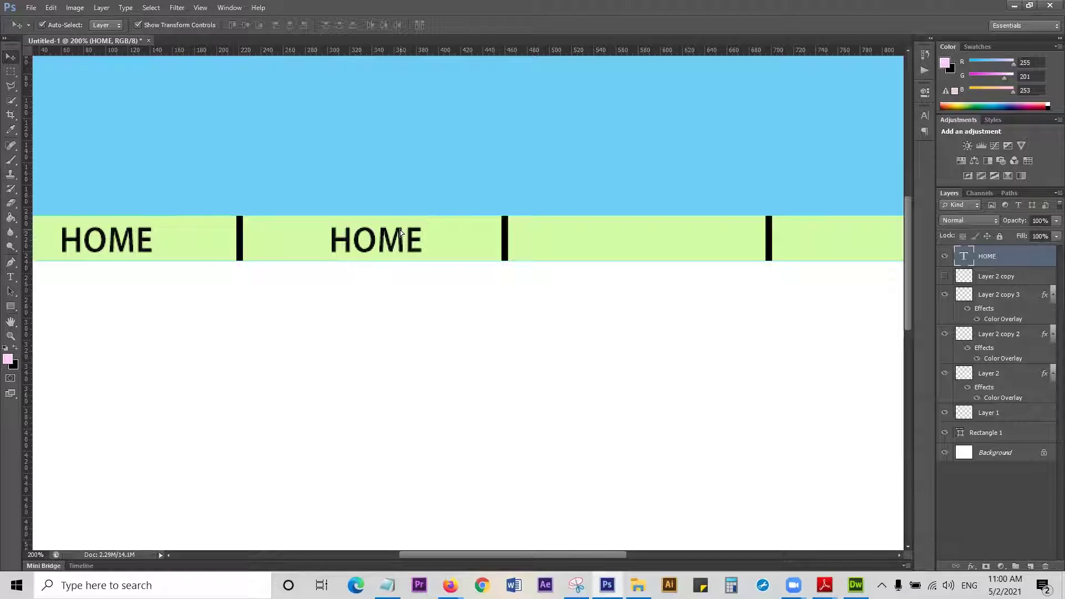
Step: Replace the duplicated HOME text in the second navigation section with "Abot Me"
key(t)
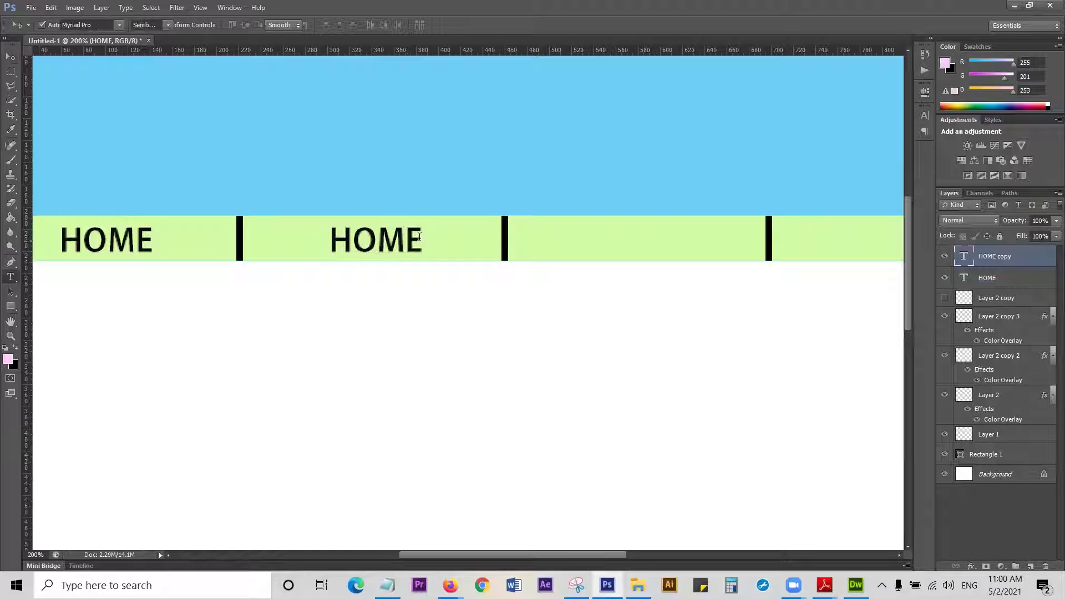
click(304, 242)
key(ctrl+a)
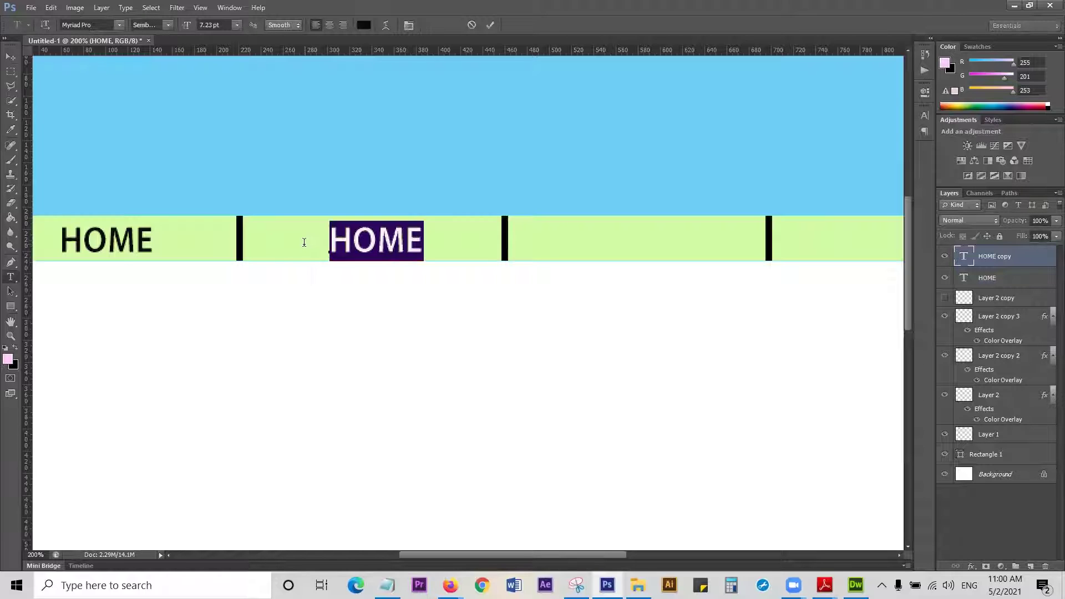
key(Right)
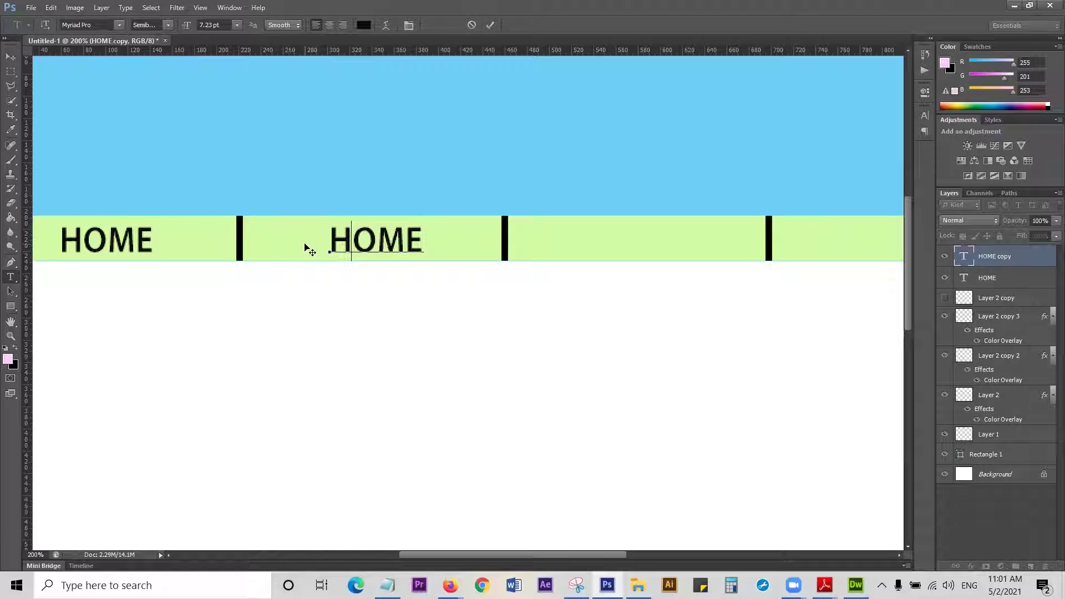
key(End)
key(BackSpace)
key(BackSpace)
key(BackSpace)
key(BackSpace)
text(Abot Me)
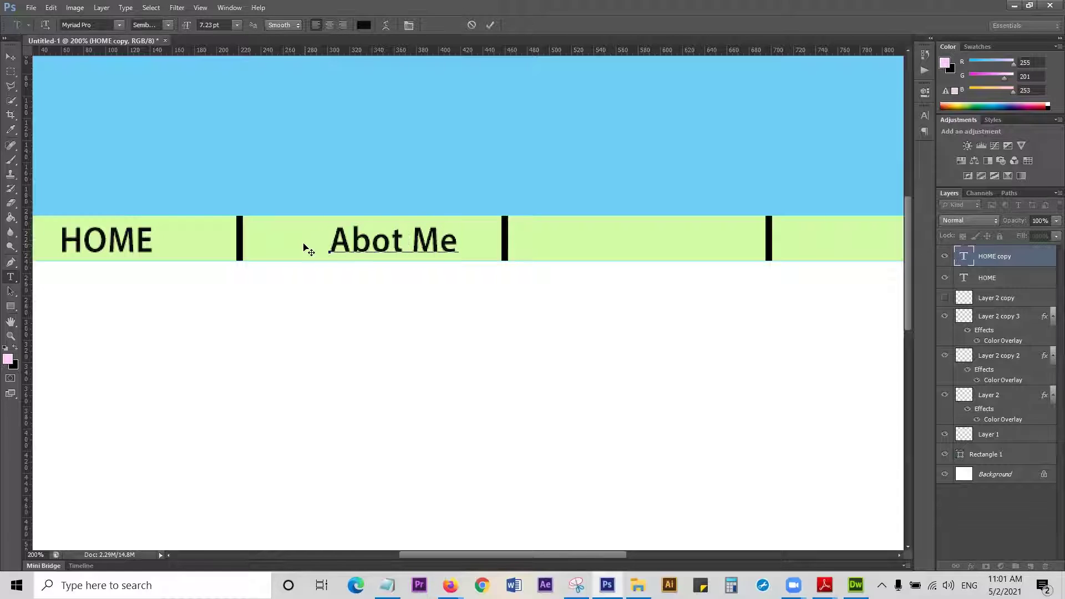
click(10, 56)
Step: Shift the Abot Me text slightly left and duplicate it into the third navigation section, level with the original
click(424, 247)
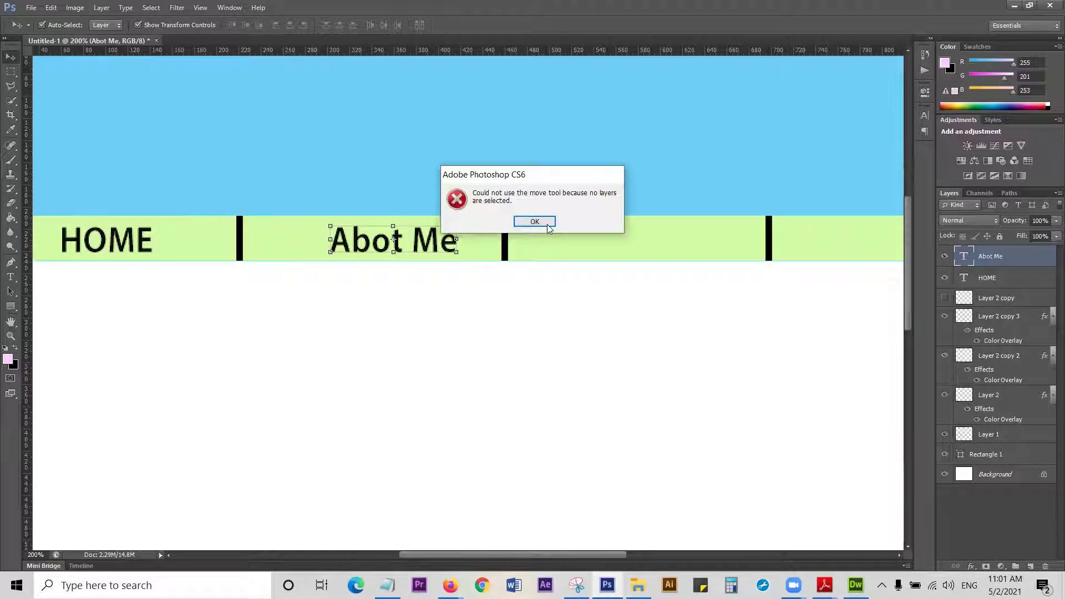
key(Return)
click(443, 245)
drag(438, 245, 691, 243)
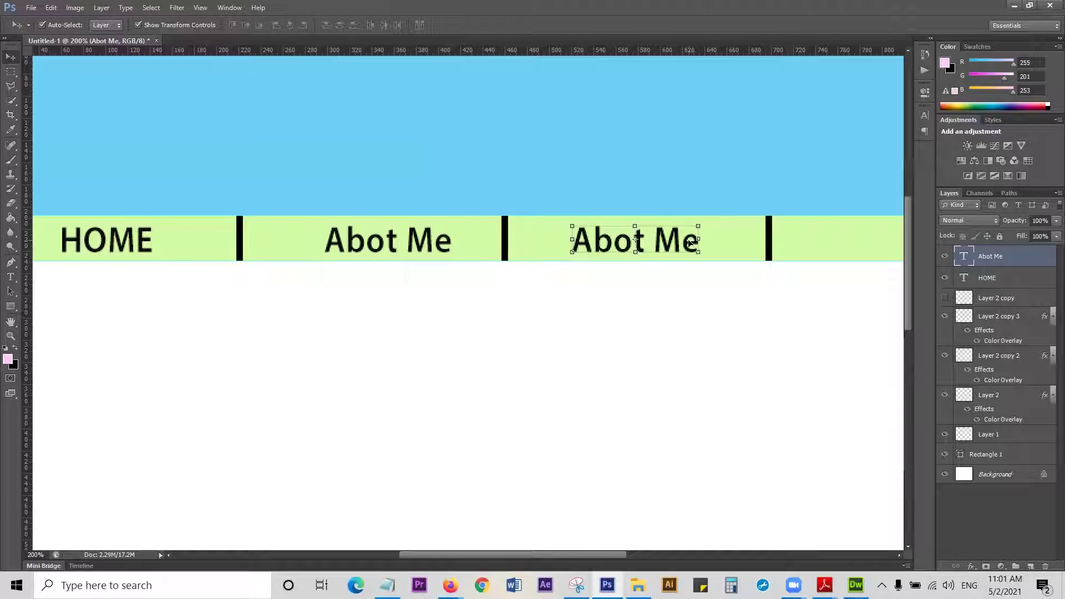
Step: Replace the duplicated text in the third navigation section with "Education" and shift it slightly left
key(t)
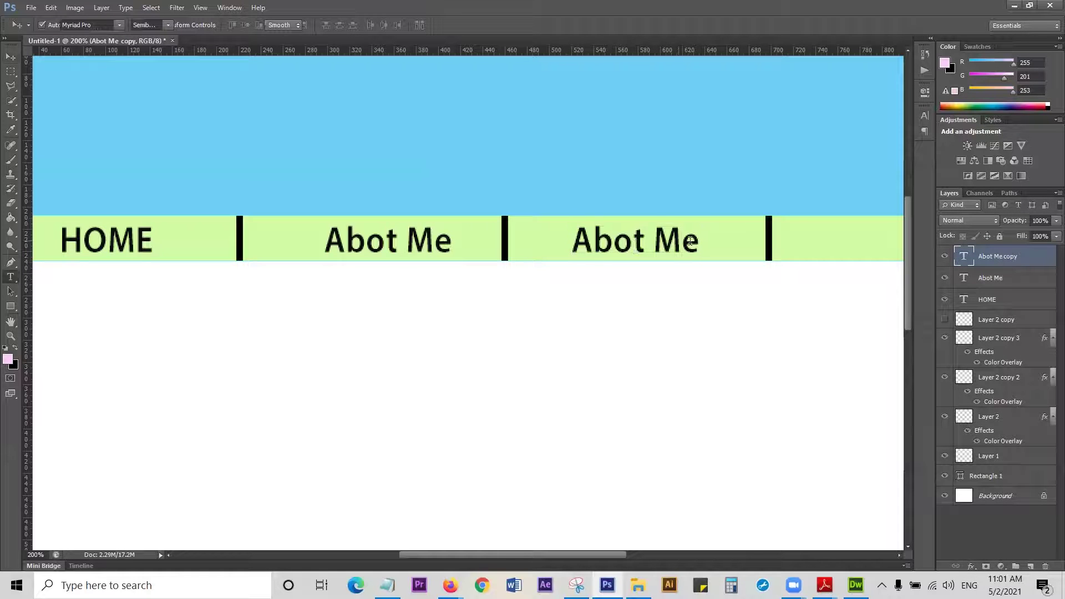
click(682, 242)
key(ctrl+a)
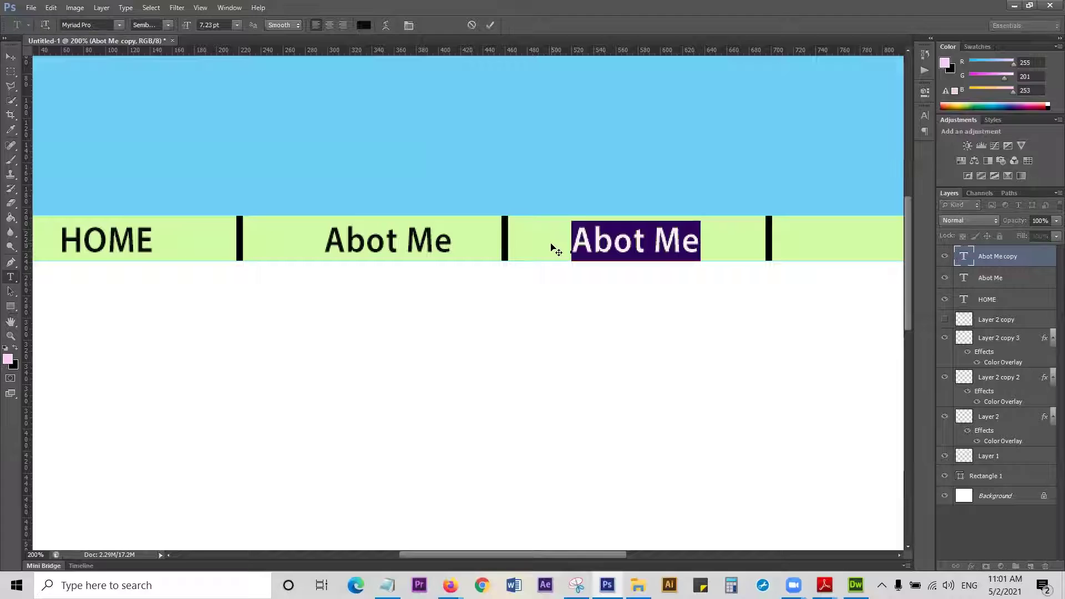
key(Left)
key(Right)
key(End)
key(ctrl+a)
text(Education)
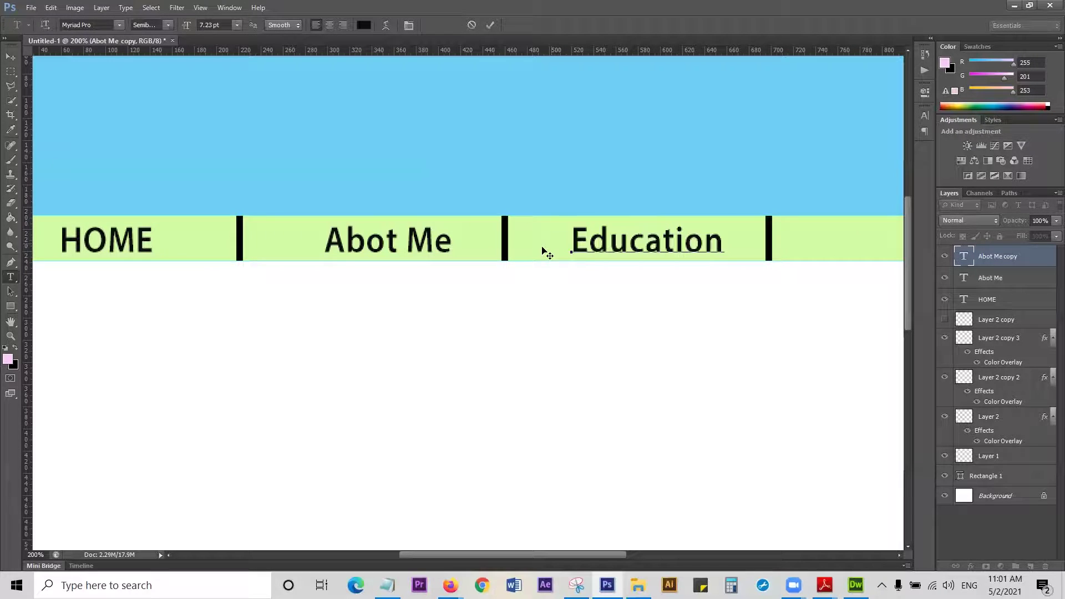
click(12, 57)
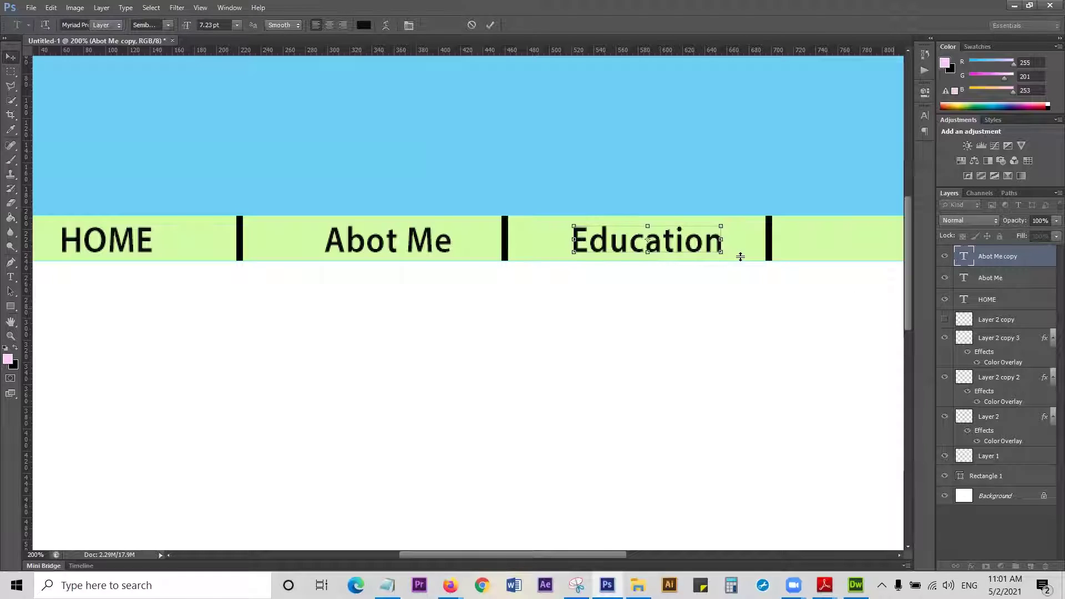
drag(702, 244, 695, 244)
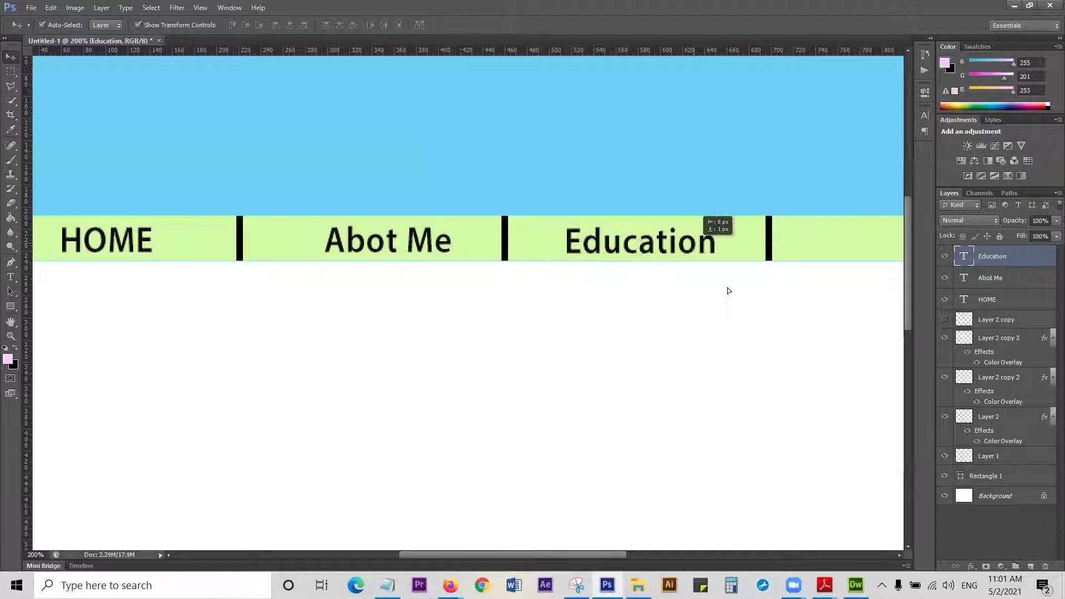
Step: Duplicate the Education text into the fourth navigation section, level with the other labels
drag(539, 309, 461, 309)
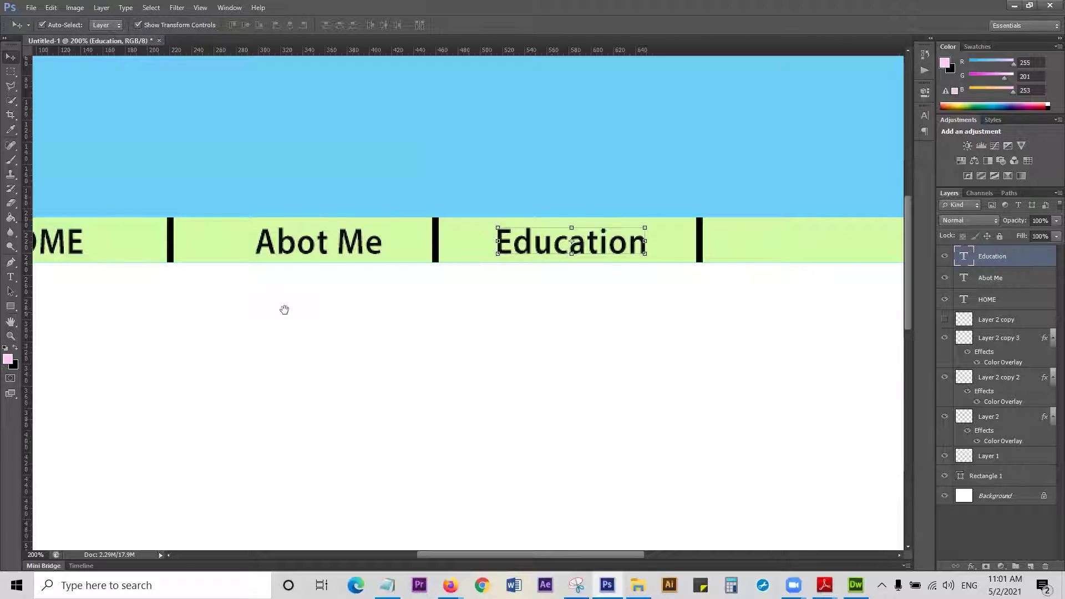
scroll(284, 310, right, 5)
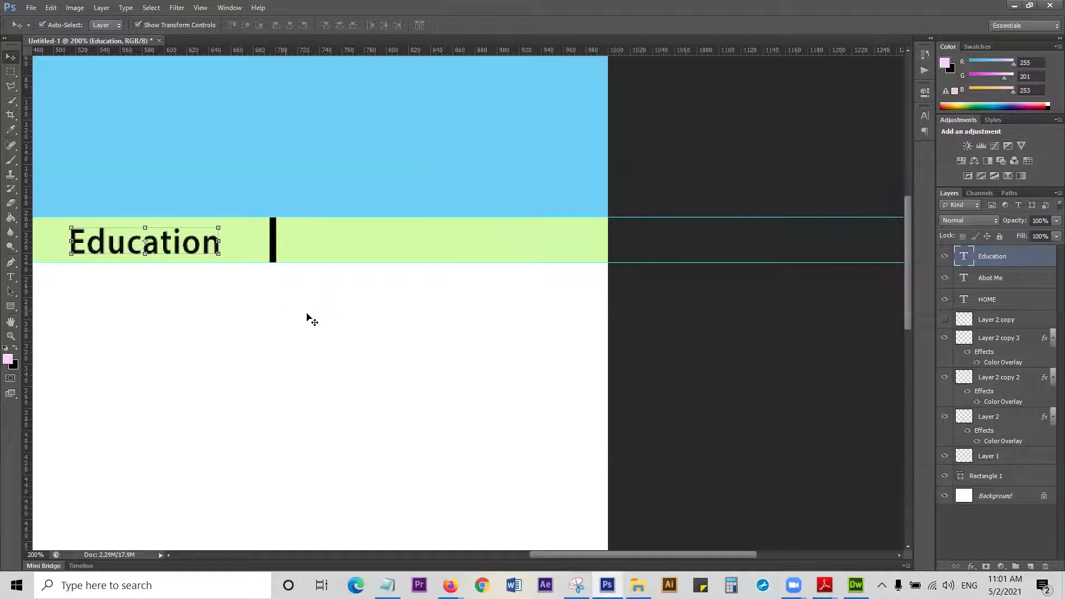
key(ctrl+0)
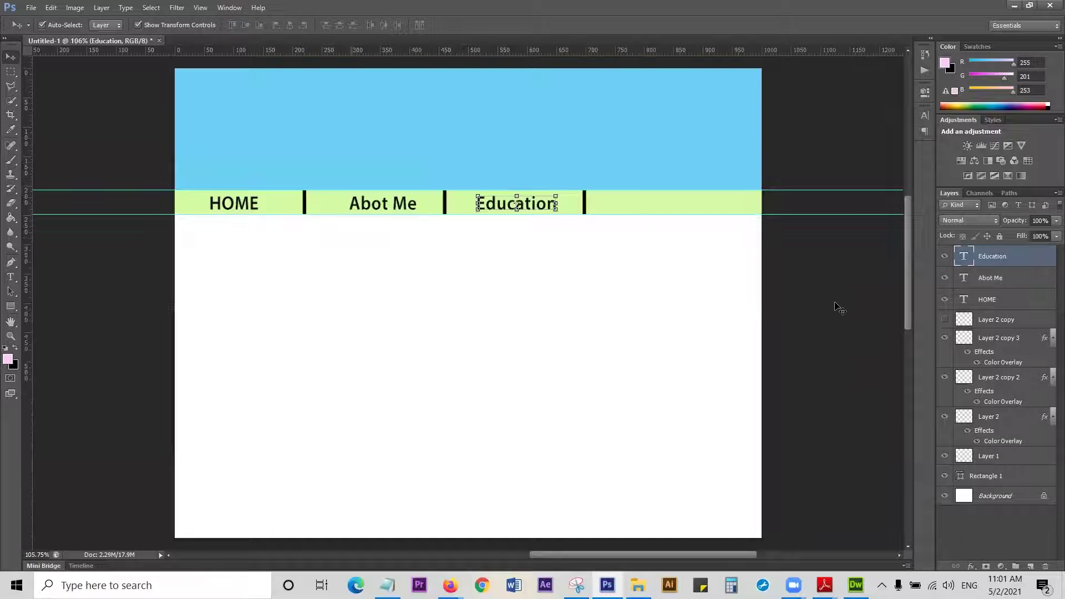
click(837, 304)
click(530, 204)
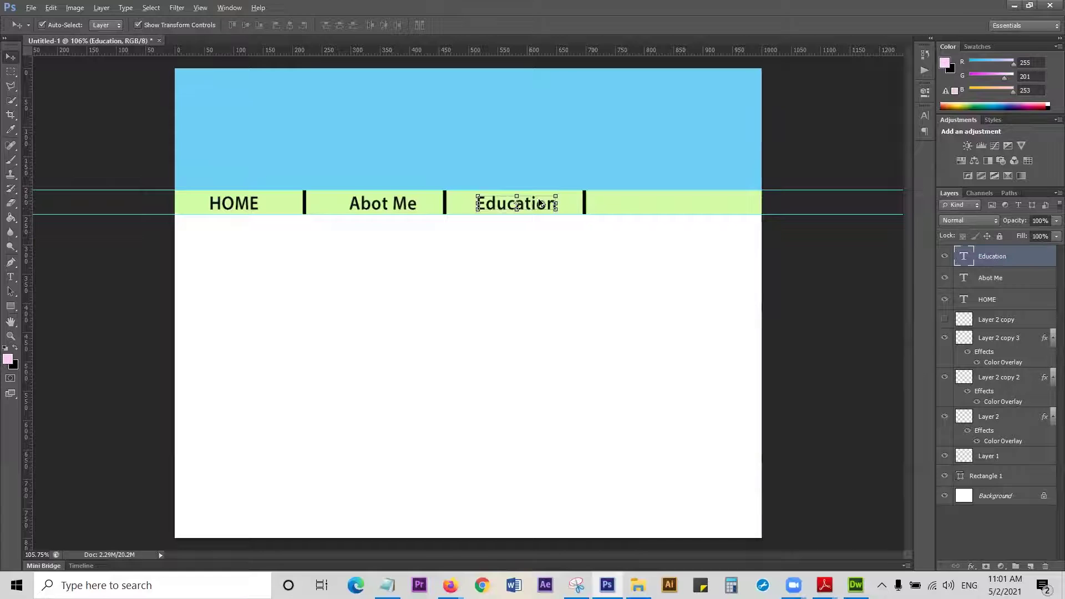
drag(657, 203, 657, 208)
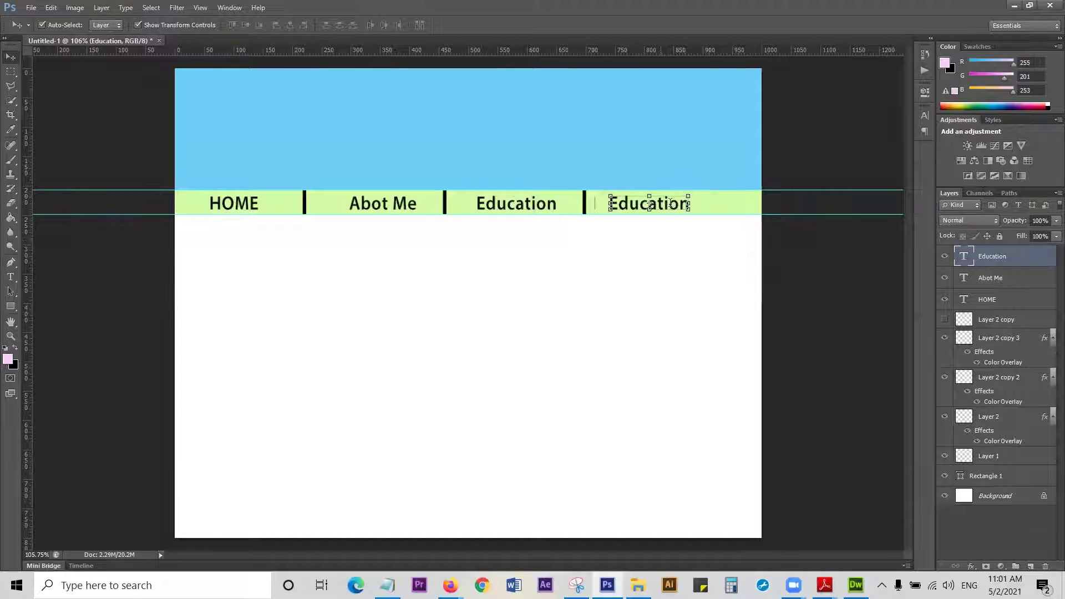
Step: Replace the duplicated Education text in the fourth navigation section with "Contact Me"
key(t)
click(669, 203)
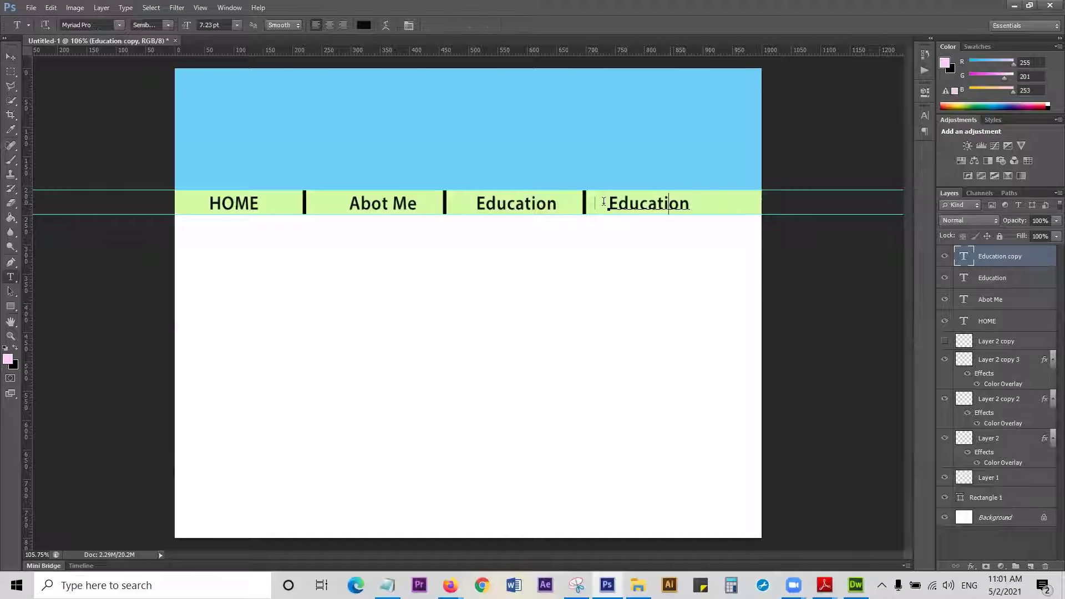
double_click(605, 204)
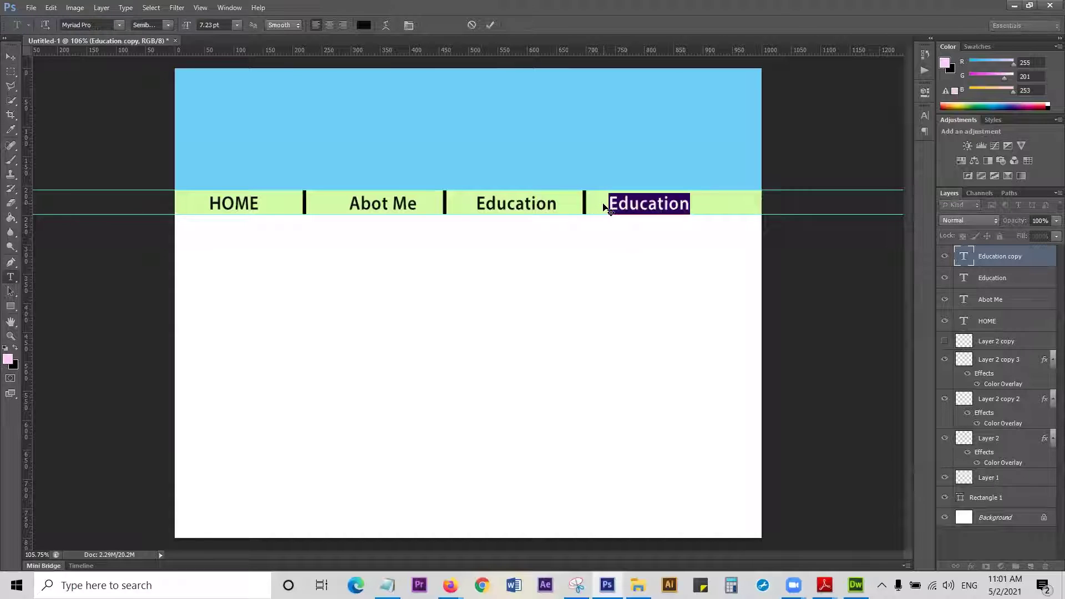
click(605, 206)
key(ctrl+a)
text(Contact Me)
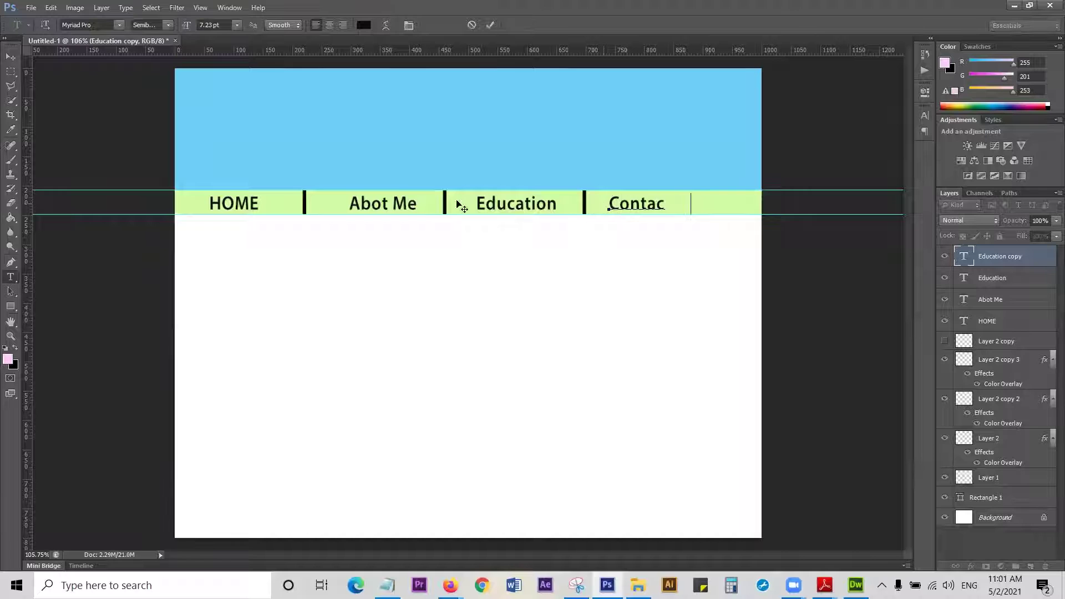
click(10, 57)
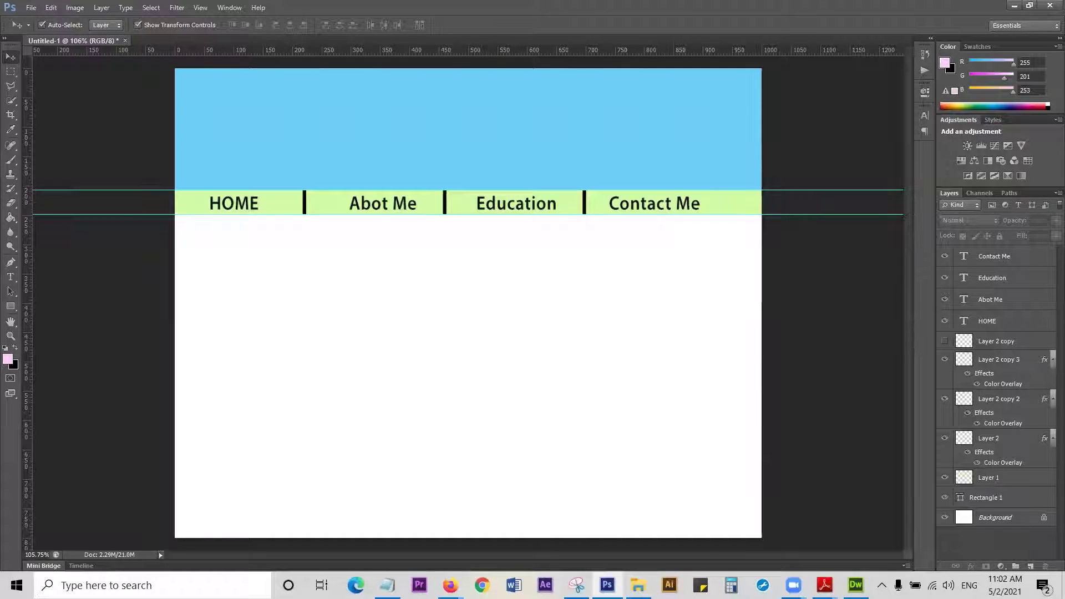
Step: Switch to Firefox and bring up the Google image results for "bad ass man"
click(450, 585)
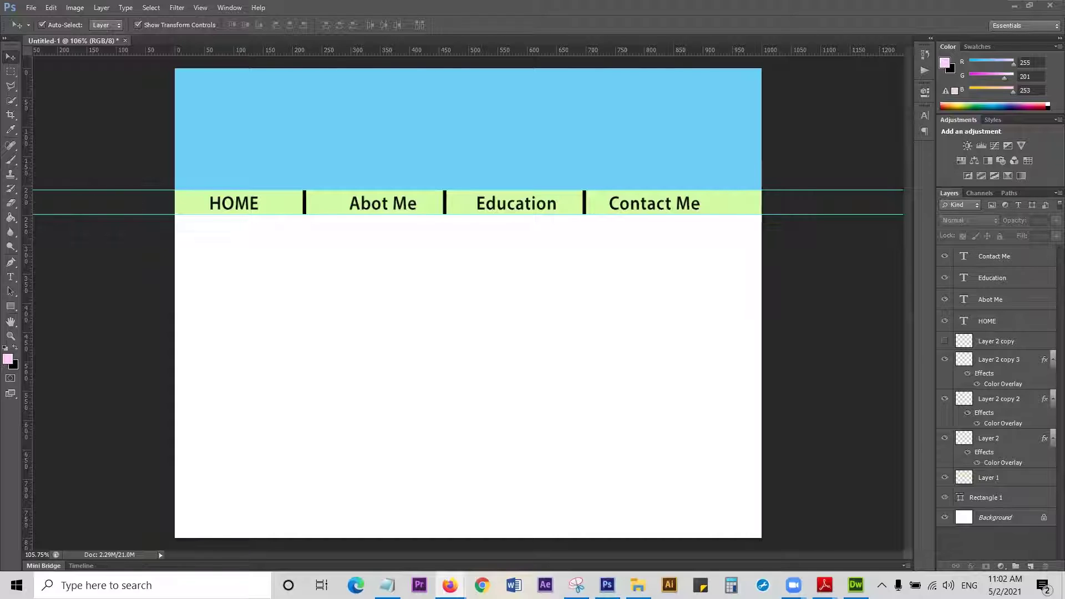
key(alt+Tab)
click(785, 75)
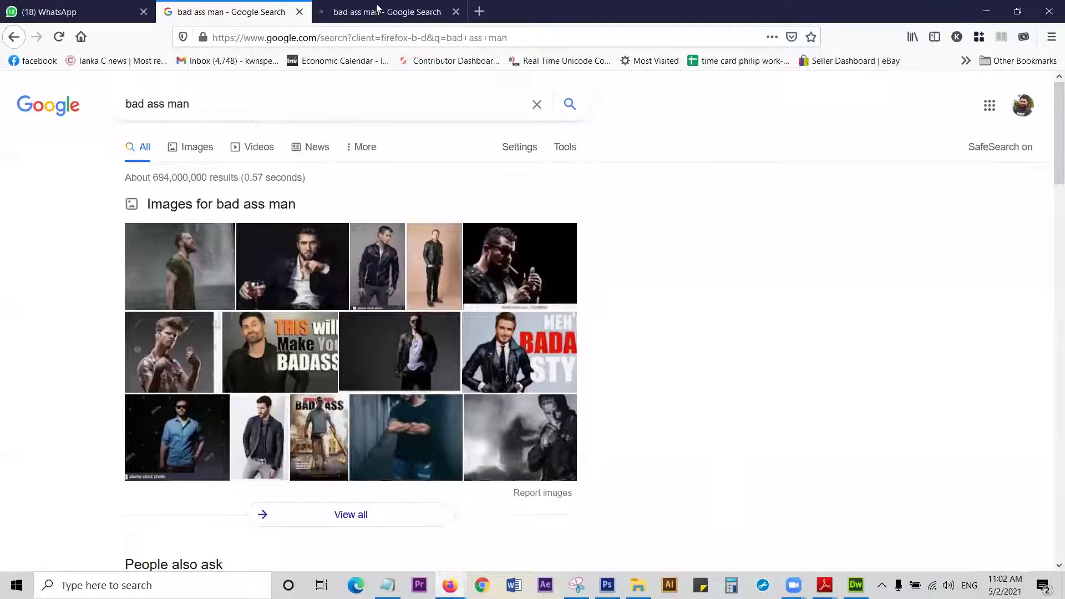
key(ctrl+Tab)
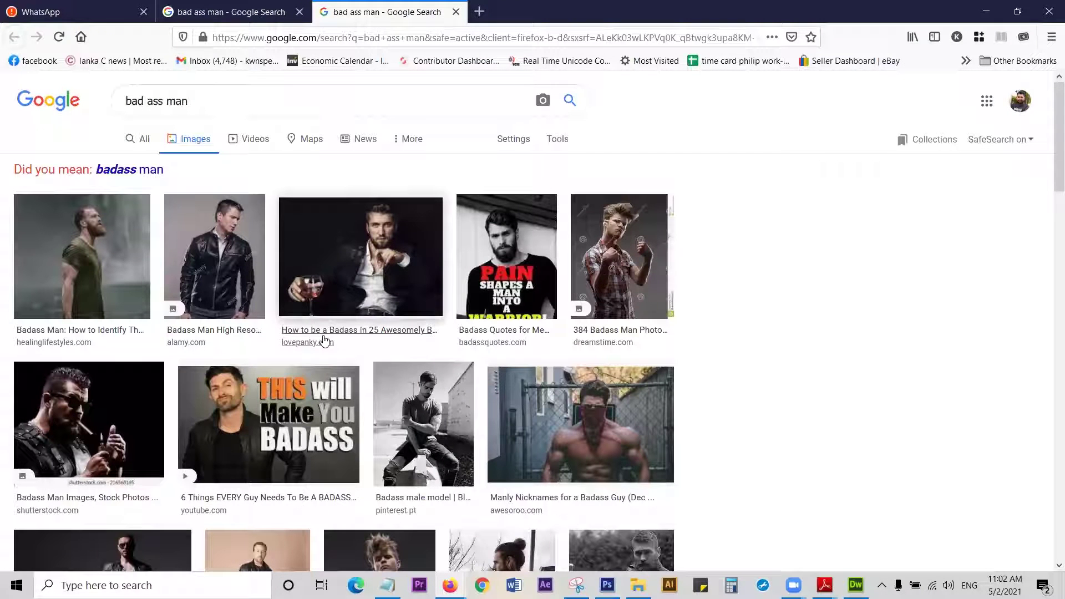
Step: Find the photo of the bearded man on a motorcycle in the image results and open it in a new tab
scroll(324, 340, down, 2)
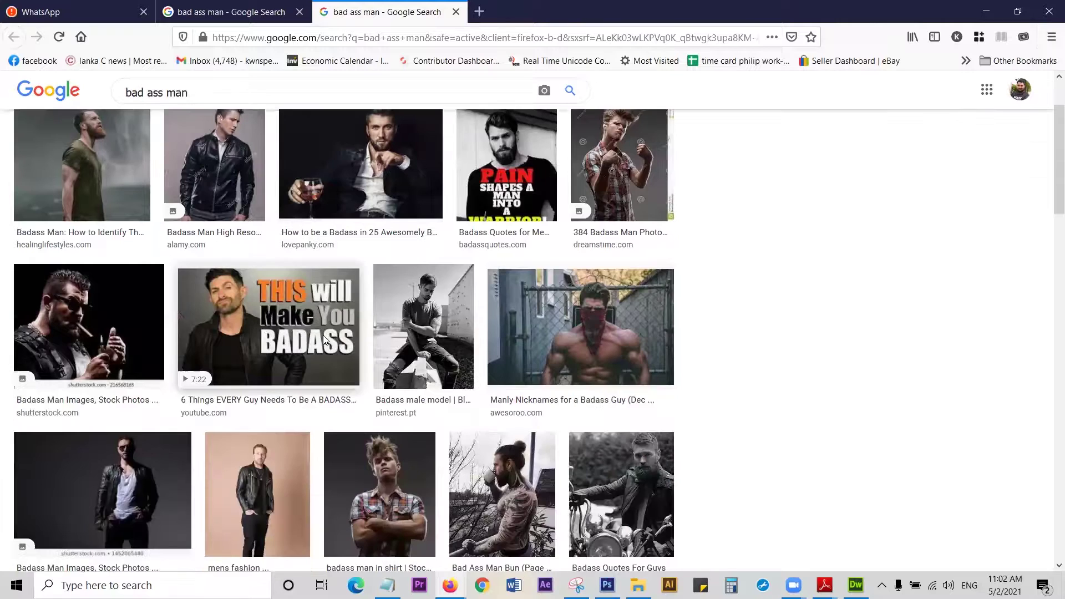
scroll(325, 340, down, 4)
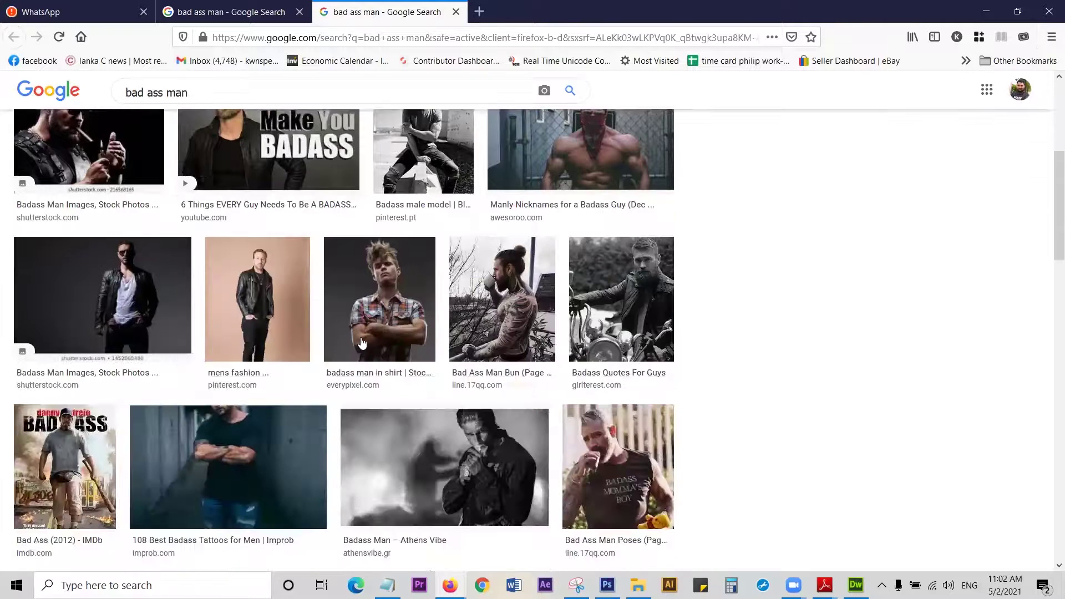
middle_click(599, 300)
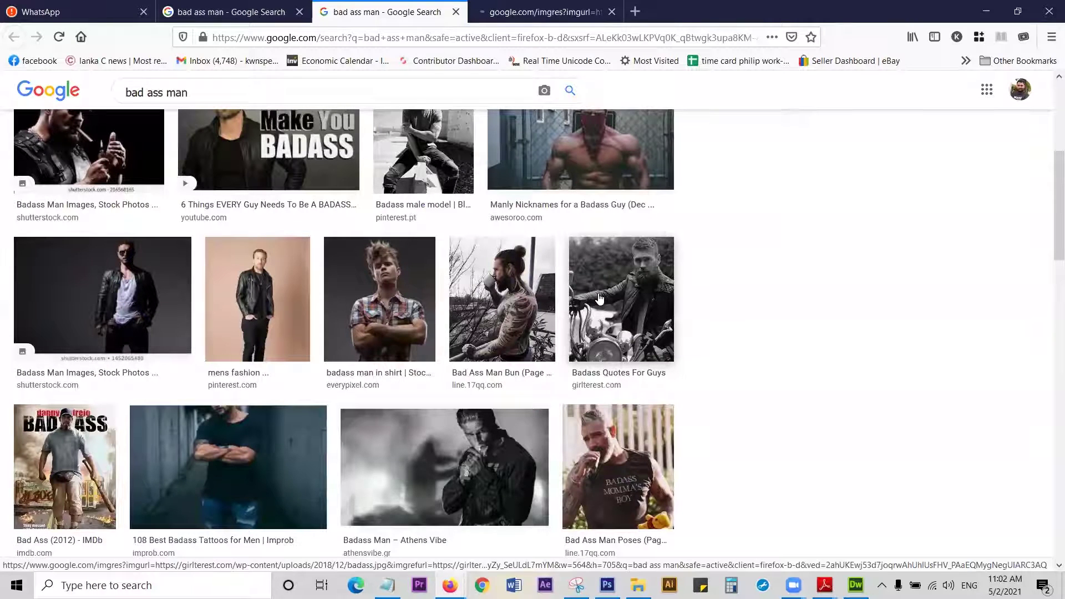
Step: Open the Shutterstock photo of the man in a leather jacket and white shirt in its own tab and look through its related images
scroll(599, 300, down, 3)
scroll(599, 299, down, 3)
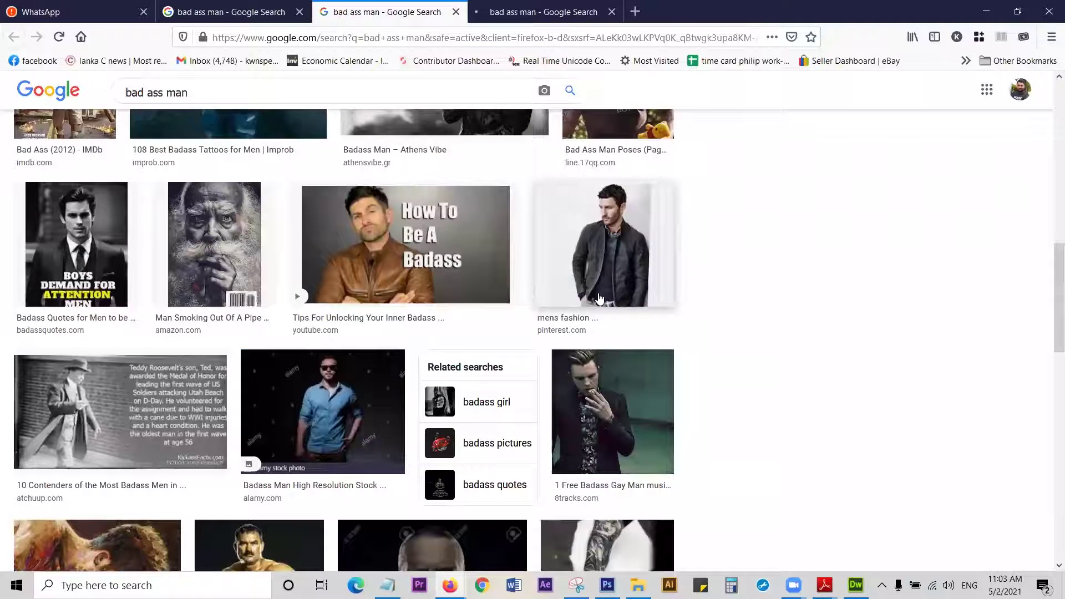
scroll(599, 299, down, 3)
scroll(599, 299, up, 5)
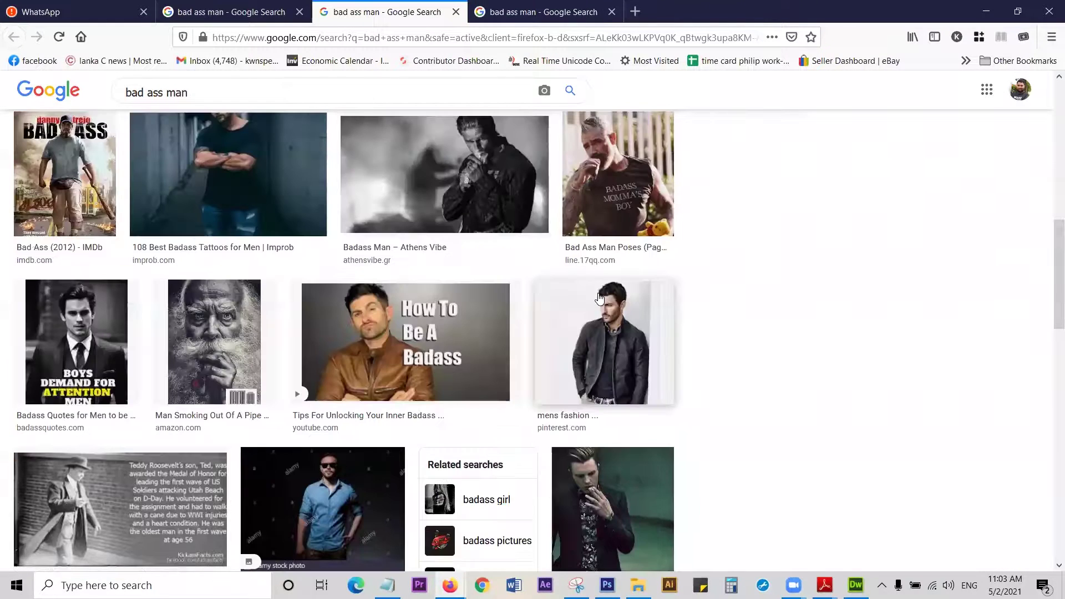
scroll(600, 298, up, 5)
scroll(223, 509, up, 3)
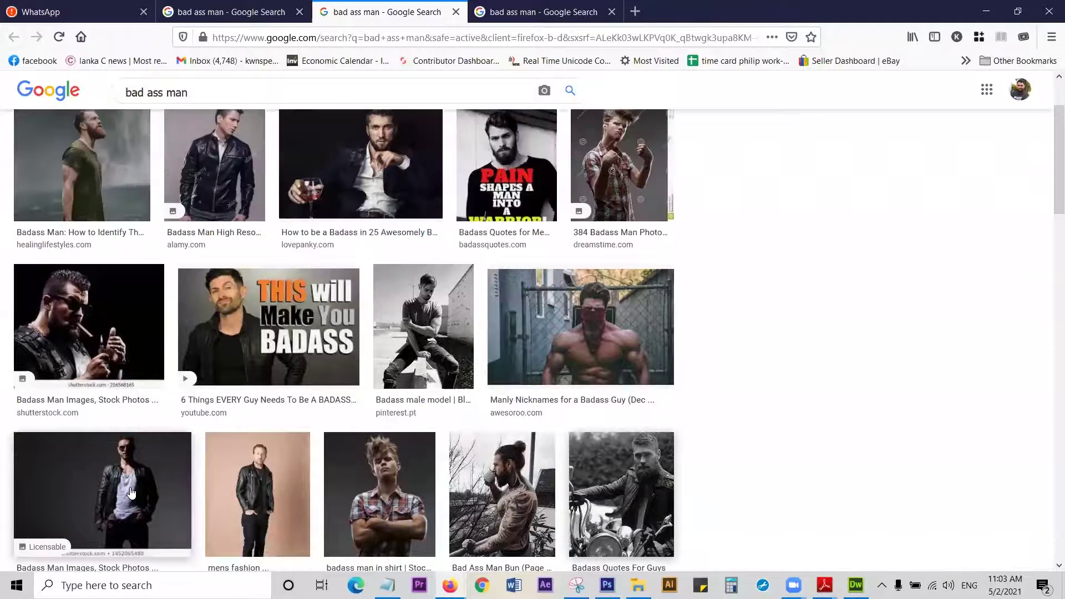
click(537, 12)
click(700, 12)
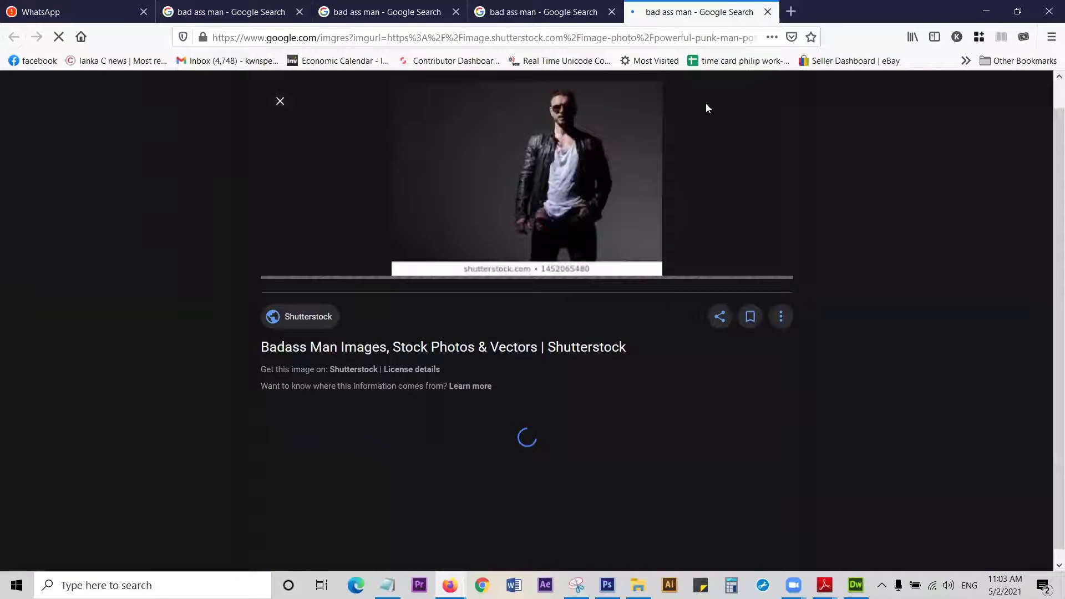
scroll(753, 326, down, 3)
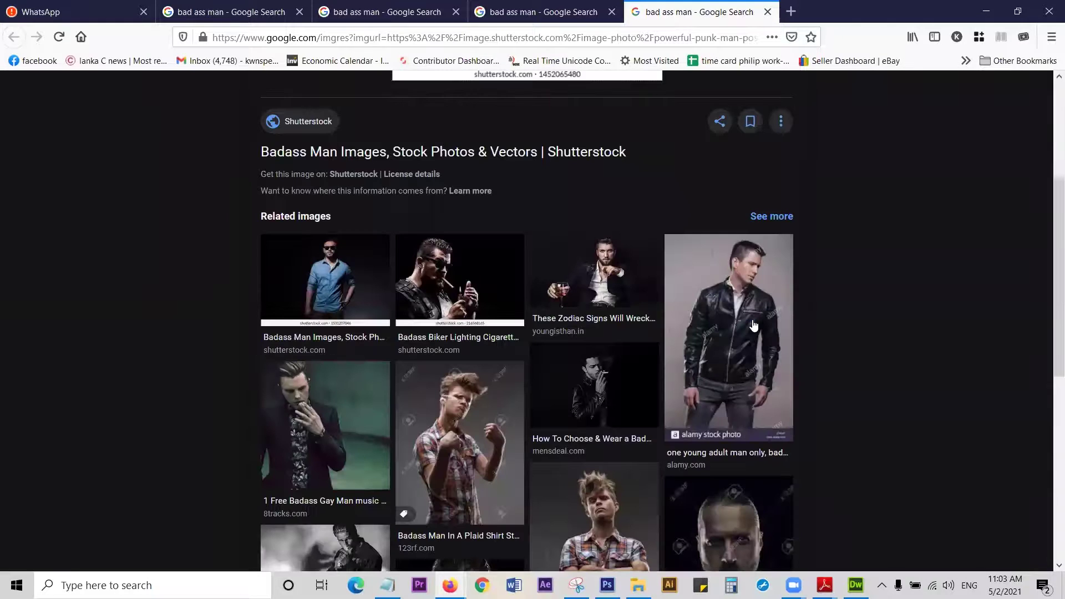
scroll(753, 326, down, 3)
scroll(631, 158, down, 1)
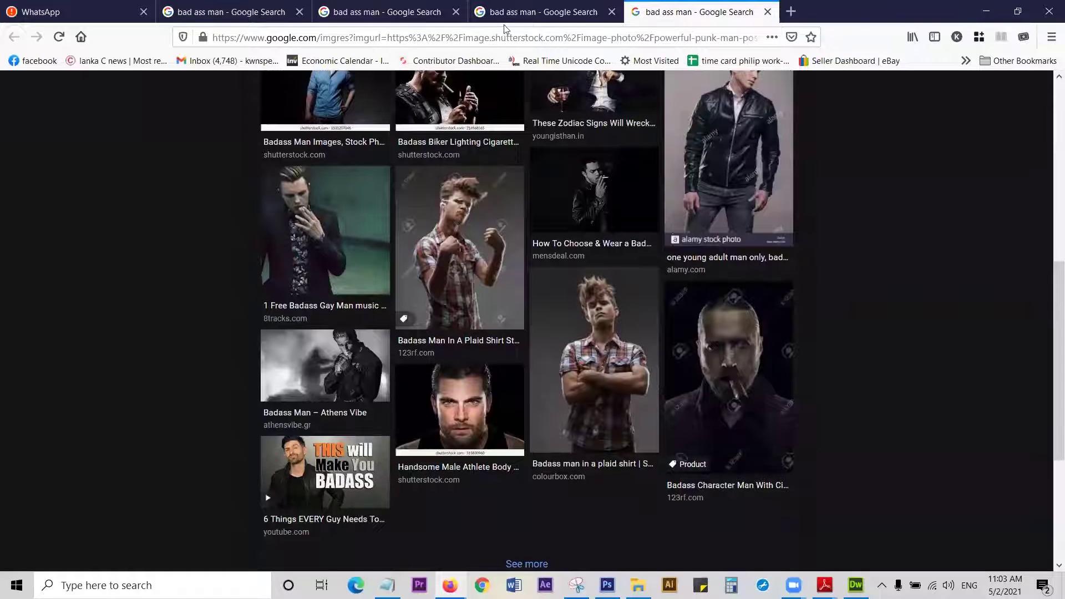
Step: View the motorcycle photo, return to the image results and open the photo of the suited man holding a glass in a new tab
click(506, 11)
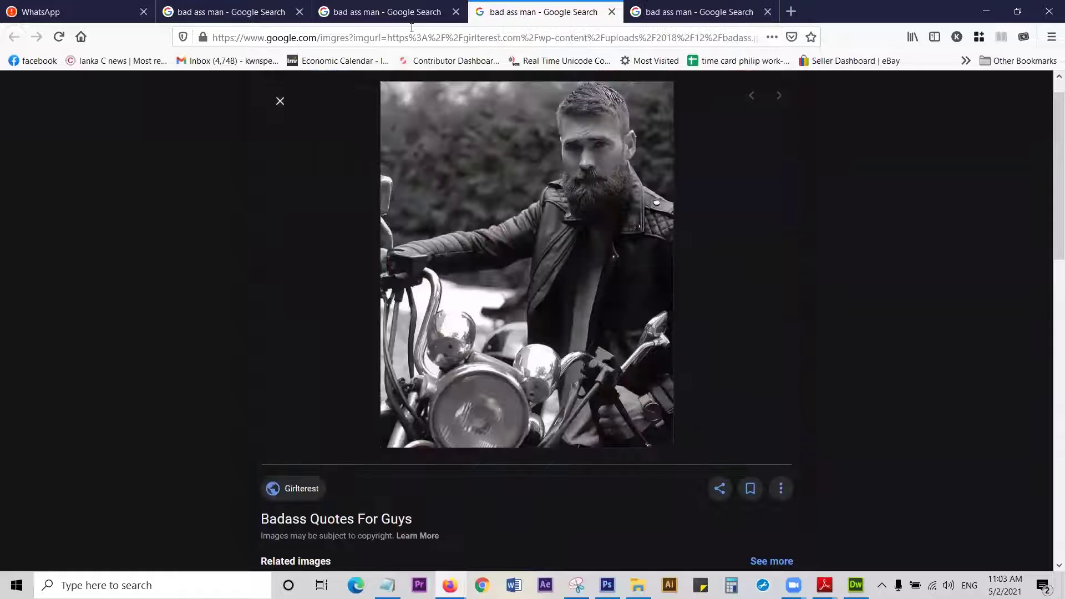
click(396, 11)
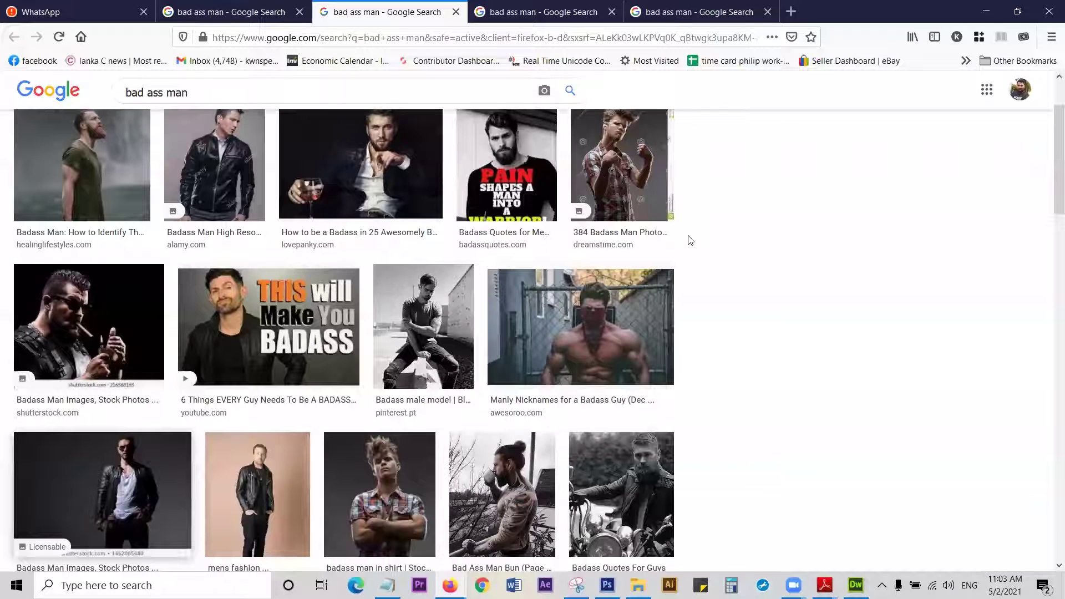
middle_click(369, 245)
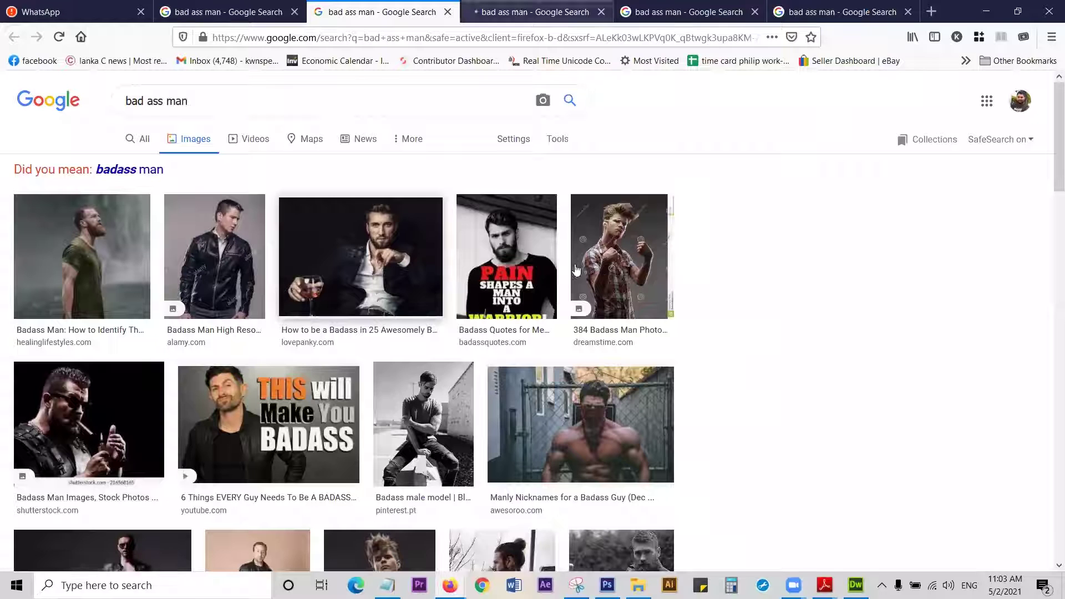
Step: Open the suited man's photo on its own in a new tab and return to its Google preview
key(ctrl+Tab)
right_click(590, 276)
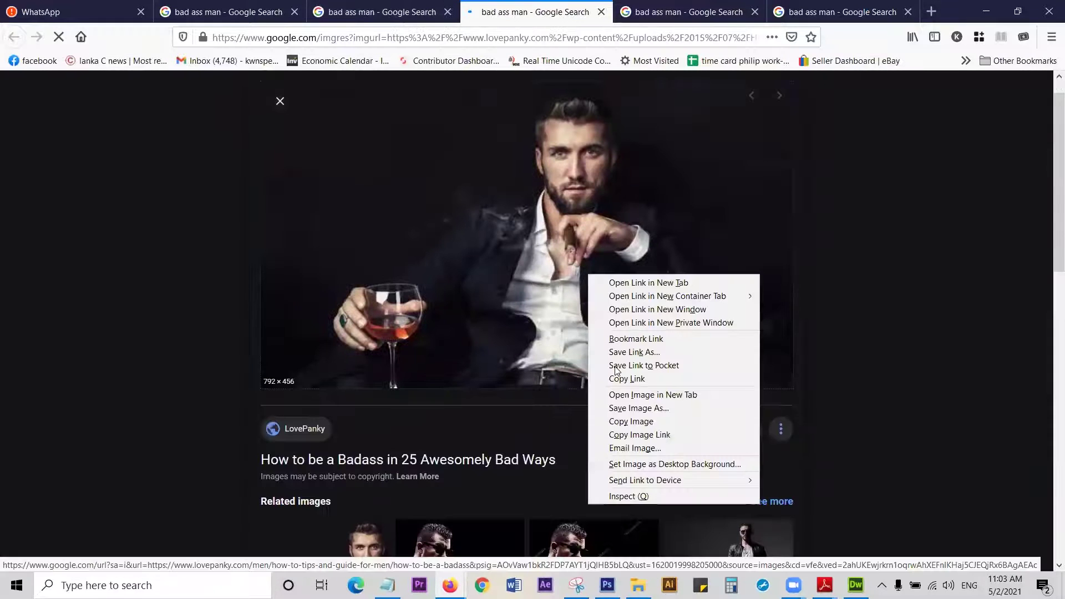
click(649, 395)
click(450, 11)
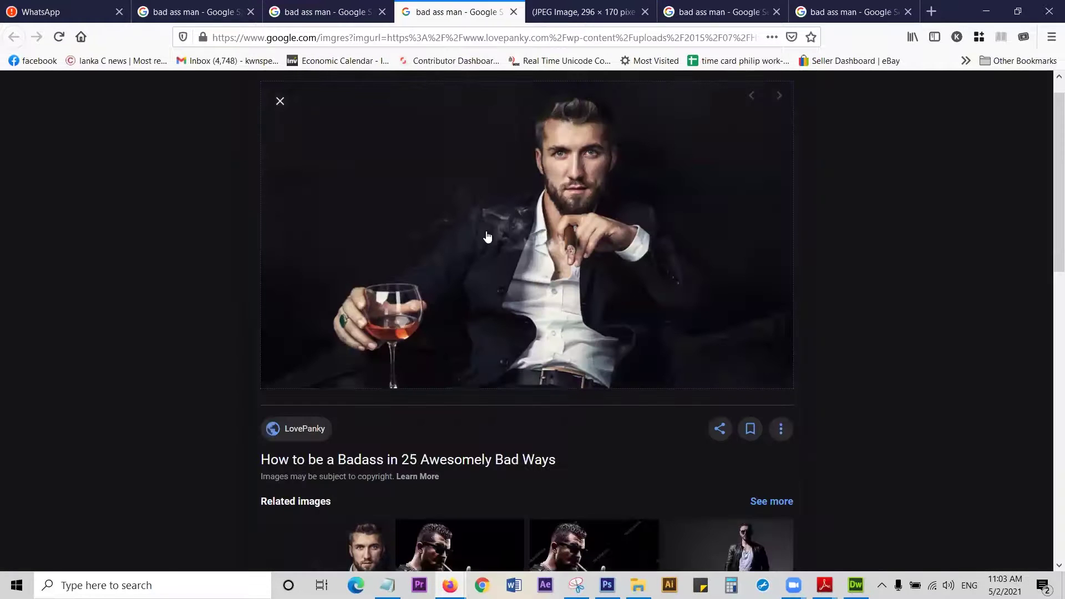
Step: Open the LovePanky article that the suited man's photo comes from and copy the article's main image
scroll(498, 277, down, 2)
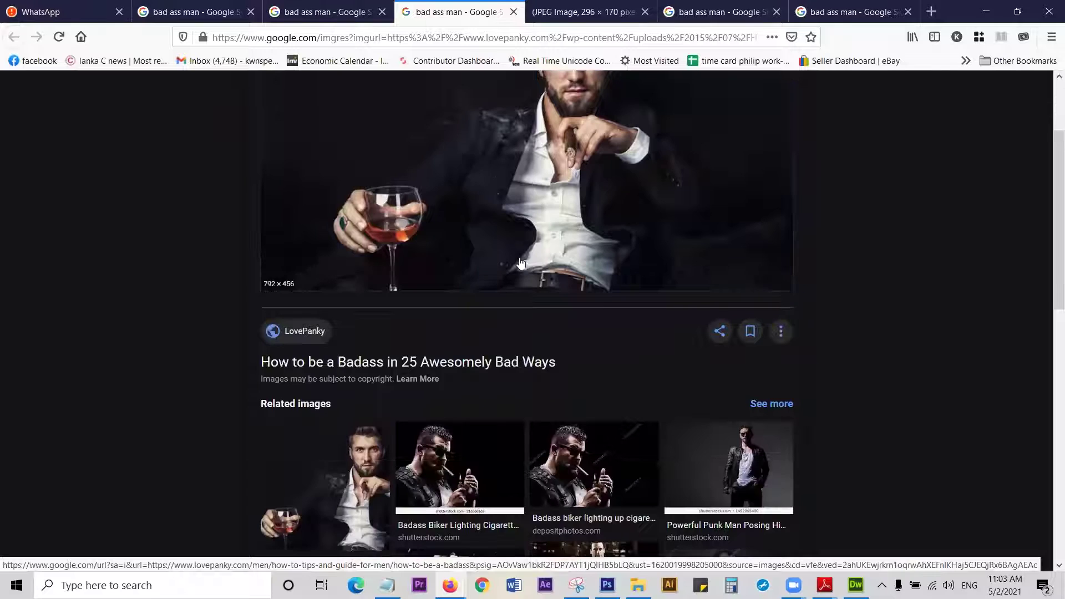
click(567, 162)
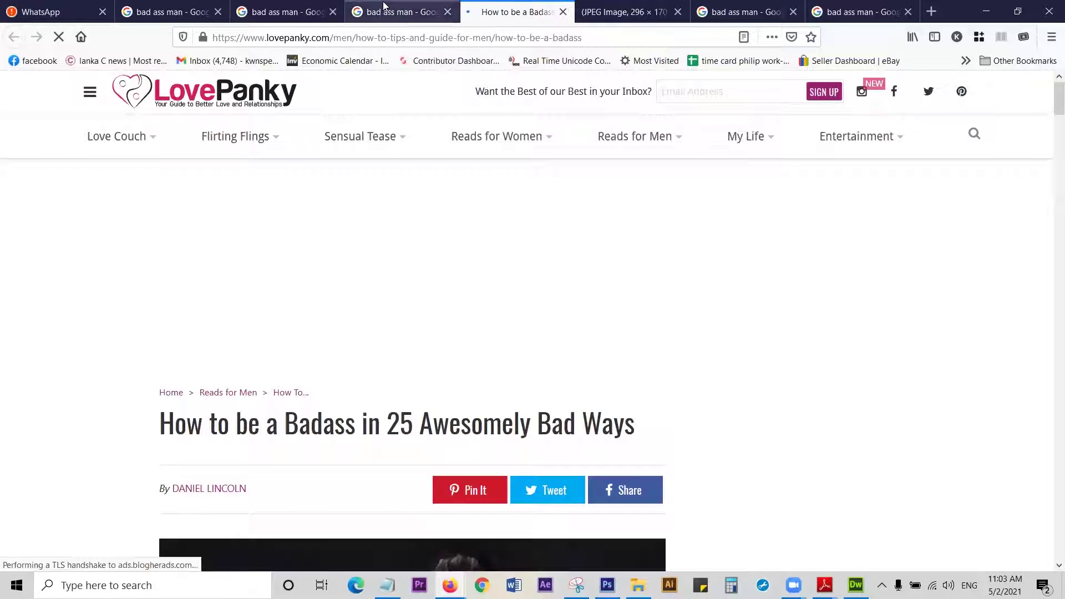
scroll(413, 207, down, 8)
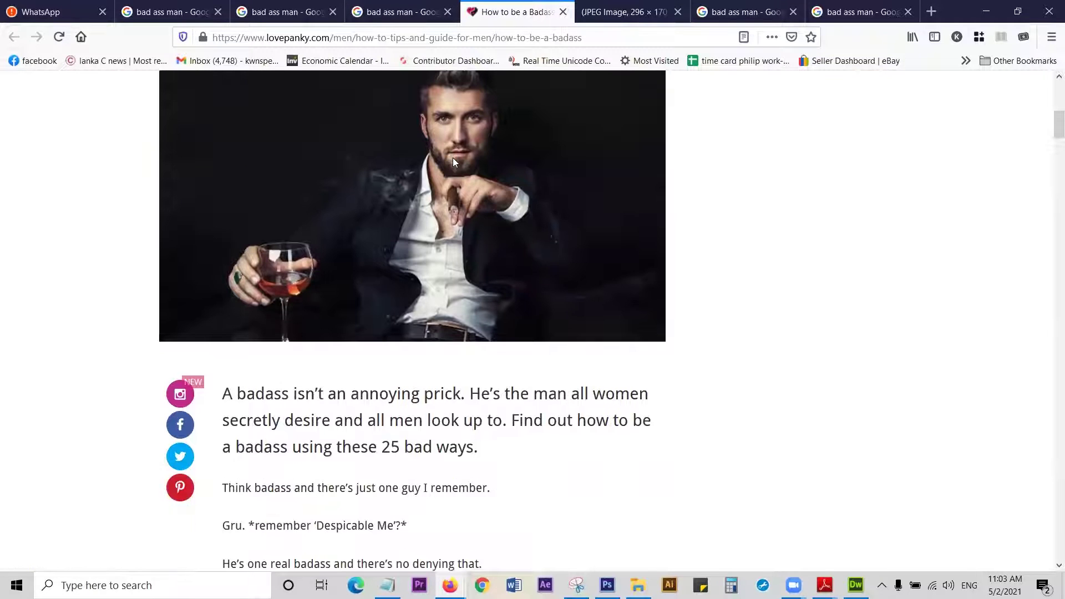
right_click(453, 155)
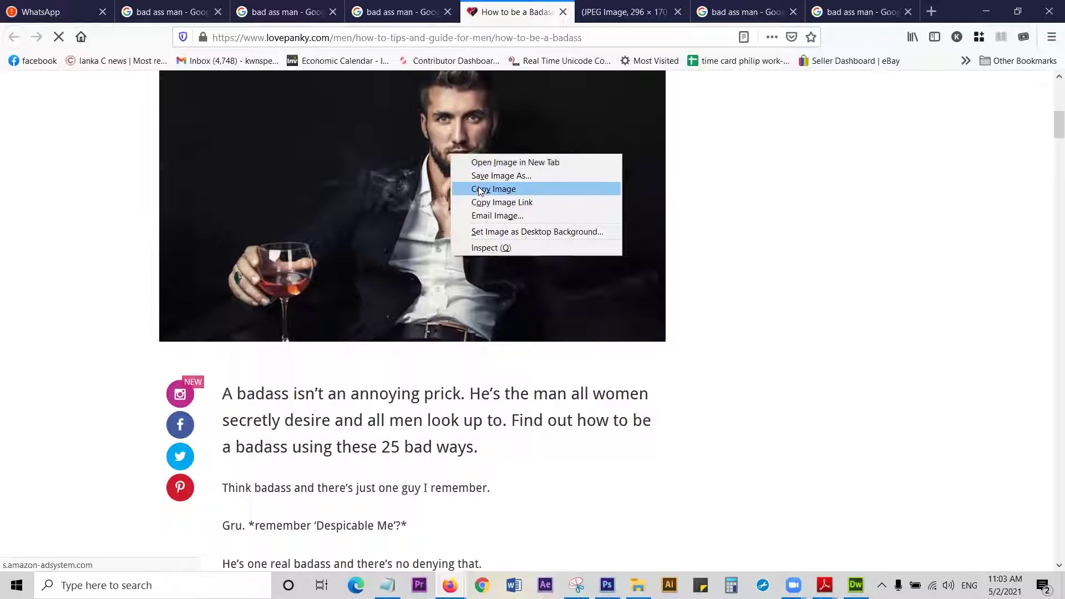
click(481, 191)
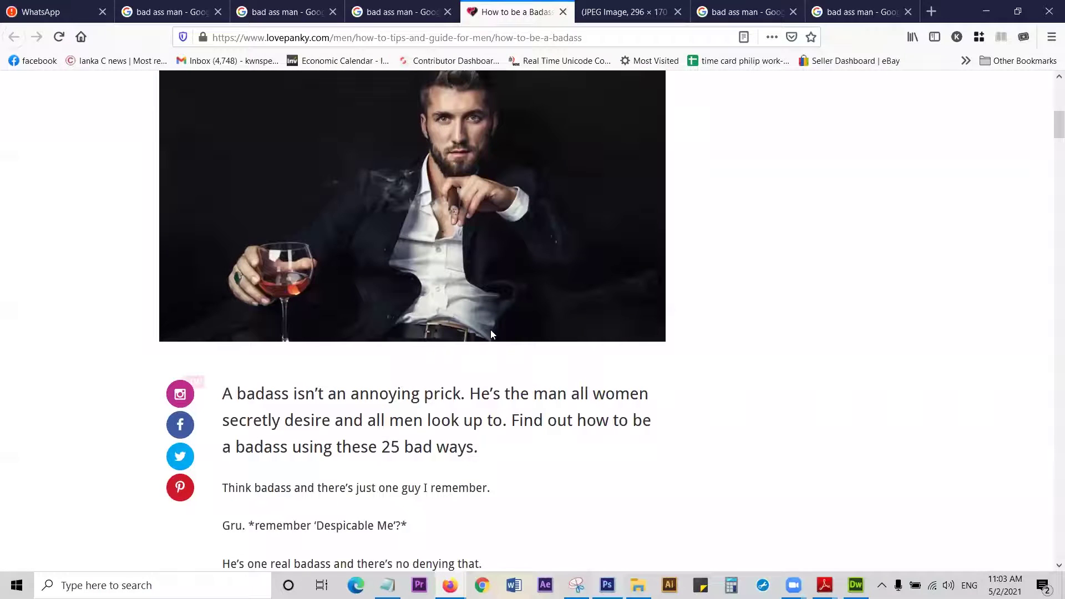
Step: Switch to Photoshop and paste the copied photo into the web page layout
key(alt+Tab)
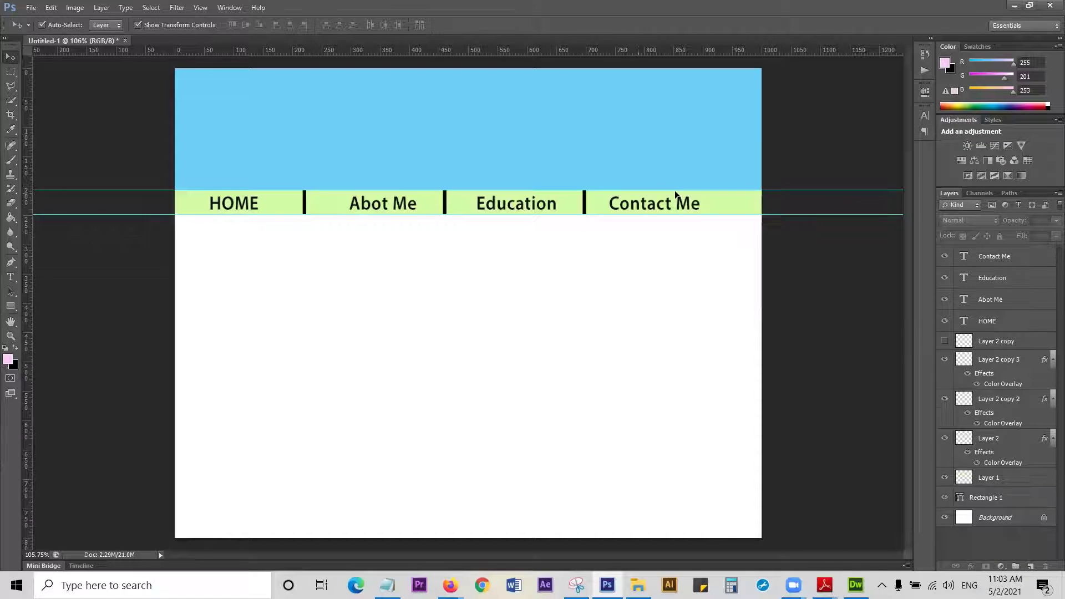
key(ctrl+v)
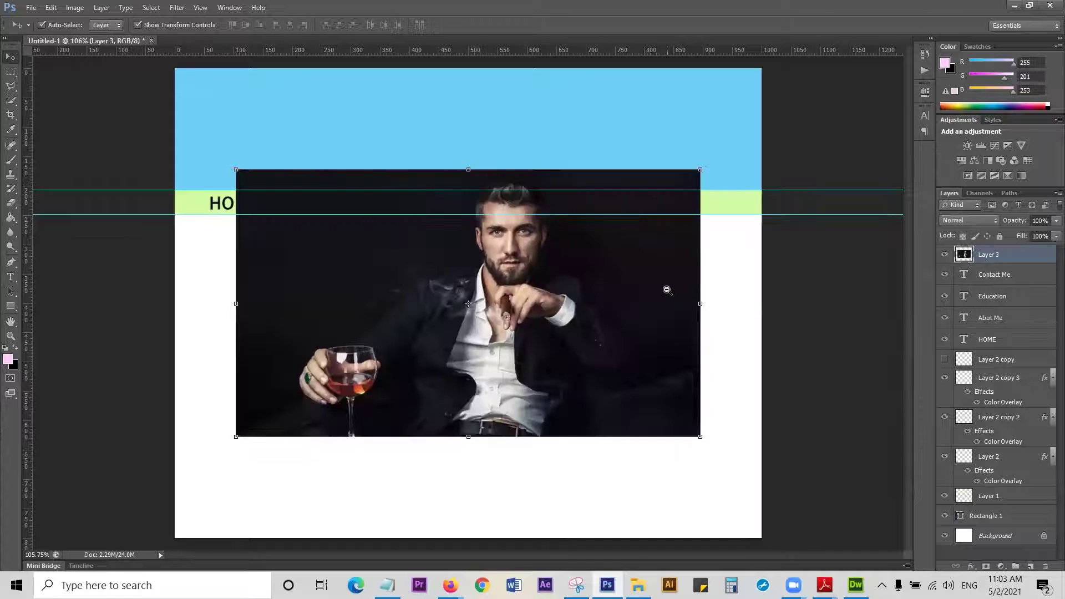
alt+click(667, 290)
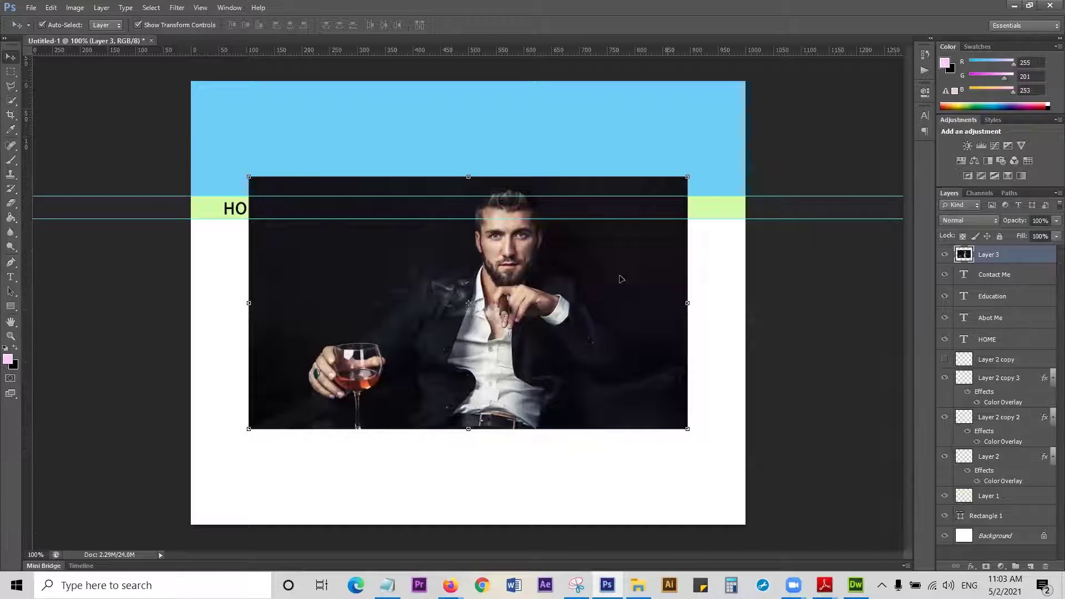
Step: Move the pasted photo over the right part of the header and scale it down to about 76%
drag(637, 248, 589, 129)
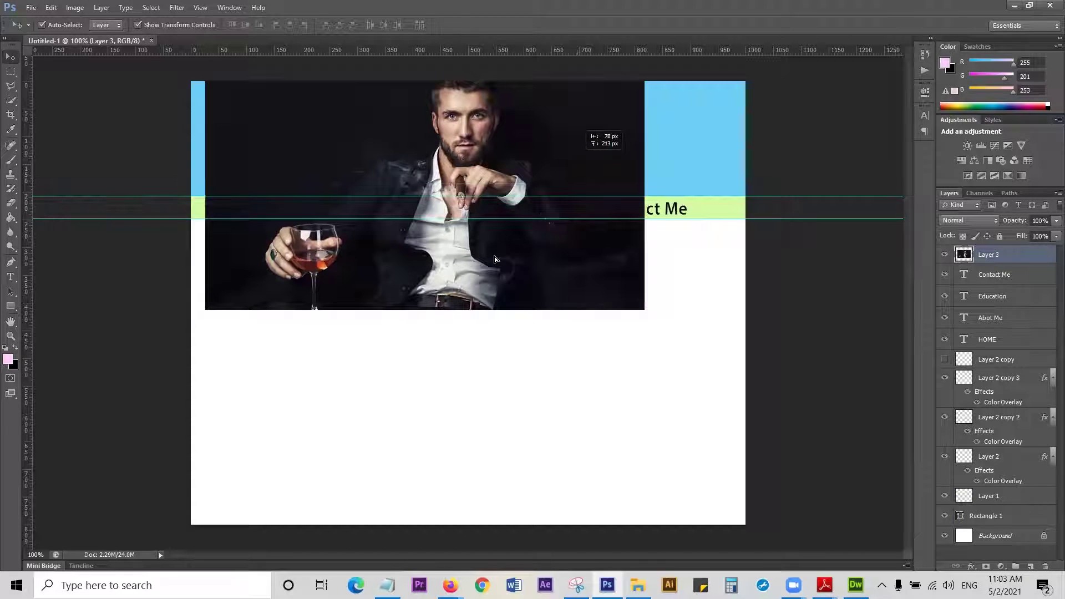
drag(337, 300, 464, 288)
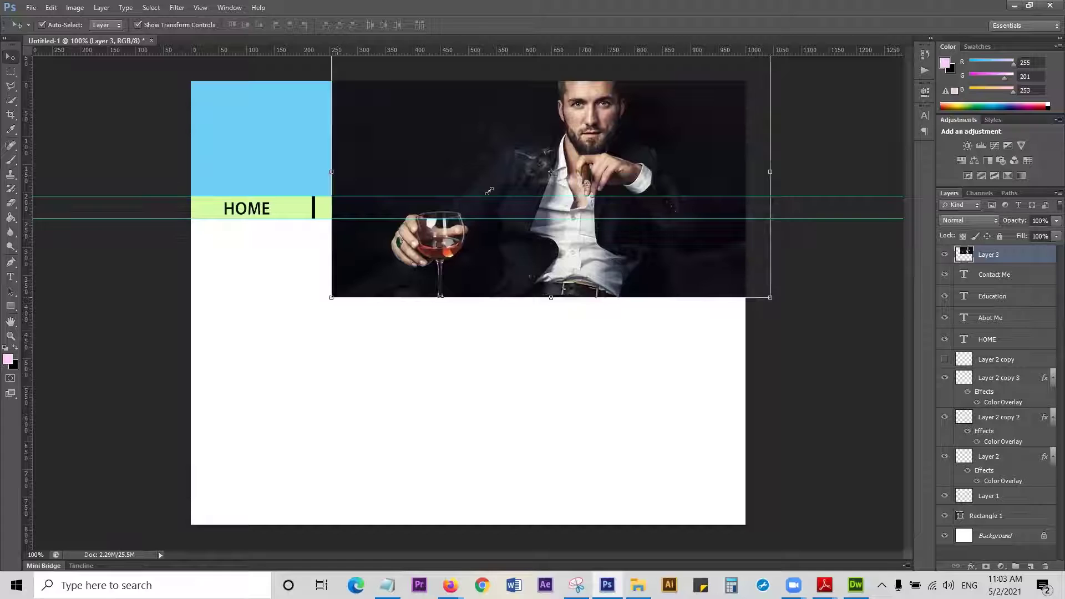
key(ctrl+t)
mouse_move(441, 224)
mouse_down()
mouse_move(492, 195)
mouse_move(438, 237)
mouse_up()
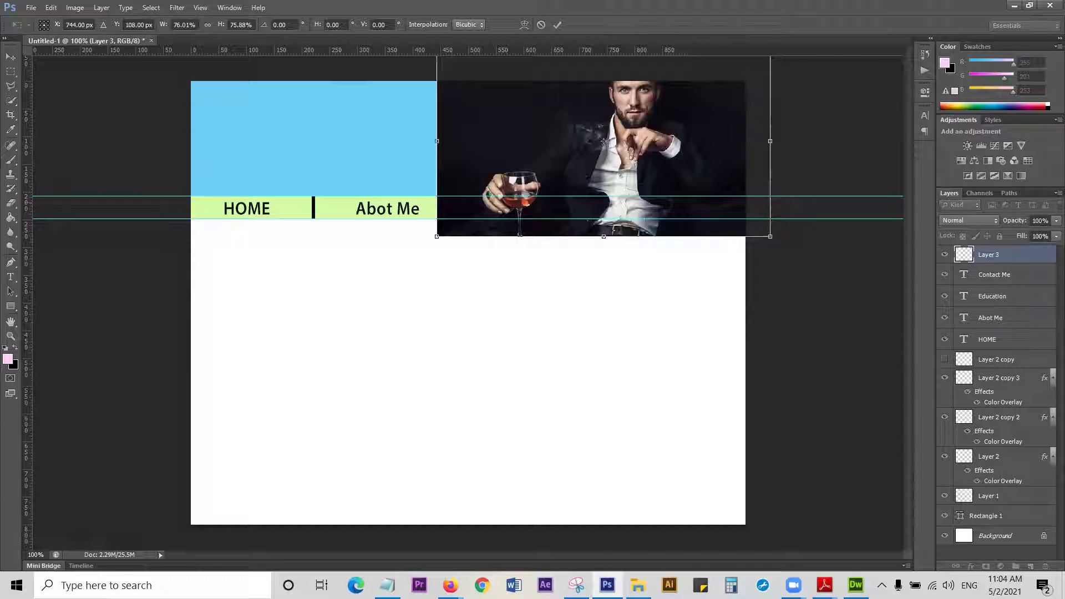
Step: Switch to Firefox and close the tabs with the small JPEG image and the motorcycle photo
click(450, 586)
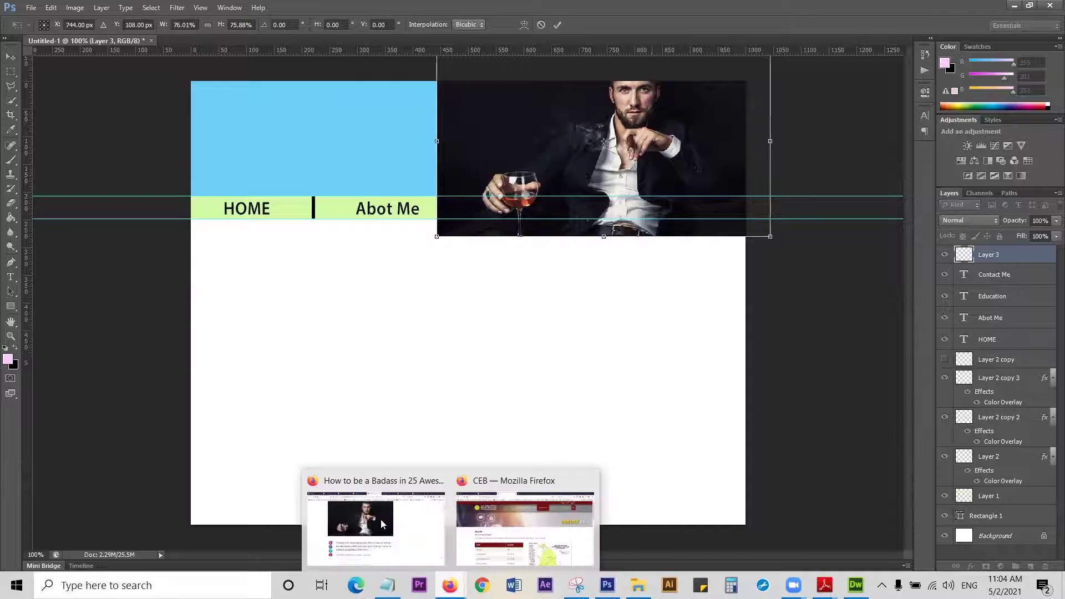
click(381, 525)
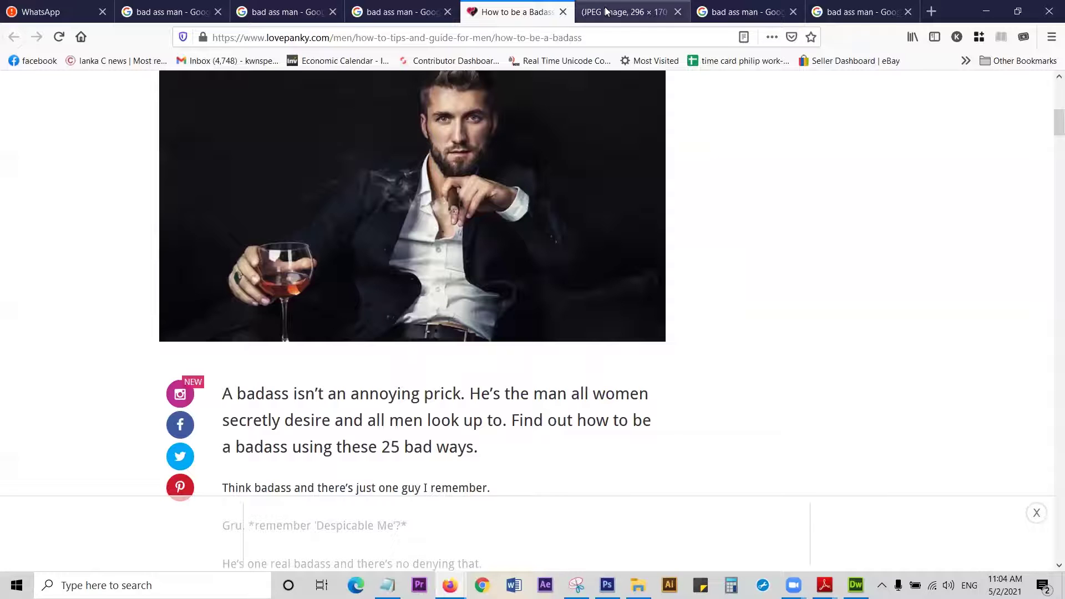
click(666, 14)
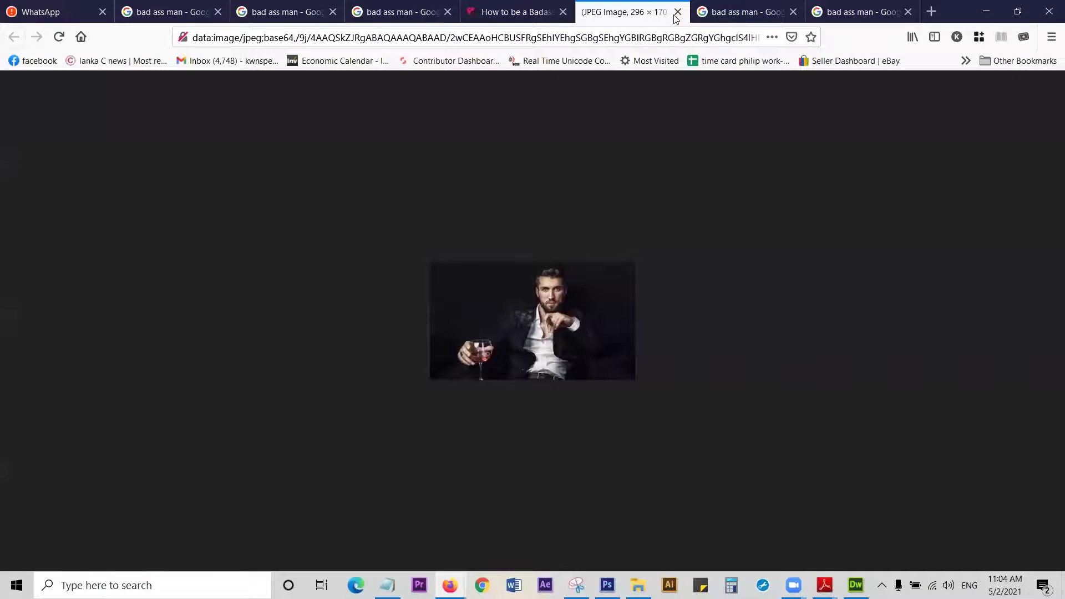
click(677, 12)
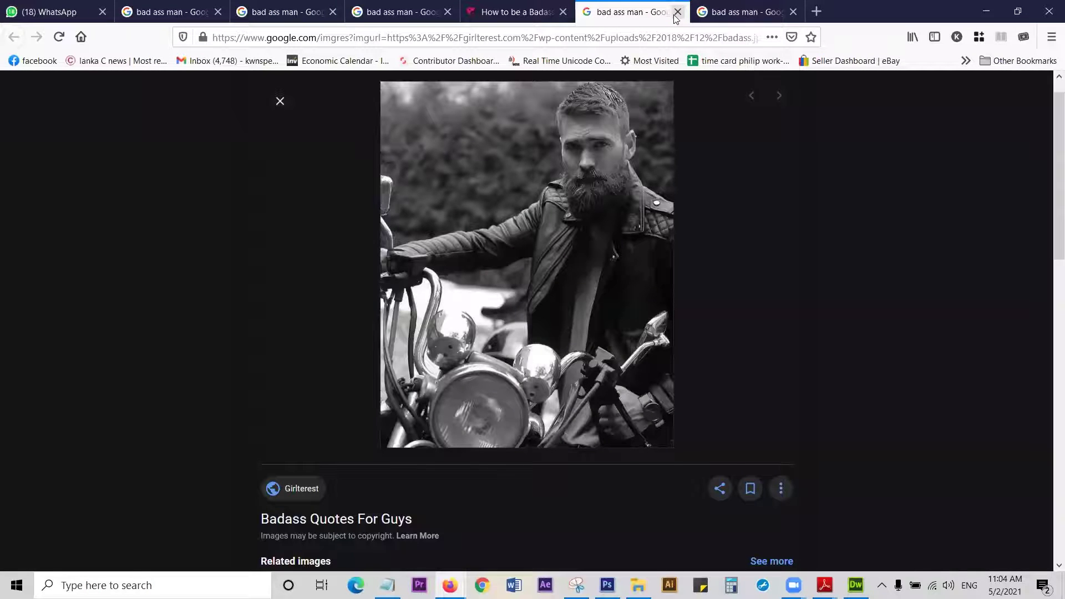
click(677, 12)
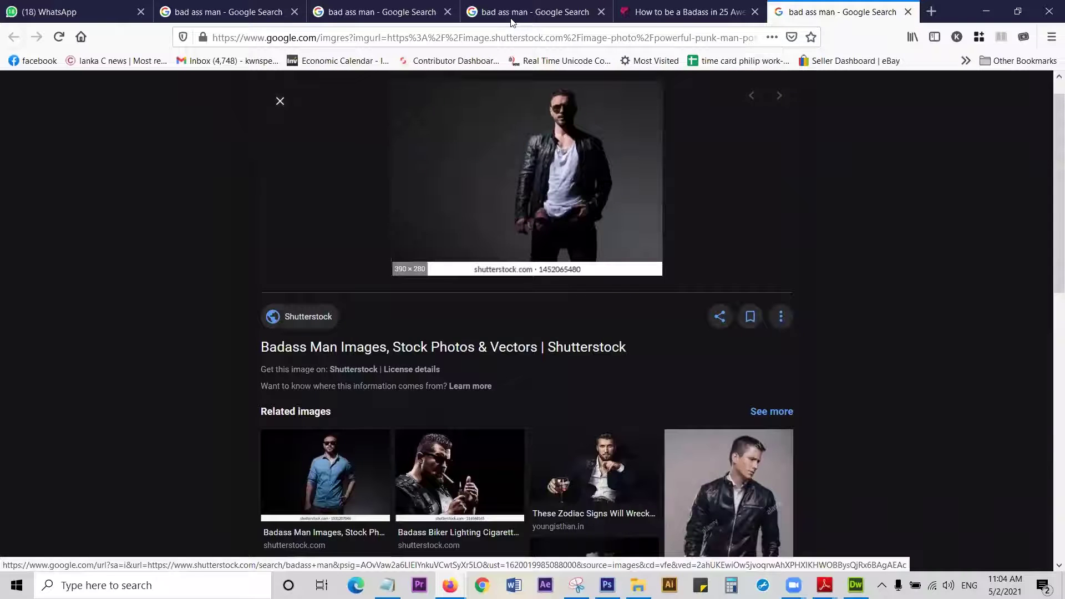
Step: Return to the "bad ass man" image results and search for "background" images instead
click(510, 18)
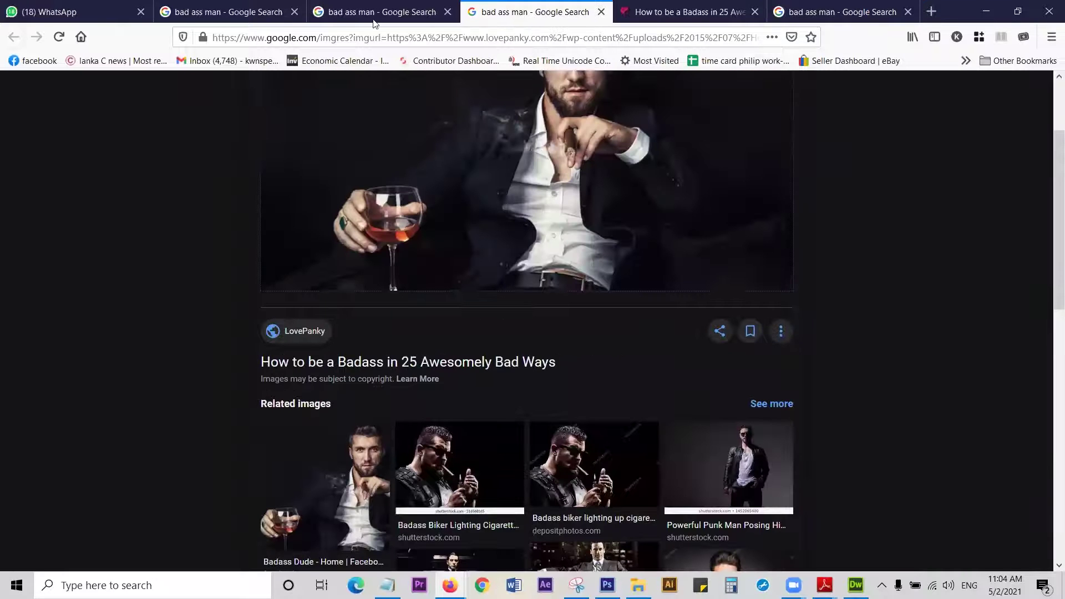
key(ctrl+Page_Up)
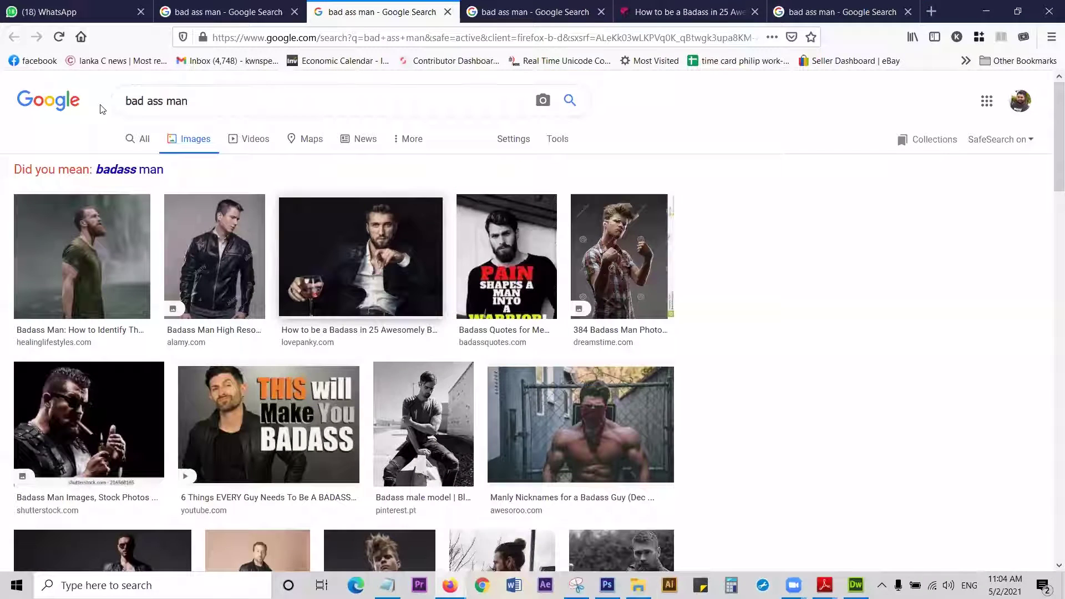
click(101, 109)
text(backgr)
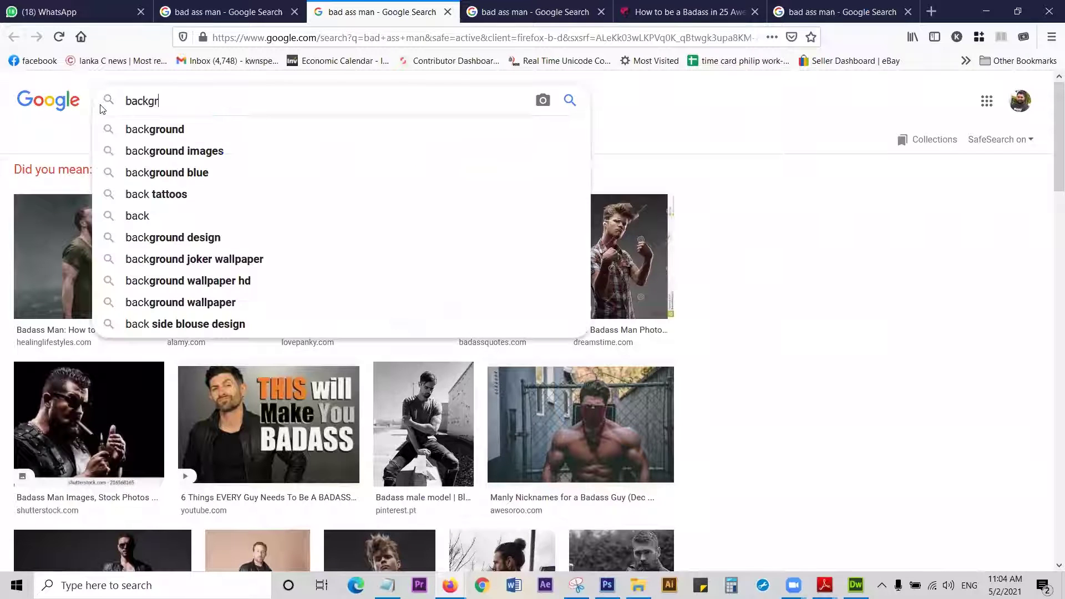
text(oun)
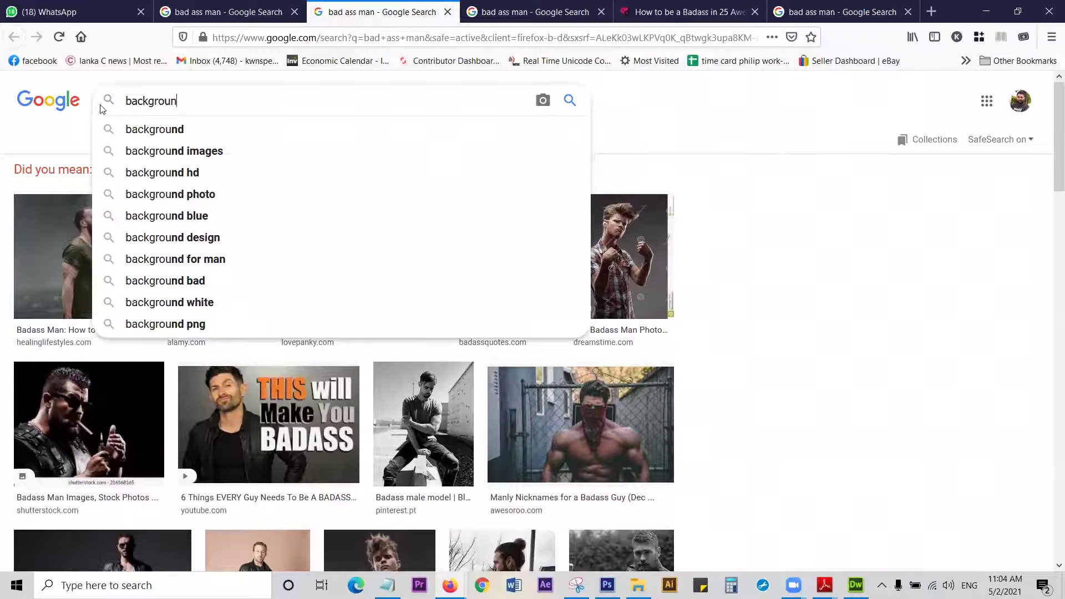
text(d)
key(Return)
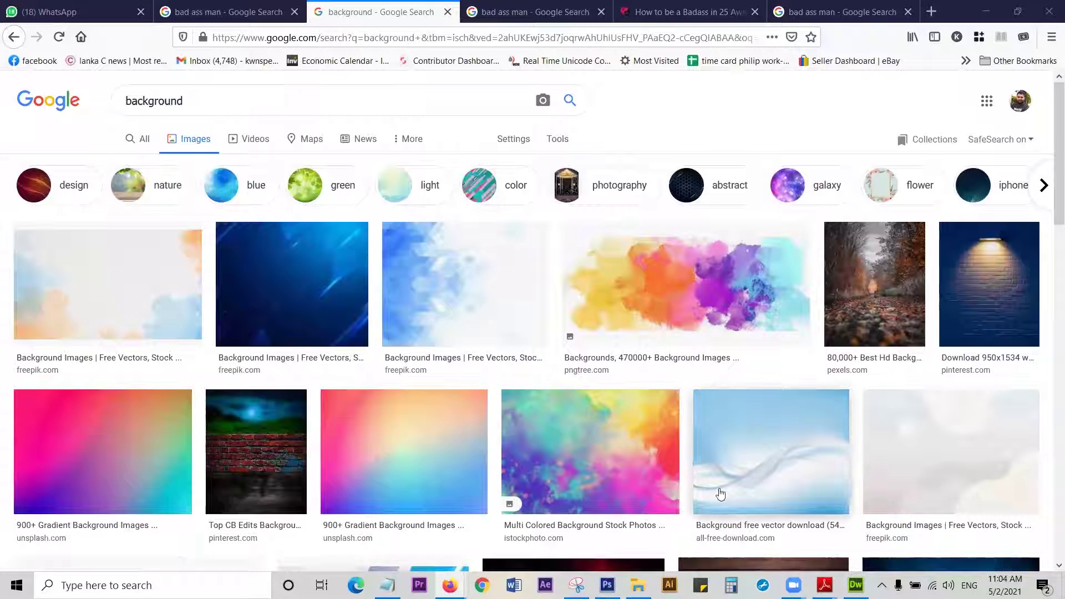
Step: Refine the image search to "car background"
click(127, 99)
text(car)
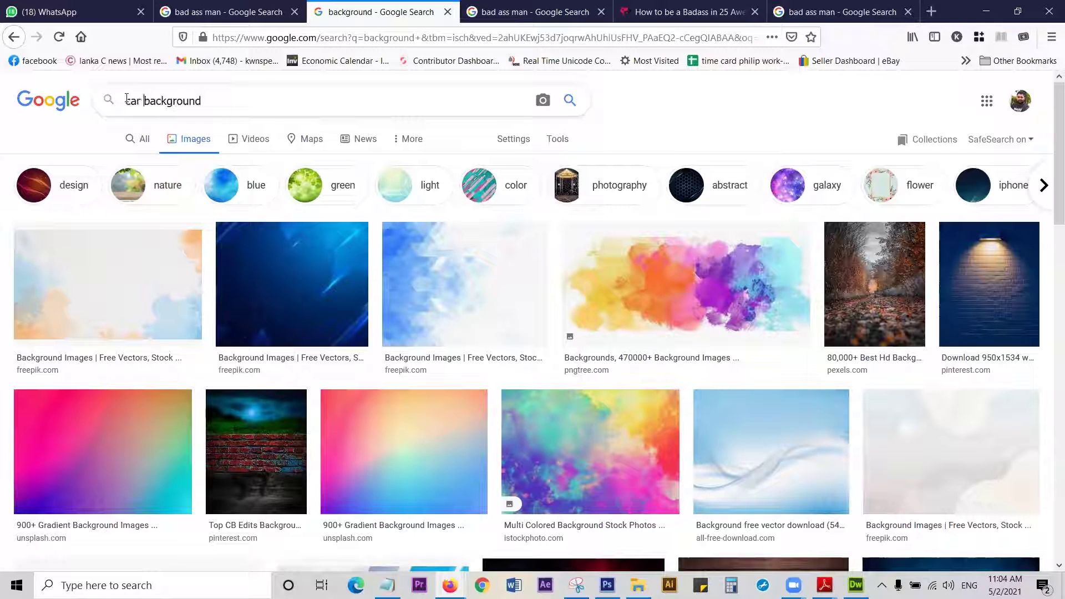
key(Return)
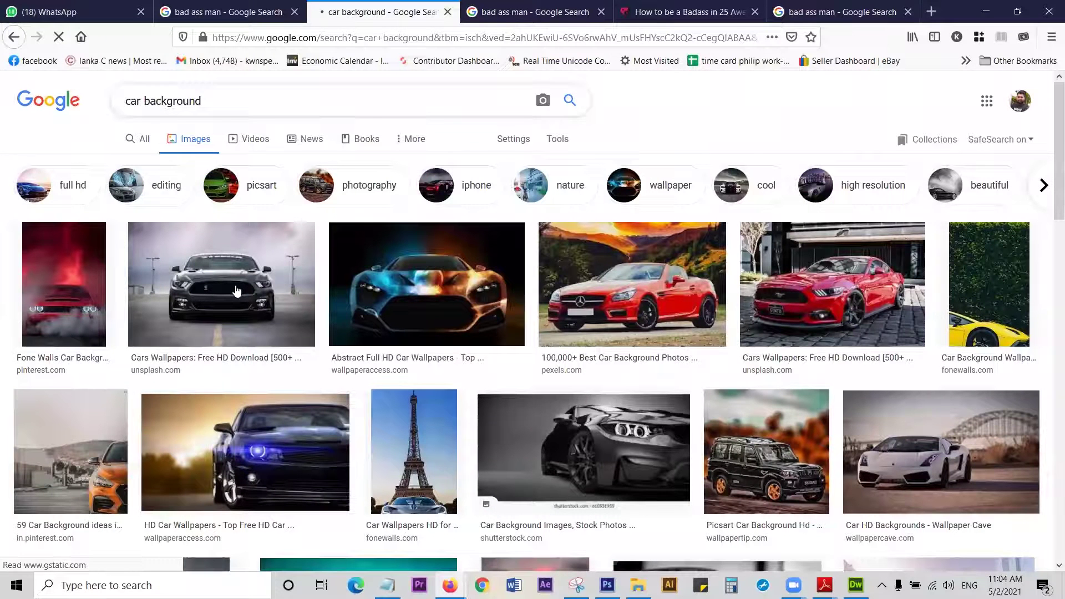
Step: Open the grey Shutterstock car close-up and the blue sports car at sunset in new tabs, and view the Shutterstock one
middle_click(572, 431)
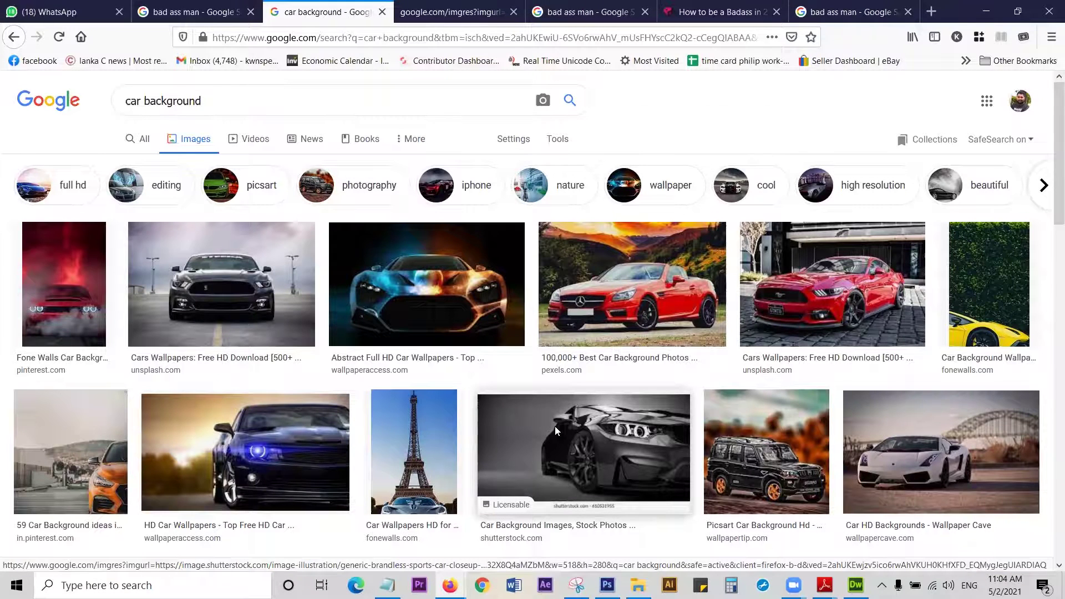
scroll(554, 426, down, 5)
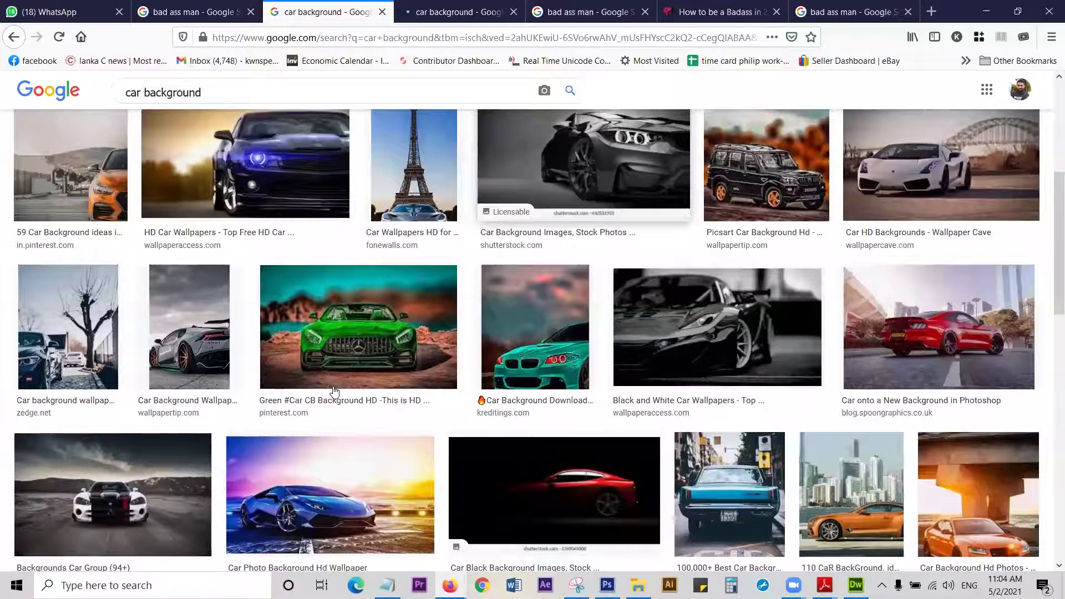
scroll(335, 404, down, 2)
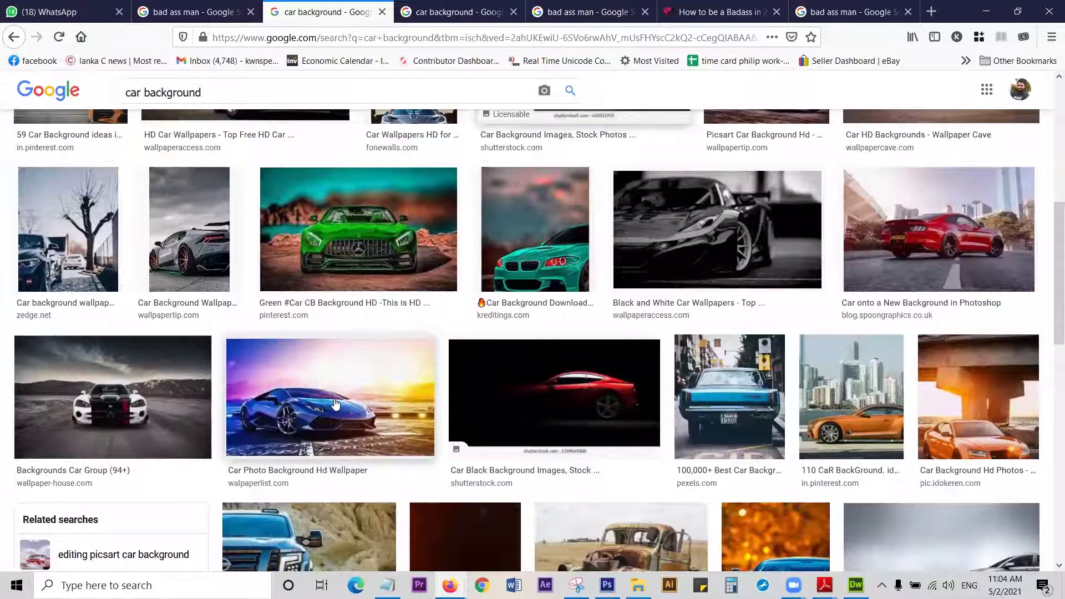
middle_click(335, 404)
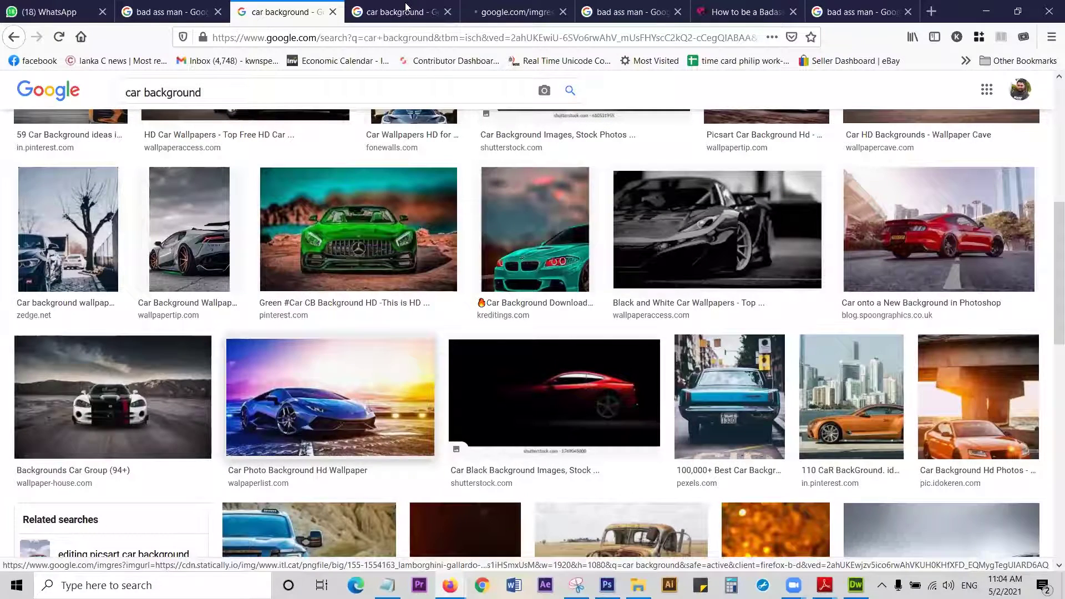
click(406, 7)
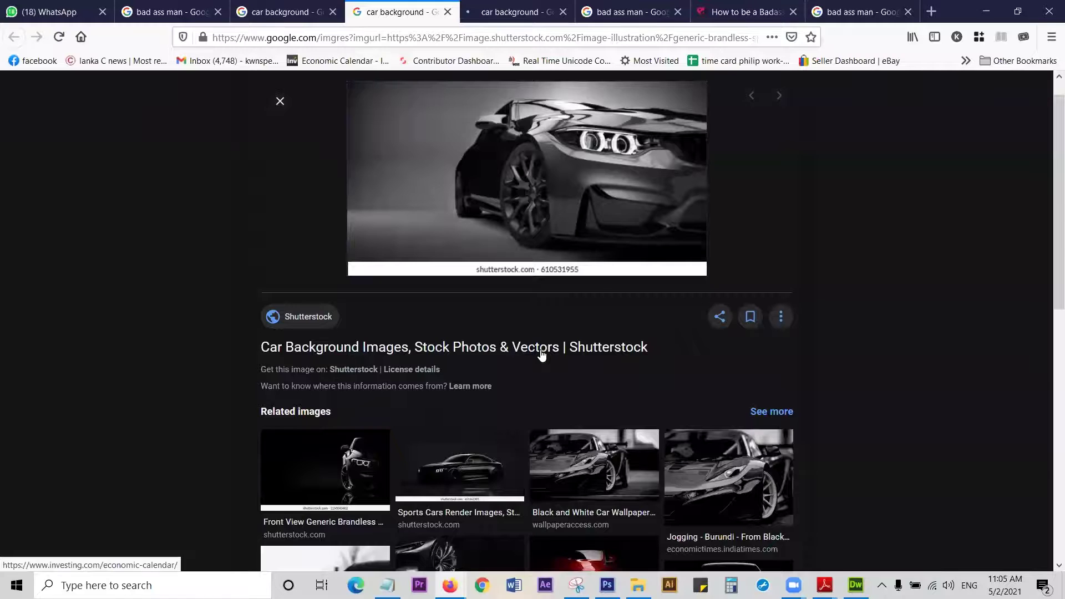
Step: Return to the car background results, limit them to large images and look through them
key(ctrl+Page_Up)
scroll(499, 162, up, 6)
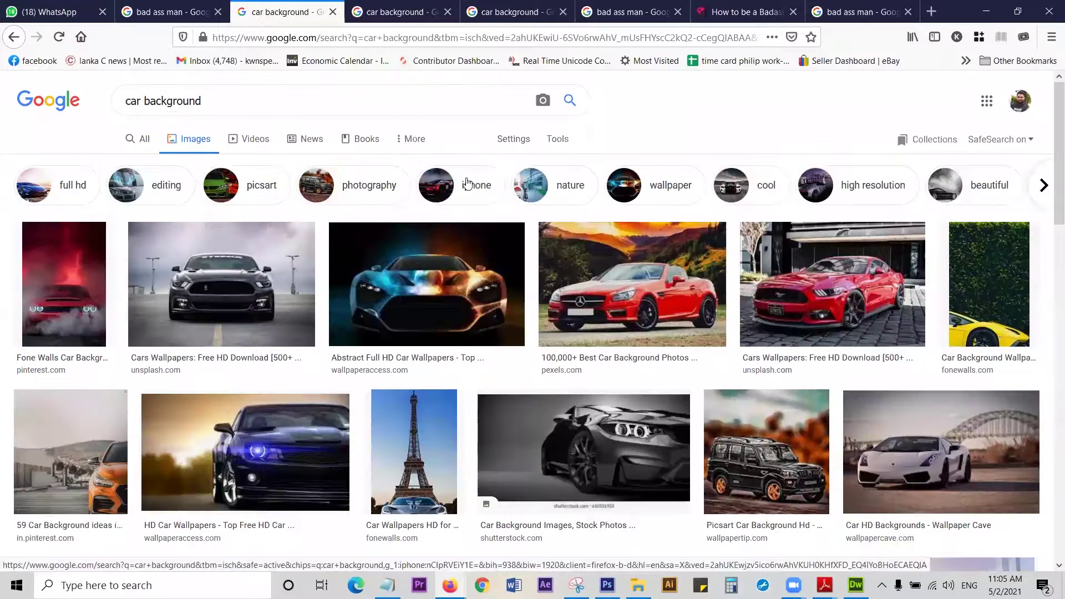
click(560, 144)
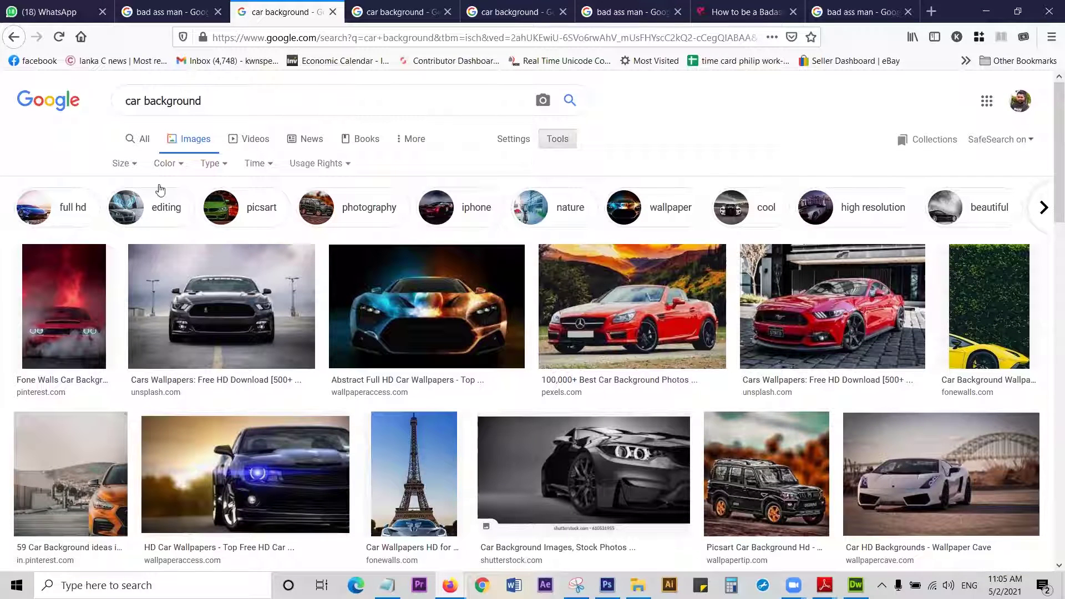
click(135, 167)
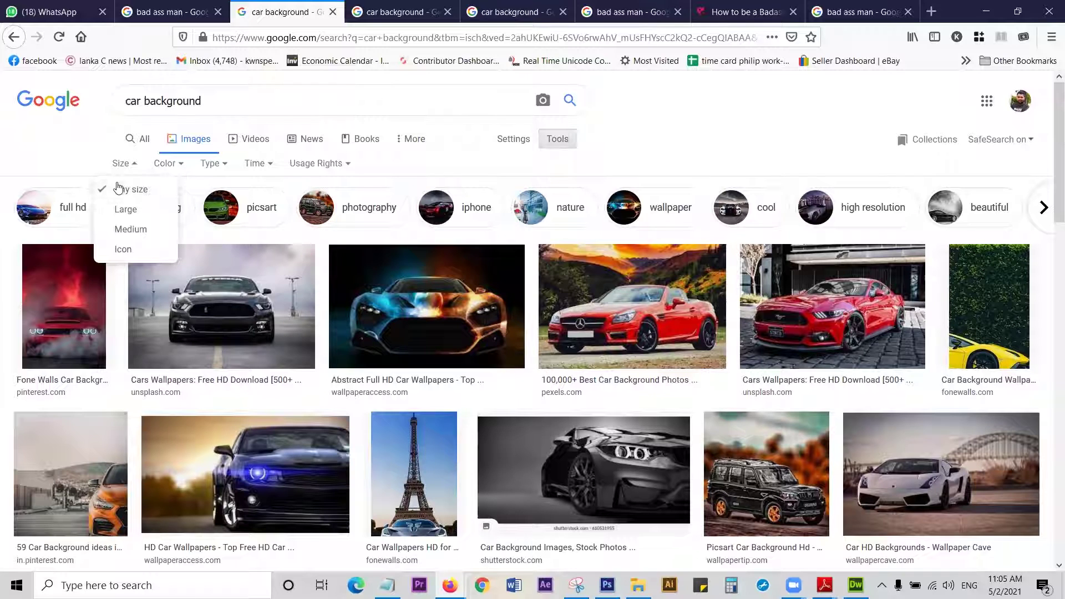
click(131, 215)
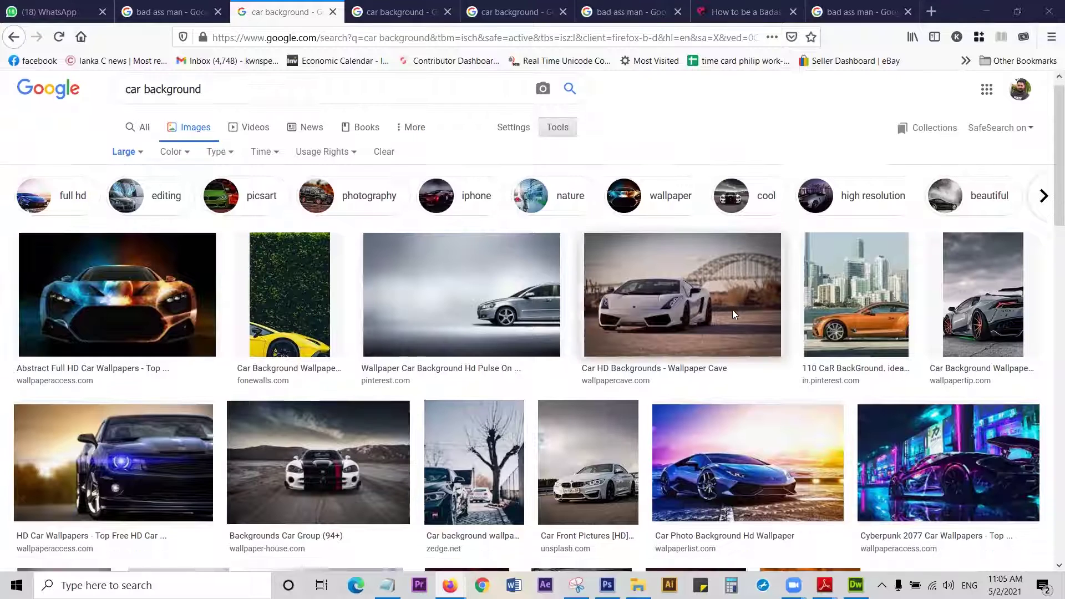
scroll(326, 336, down, 2)
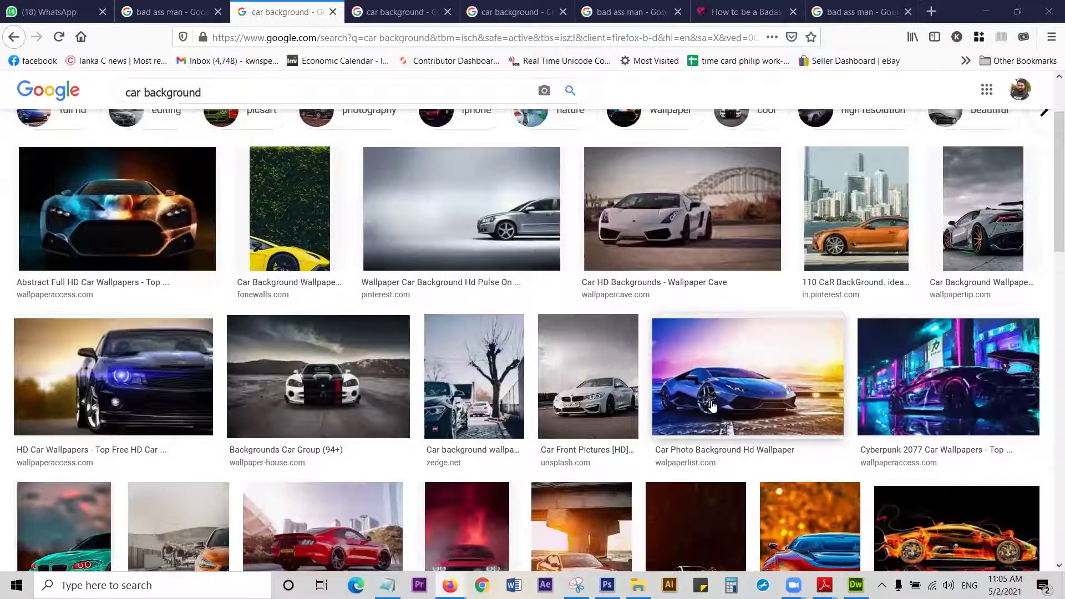
Step: Look further through the car background results, then open the purple car wallpaper in a new tab and view it
scroll(713, 407, down, 4)
scroll(292, 341, down, 1)
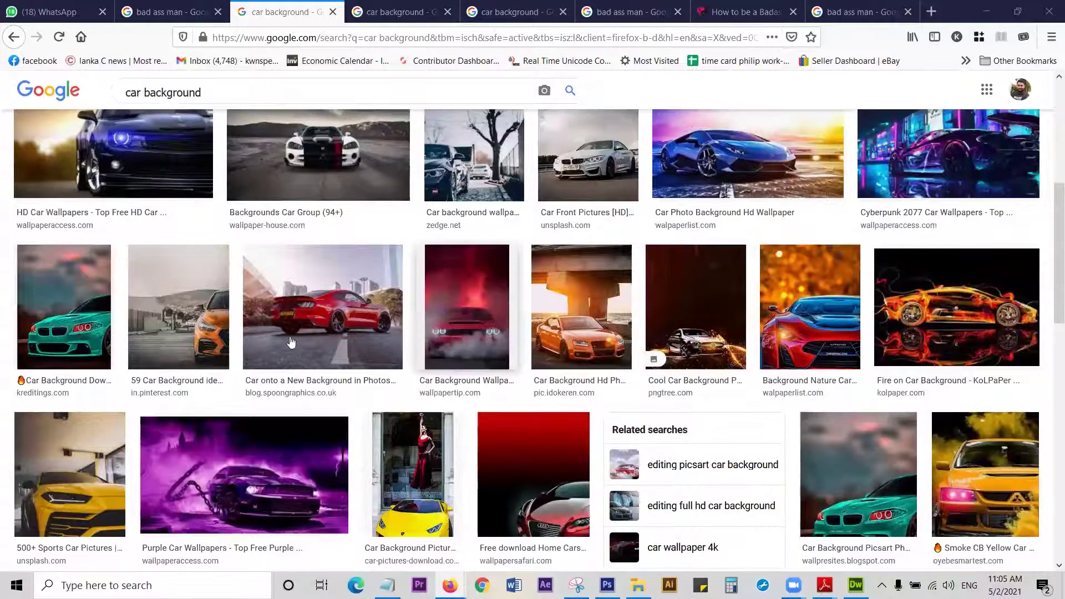
scroll(227, 305, down, 3)
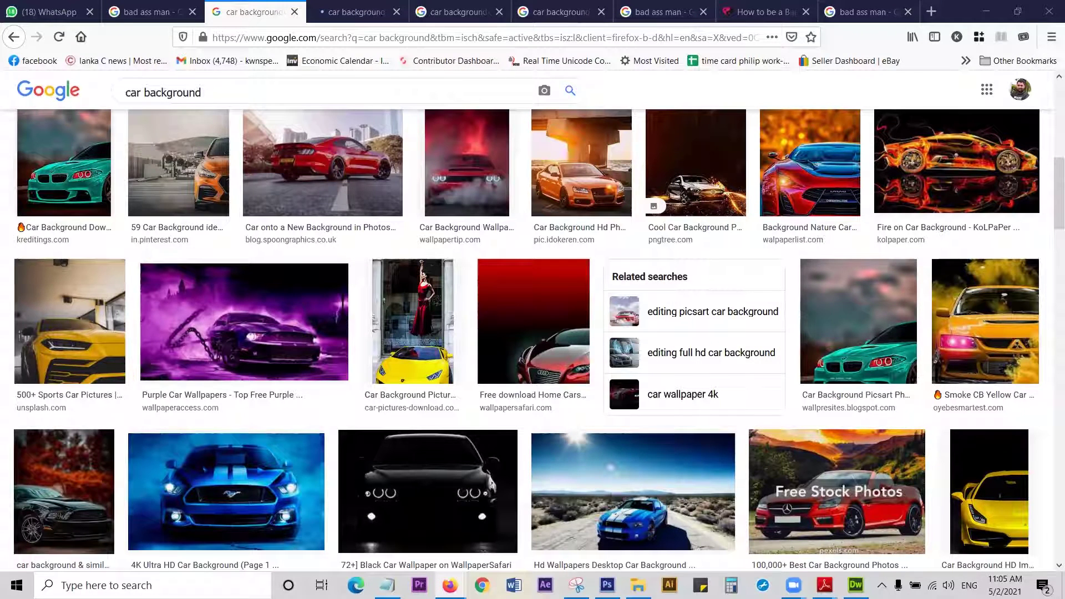
click(359, 11)
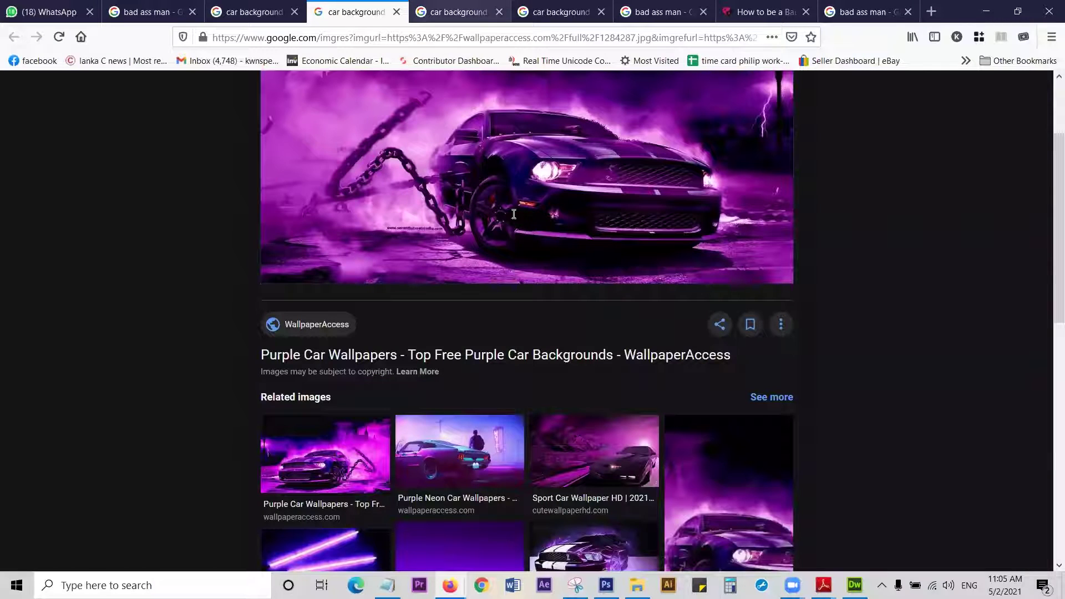
Step: Open the blue sports car at sunset image at full size and save it as a JPEG under its suggested name
key(ctrl+Tab)
key(ctrl+Tab)
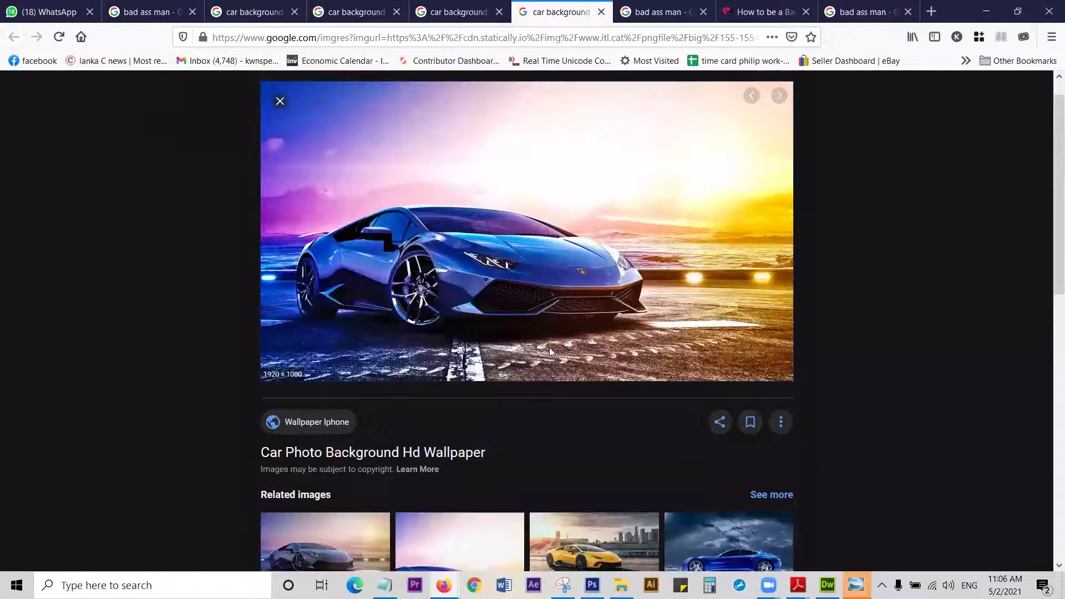
right_click(554, 376)
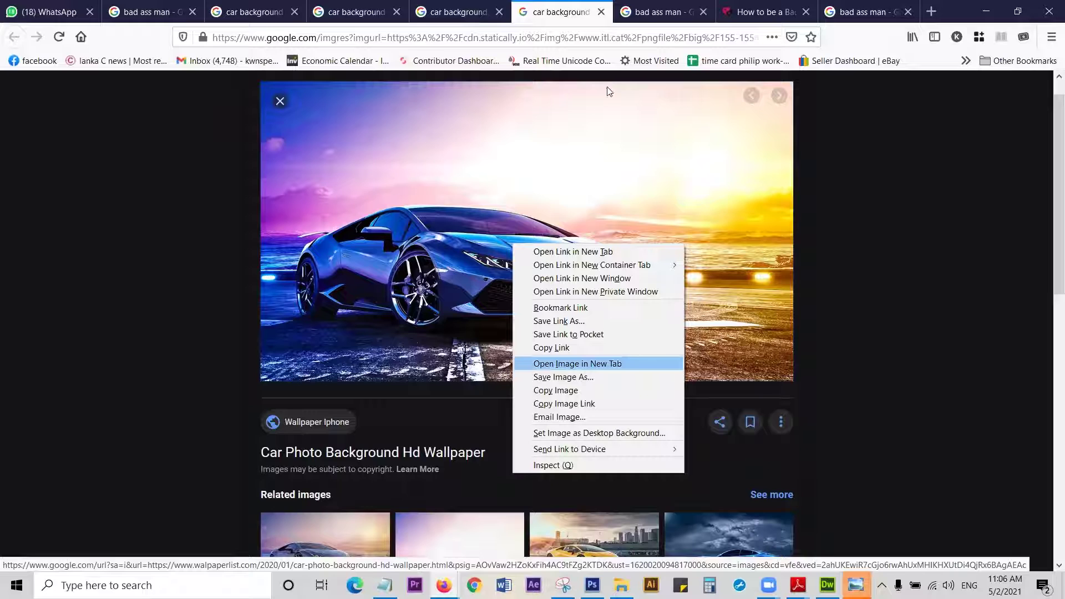
key(Return)
right_click(554, 295)
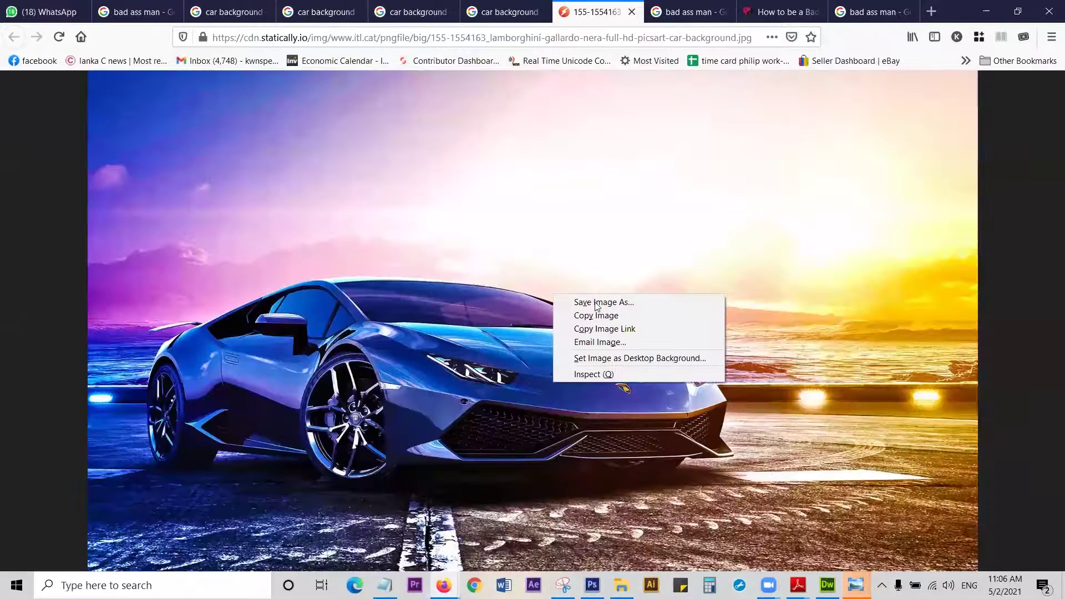
click(595, 302)
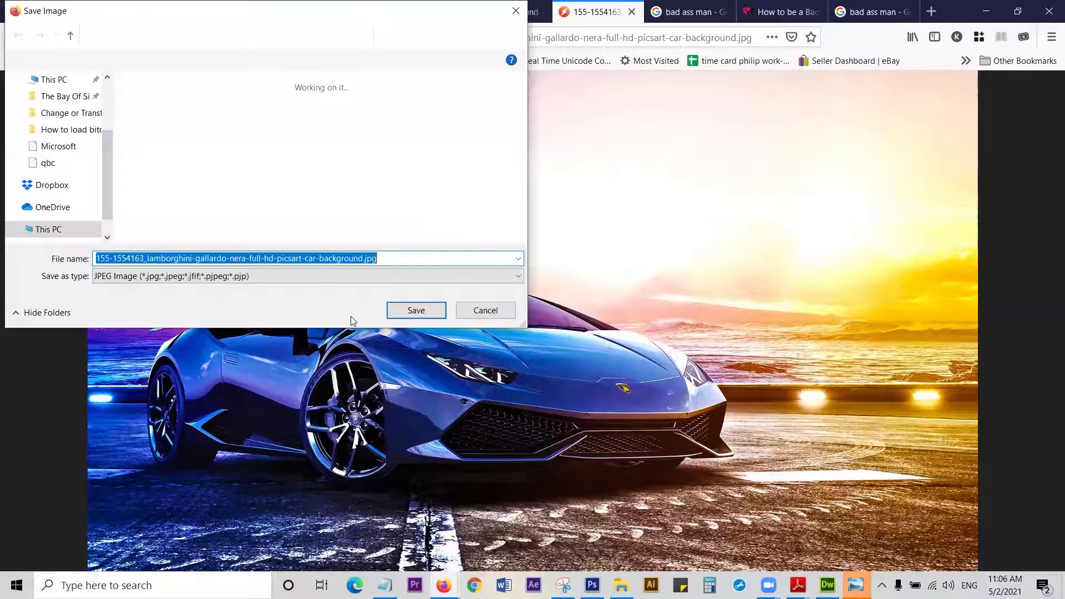
click(425, 313)
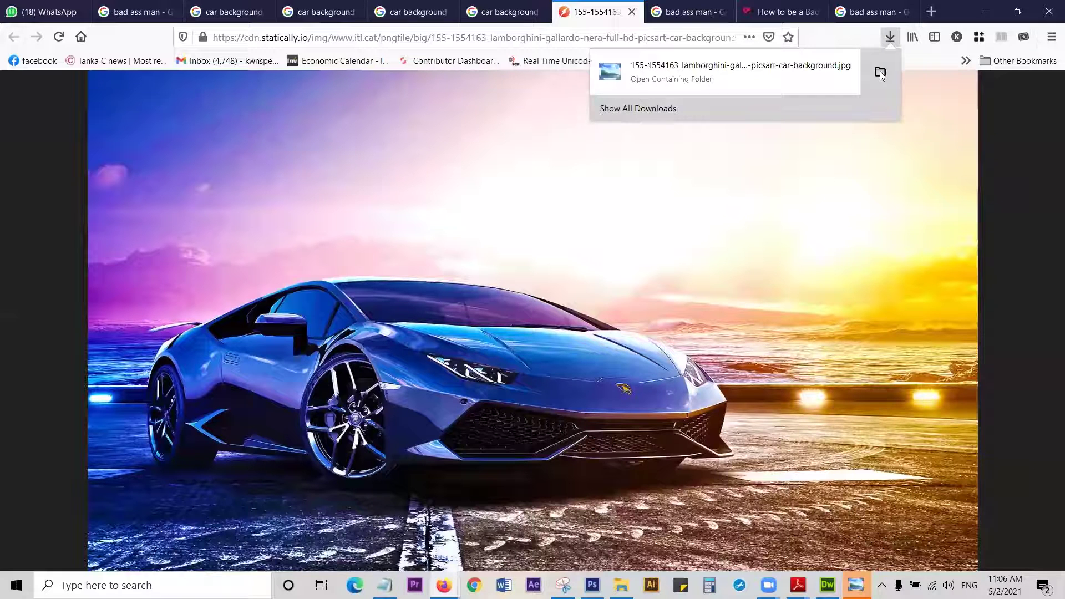
Step: Show the saved car image in the Downloads folder and try to bring it into the Photoshop page layout
click(881, 72)
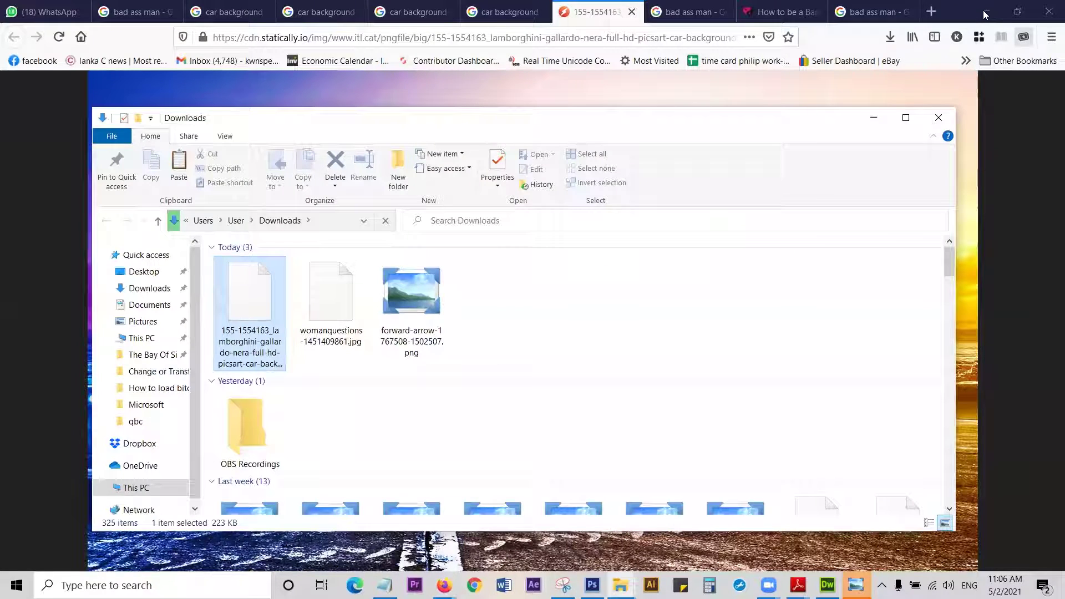
click(985, 13)
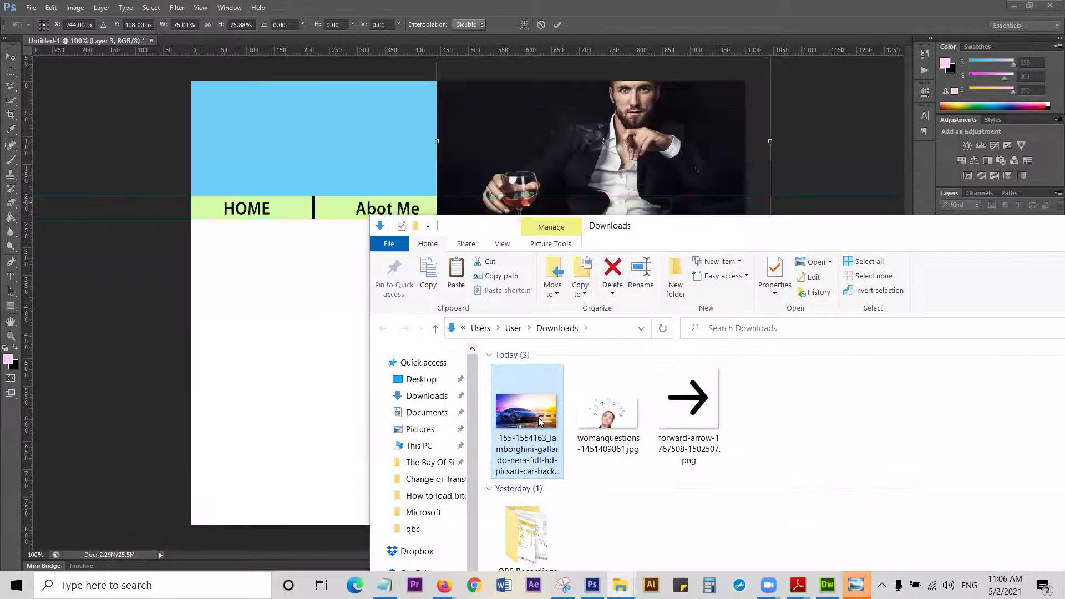
drag(530, 402, 399, 232)
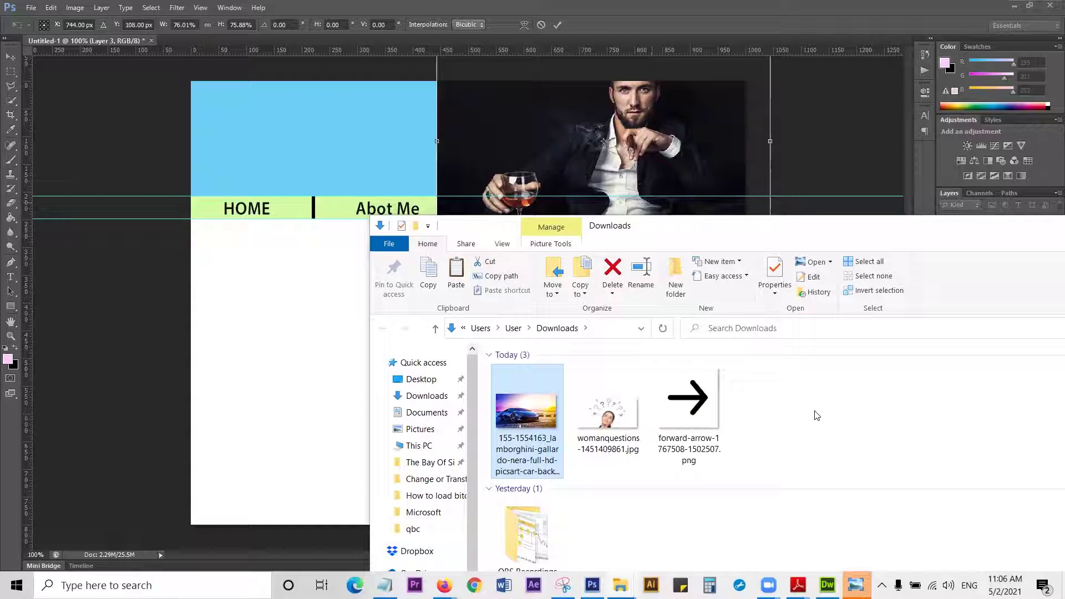
click(817, 121)
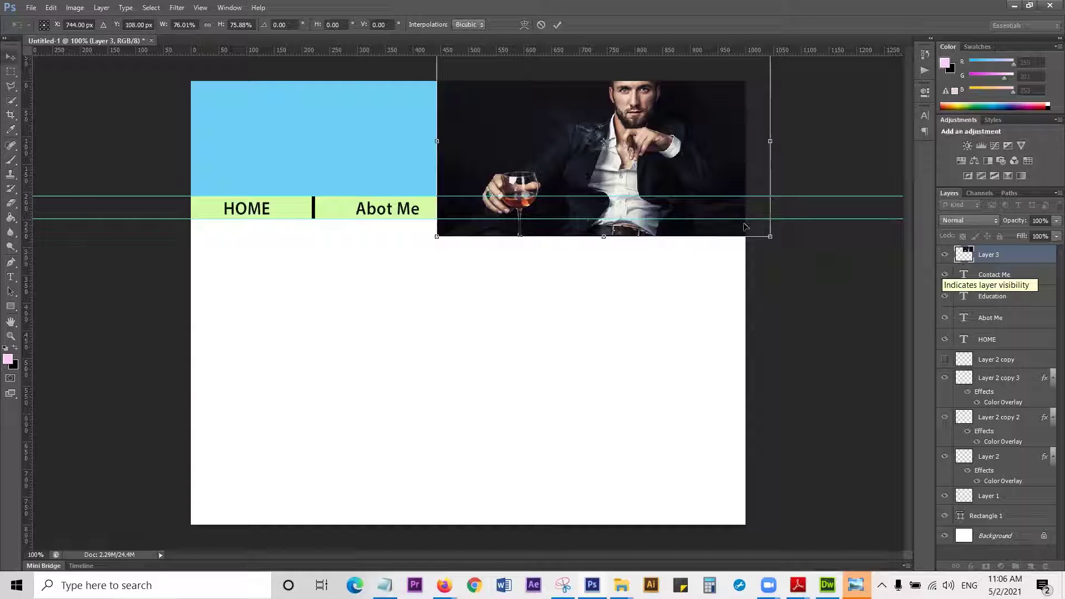
Step: Commit the transform of the man's photo, move it down over the navigation bar and hide its layer
key(Return)
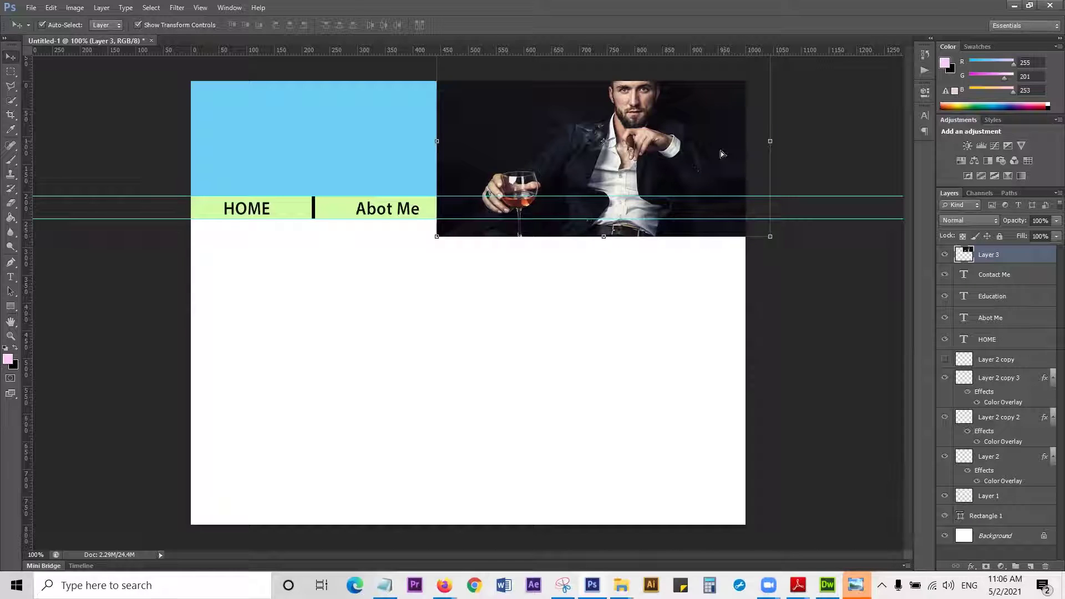
drag(721, 149, 704, 222)
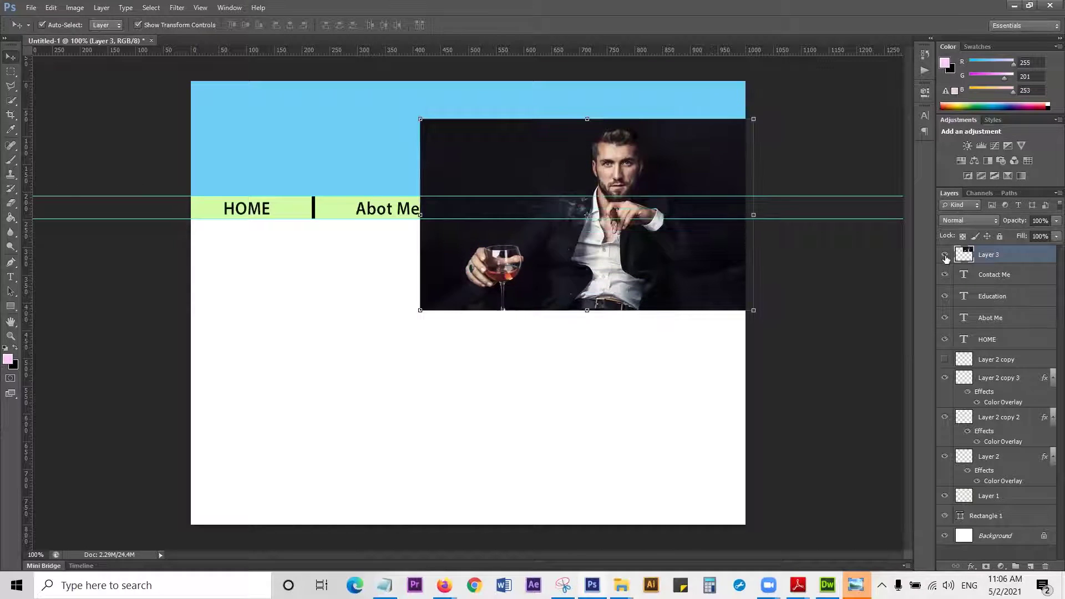
click(945, 255)
click(846, 295)
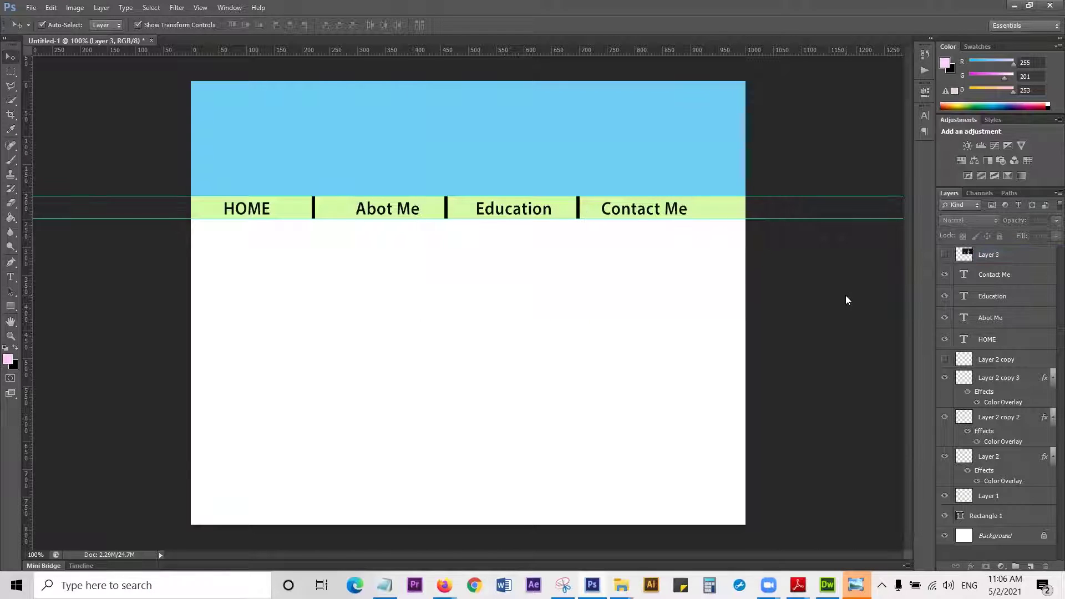
Step: Place the downloaded blue car image on the page, scaled to about 7.2%, over the left part of the header
key(alt+Tab)
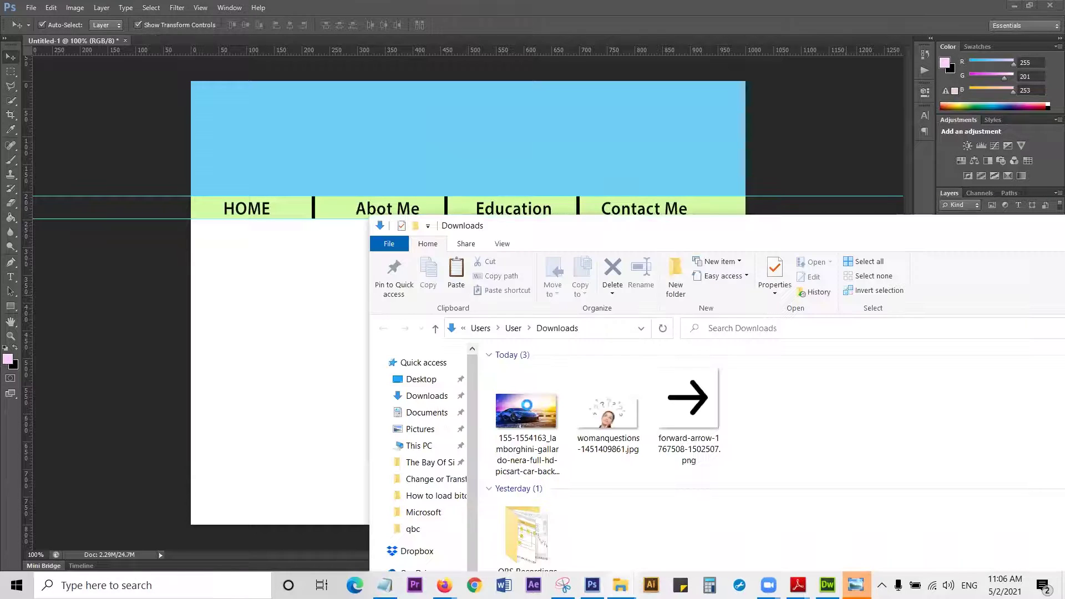
click(527, 407)
drag(532, 407, 450, 155)
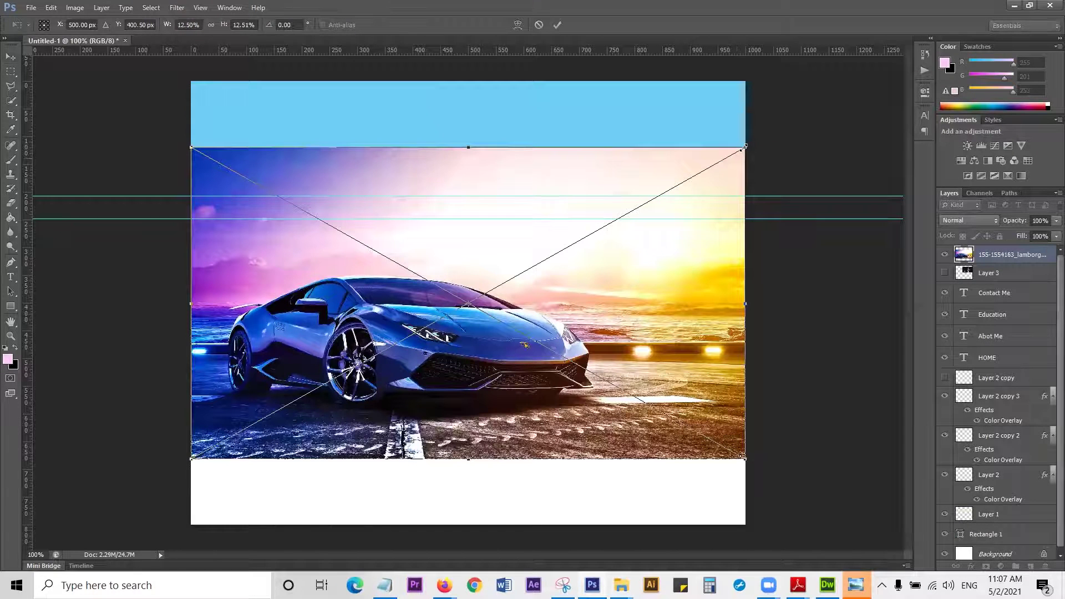
drag(744, 148, 471, 125)
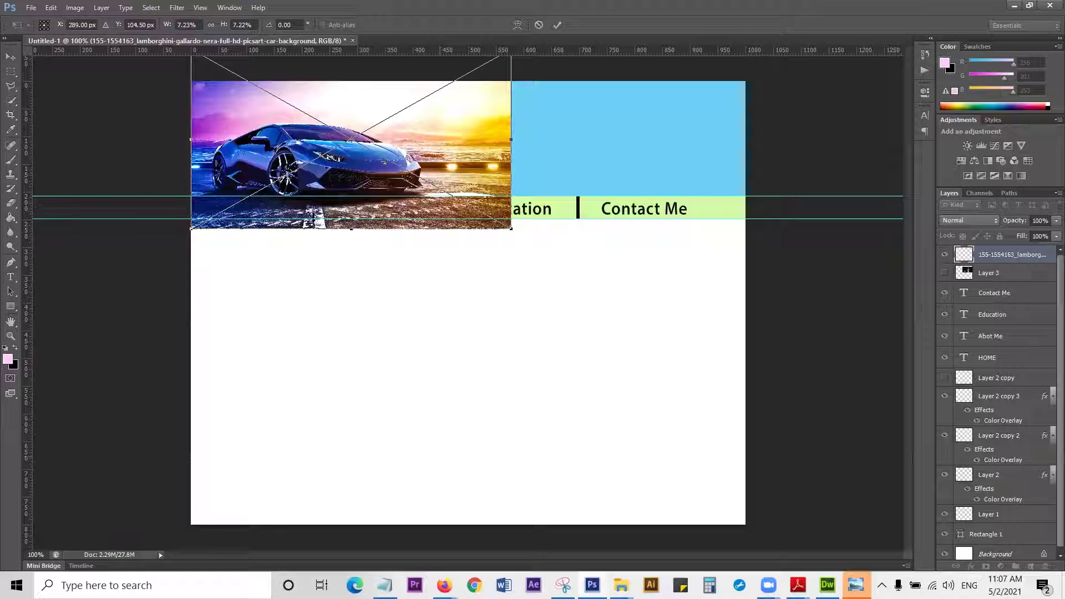
Step: Switch to Firefox and look through the related images of the blue sports car picture
mouse_move(444, 586)
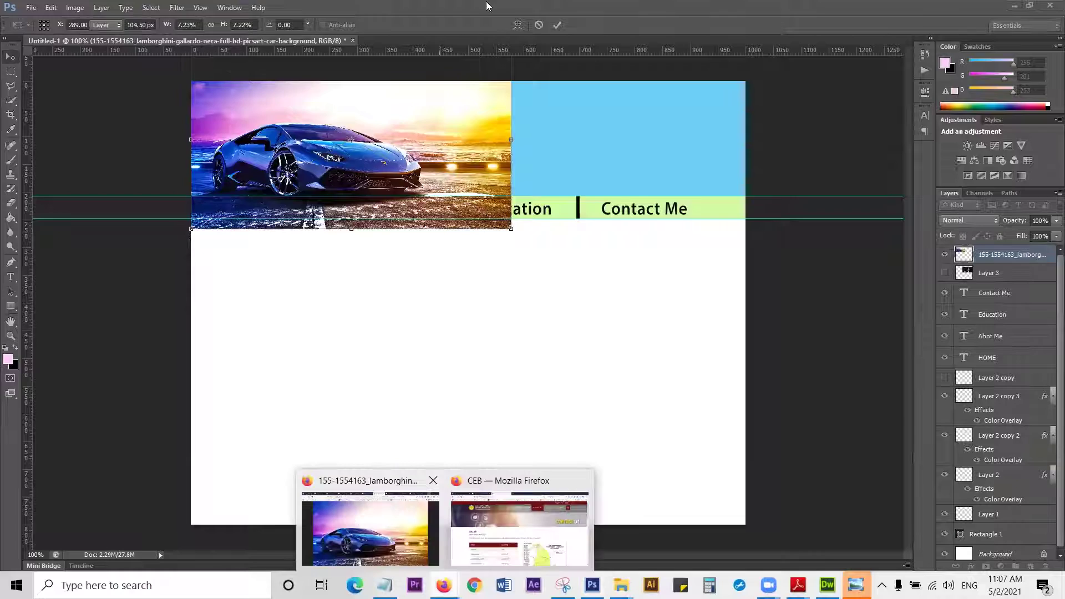
click(356, 520)
click(502, 12)
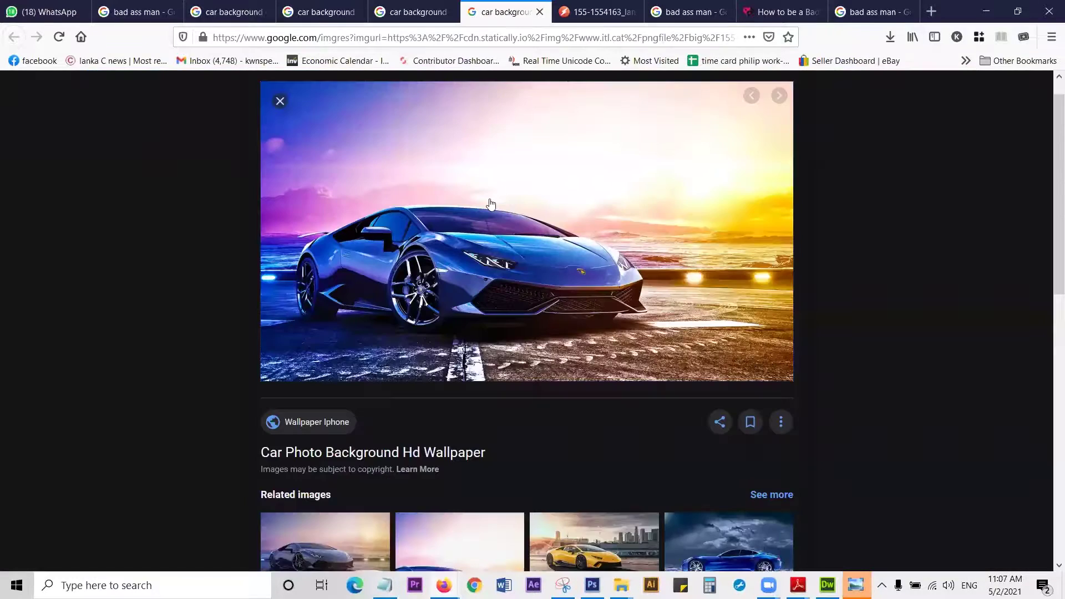
scroll(489, 203, down, 3)
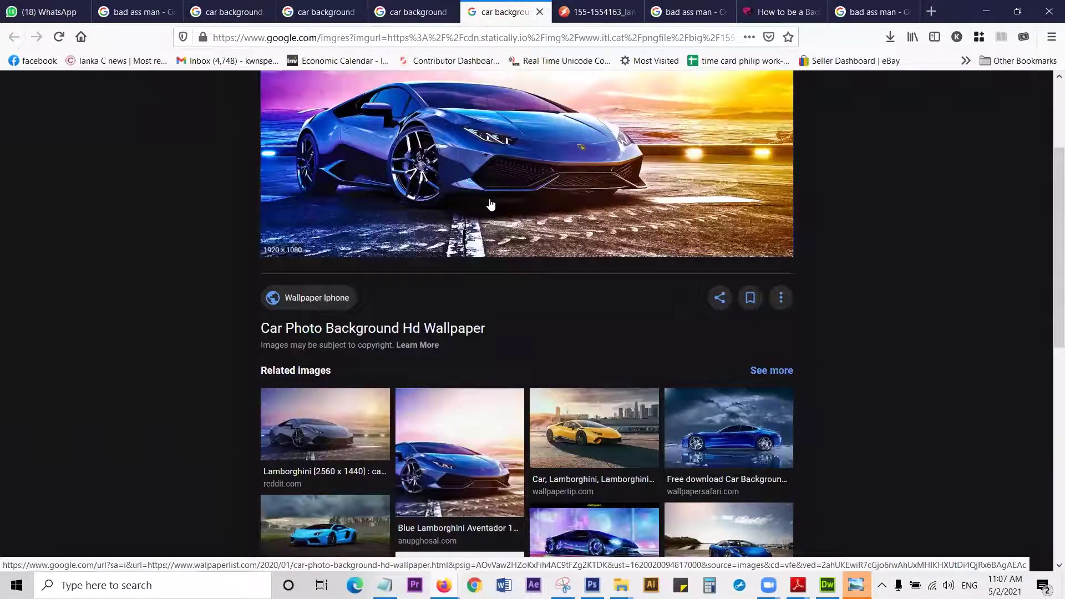
scroll(497, 222, down, 4)
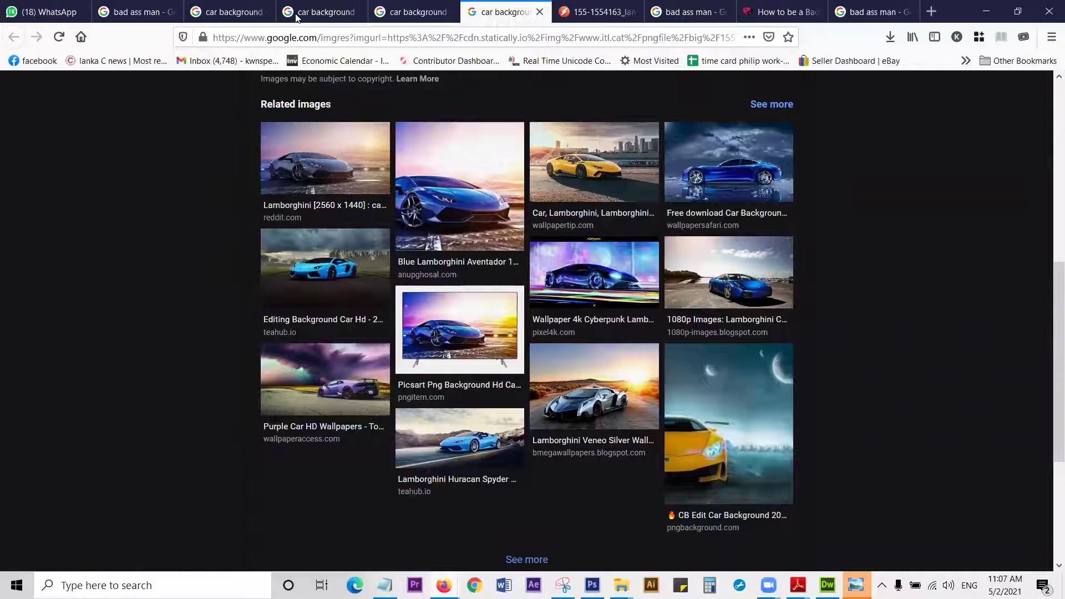
Step: Return to the purple car wallpaper, open it at full size and copy the image
click(406, 8)
click(297, 12)
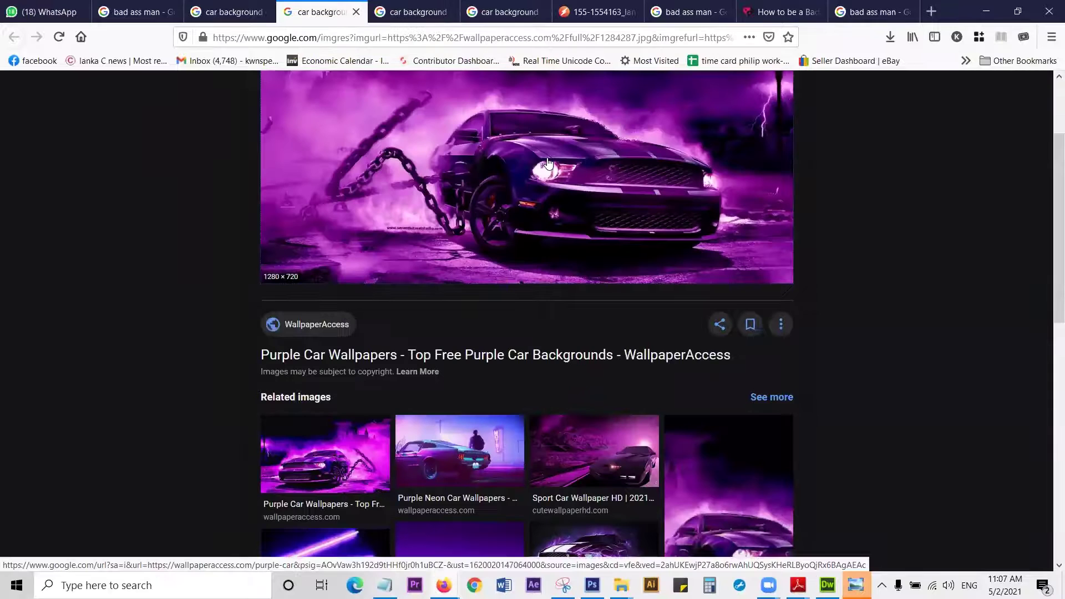
right_click(559, 209)
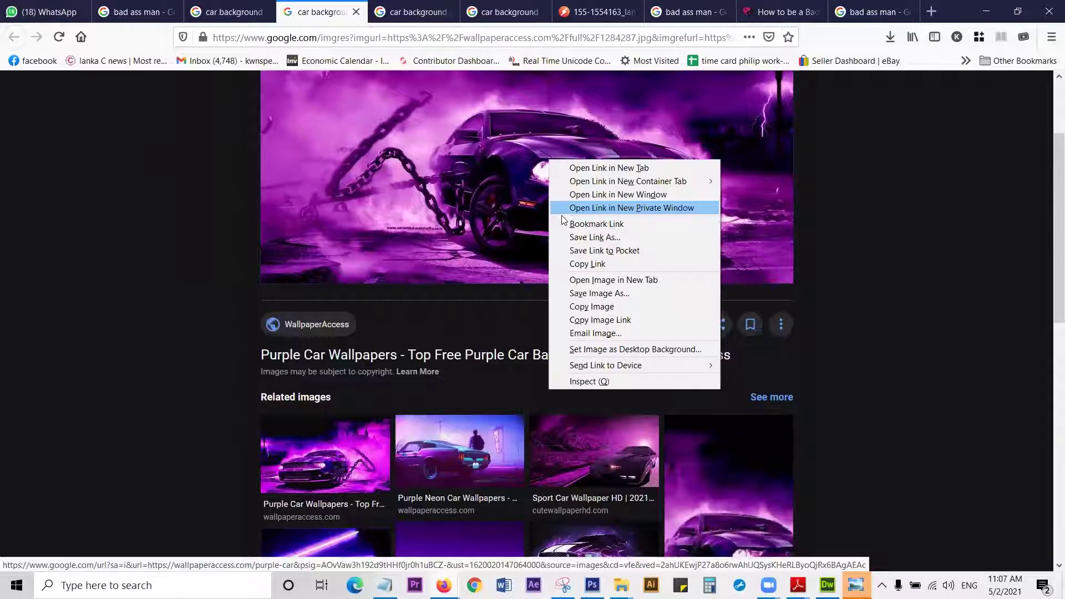
click(596, 281)
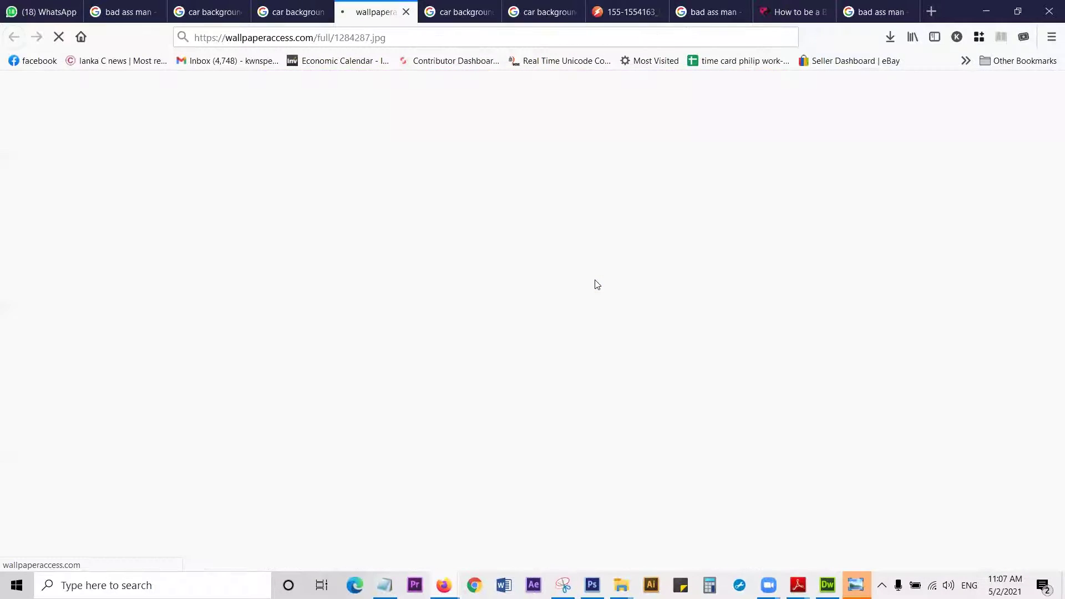
right_click(596, 281)
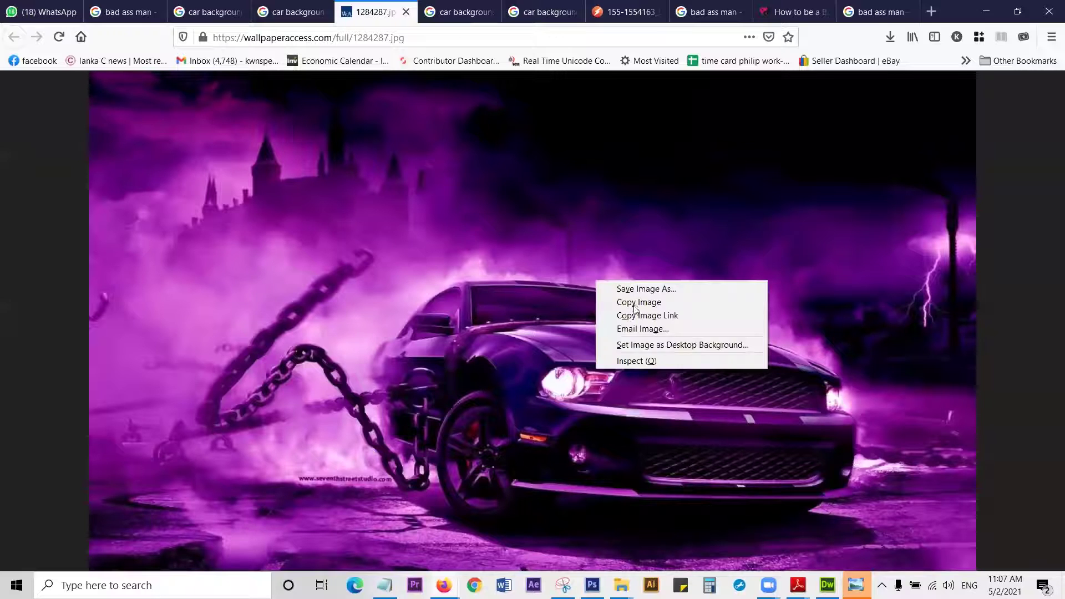
click(634, 304)
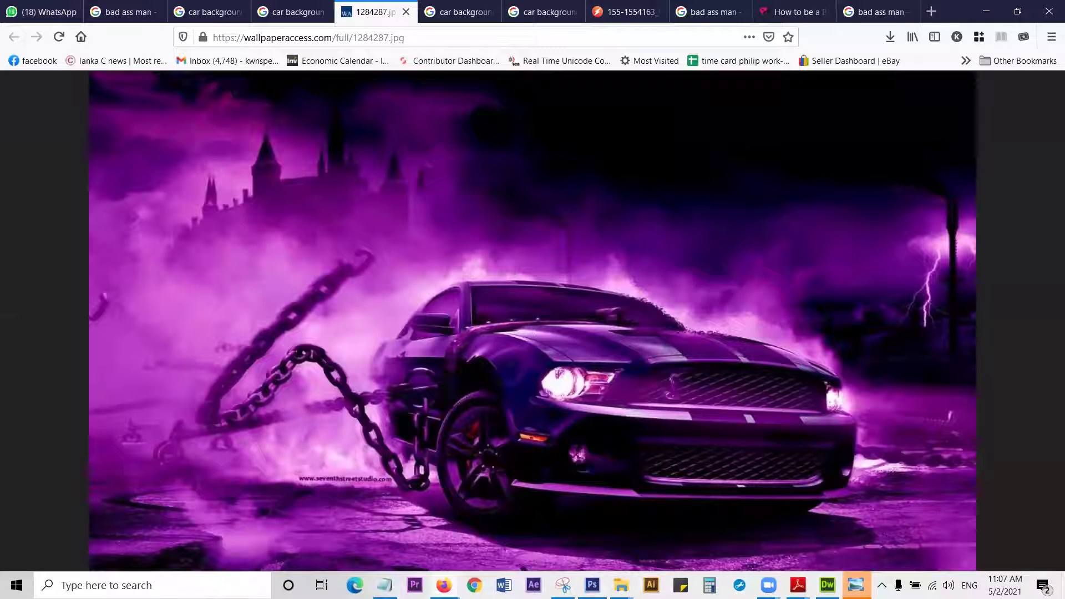
Step: Switch to Photoshop and add a new layer directly beneath the blue car image layer
key(alt+Tab)
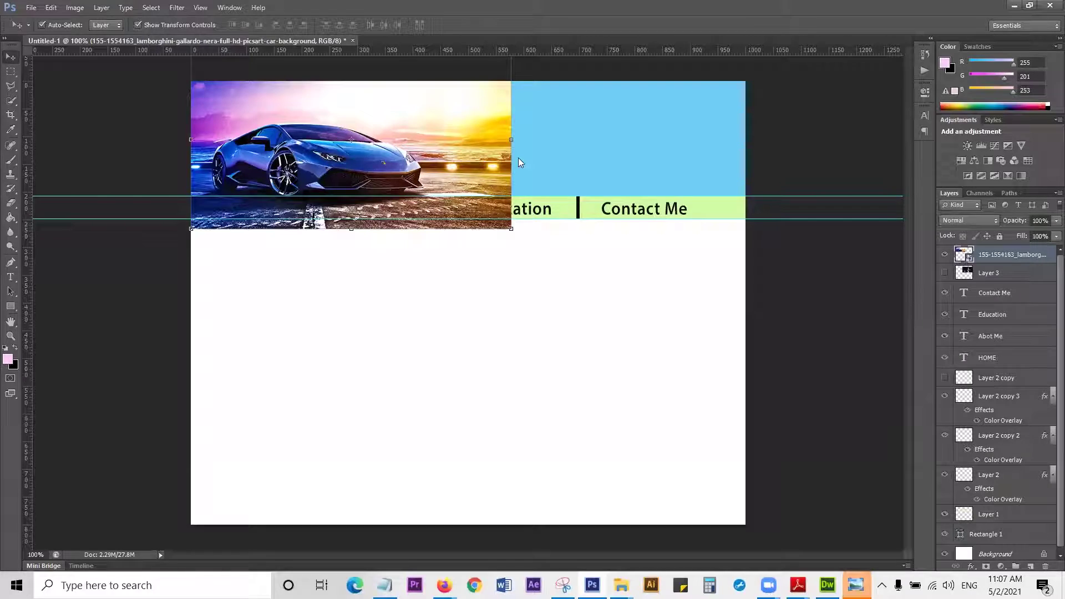
click(11, 72)
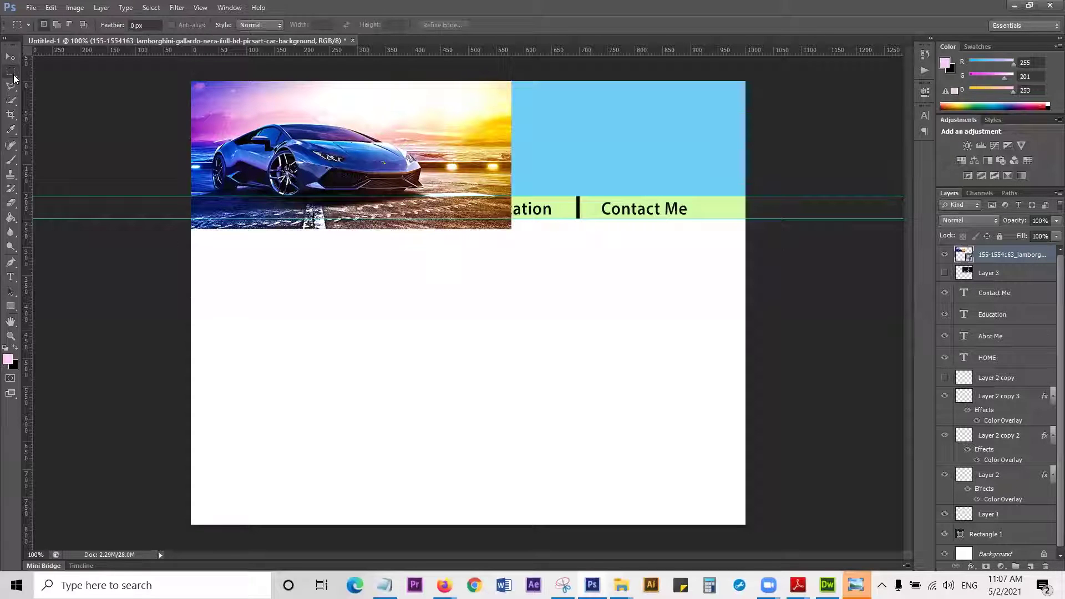
click(1033, 568)
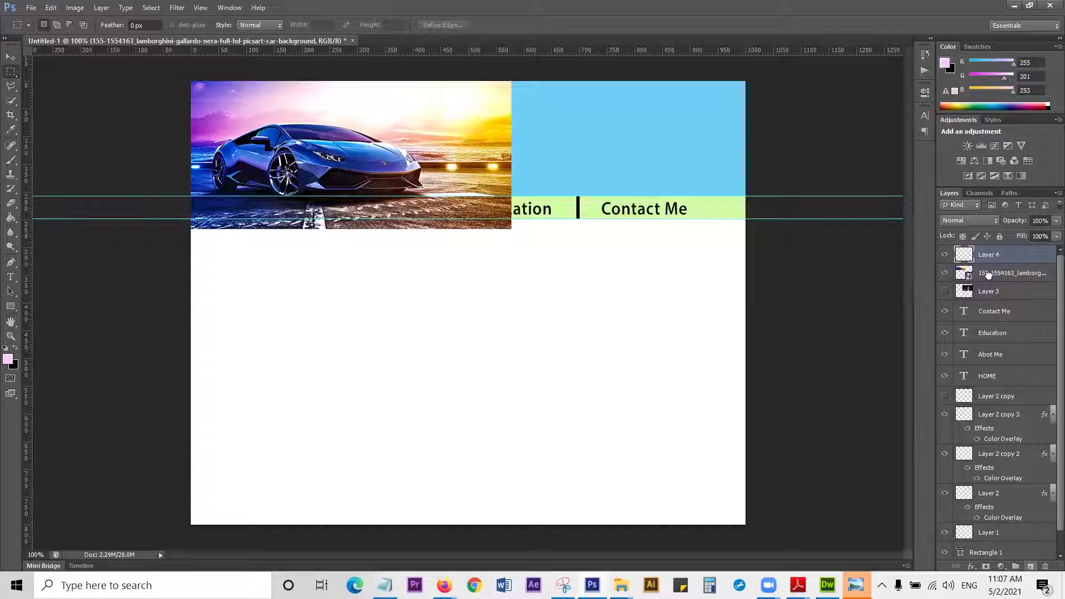
key(ctrl+bracketleft)
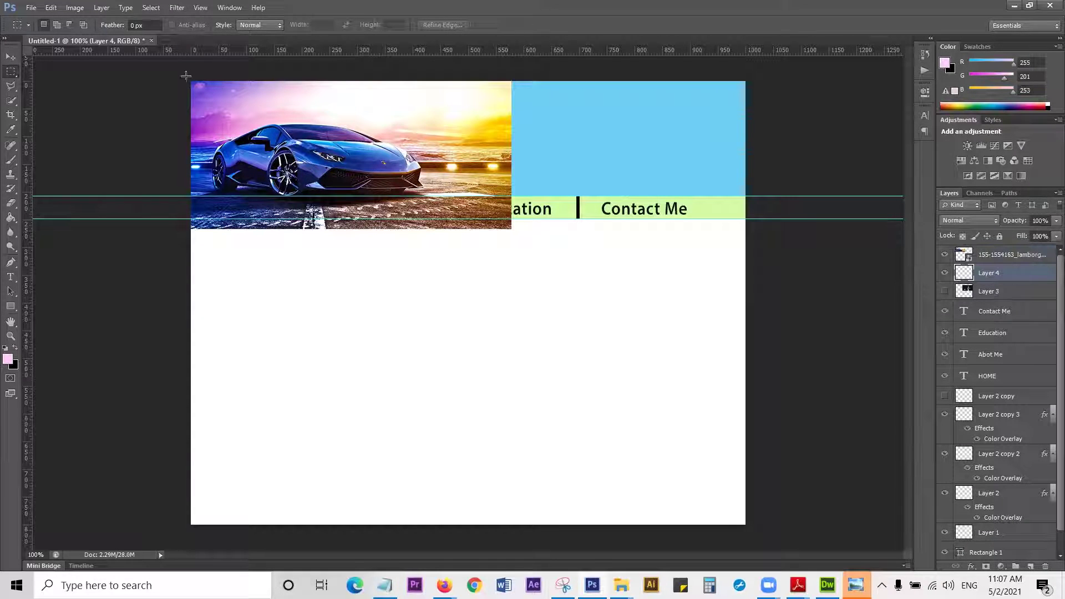
Step: Select the full-width header area above the navigation bar and fill it with the pink foreground colour on the new layer
drag(189, 76, 754, 197)
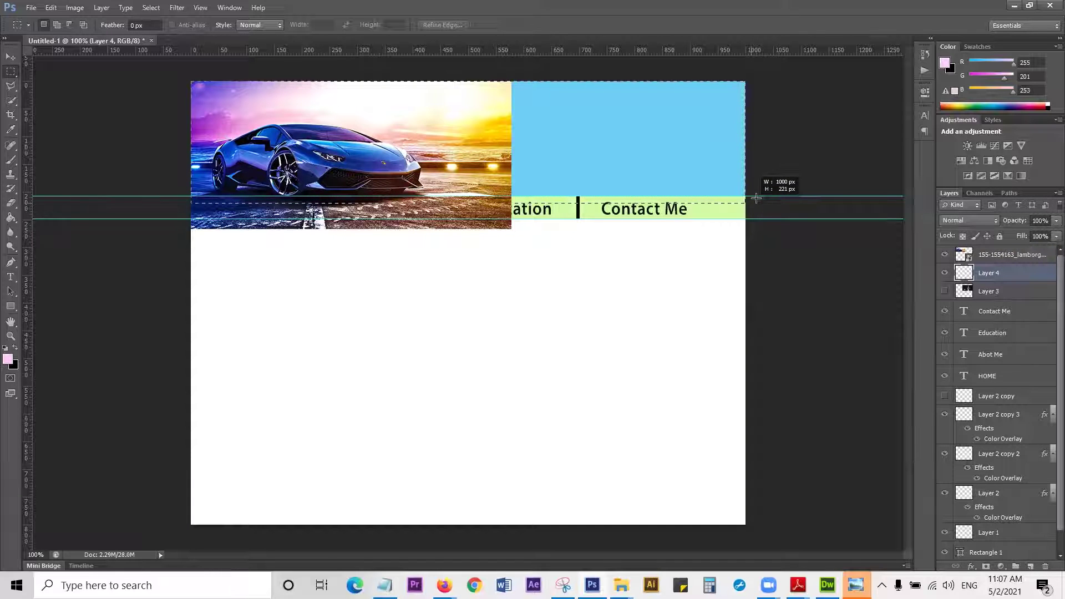
click(11, 218)
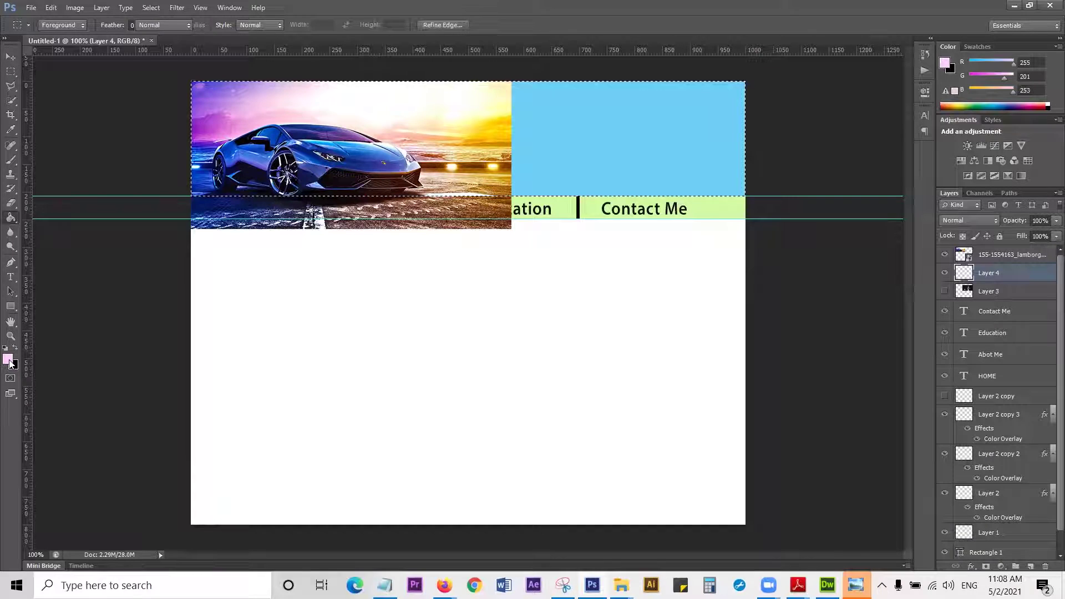
click(652, 158)
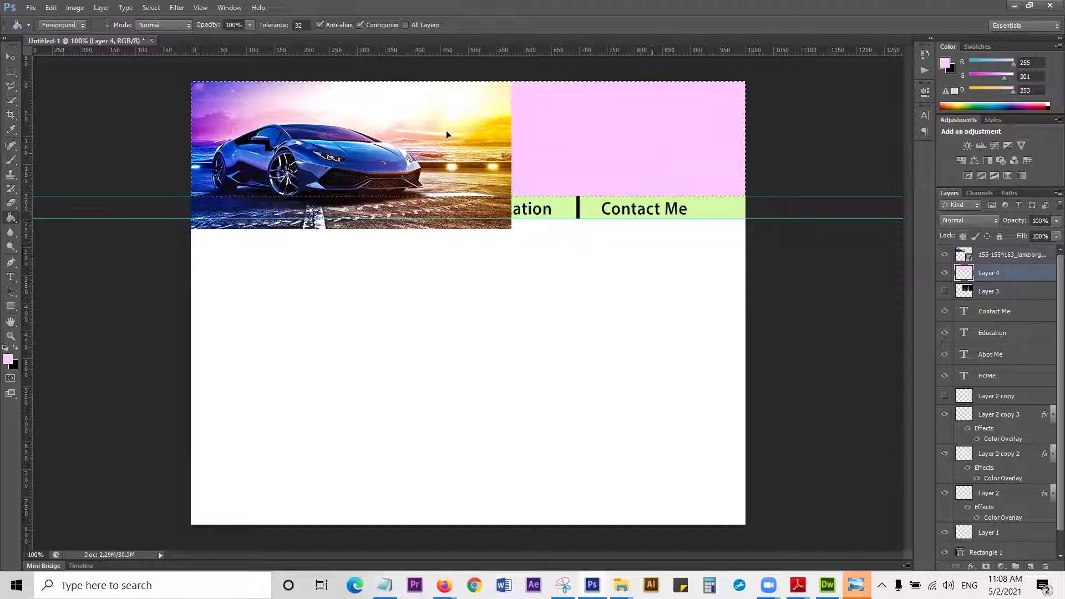
key(v)
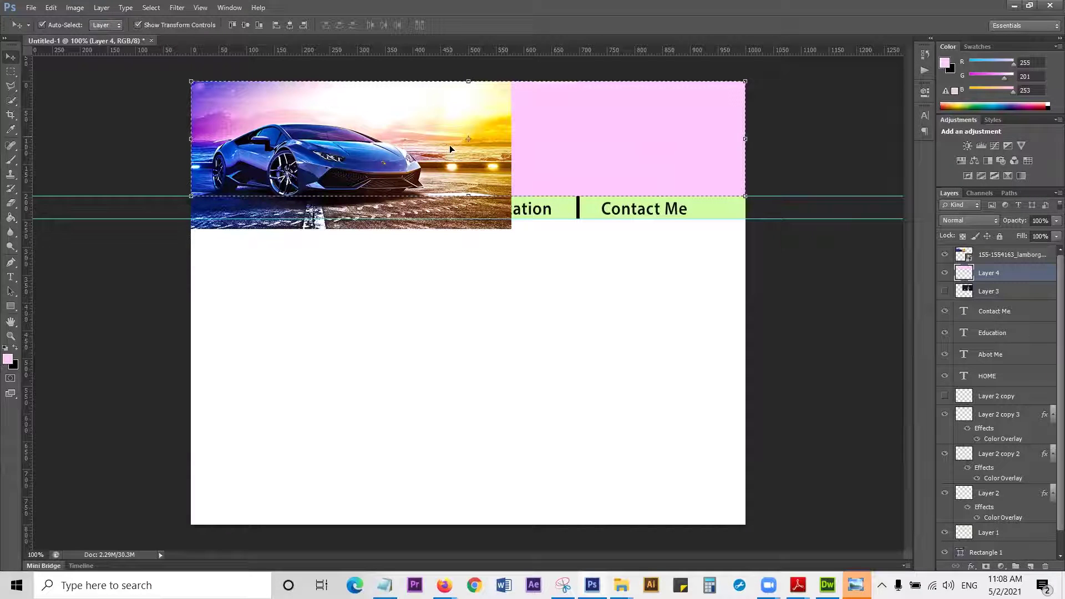
Step: Deselect the filled header area, leaving the pink fill in its original position
key(shift+Up)
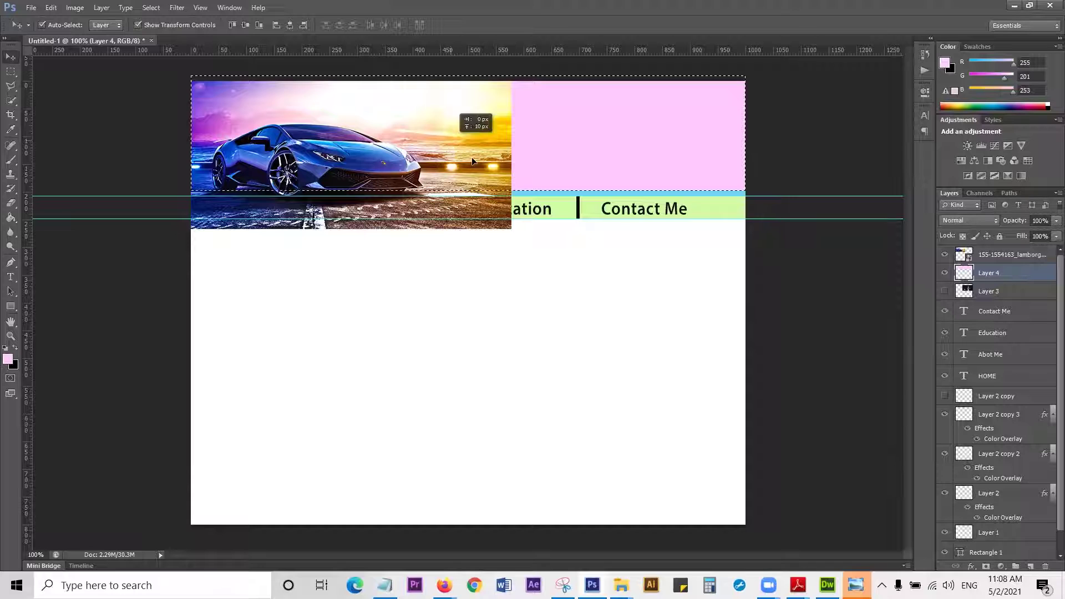
key(ctrl+z)
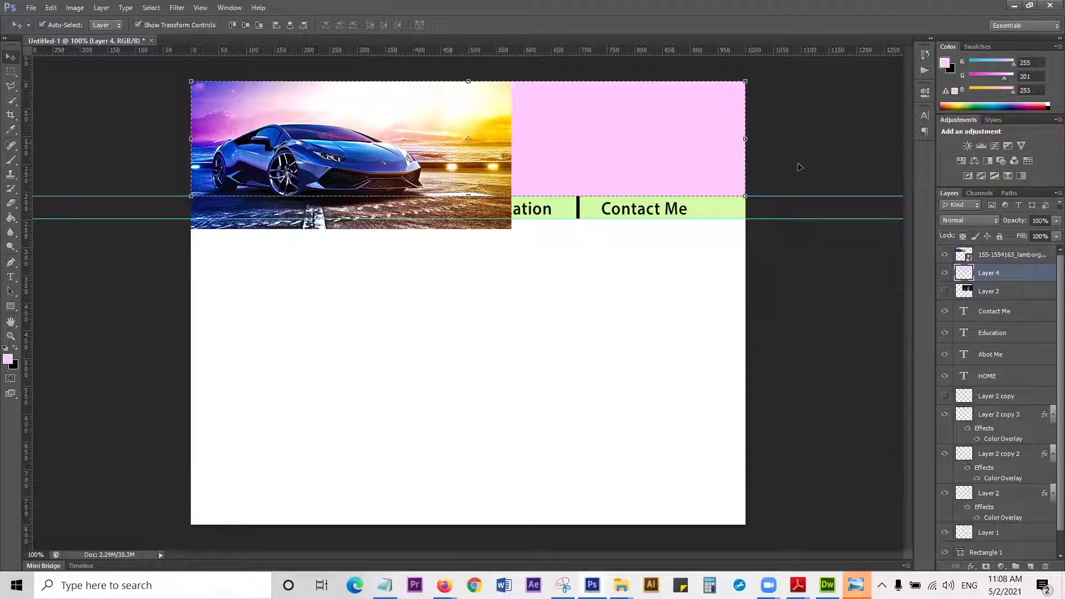
click(76, 100)
key(ctrl+d)
Step: Scale the blue car image to 9.51% and place it over the right-hand part of the header, reaching the page's right edge
mouse_move(435, 143)
mouse_down()
mouse_move(443, 133)
mouse_move(420, 134)
mouse_up()
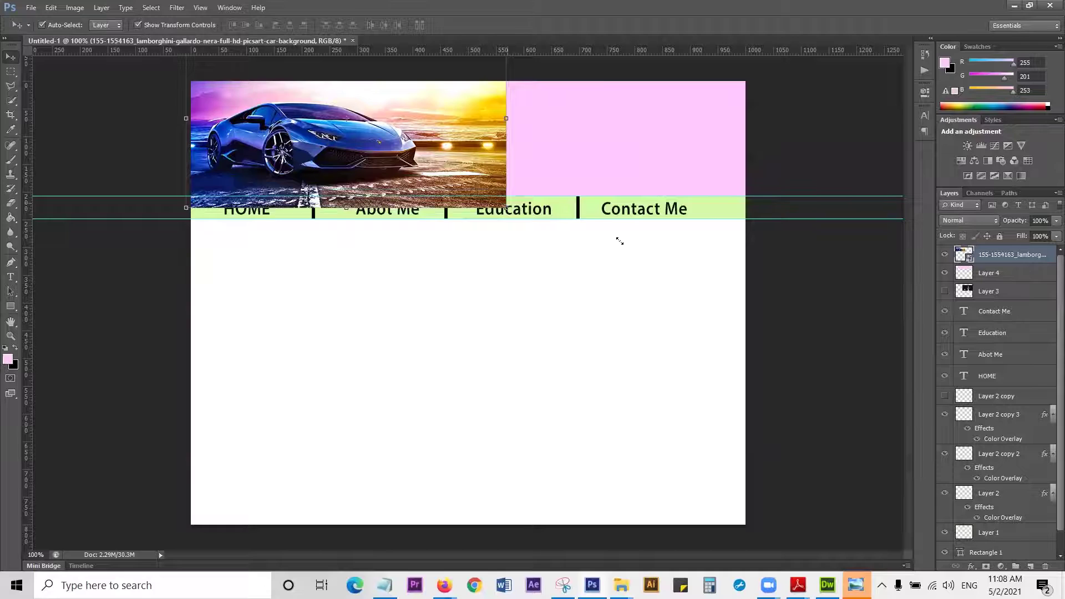
drag(620, 241, 618, 238)
drag(584, 204, 715, 165)
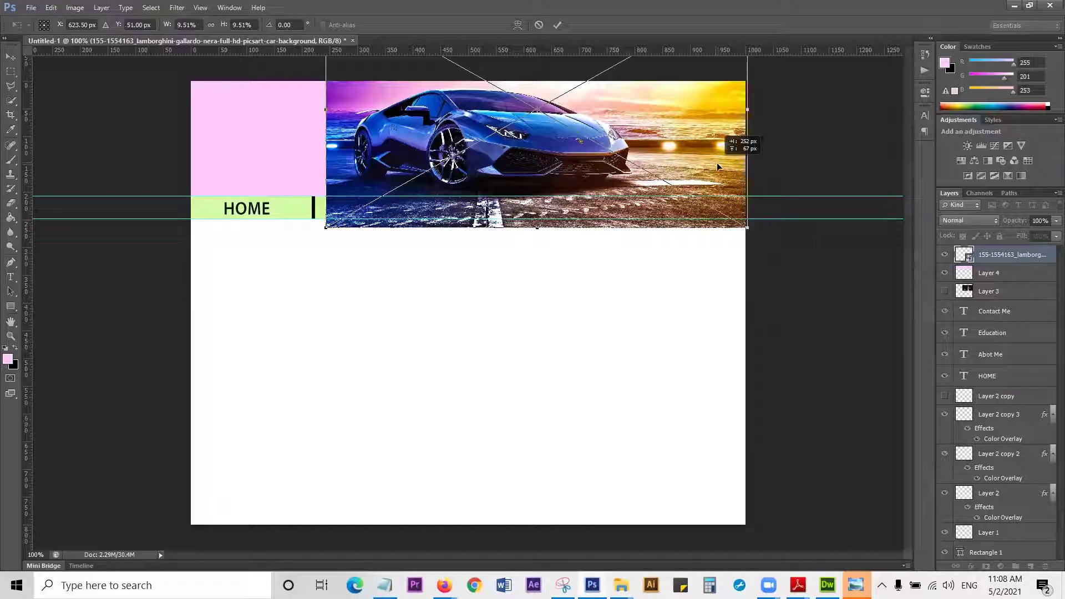
drag(717, 162, 721, 164)
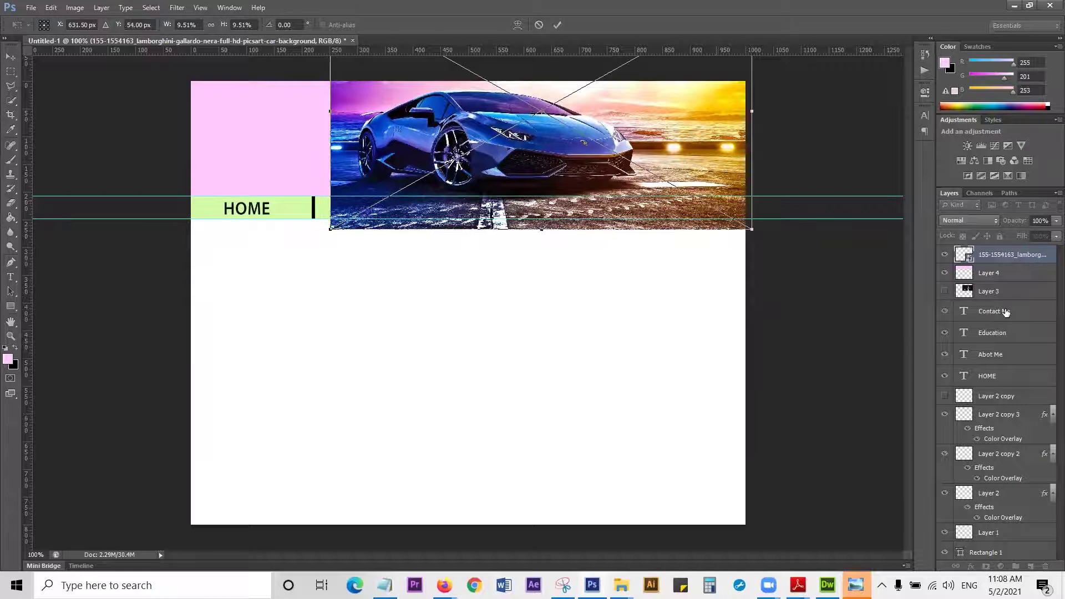
key(Return)
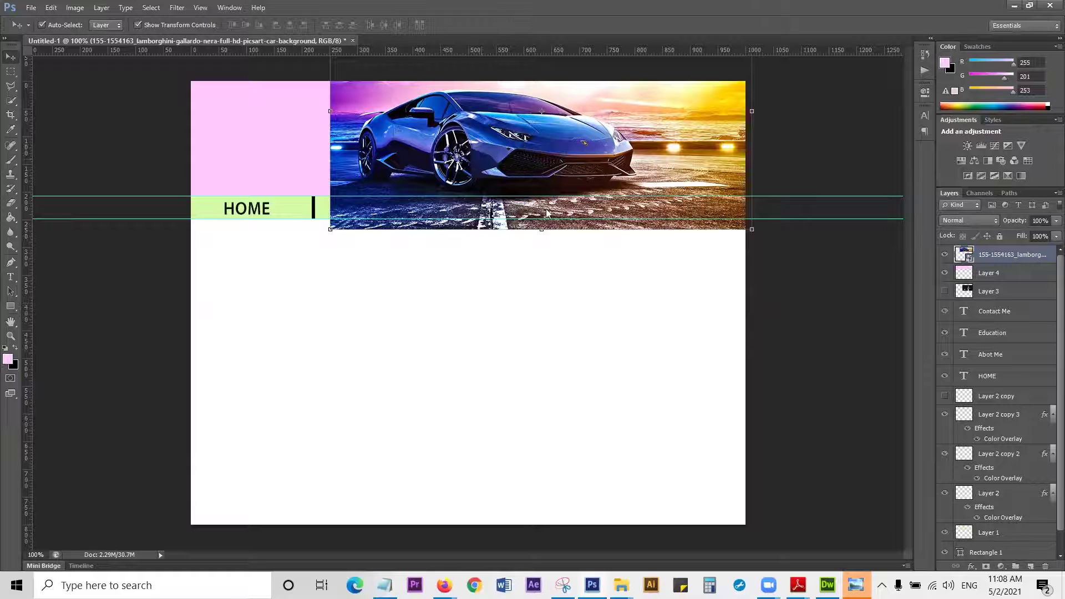
Step: Flip the blue car image horizontally
right_click(527, 145)
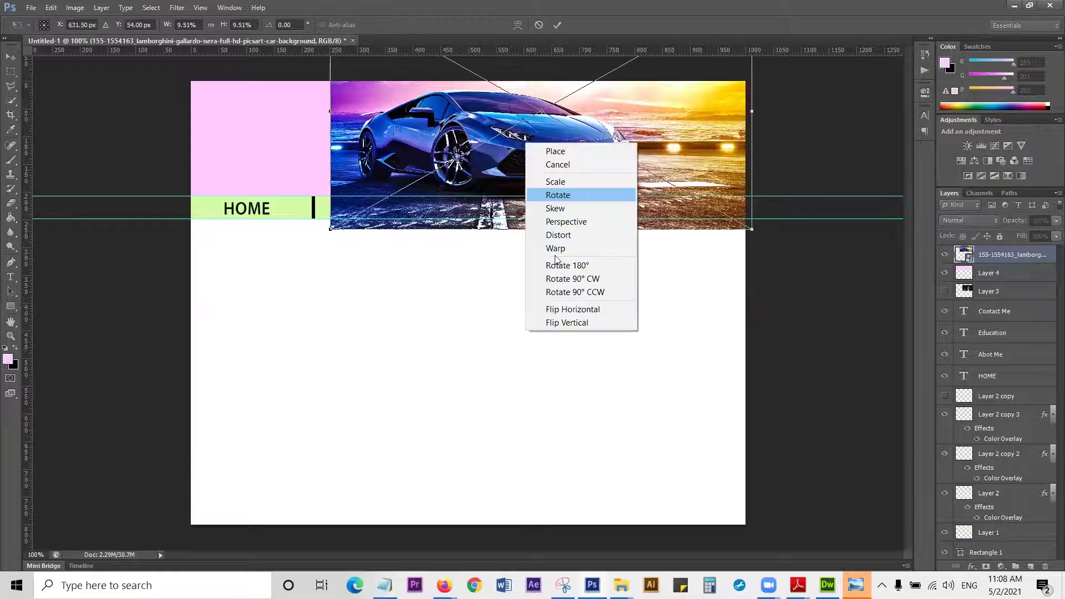
click(565, 309)
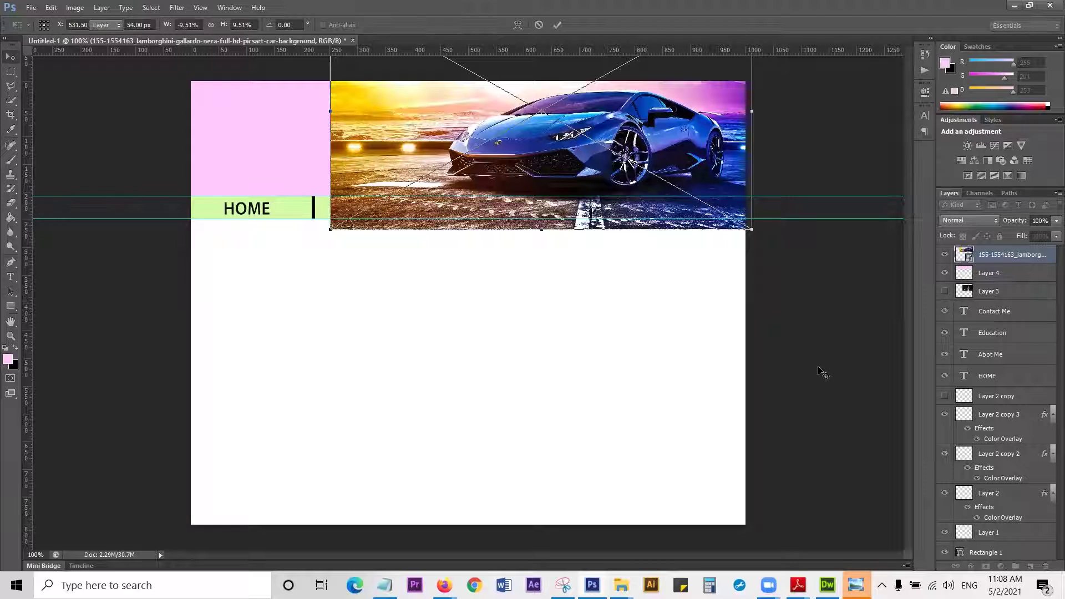
key(Return)
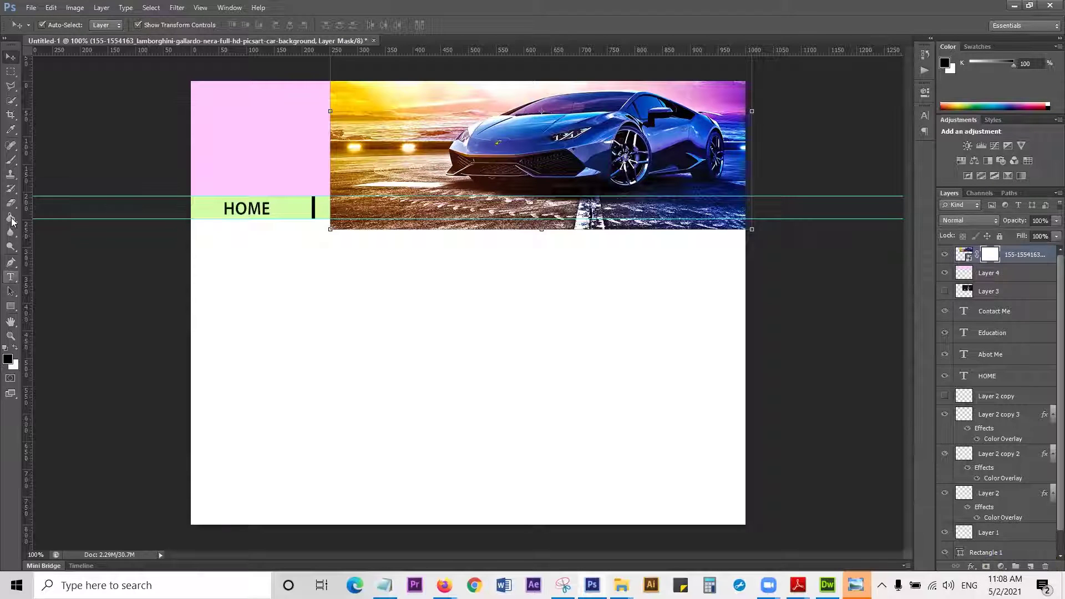
Step: Add a layer mask to the car image and draw a black-to-white gradient on it, fading the image's left edge into the pink
drag(11, 219, 51, 218)
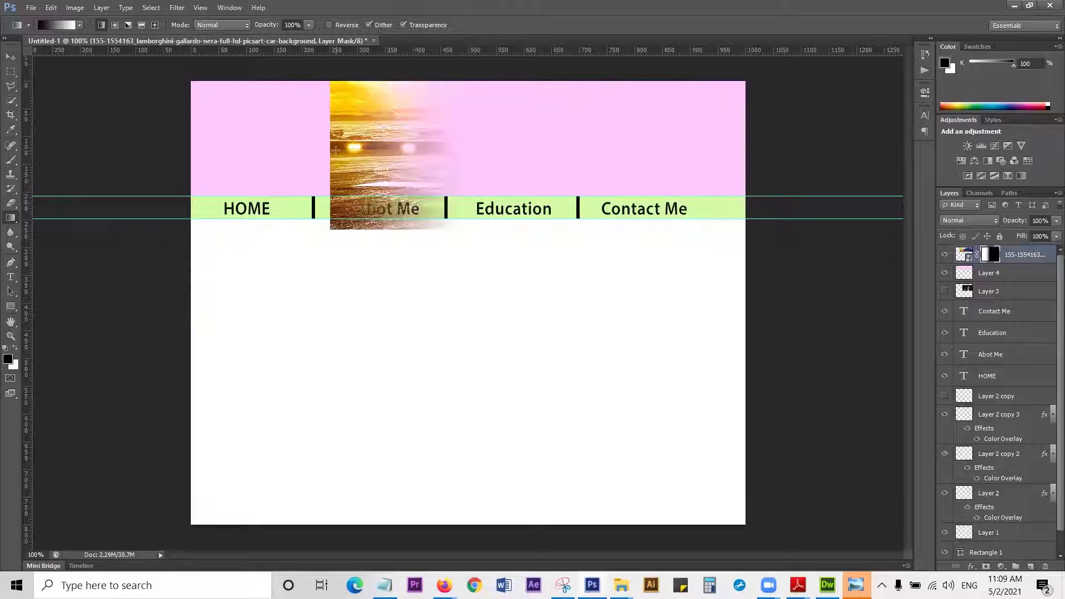
key(ctrl+z)
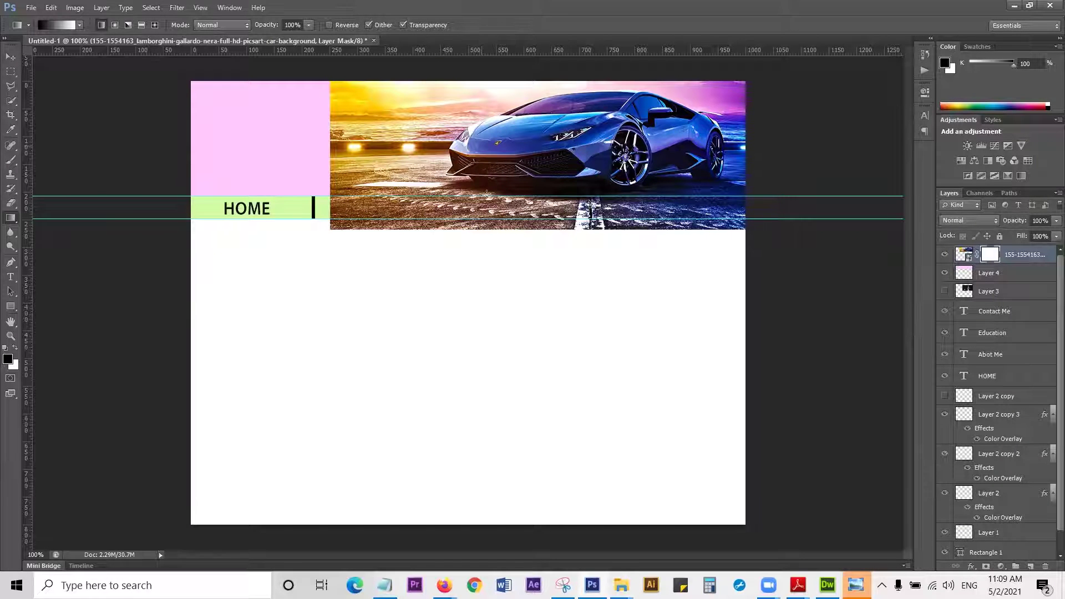
key(ctrl+z)
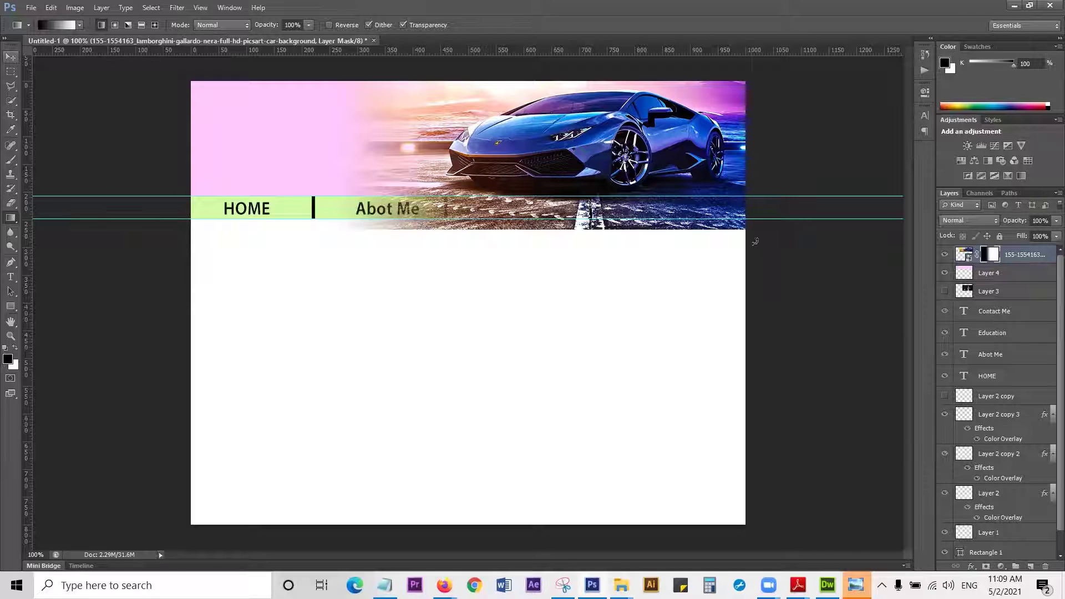
key(v)
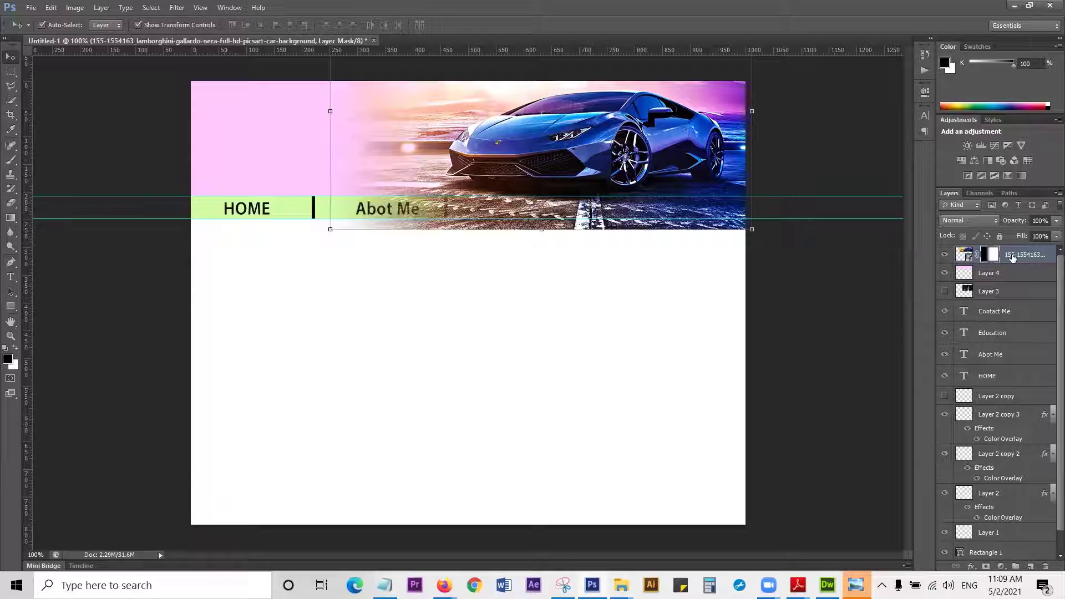
Step: On the car image's mask, select the strip below the header that overlaps the navigation bar and fill it with black
click(965, 255)
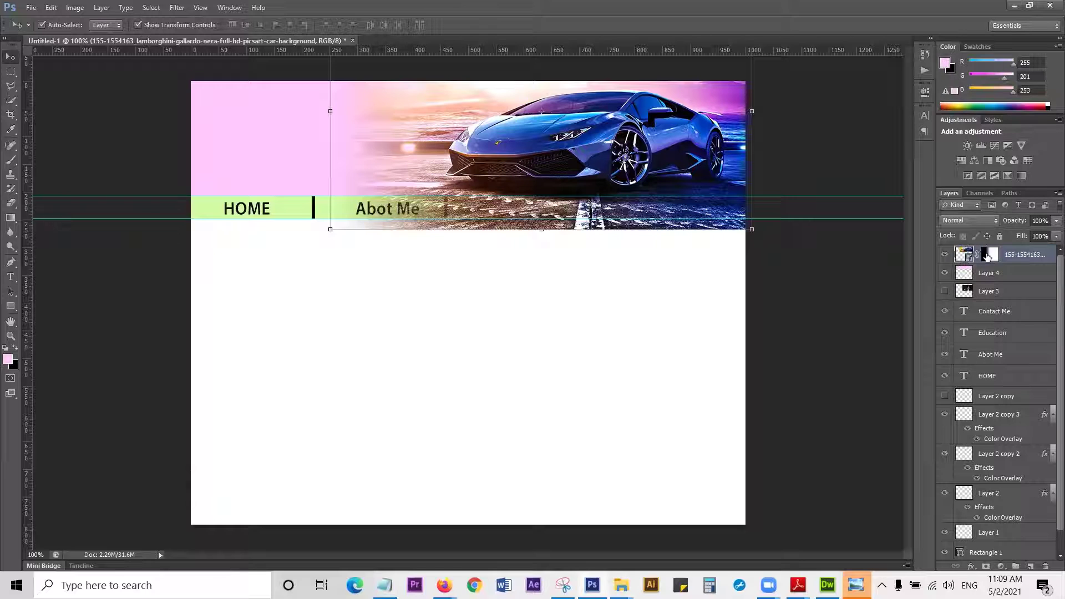
click(987, 255)
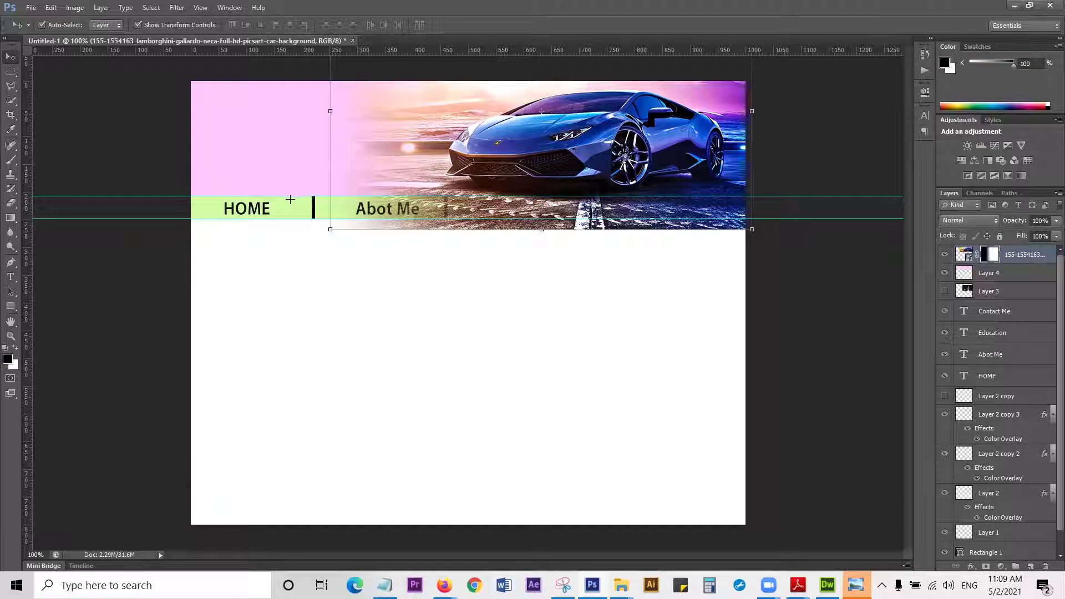
key(m)
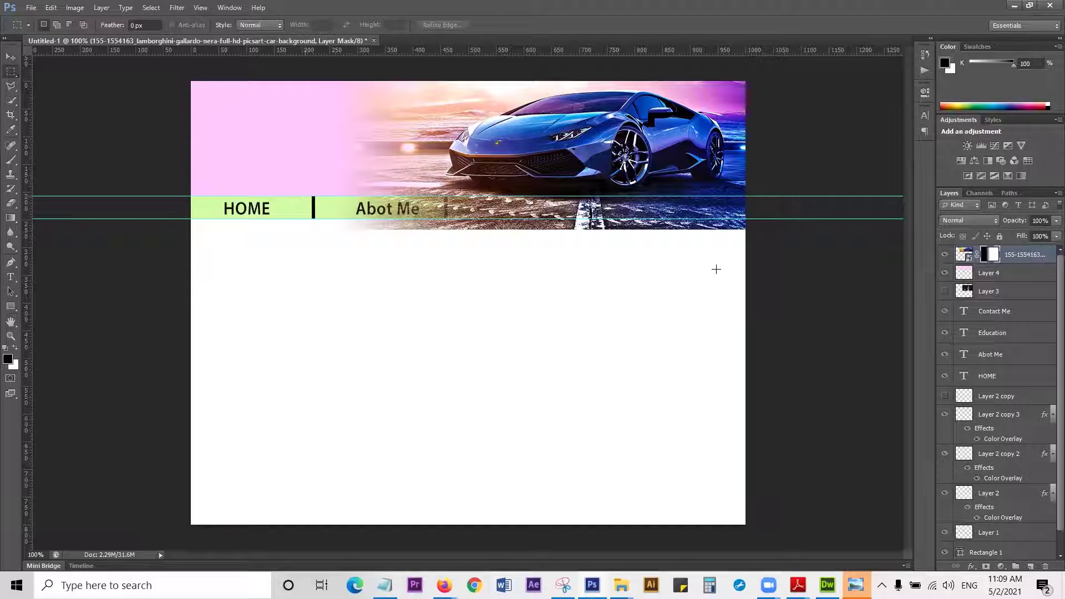
drag(760, 274, 305, 197)
key(ctrl+d)
key(ctrl+z)
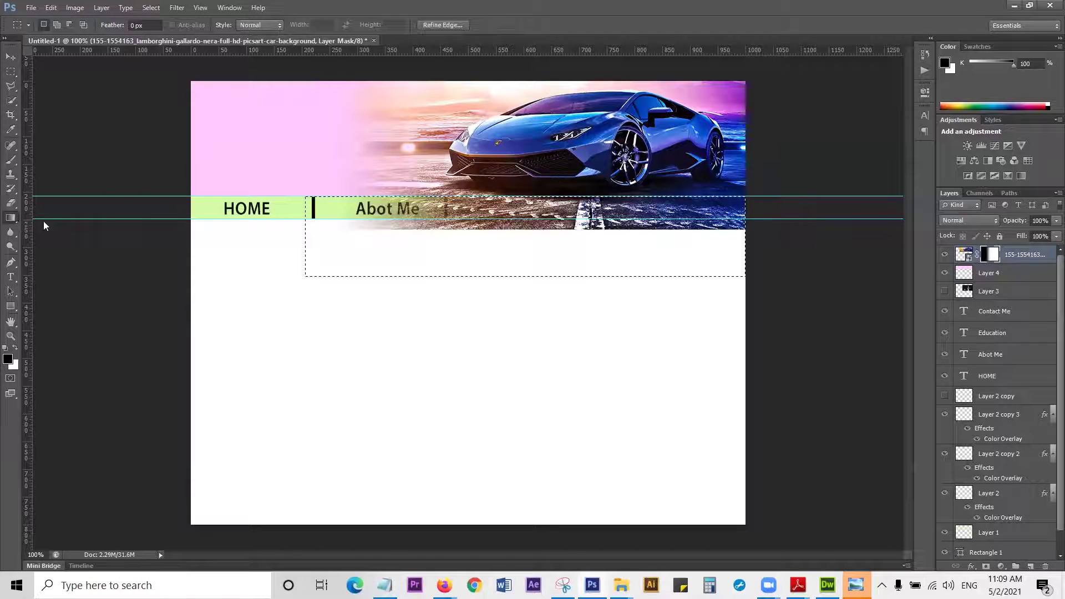
click(11, 218)
click(69, 226)
click(573, 209)
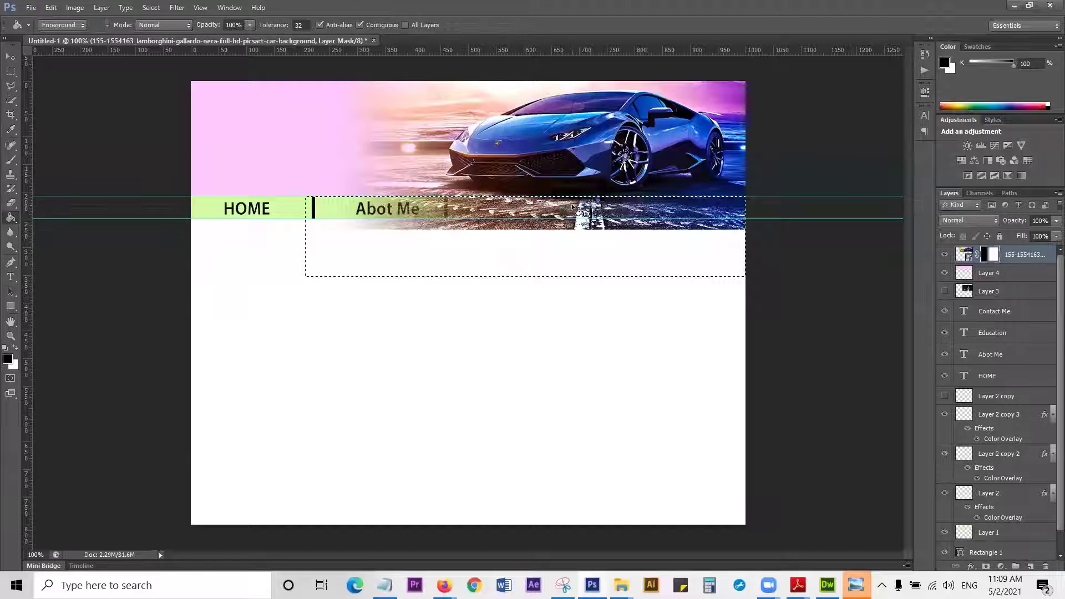
click(440, 212)
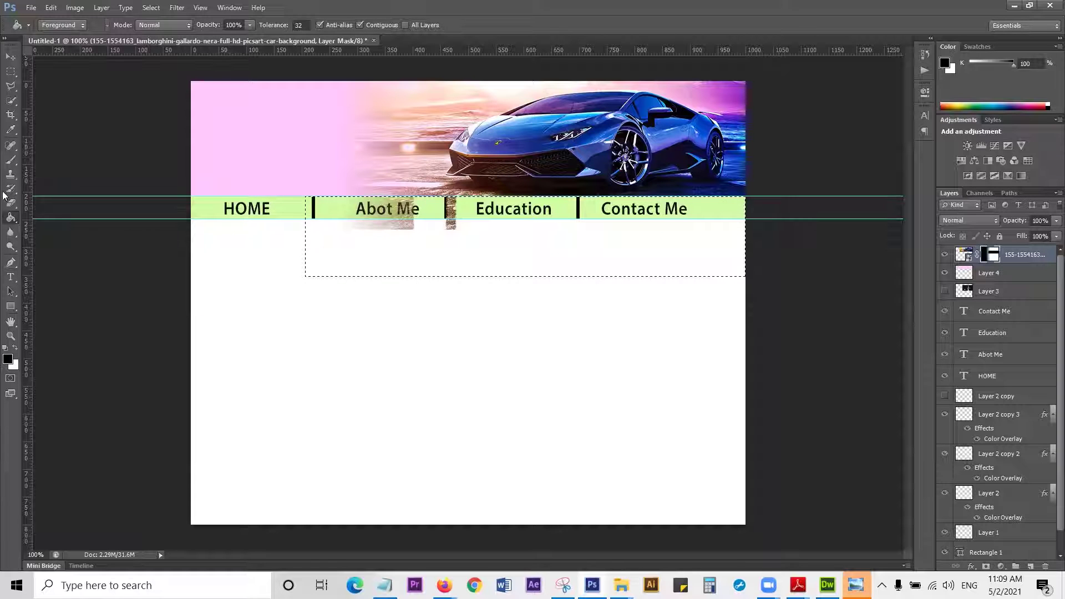
Step: Brush black over the remaining car image patches on the navigation bar in the mask and deselect everything
click(10, 163)
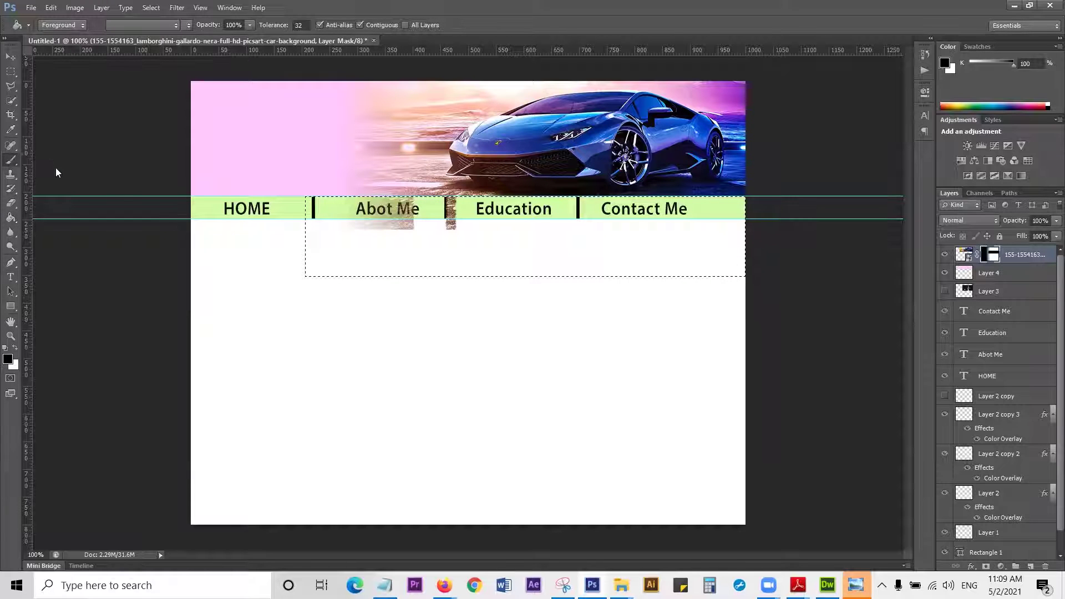
mouse_move(303, 225)
mouse_down()
mouse_move(713, 226)
mouse_move(749, 269)
mouse_move(340, 292)
mouse_up()
click(10, 57)
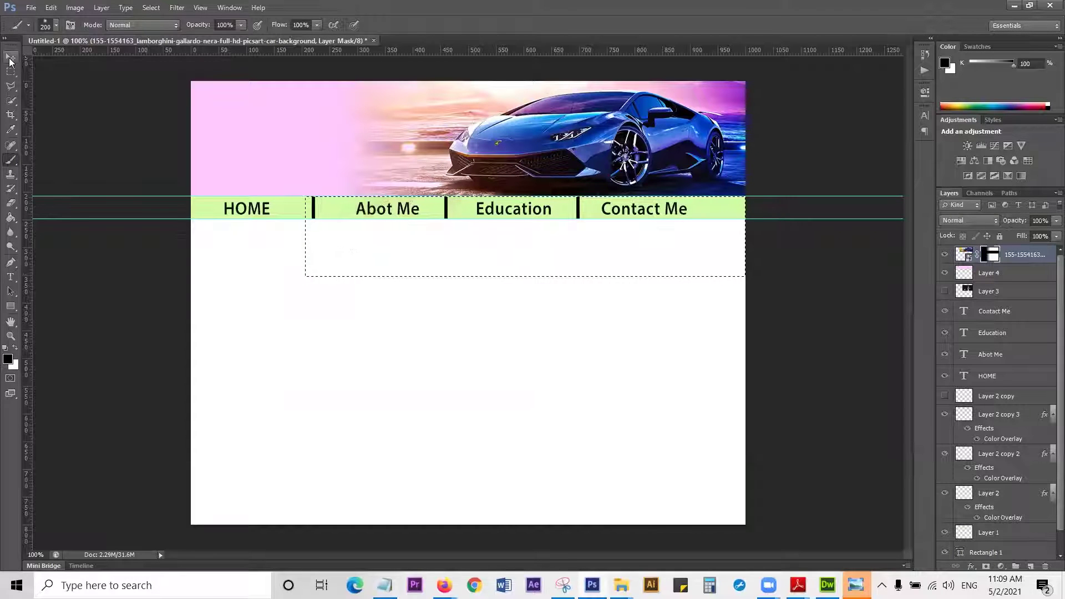
click(813, 268)
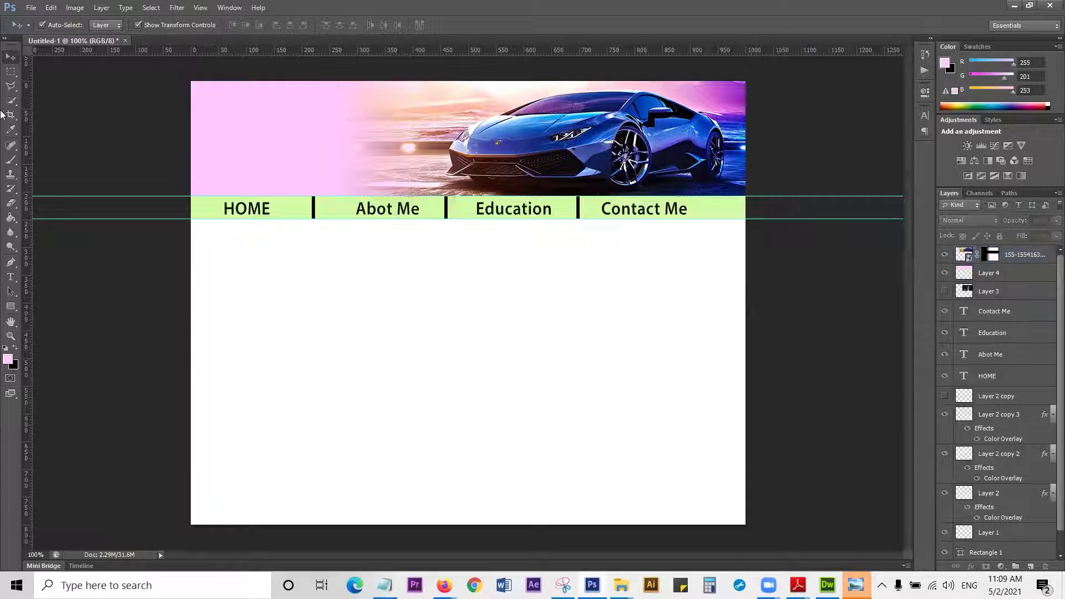
Step: Add the two-line title text "Jaith Online" in the pink part of the header
click(10, 277)
key(t)
click(265, 133)
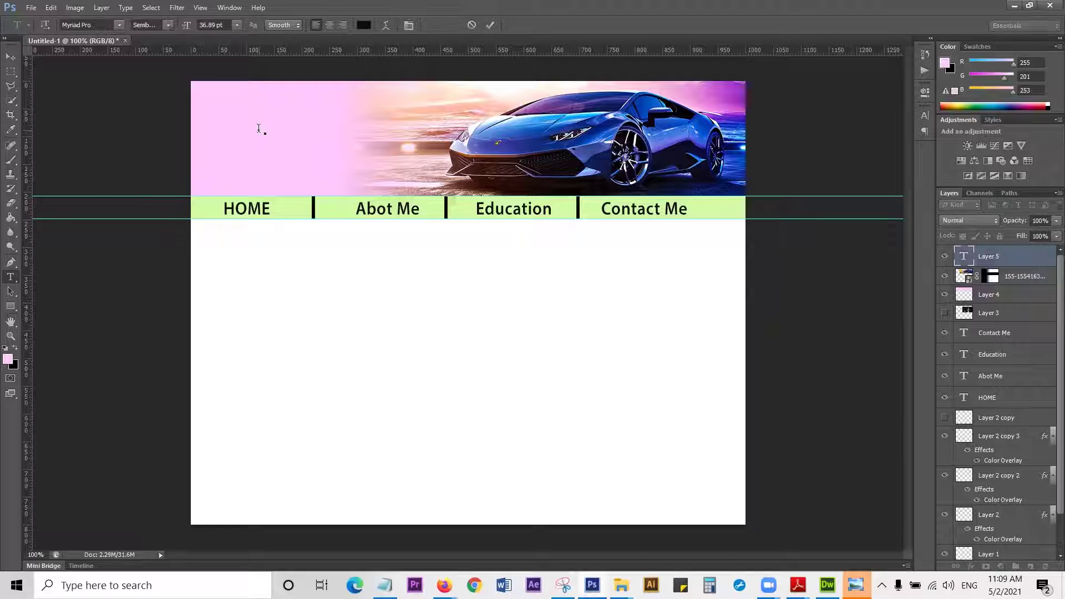
text(Jaith)
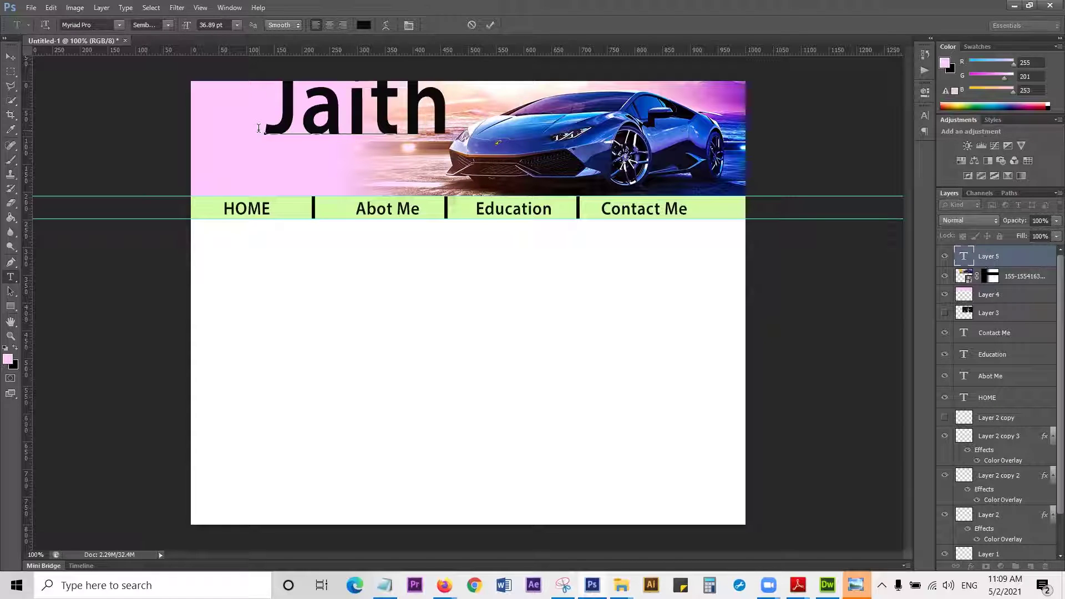
key(Return)
text(Online)
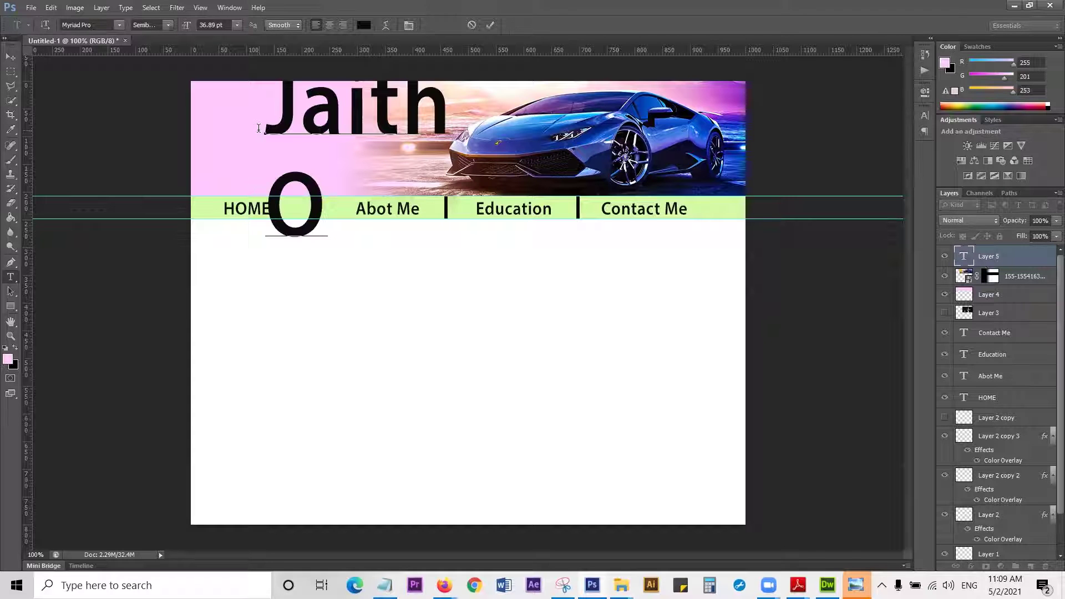
key(ctrl+Return)
key(v)
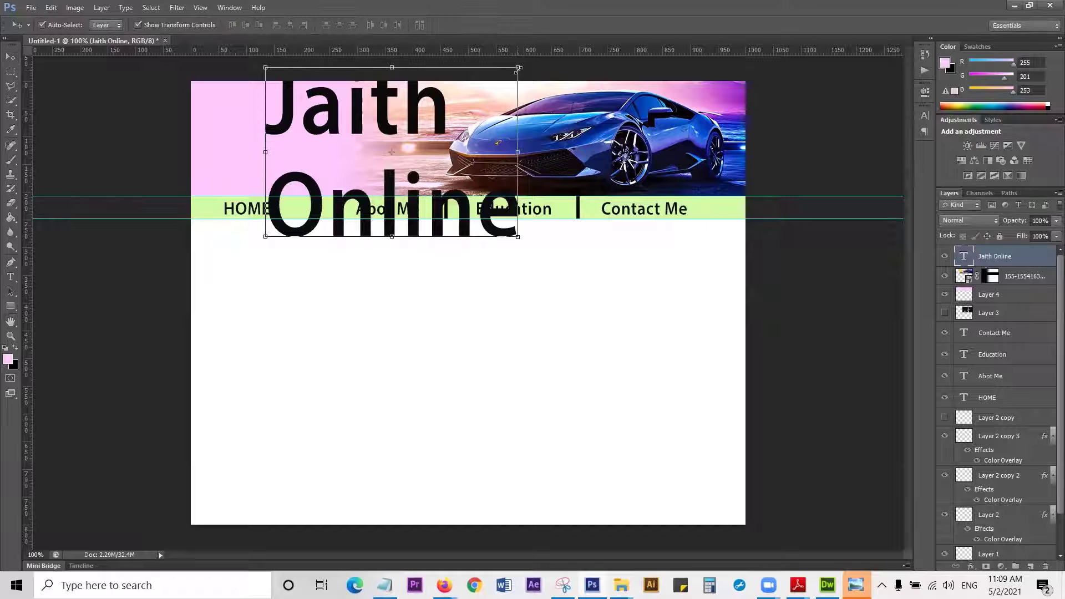
Step: Shrink the title text to about 29% and place it in the pink area beside the car
drag(518, 69, 518, 68)
drag(444, 121, 444, 121)
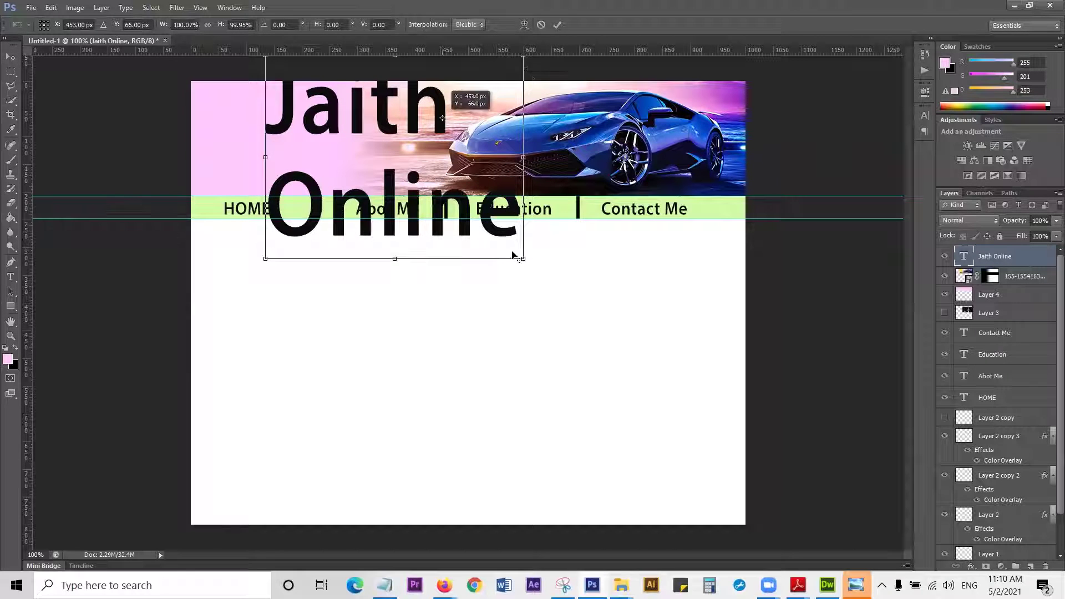
drag(461, 193, 241, 125)
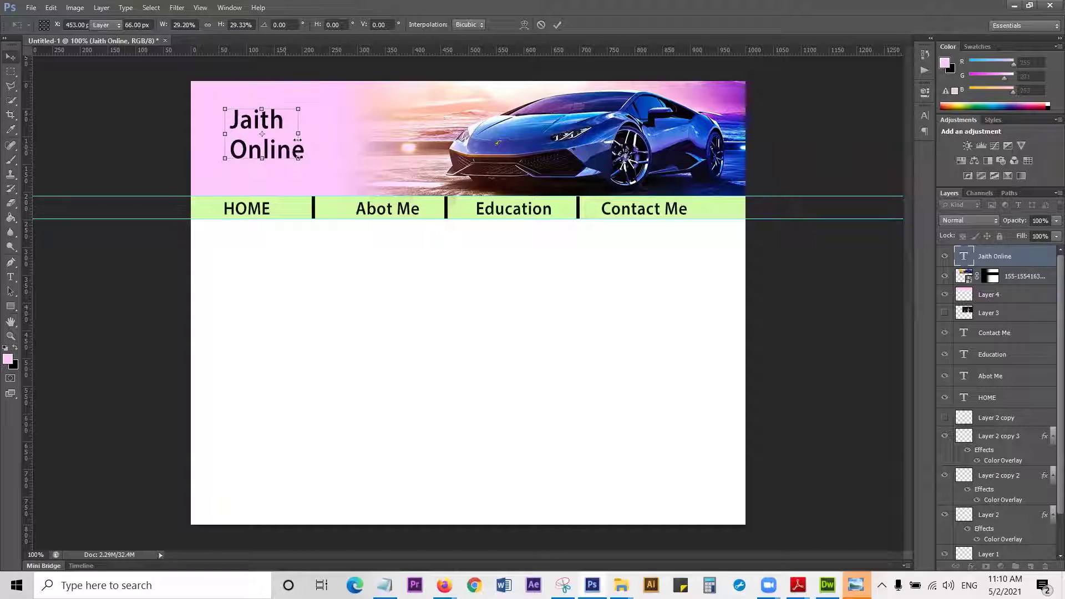
key(Return)
Step: Delete the second line, "Online", from the title text
key(t)
click(236, 146)
key(Escape)
key(Return)
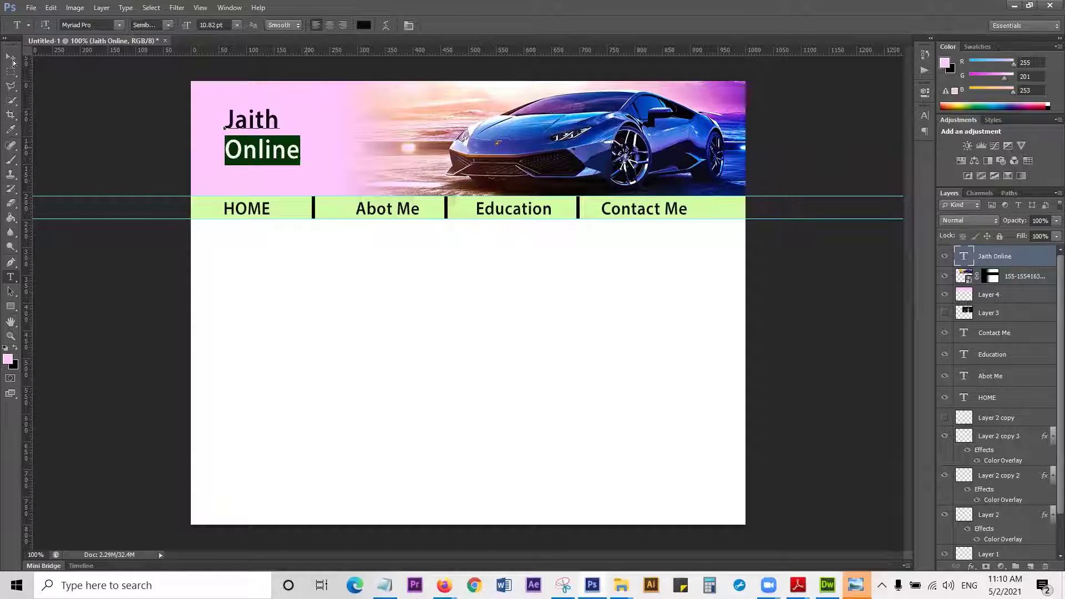
click(13, 59)
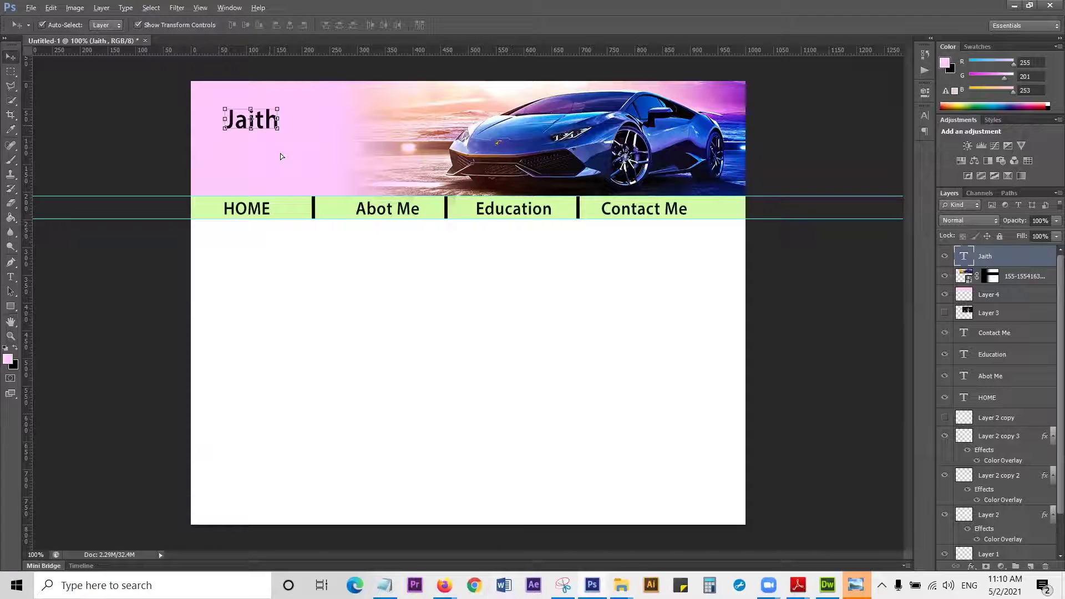
Step: Duplicate the "Jaith" title text directly below the original and replace the copy's text with "Online"
drag(247, 124, 244, 153)
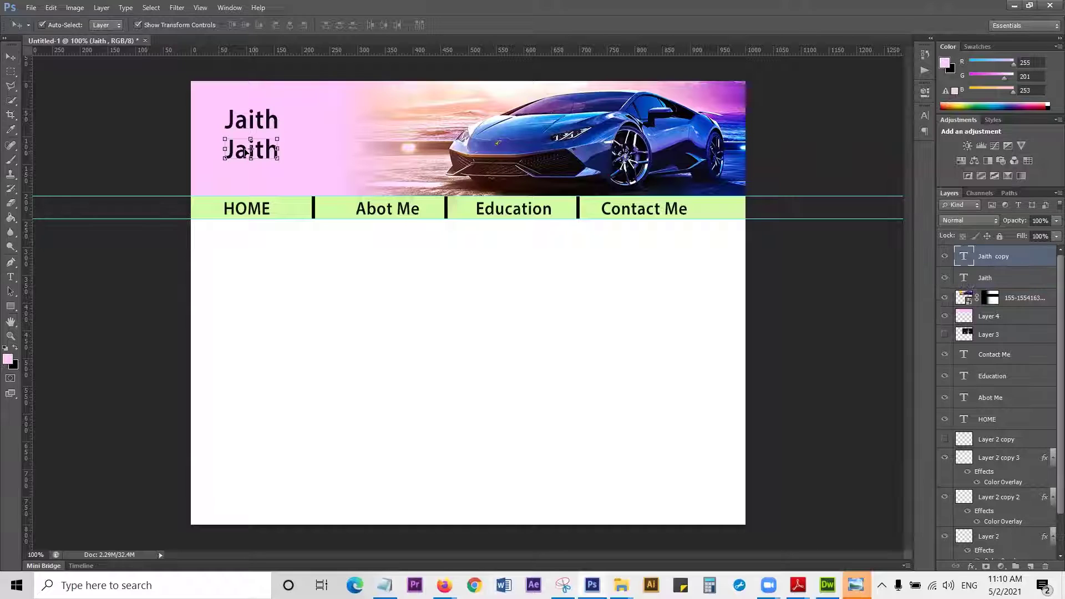
key(t)
click(234, 149)
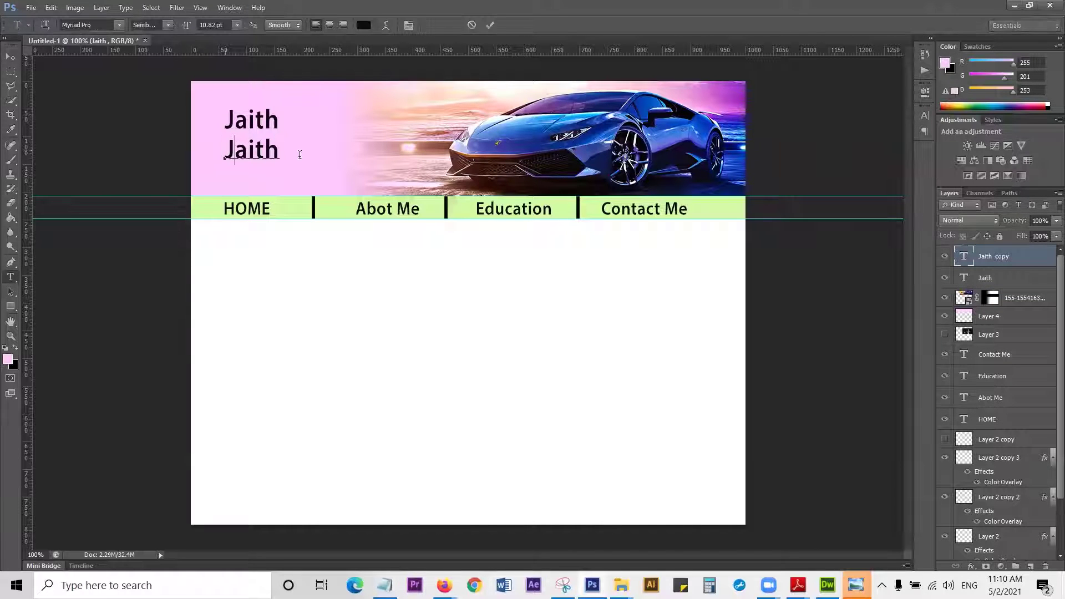
key(Left)
key(shift+Right)
key(shift+Right)
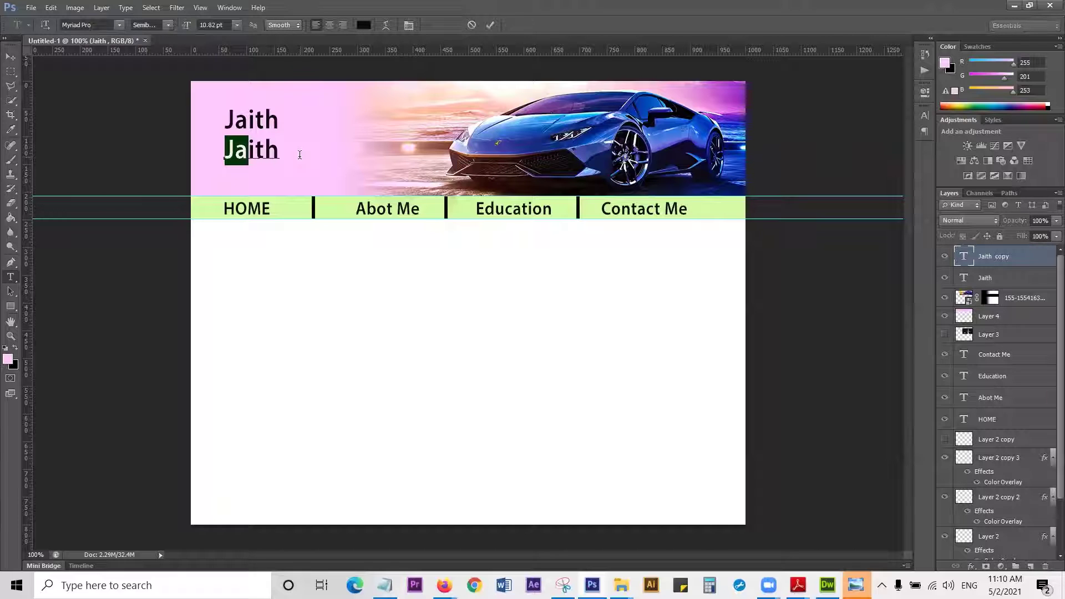
key(Return)
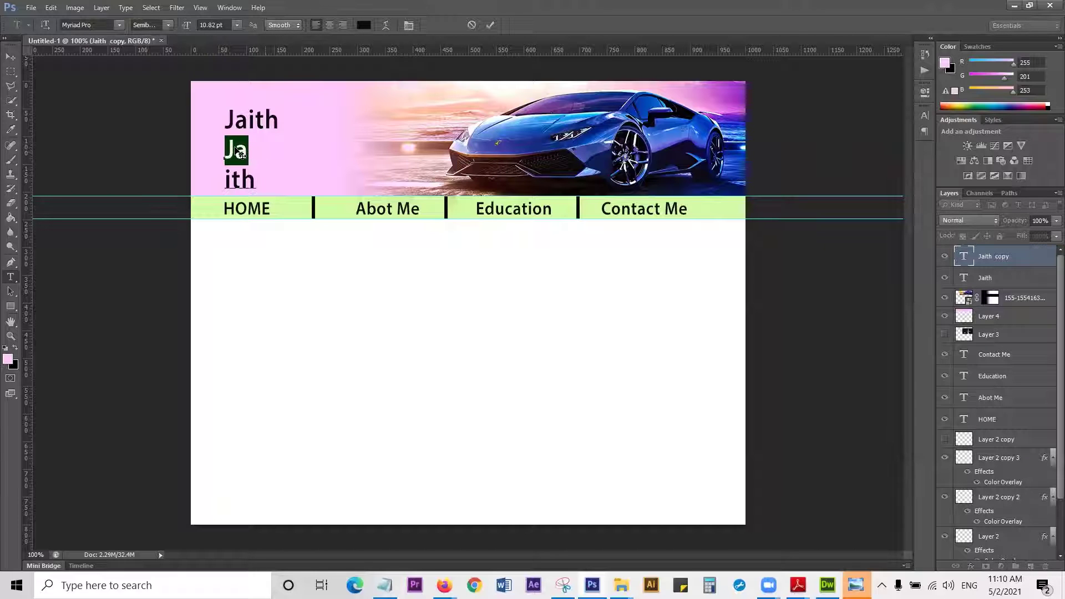
click(234, 148)
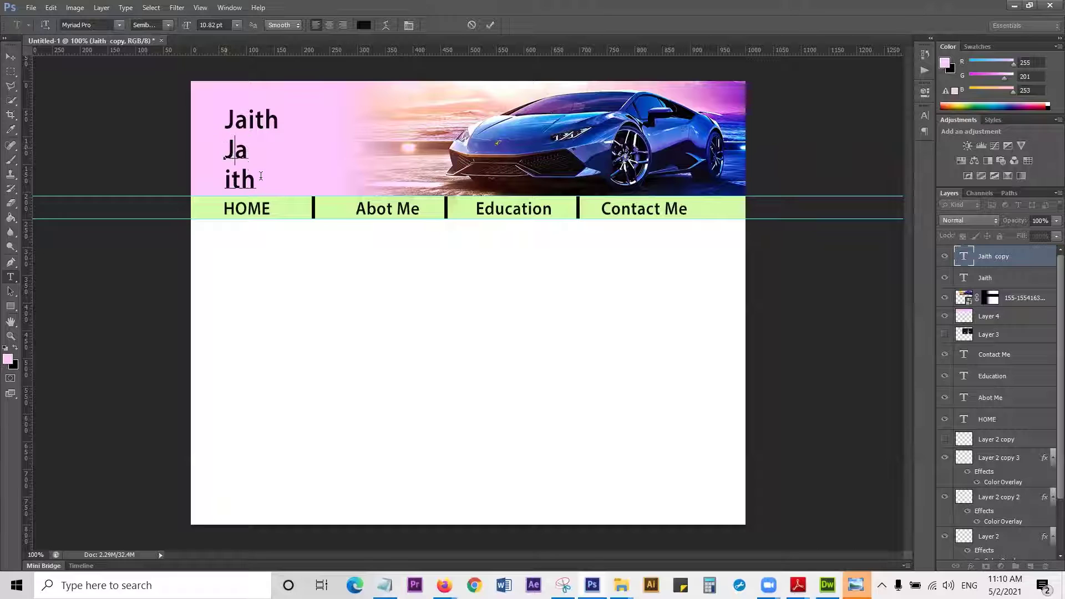
key(ctrl+a)
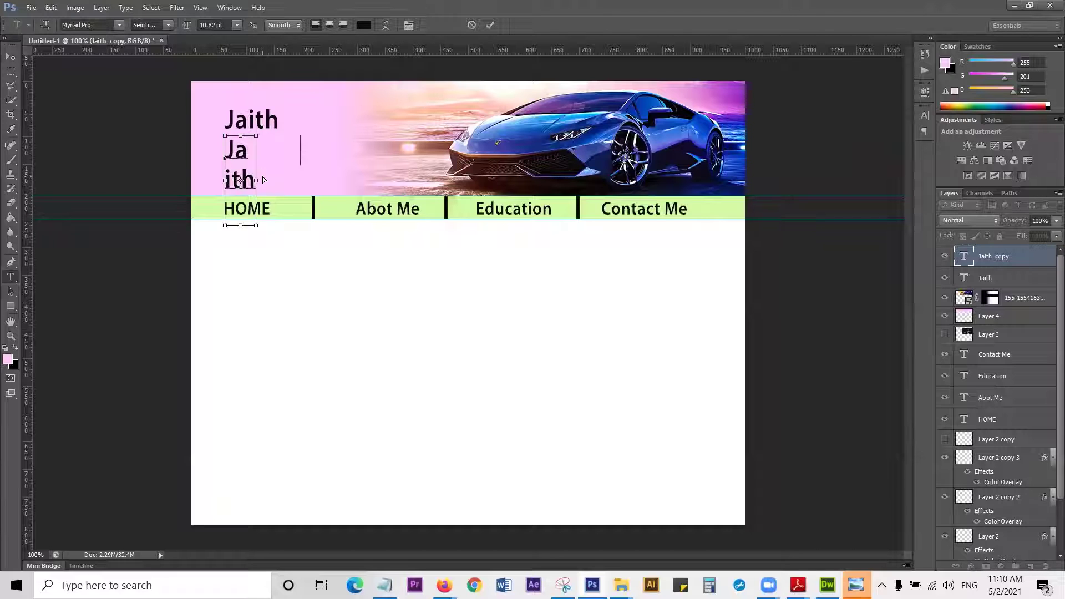
text(Online)
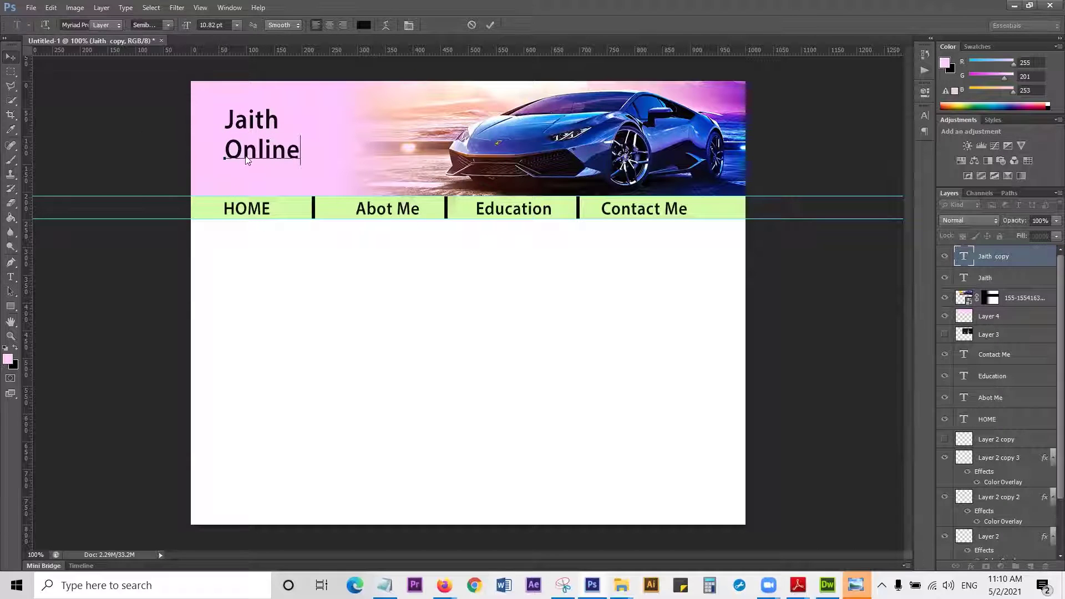
key(ctrl+Return)
Step: Shrink the "Online" text to about 7.4 pt, offset it below the title, and move "Jaith" down closer to it
drag(300, 136, 274, 144)
key(Return)
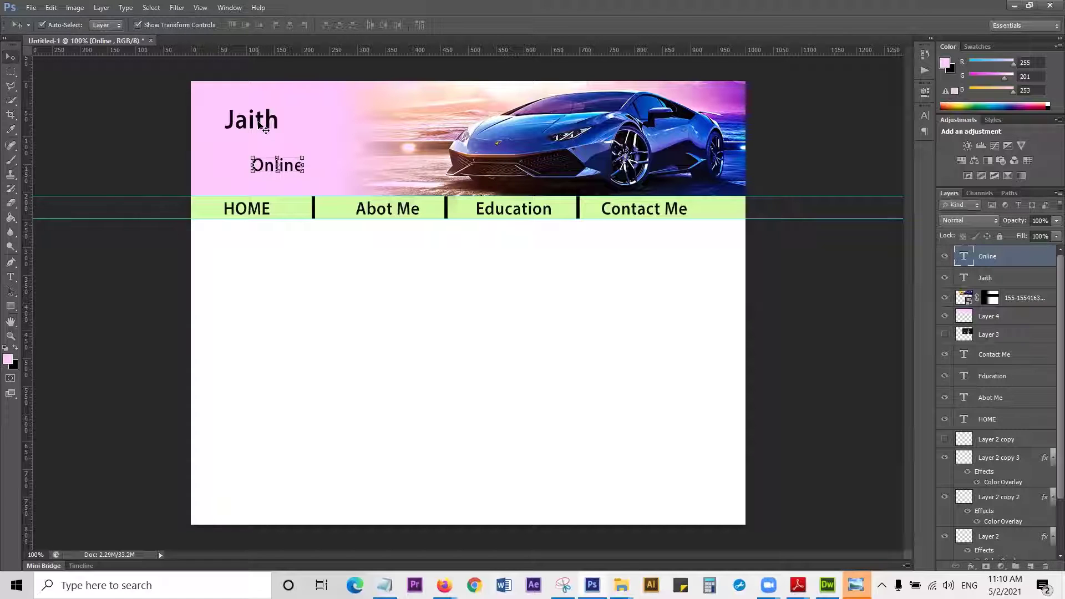
click(256, 120)
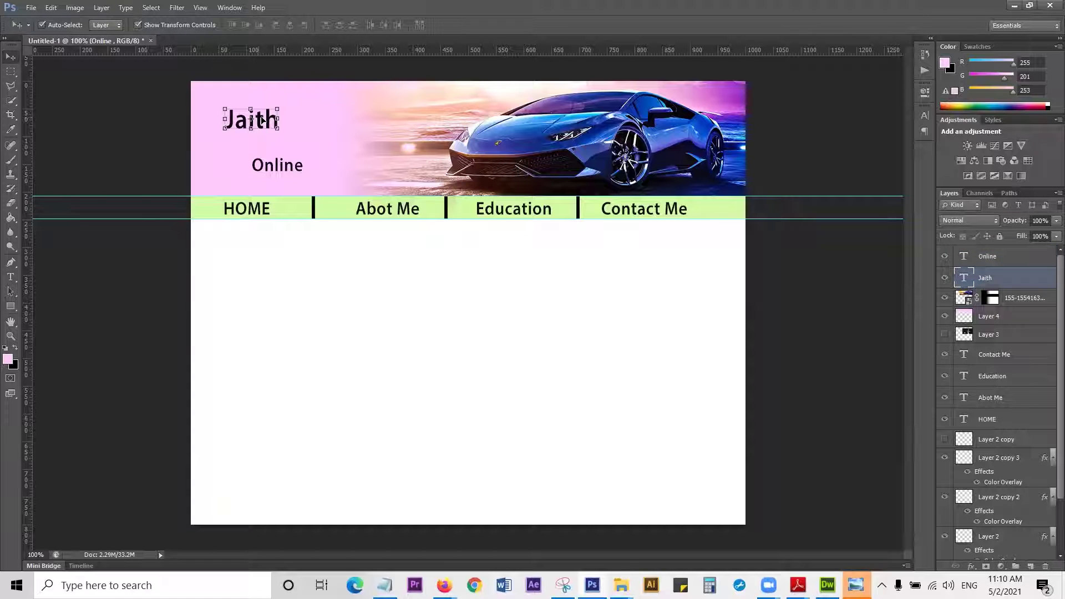
drag(275, 116, 271, 135)
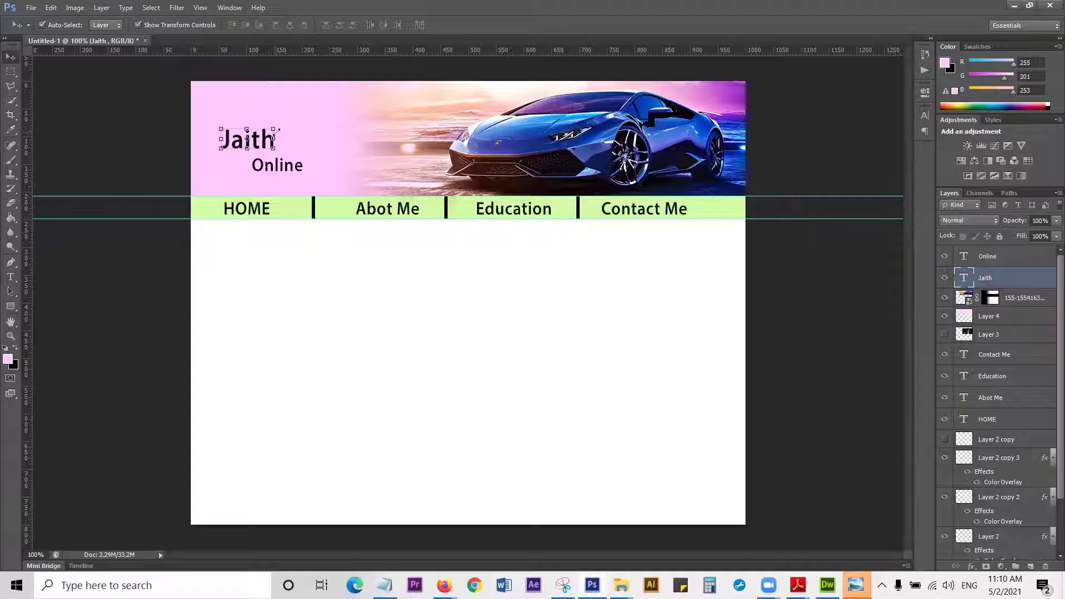
Step: Set the "Jaith" title to the Bold style of Myriad Pro and enlarge it to about 118%
click(925, 116)
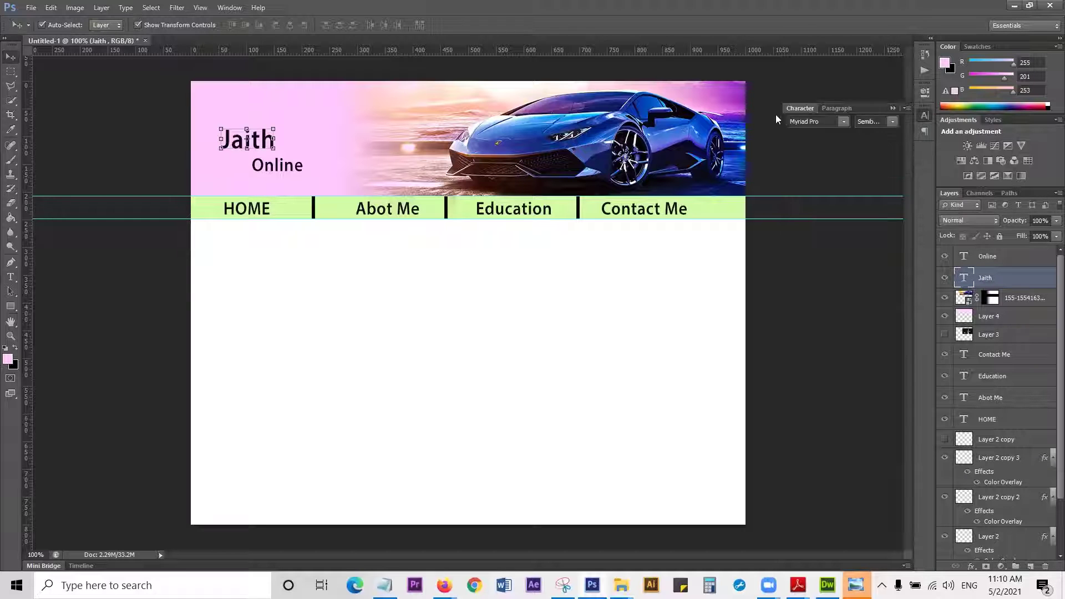
click(823, 121)
click(824, 119)
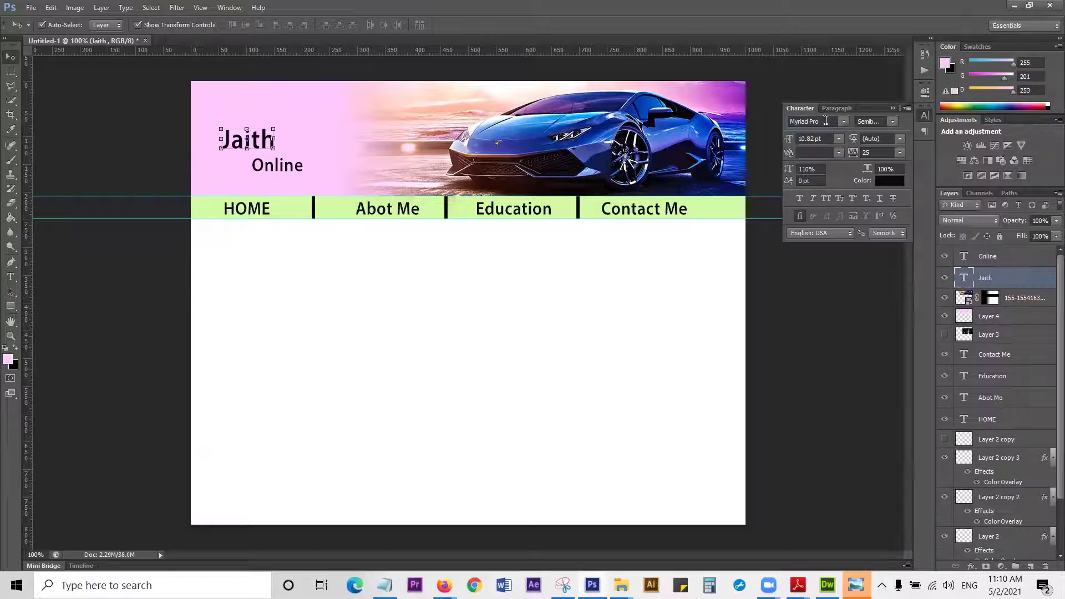
click(889, 120)
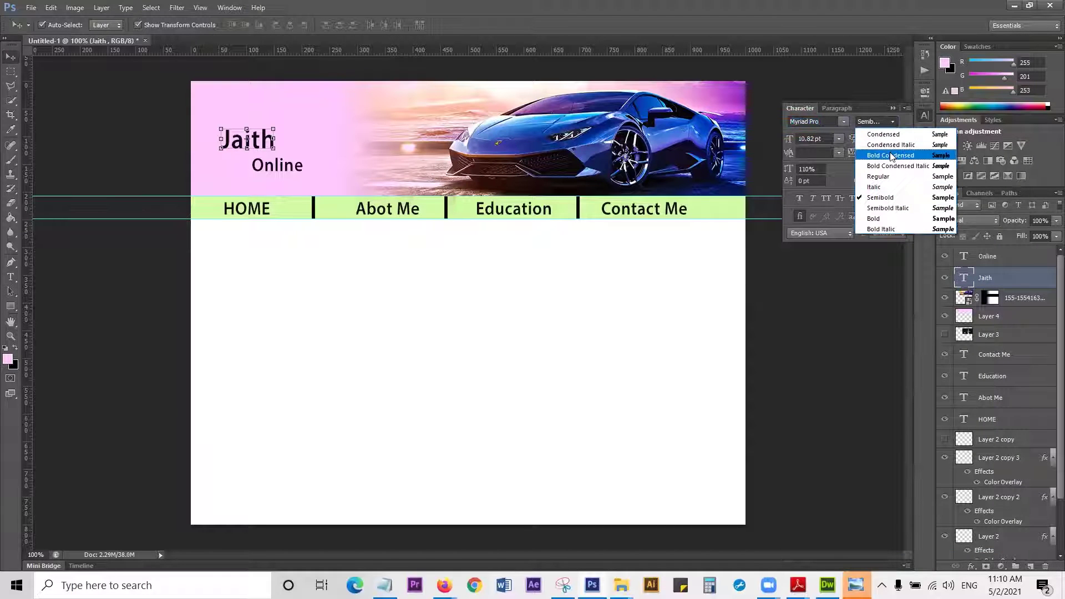
click(880, 218)
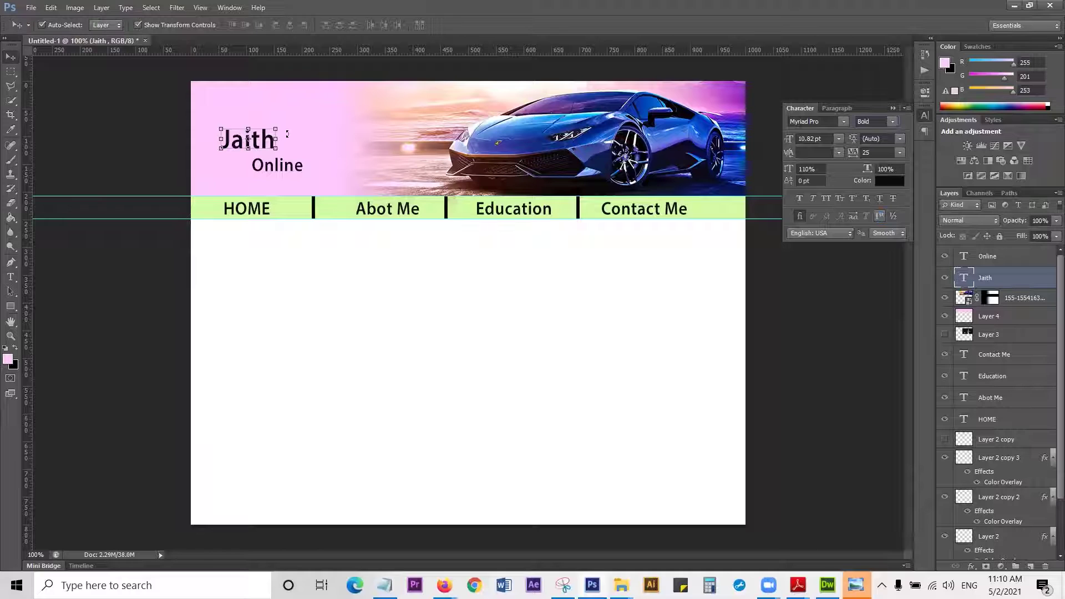
mouse_move(276, 129)
mouse_down()
mouse_move(291, 117)
mouse_move(280, 136)
mouse_up()
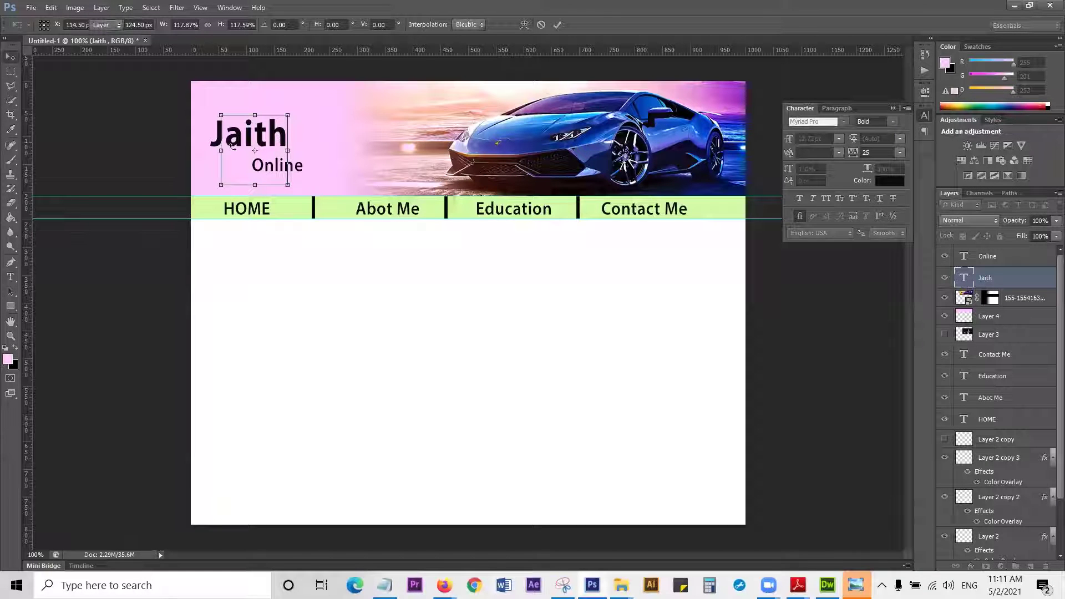
key(Return)
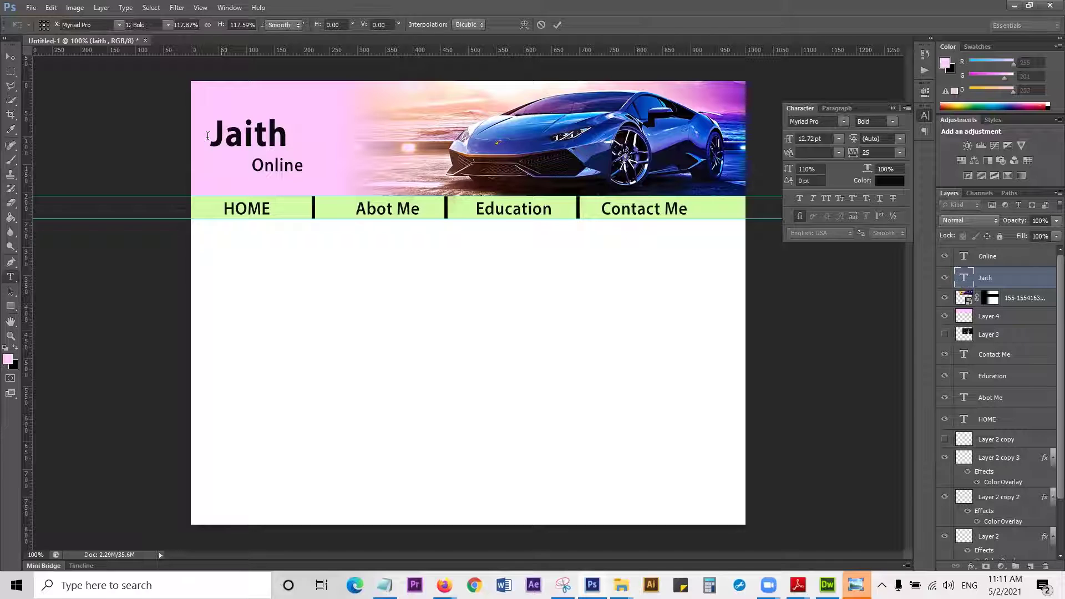
Step: Enlarge only the initial "J" of the title to 19.72 pt and shift the title by about 5 px
click(207, 136)
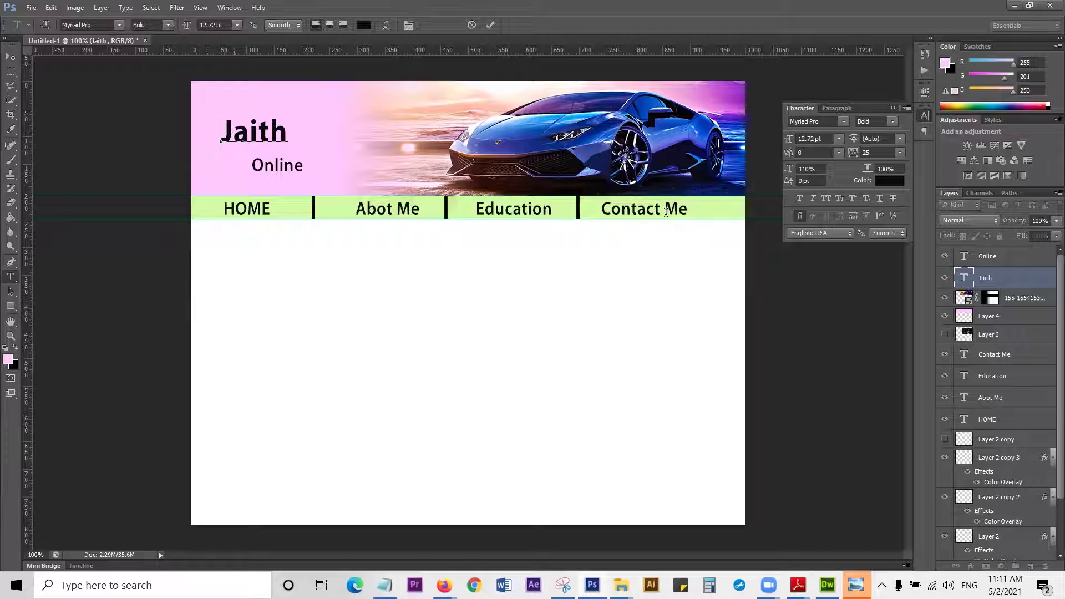
key(shift+Right)
drag(792, 139, 796, 139)
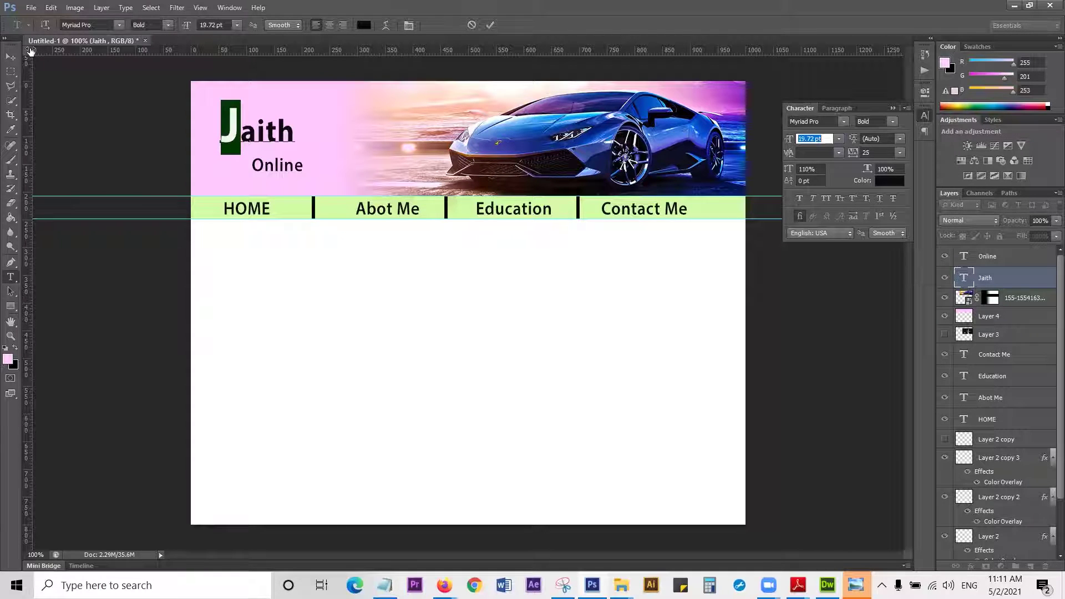
click(12, 60)
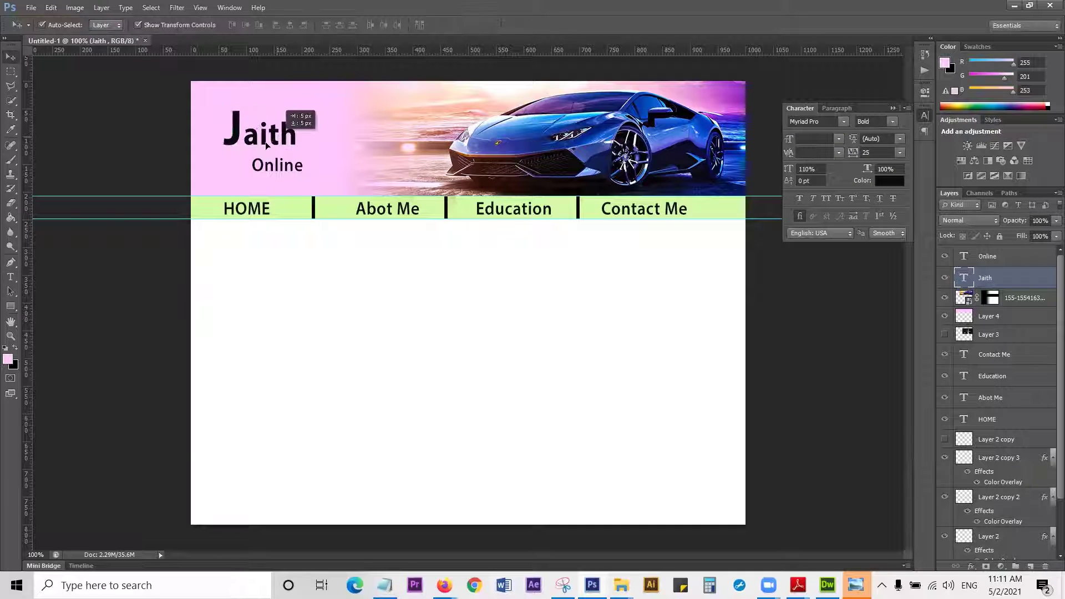
drag(234, 136, 237, 138)
Step: Format the initial "J" with 20 pt leading, 118% vertical scale, -6 pt baseline shift and 21.72 pt size
double_click(259, 128)
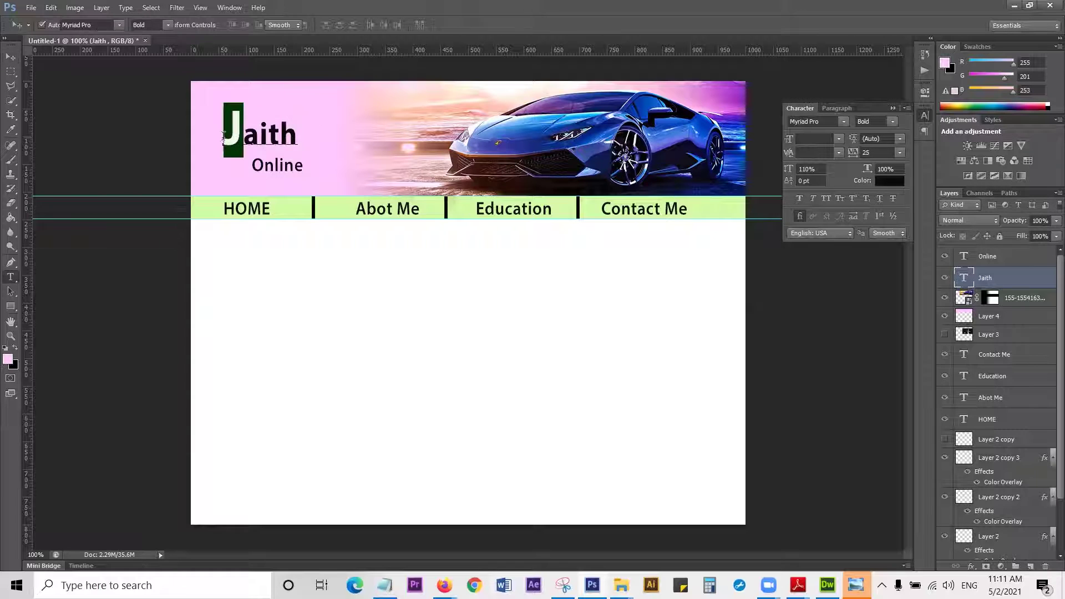
click(866, 139)
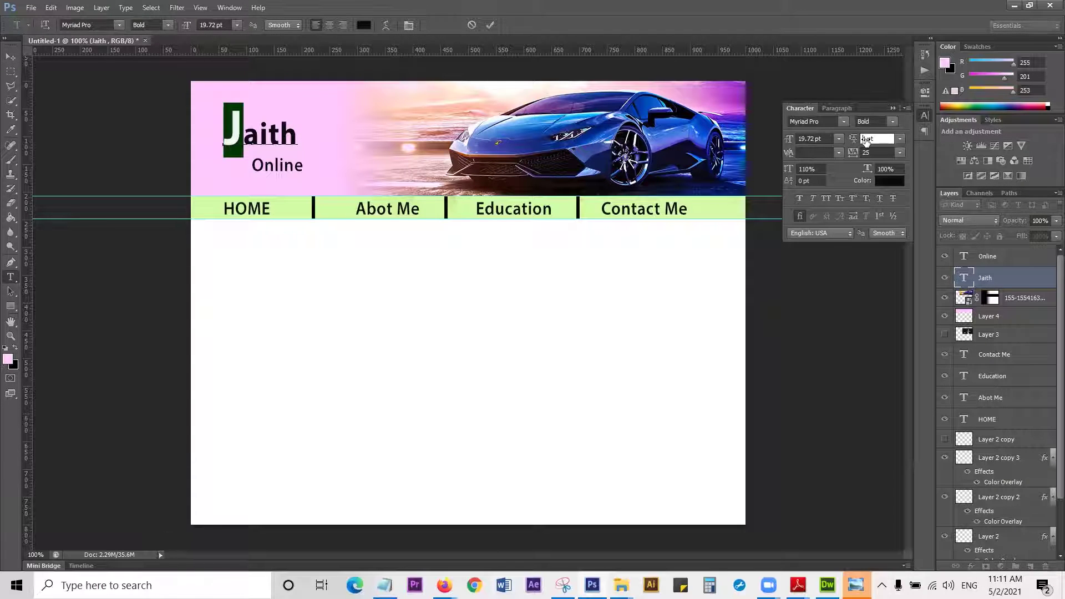
text(20)
key(Return)
drag(789, 169, 790, 169)
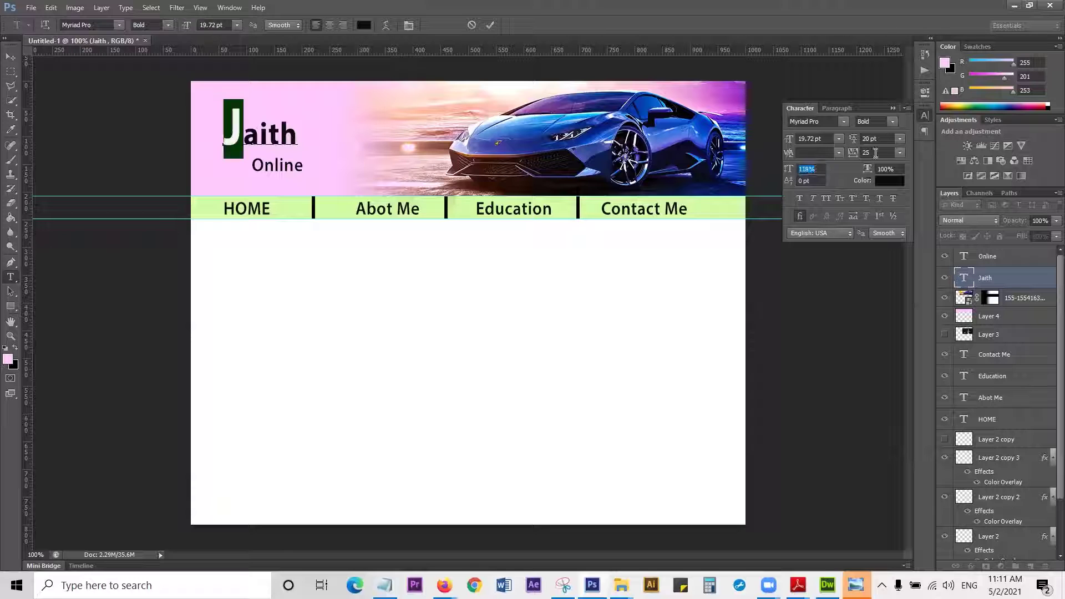
click(896, 140)
drag(797, 181, 781, 188)
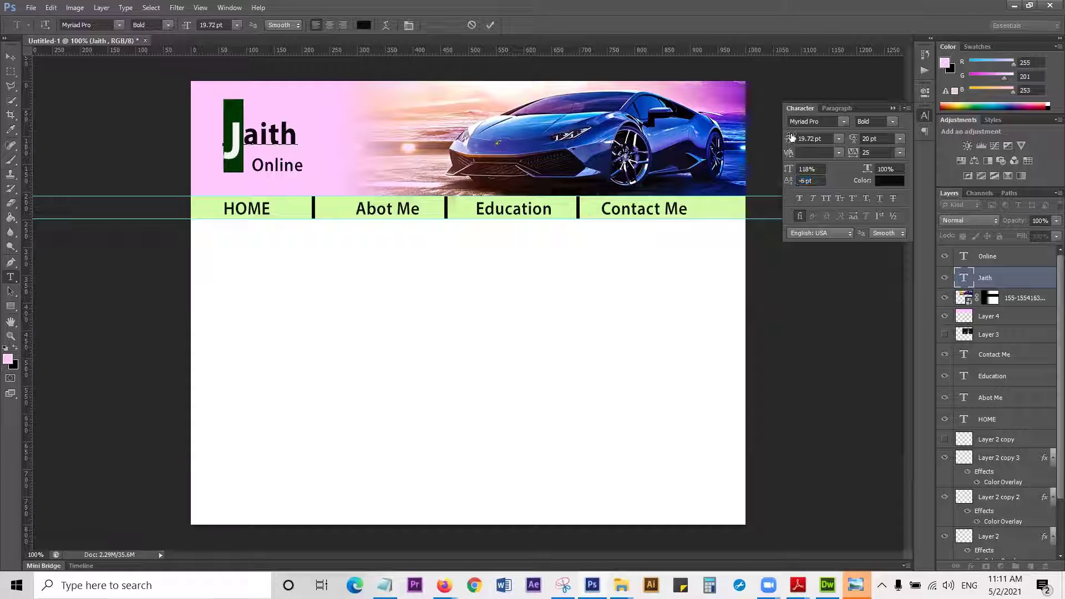
drag(792, 137, 795, 139)
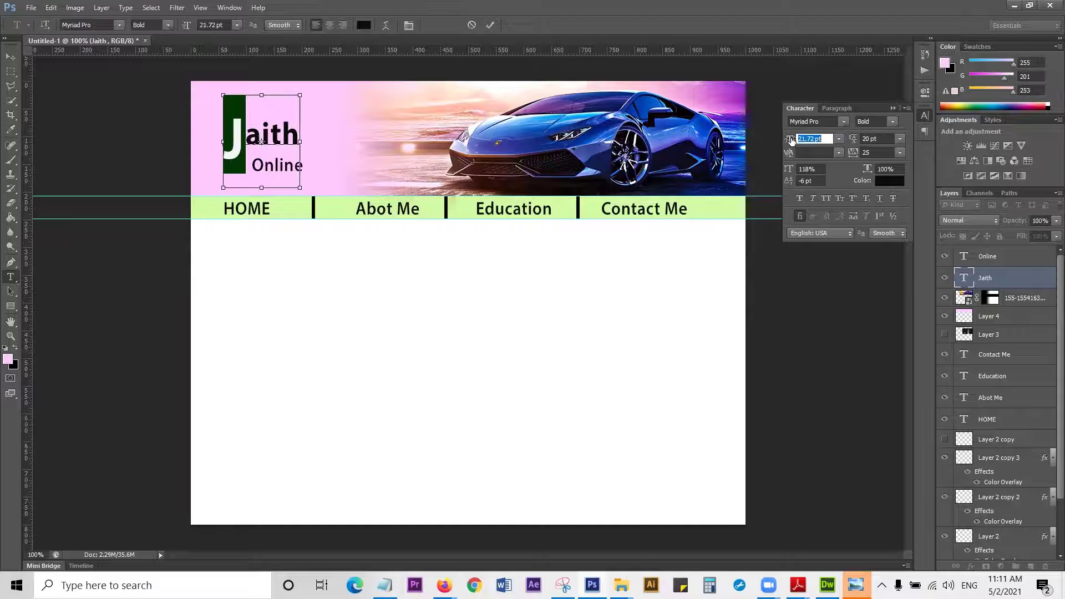
click(14, 58)
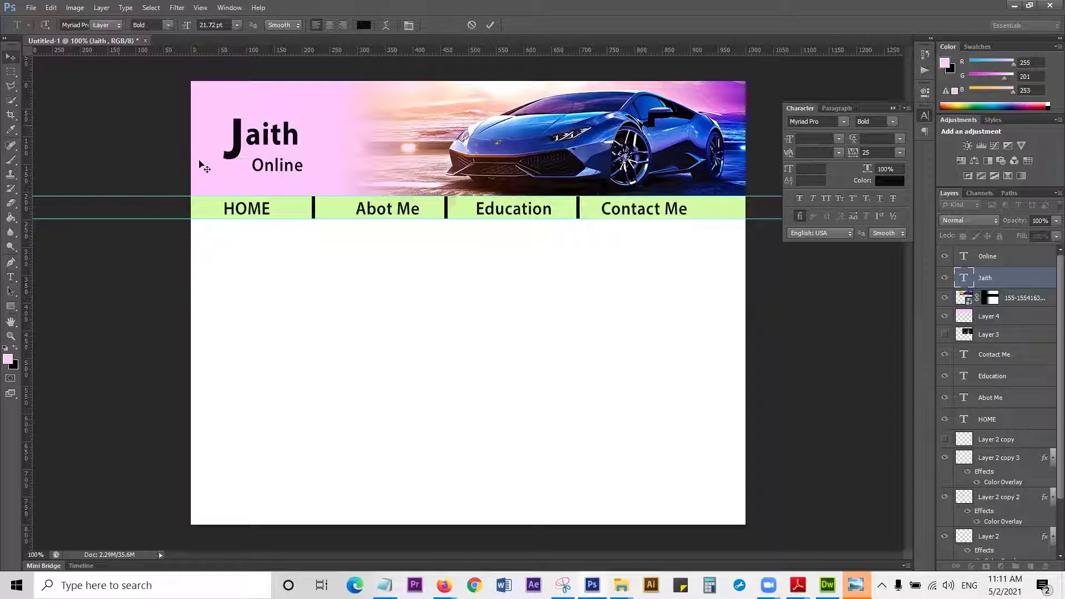
Step: Tuck the "Online" text directly beneath "aith" beside the large "J", close the character settings and deselect the layer
scroll(262, 164, up, 1)
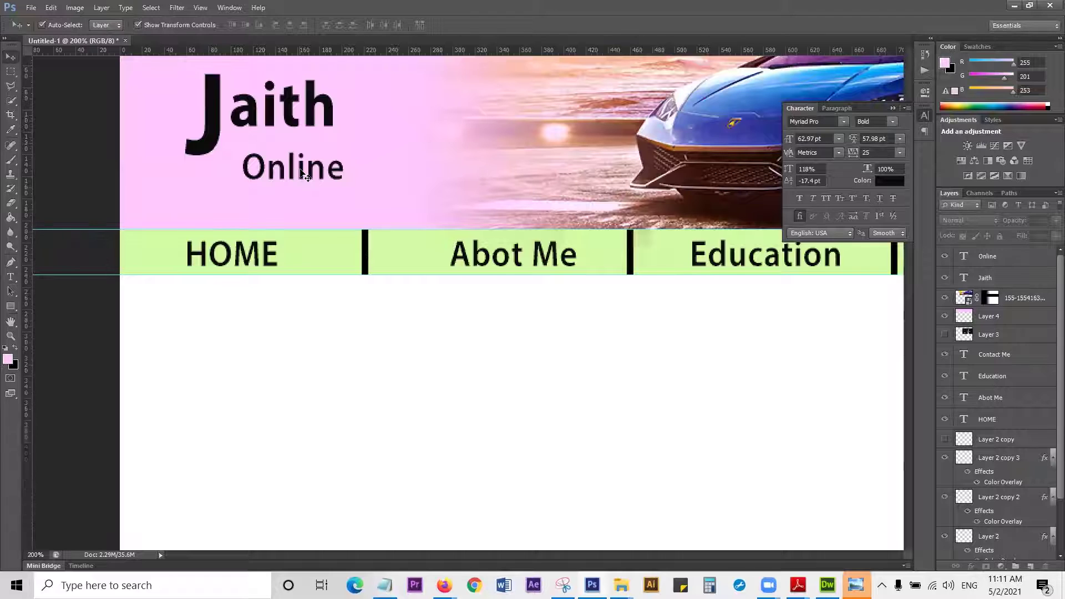
click(304, 166)
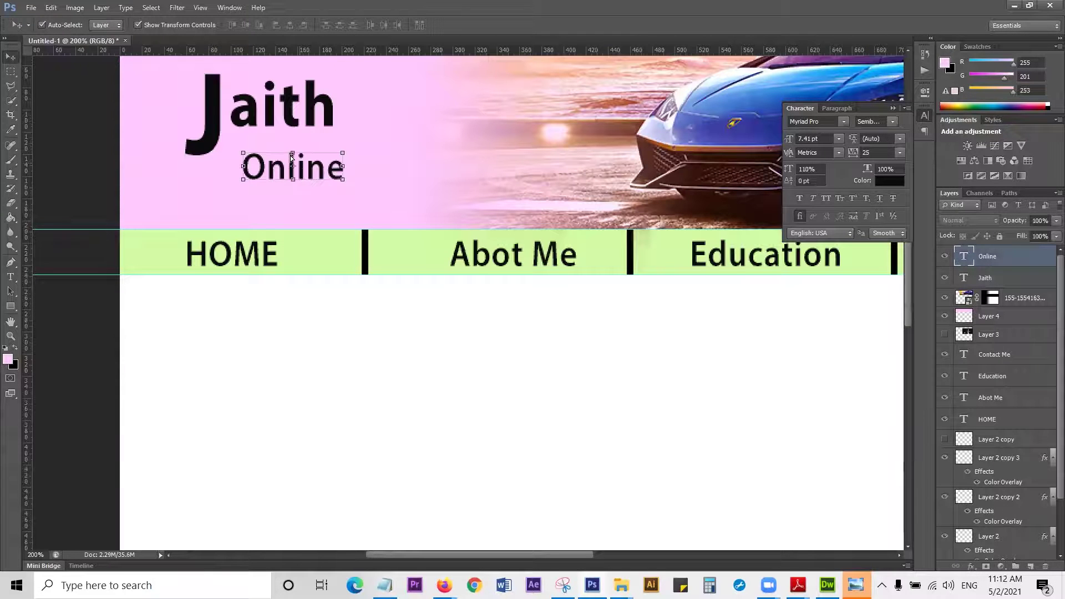
drag(300, 166, 285, 142)
key(Right)
key(Right)
key(Down)
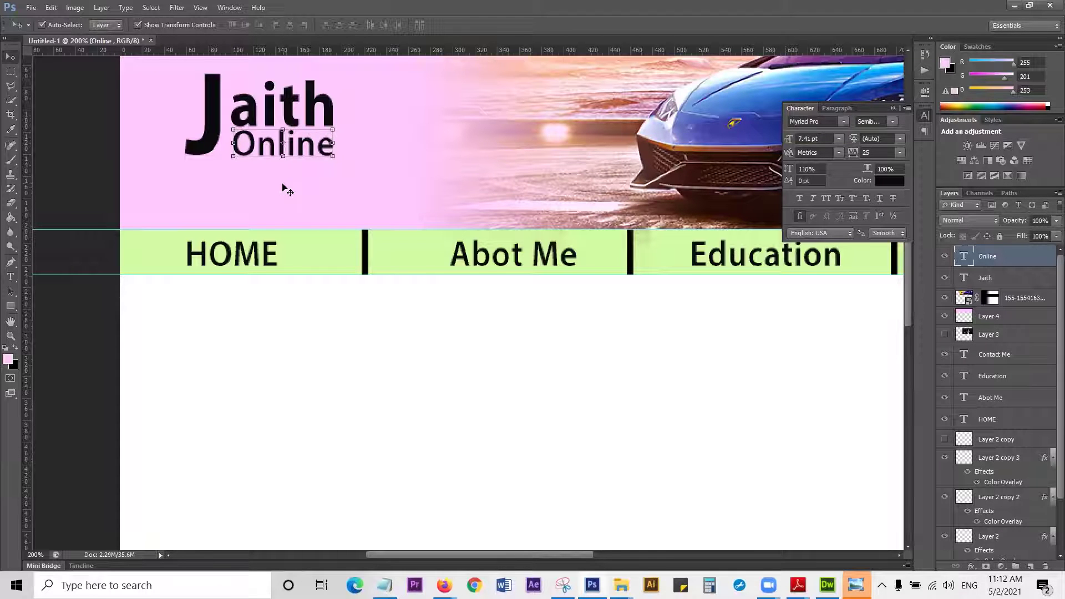
key(ctrl+0)
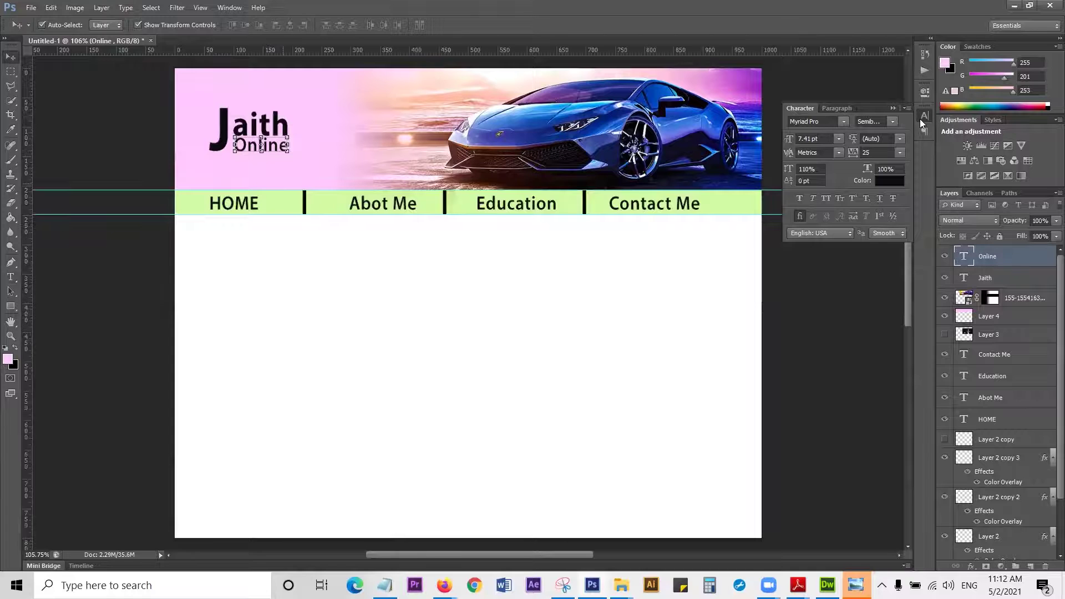
click(923, 116)
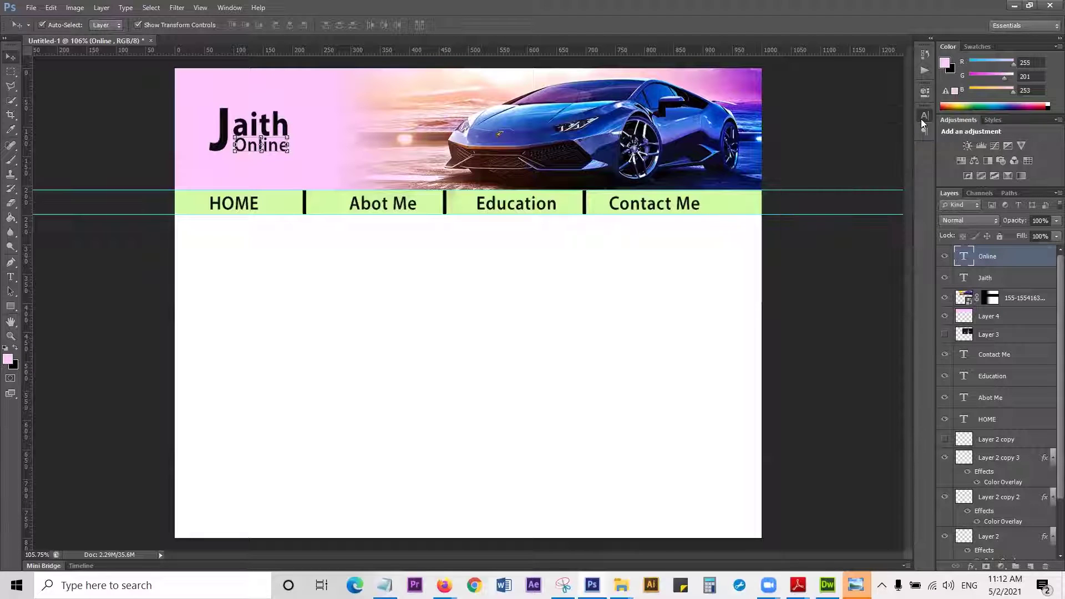
click(834, 147)
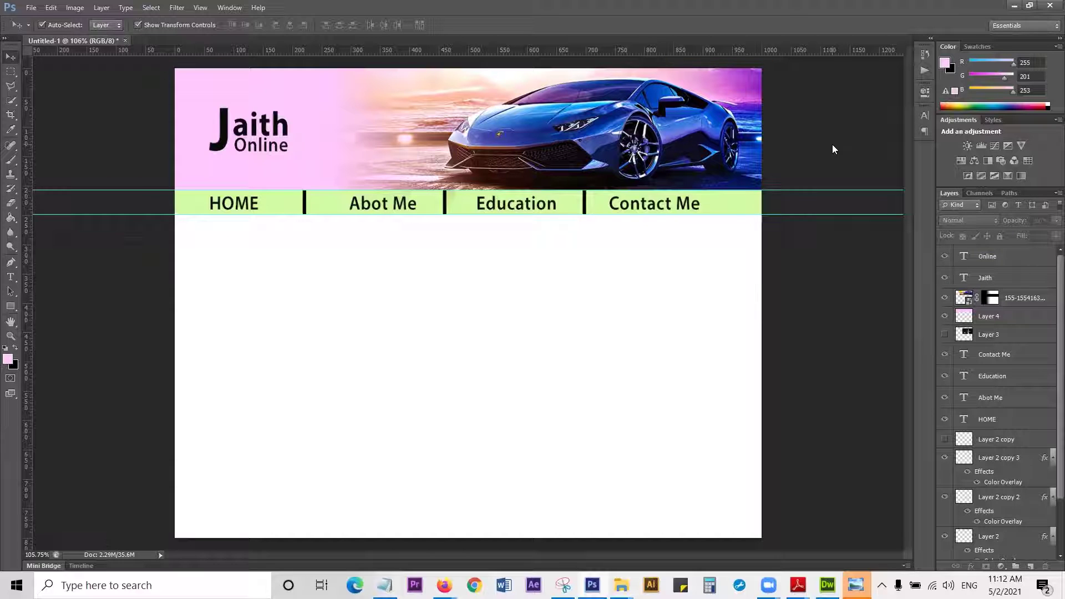
Step: Start saving the document and create and open a new Desktop folder named "2-5-2021" as its location
key(ctrl+s)
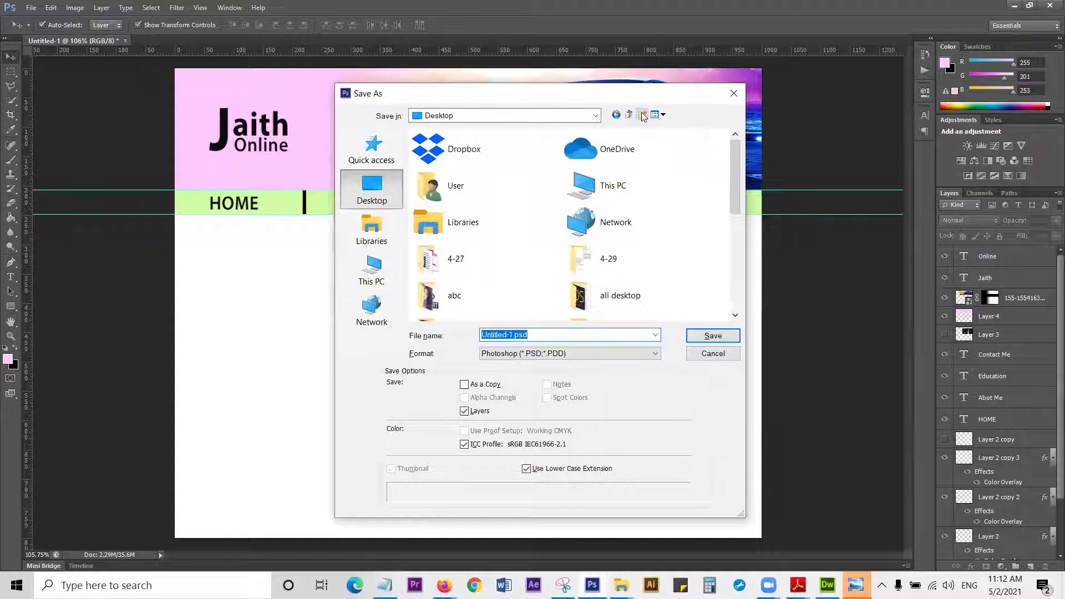
click(642, 115)
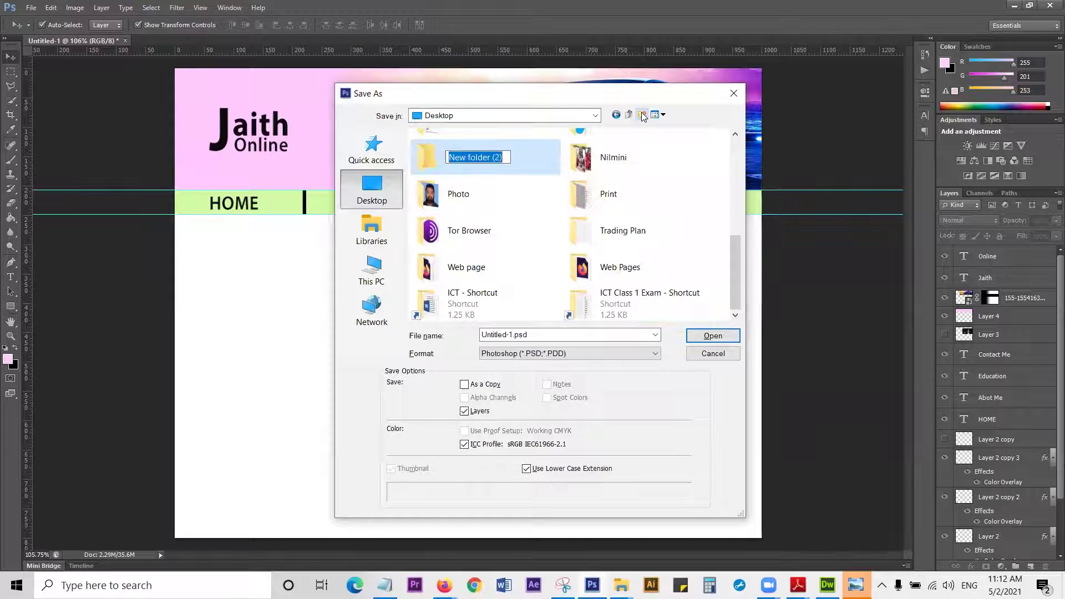
text(2-5-2021)
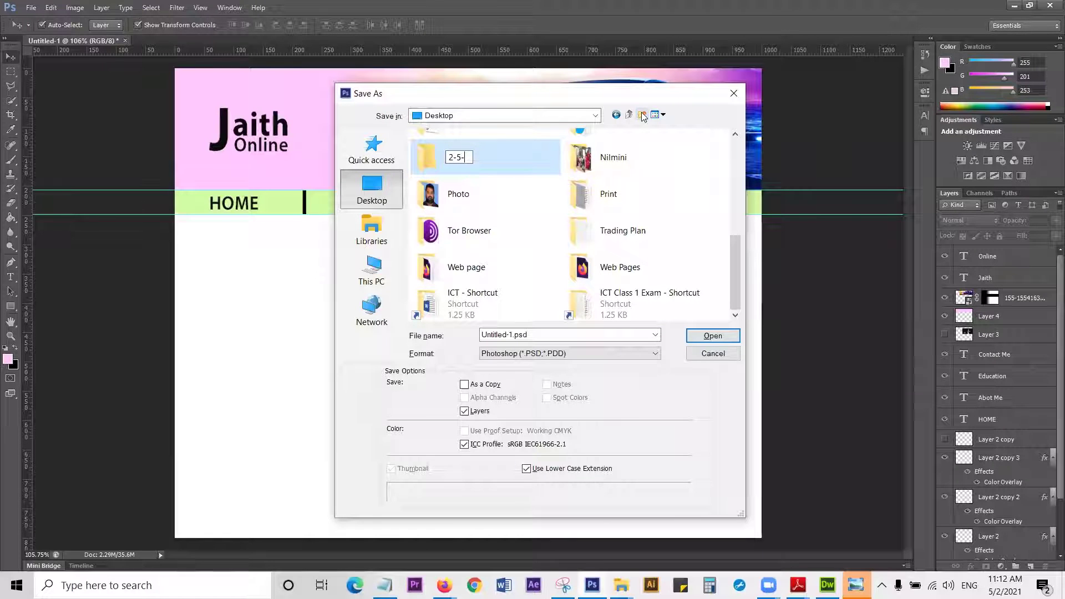
double_click(515, 156)
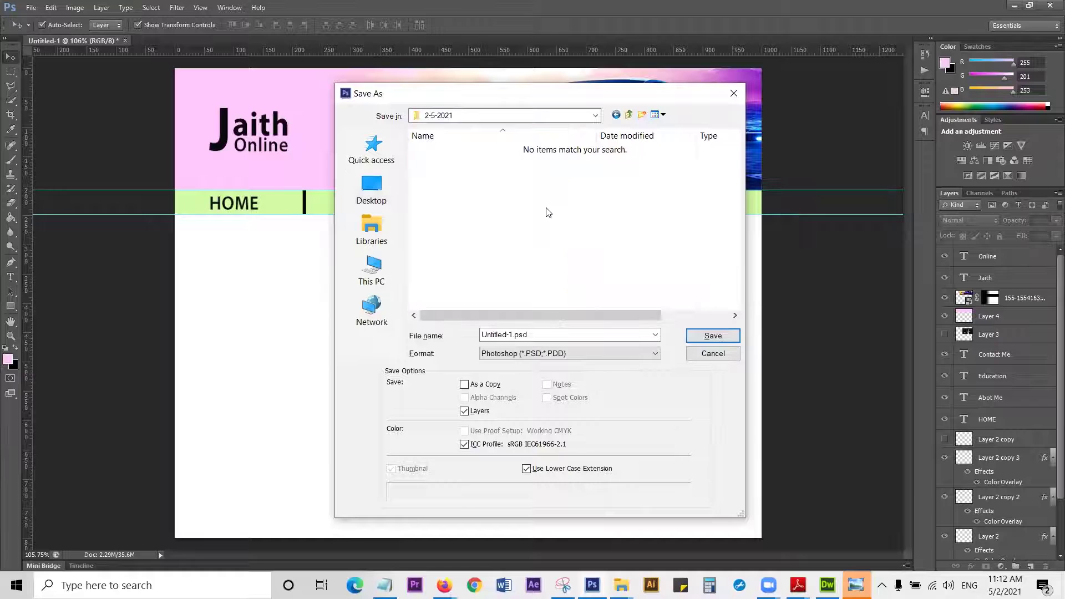
Step: Save the layout as site-design in Photoshop format, keeping Maximize Compatibility enabled
double_click(600, 337)
text(site-design)
key(Return)
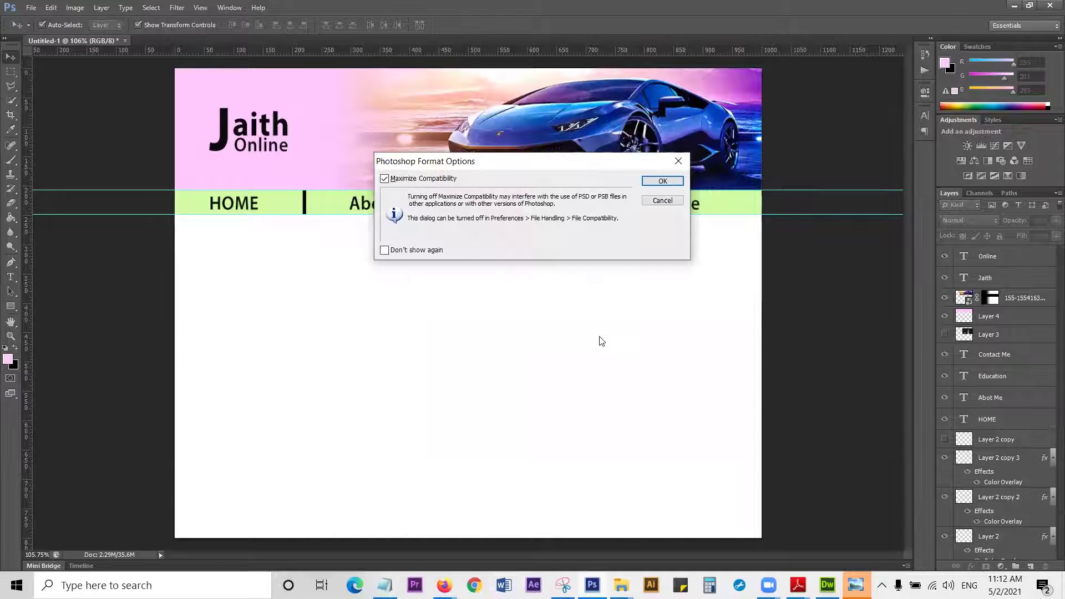
key(Return)
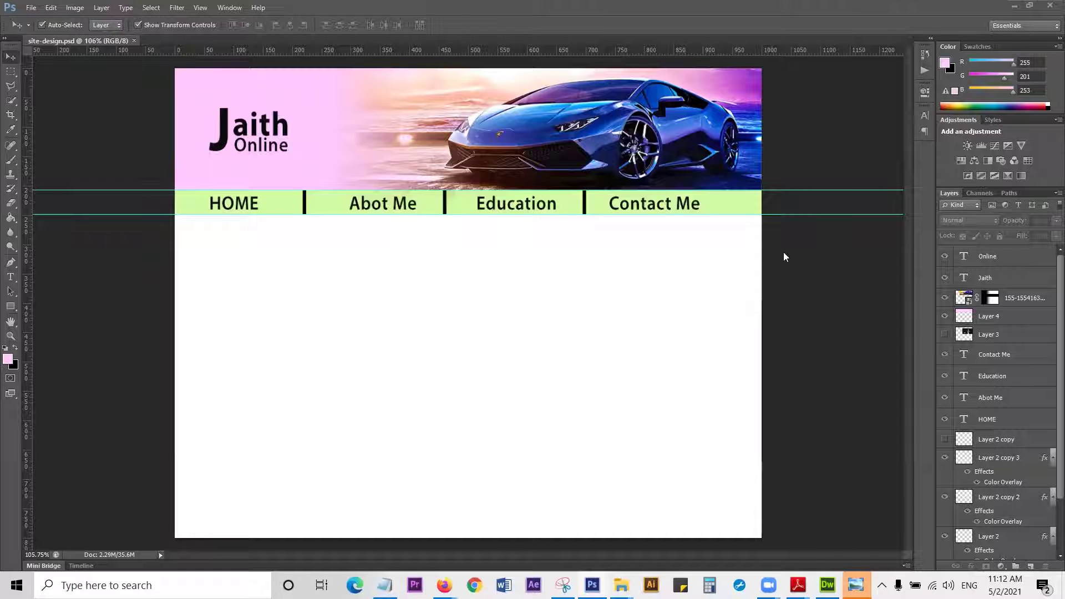
click(112, 309)
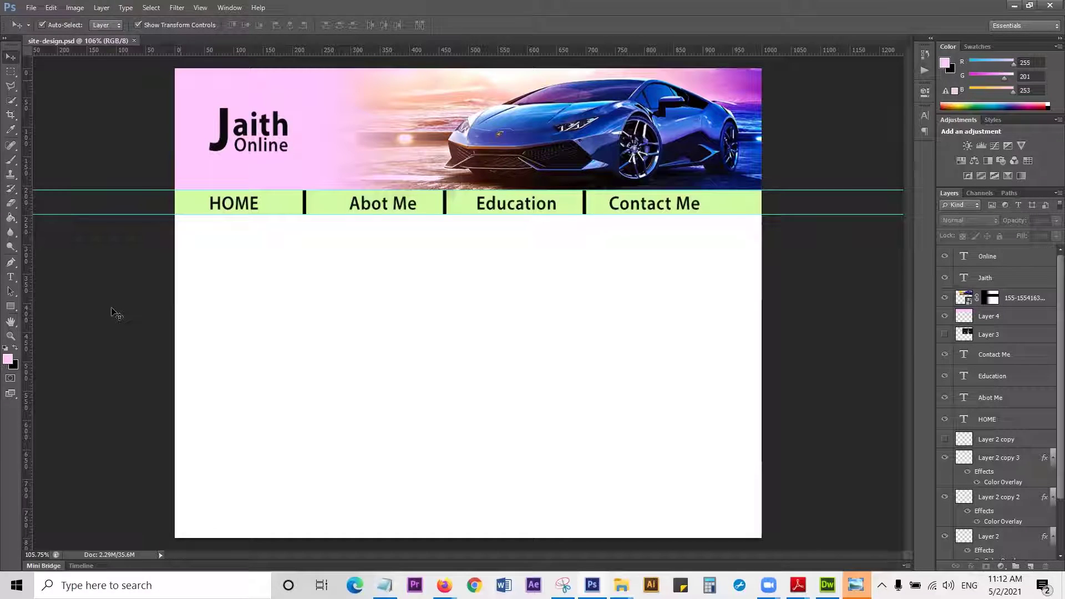
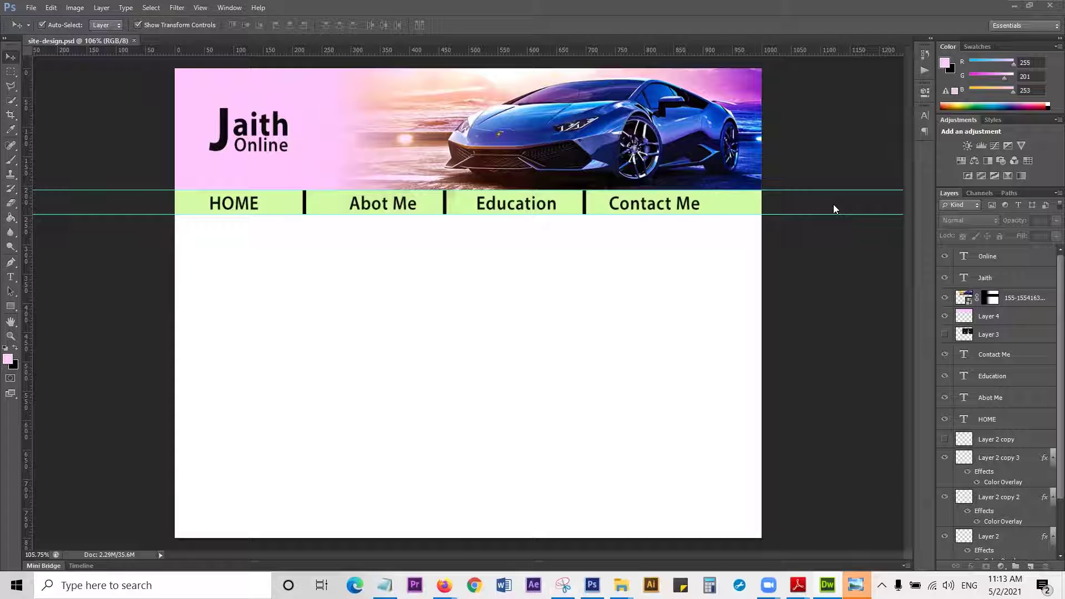
Step: Switch to the desktop and open the 2-5-2021 folder in File Explorer
key(super+d)
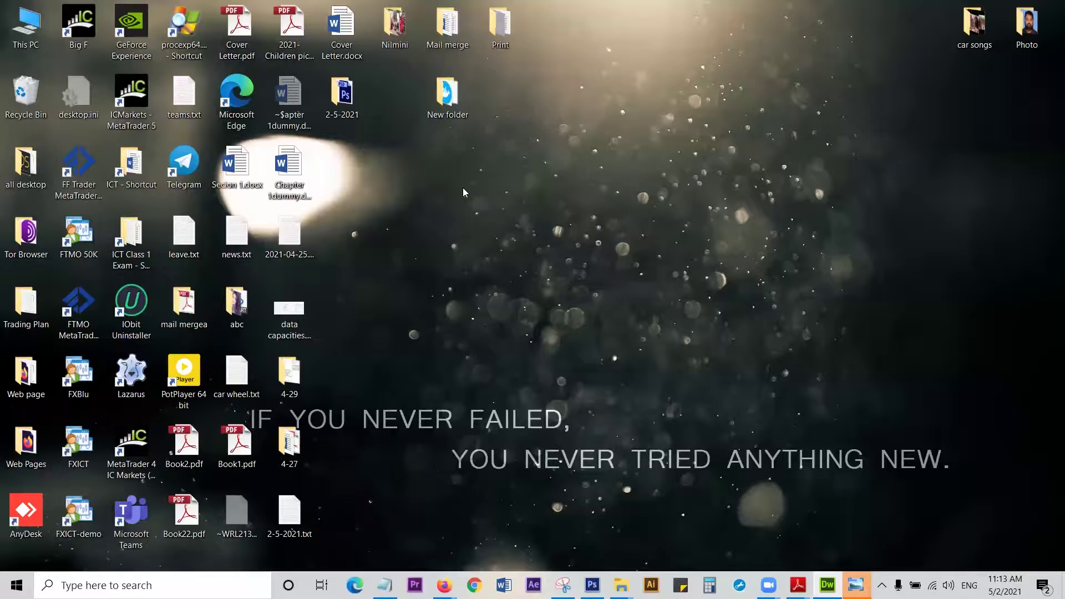
click(344, 94)
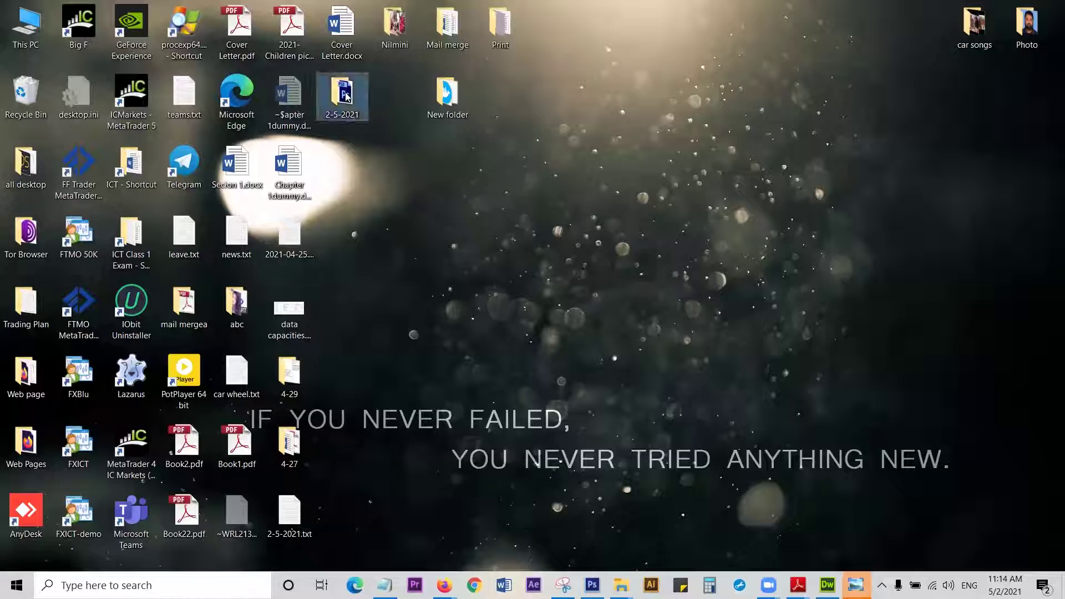
click(446, 127)
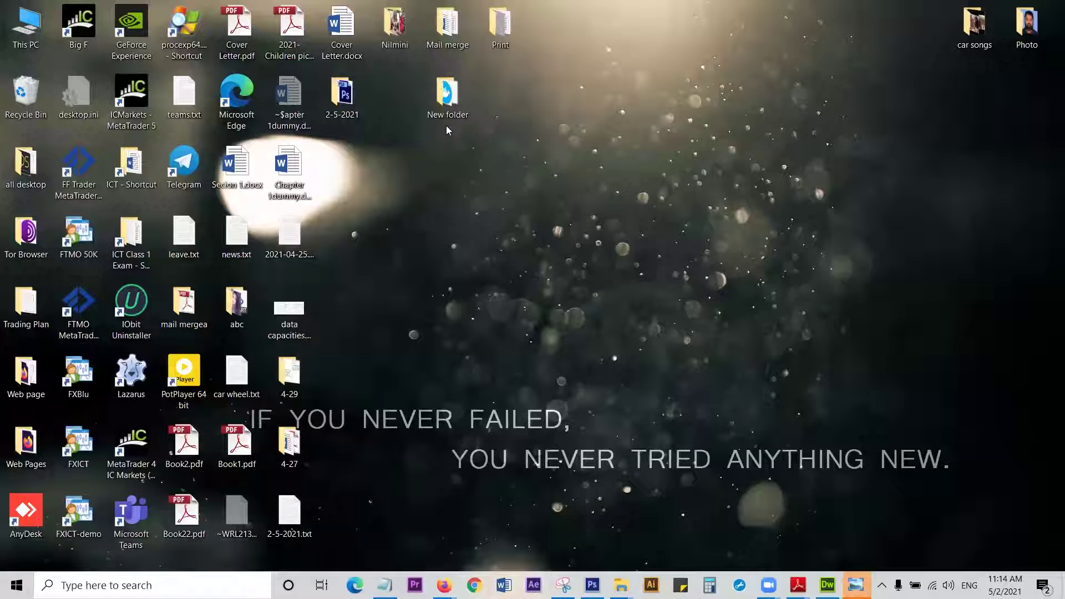
double_click(340, 95)
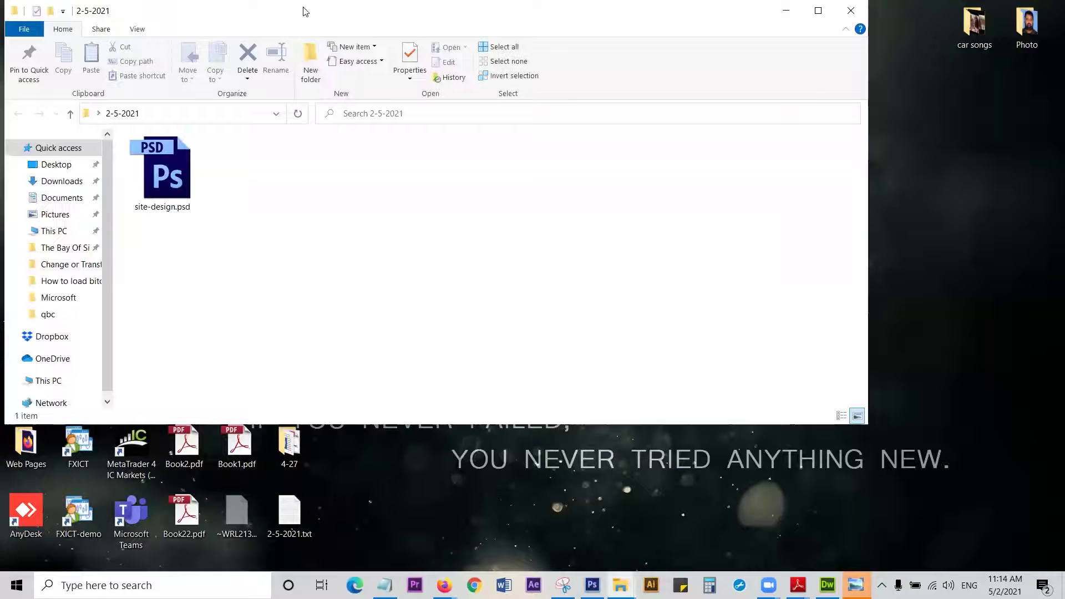
drag(304, 11, 354, 41)
Step: Create a subfolder named "Site" inside the 2-5-2021 folder and open it
right_click(374, 275)
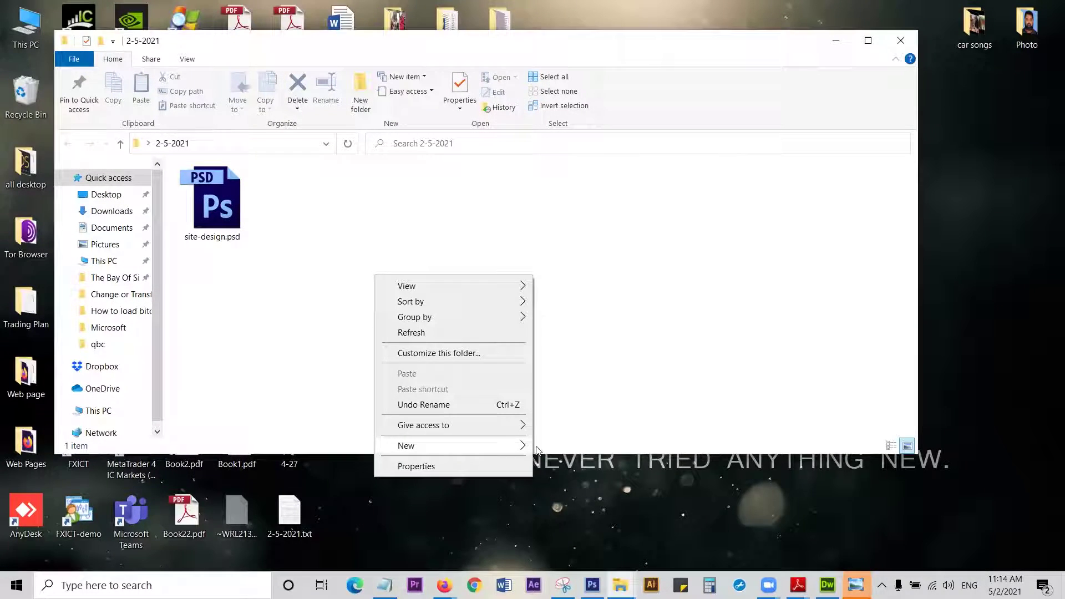
mouse_move(525, 446)
click(584, 299)
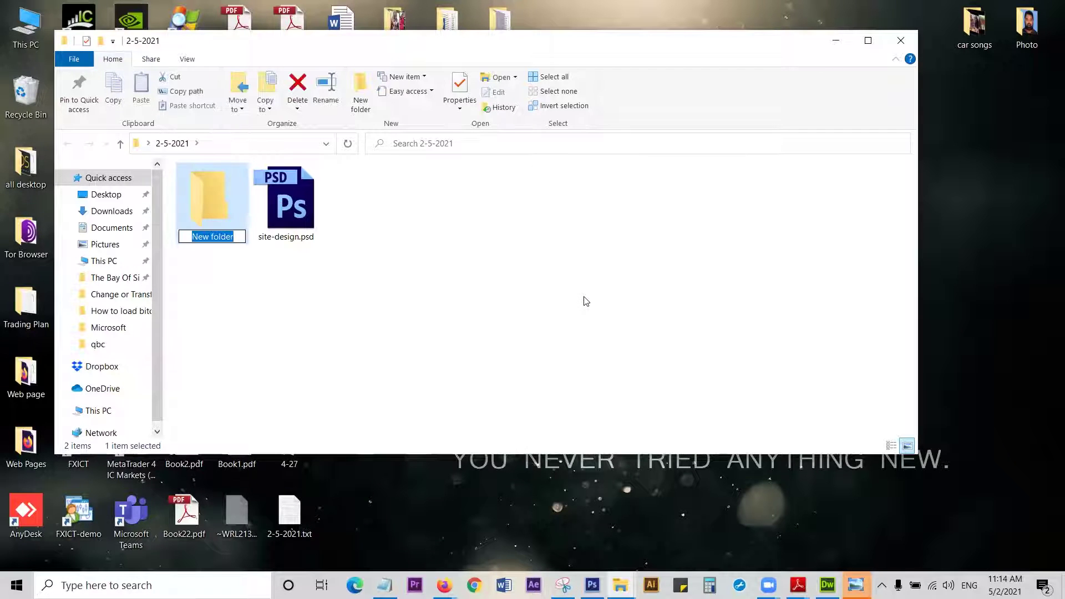
text(Site)
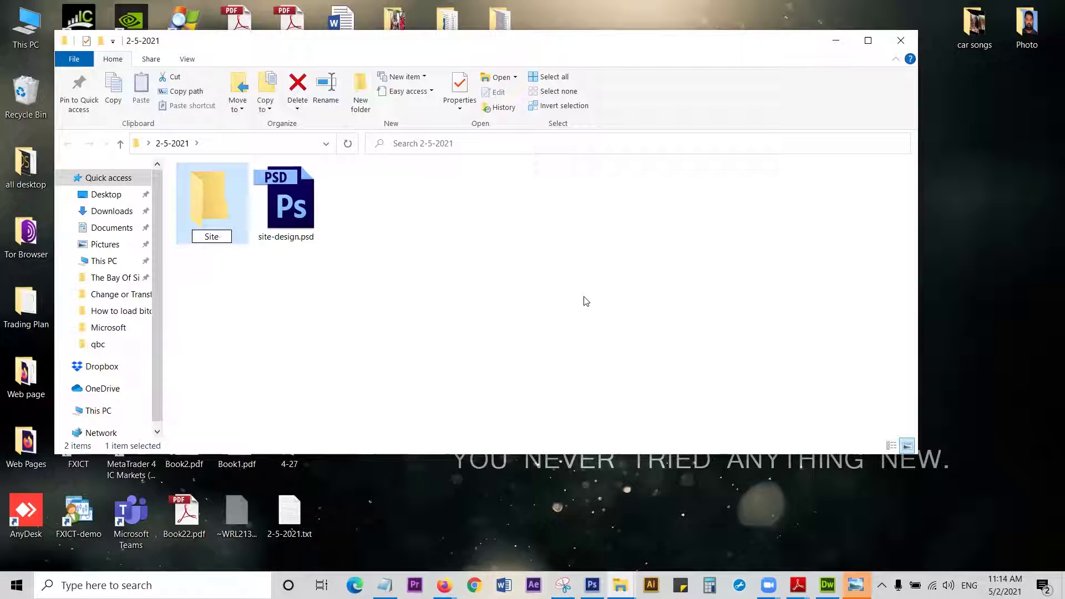
key(Return)
key(Return)
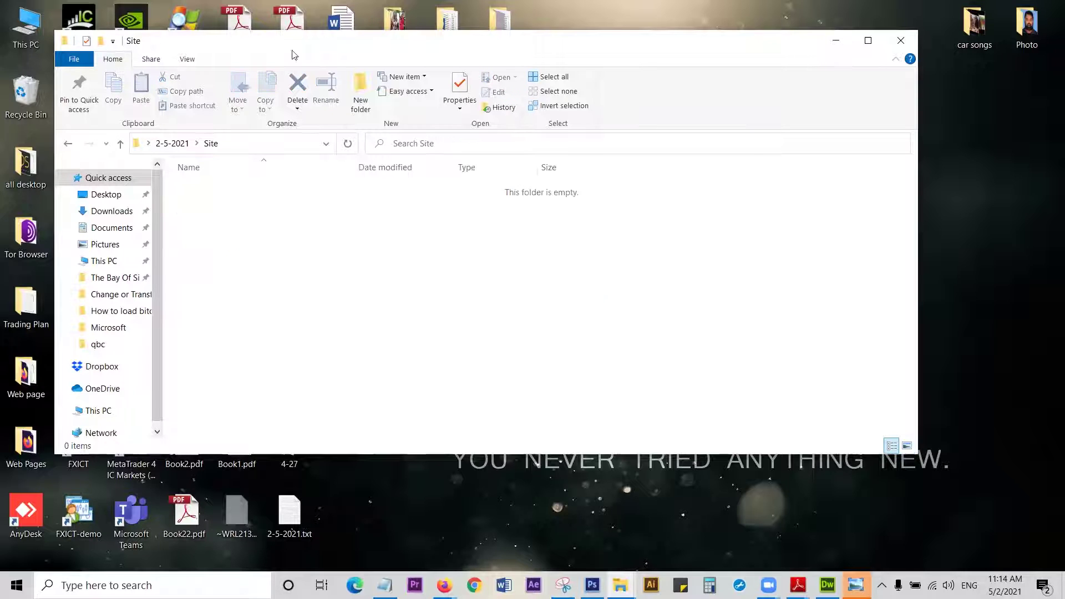
drag(372, 44, 393, 37)
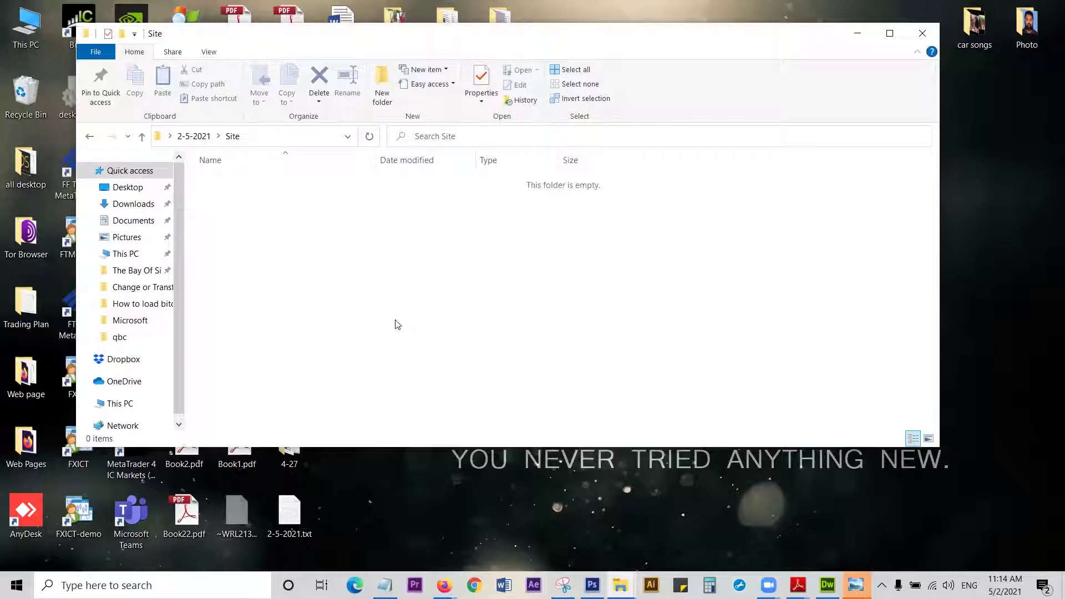
Step: Close the 2-5-2021.txt note and open a new blank Notepad document over the Site folder window
right_click(347, 275)
click(308, 300)
click(385, 585)
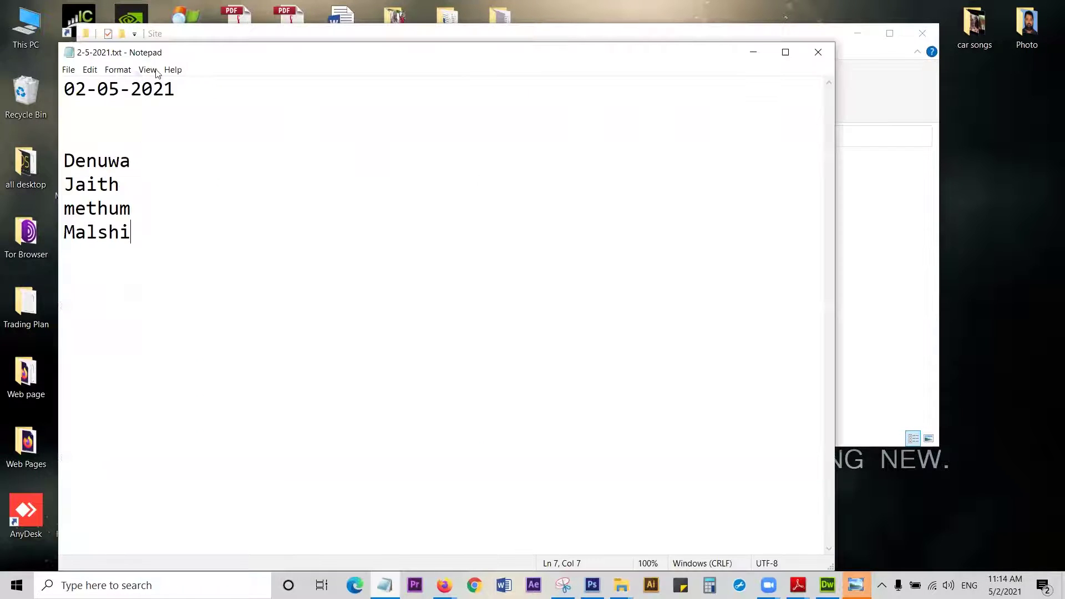
click(818, 52)
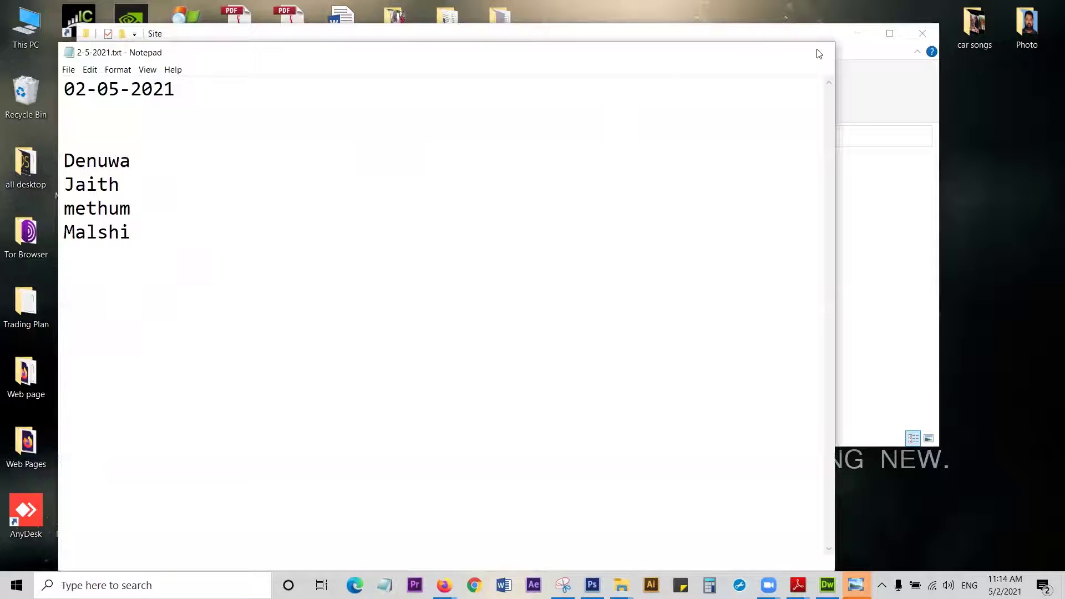
click(414, 585)
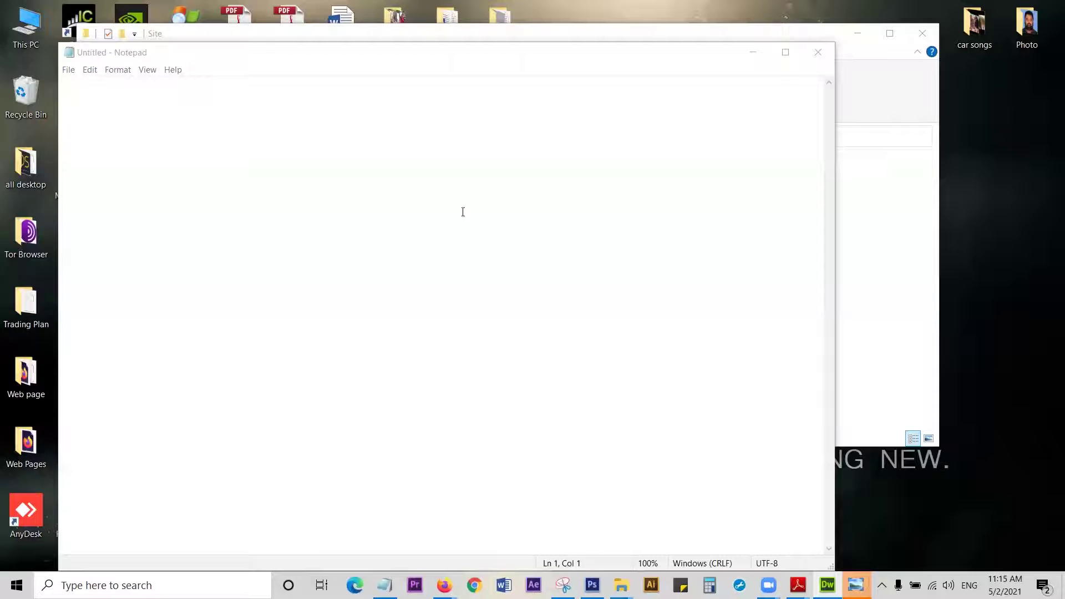
drag(274, 52, 362, 30)
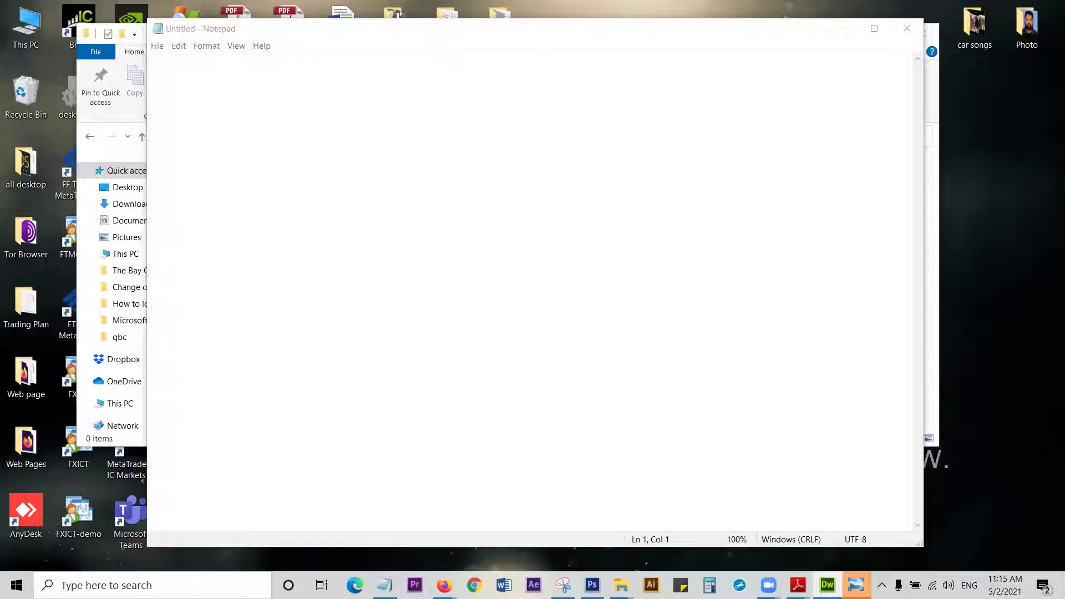
Step: Write an opening <html> tag and a closing </html> tag twelve lines below it in the blank document
click(233, 86)
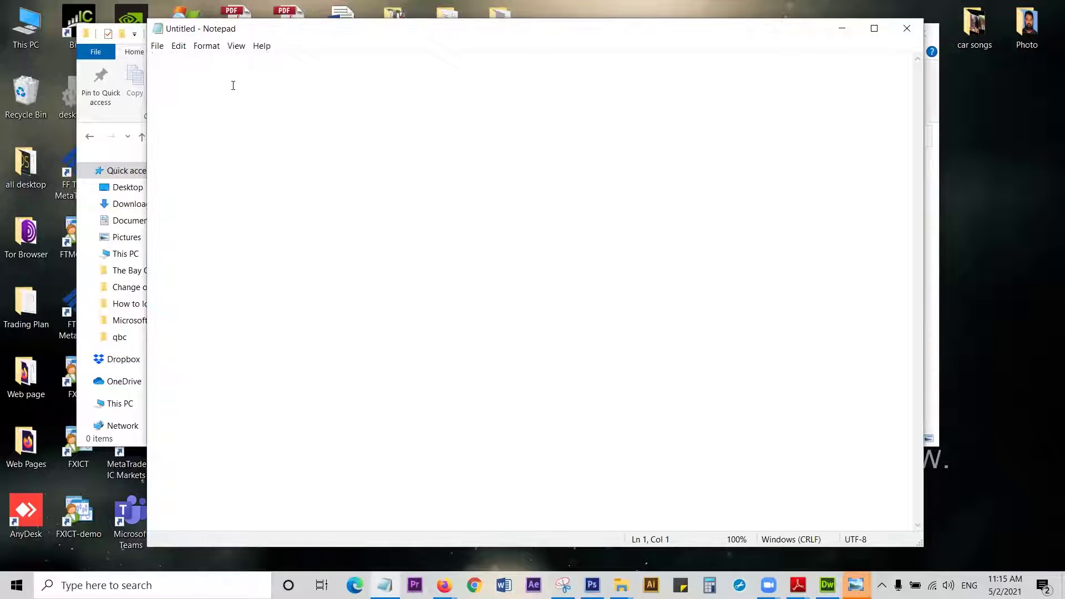
text(<)
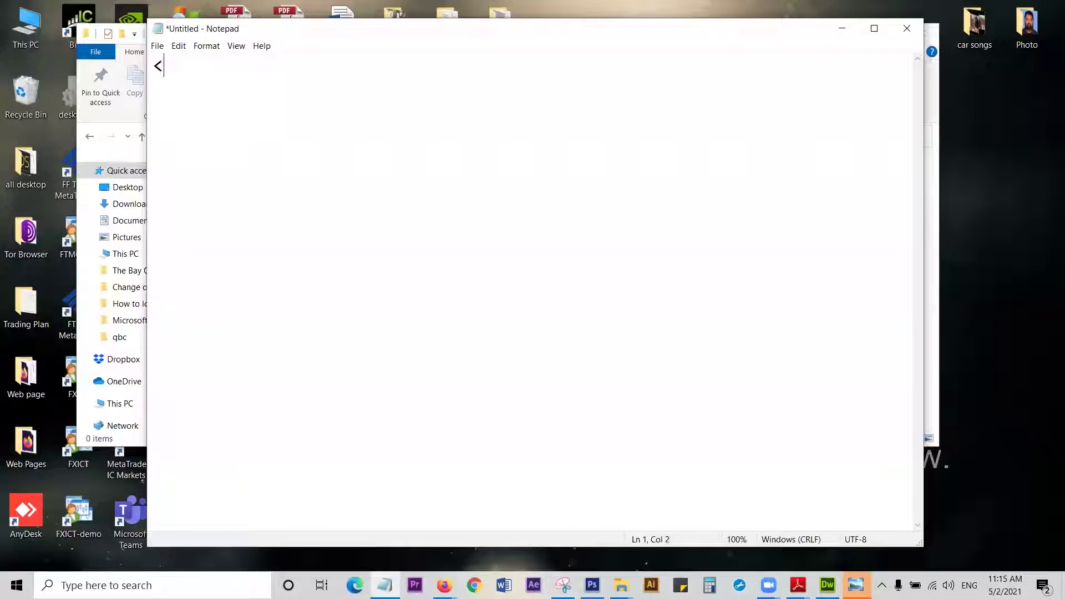
text(html>)
key(Return)
key(Return)
key(Return)
key(Return)
key(Return)
key(Return)
key(Return)
key(Return)
key(Return)
key(Return)
key(Return)
key(Return)
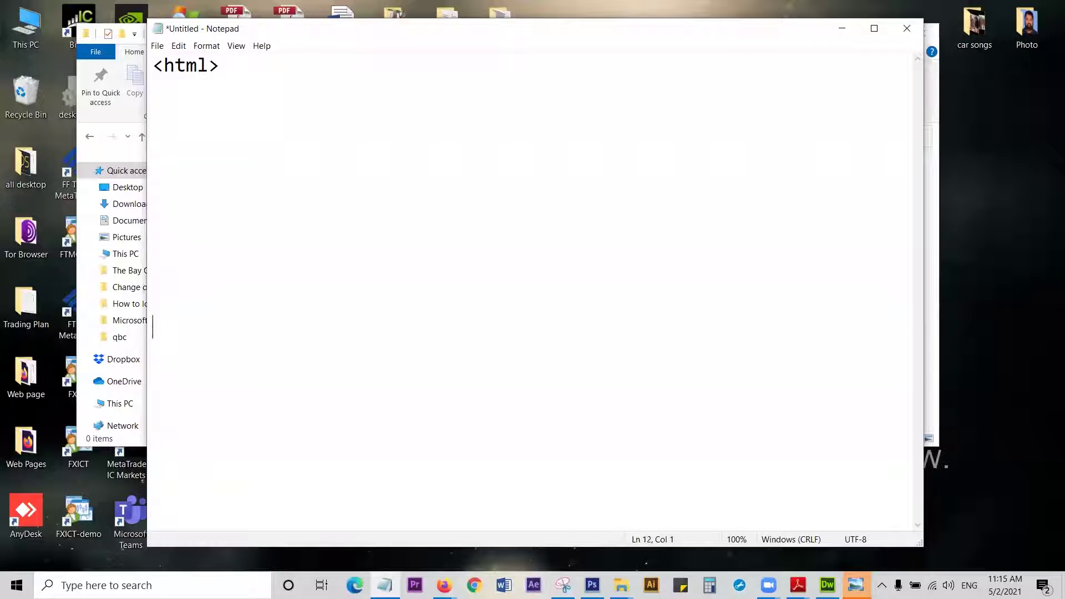
text(</html>)
Step: Add a <head> and </head> tag pair directly under the opening html tag, with one empty line between them
key(Up)
key(Up)
key(Up)
key(Up)
key(Up)
key(Up)
key(Up)
key(Up)
key(Up)
key(Up)
key(Up)
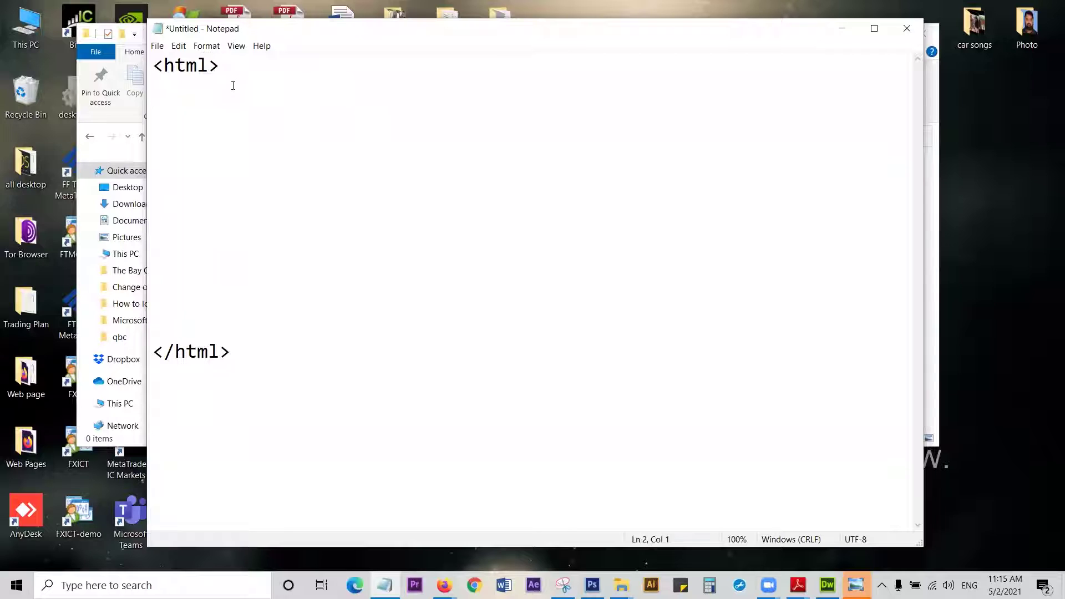
text(<head>)
key(Return)
key(Return)
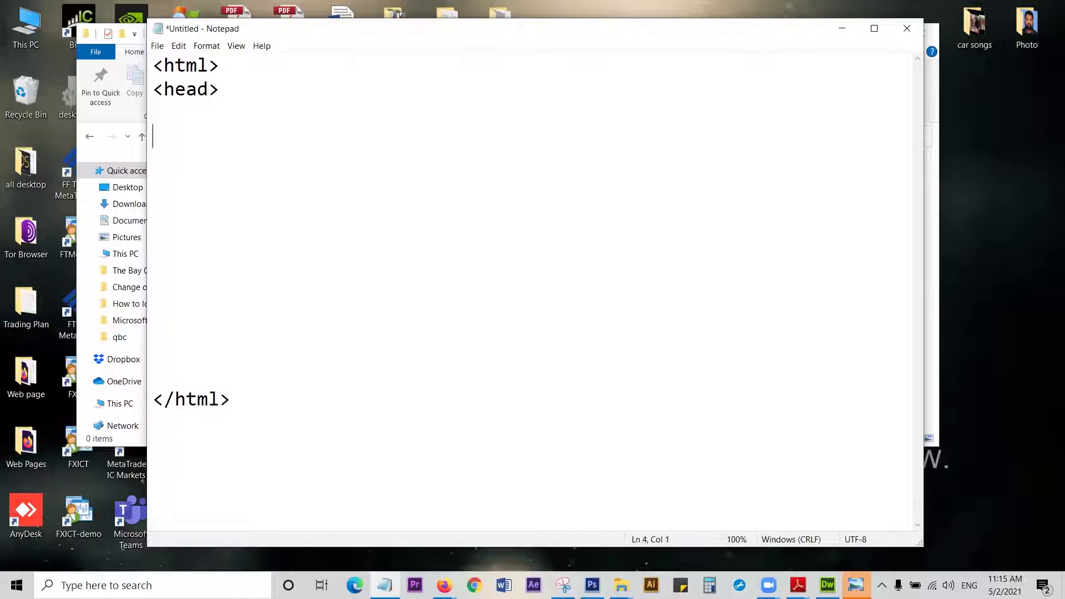
text(</head>)
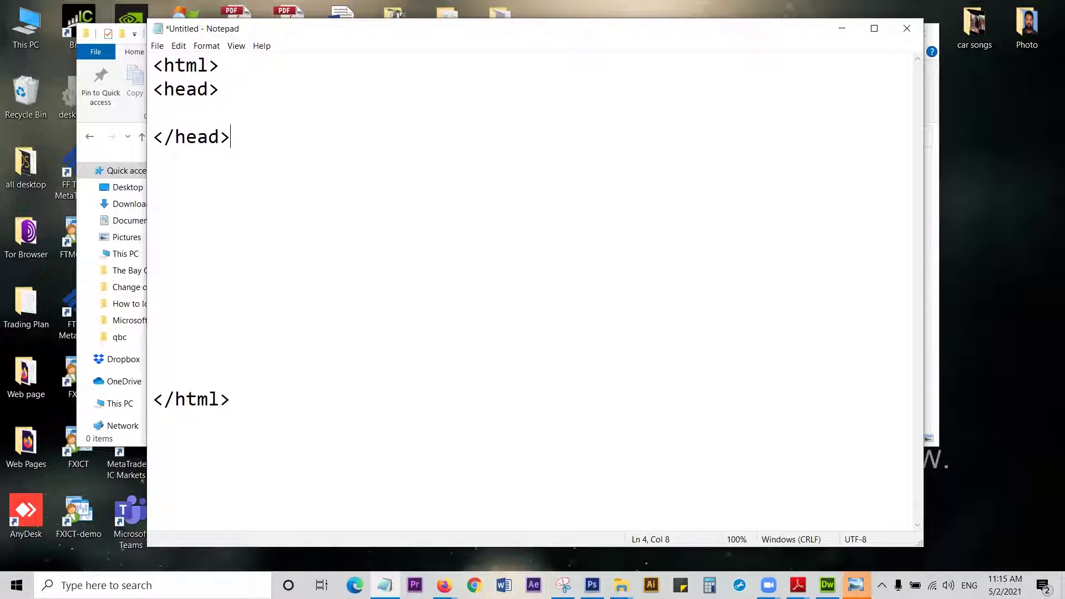
Step: Insert an indented <title> element inside the head section containing the site name used in the Photoshop header
key(Up)
key(Tab)
text(<title>Jaith )
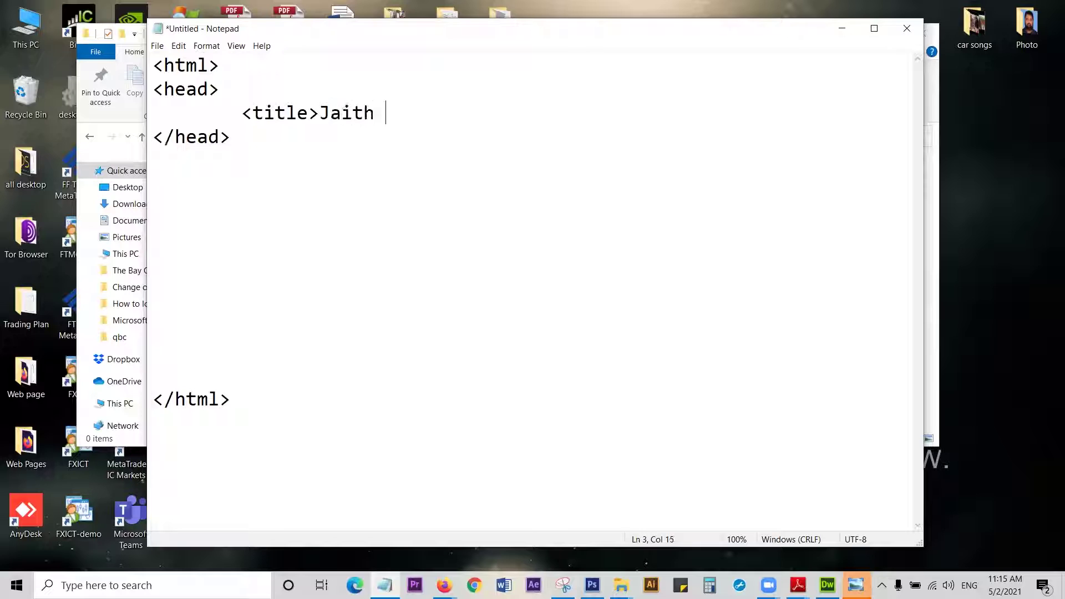
text(Online)
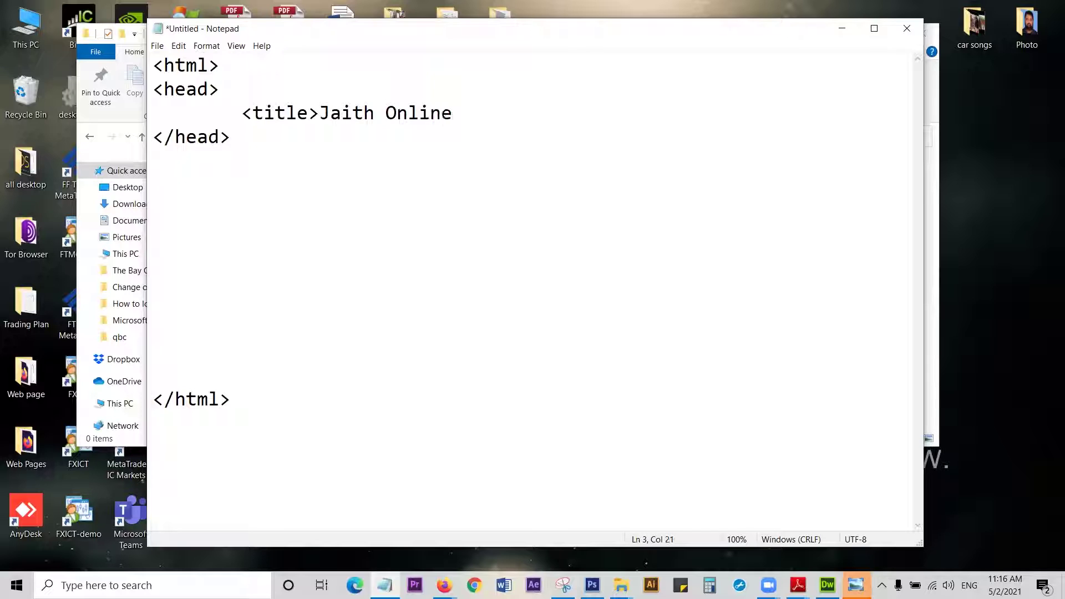
text(</title>)
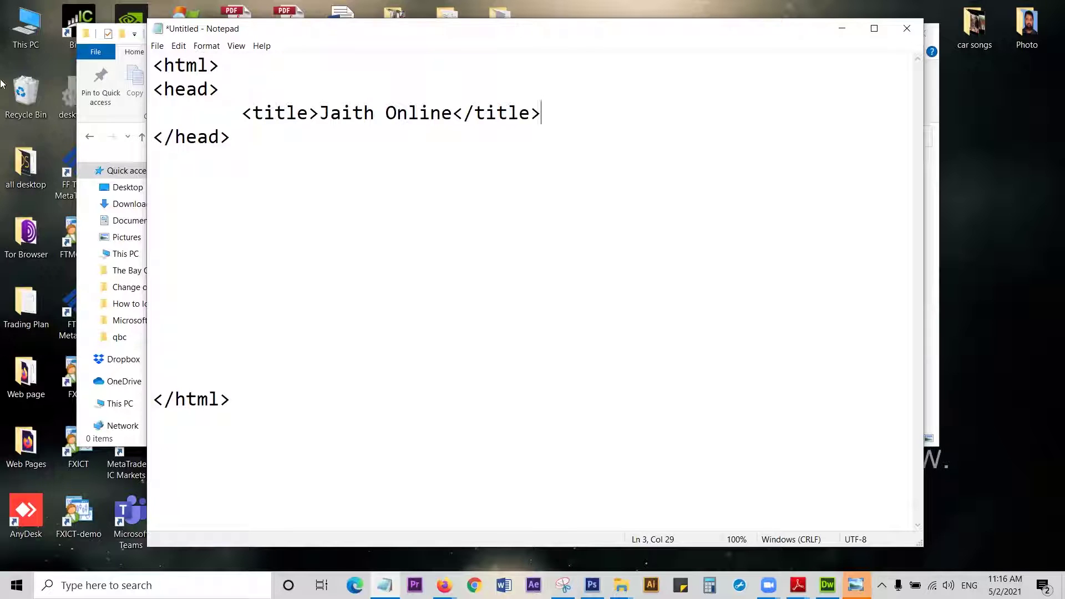
Step: Add <body> below the head section and </body> above the closing html tag, and save the file as index.html
click(255, 142)
key(Return)
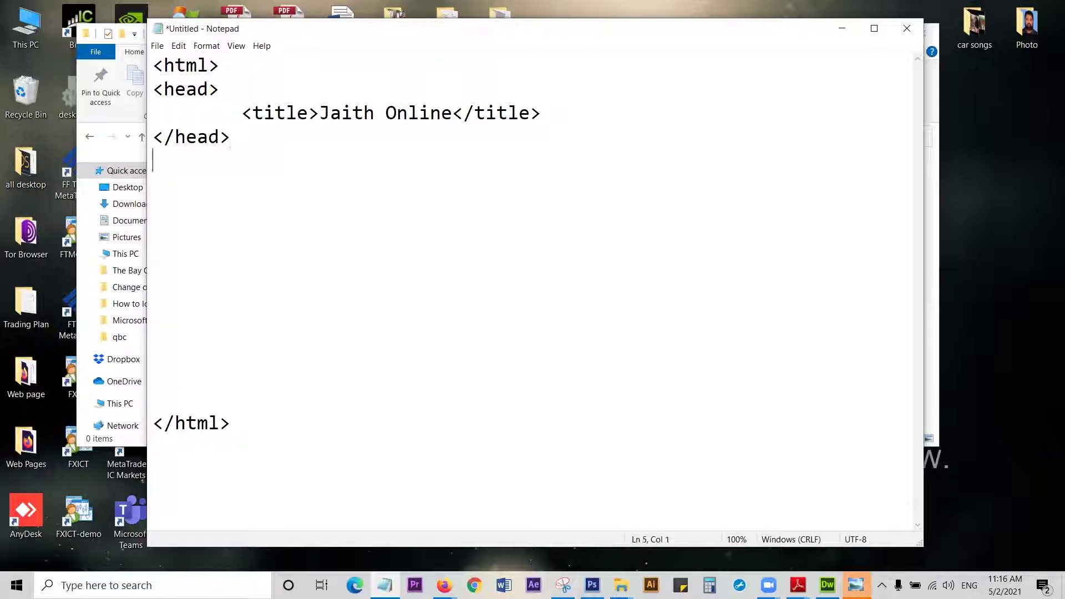
text(<body>)
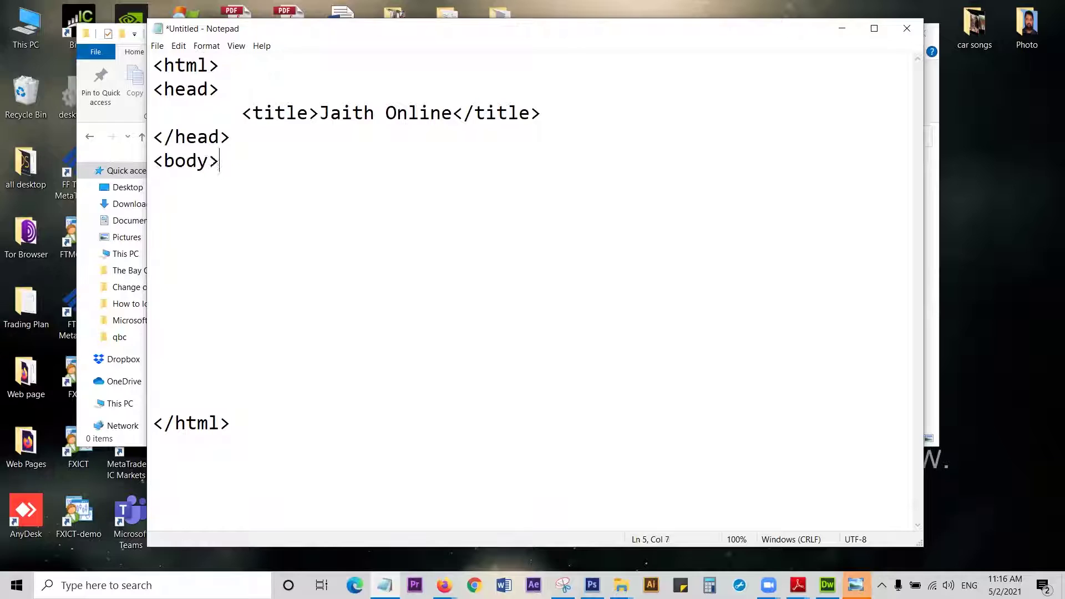
click(177, 396)
text(</body>)
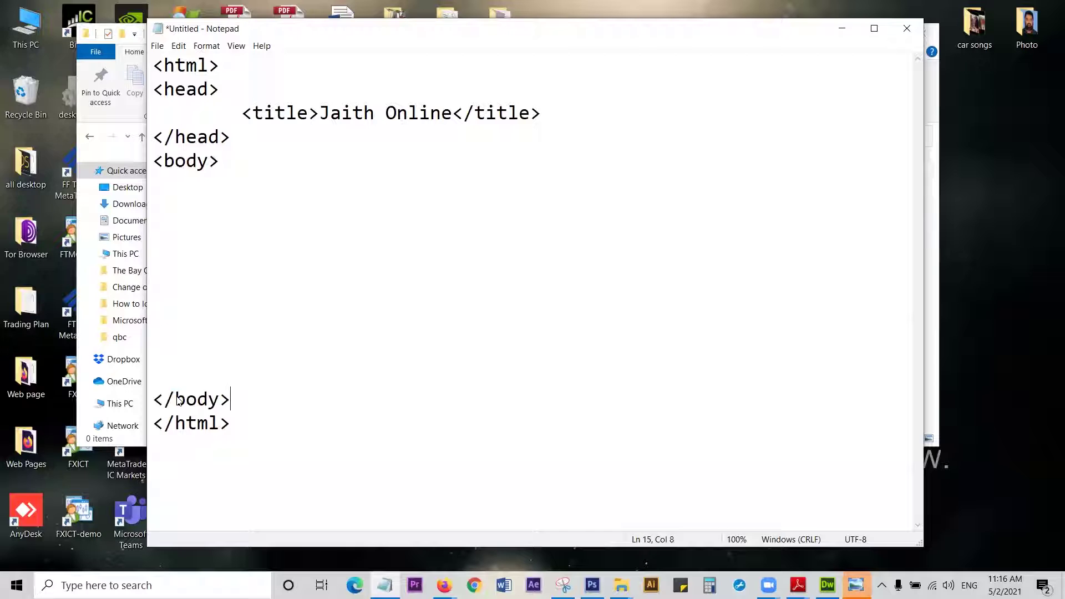
key(ctrl+s)
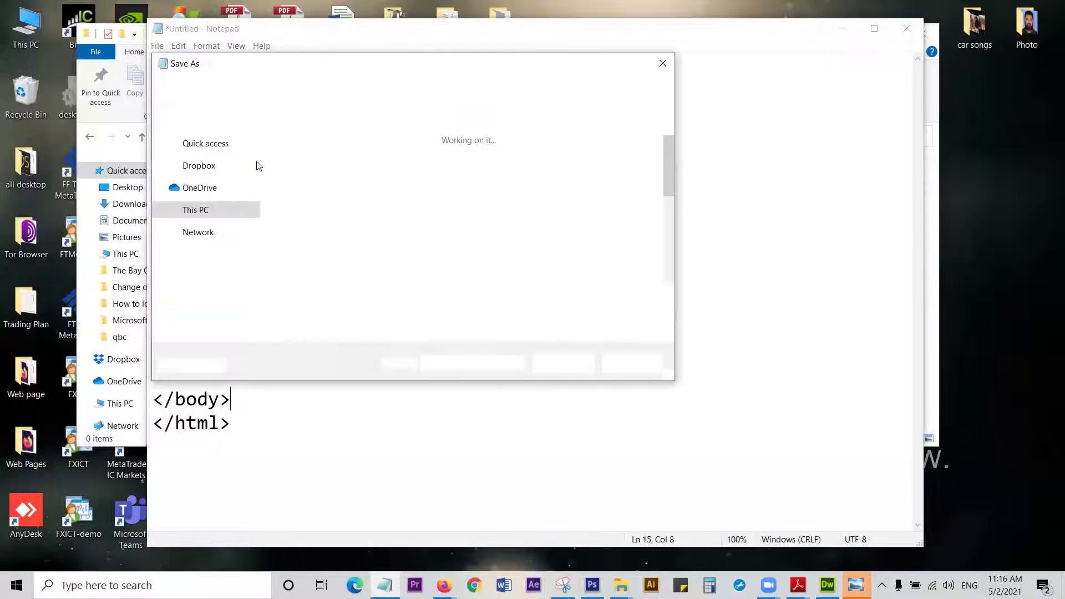
text(index.html)
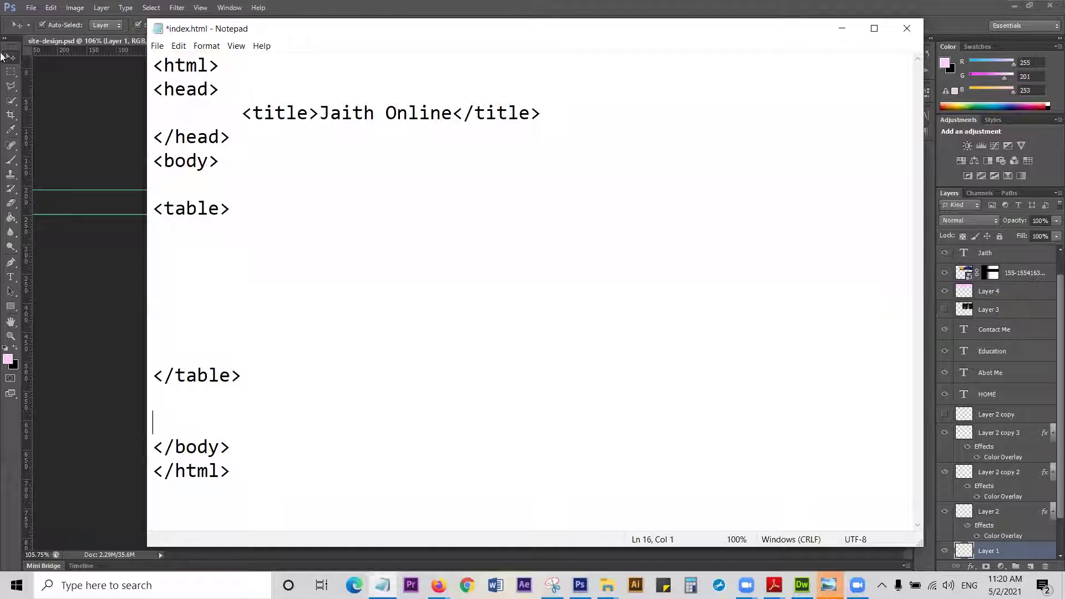
Step: Add the attribute width="1000px" to the opening <table> tag, checking the layout's width in the Photoshop design
drag(262, 383, 153, 376)
drag(230, 208, 164, 208)
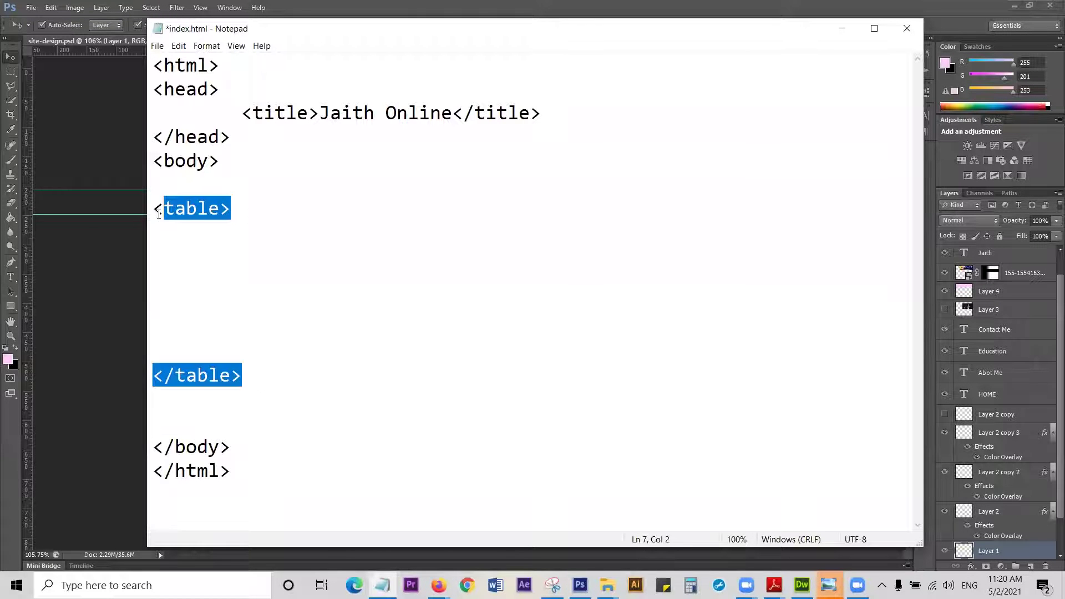
click(236, 214)
key(Left)
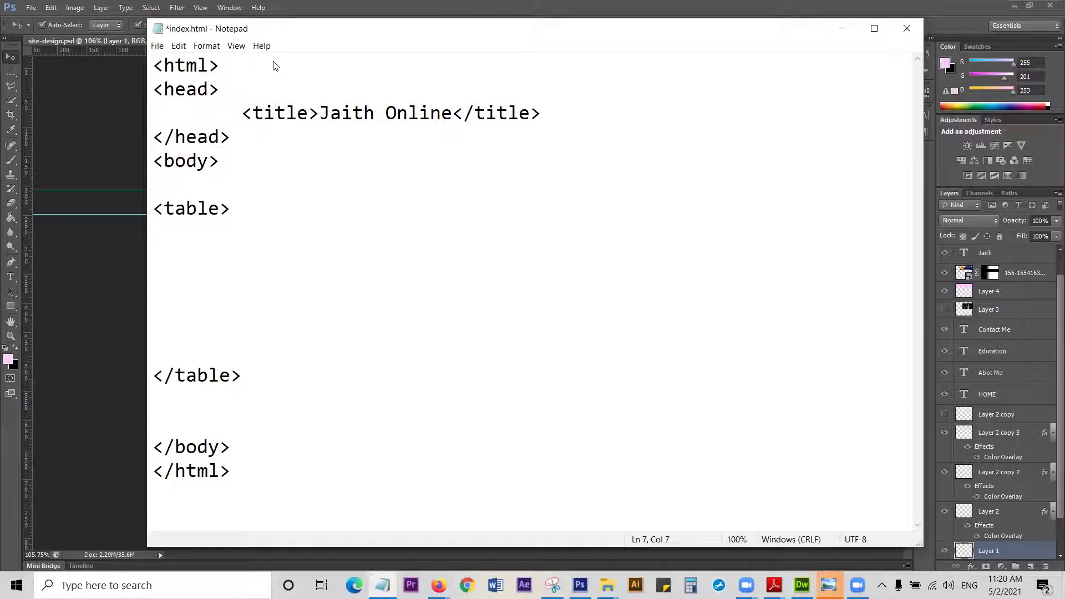
drag(272, 29, 284, 375)
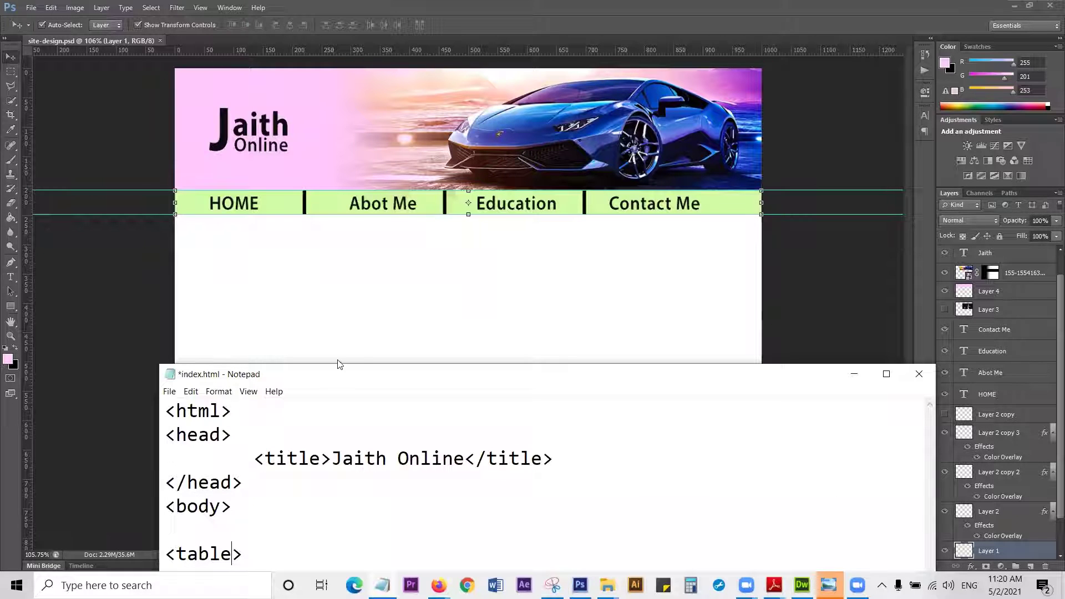
drag(371, 374, 361, 124)
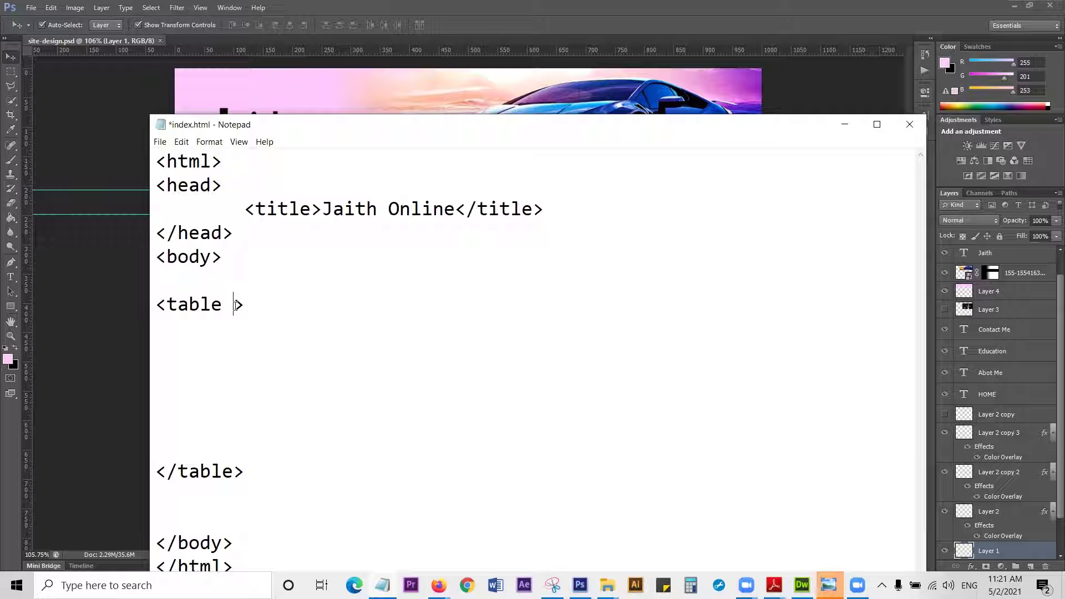
text(width="1000px")
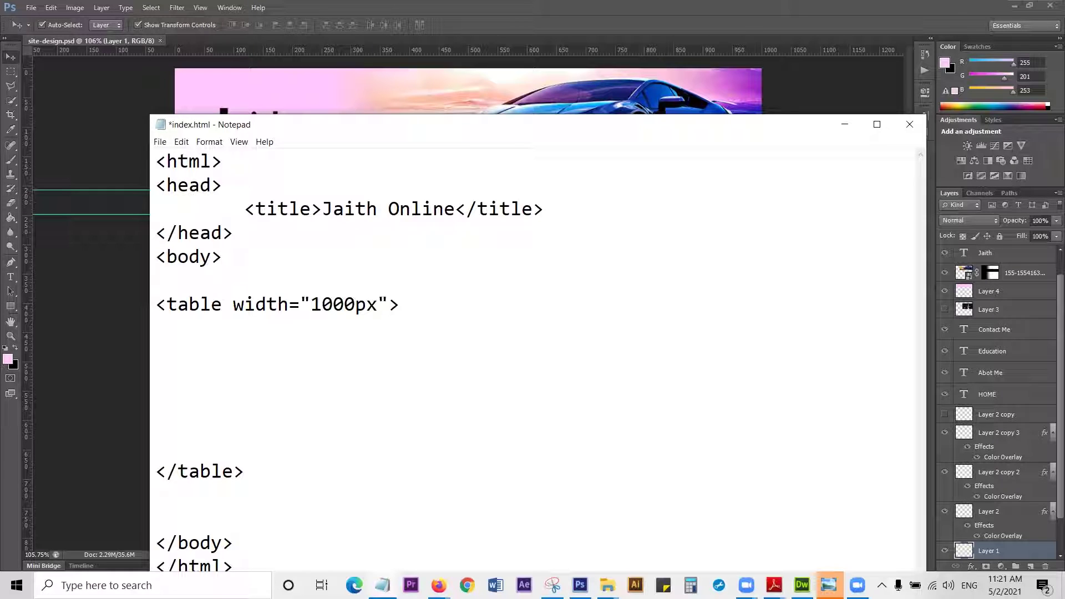
Step: Add border="1" after the width attribute in the opening <table> tag and save index.html
text( boar)
key(BackSpace)
key(BackSpace)
text(rder="1")
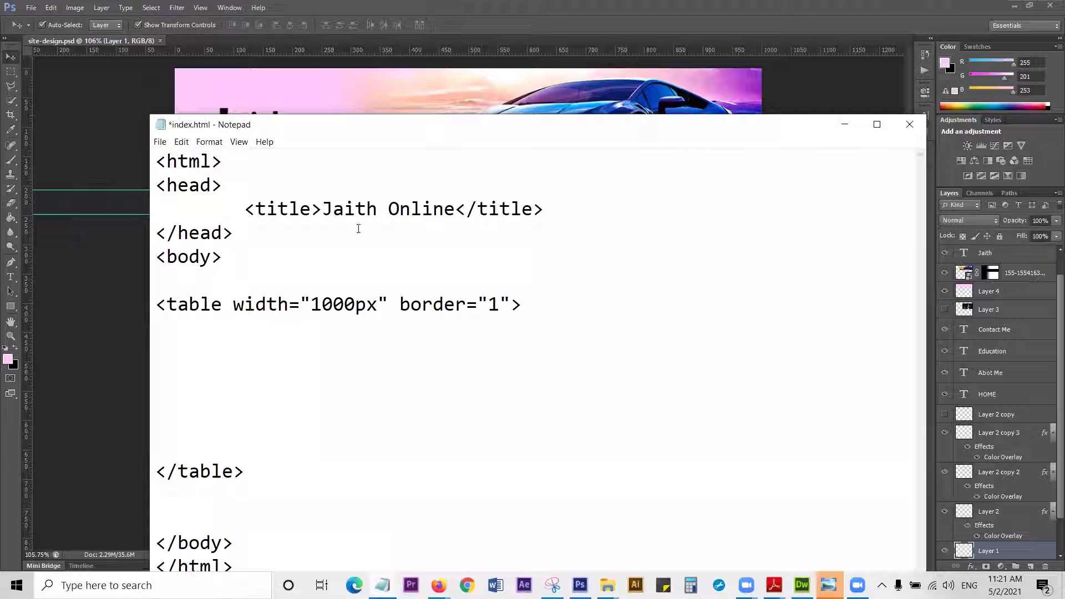
click(284, 481)
key(ctrl+s)
Step: Open index.html from the Site folder in Firefox to preview it, and close the other browser tabs
key(super+d)
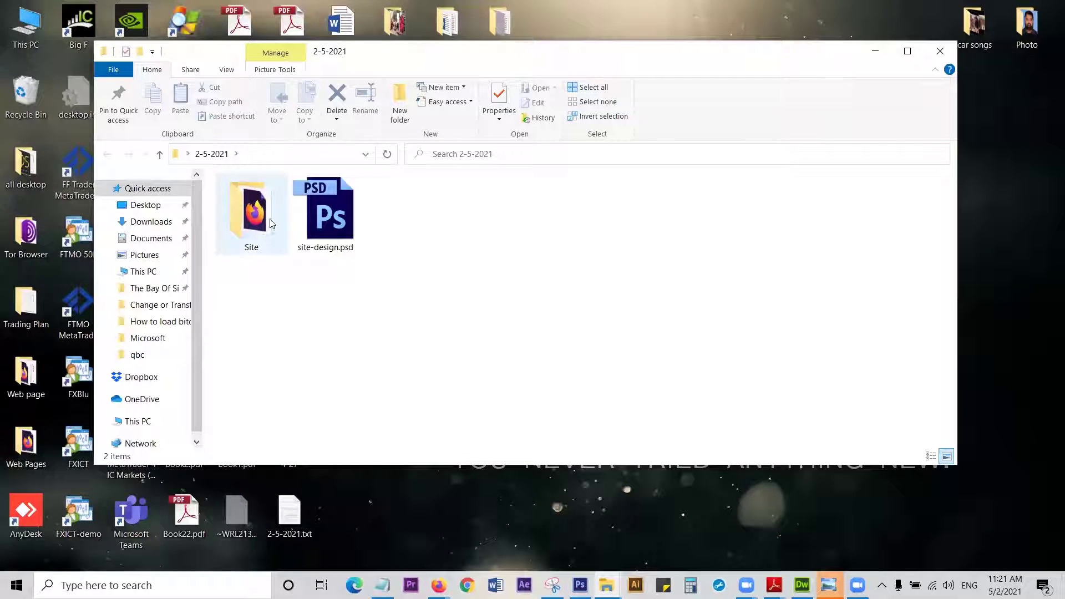
double_click(253, 204)
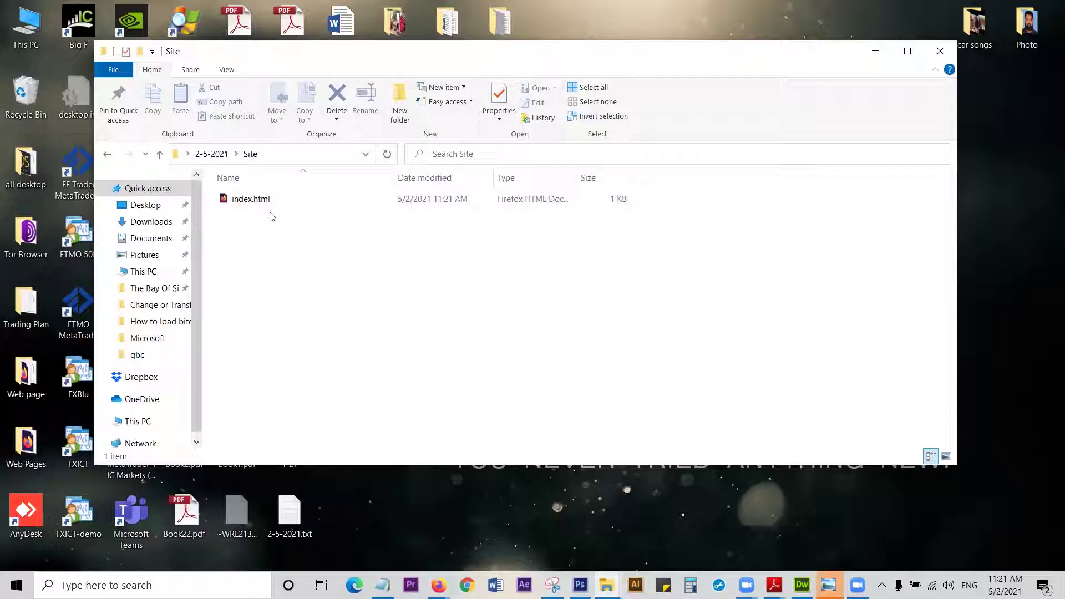
double_click(261, 198)
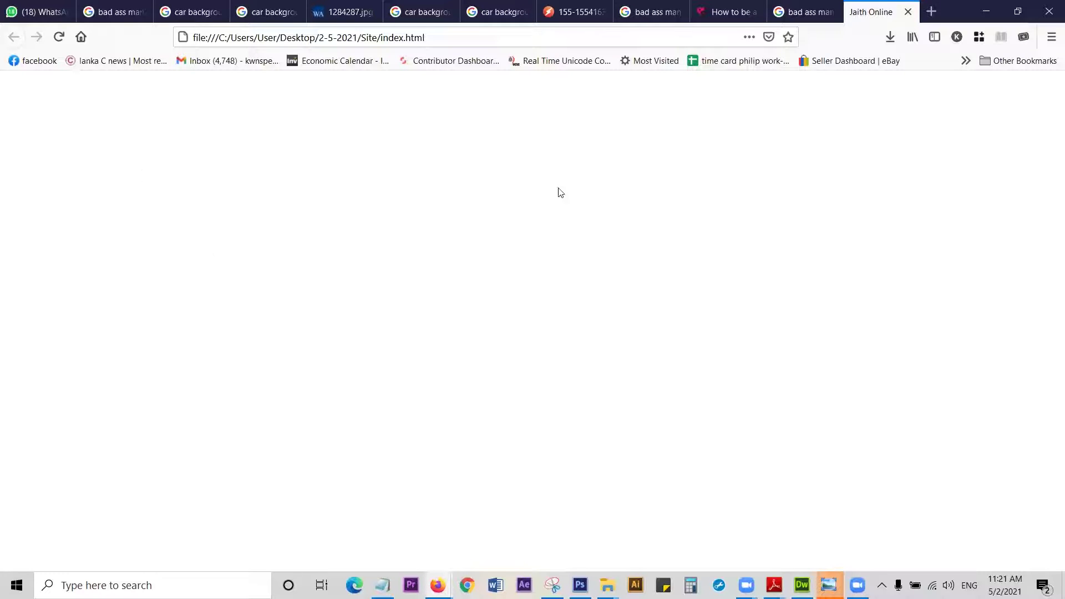
key(ctrl+w)
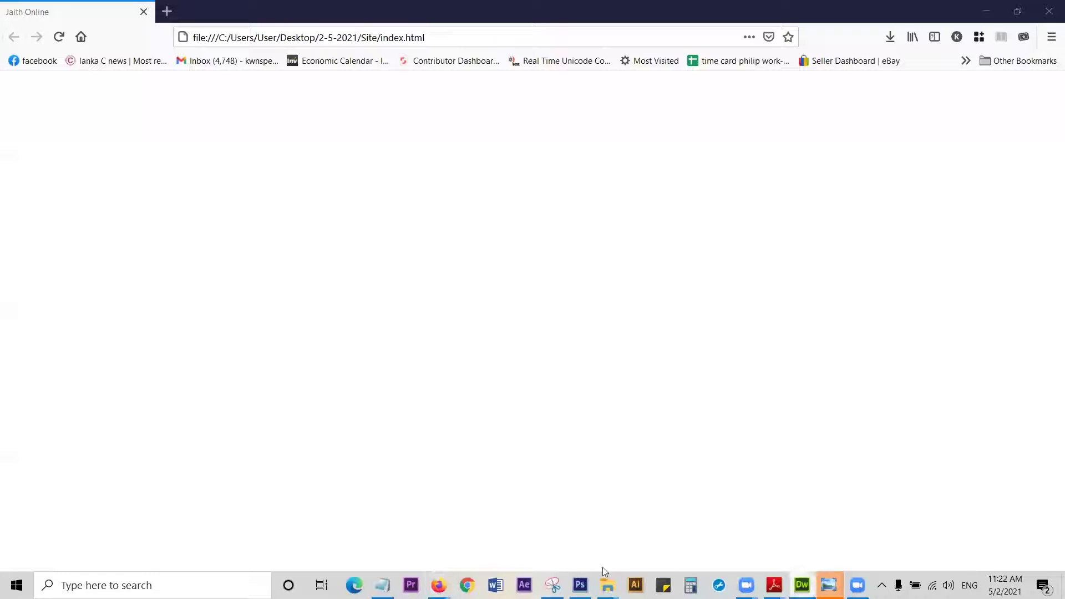
Step: Return to index.html in Notepad and add a <tr> and </tr> pair under the opening table tag, with one empty line between them
click(580, 585)
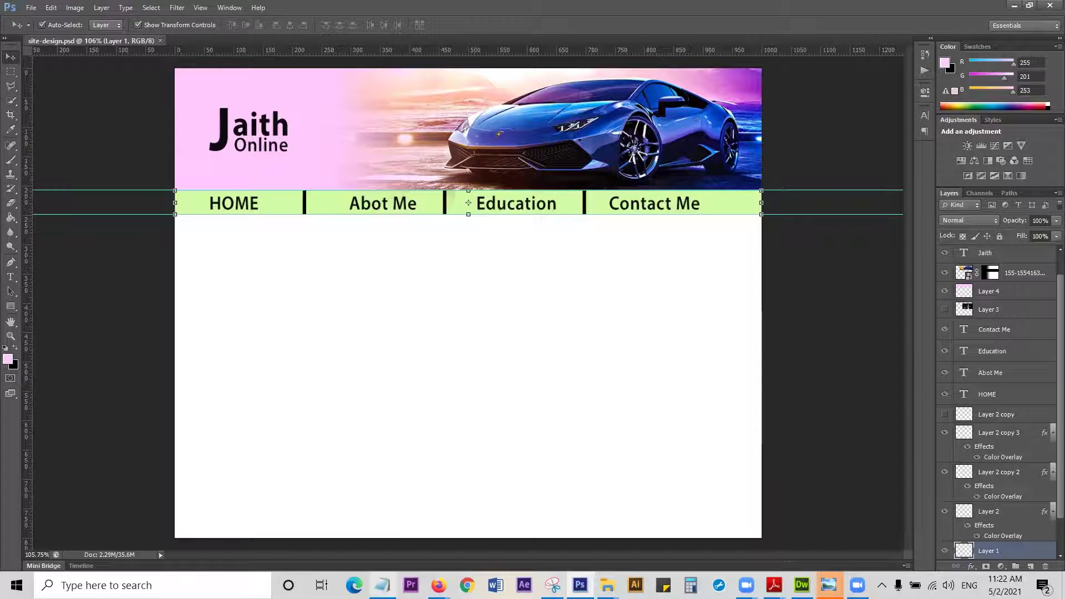
click(383, 585)
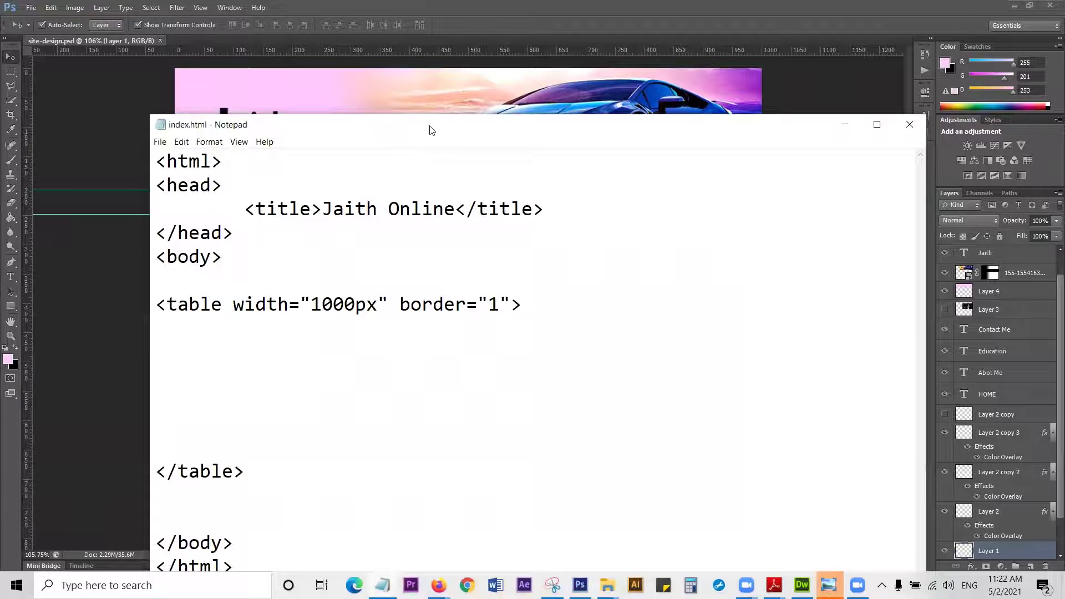
drag(431, 130, 444, 45)
click(283, 270)
click(191, 249)
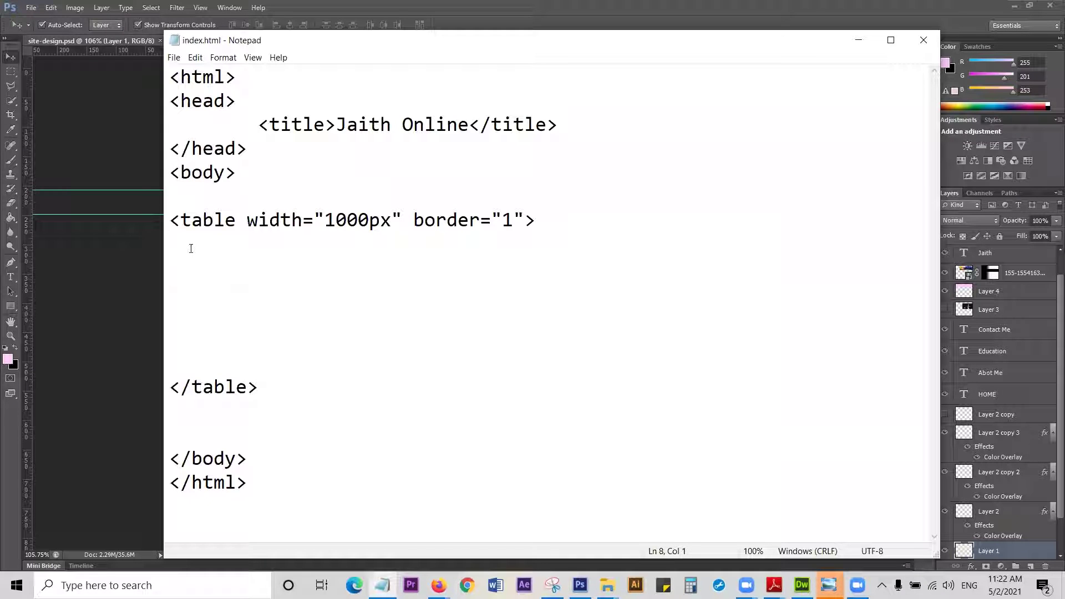
text(<b)
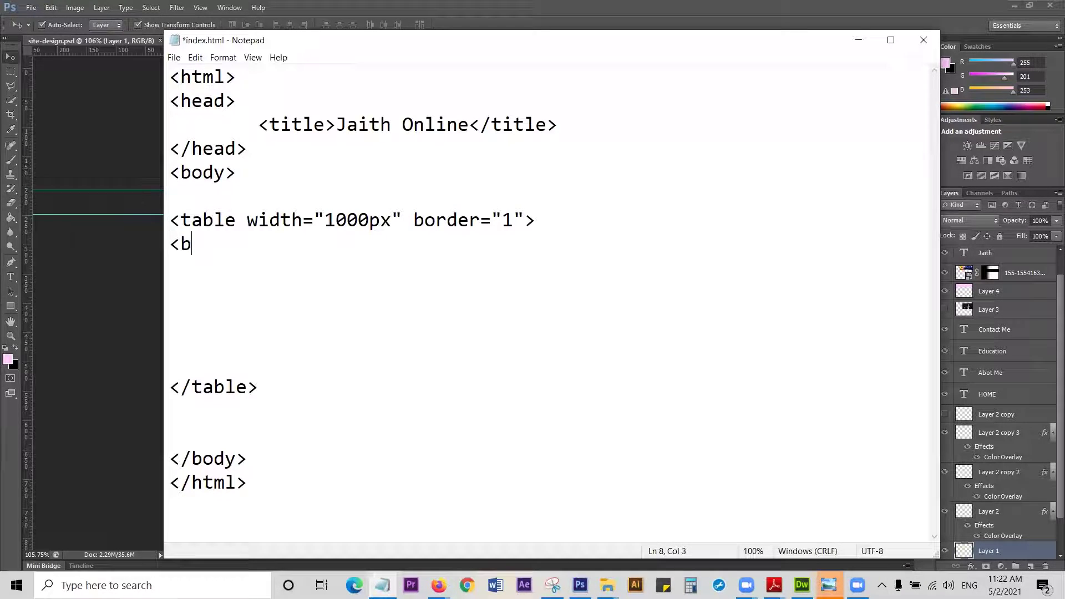
key(BackSpace)
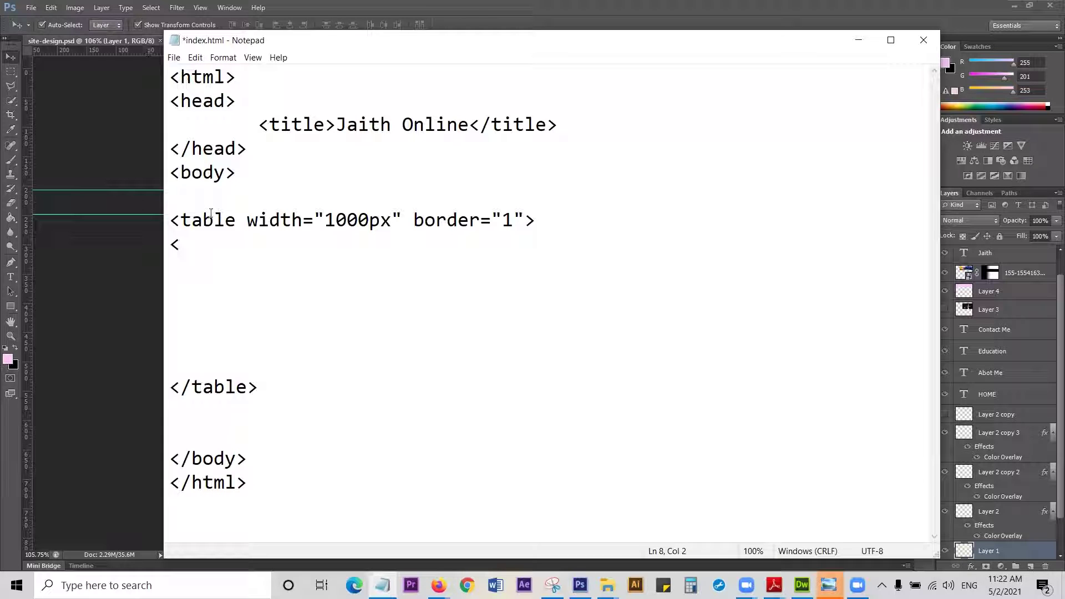
text(tr>)
key(Return)
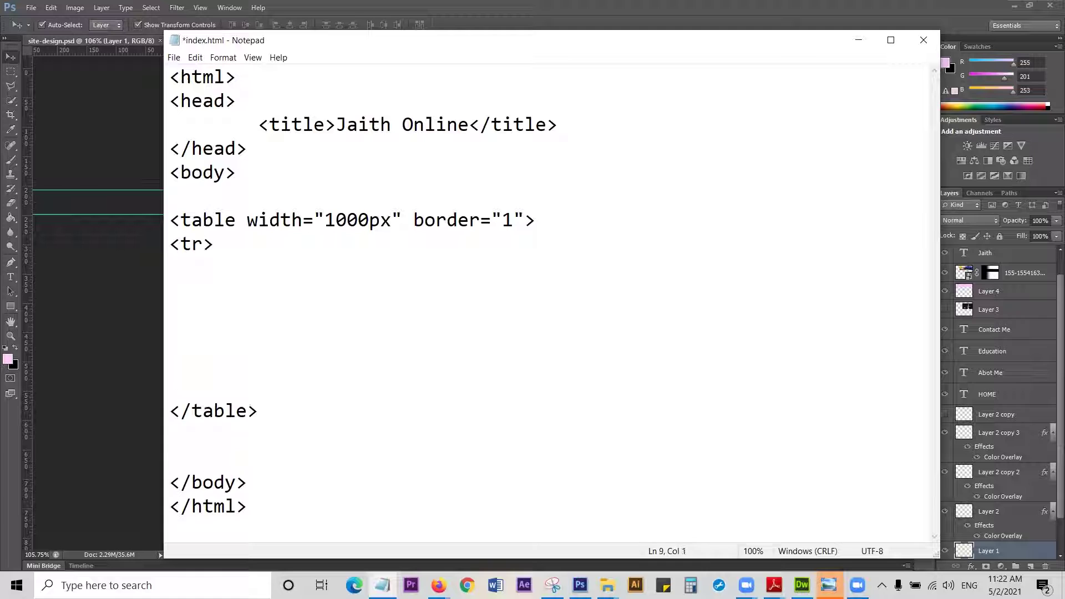
key(Return)
text(</)
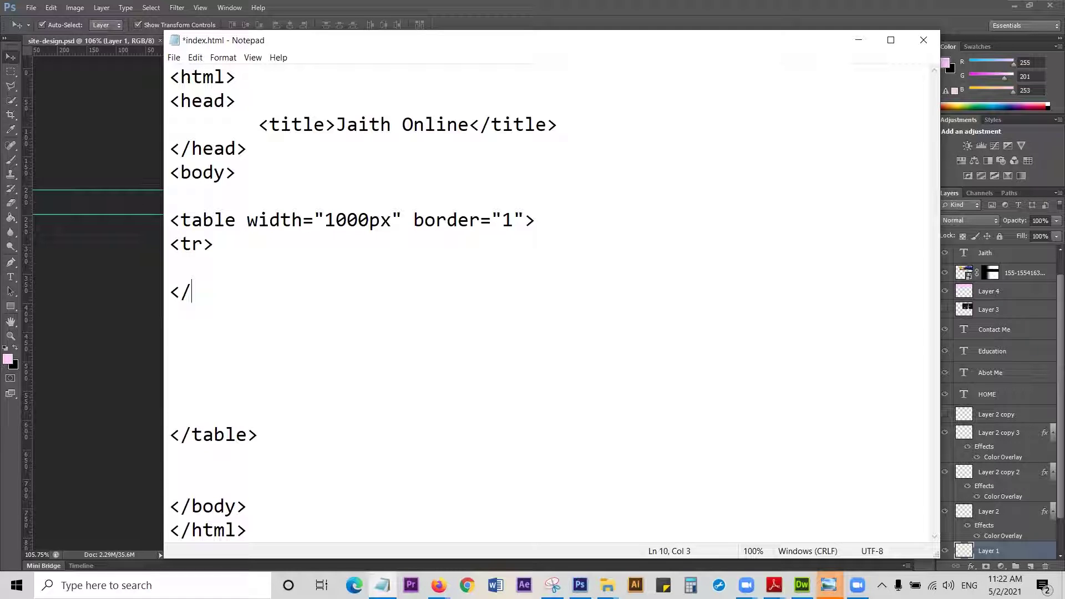
text(tr>)
click(219, 274)
key(Tab)
text(<td)
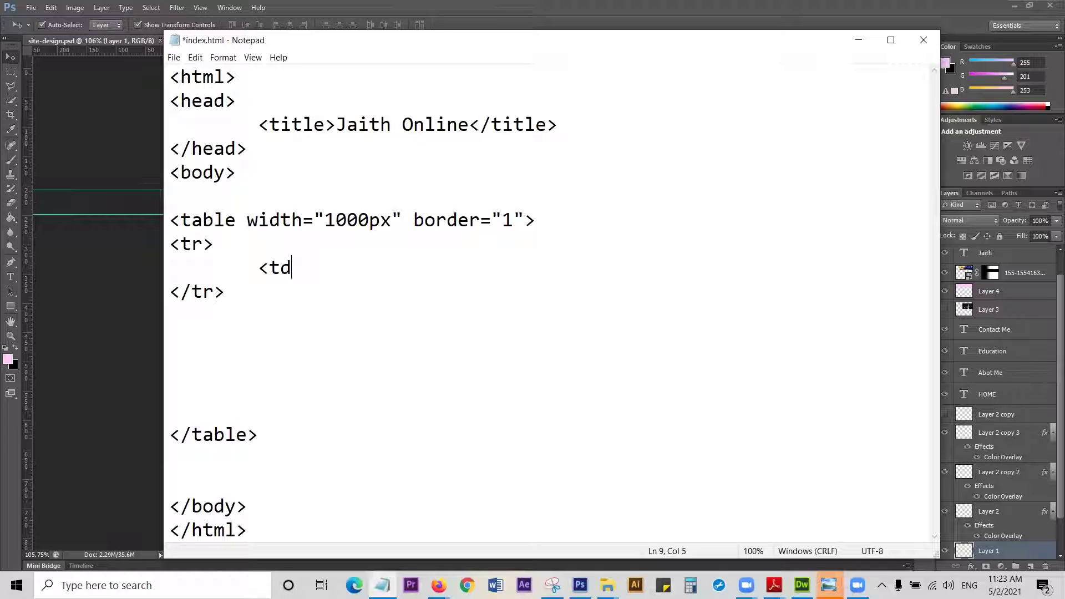
text(>)
key(BackSpace)
key(BackSpace)
key(BackSpace)
key(BackSpace)
key(BackSpace)
Step: Copy the empty <tr></tr> block and paste the duplicate directly below it as a second table row
drag(170, 245, 238, 294)
key(ctrl+c)
key(Right)
key(Return)
key(ctrl+v)
key(alt+Tab)
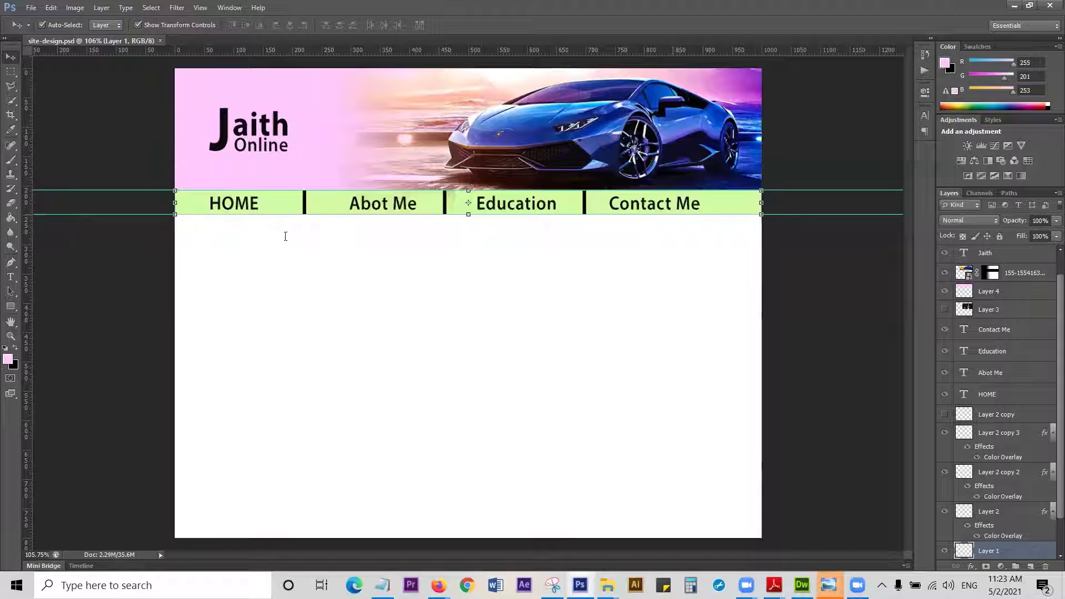
key(alt+Tab)
double_click(202, 315)
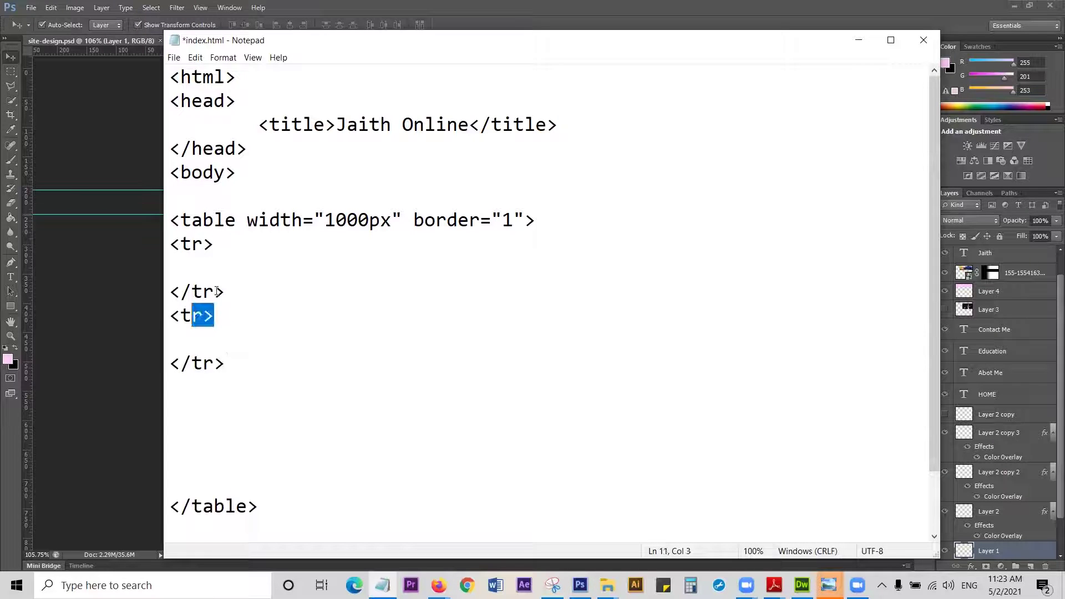
Step: Between the two table rows, write indented <td> cells for Home and About Me on separate lines
click(249, 289)
key(Return)
key(Tab)
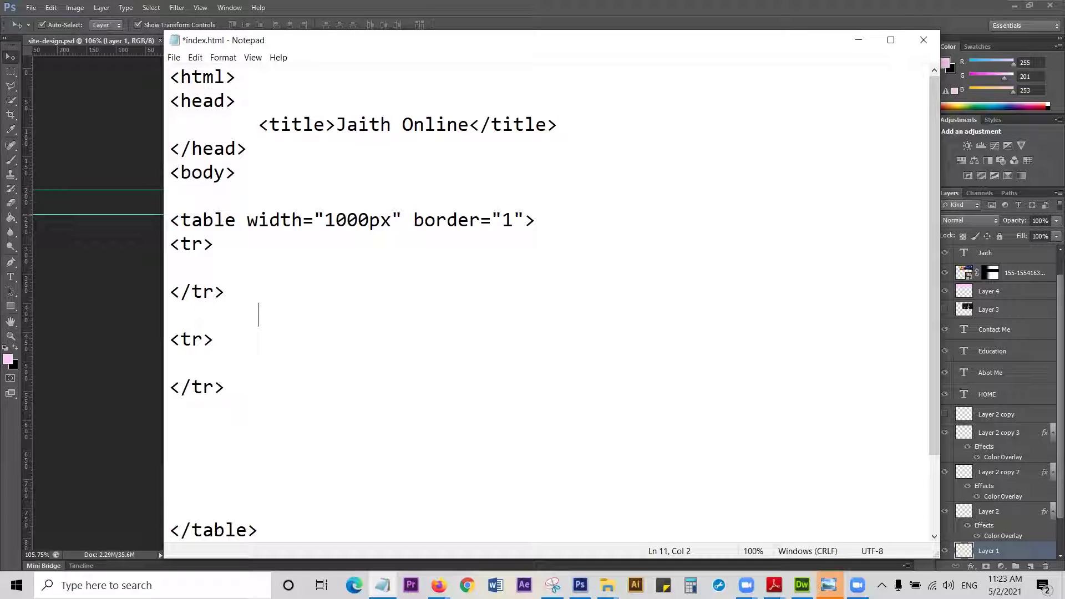
text(<td>Home<)
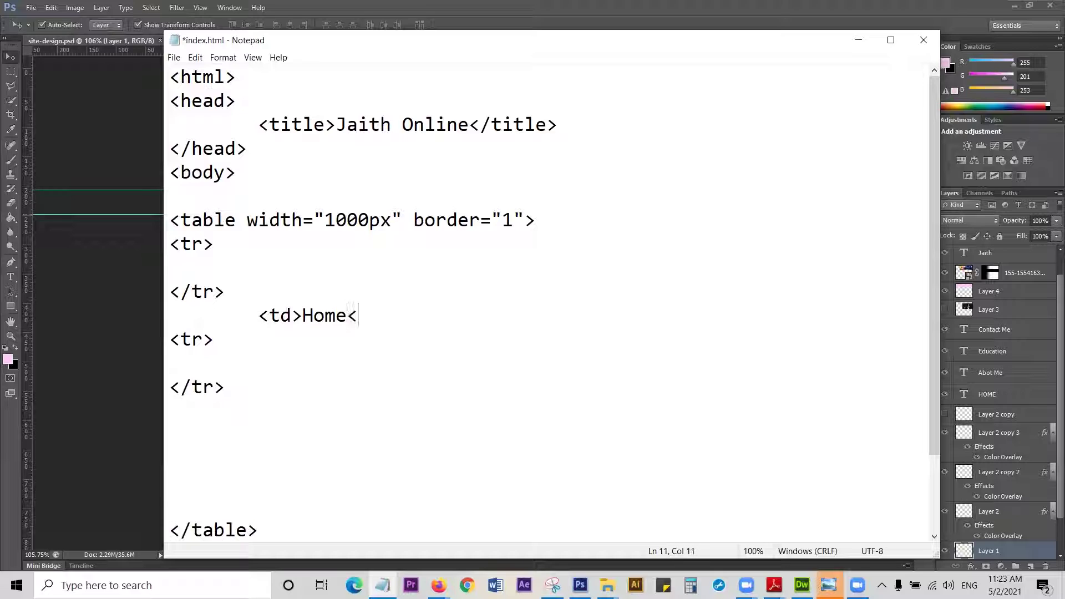
text(/td>)
key(Return)
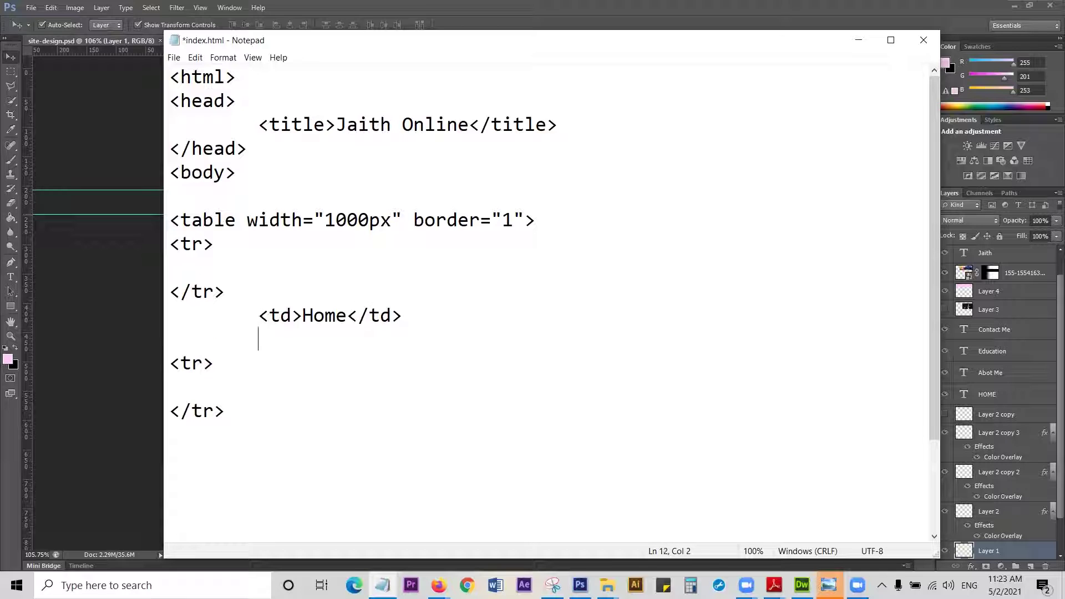
text(<td>About )
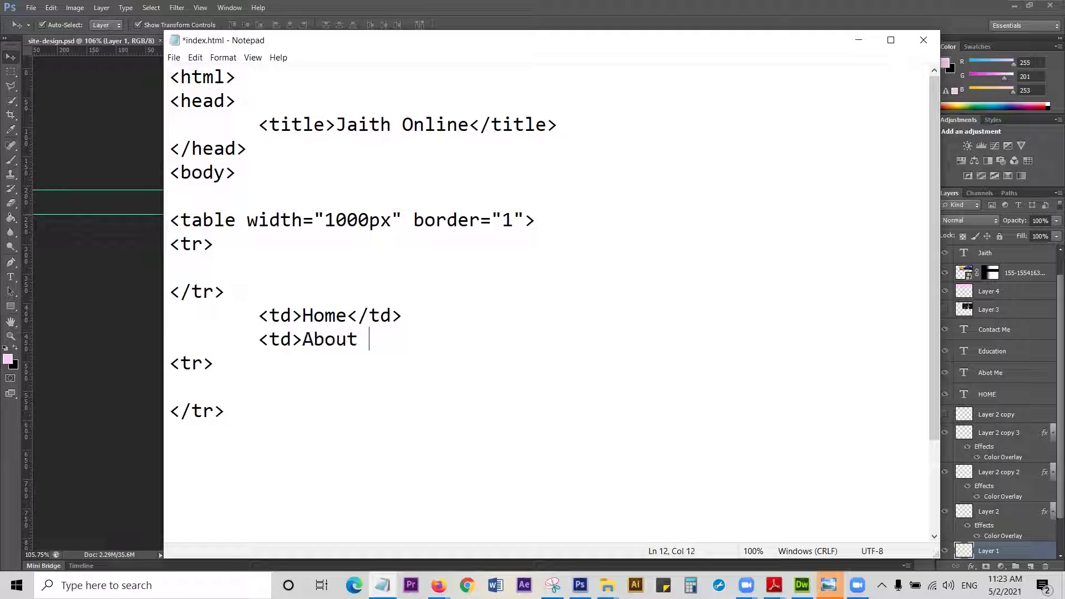
text(Me</td>)
key(Return)
key(Tab)
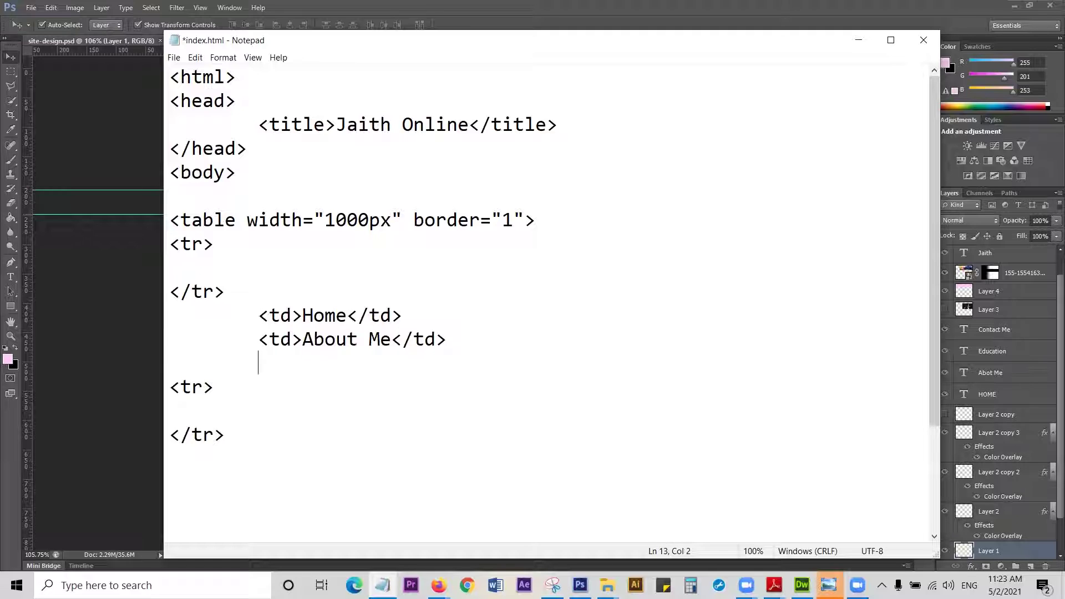
Step: Add <td> cells for Education and Contact Me on separate lines below the About Me cell
text(<td>Education</td)
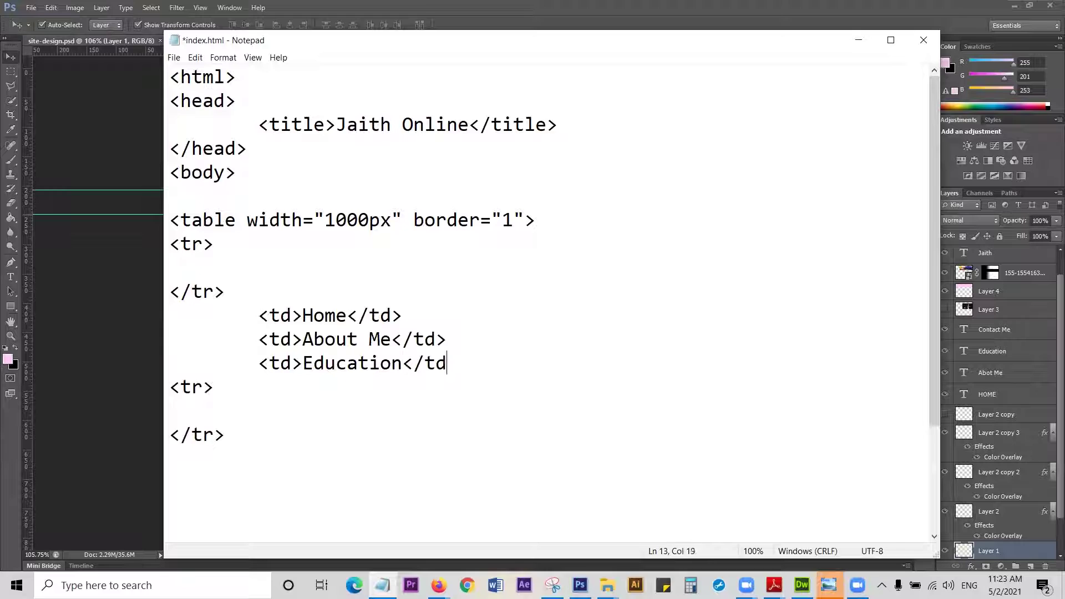
text(>)
key(Return)
key(Tab)
text(<td)
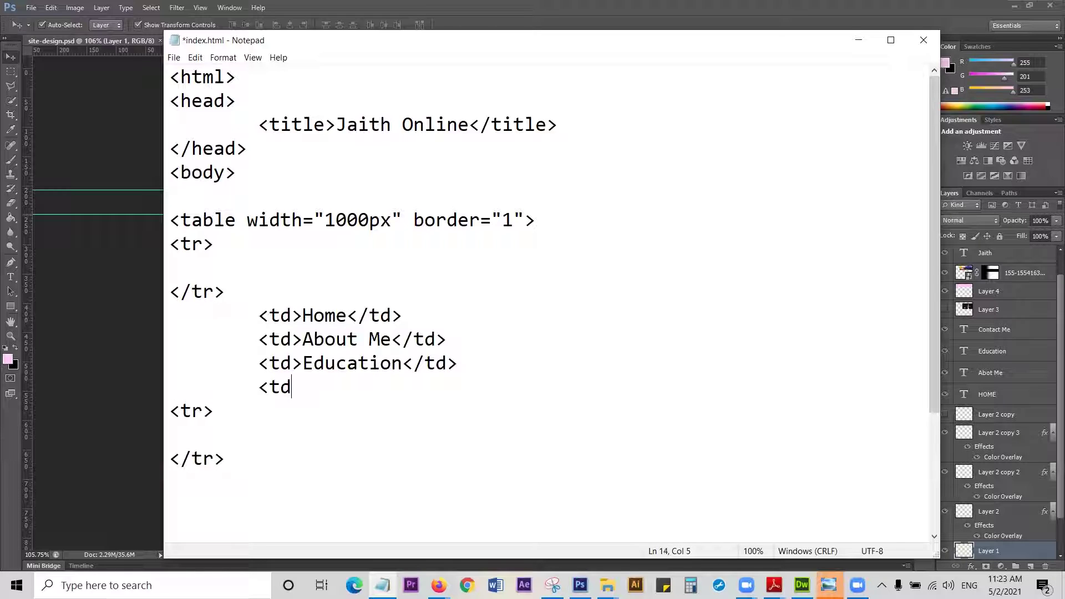
text(>Contact Me)
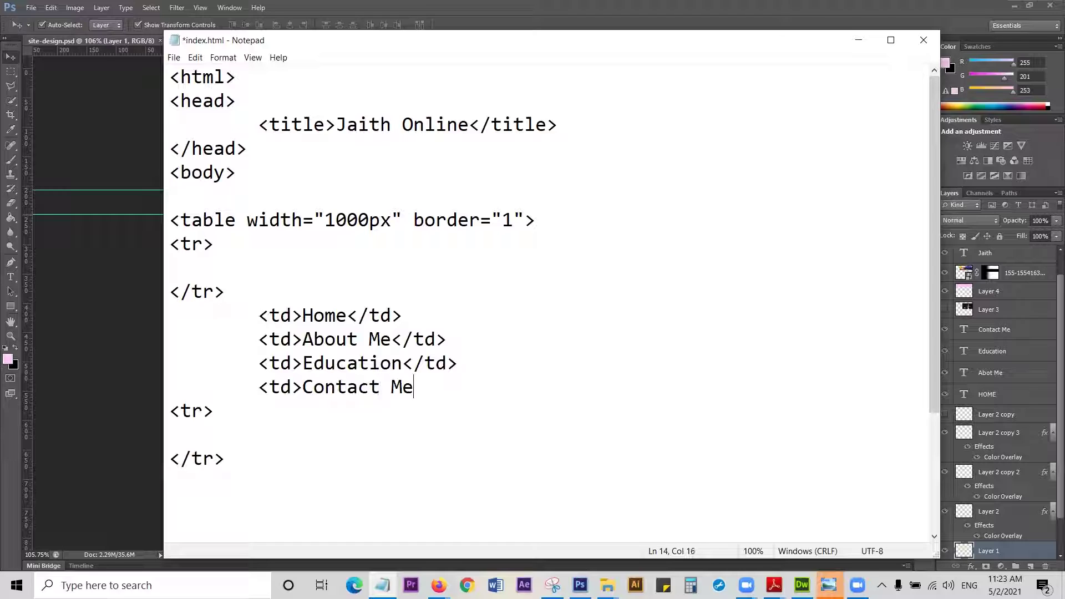
text(</td>)
Step: Move the four <td> cells from between the rows to inside the second <tr> block and save the file
shift+click(301, 315)
shift+click(185, 314)
key(ctrl+c)
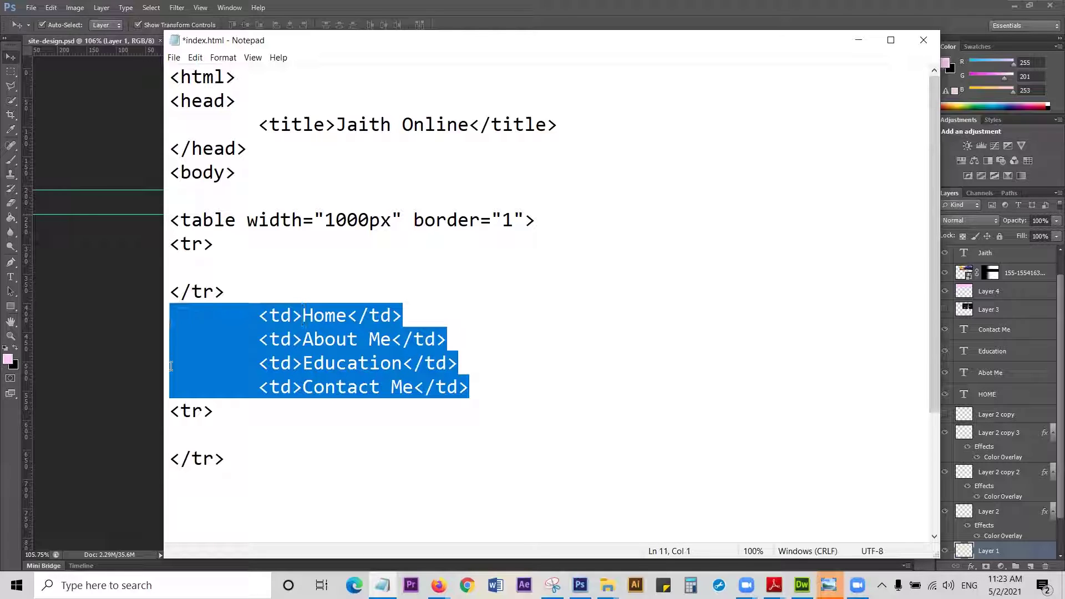
key(Delete)
key(Down)
key(End)
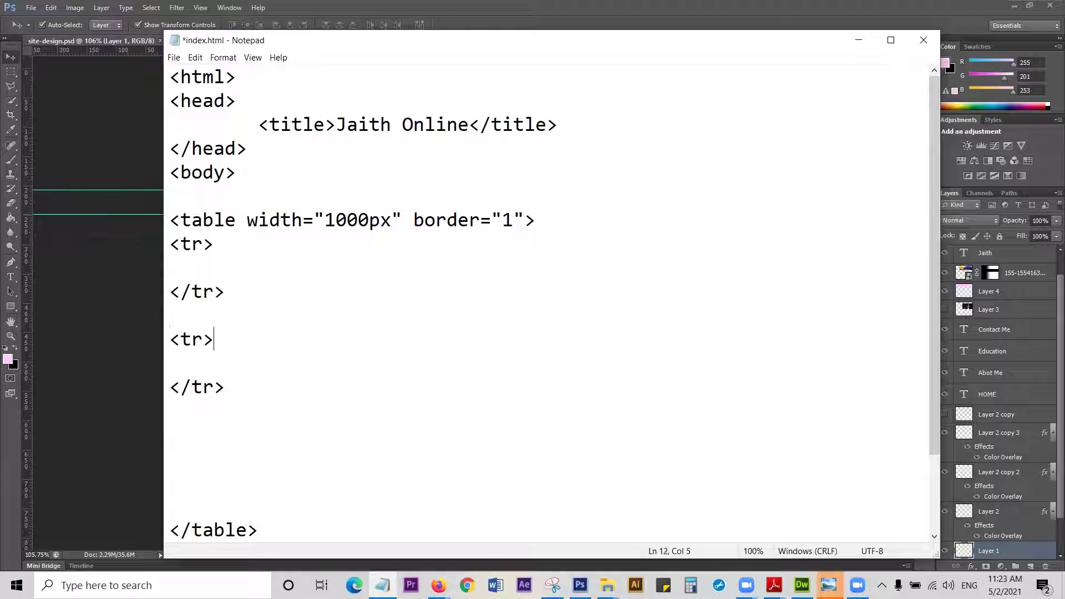
key(Return)
key(Tab)
key(ctrl+v)
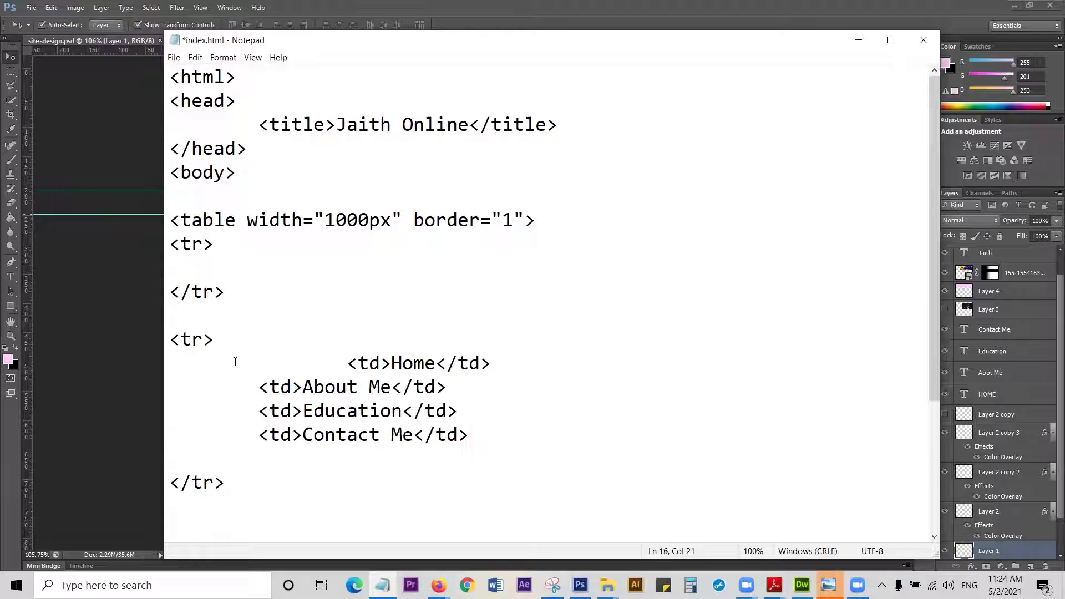
key(ctrl+s)
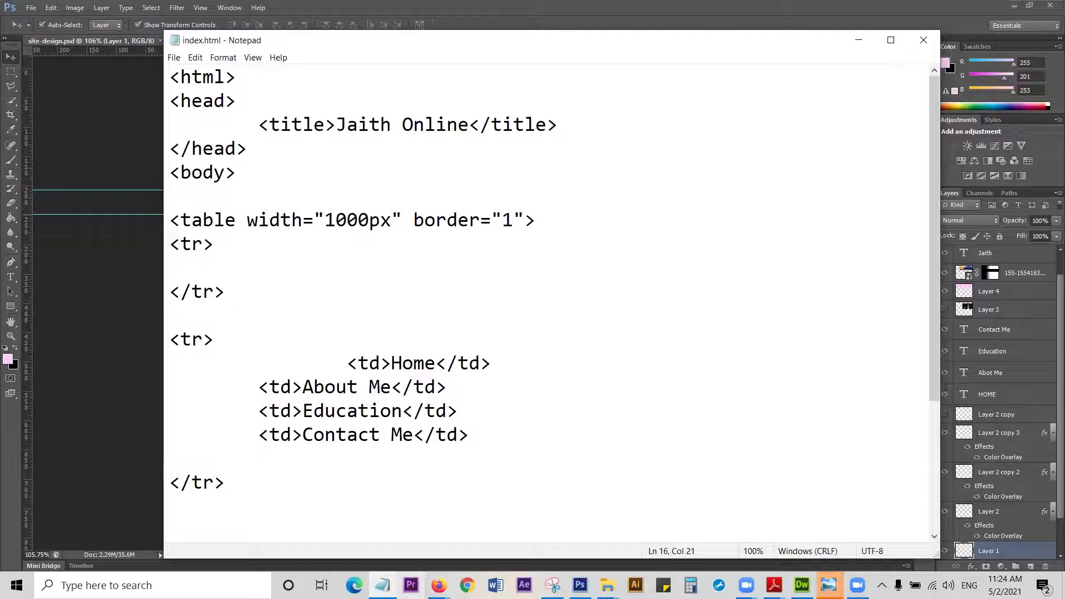
Step: Reload index.html in Firefox to check the menu row, and switch to the Photoshop design for comparison
click(438, 586)
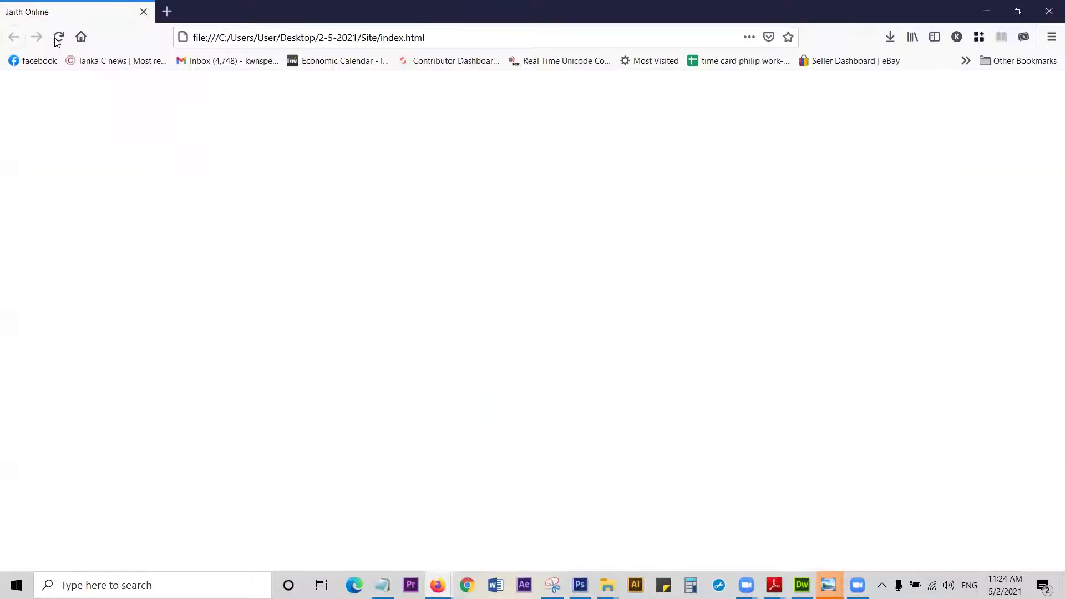
click(58, 38)
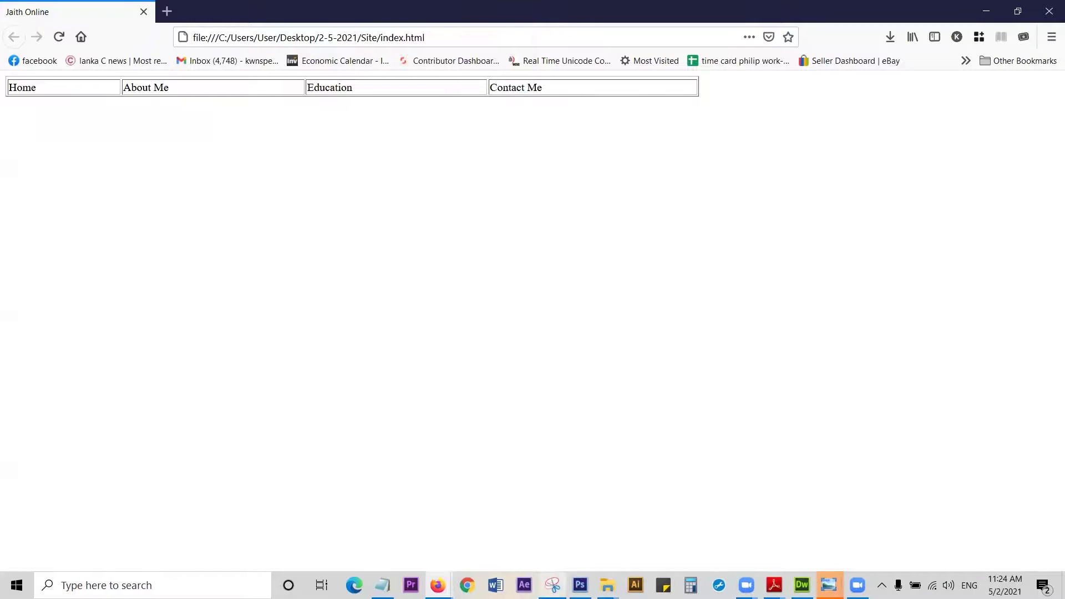
key(alt+Tab)
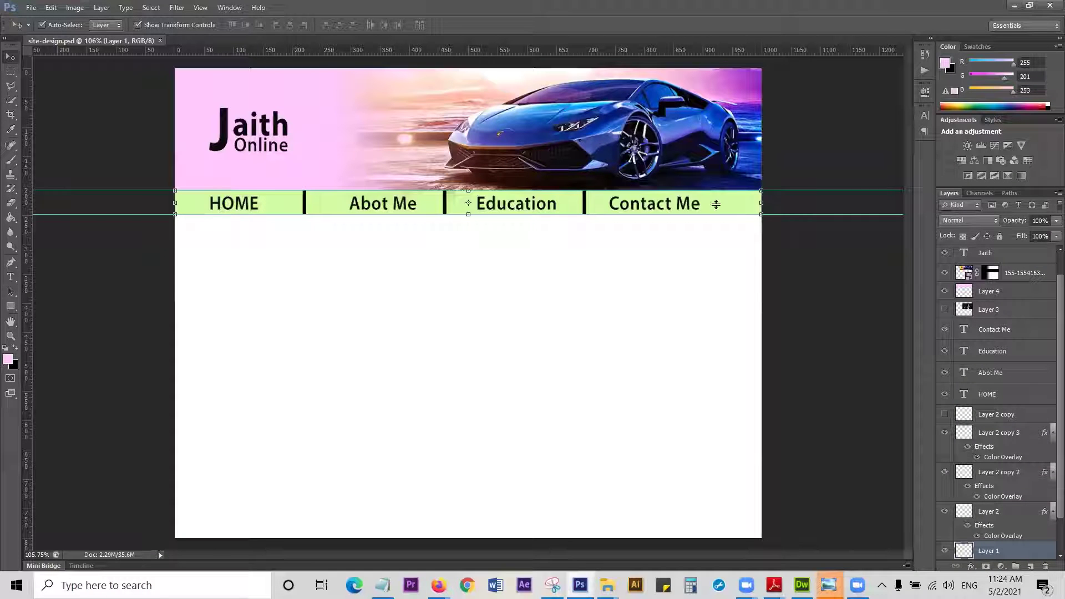
Step: Return to index.html in Notepad, start an indented line inside the first <tr> block, and check the header in the Photoshop design
click(1013, 5)
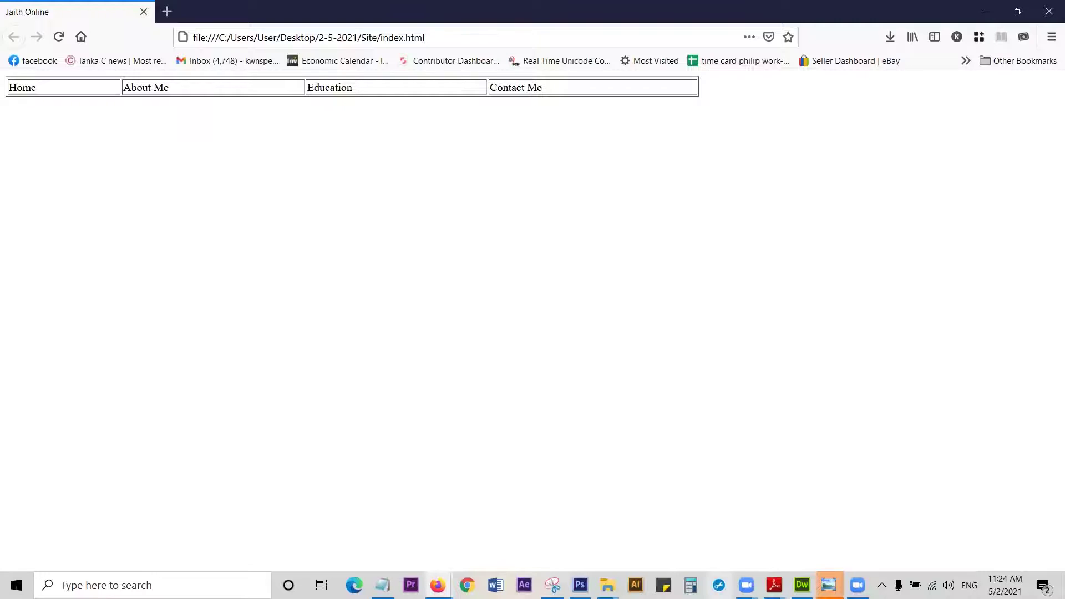
key(alt+Tab)
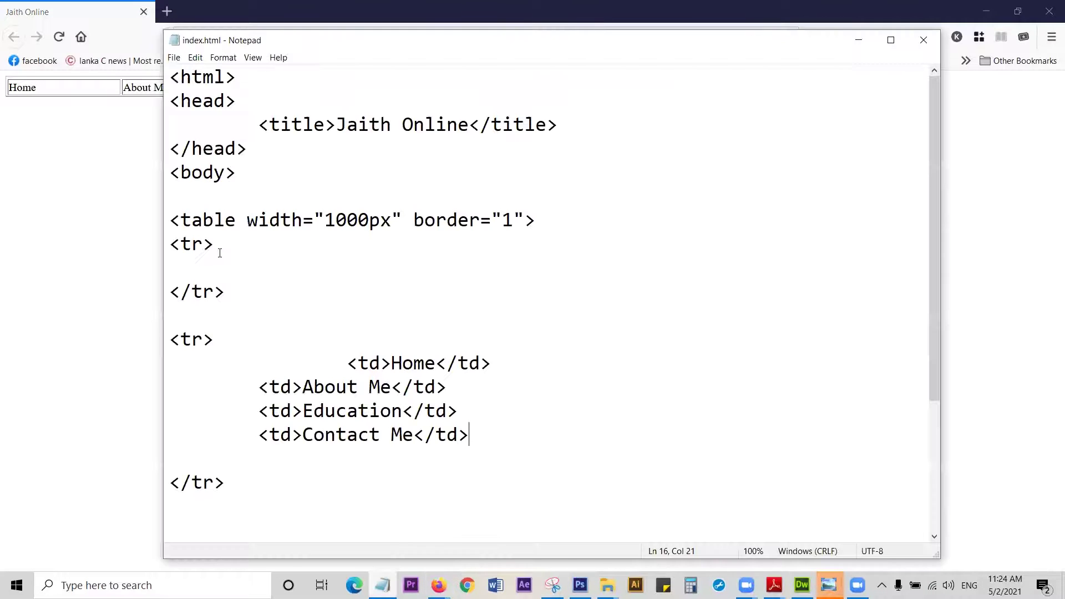
click(221, 264)
key(Return)
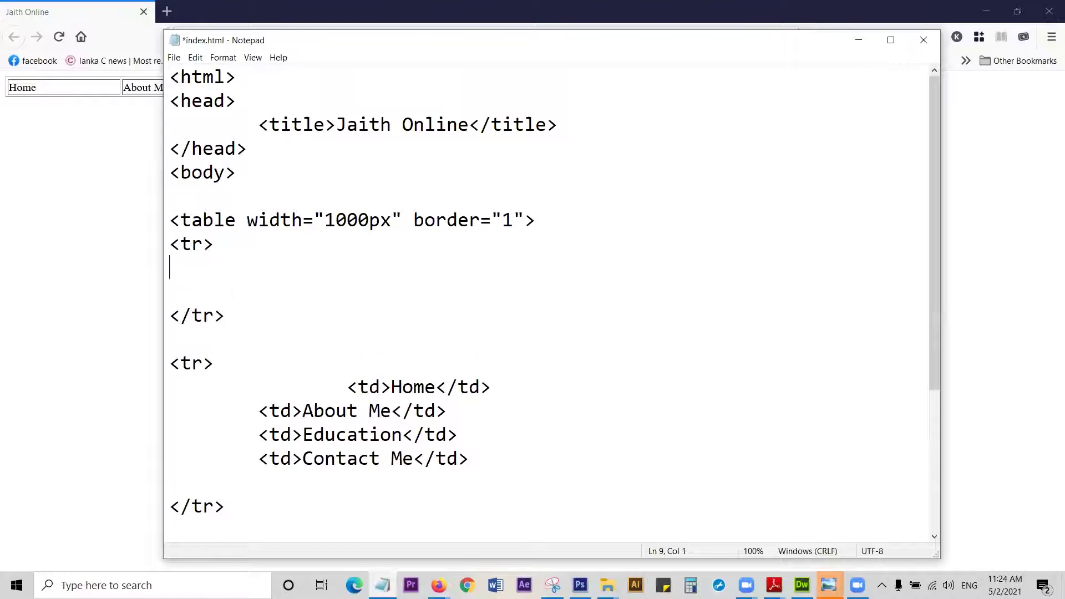
key(Tab)
key(alt+Tab)
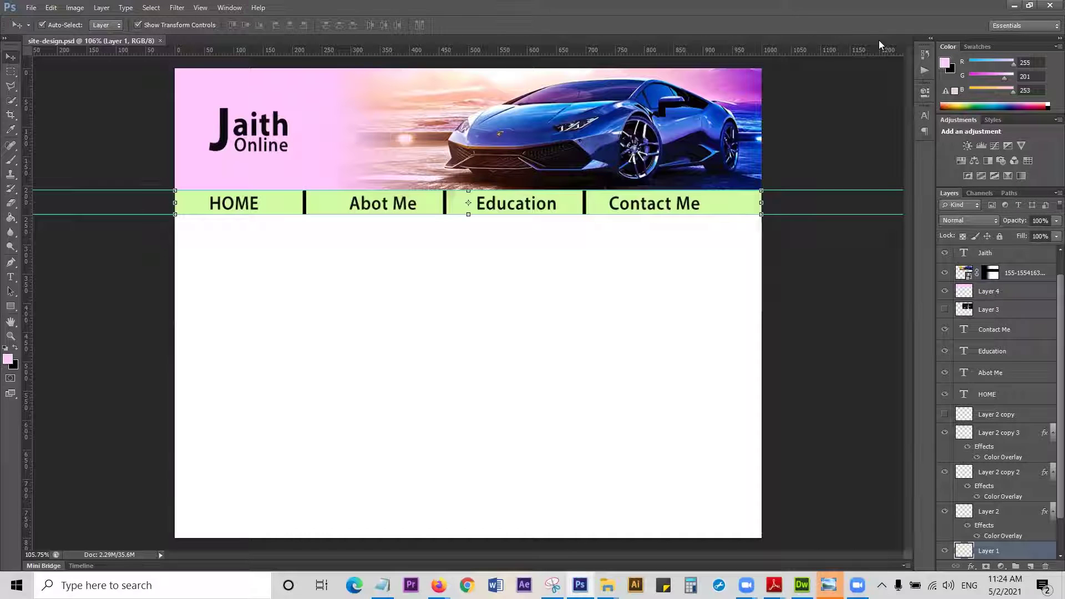
key(alt+Tab)
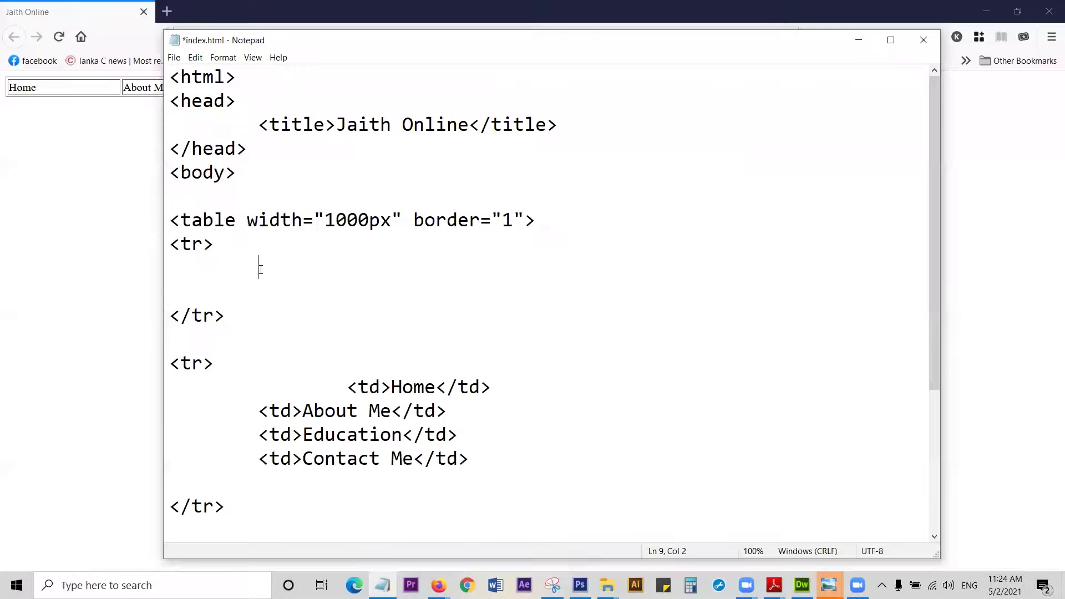
Step: Write <td colspan="4">Header</td> inside the first <tr> block and save the file
drag(246, 304, 172, 240)
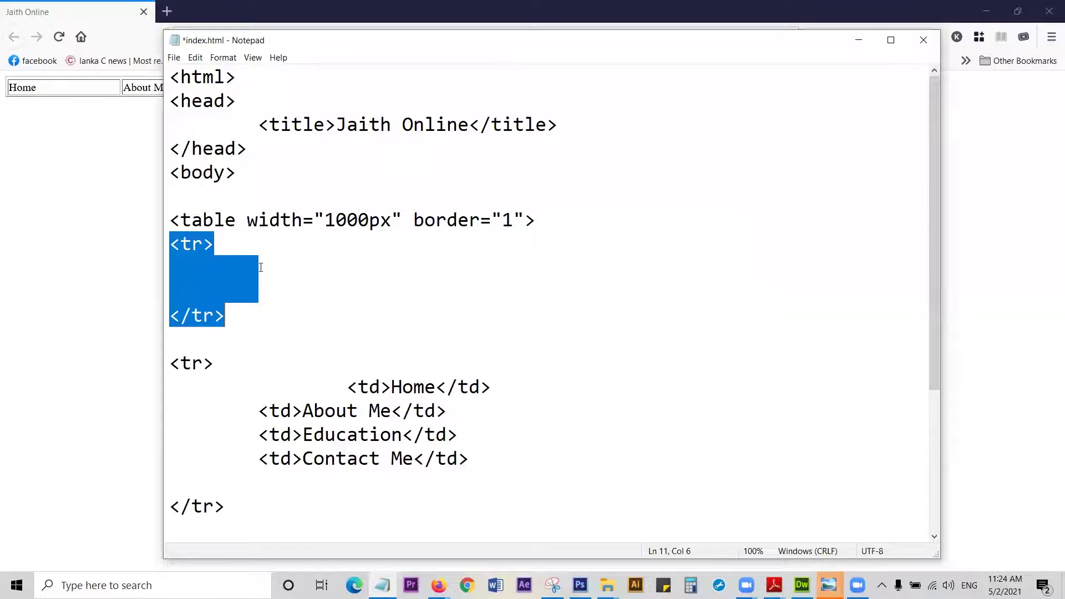
click(260, 274)
text(<)
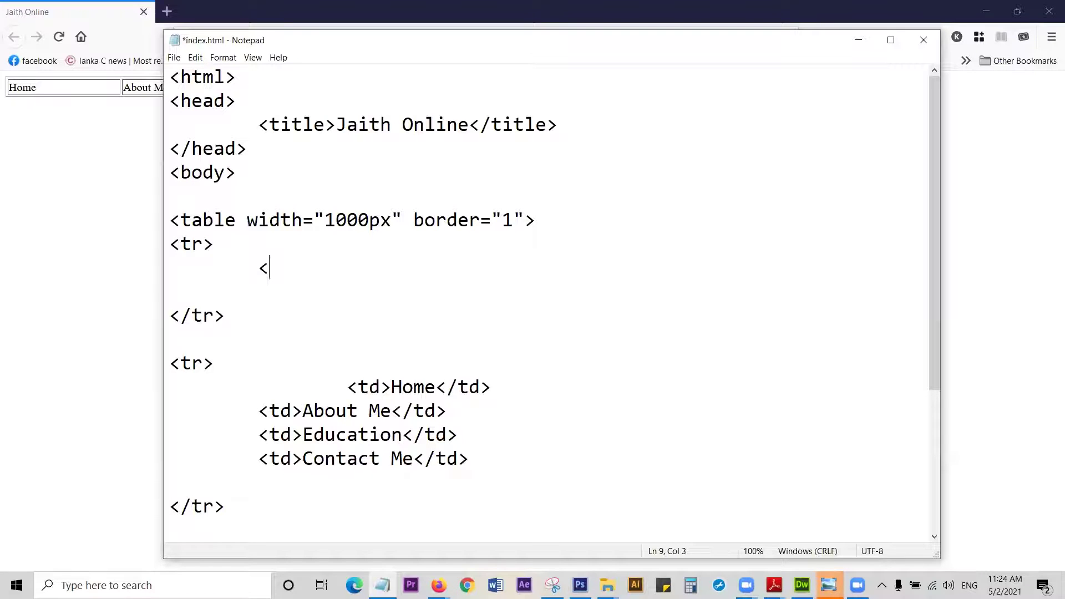
text(td colspan)
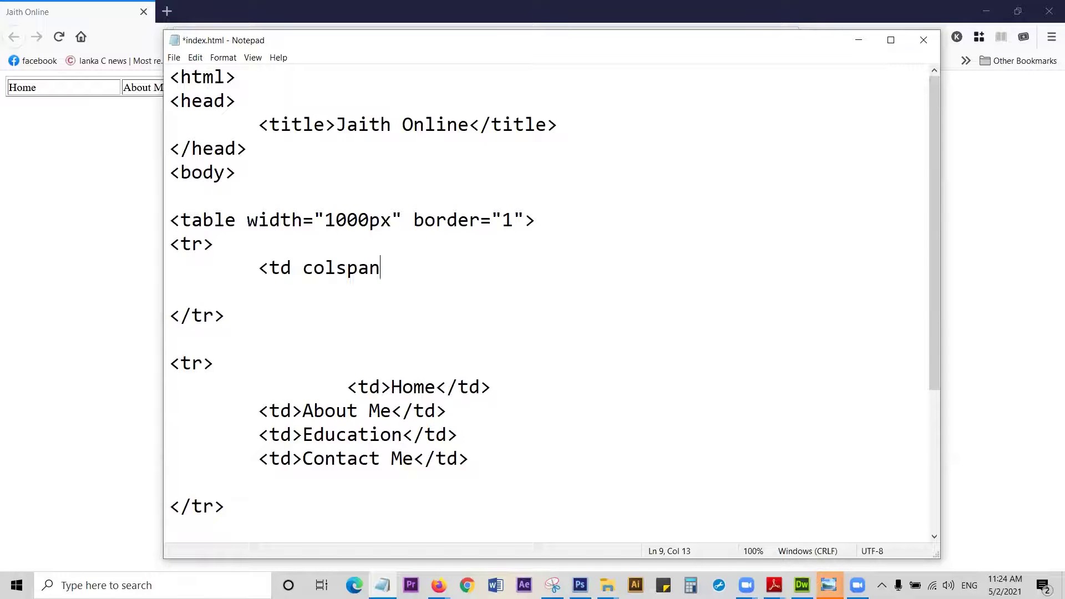
text(="4">Header)
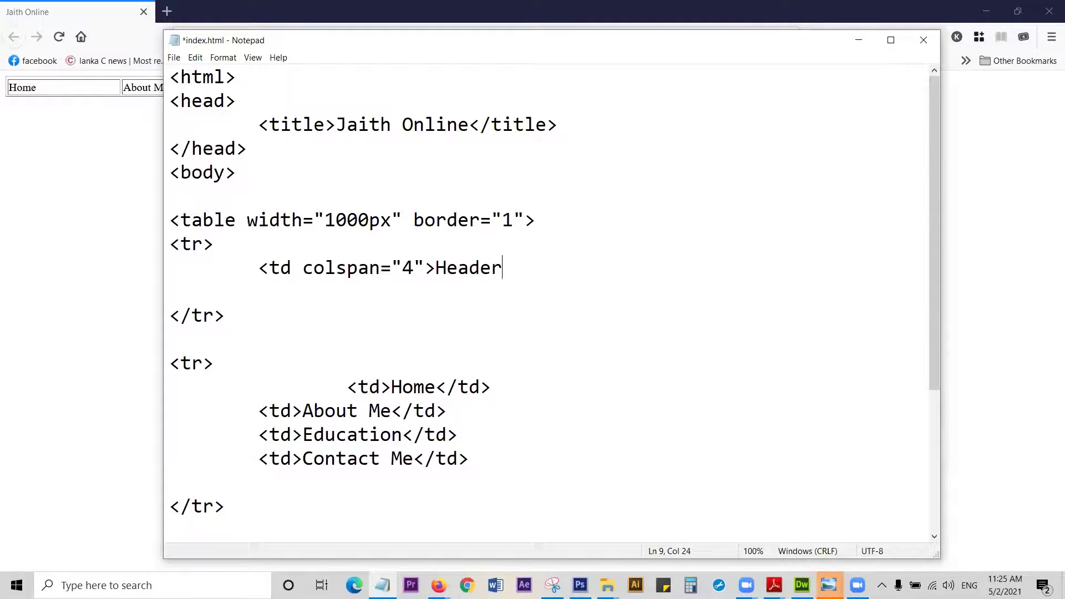
text(</td>)
key(ctrl+s)
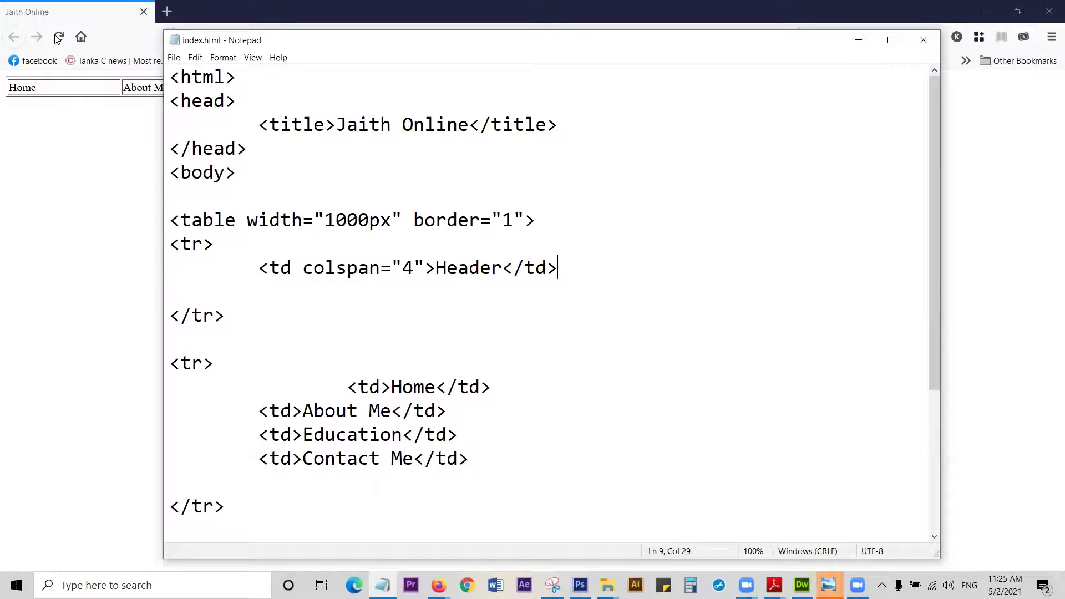
Step: Reload index.html in Firefox and check the Header cell above the menu row
click(40, 152)
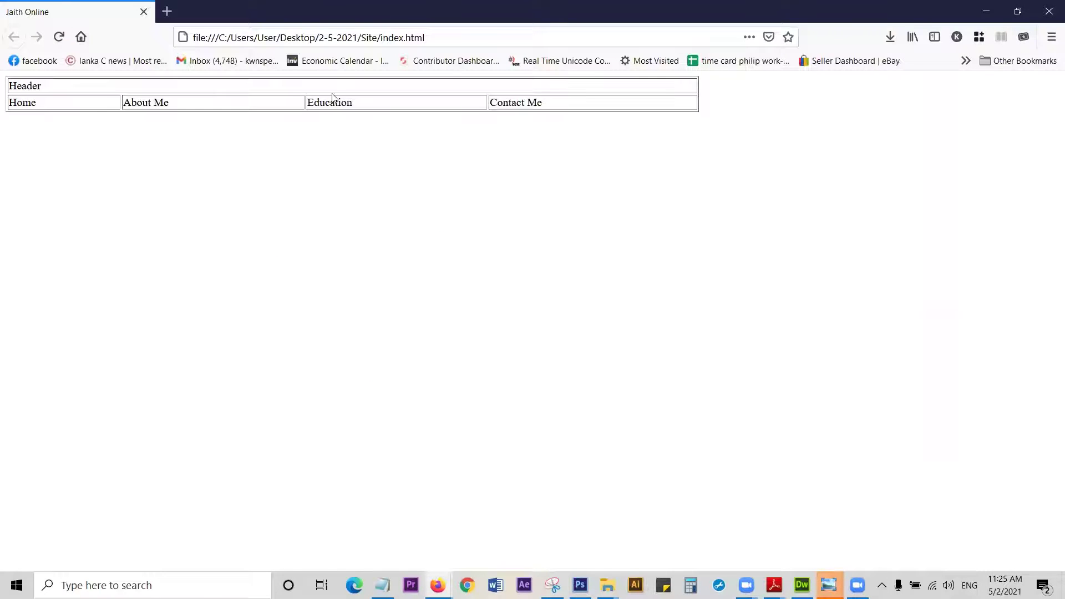
drag(22, 86, 609, 84)
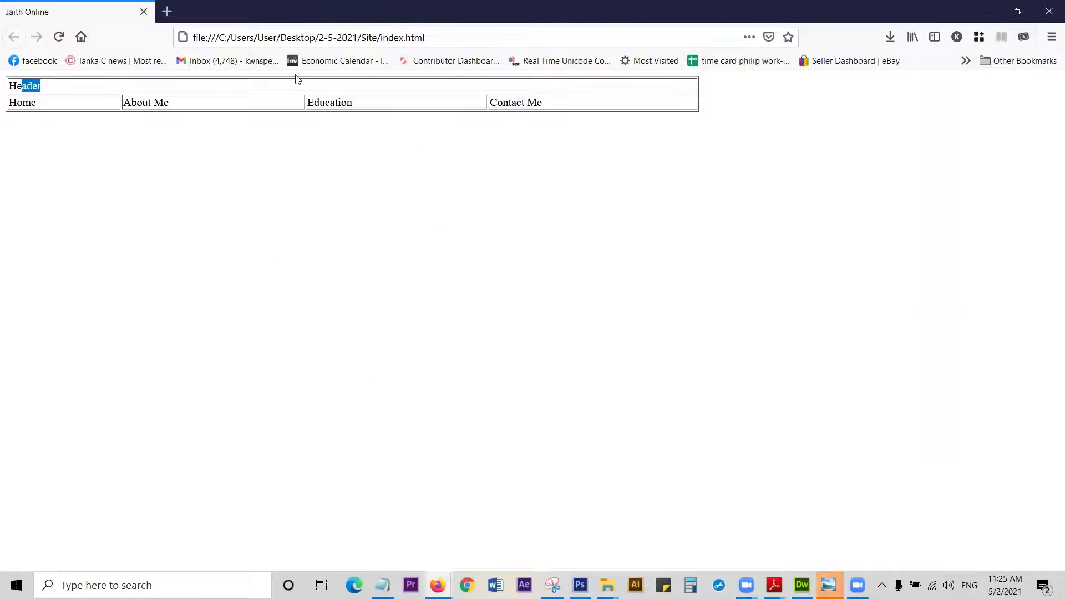
drag(17, 86, 41, 86)
click(42, 86)
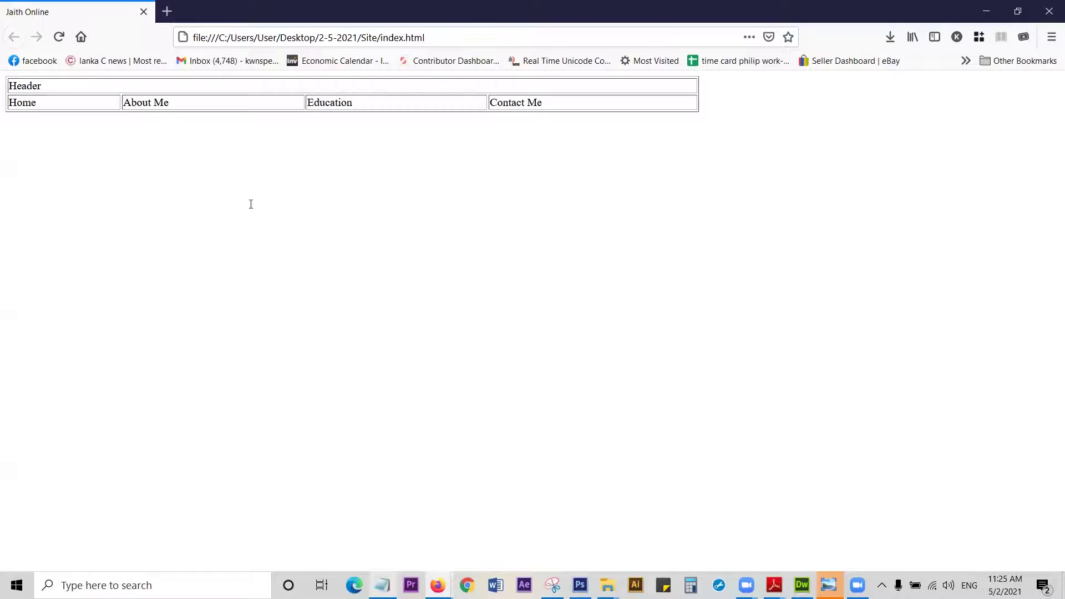
Step: In Notepad, add height="200px" to the Header cell's opening <td> tag after the colspan attribute
key(alt+Tab)
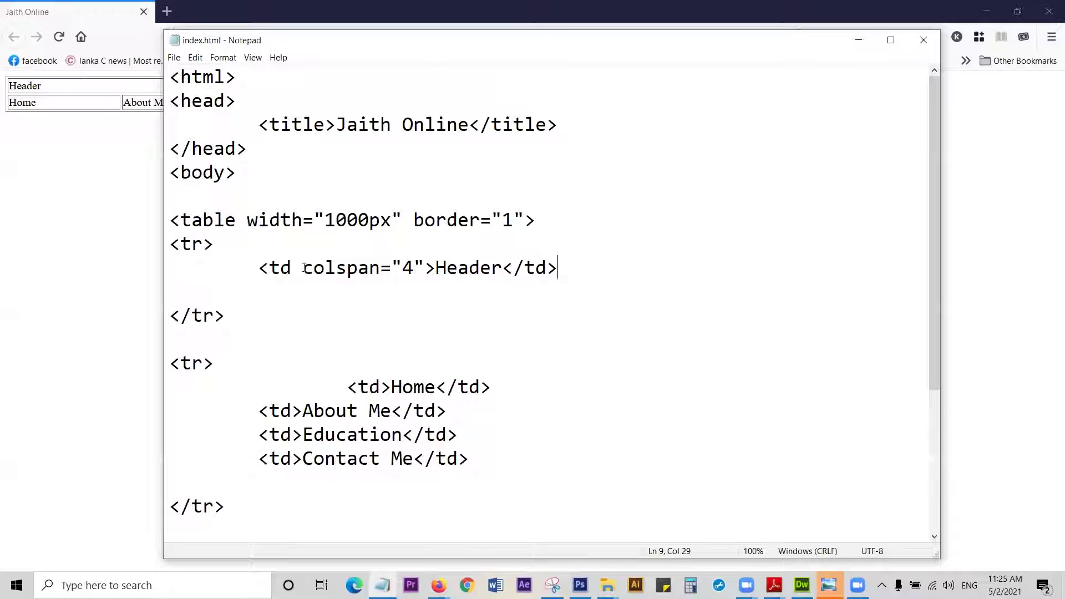
click(304, 268)
shift+click(420, 272)
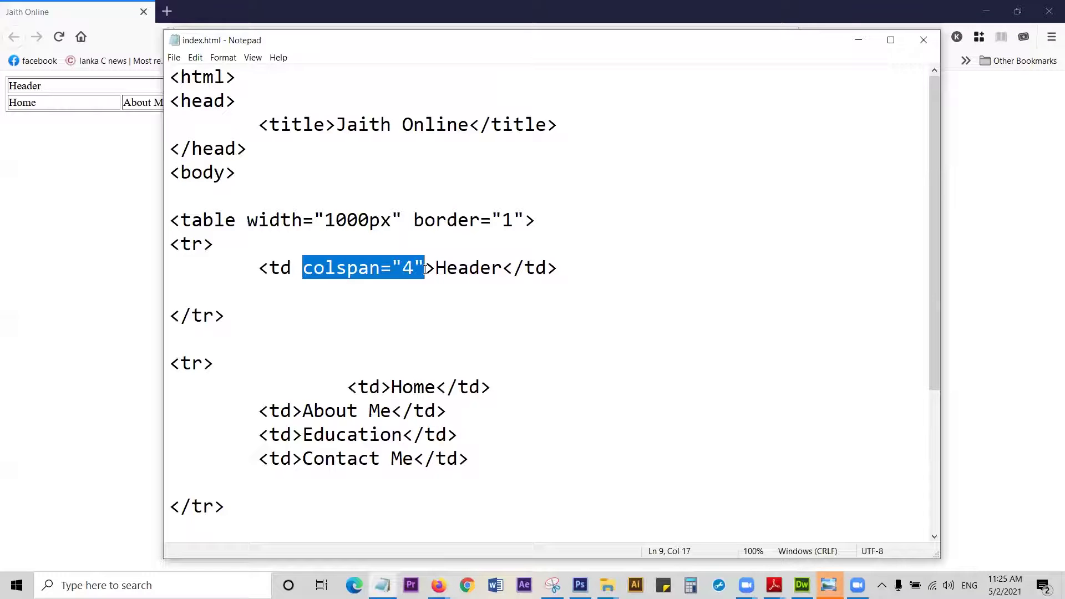
key(Right)
text(height)
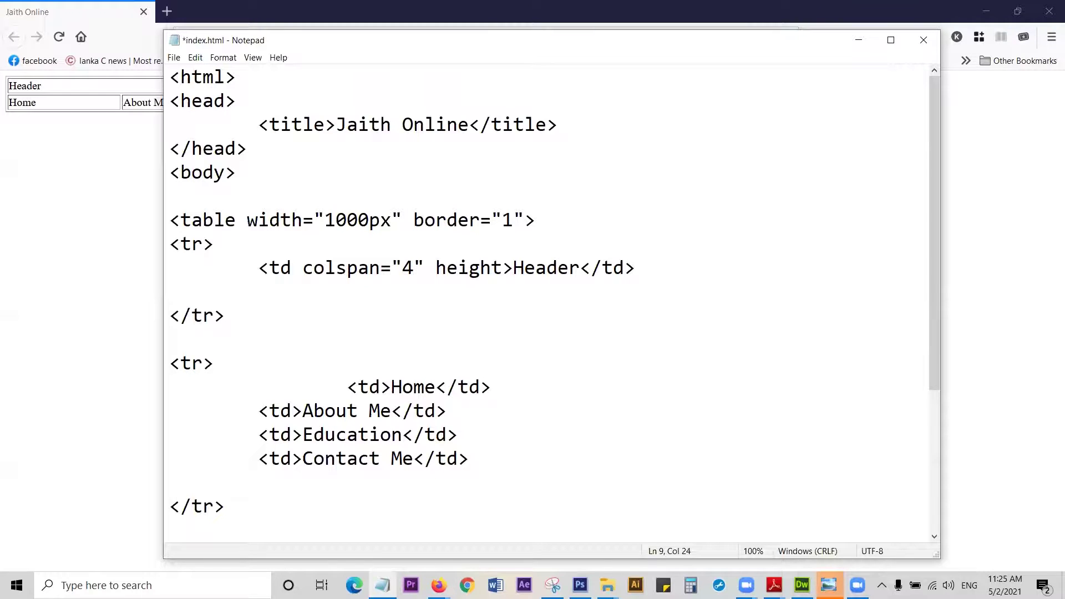
text(=")
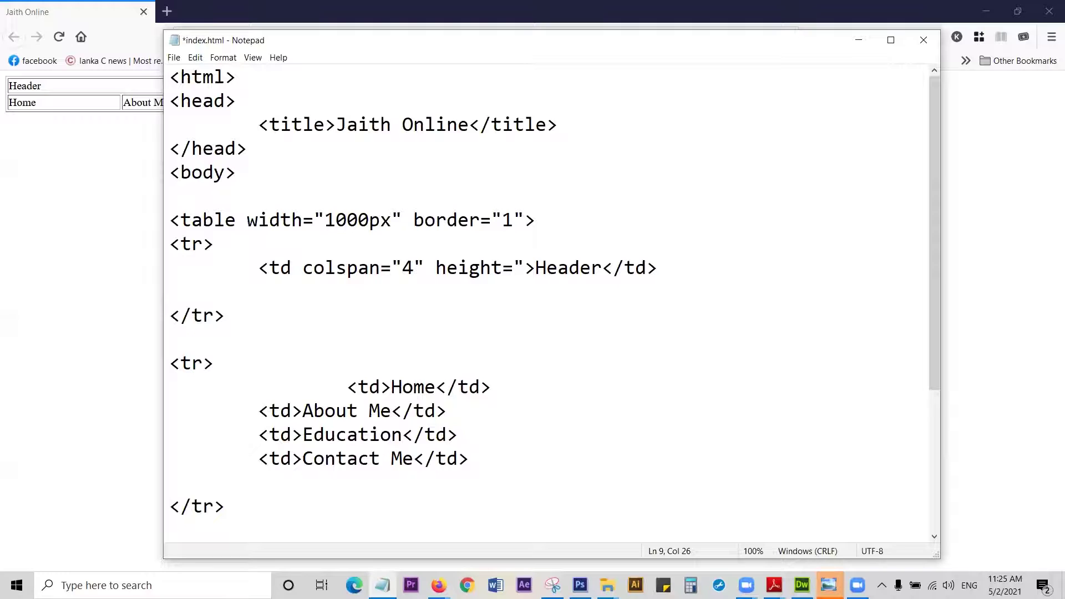
text(2)
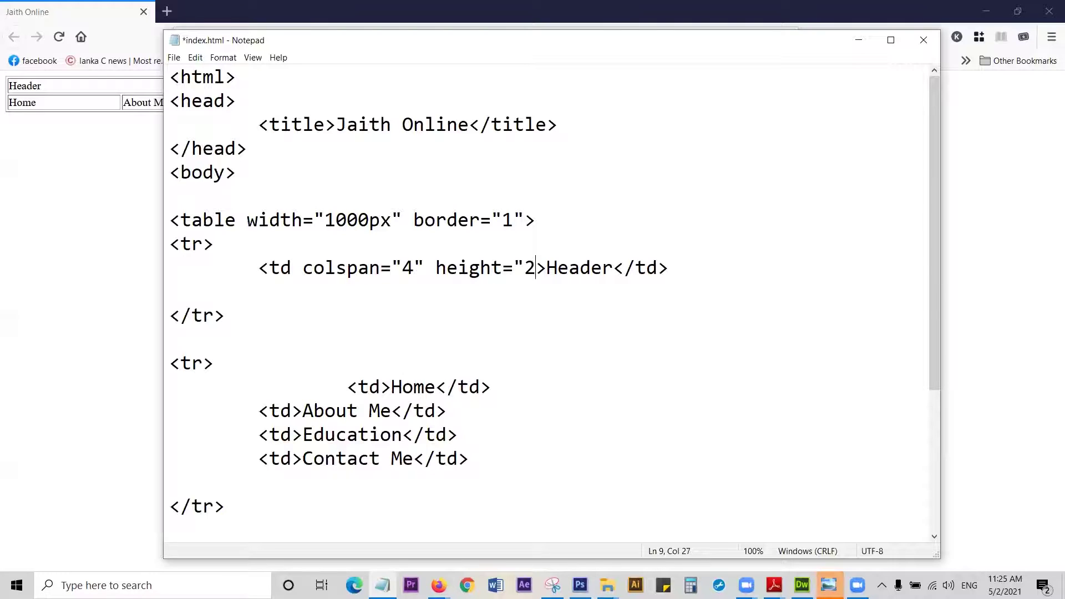
text(00px)
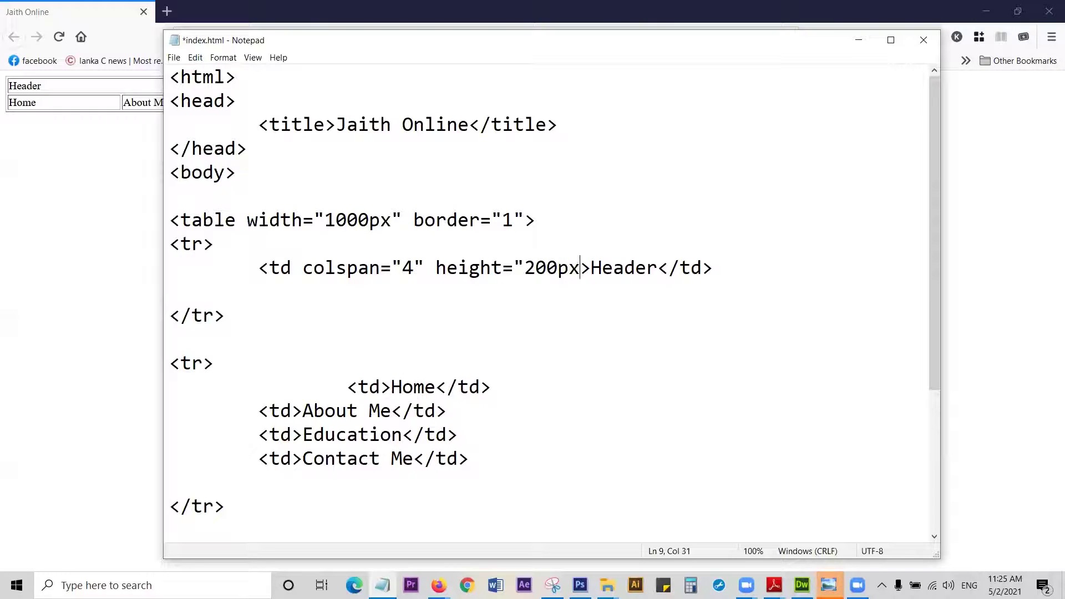
text(")
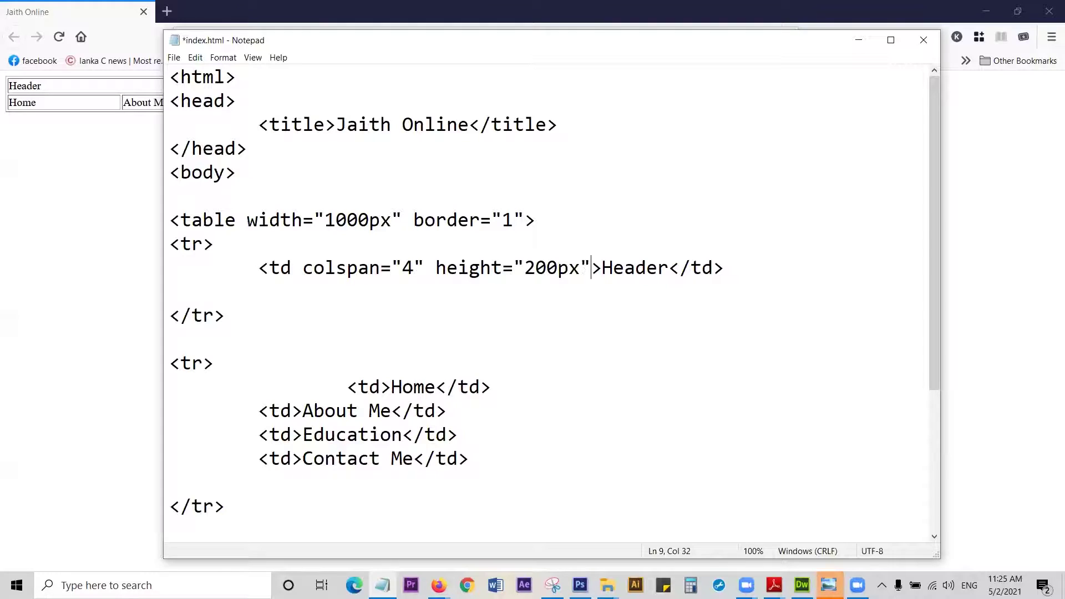
click(303, 270)
drag(303, 270, 424, 272)
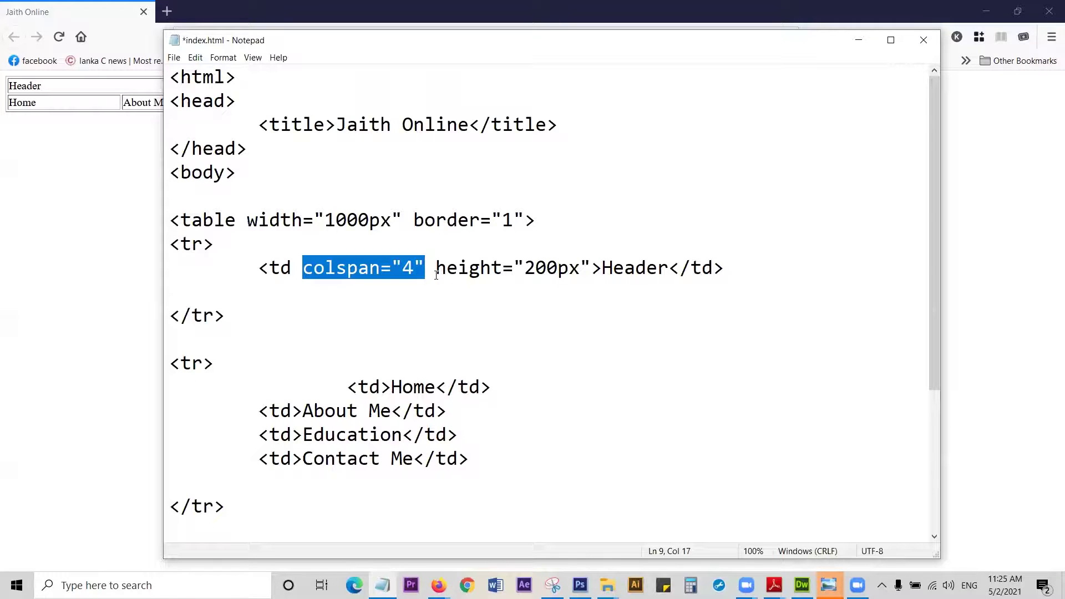
click(437, 275)
drag(436, 274, 469, 270)
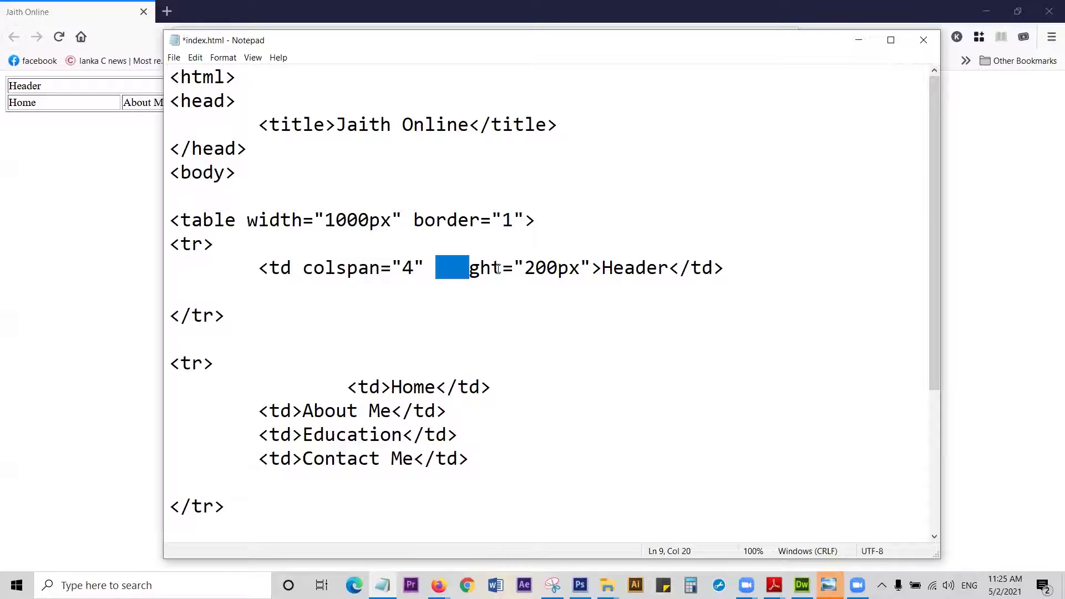
drag(547, 265, 591, 269)
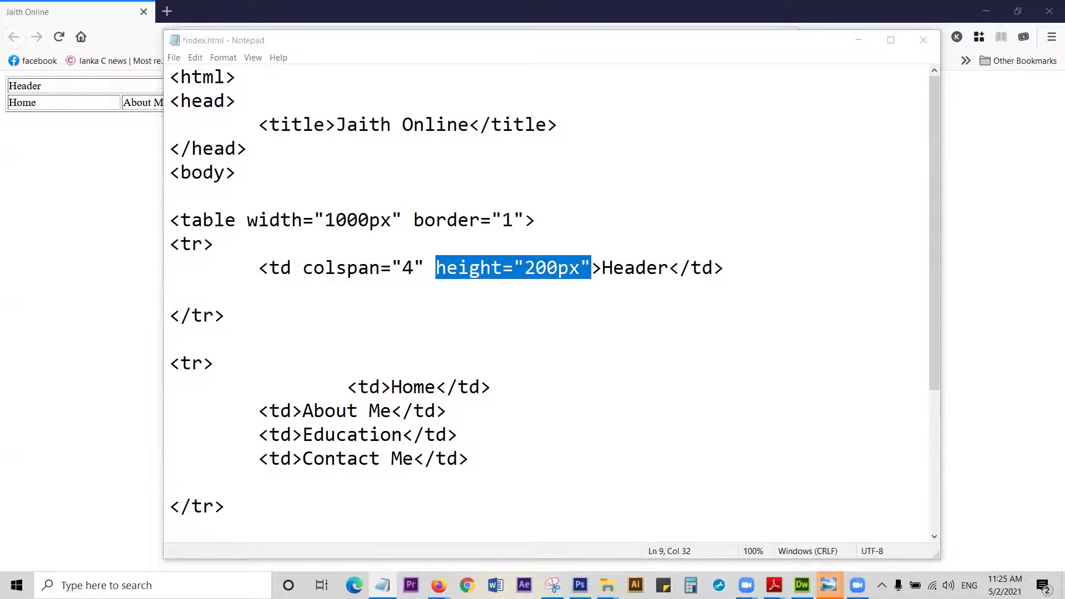
click(547, 269)
Step: Save the file, reload index.html in Firefox to check the header row's height, and compare it with the Photoshop design
key(ctrl+s)
click(74, 189)
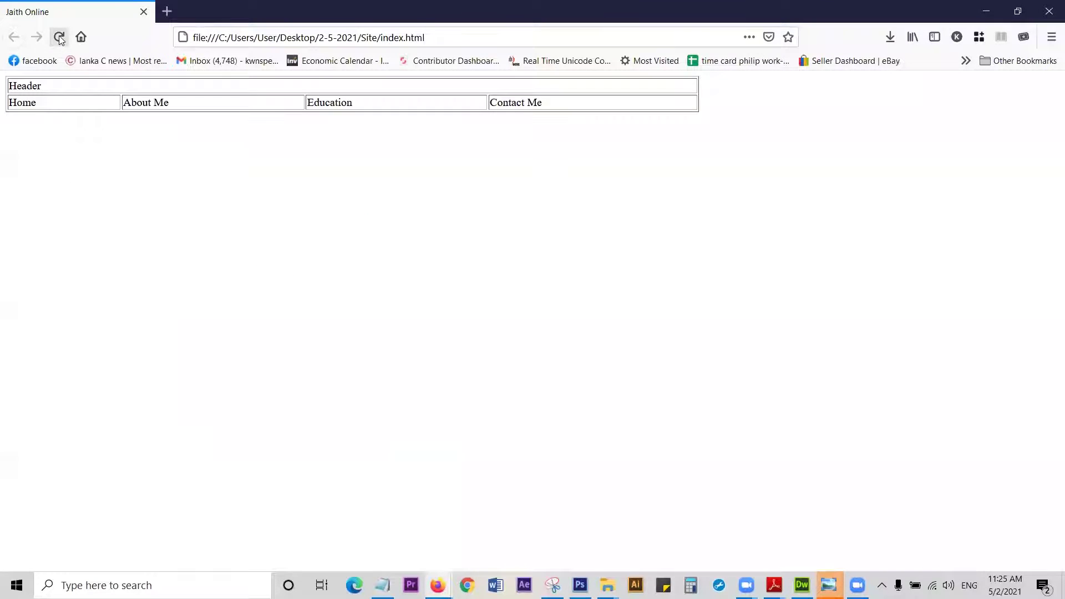
click(59, 37)
drag(21, 147, 42, 148)
drag(32, 225, 535, 299)
click(533, 304)
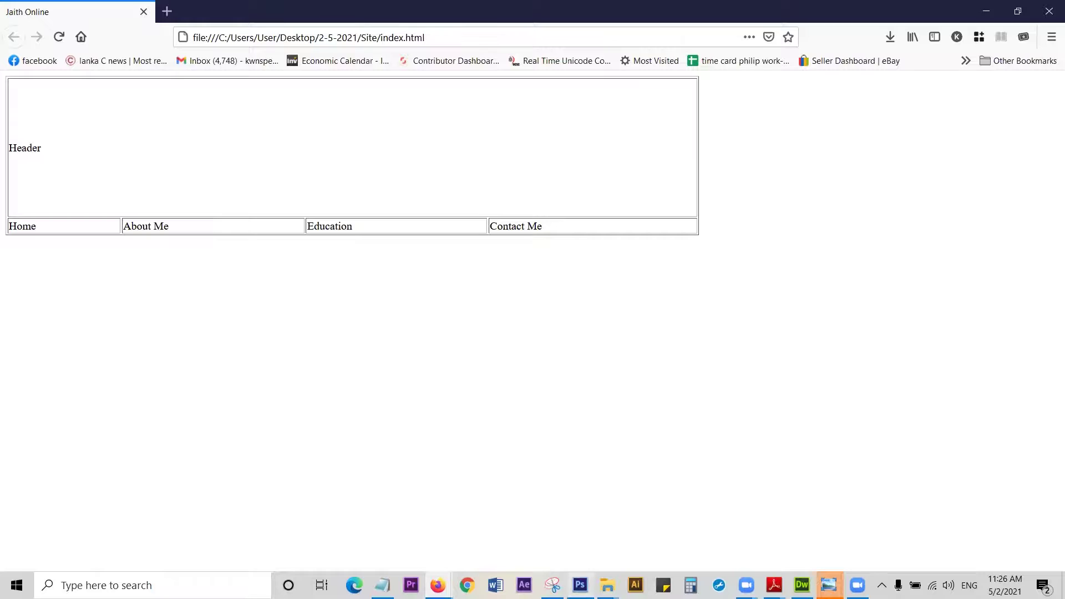
key(alt+Tab)
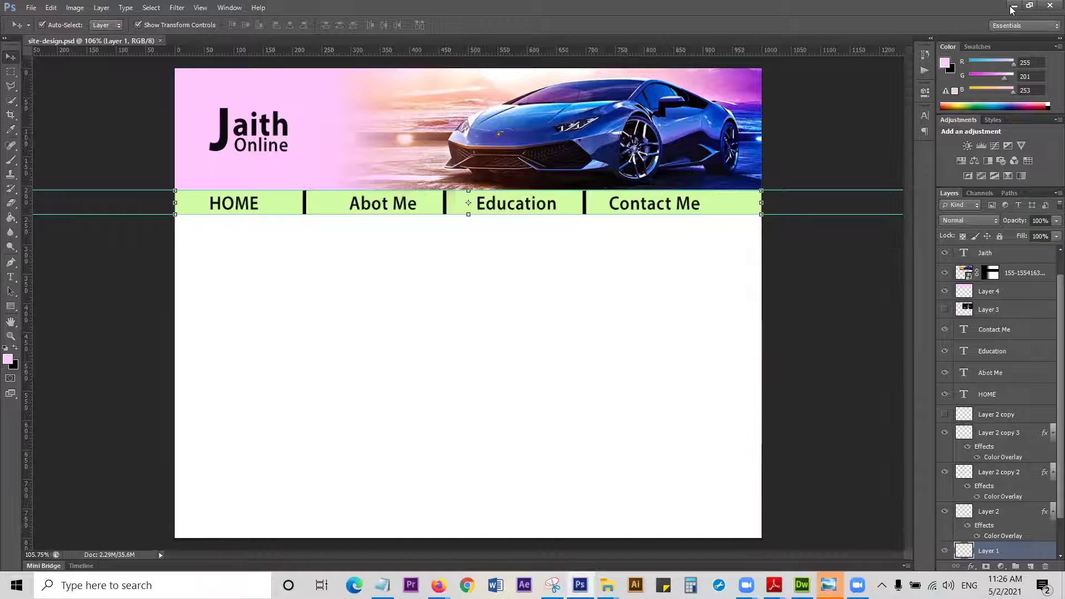
Step: Switch back to Notepad and set the editor's font size to 18
key(alt+Tab)
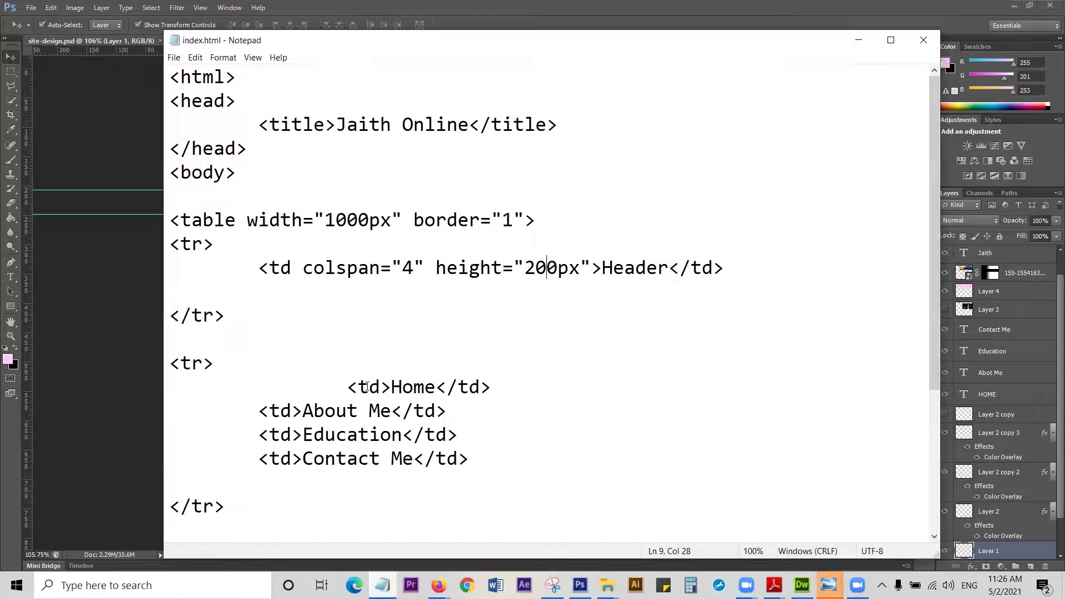
scroll(258, 288, down, 3)
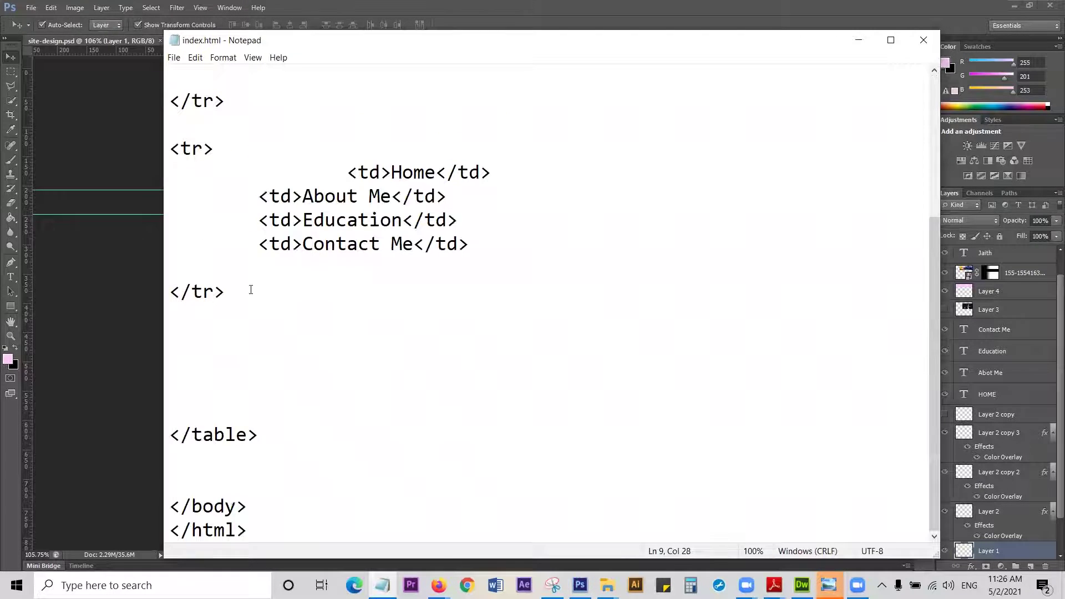
scroll(251, 289, up, 3)
click(251, 290)
click(223, 58)
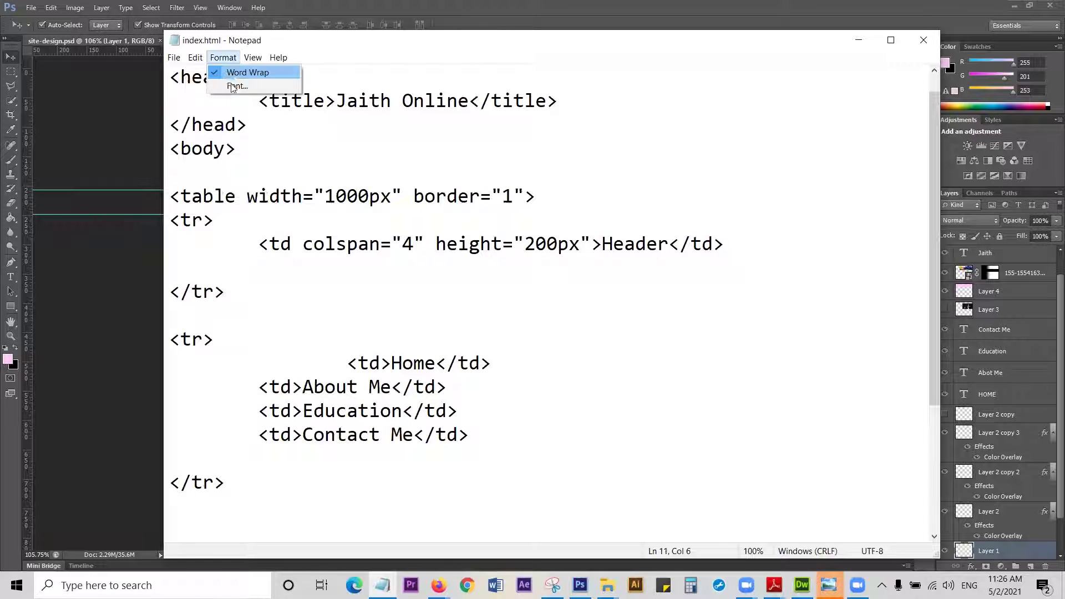
click(233, 86)
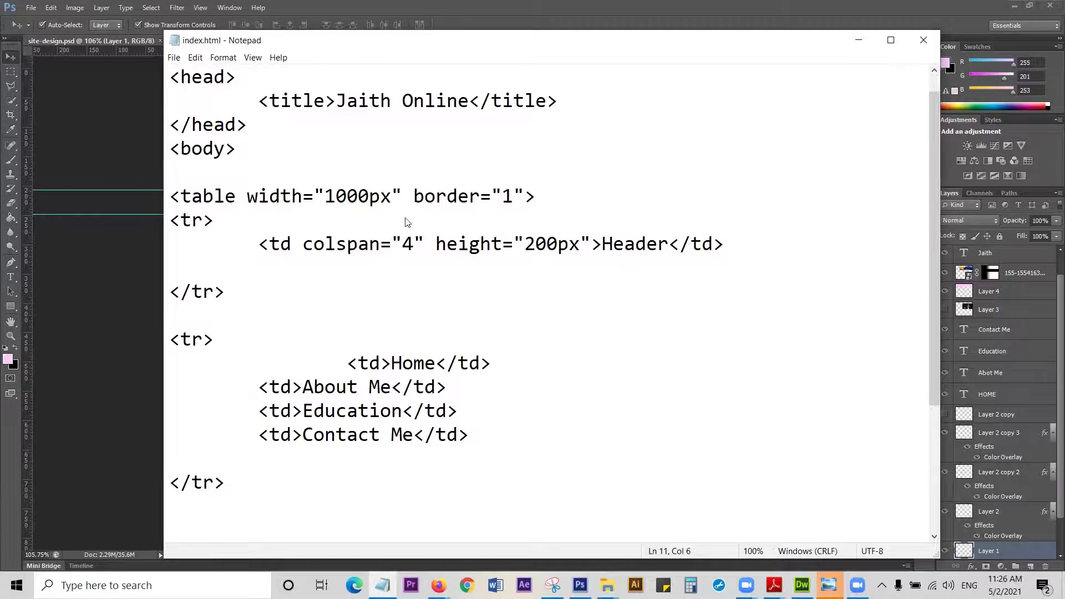
scroll(421, 244, up, 2)
click(420, 249)
click(366, 469)
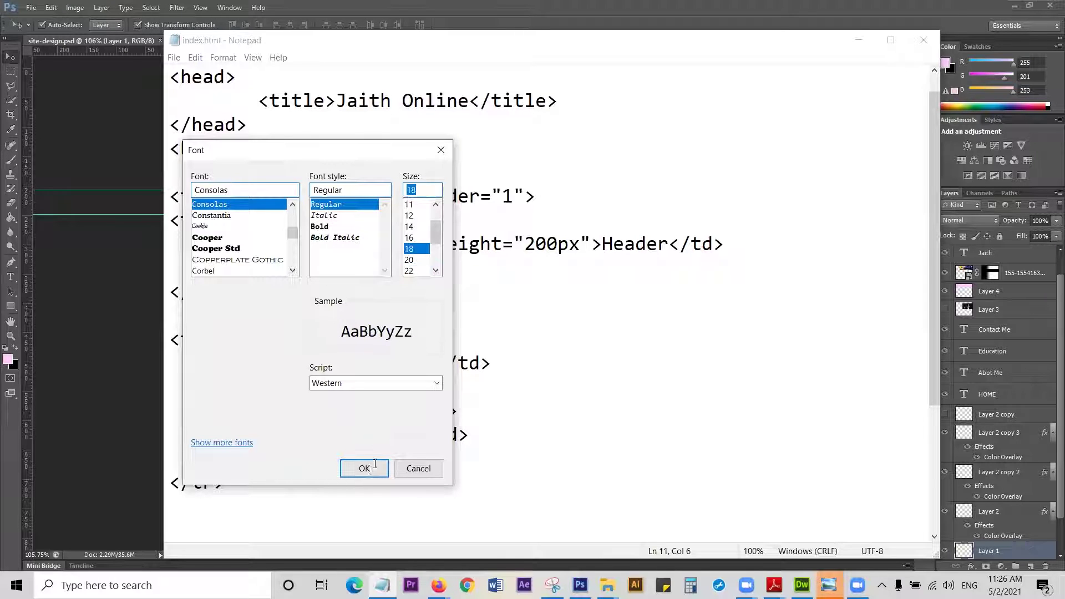
Step: Remove the blank lines between the two table rows and before their </tr> tags, and the extra indent before the Home cell
click(228, 230)
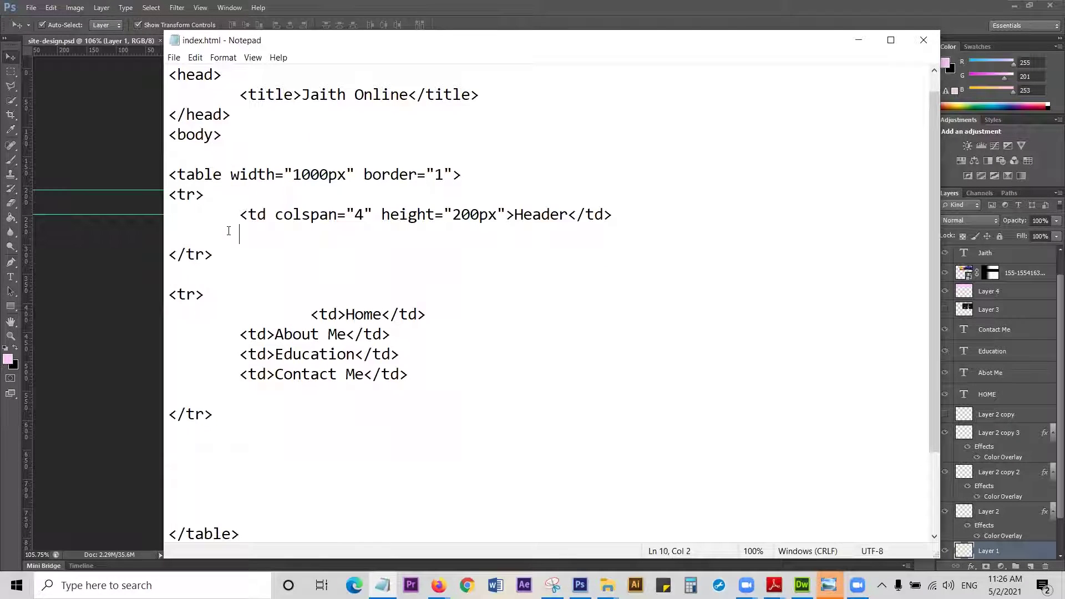
key(Delete)
click(264, 294)
key(Delete)
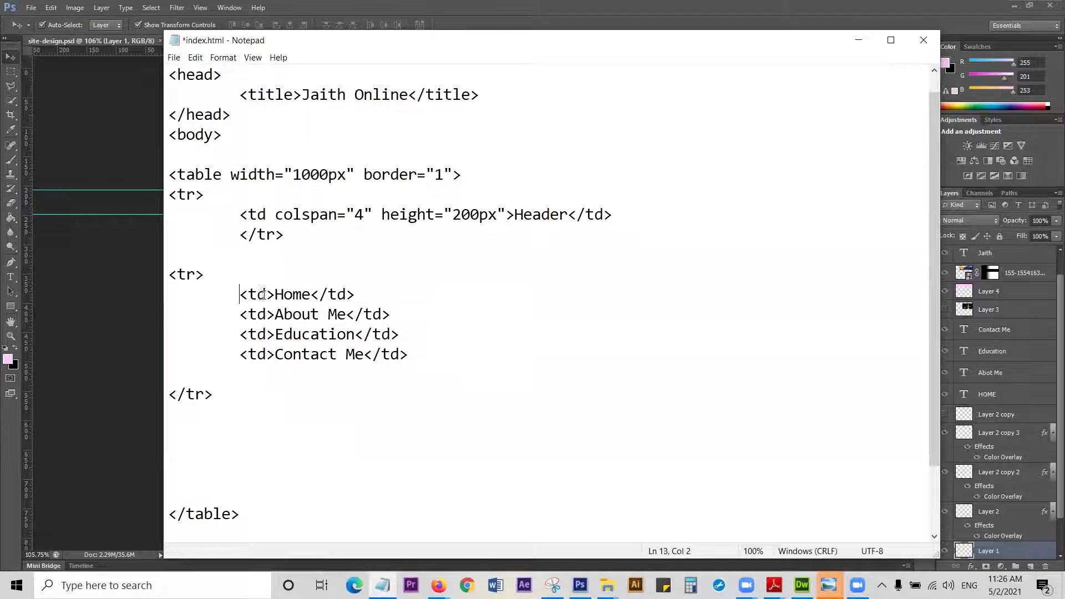
click(229, 259)
key(Delete)
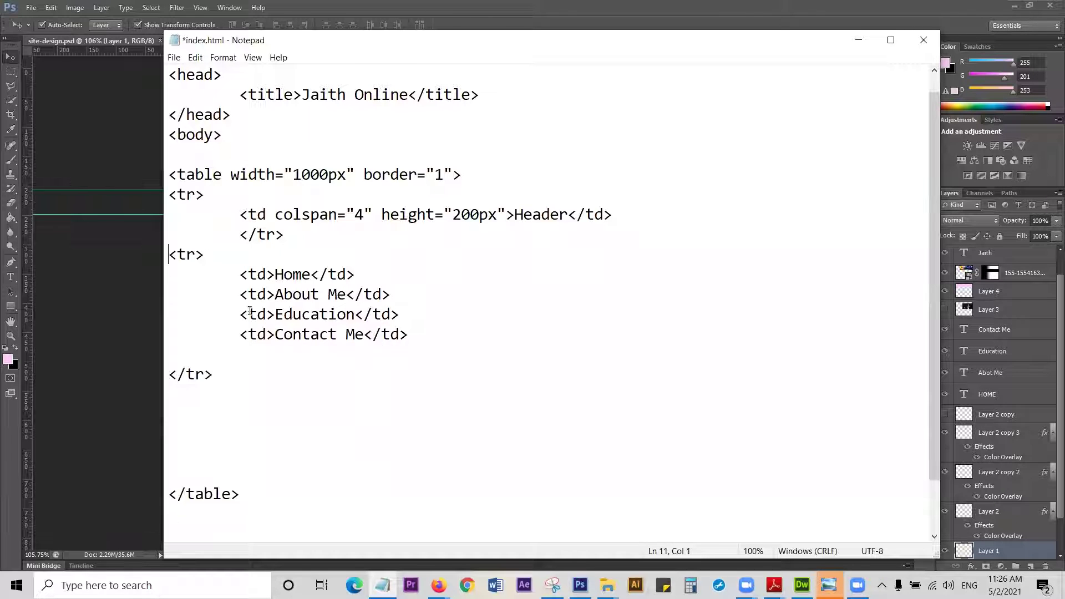
click(228, 355)
key(Delete)
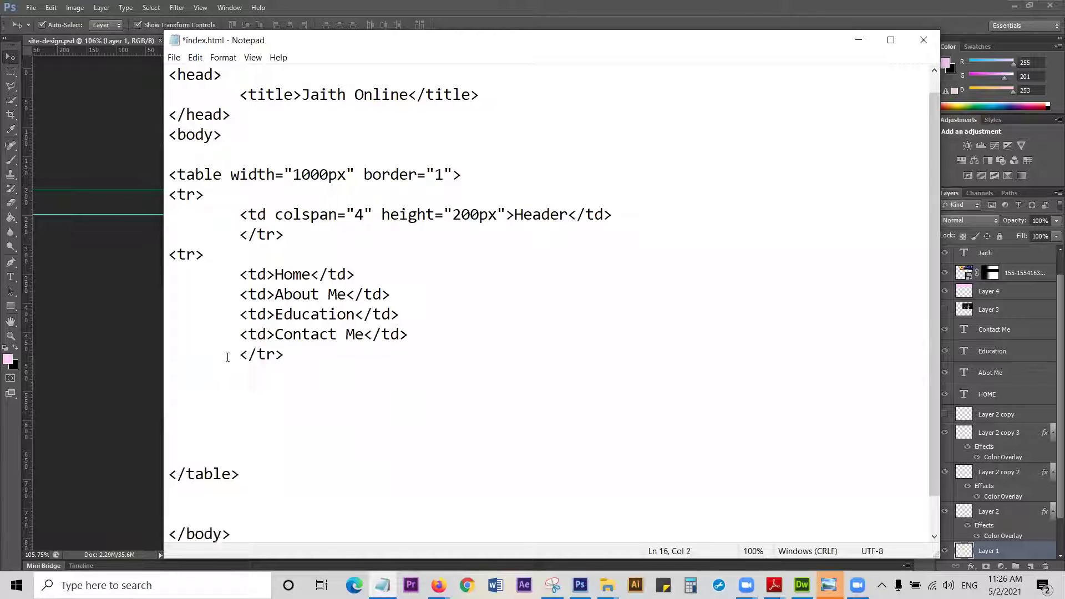
Step: Remove the indentation before the closing </tr> tags of the header row and the navigation row
key(BackSpace)
drag(169, 195, 241, 233)
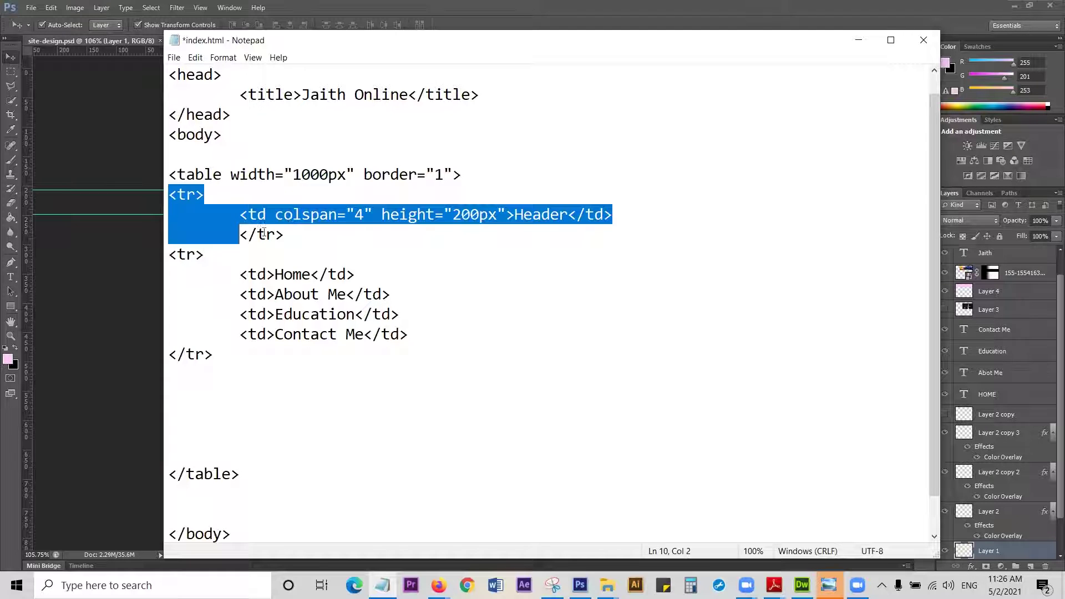
click(239, 231)
key(BackSpace)
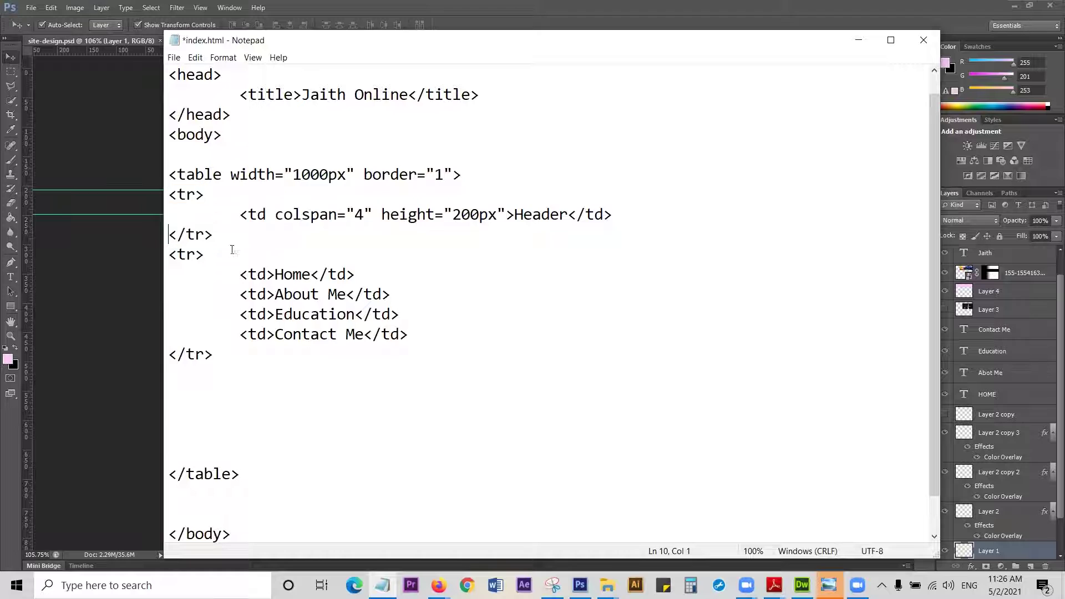
Step: Add a third table row after the navigation row, with <tr> and </tr> tags and a blank line between them
click(187, 255)
drag(170, 255, 214, 352)
click(221, 359)
key(Return)
text(<tr>)
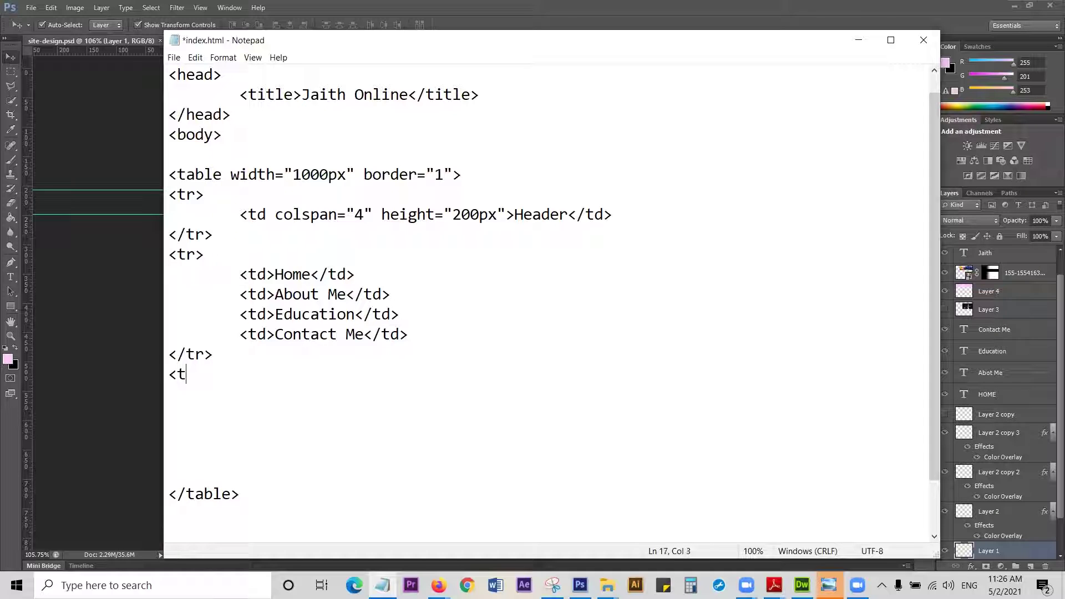
key(Return)
key(Return)
text(</tr>)
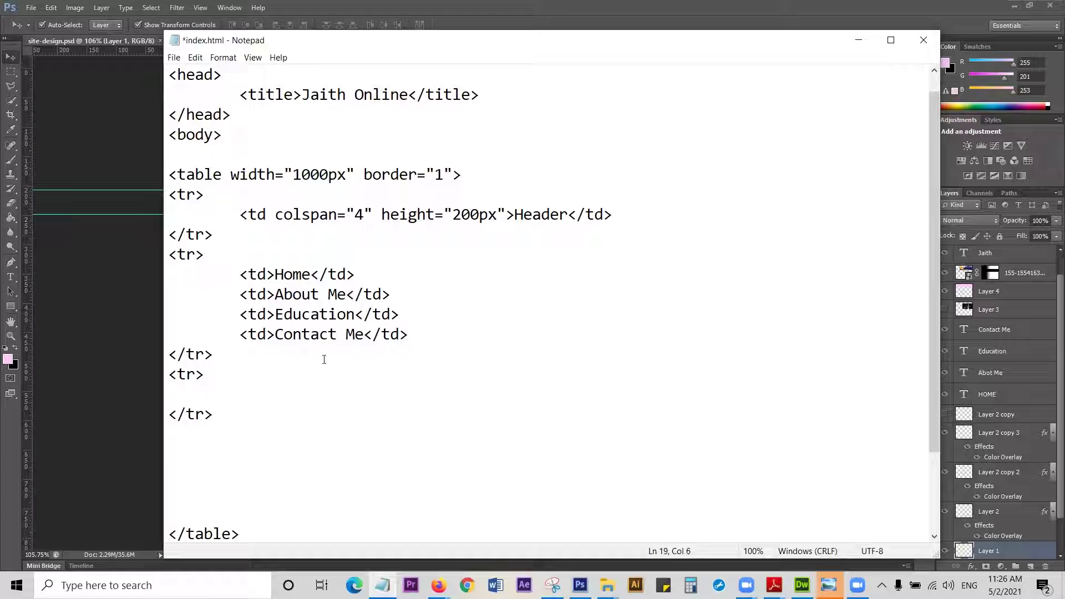
Step: Copy the header row's <td colspan="4" height="200px">Header</td> cell into the empty third row
click(208, 394)
click(117, 274)
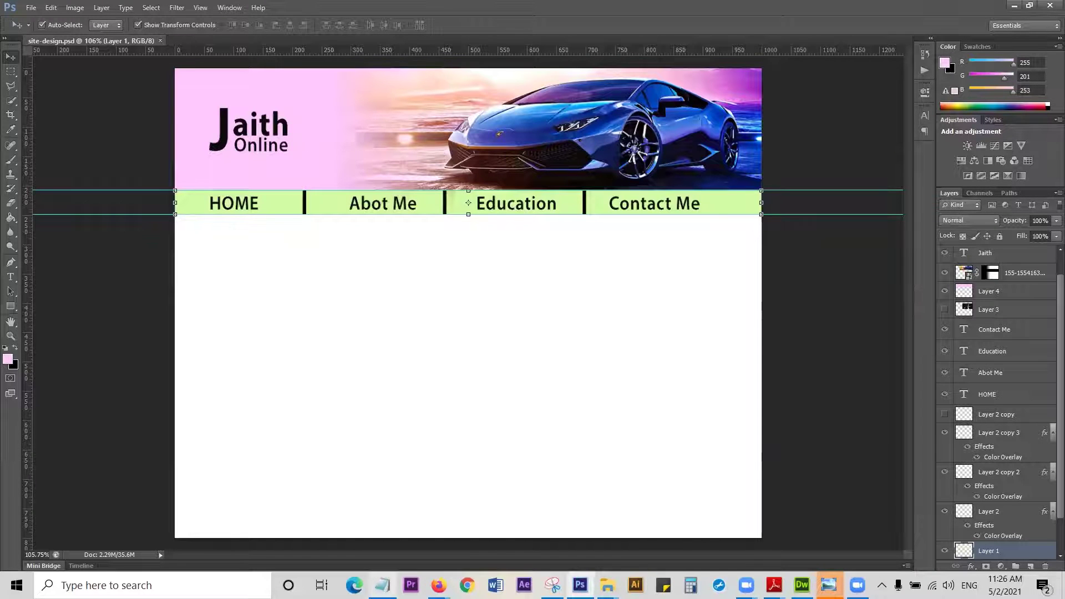
click(383, 586)
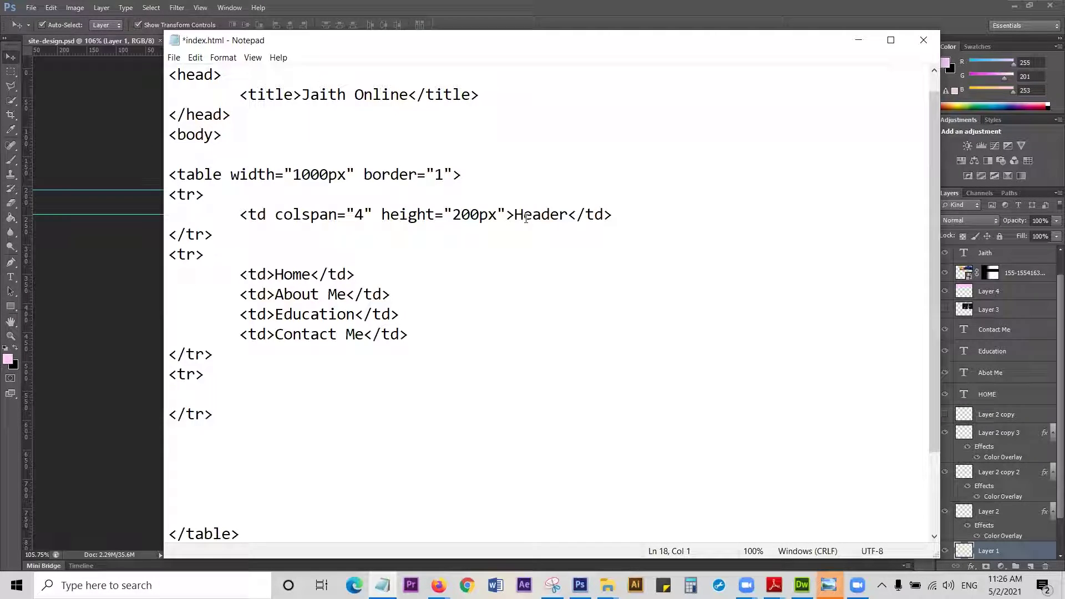
drag(239, 215, 612, 215)
key(ctrl+c)
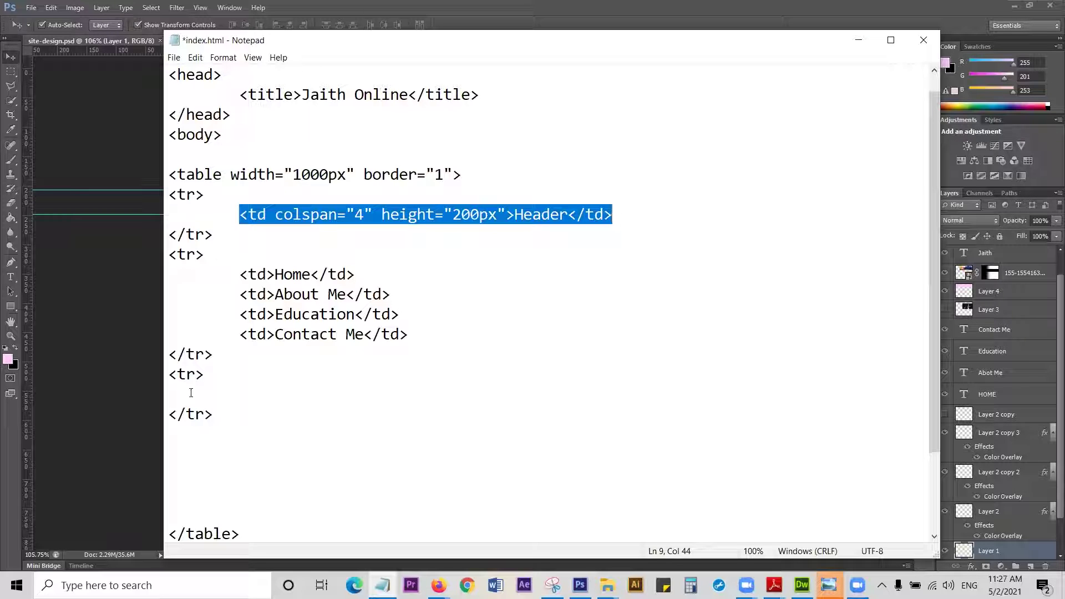
click(206, 393)
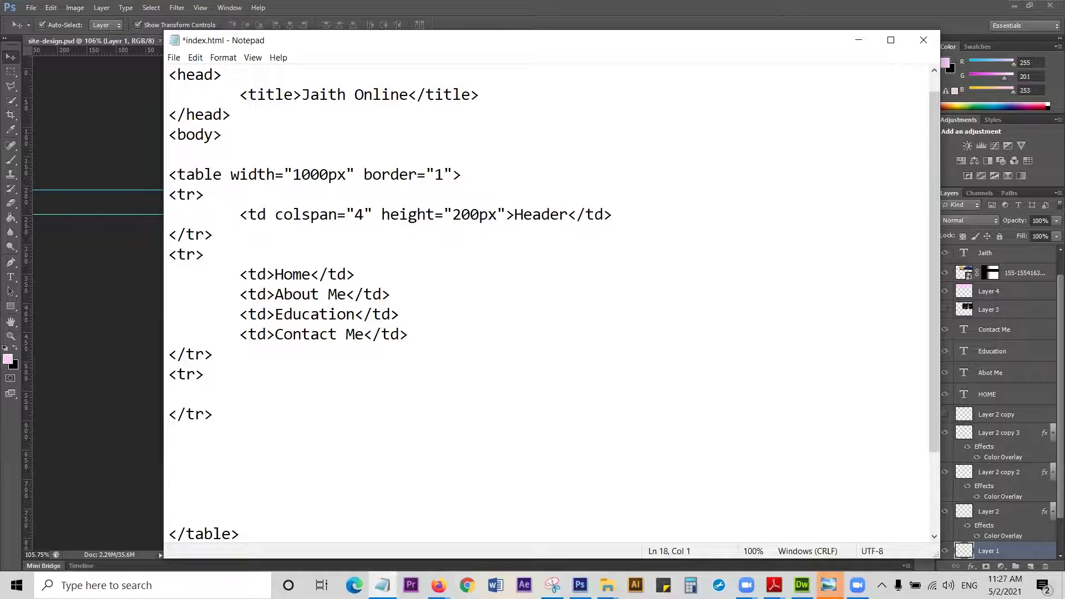
key(ctrl+v)
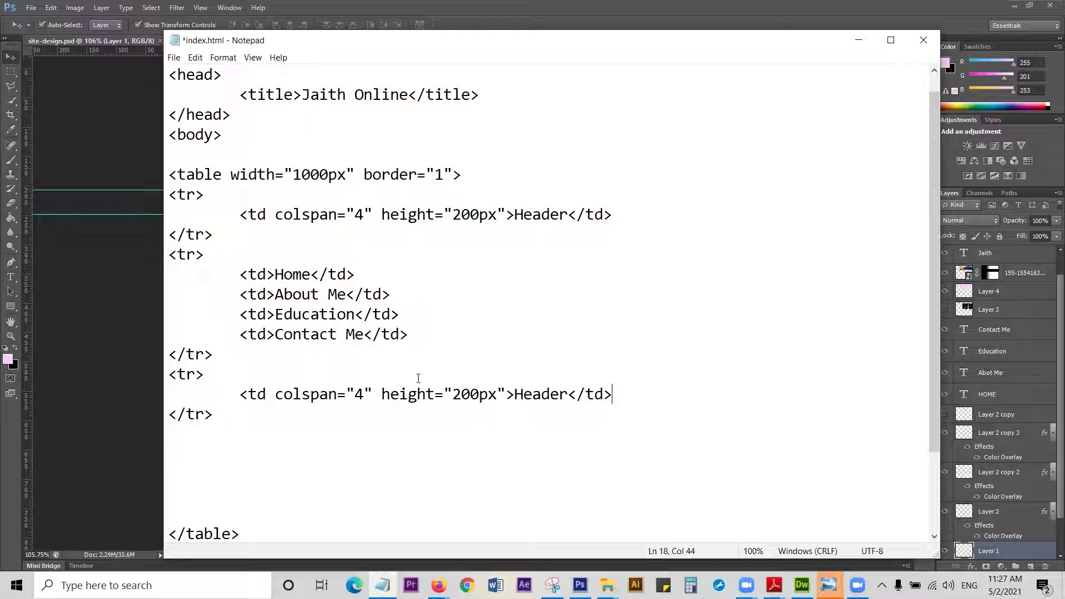
Step: Set the third row's cell height to 600px and save index.html
drag(462, 395, 452, 395)
text(6)
drag(276, 395, 364, 395)
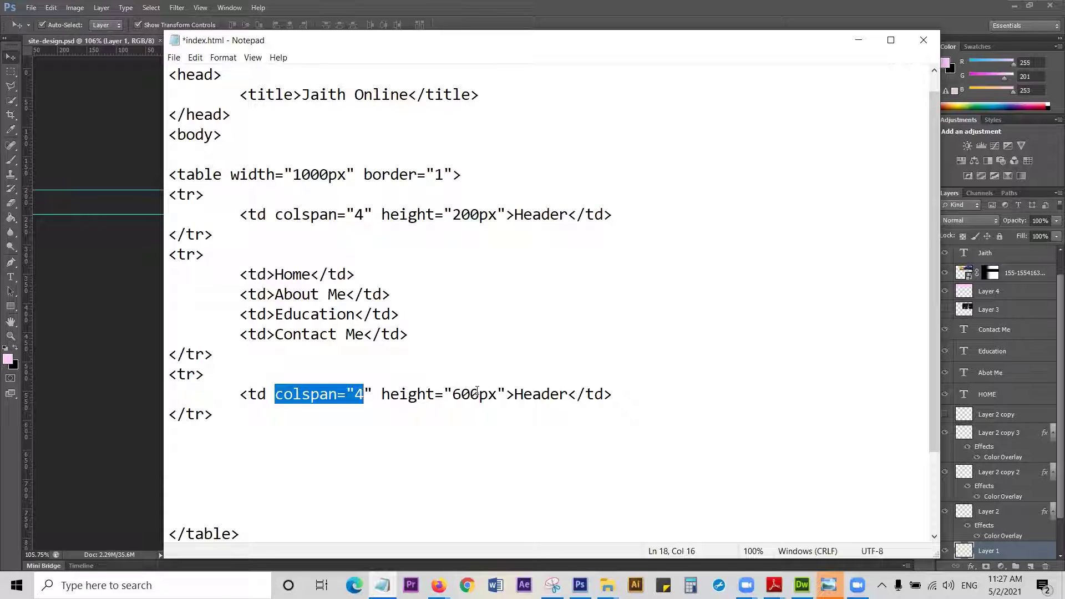
drag(478, 395, 488, 395)
click(617, 393)
key(ctrl+s)
Step: Switch to Firefox, reload the page and examine the new row from end to end
click(438, 586)
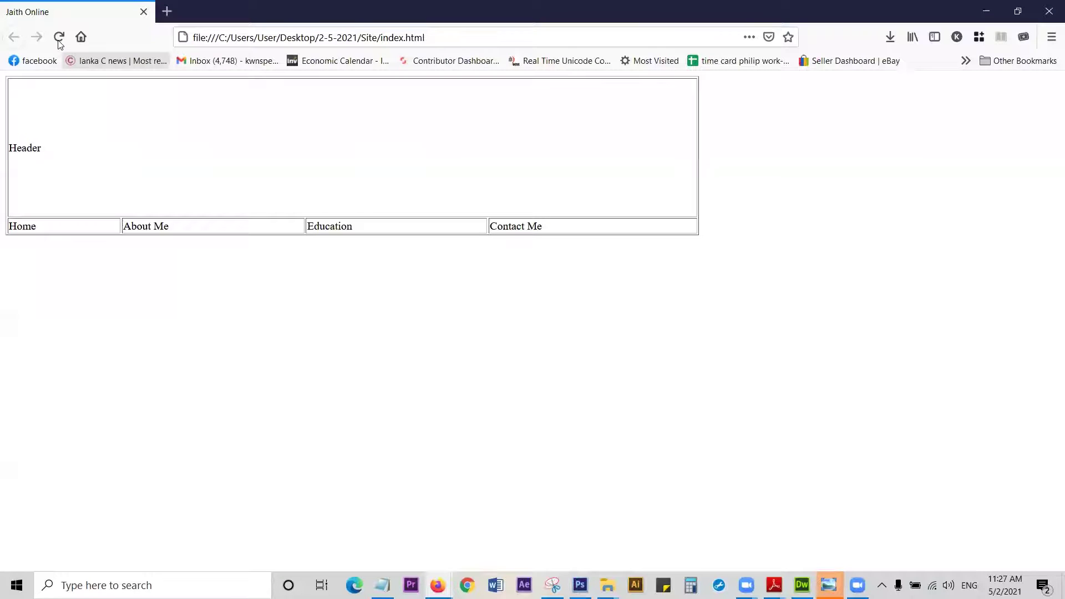
click(59, 38)
scroll(319, 316, down, 2)
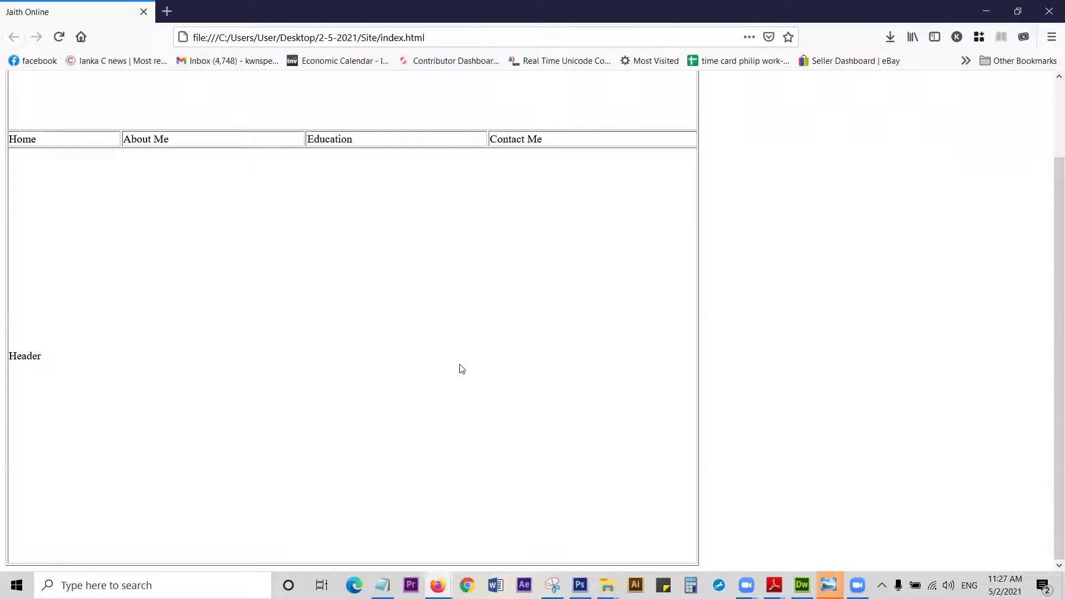
scroll(119, 108, up, 2)
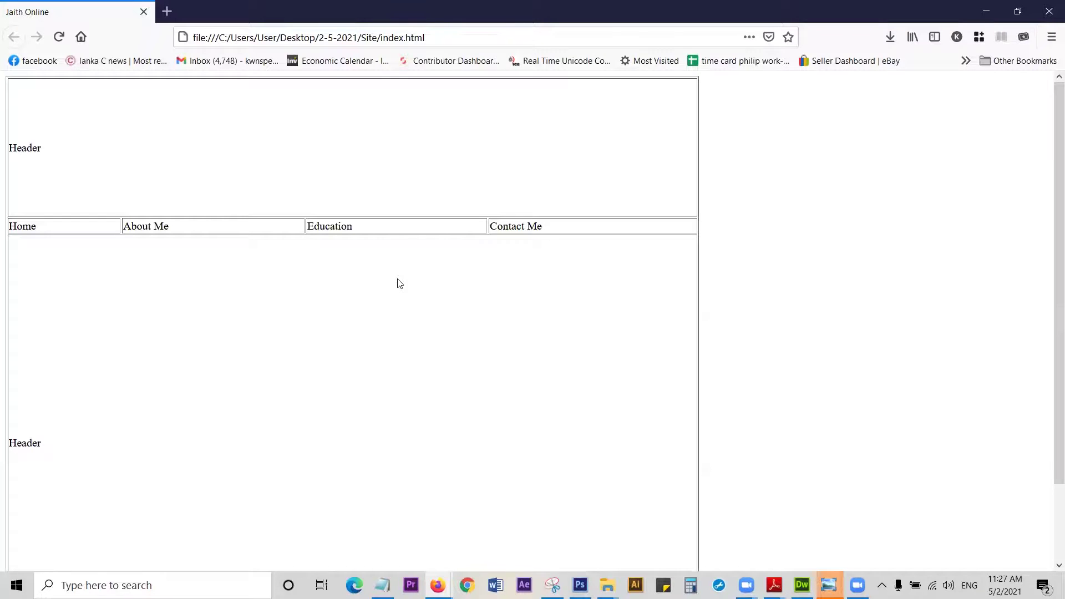
Step: Switch back to Notepad and copy the header cell's height attribute into the Home cell's td tag
key(alt+Tab)
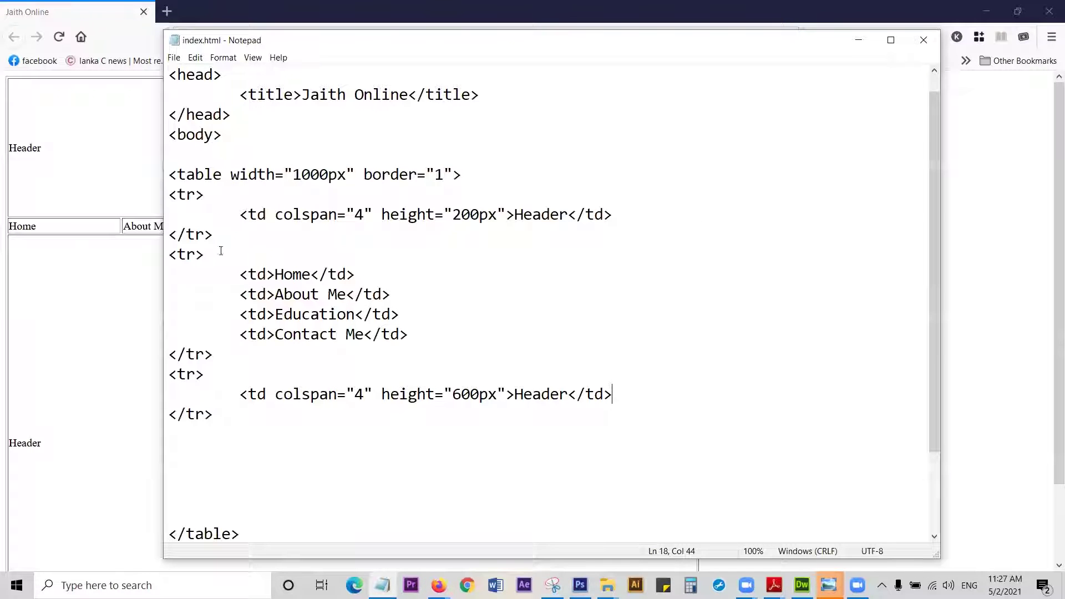
click(194, 254)
drag(381, 215, 506, 214)
key(ctrl+c)
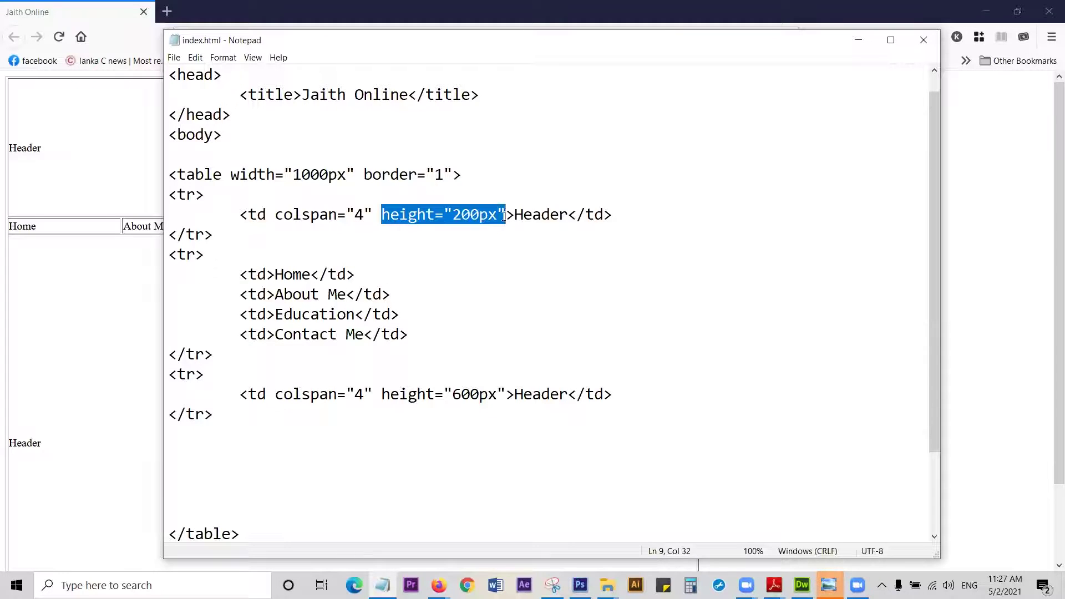
click(266, 275)
key(ctrl+v)
Step: Set the Home cell's height to 45px, save the file and reload the page in Firefox
drag(346, 274, 364, 274)
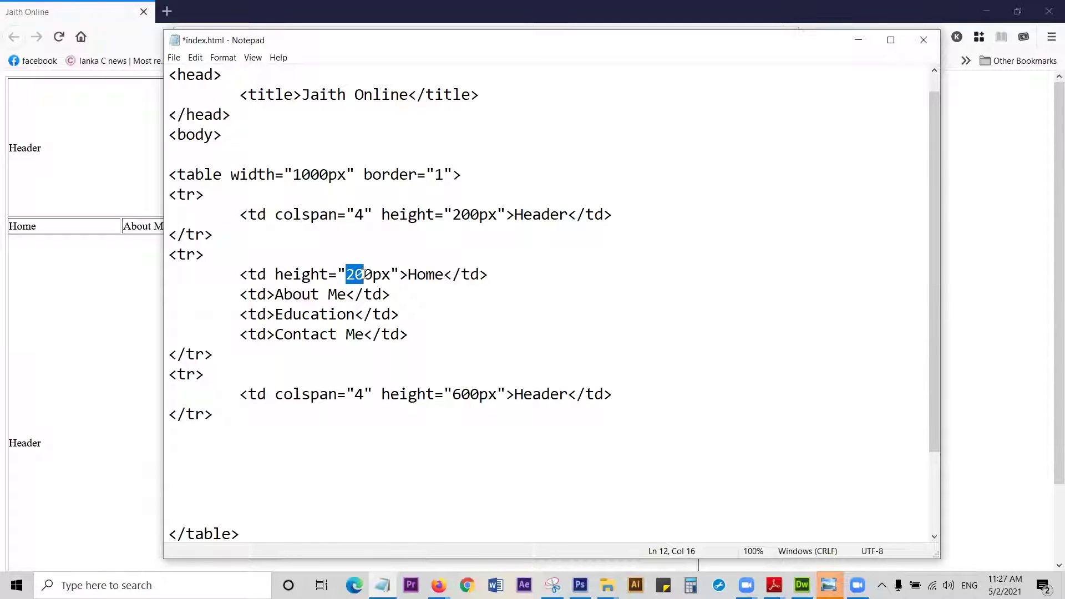
key(Delete)
key(Delete)
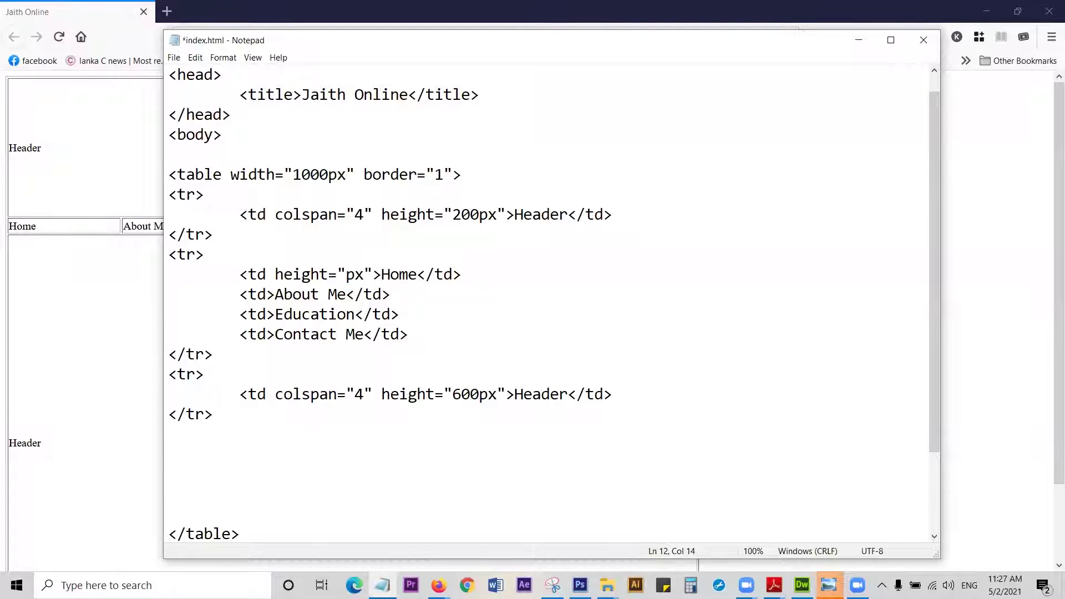
text(45)
key(ctrl+s)
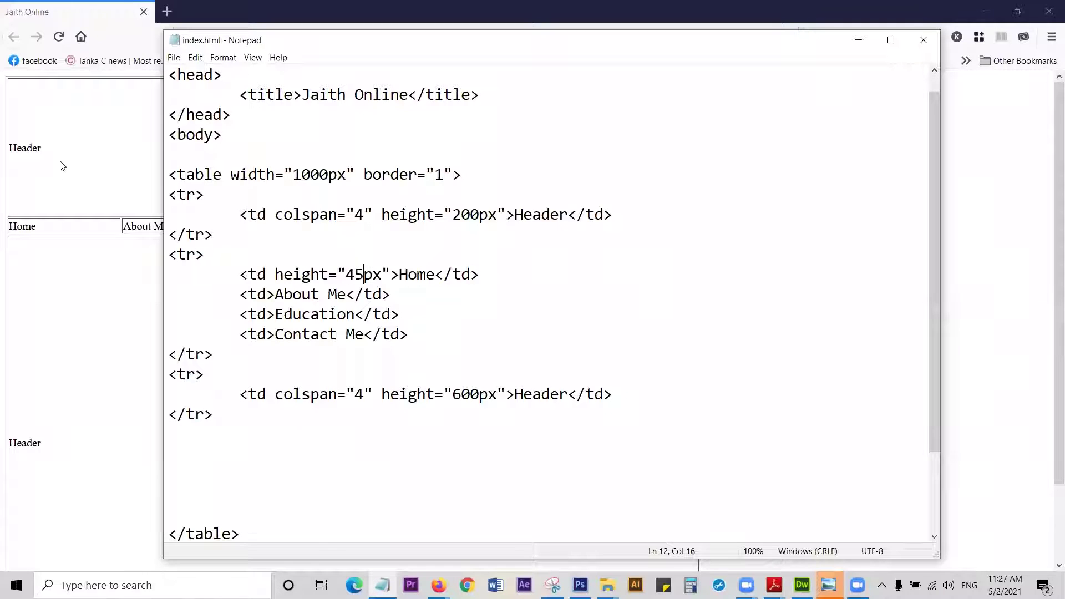
click(61, 35)
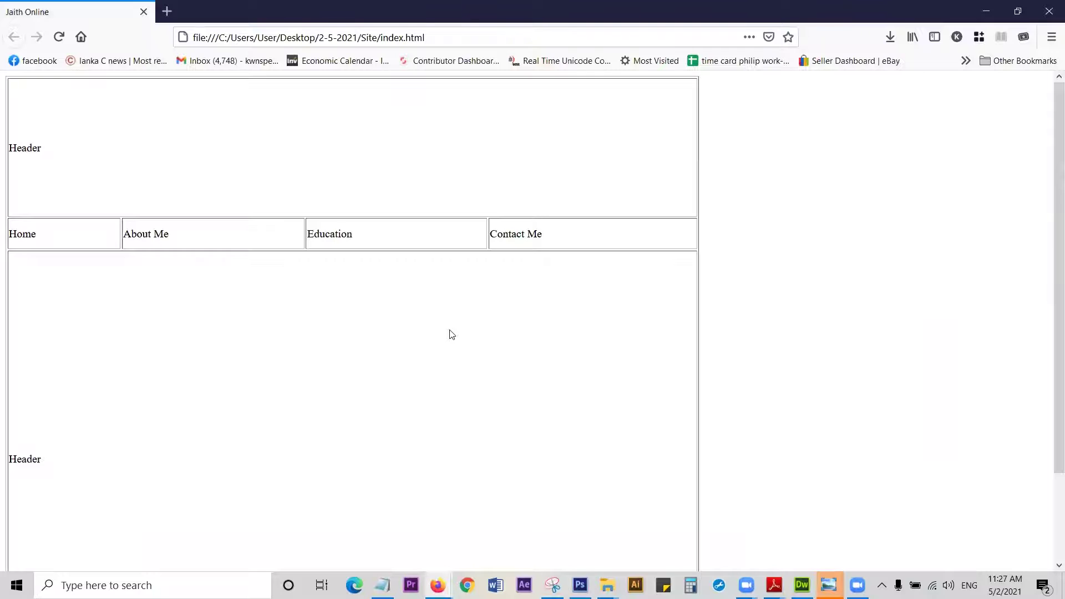
scroll(451, 333, down, 3)
Step: Set the third row's cell height to 500px in Notepad, save the file and reload the page in Firefox
key(alt+Tab)
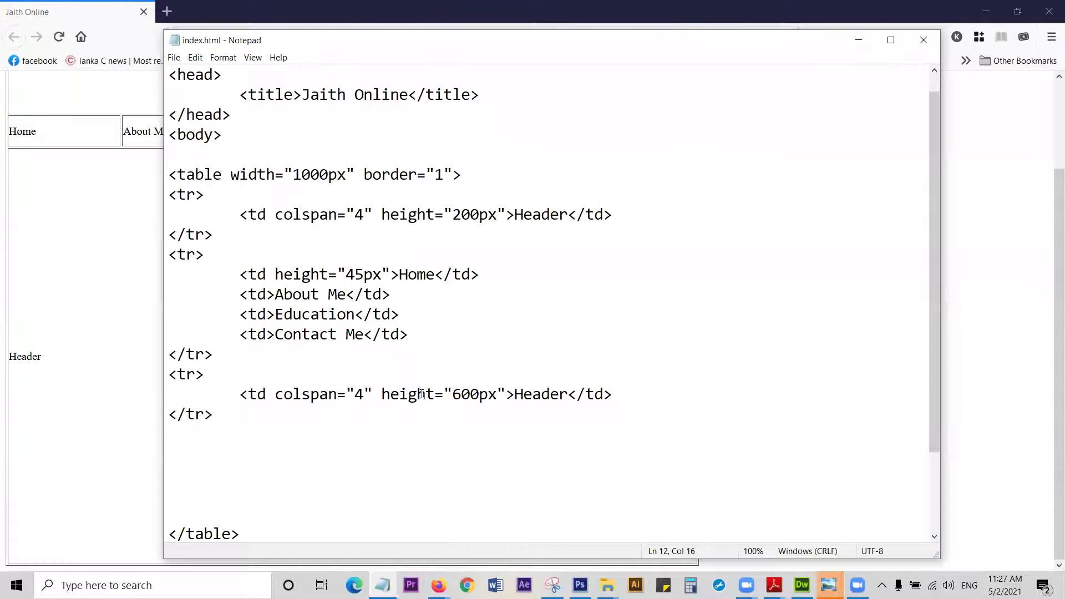
drag(453, 394, 463, 393)
text(5)
key(ctrl+s)
click(60, 38)
click(64, 40)
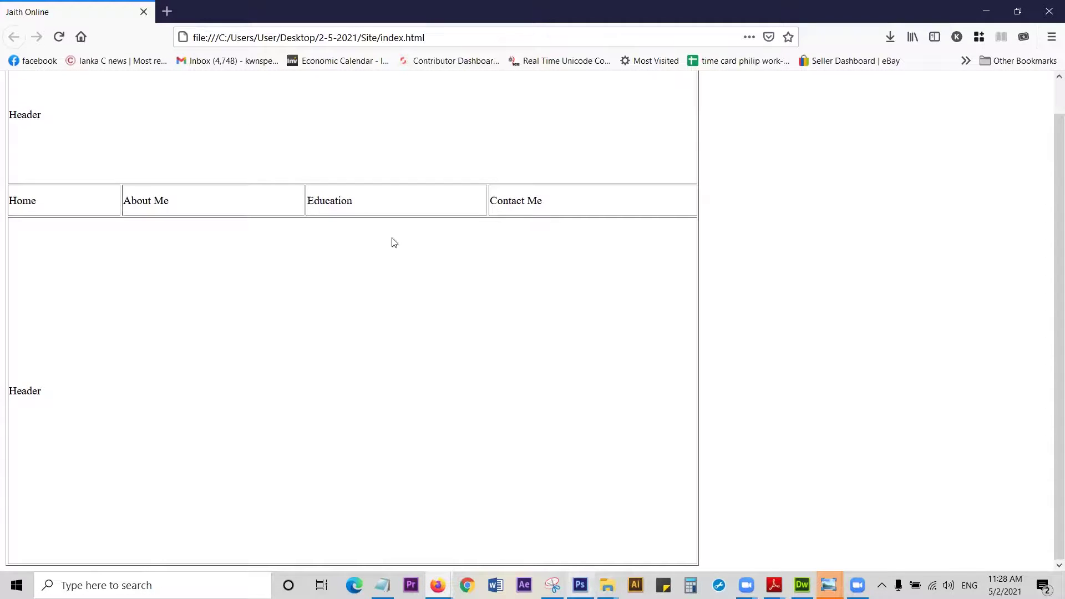
Step: Compare the page layout with the site design in Photoshop, and return to Notepad
key(alt+Tab)
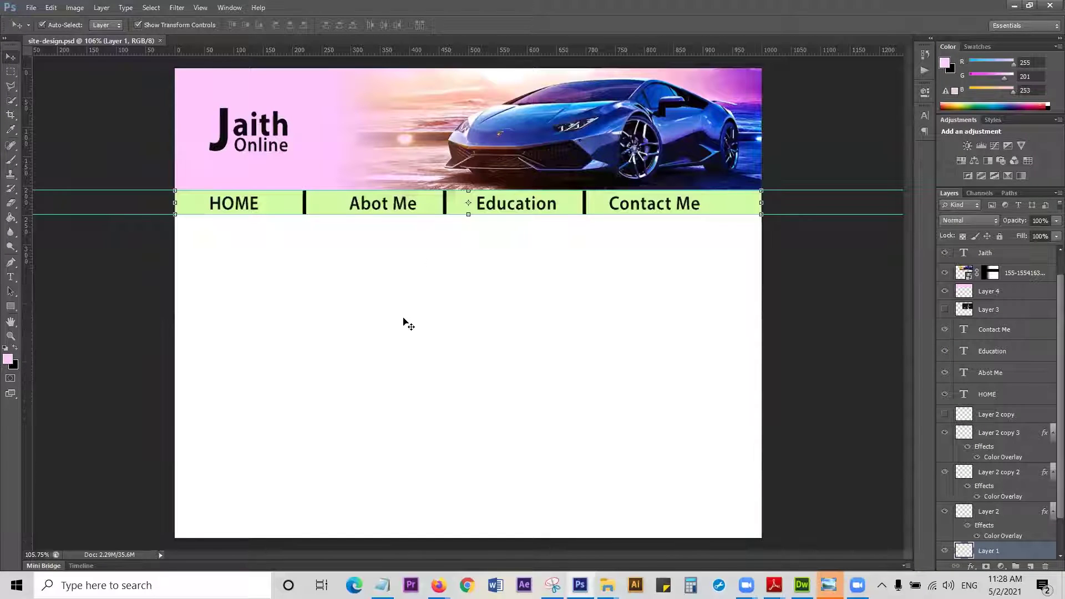
key(alt+Tab)
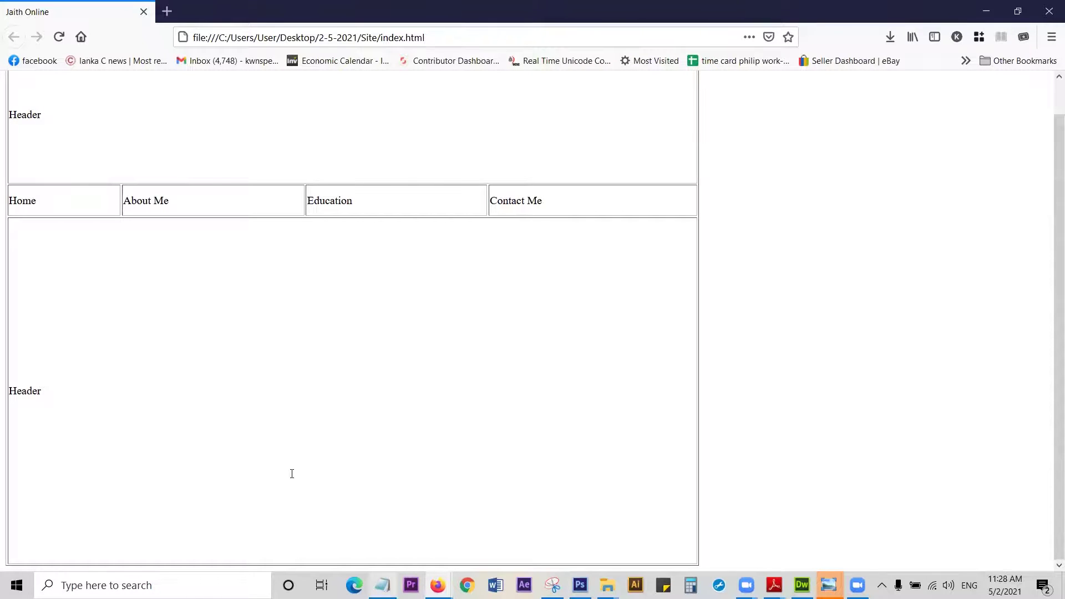
key(alt+Tab)
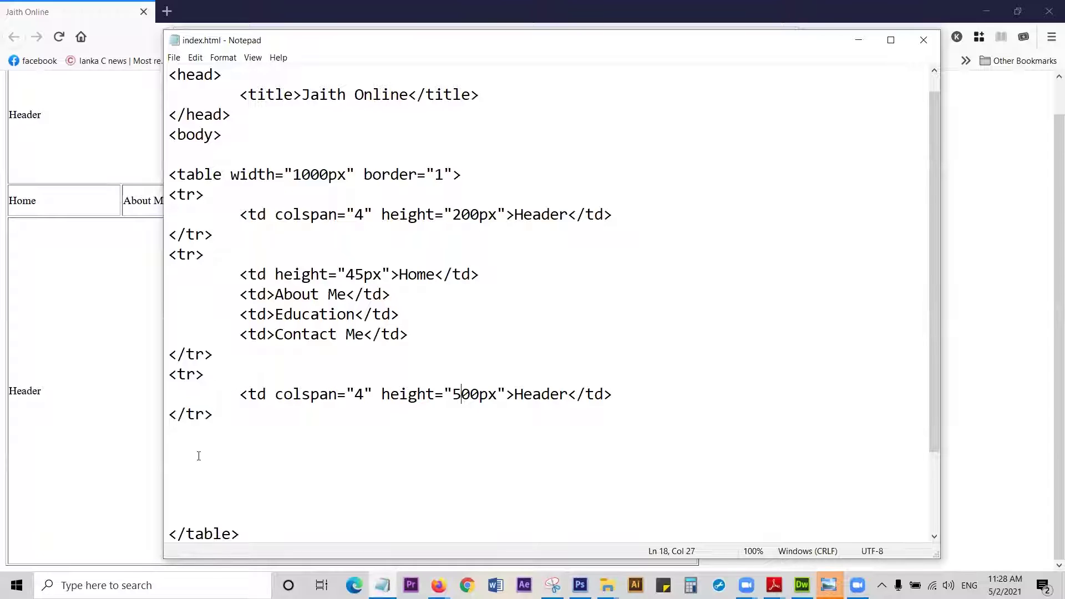
Step: Delete the blank lines between the last </tr> tag and the closing </table> and </body> tags
click(198, 456)
key(Delete)
key(Delete)
key(Delete)
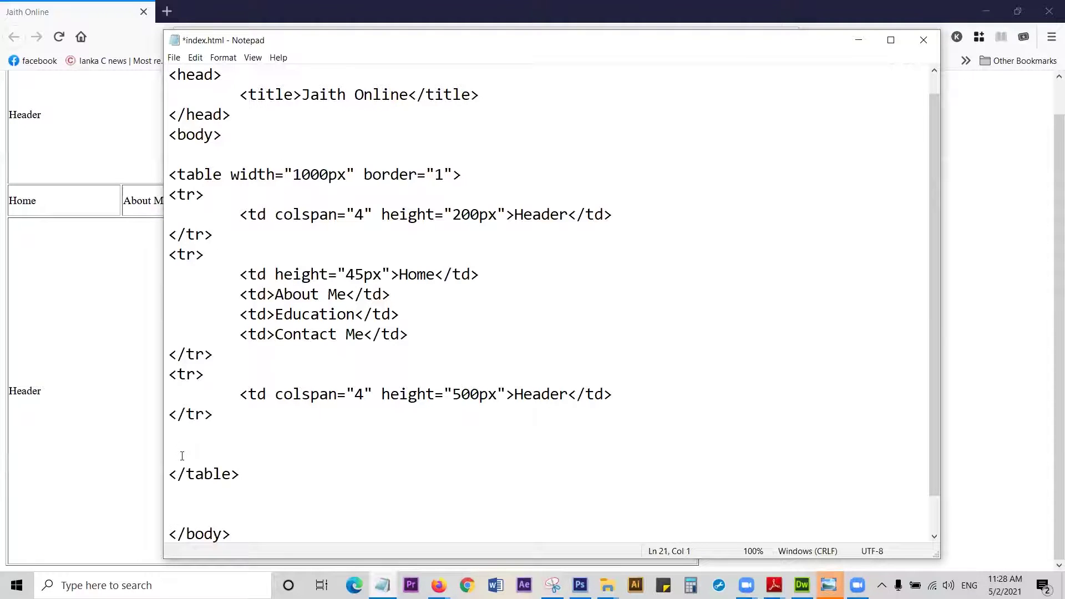
key(BackSpace)
key(BackSpace)
click(182, 455)
key(Delete)
key(Delete)
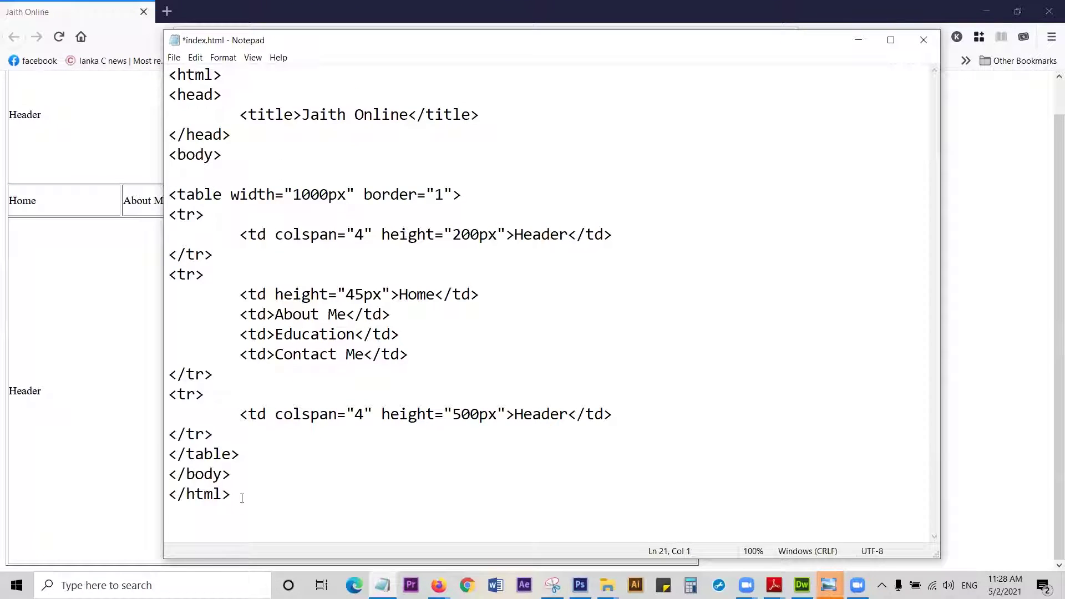
Step: Highlight the code from the closing </html> tag up to the opening table tag to review it
drag(240, 497, 223, 455)
shift+click(178, 194)
shift+click(164, 191)
click(419, 298)
Step: Save index.html, reload the page in Firefox and check the whole table layout
key(ctrl+s)
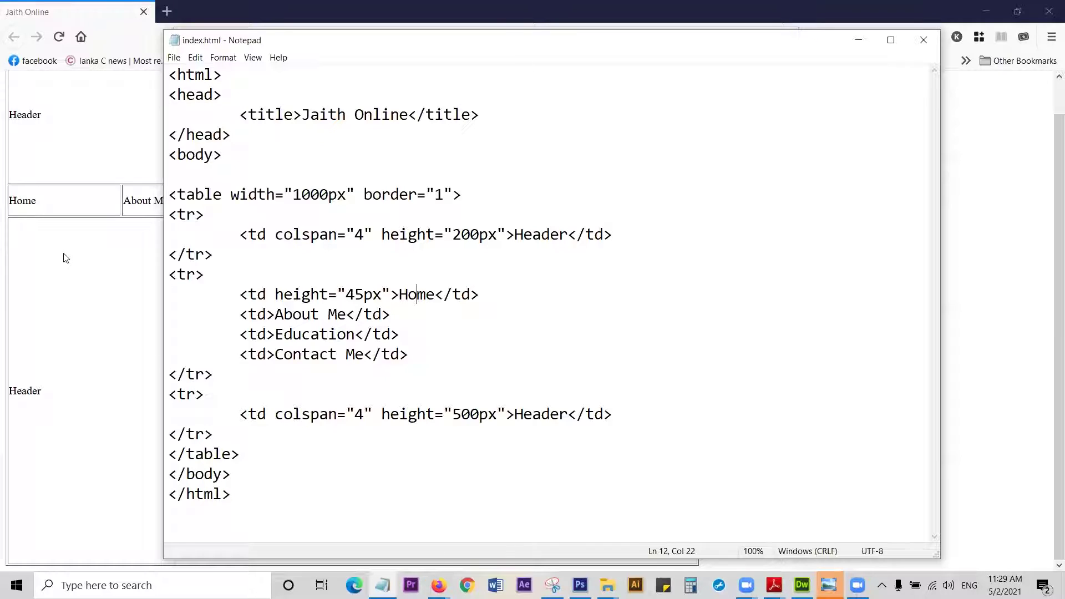
click(86, 297)
key(F5)
scroll(543, 253, down, 1)
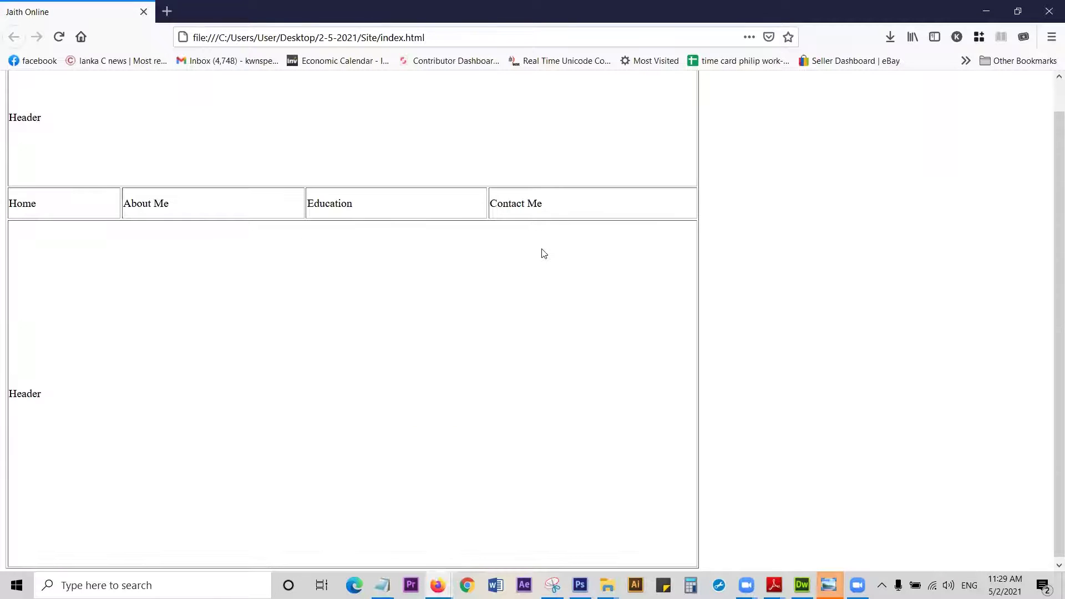
scroll(494, 500, up, 1)
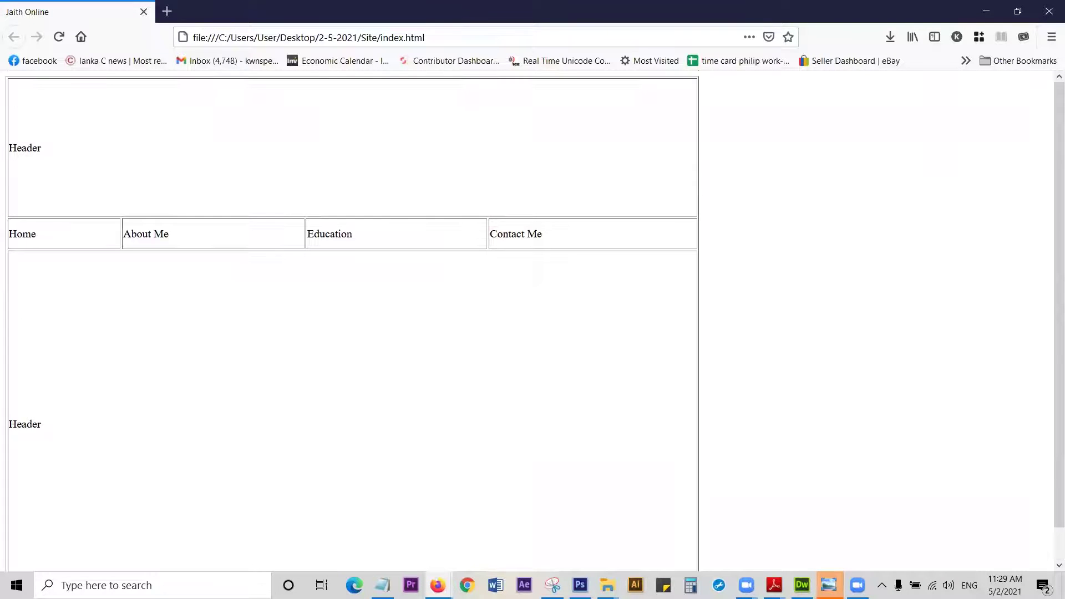
Step: Move the Notepad window clear of the page's header area and highlight the header cell's code and its Header text
key(alt+Tab)
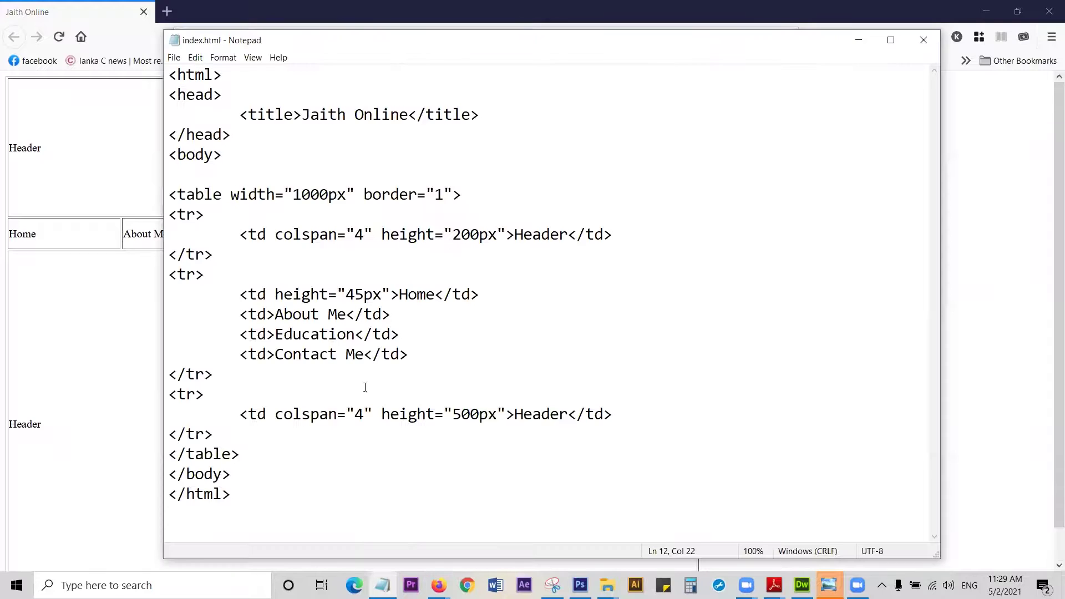
drag(333, 40, 472, 191)
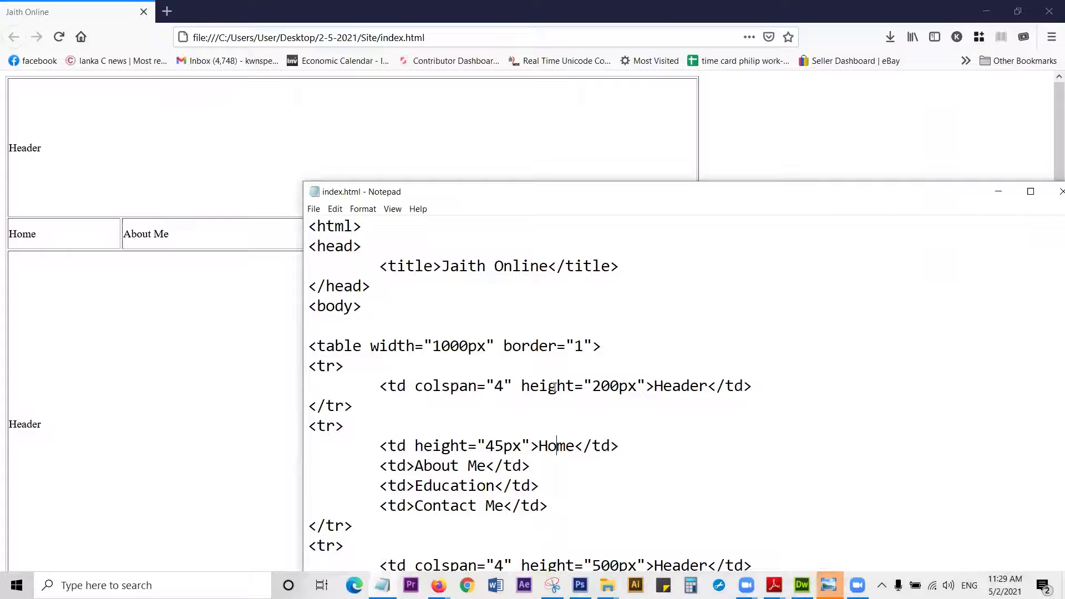
drag(371, 385, 539, 386)
drag(763, 387, 726, 387)
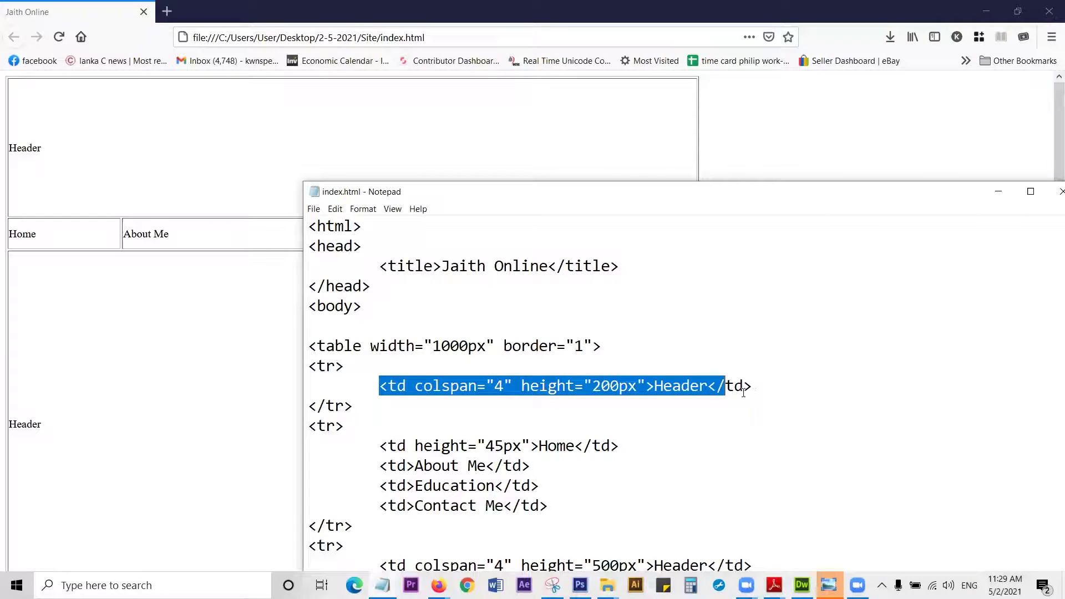
click(653, 387)
shift+click(678, 384)
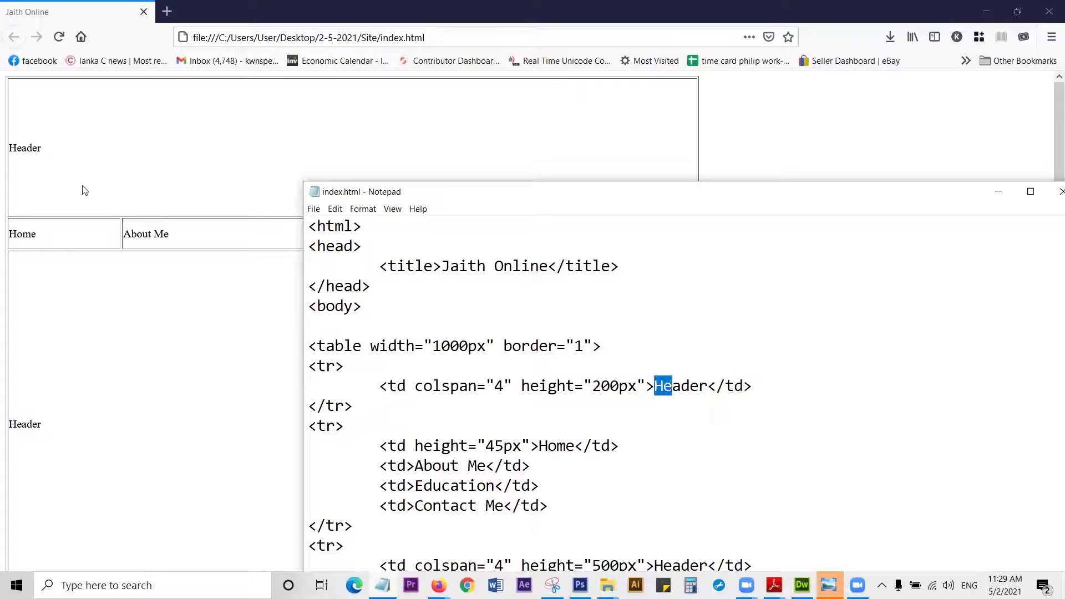
key(shift+Right)
key(shift+Right)
key(shift+Right)
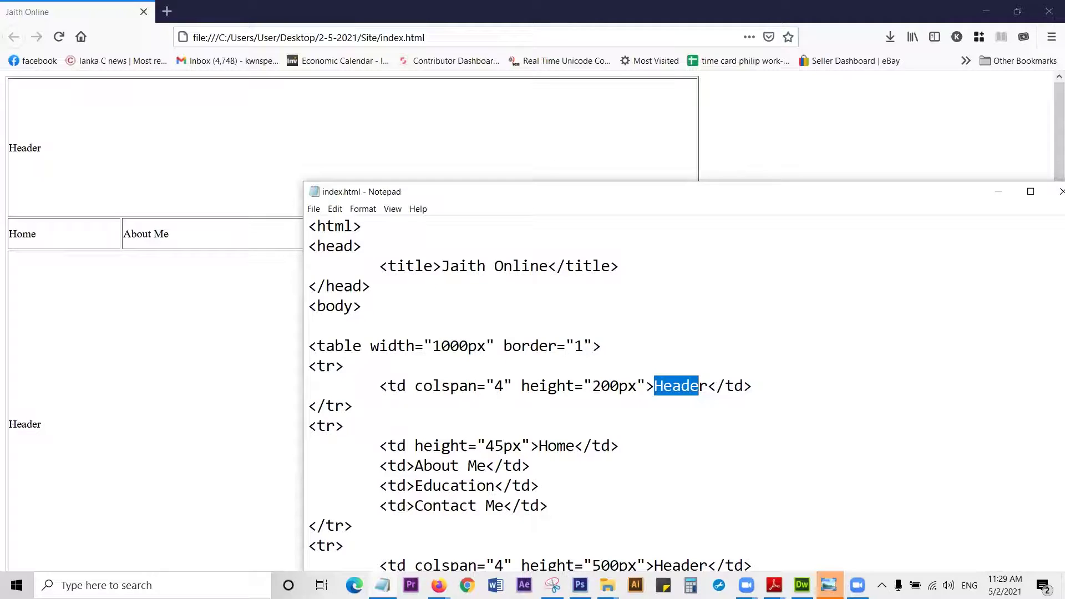
Step: Switch to Photoshop's site-design.psd and deselect the navigation bar layer
key(alt+Tab)
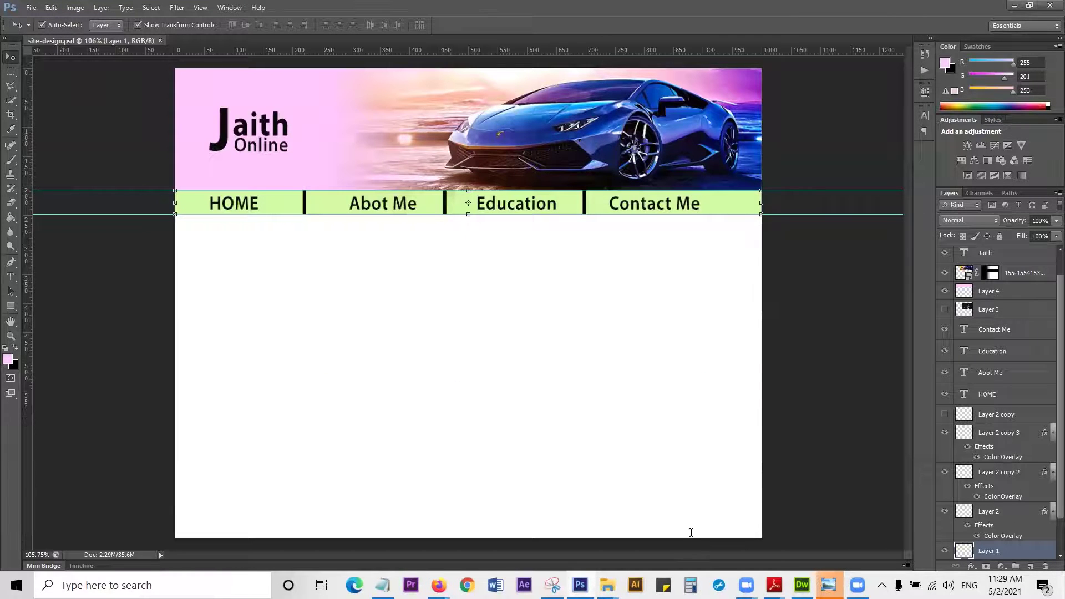
key(alt+Tab)
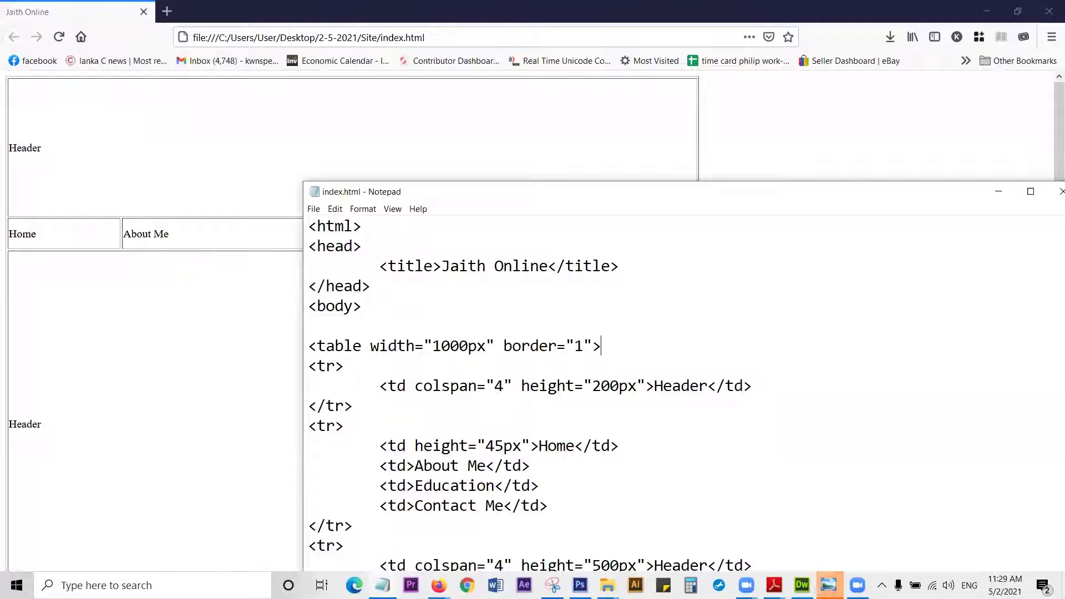
key(alt+Tab)
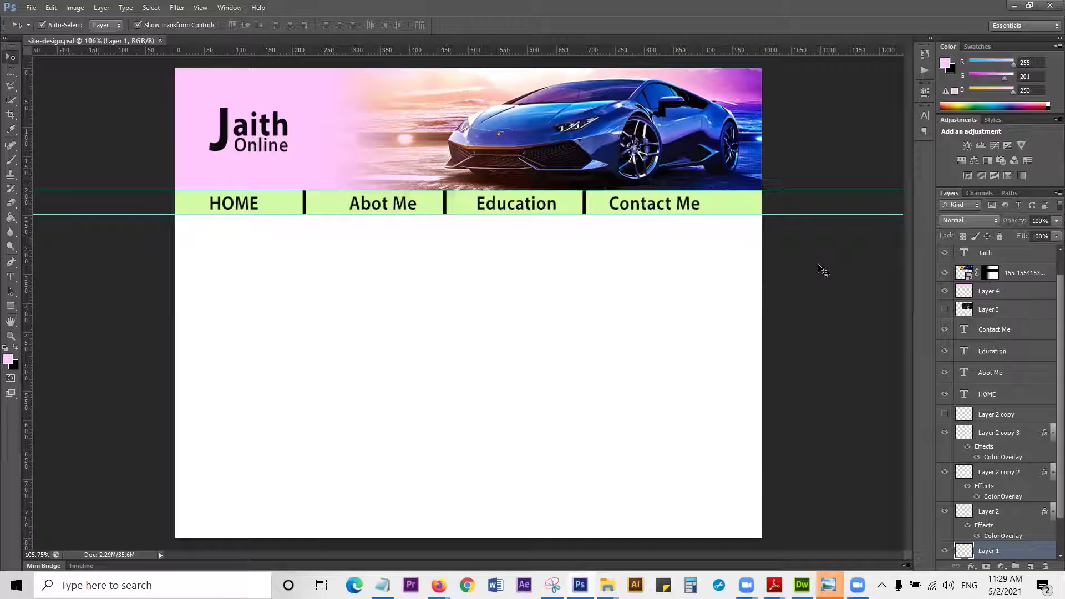
click(823, 271)
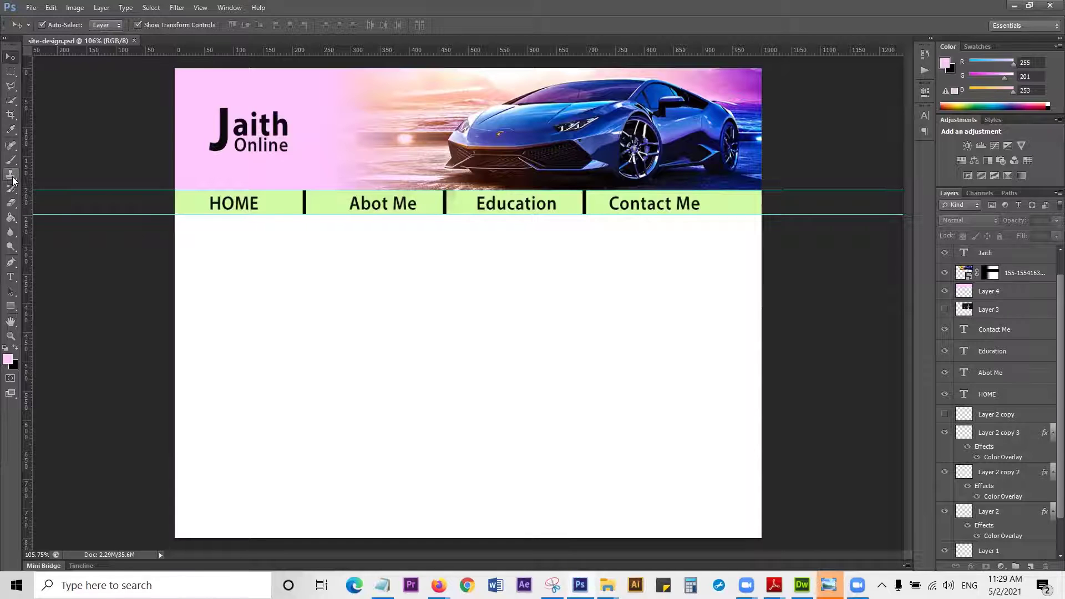
Step: Draw a slice with the Slice tool over the header banner, about 1000 by 200 px, ending at the upper guide
alt+click(11, 89)
click(12, 115)
drag(12, 115, 63, 126)
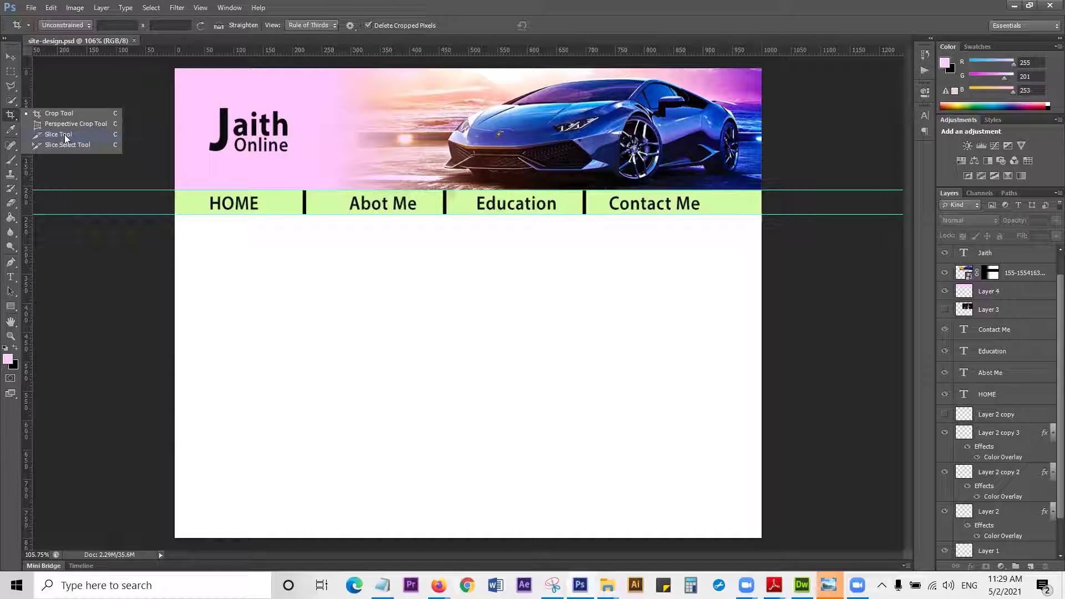
click(64, 134)
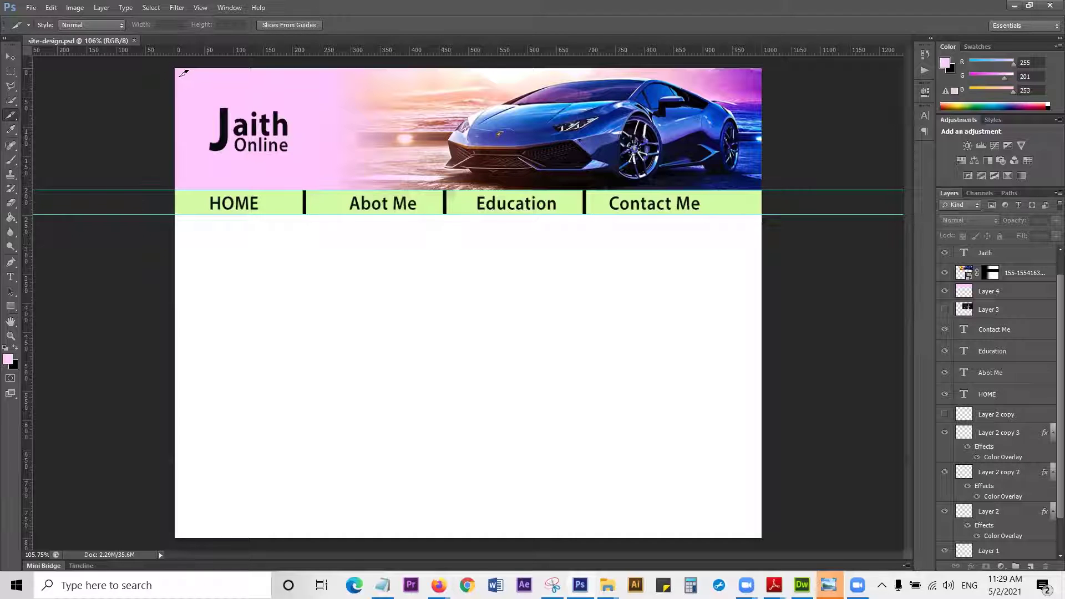
ctrl+click(316, 78)
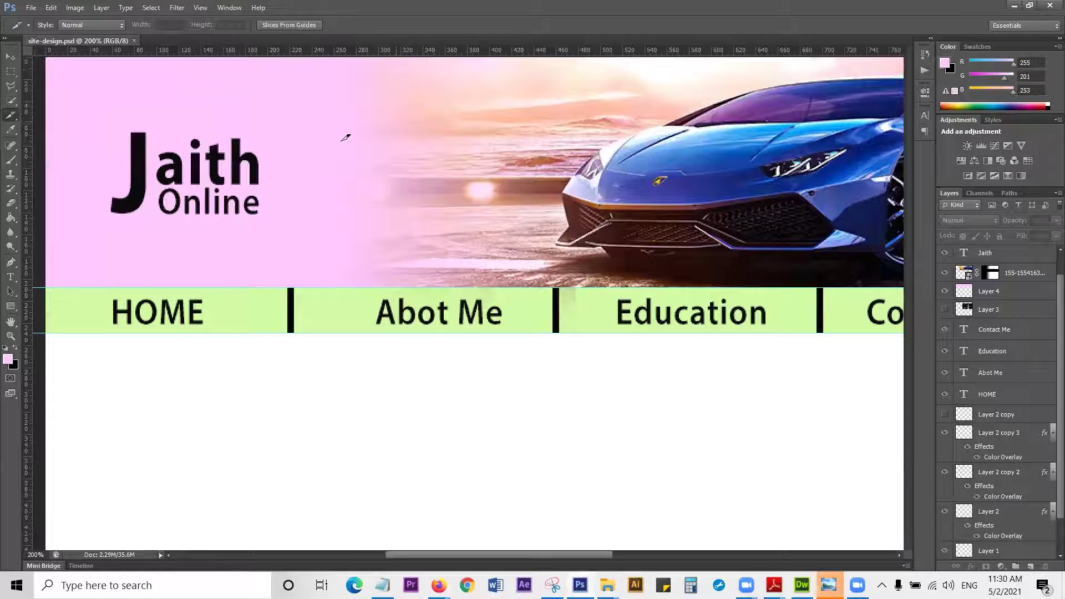
key(ctrl+z)
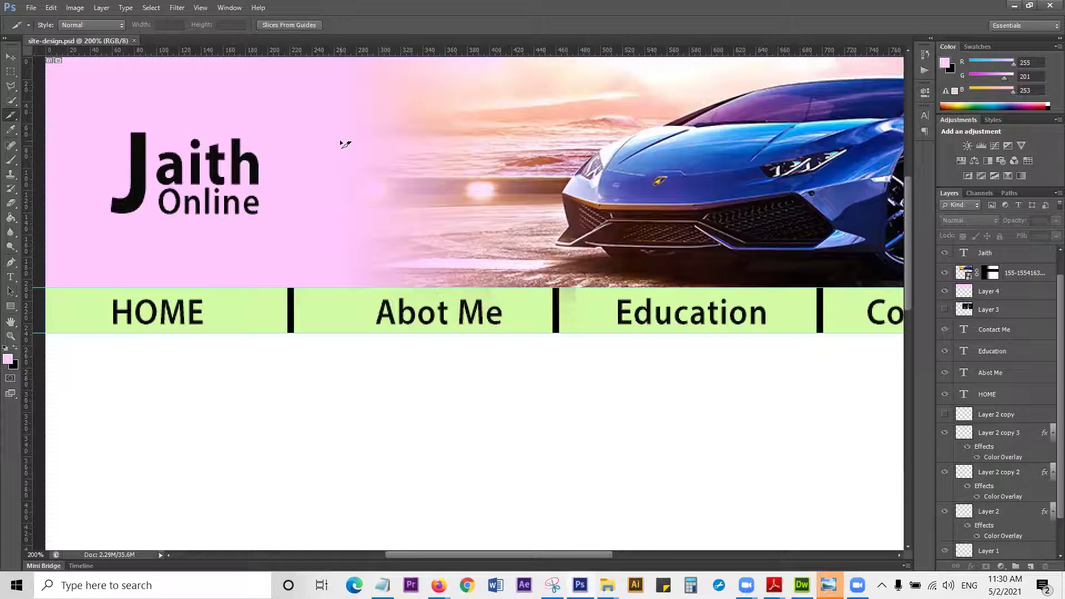
key(ctrl+0)
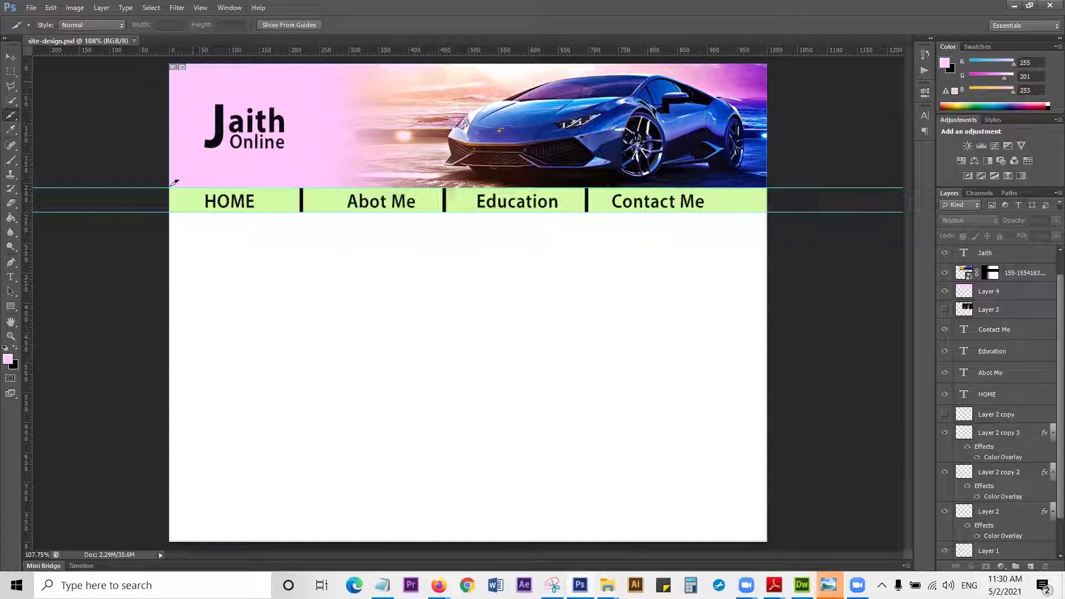
drag(174, 183, 760, 122)
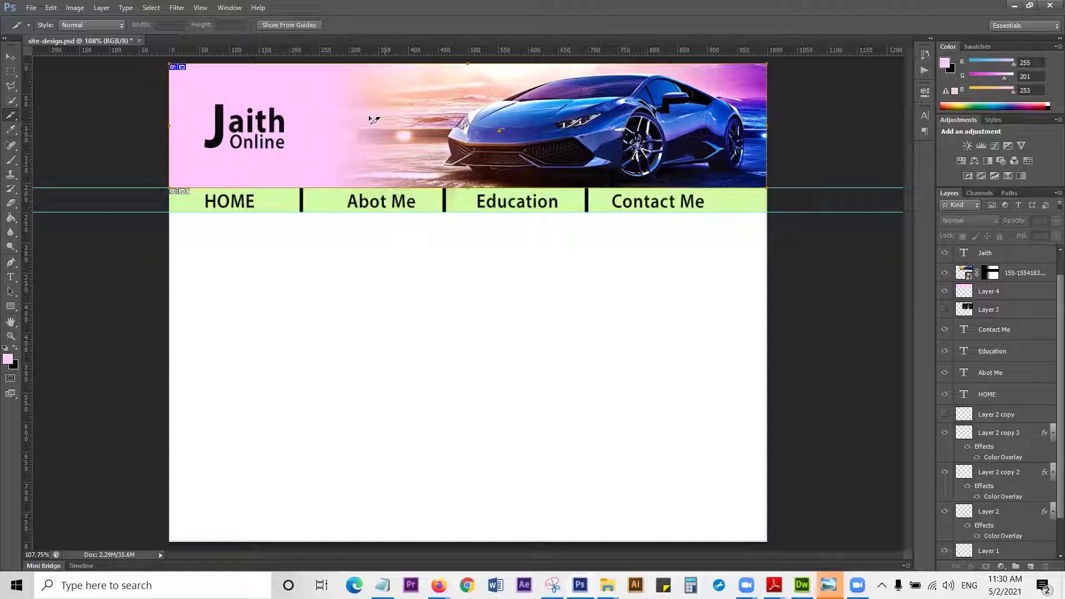
Step: Open the sliced design in Save for Web, move the dialog aside and check the header slice in the preview
click(30, 10)
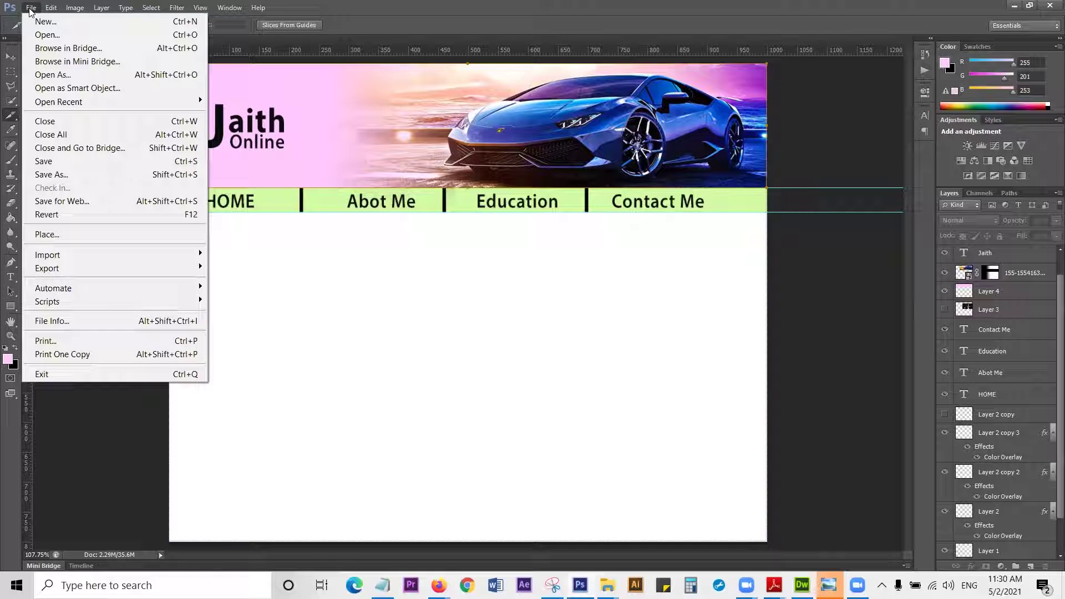
click(85, 203)
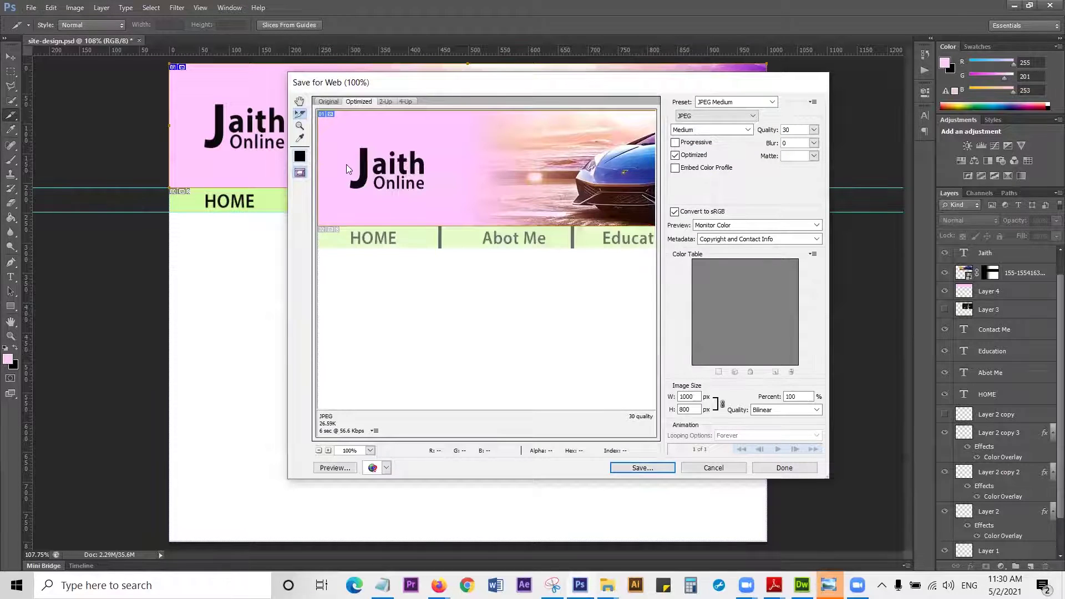
drag(545, 83, 374, 50)
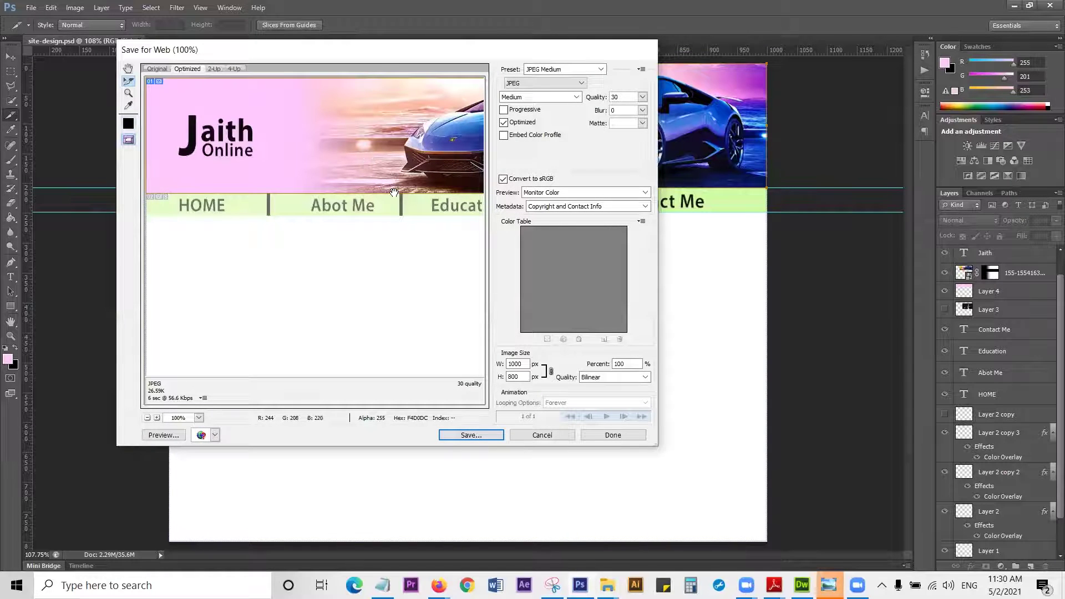
drag(395, 193, 256, 193)
drag(306, 191, 390, 185)
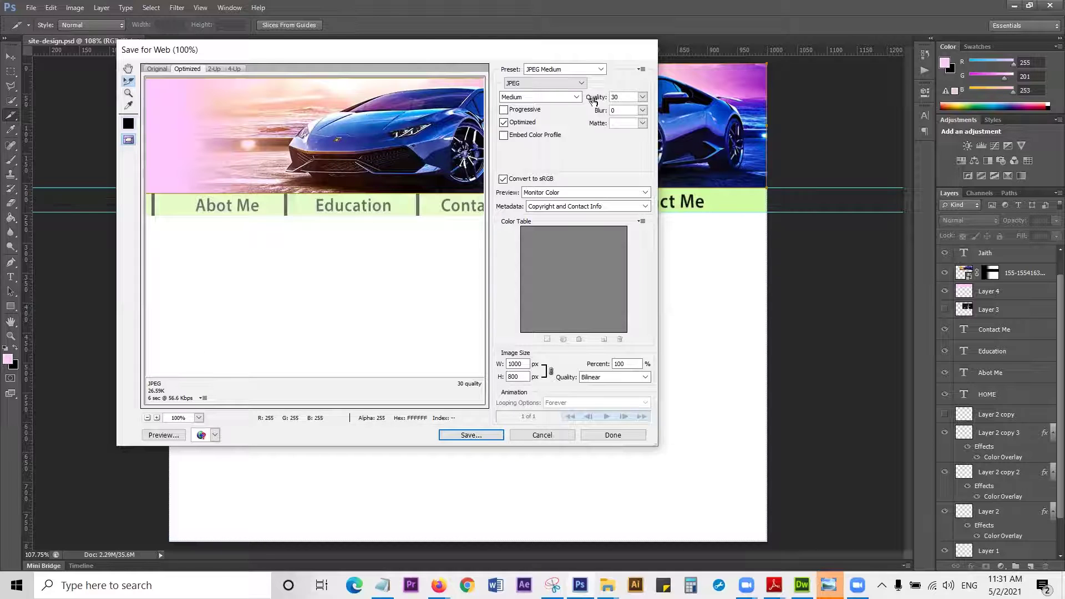
Step: Set the header slice's JPEG quality to 69
click(642, 97)
click(621, 110)
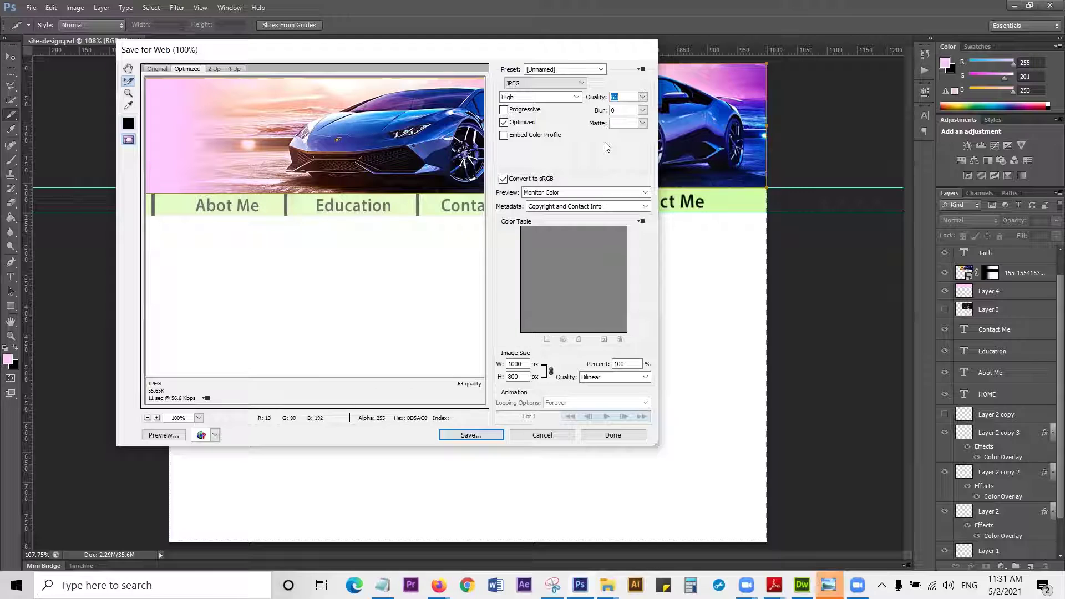
click(643, 97)
drag(630, 111, 628, 88)
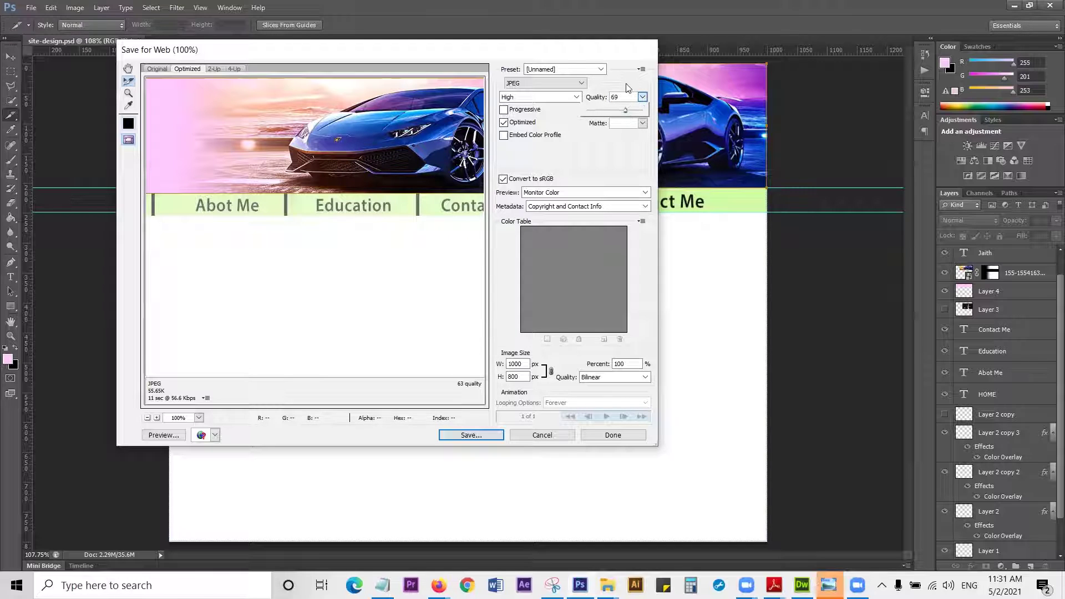
click(600, 139)
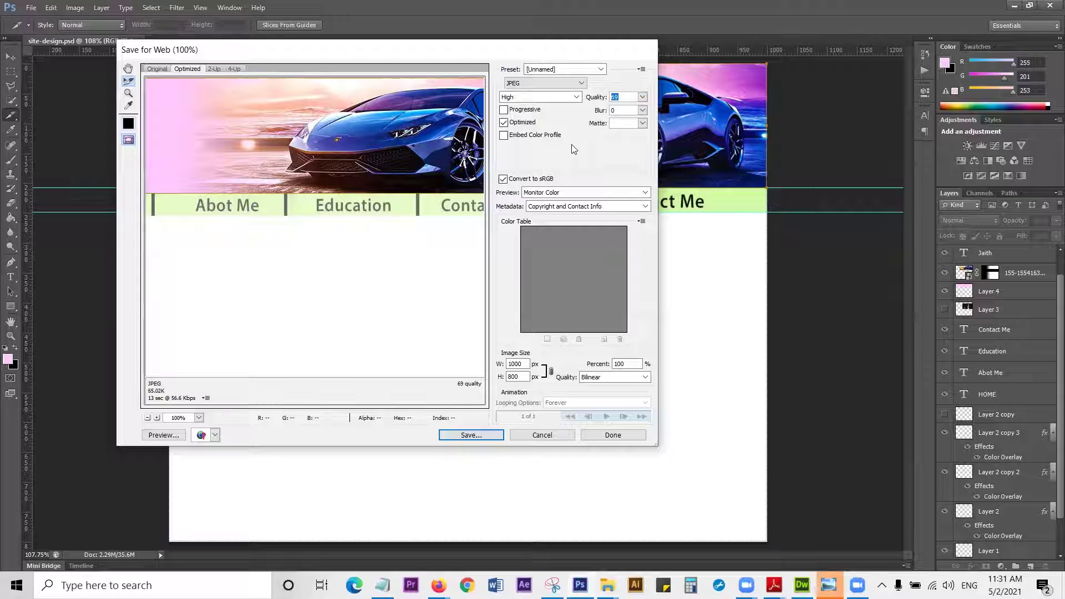
click(642, 98)
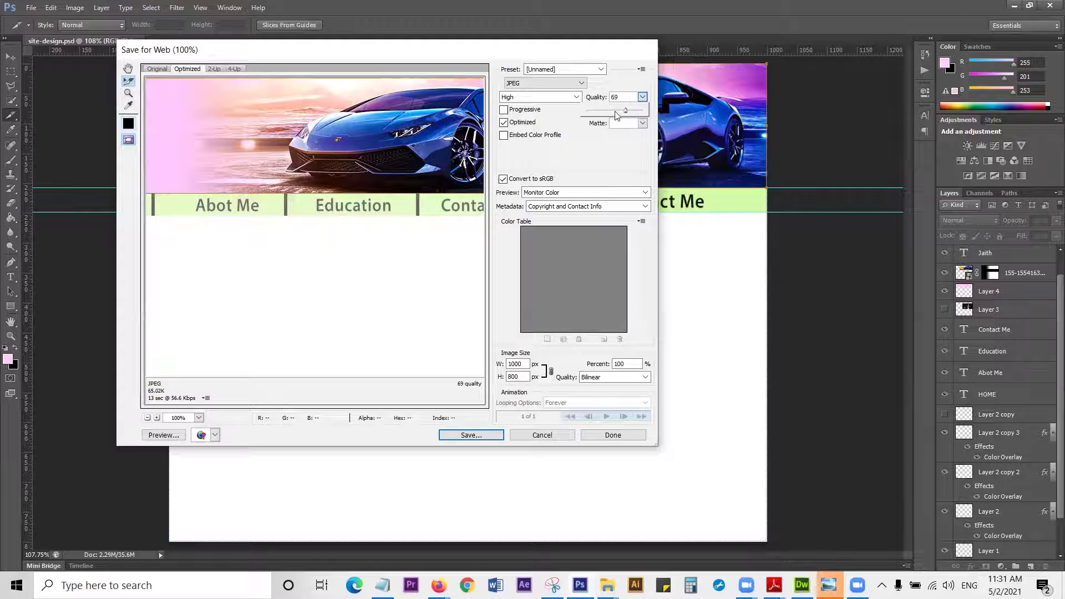
click(574, 150)
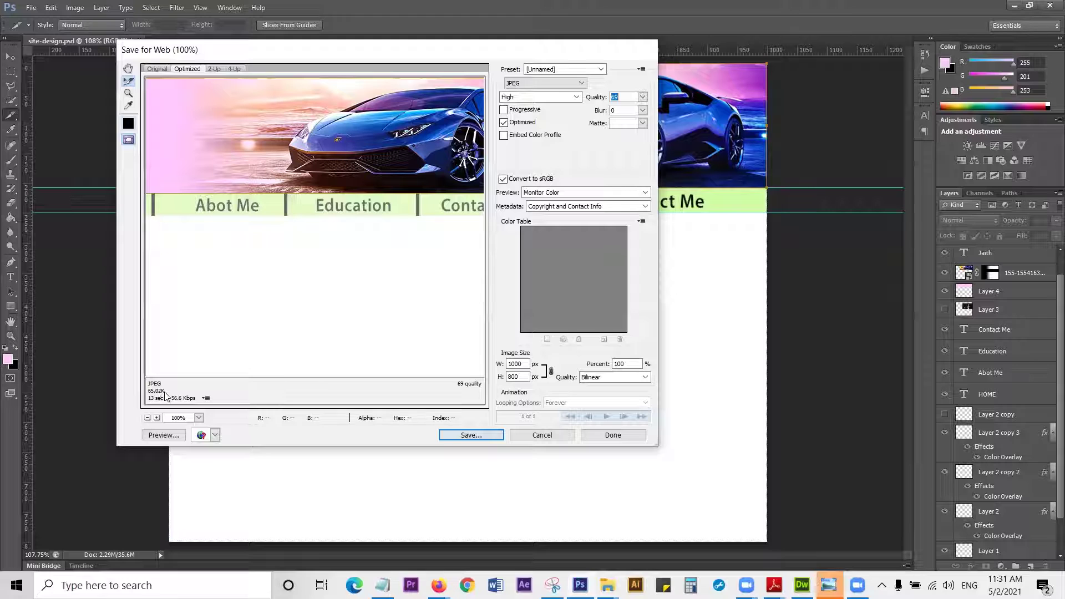
Step: Start saving the optimized image, keeping the Images Only format and limiting the export to Selected Slices
click(470, 435)
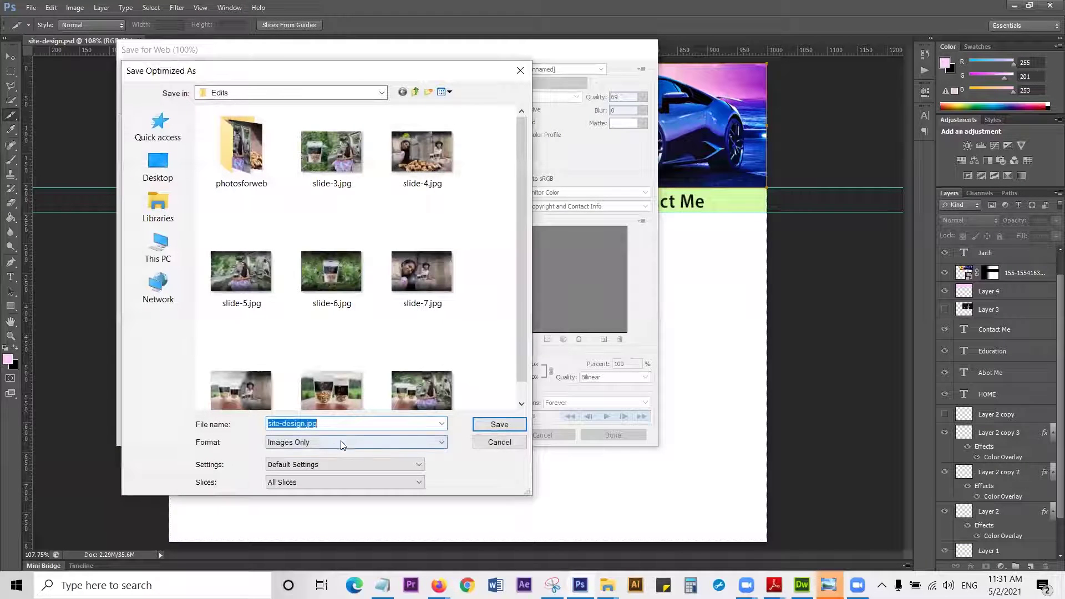
click(340, 444)
click(337, 439)
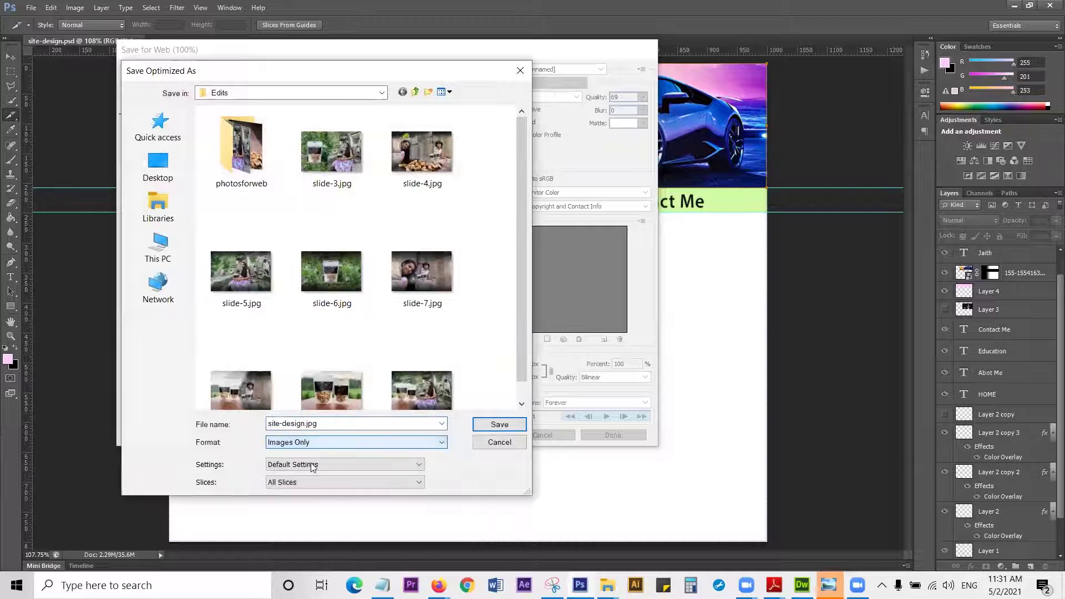
click(302, 483)
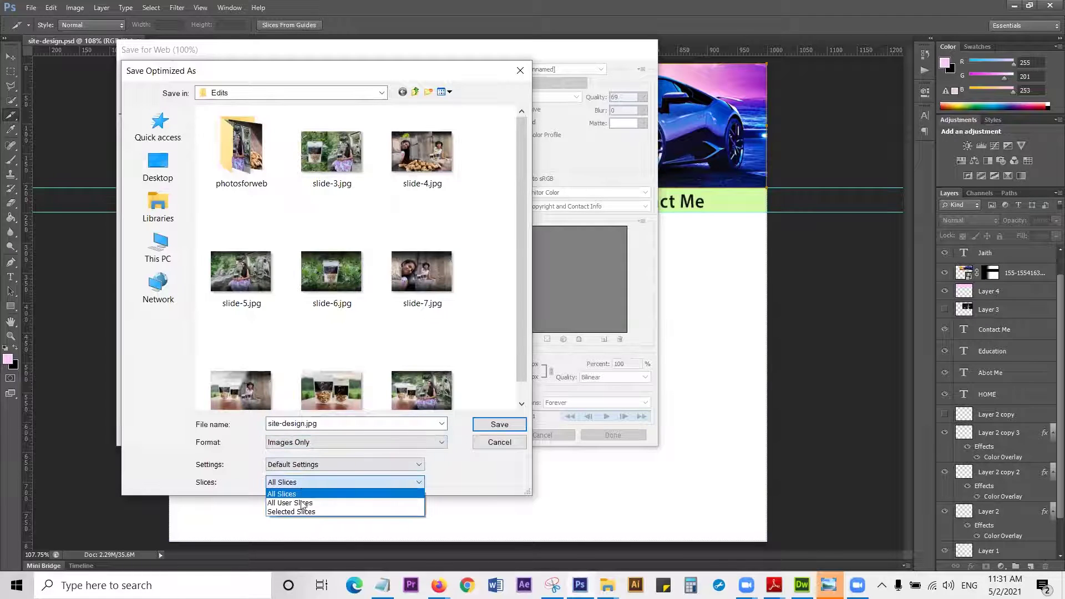
click(307, 514)
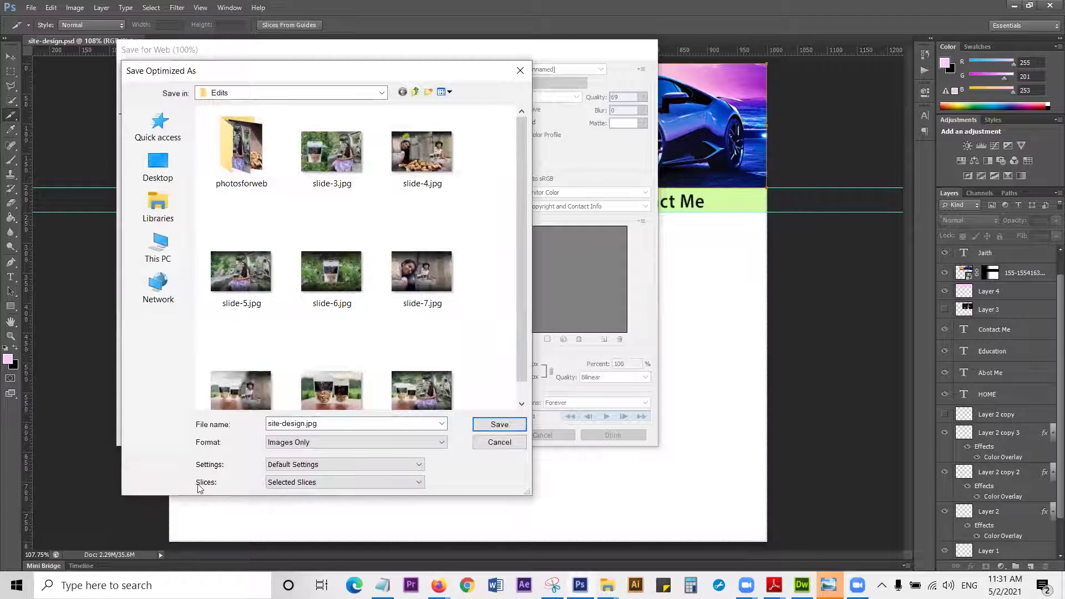
click(280, 487)
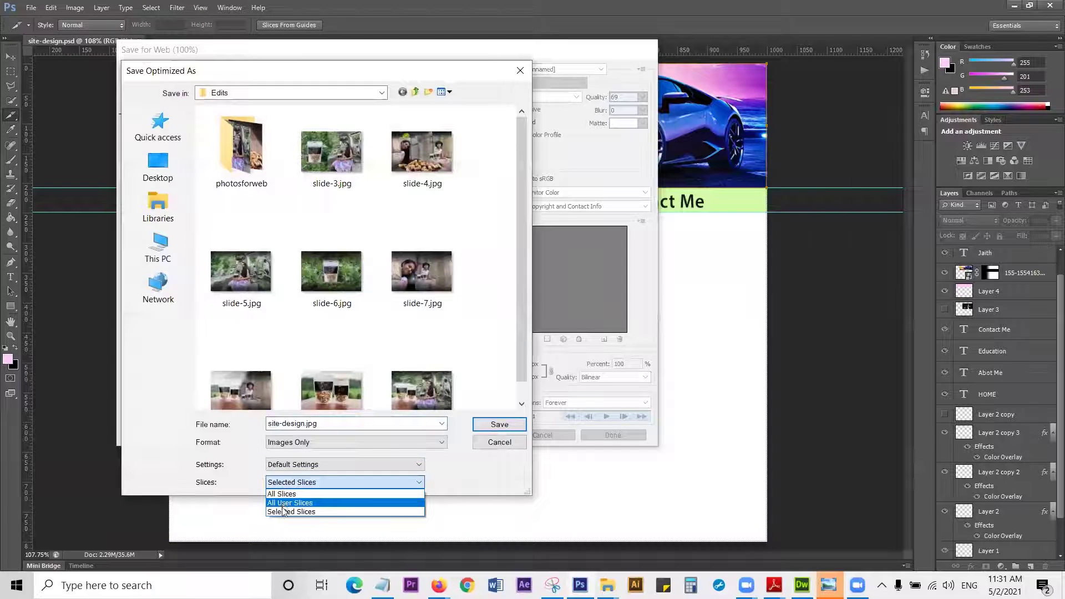
click(283, 512)
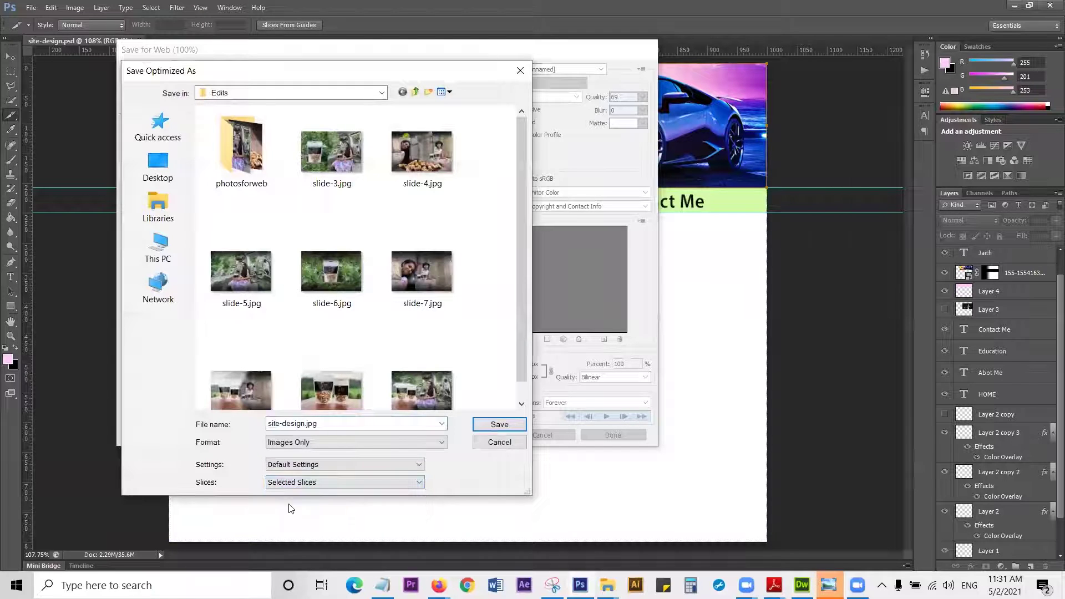
Step: Create a folder named pics on the Desktop and open it as the save location
click(156, 164)
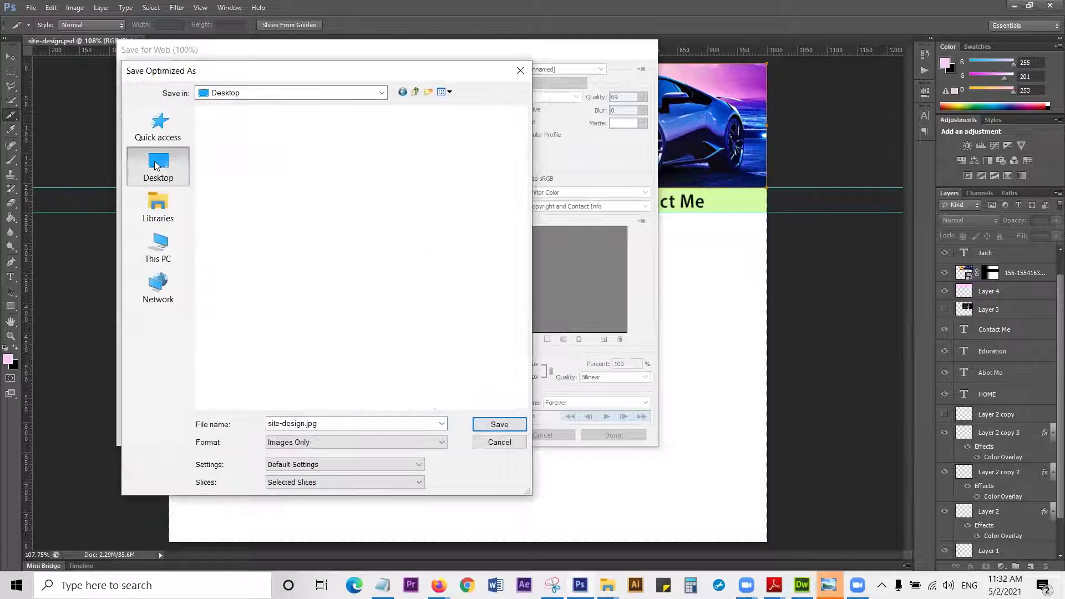
click(428, 92)
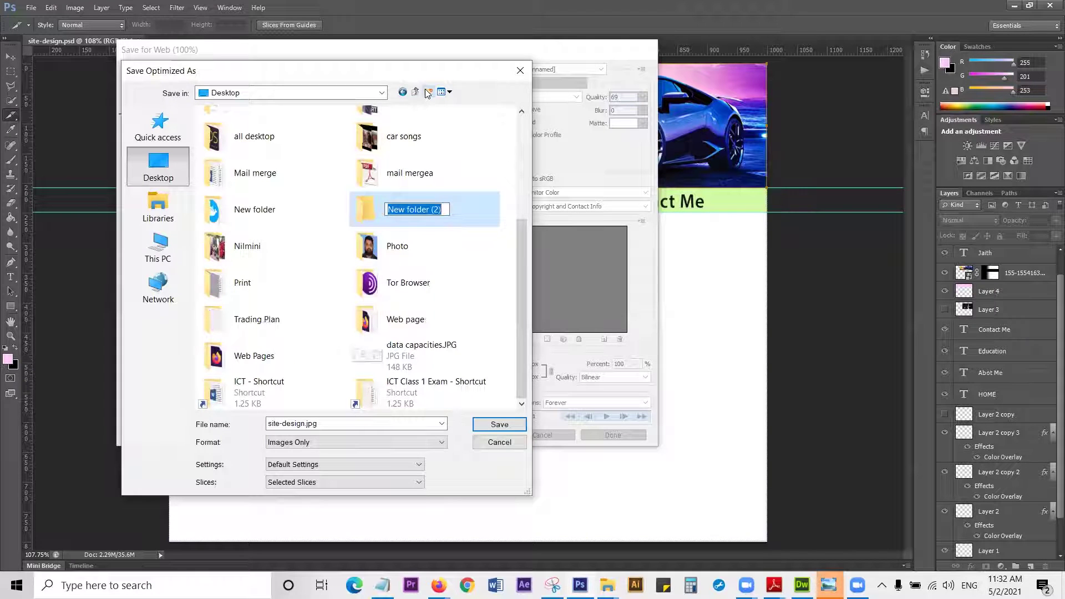
text(pics)
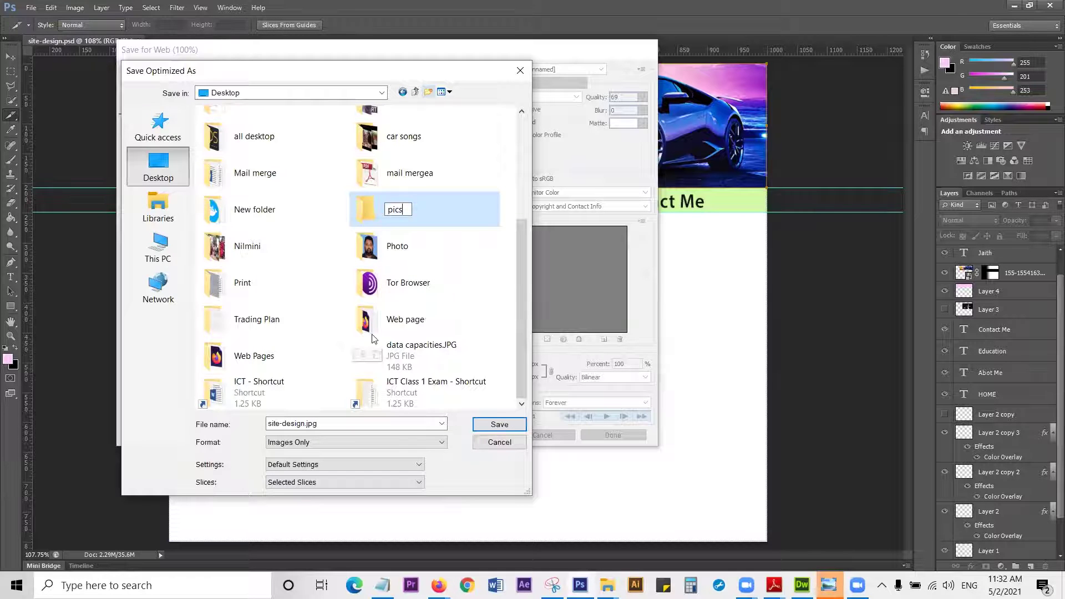
key(Return)
key(Return)
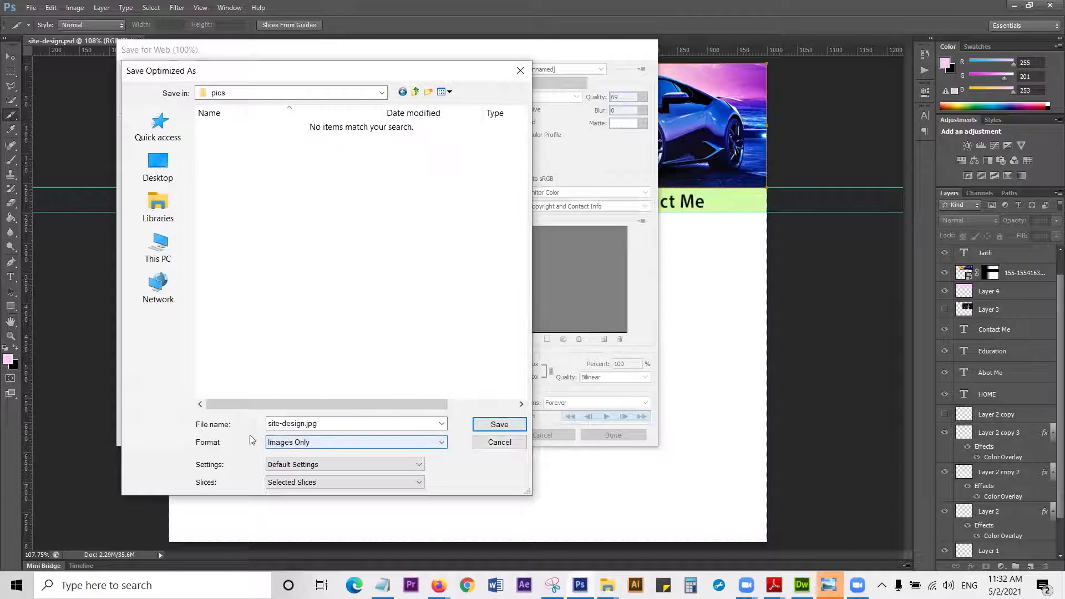
Step: Save the selected header slice as site-design.jpg in the pics folder with the Images Only format
click(310, 444)
click(310, 444)
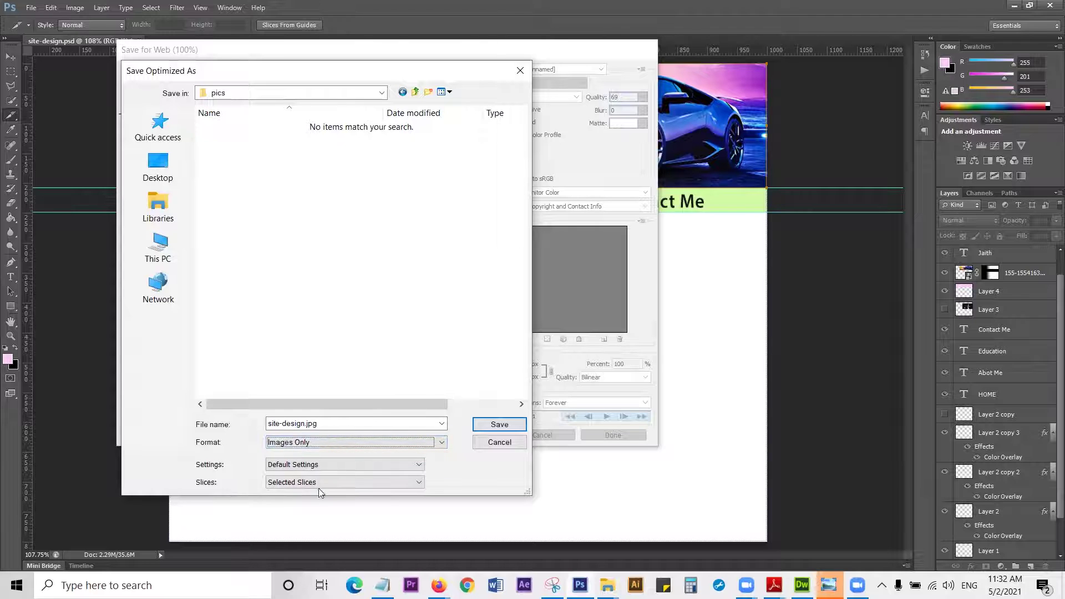
click(490, 425)
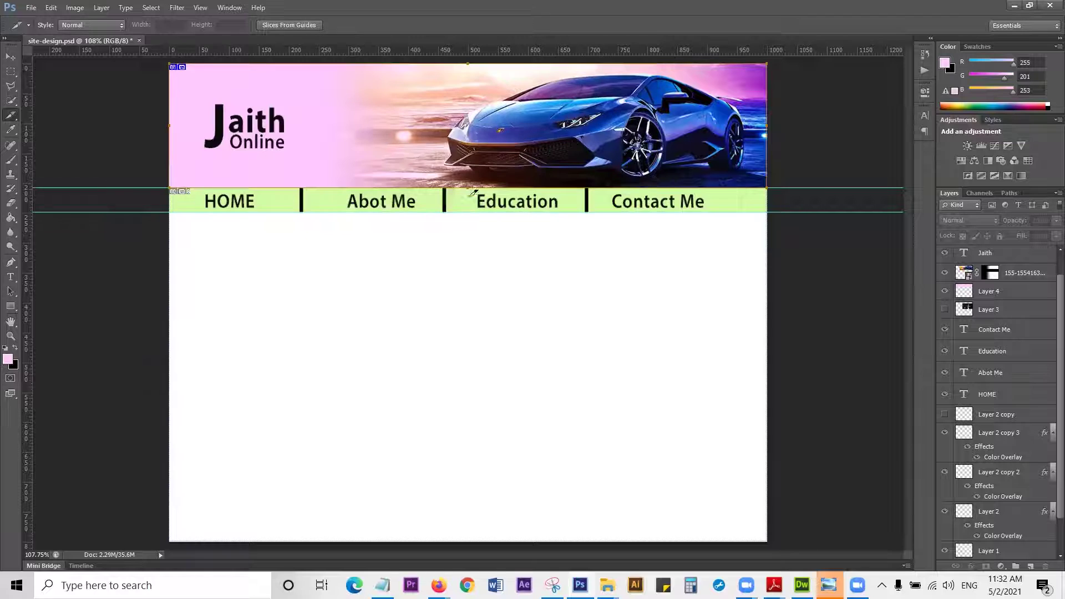
Step: Minimize Photoshop, Firefox, File Explorer and Notepad to show the desktop
click(1014, 7)
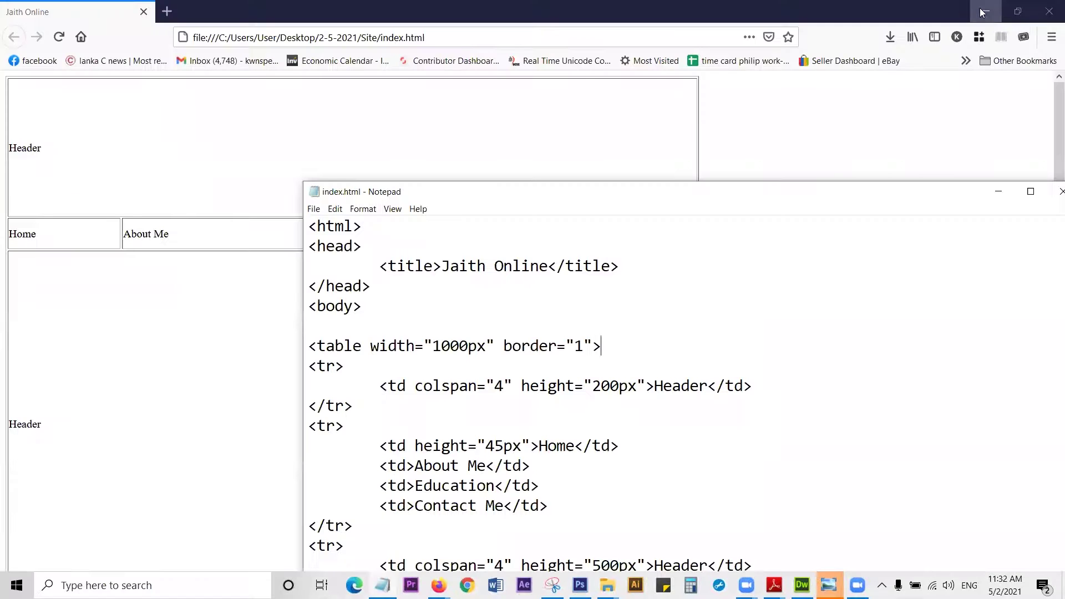
click(980, 8)
click(982, 10)
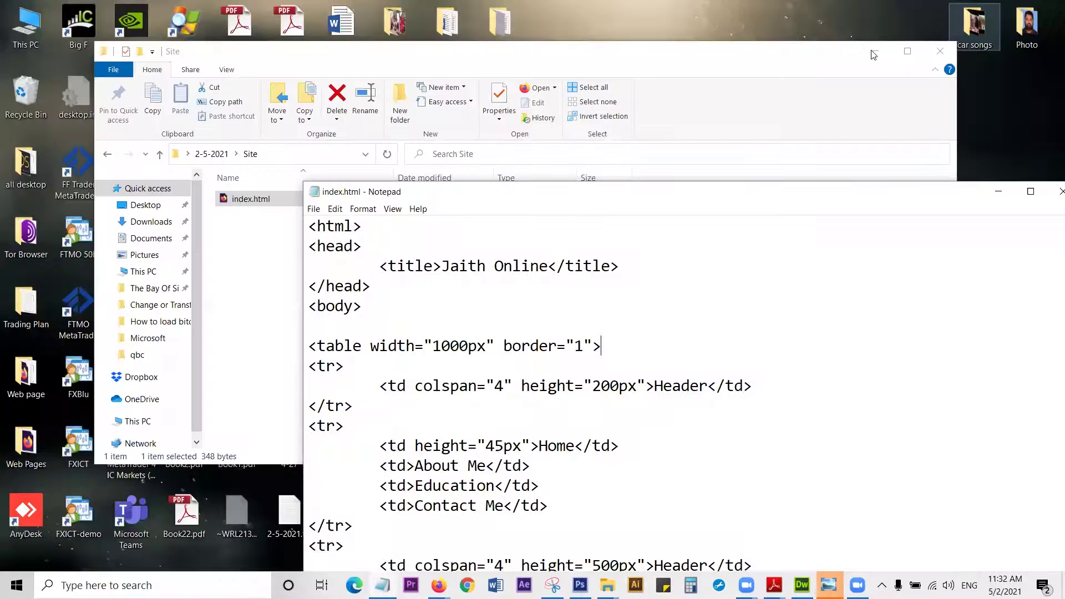
click(868, 52)
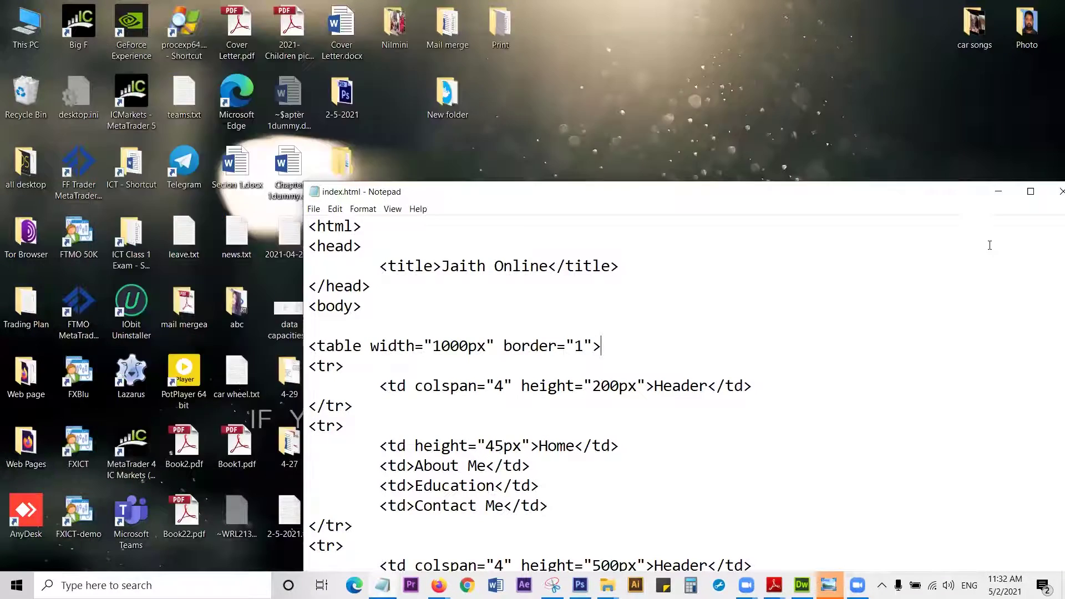
key(super+d)
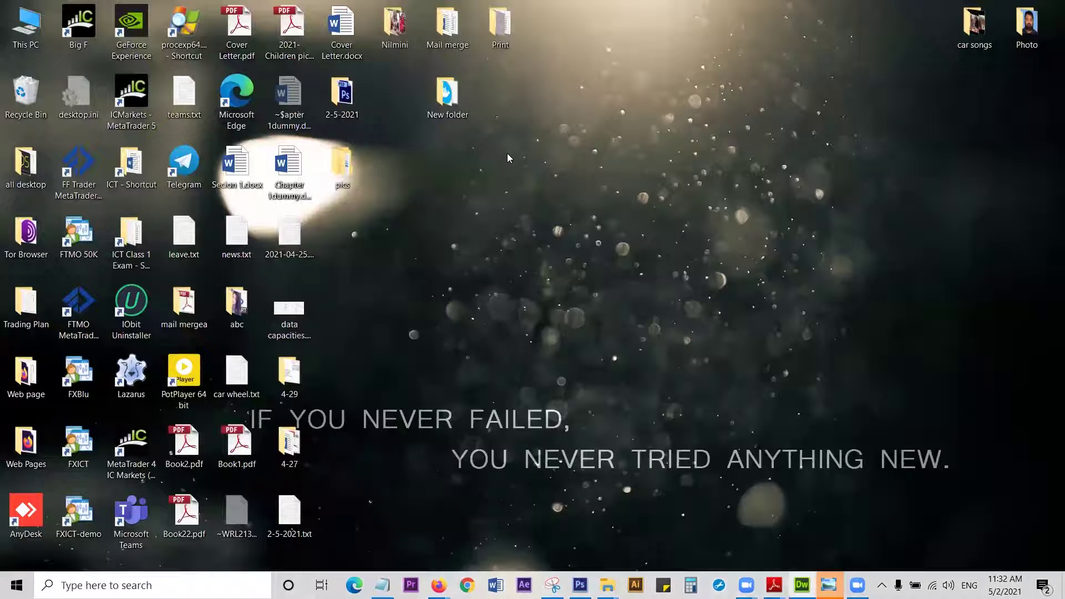
Step: Open the exported site-design_01.jpg from the images folder inside the desktop pics folder and view it full screen
click(336, 152)
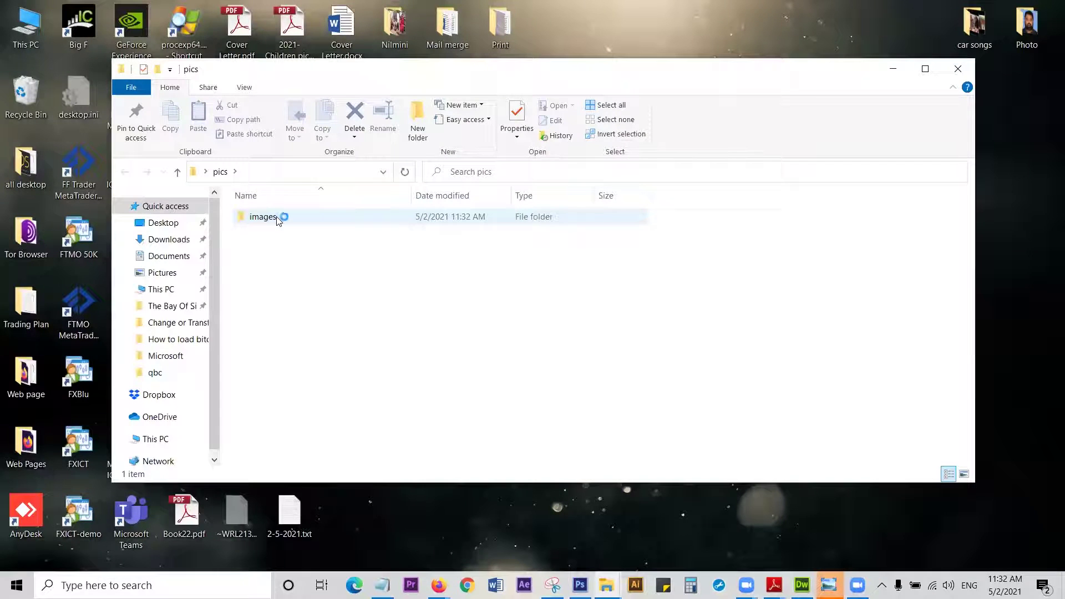
click(276, 216)
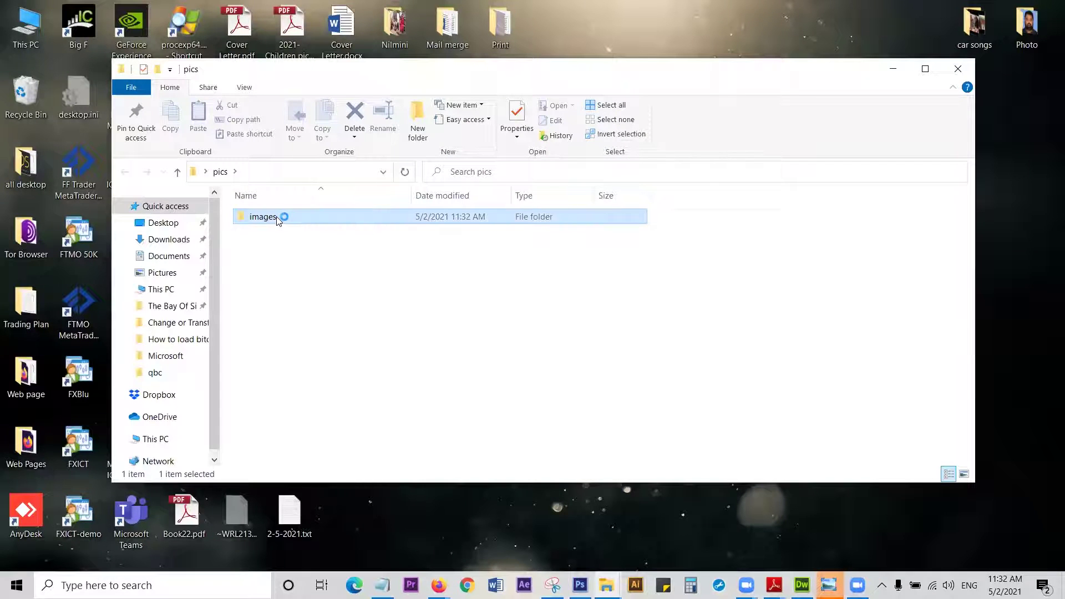
double_click(276, 217)
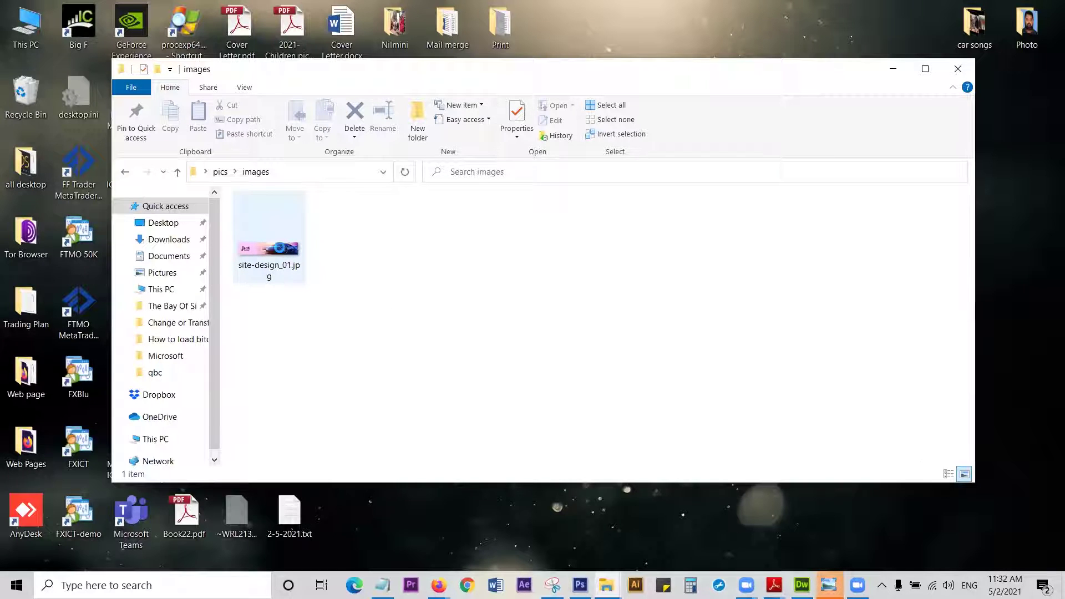
click(282, 252)
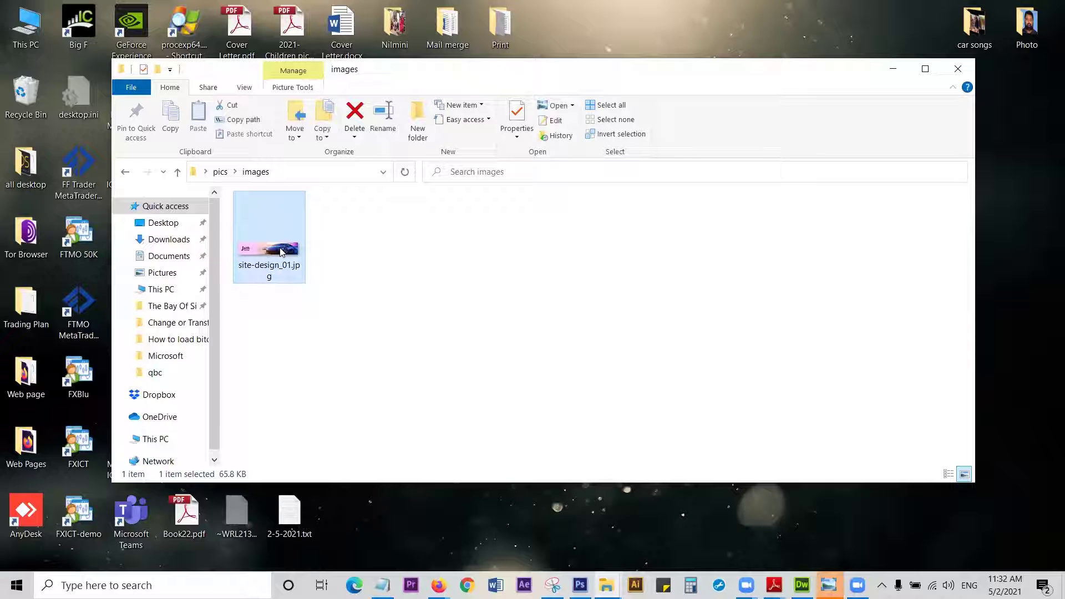
double_click(281, 253)
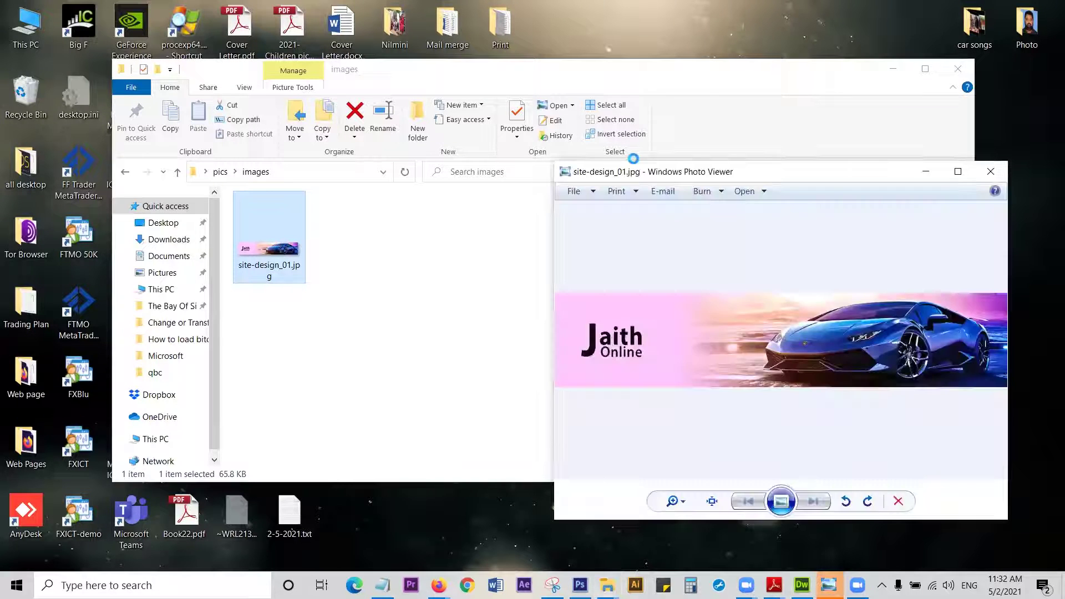
drag(790, 181, 389, 95)
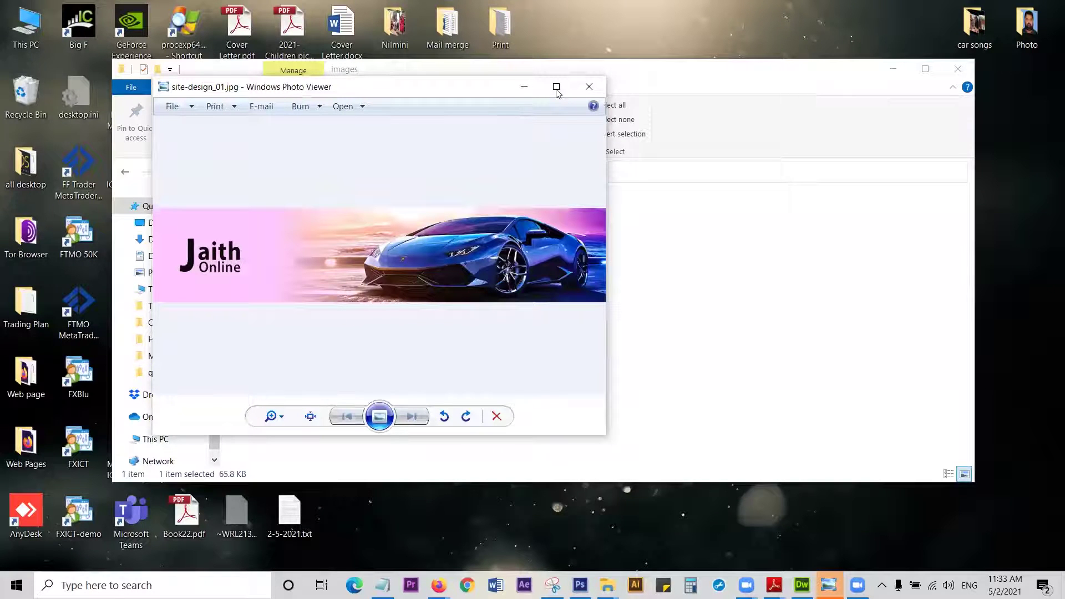
click(557, 87)
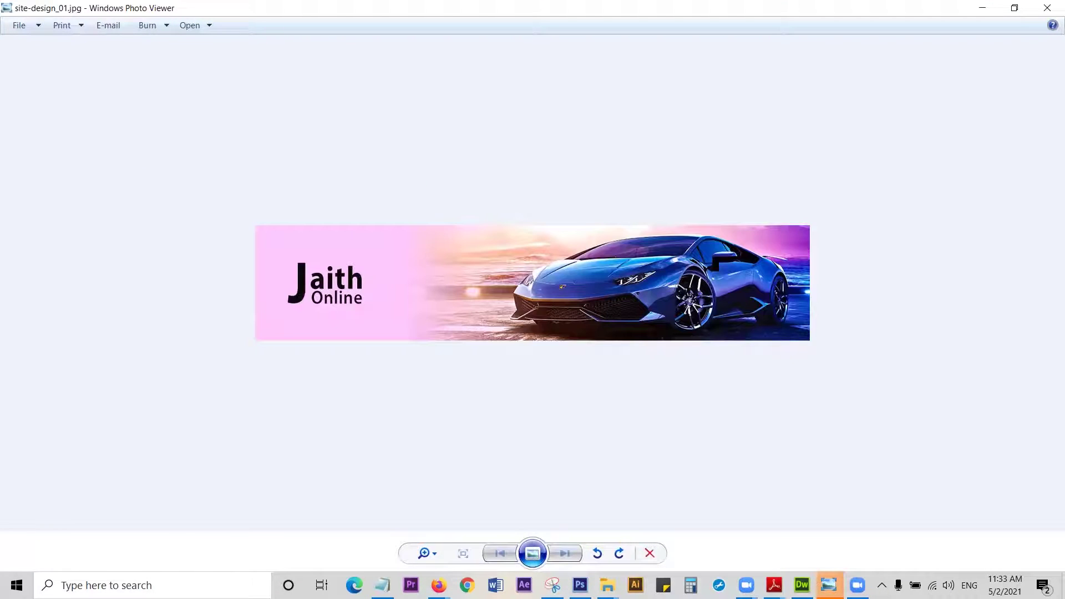
click(580, 586)
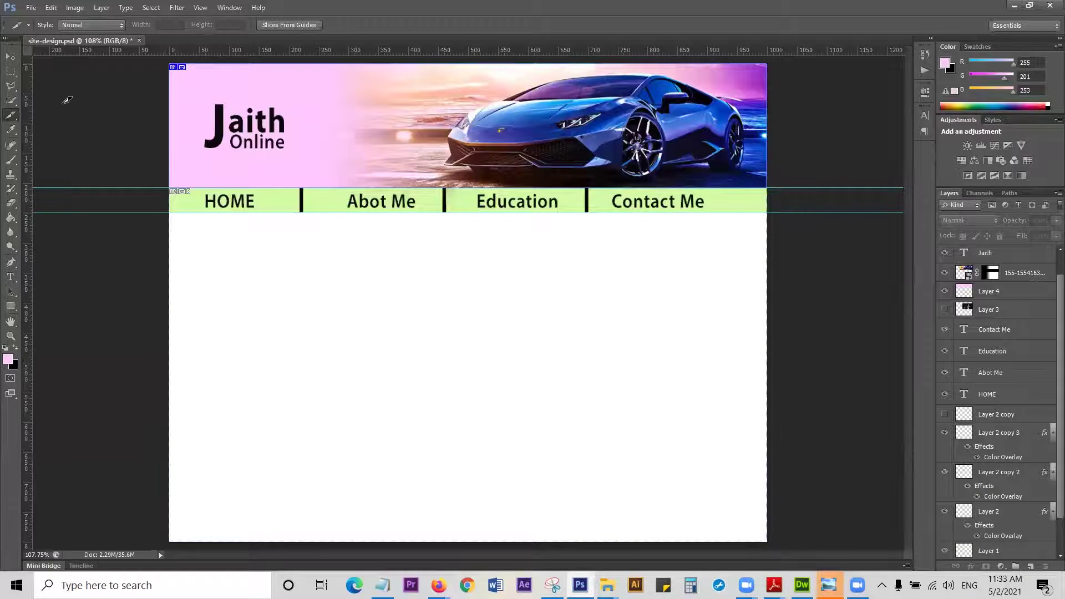
right_click(12, 118)
click(172, 66)
key(alt+f)
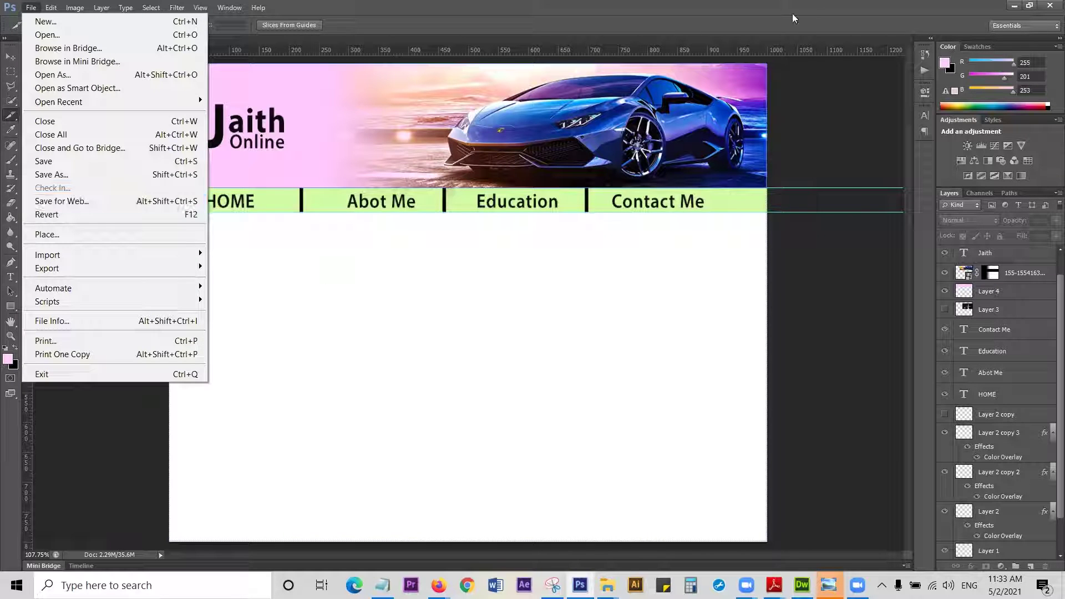
click(1014, 6)
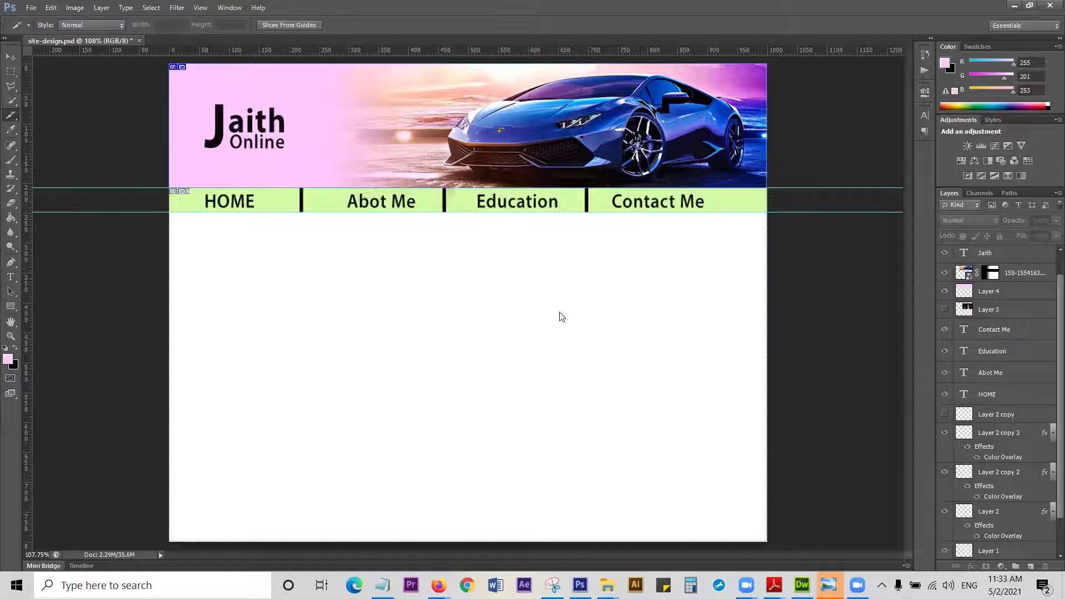
key(alt+Tab)
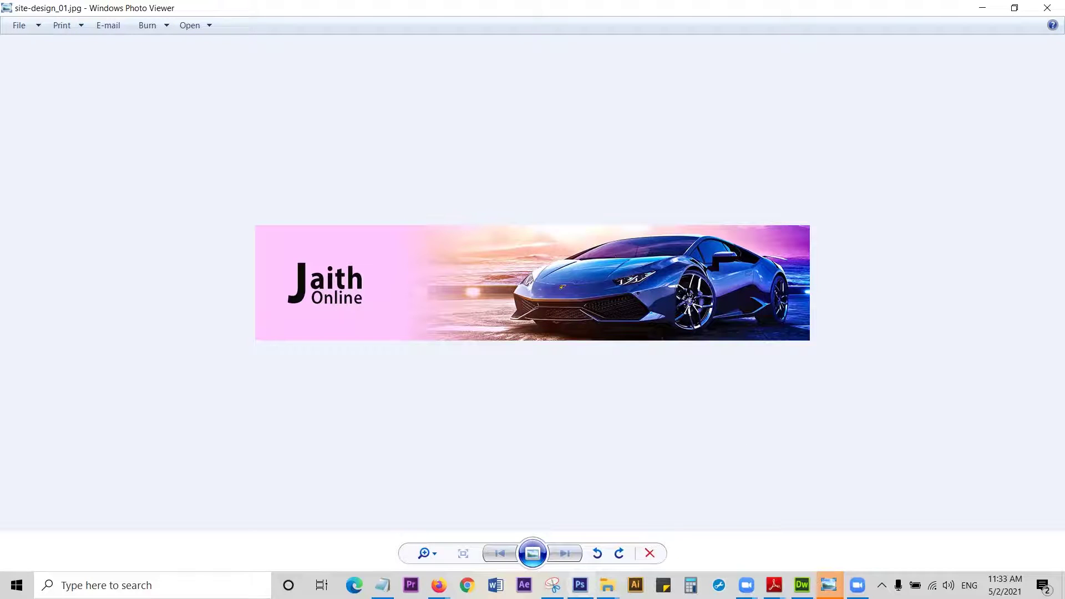
Step: Switch to Photoshop and create a new document 1000 pixels wide and 150 pixels high at 300 pixels/inch
click(580, 586)
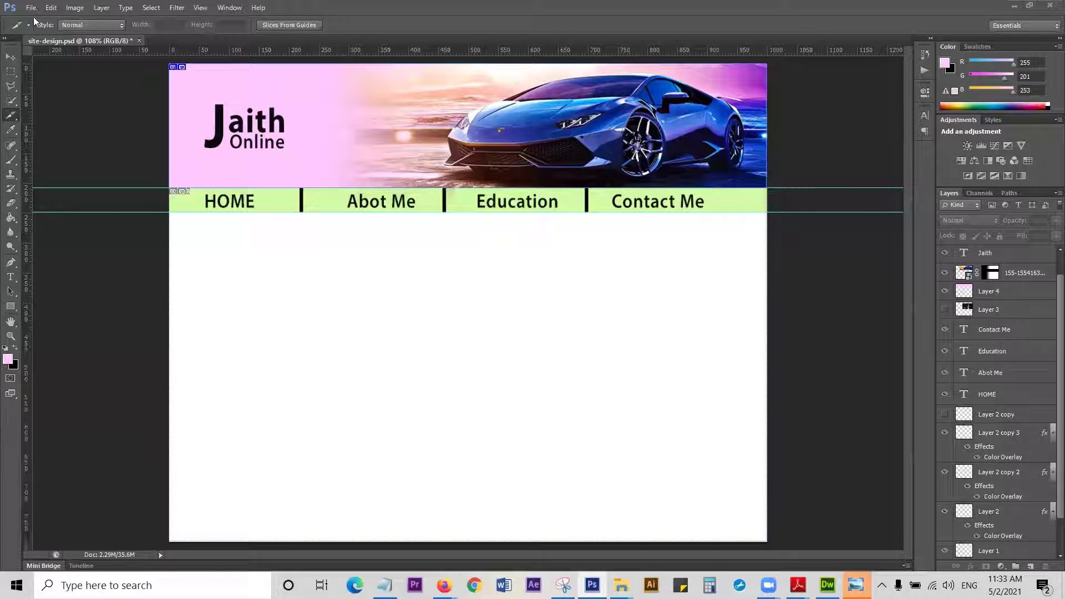
click(31, 8)
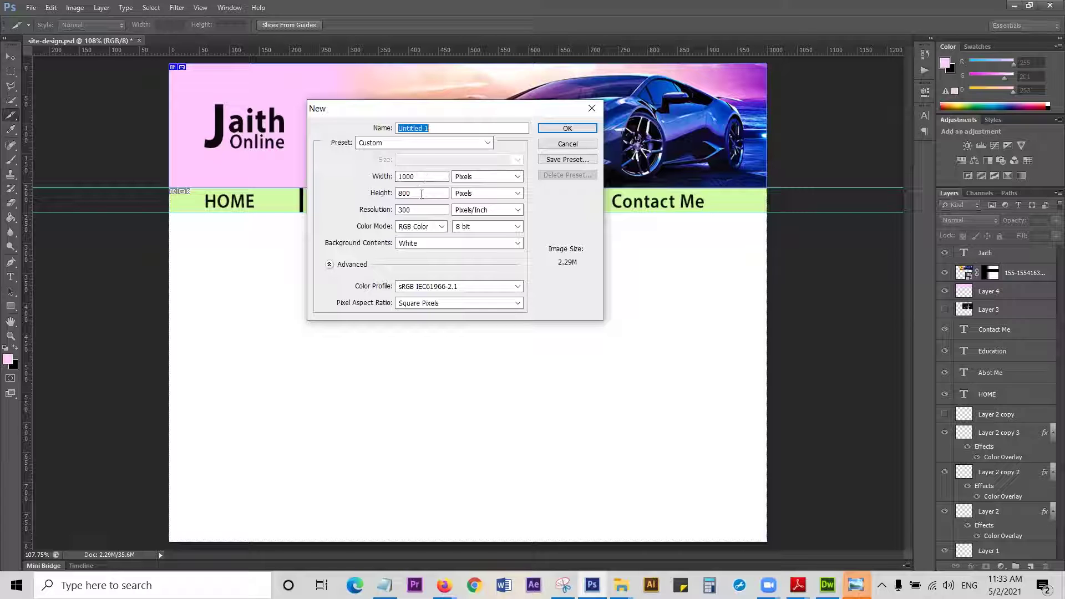
double_click(401, 195)
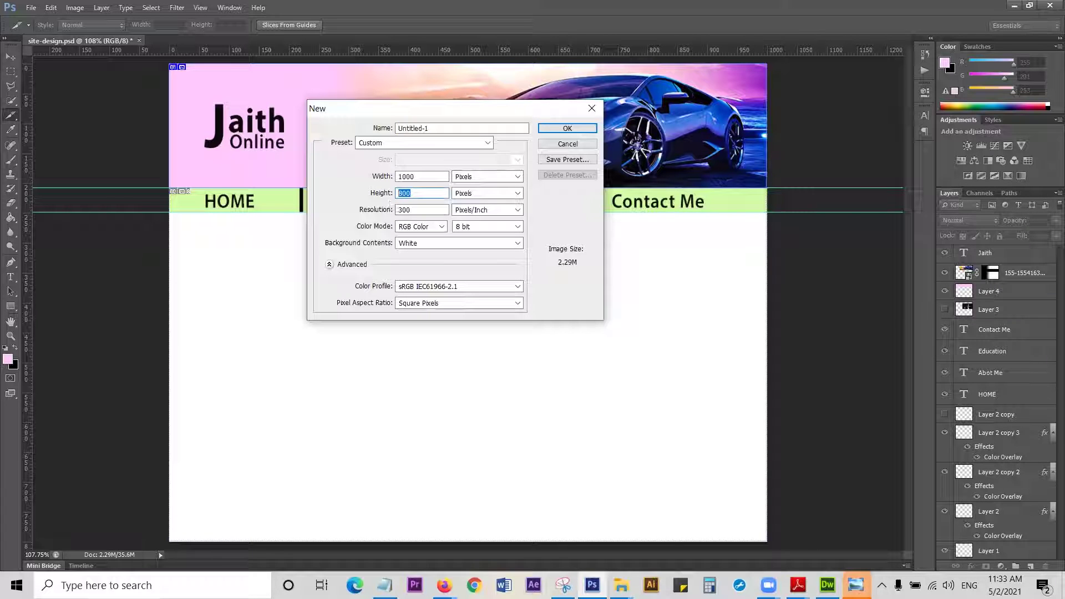
text(150)
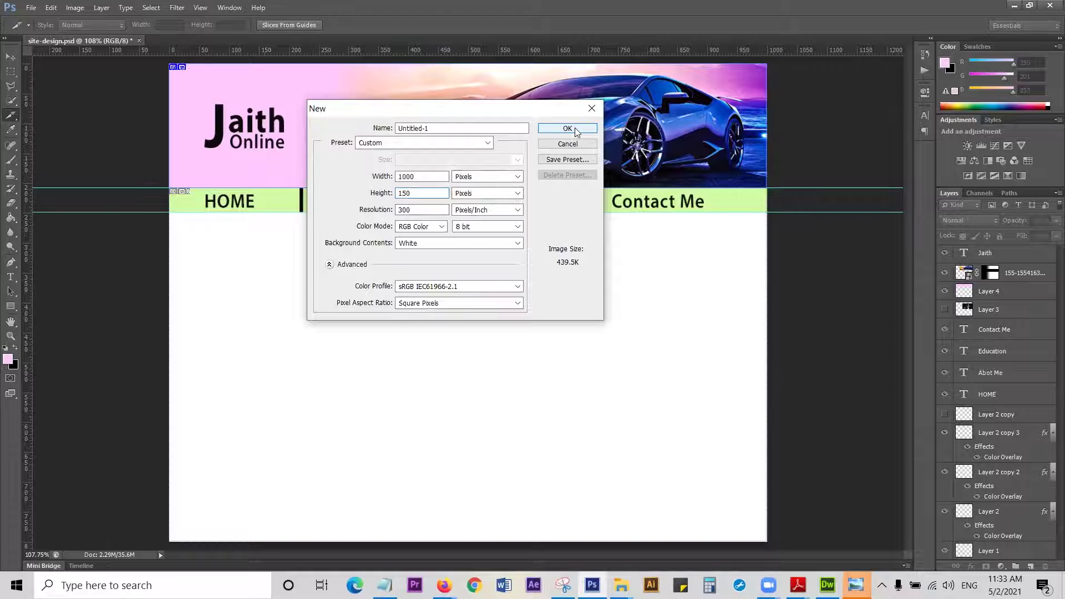
click(575, 131)
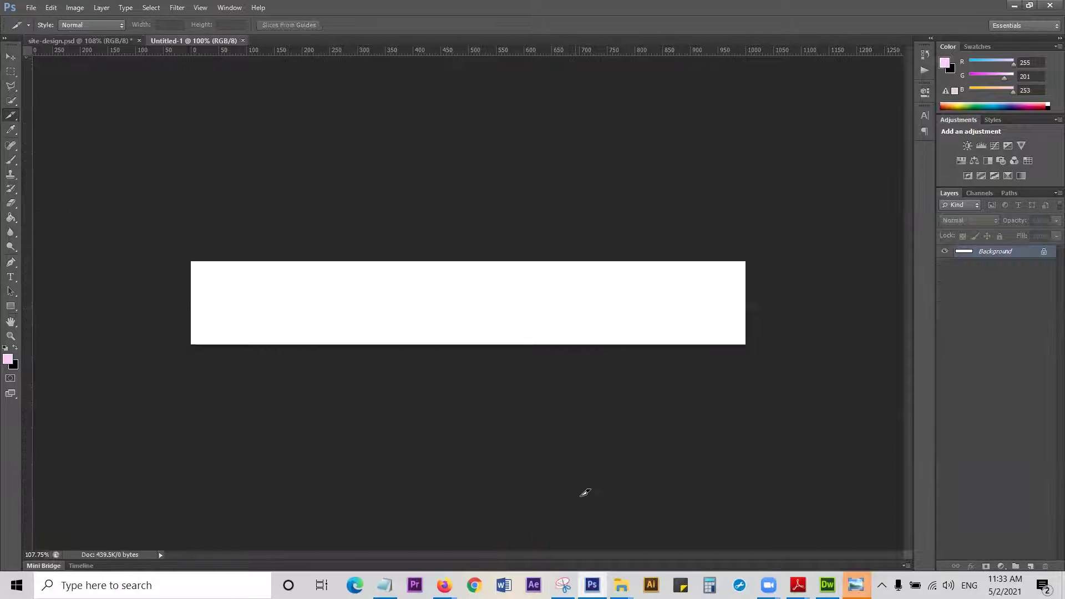
Step: Place the Lamborghini car picture from the Downloads folder into the new document and flip it horizontally
mouse_move(621, 585)
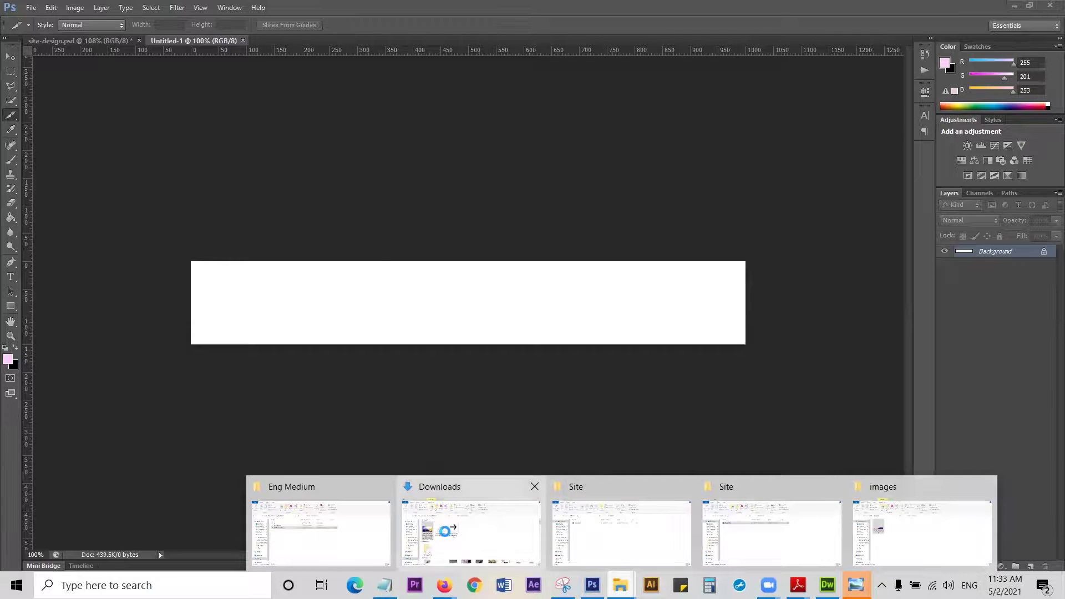
click(482, 533)
drag(518, 414, 302, 299)
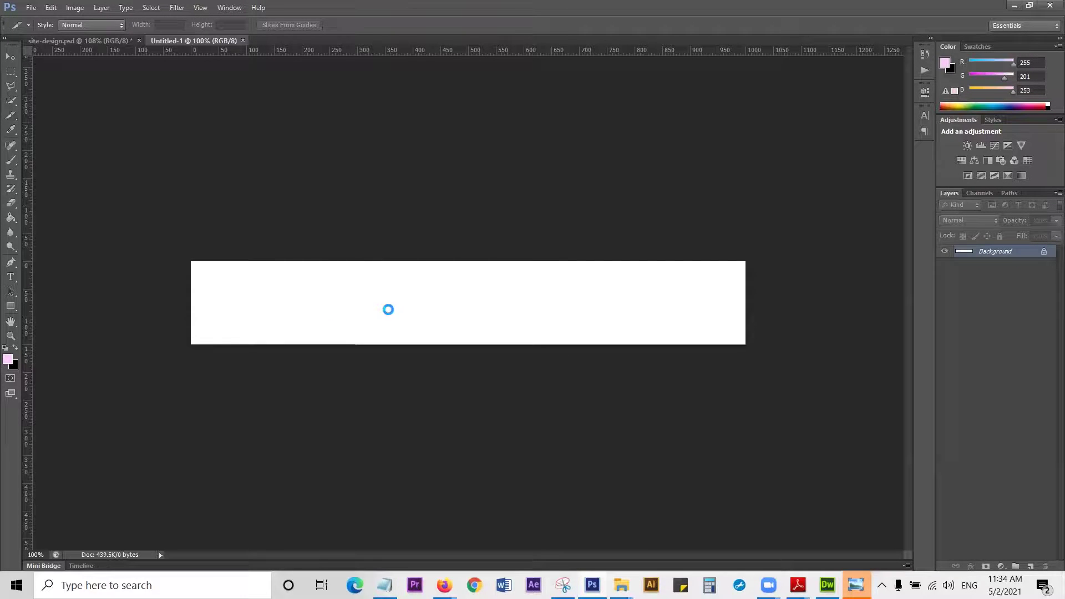
drag(540, 272, 837, 220)
drag(665, 309, 666, 293)
right_click(666, 293)
click(711, 460)
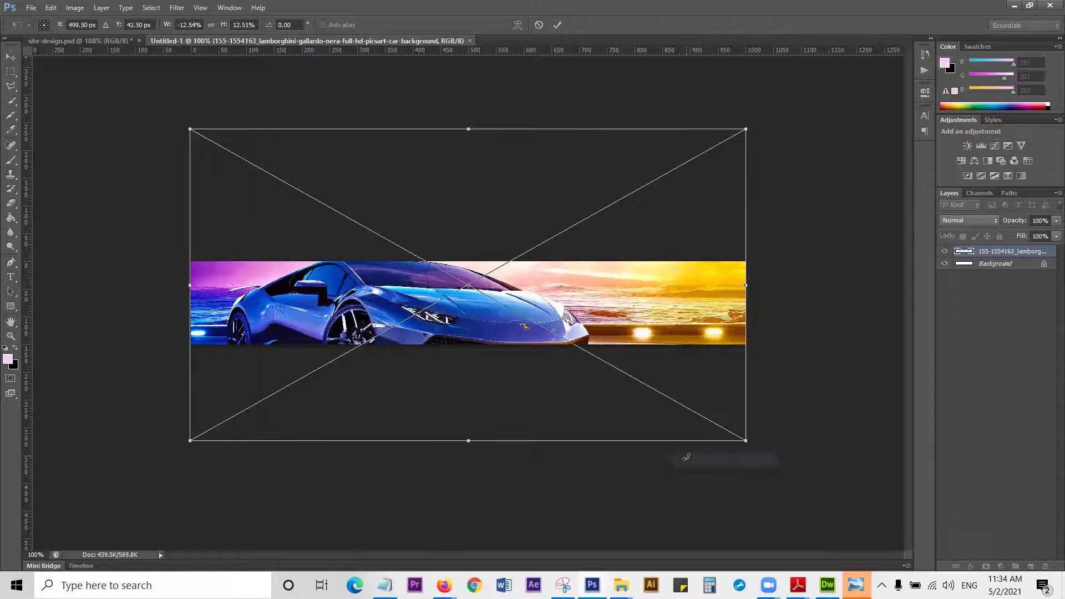
Step: Nudge the placed car picture slightly upward in the banner and commit the placement
key(Up)
key(Up)
key(Up)
key(Up)
key(Up)
key(Up)
key(Up)
key(Up)
key(Up)
key(Up)
key(Up)
key(Up)
key(Up)
key(Up)
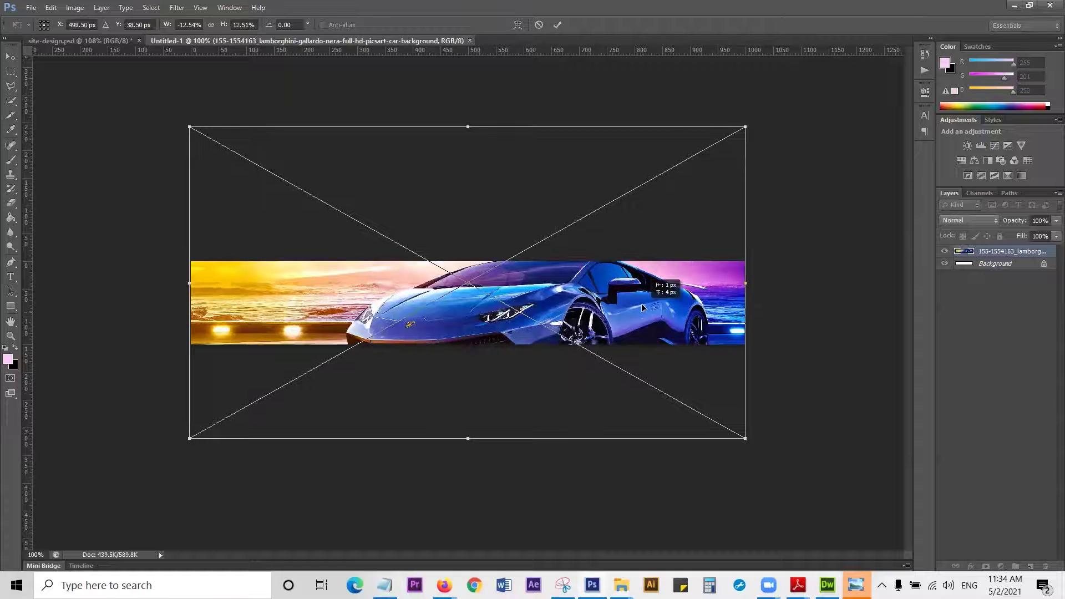
key(Return)
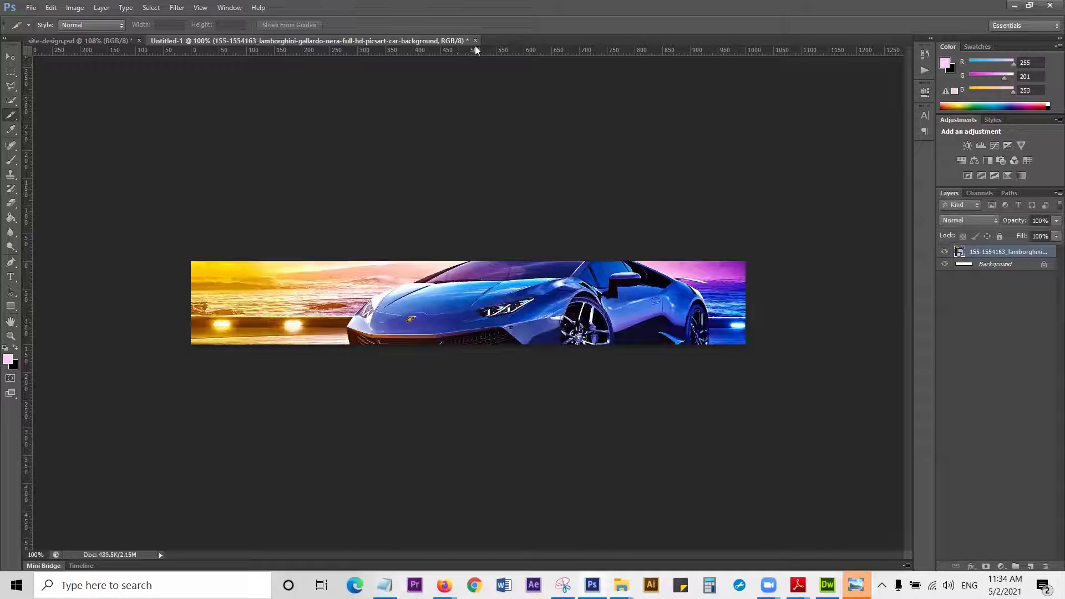
Step: Close the untitled banner document without saving it and minimize Photoshop
click(477, 40)
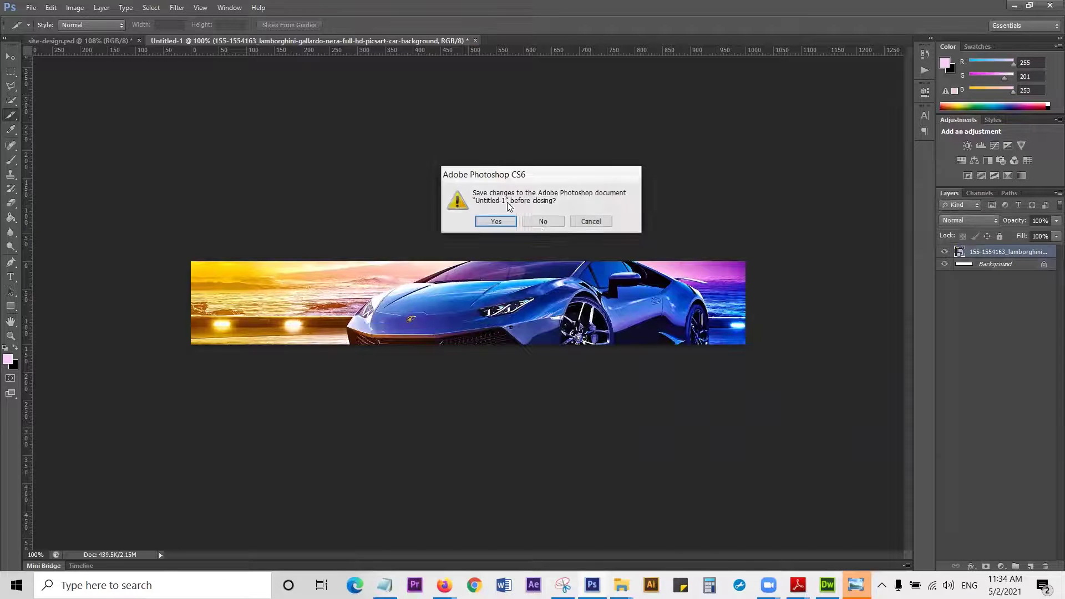
key(Escape)
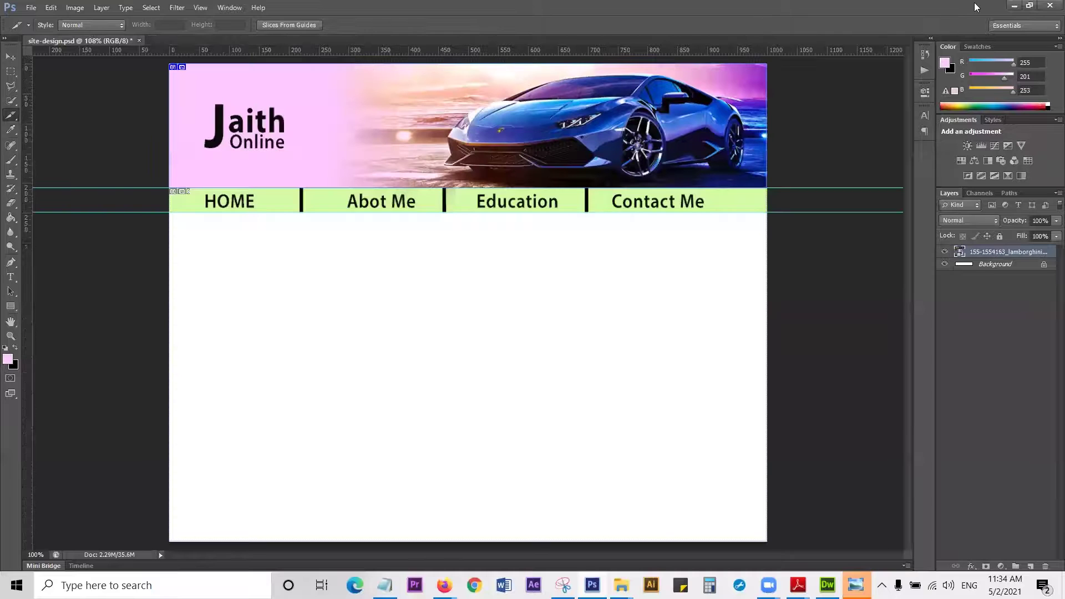
click(1016, 5)
Step: Inspect the exported header image at a larger zoom and close the photo viewer
click(367, 254)
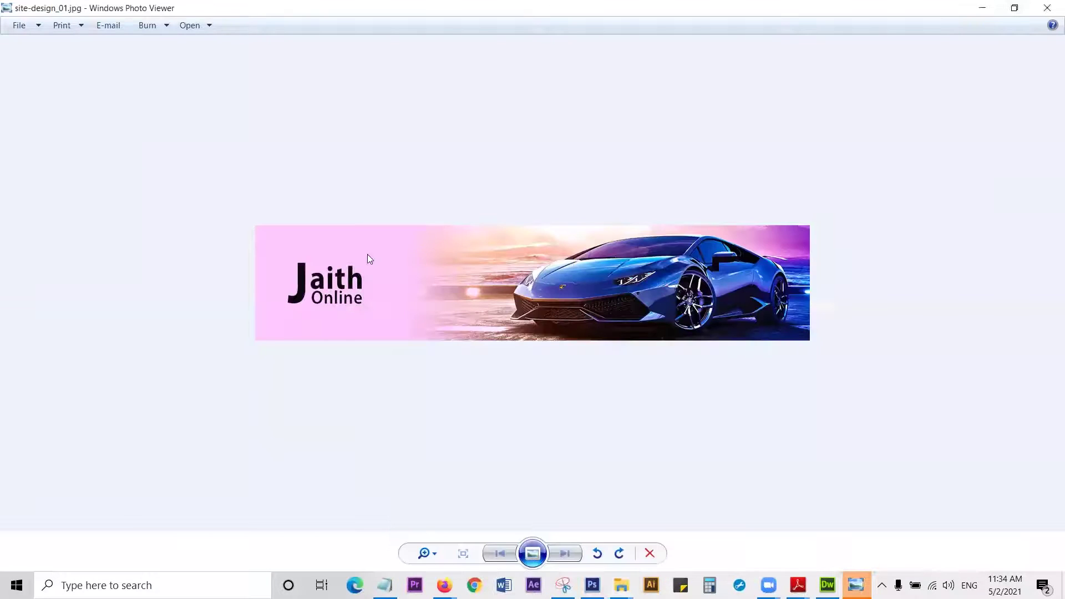
scroll(357, 289, up, 2)
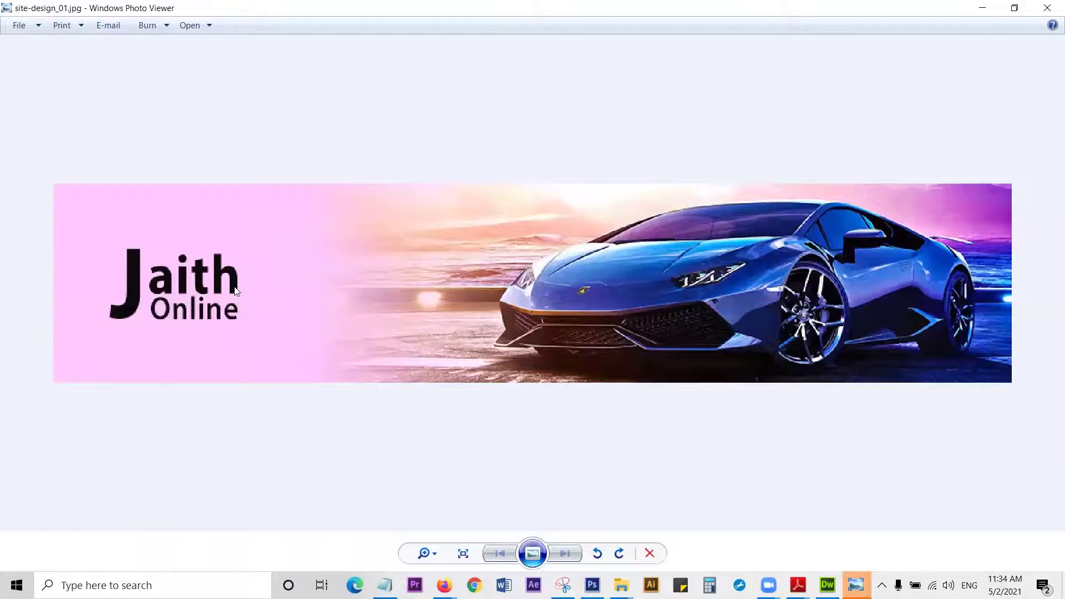
scroll(301, 349, down, 2)
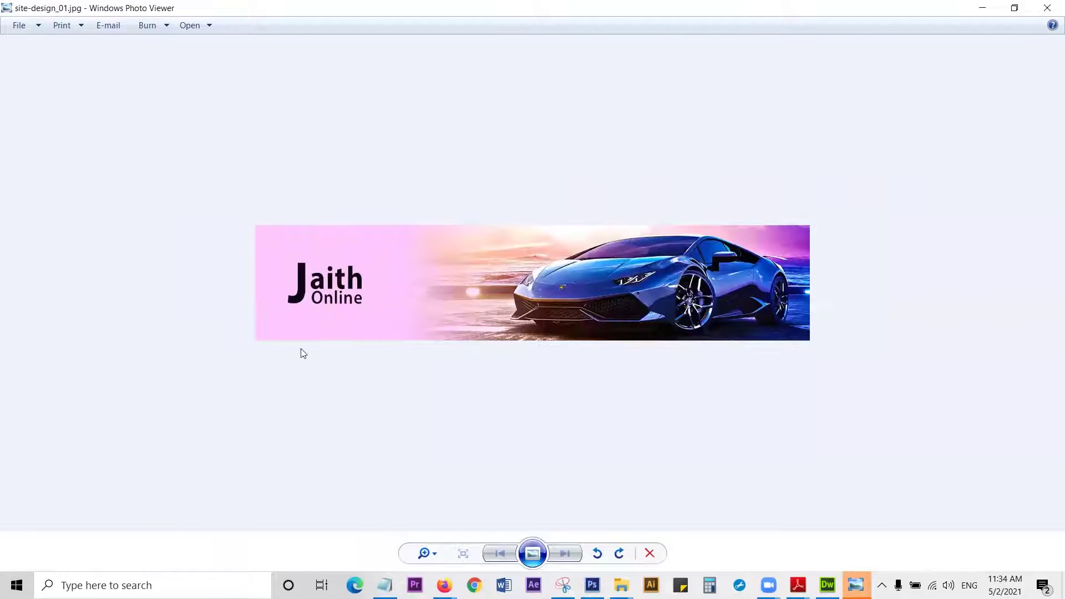
click(1047, 10)
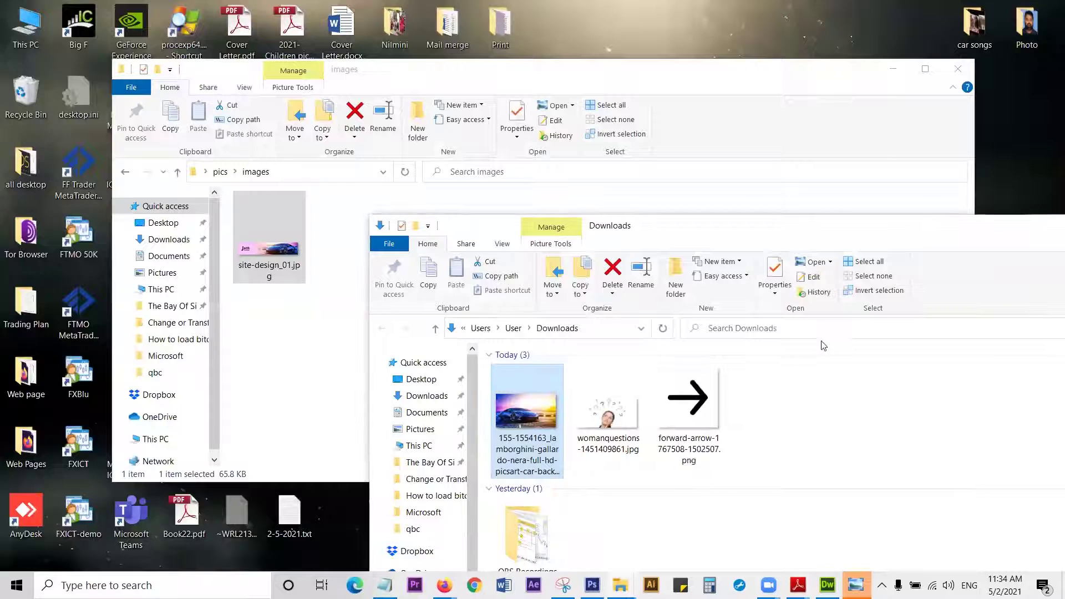
Step: Check the file details of site-design_01.jpg in the images folder
click(329, 241)
double_click(262, 253)
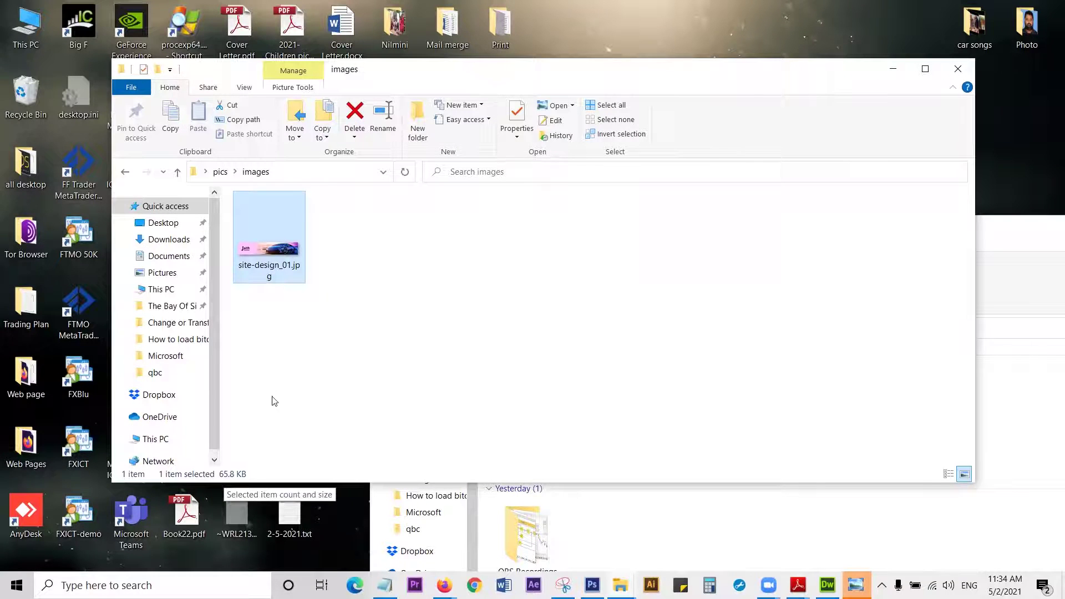
click(334, 273)
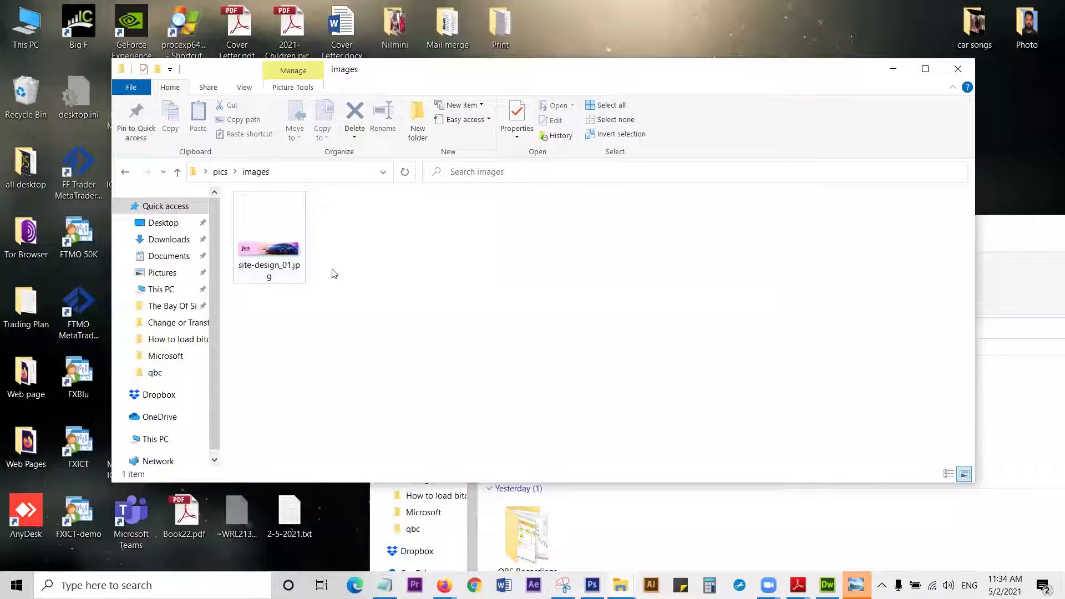
click(266, 255)
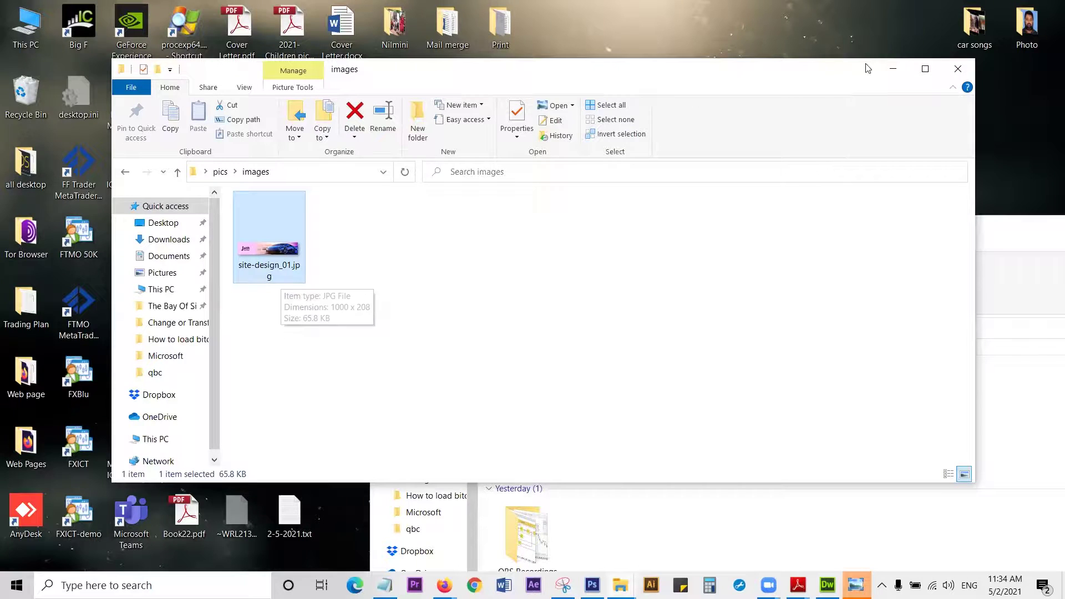
Step: Close the images folder window and minimize the Downloads window
click(958, 69)
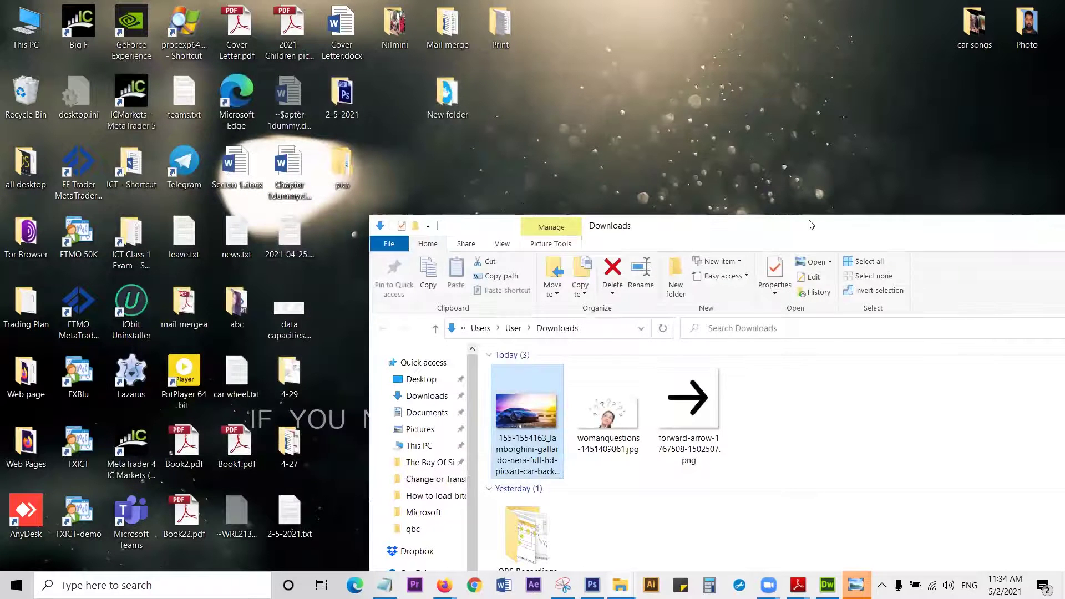
drag(777, 225, 514, 225)
click(890, 225)
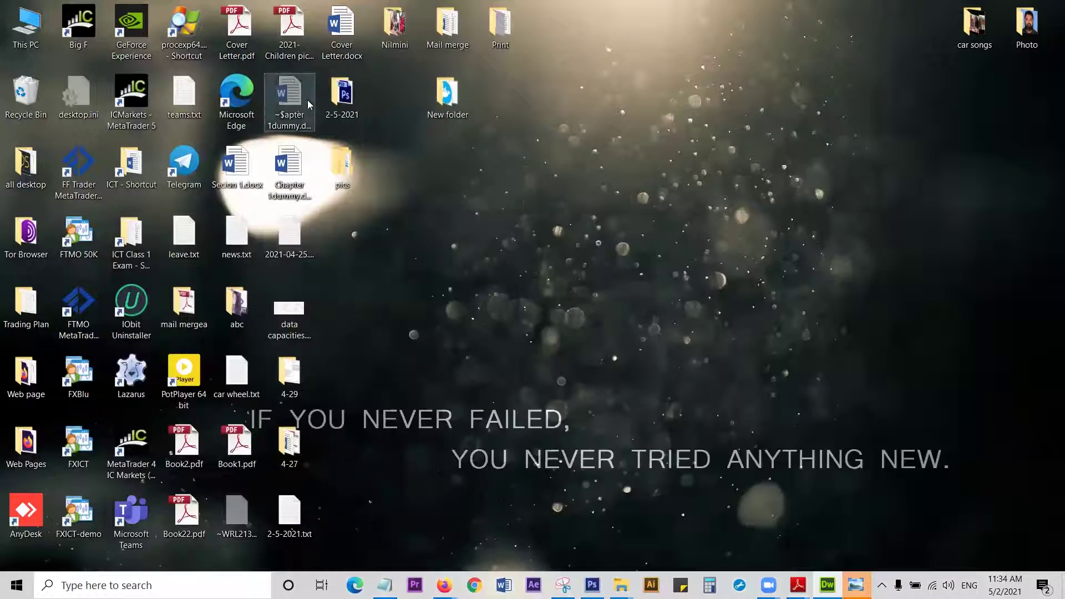
Step: Create a folder named images inside the Site folder of 2-5-2021 and open it
double_click(345, 89)
click(299, 159)
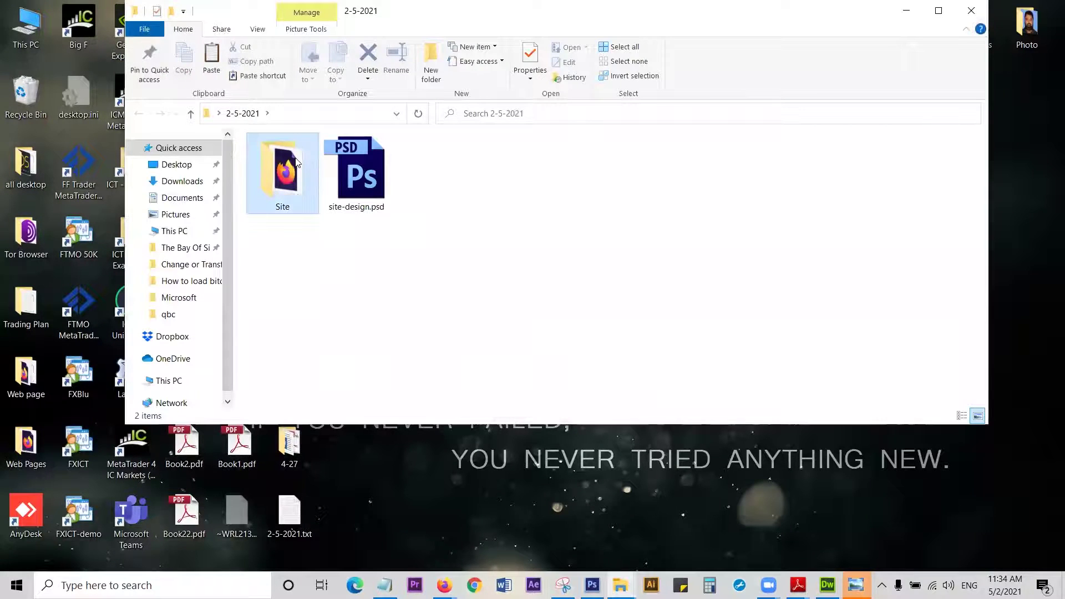
double_click(299, 161)
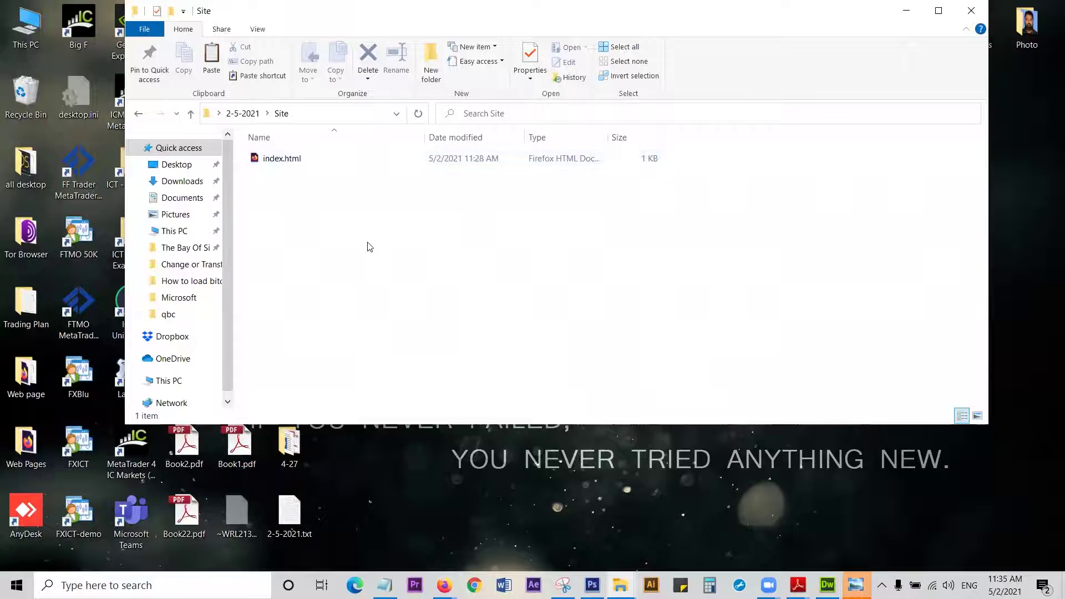
click(431, 62)
text(images)
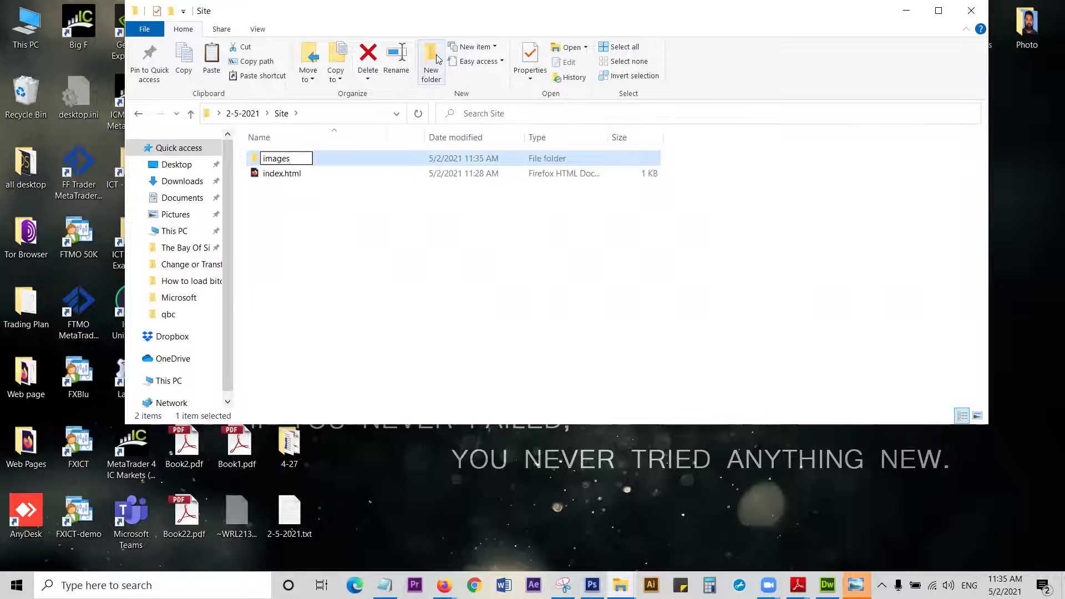
key(Return)
key(Return)
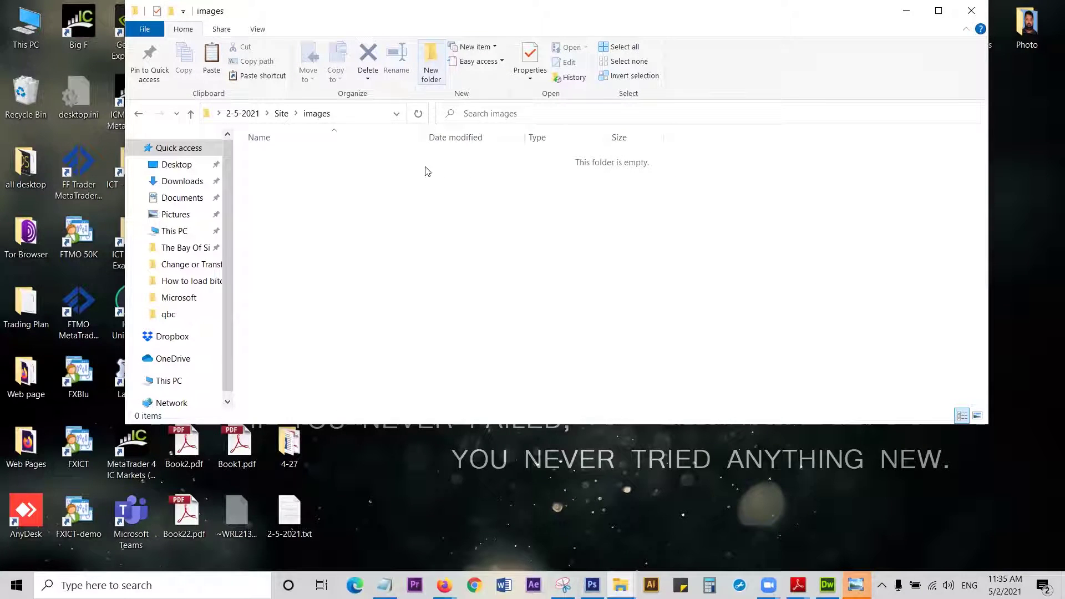
Step: Paste the copied site-design_01.jpg into the images folder and display the folder contents as large thumbnails
key(ctrl+v)
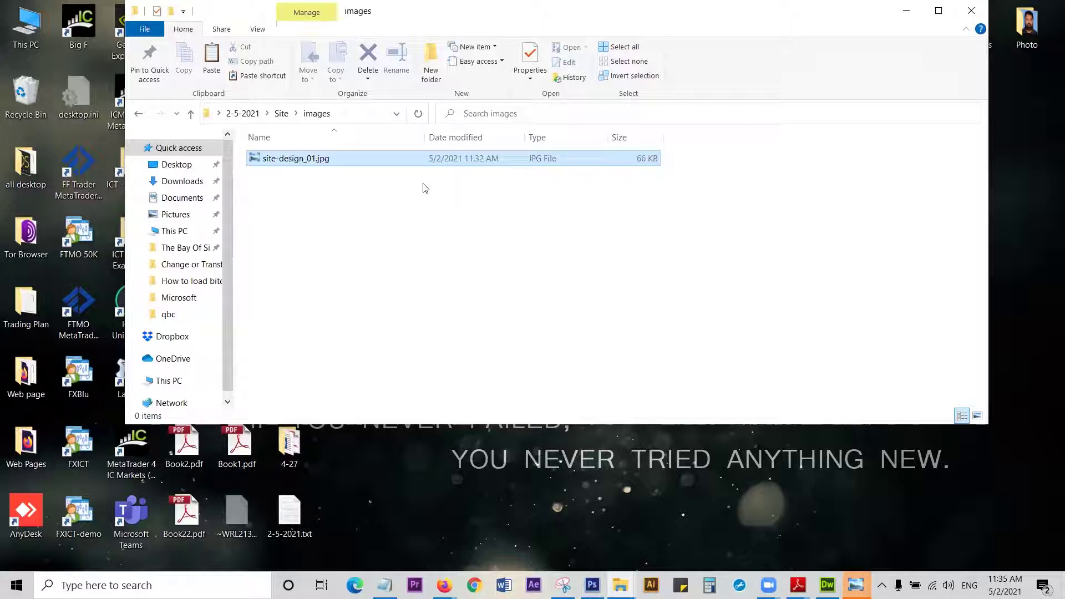
click(978, 416)
click(487, 278)
click(292, 205)
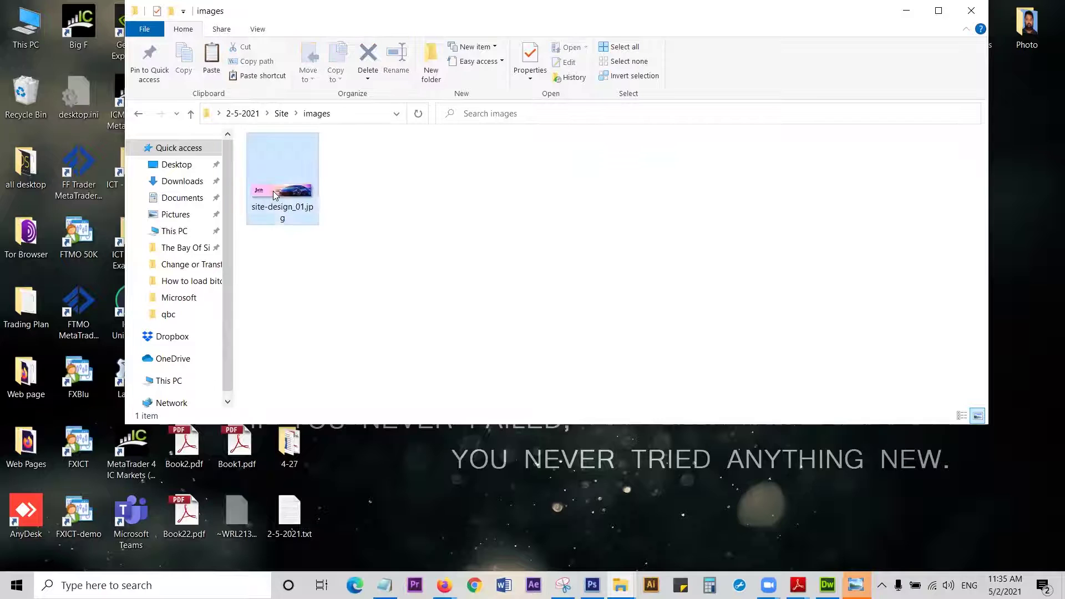
Step: Rename the pasted header image as site-header.jpg
click(277, 207)
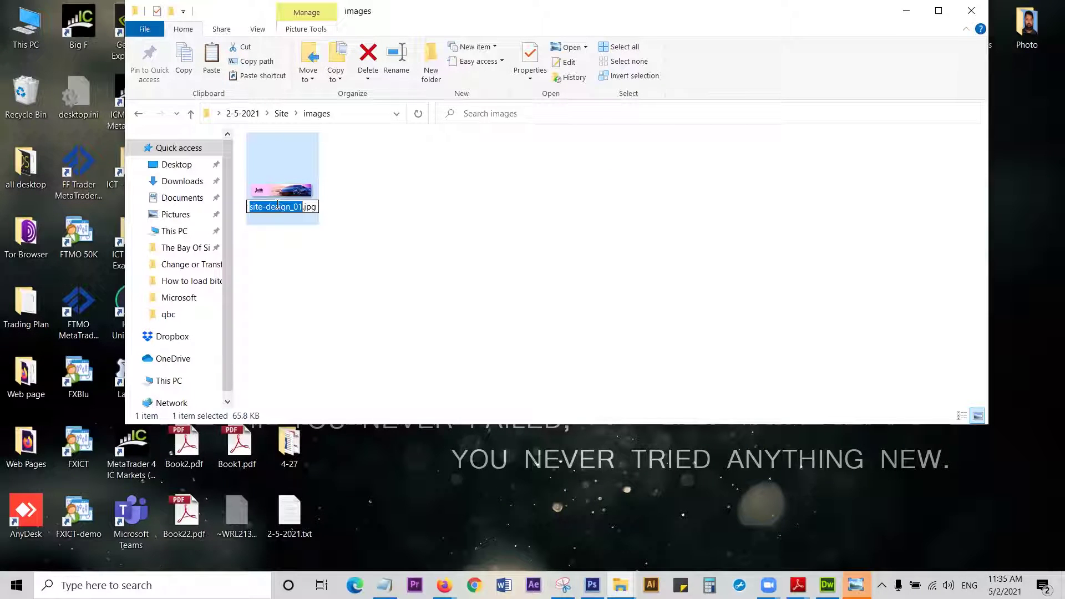
text(header)
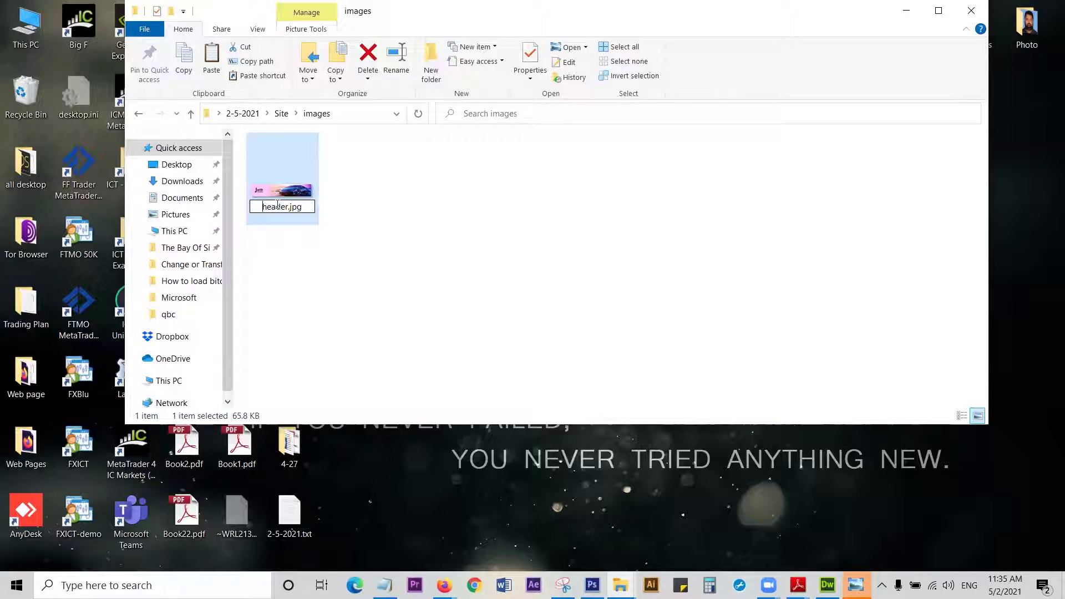
key(Home)
text(site-)
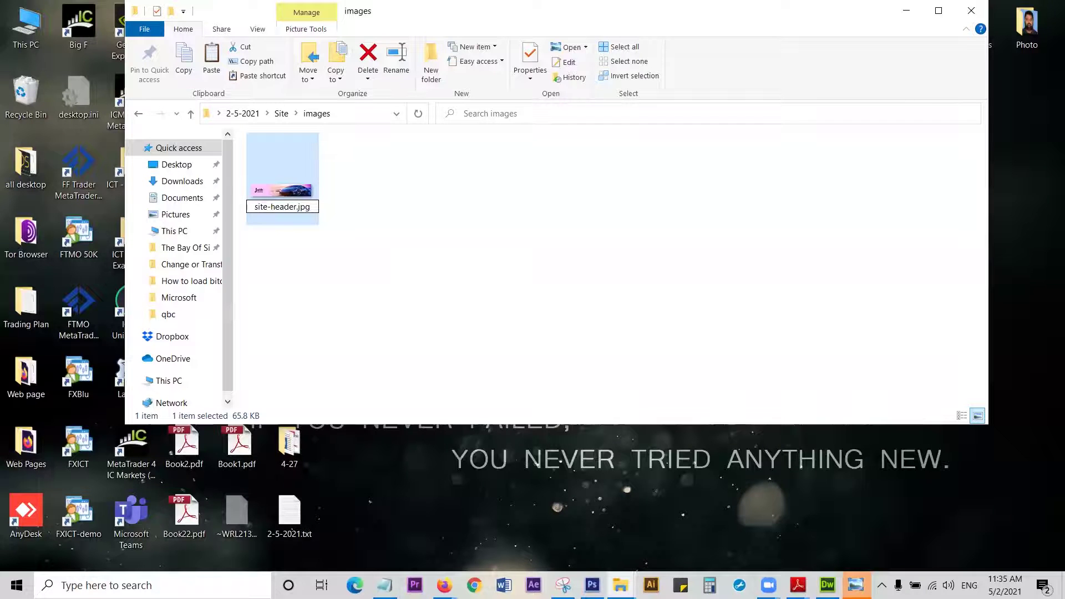
key(Return)
click(419, 239)
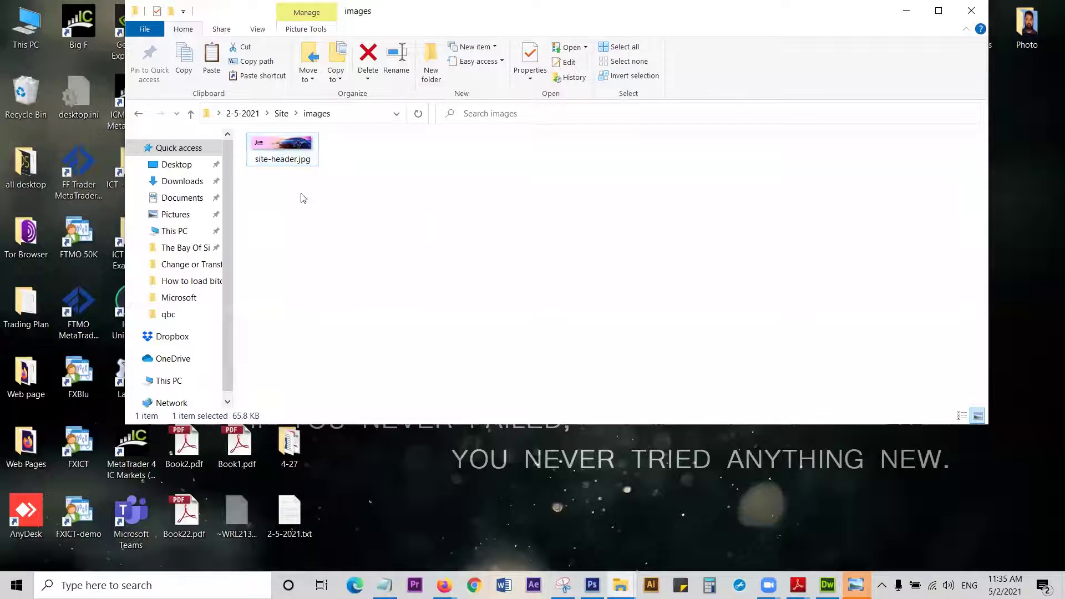
Step: Check the header image's full file name, including its extension, without changing it
click(276, 146)
click(280, 159)
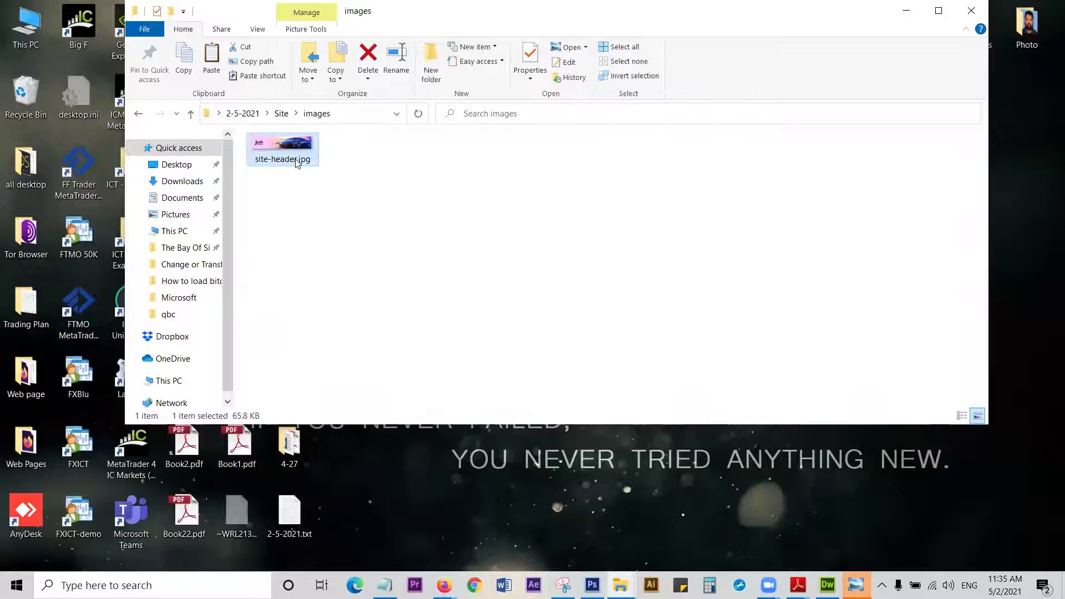
drag(311, 159, 250, 159)
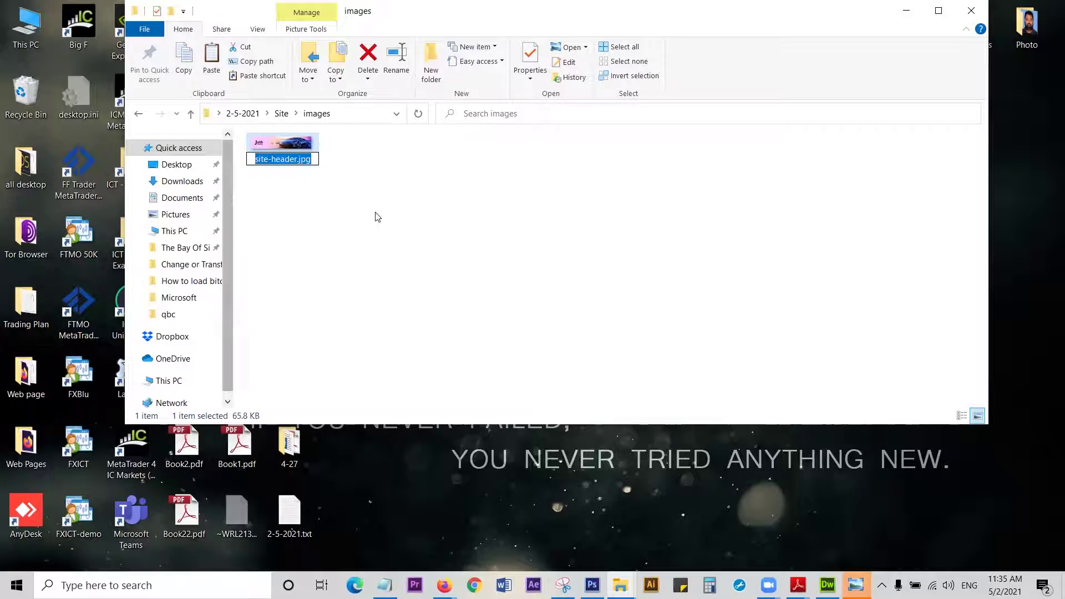
click(447, 224)
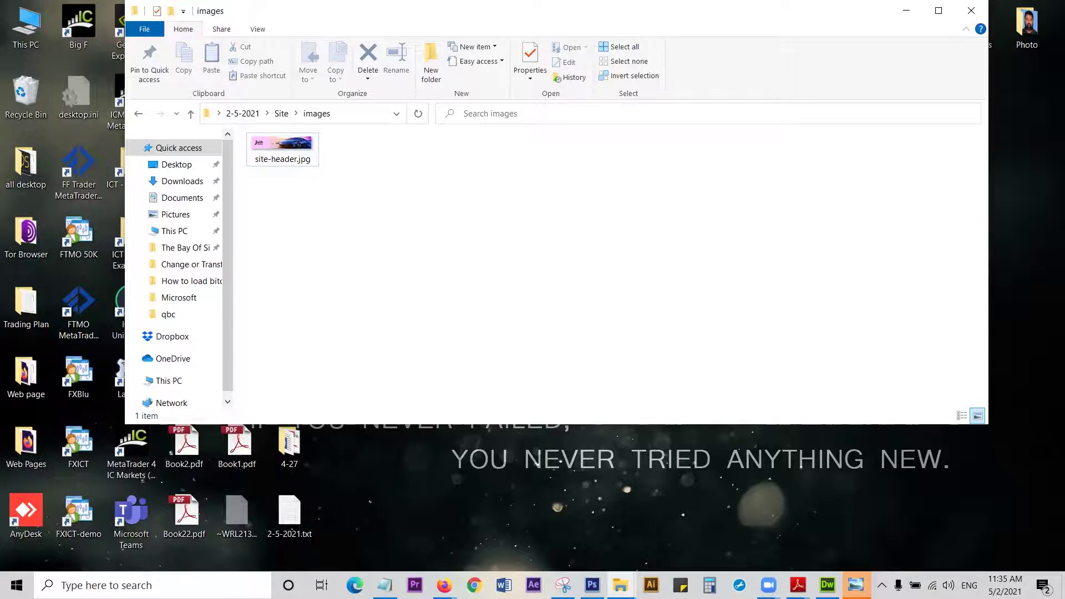
Step: Switch to index.html in Notepad, remove the text Header from the 200px-high table cell, and save the file
click(827, 586)
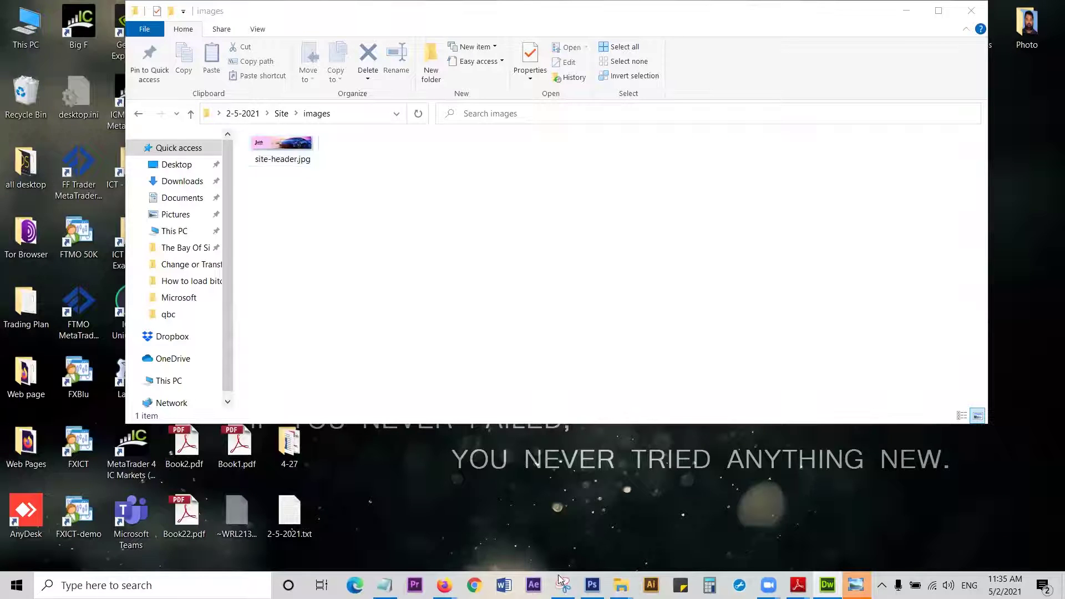
click(385, 585)
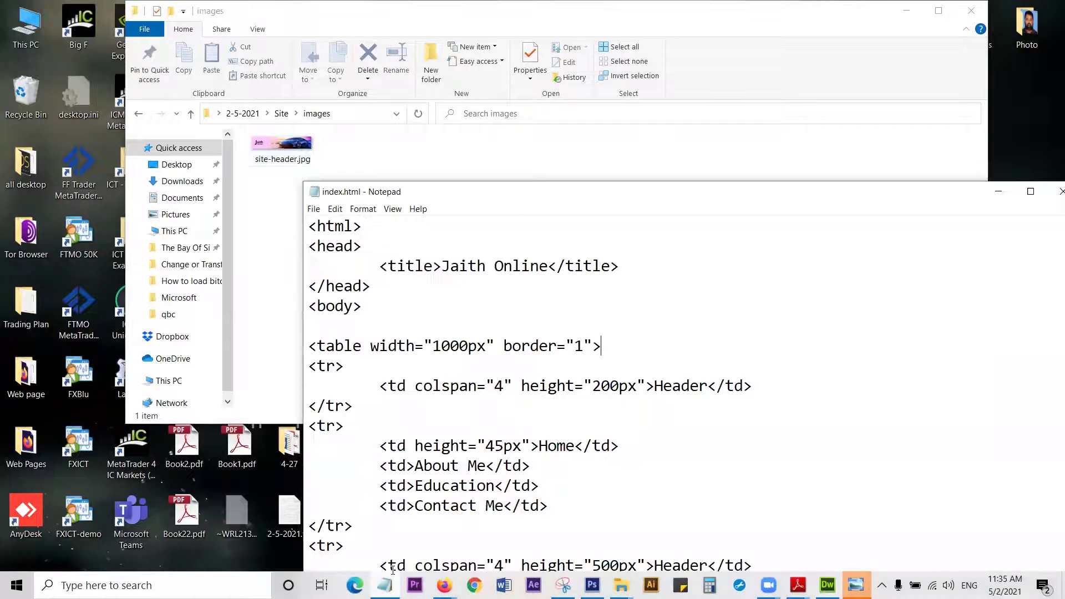
drag(559, 194, 266, 133)
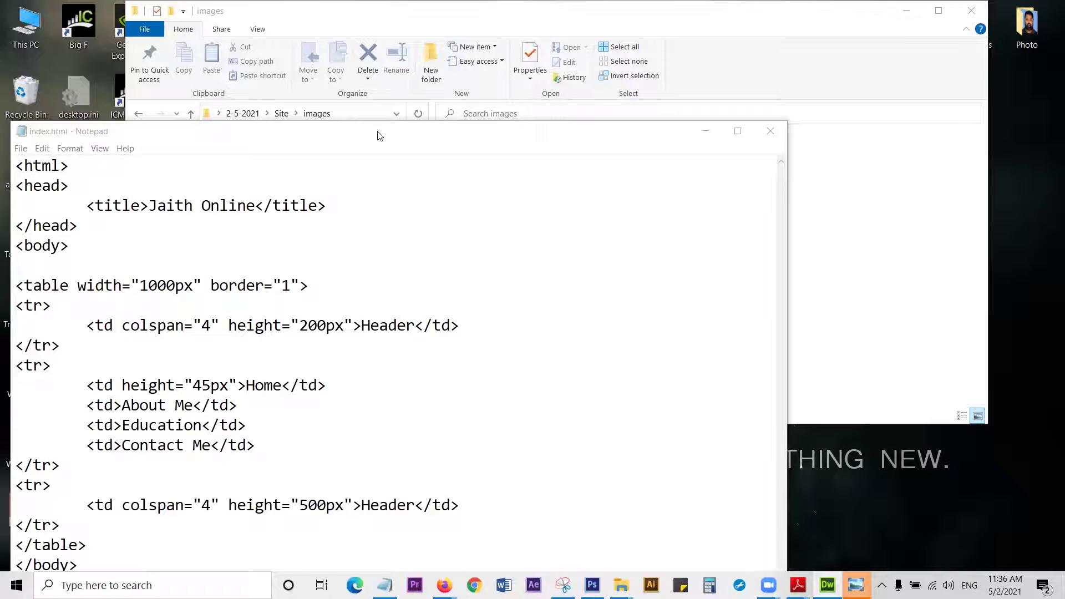
drag(379, 136, 487, 40)
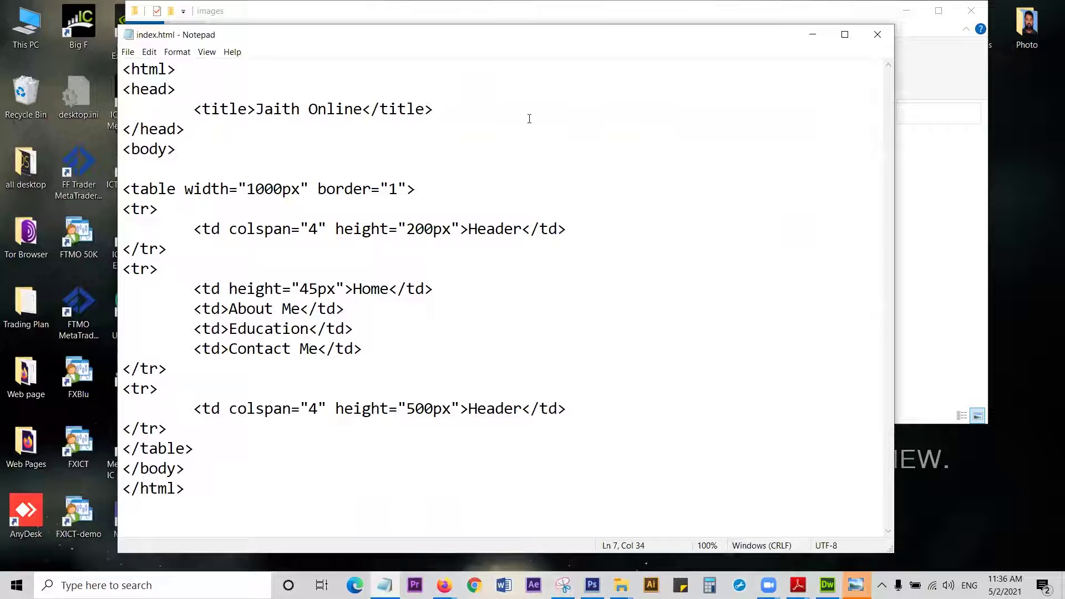
drag(194, 228, 567, 228)
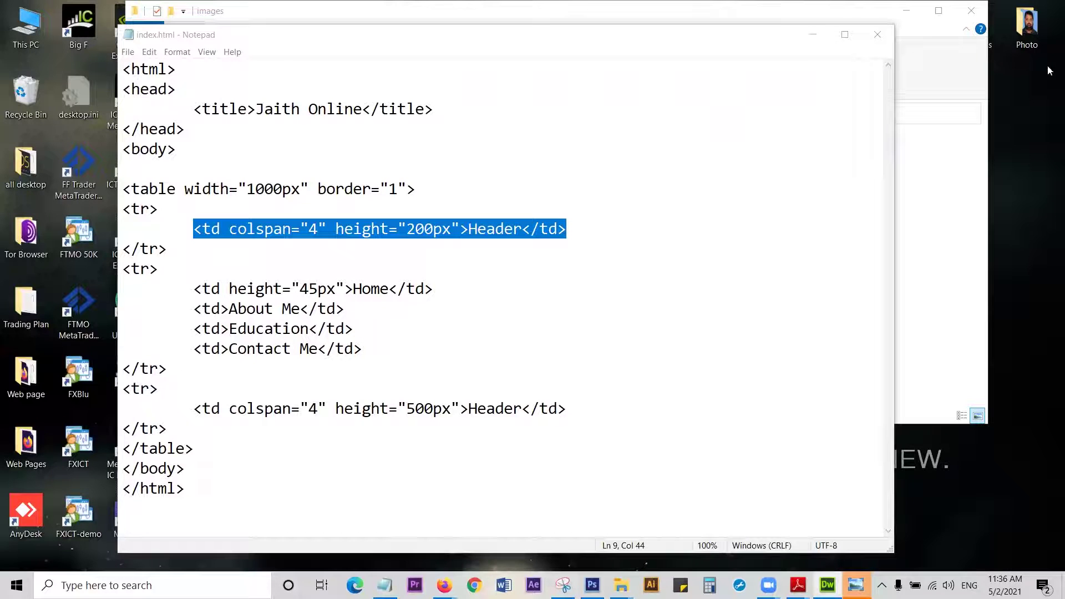
click(495, 229)
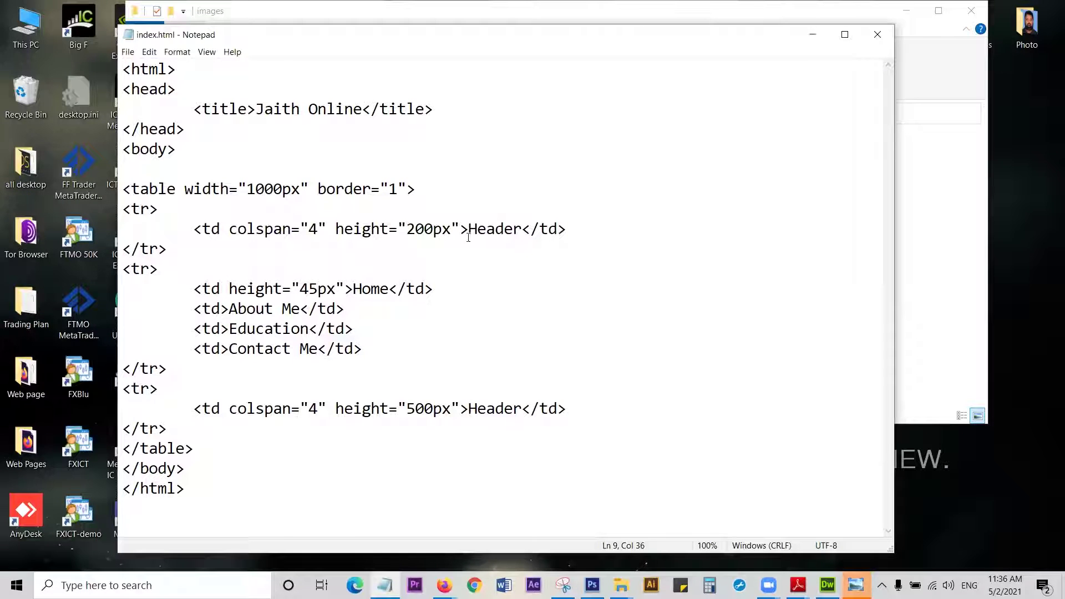
drag(469, 229, 525, 225)
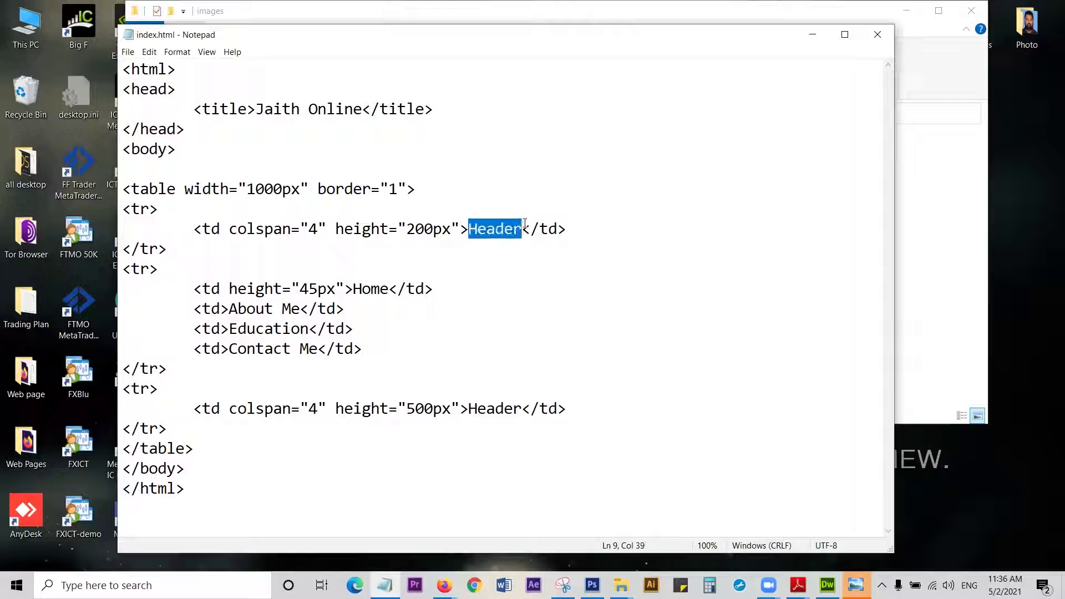
key(BackSpace)
key(ctrl+s)
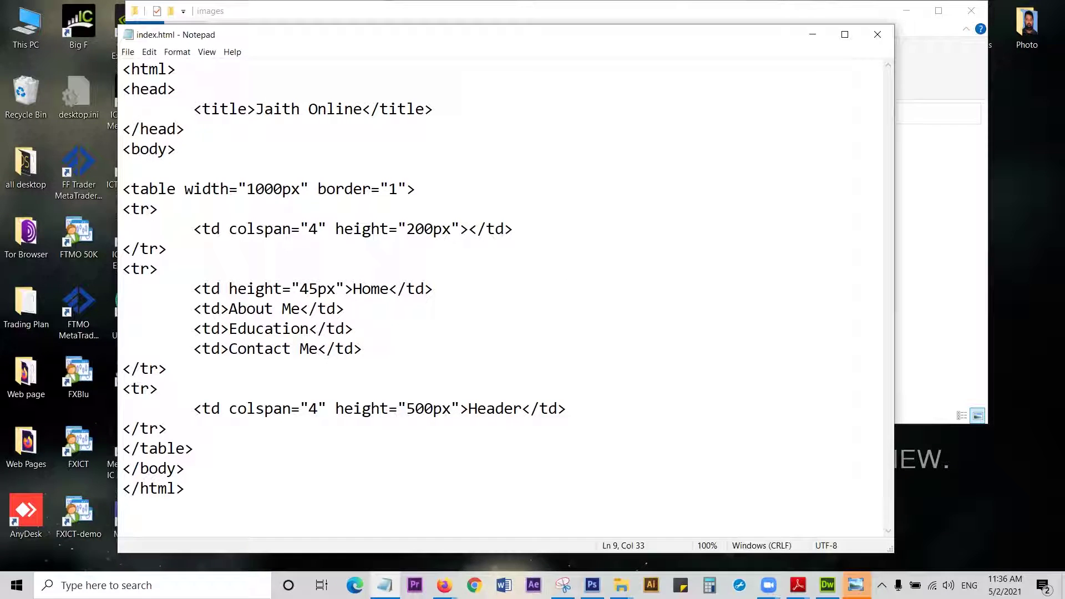
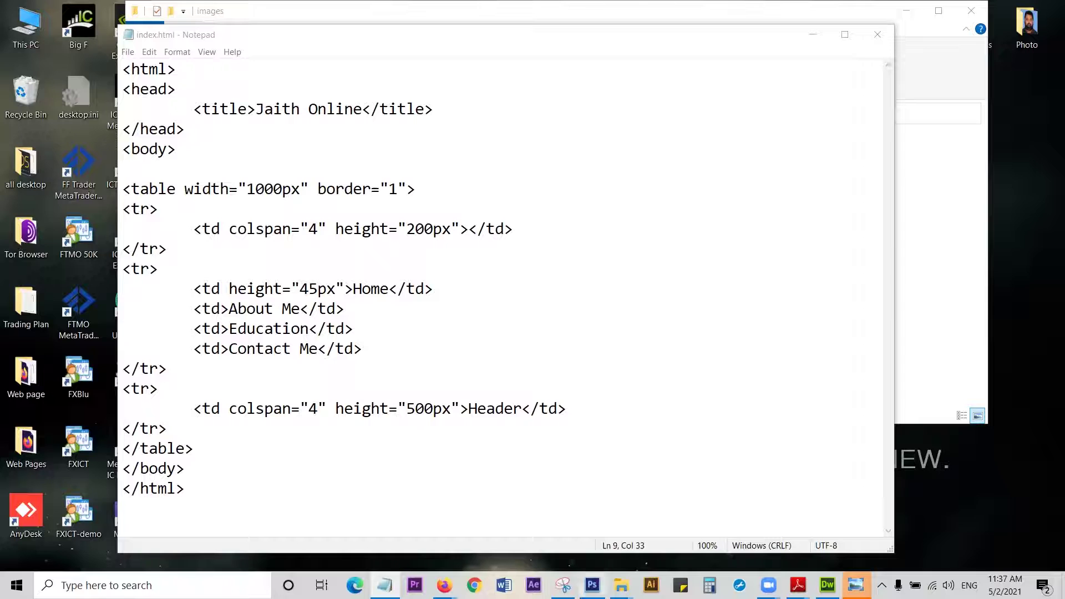
Step: Compare the header cell's code with the corresponding header area of the page in Firefox, and return to Notepad
click(477, 226)
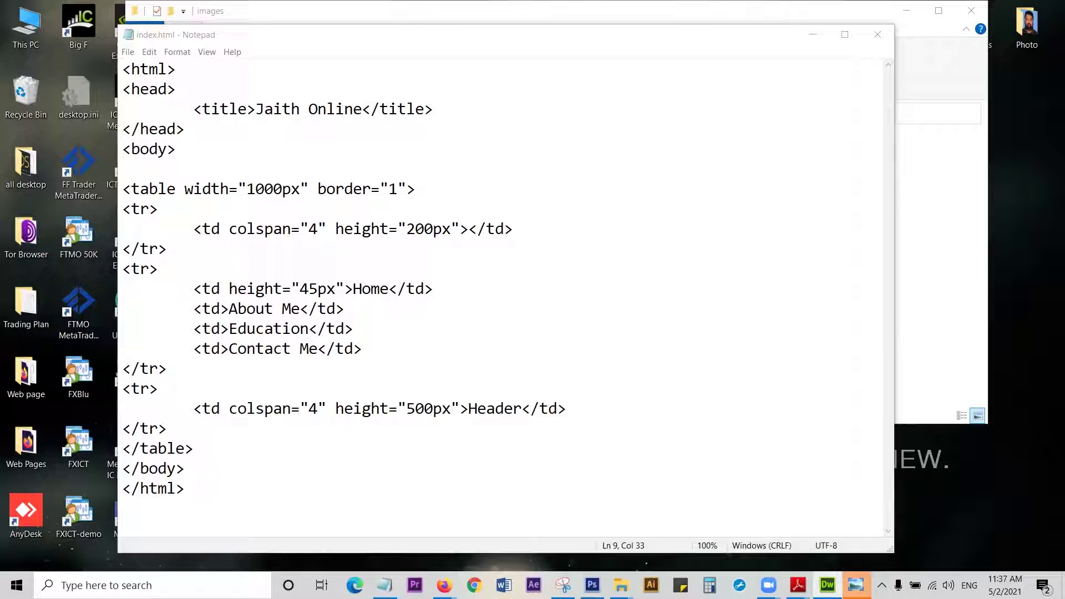
click(471, 227)
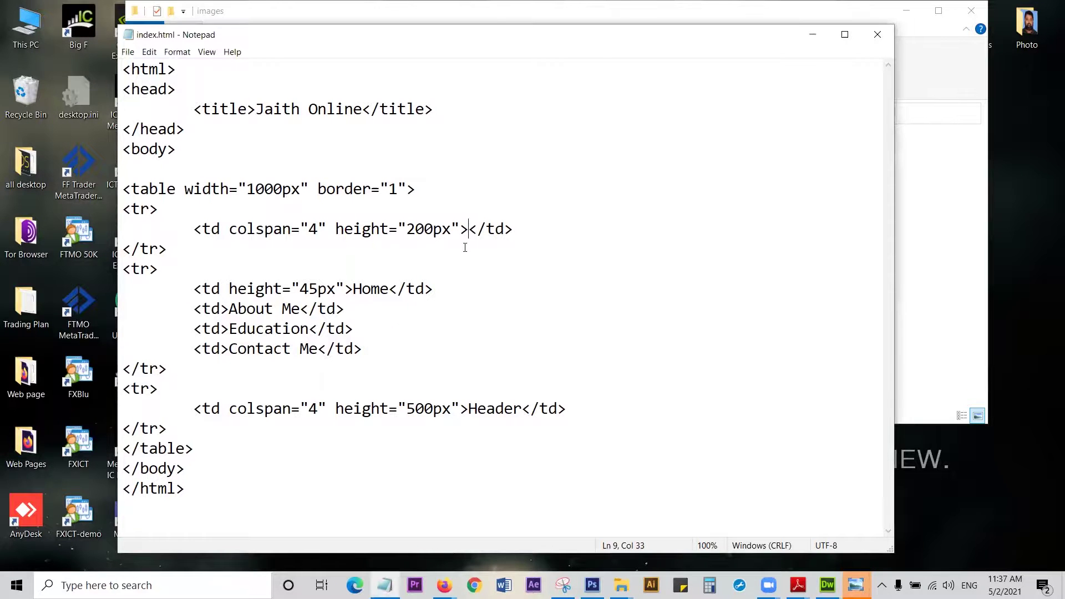
drag(193, 228, 521, 225)
click(444, 585)
key(alt+Tab)
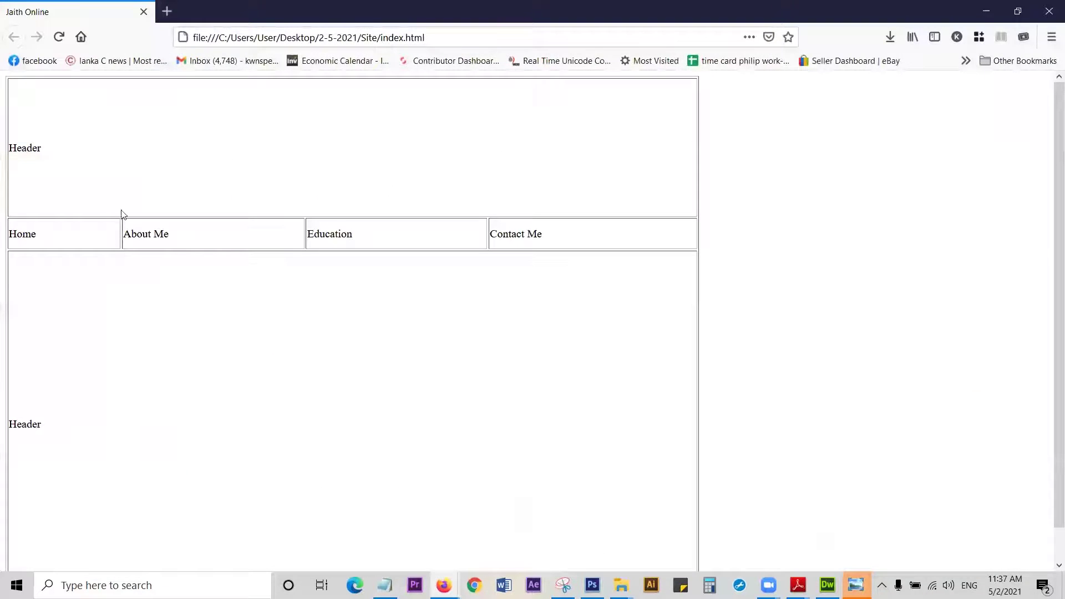
drag(21, 147, 36, 148)
key(alt+Tab)
Step: Insert <img src="images/site-header.jpg"> in the 200px-high header cell and save index.html
click(470, 220)
click(469, 227)
key(BackSpace)
key(Left)
text(<img)
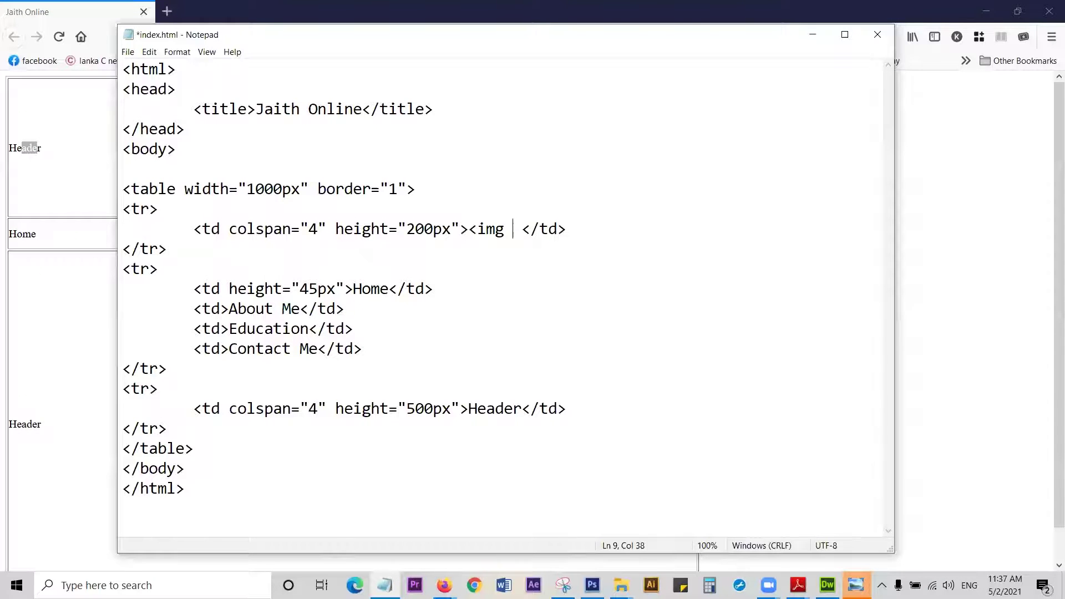
text( src)
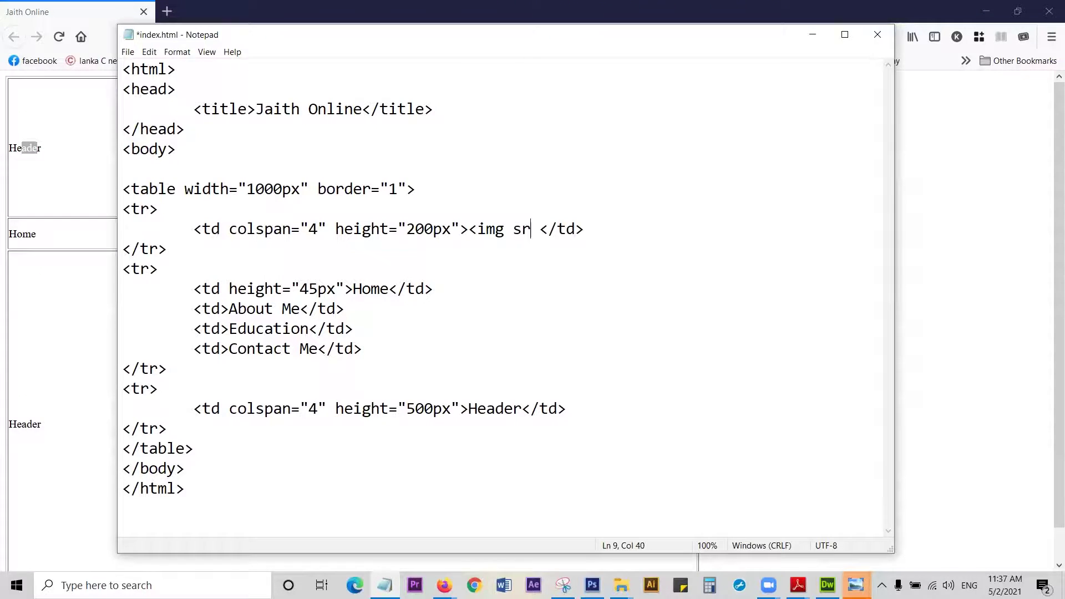
text(="images)
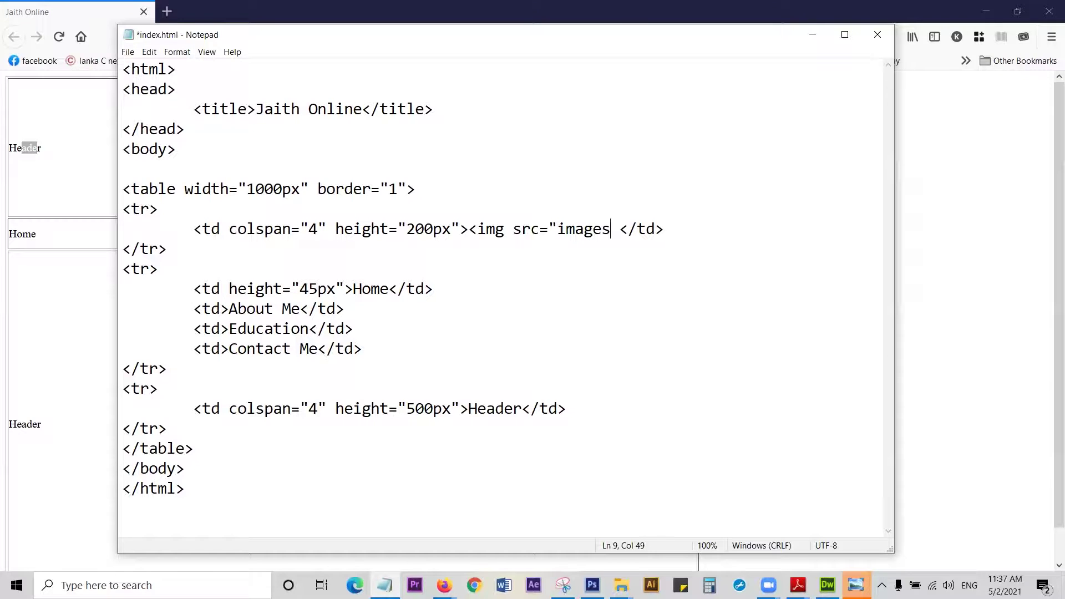
text(/)
text(site-header.jpg)
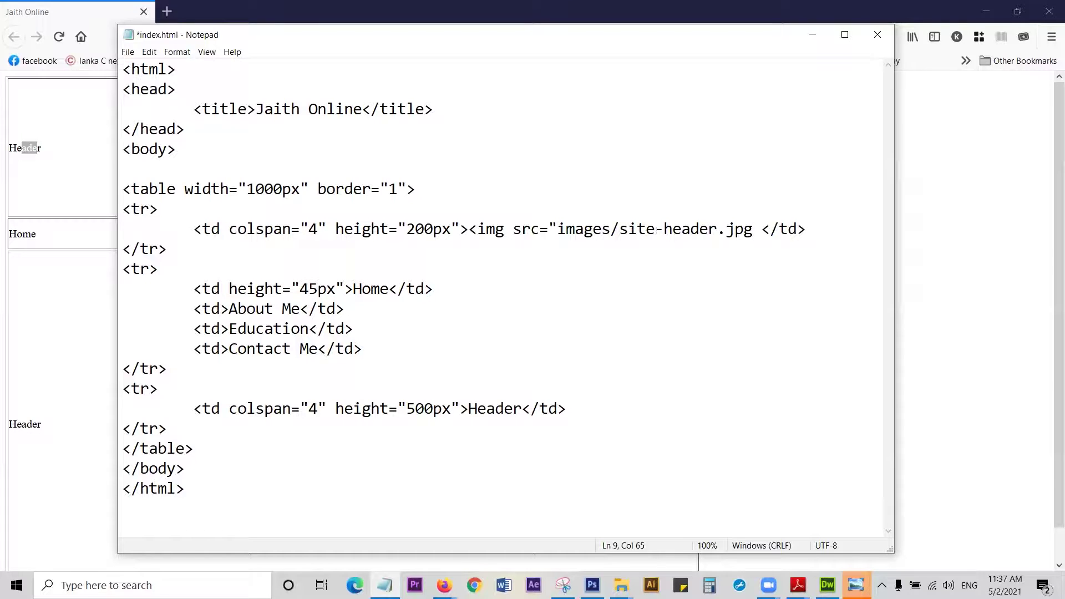
text(">)
drag(469, 229, 781, 232)
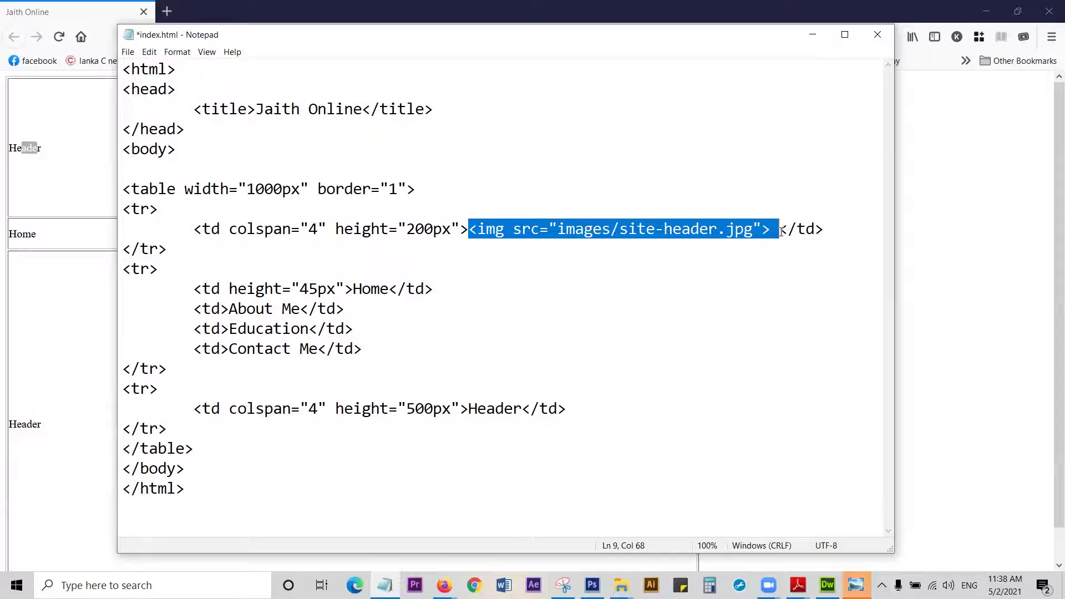
click(521, 229)
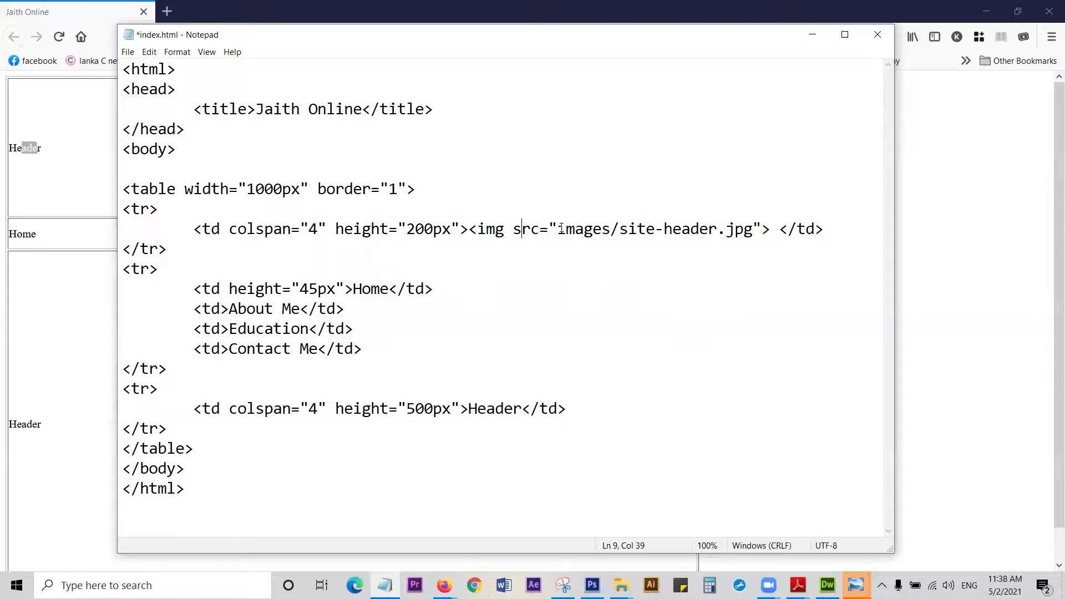
key(ctrl+s)
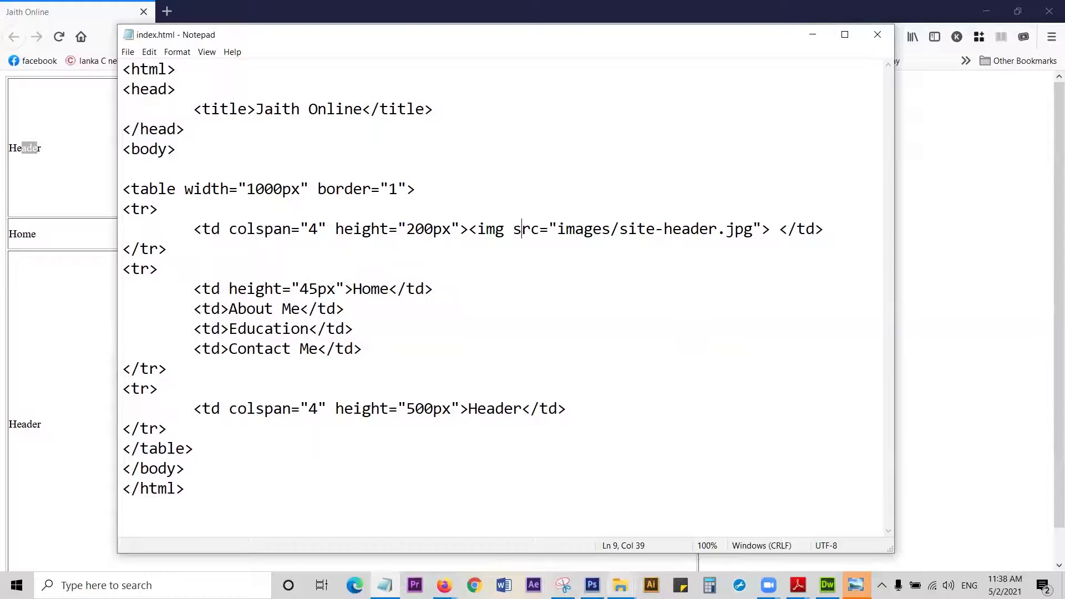
Step: Switch to File Explorer, go up from the images folder to 2-5-2021, reopen the Site folder, and reposition the windows
click(622, 585)
click(901, 531)
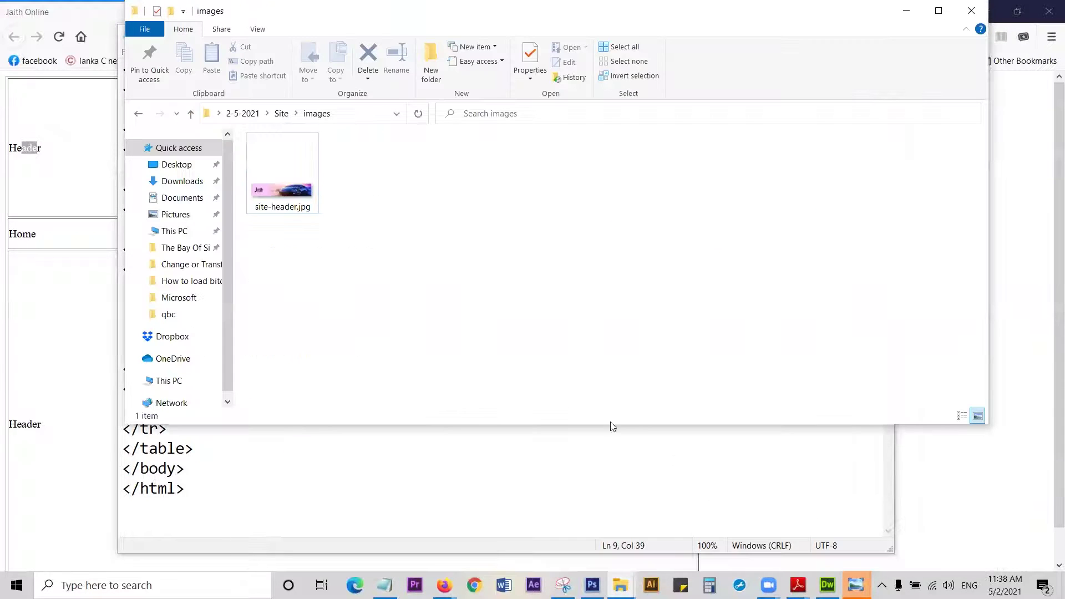
click(282, 114)
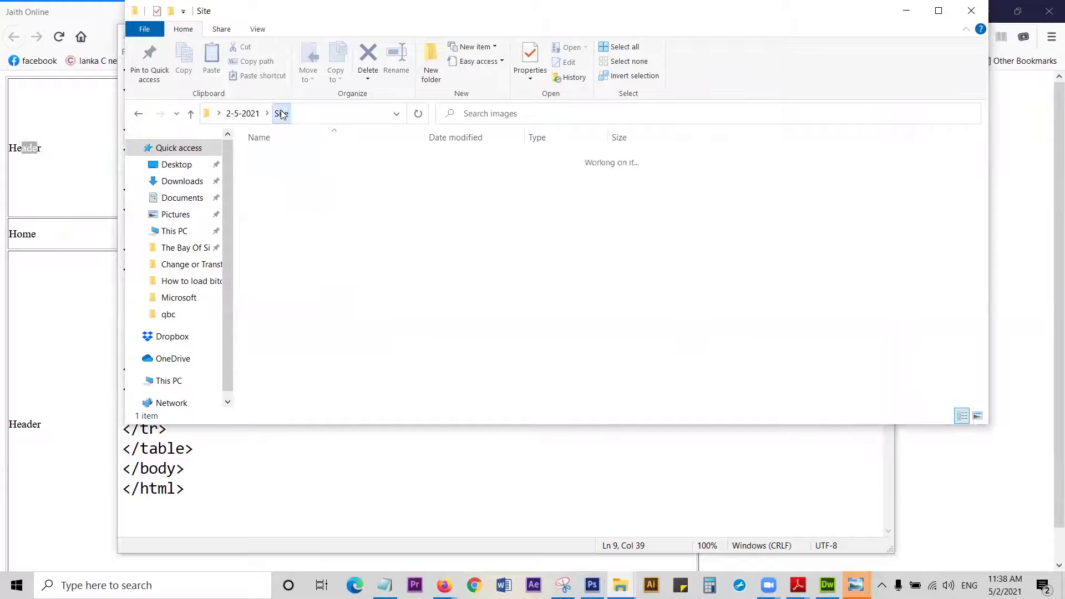
click(254, 114)
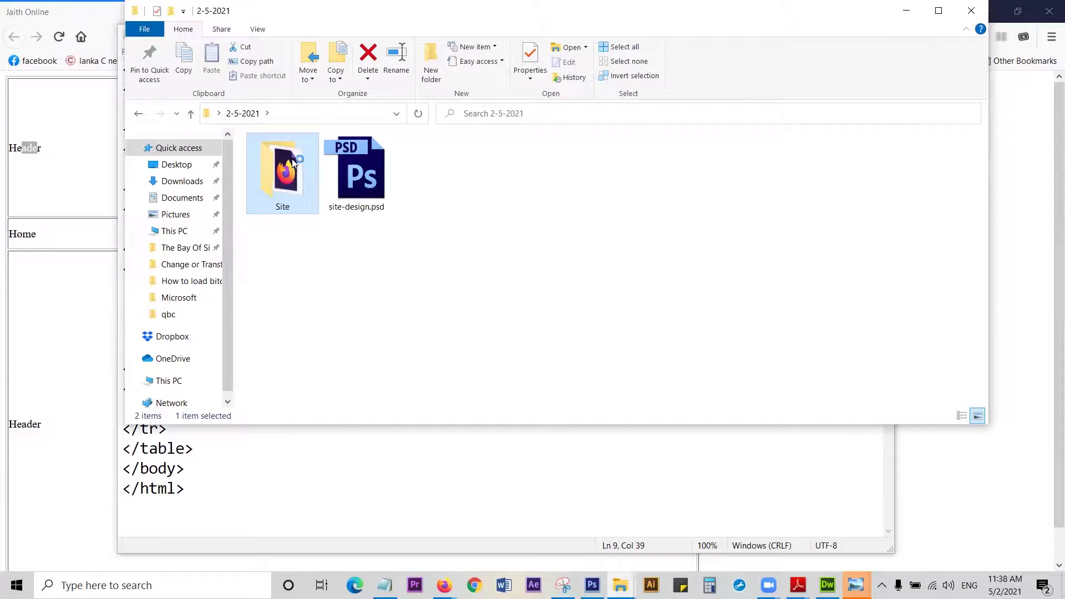
double_click(292, 163)
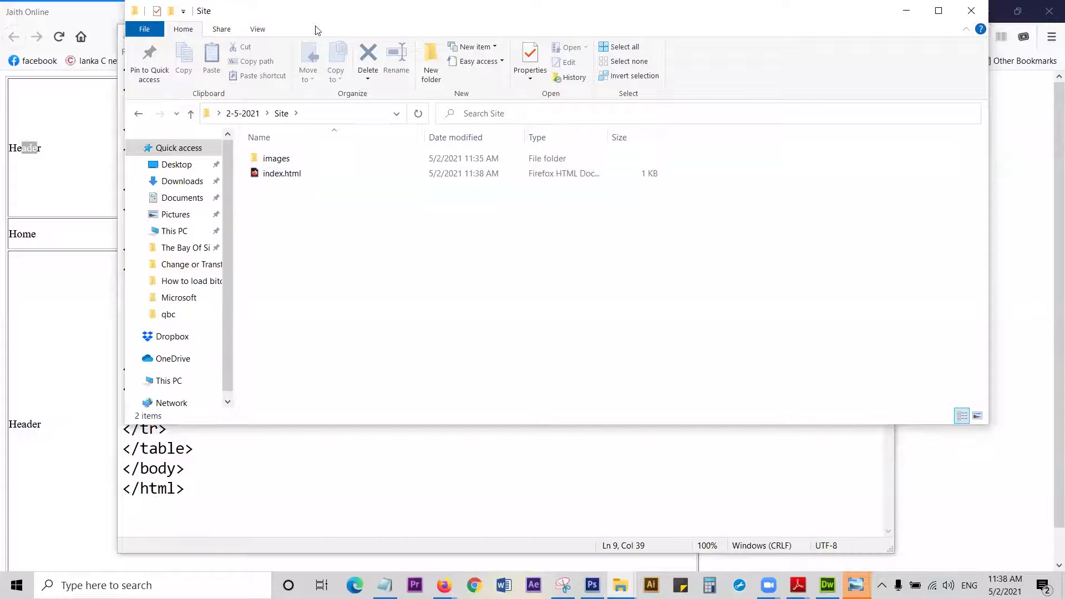
drag(317, 29, 317, 152)
drag(582, 17, 497, 88)
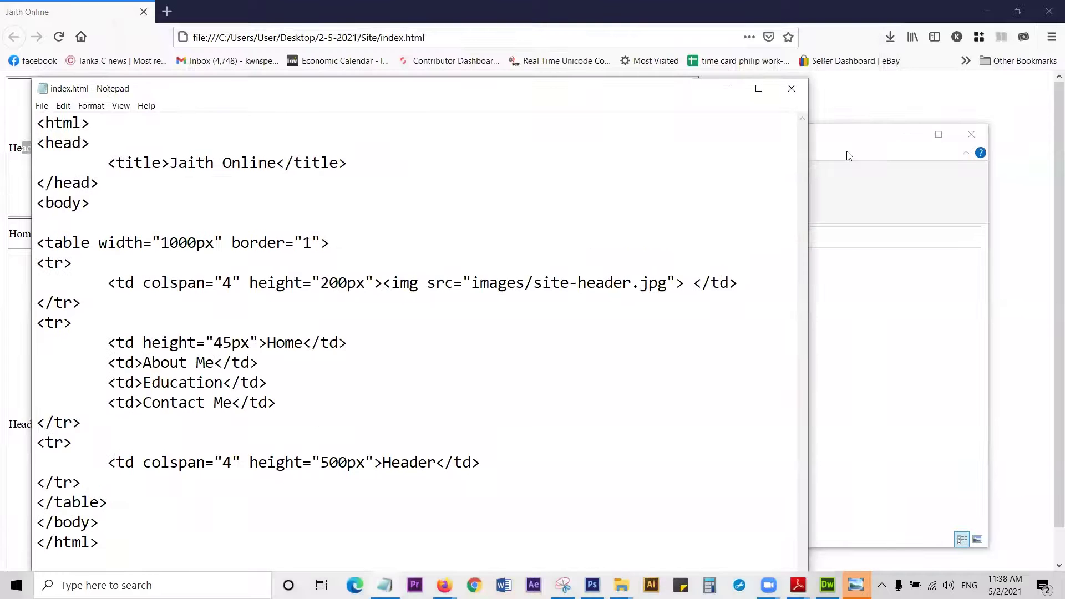
Step: Examine where index.html and images/site-header.jpg sit relative to each other inside the Site folder
click(849, 156)
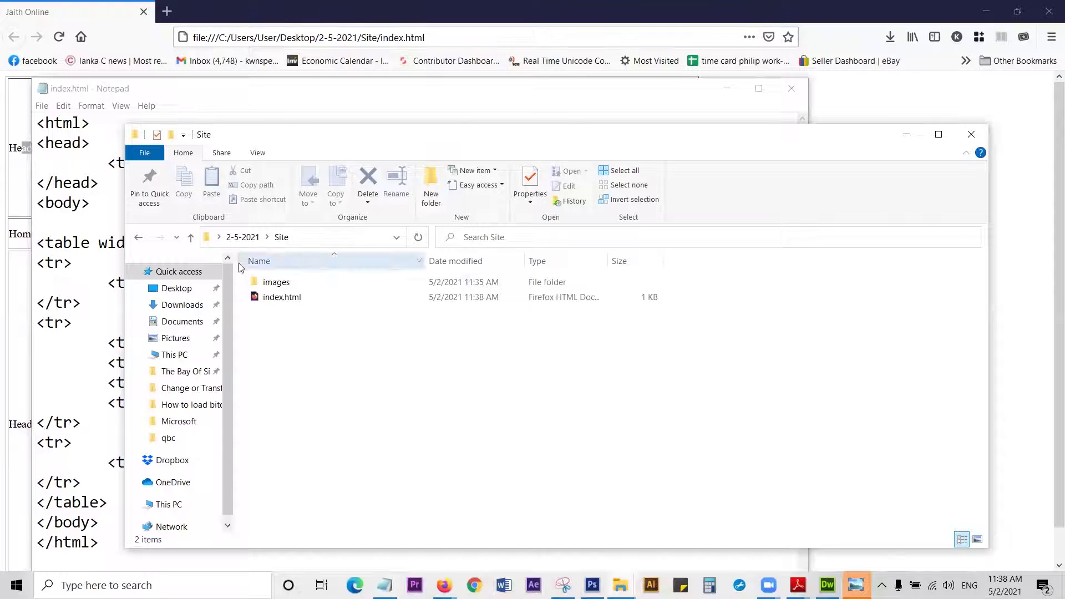
click(280, 300)
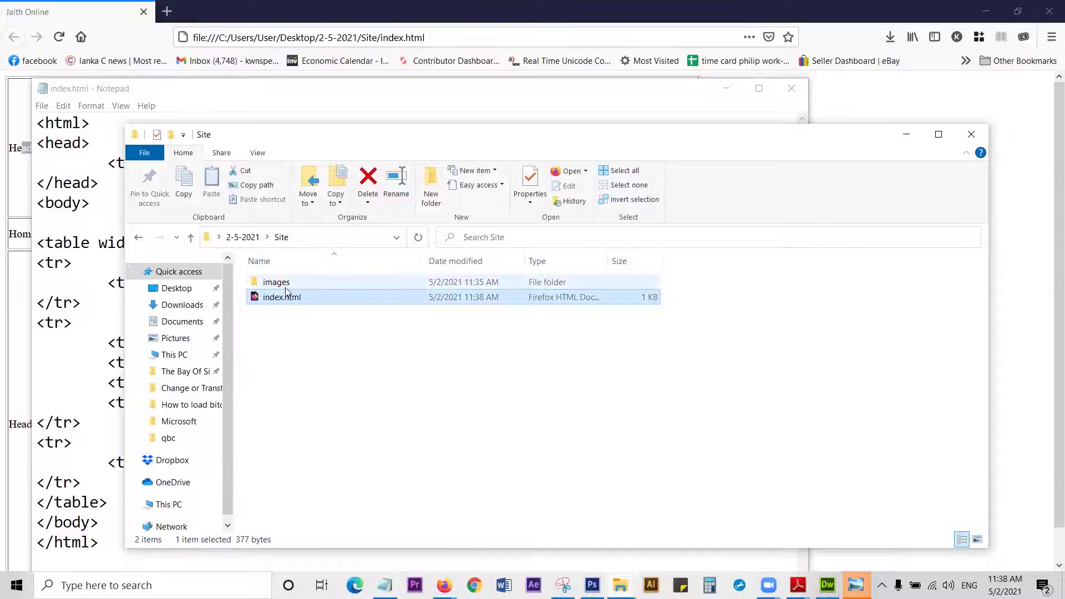
click(294, 284)
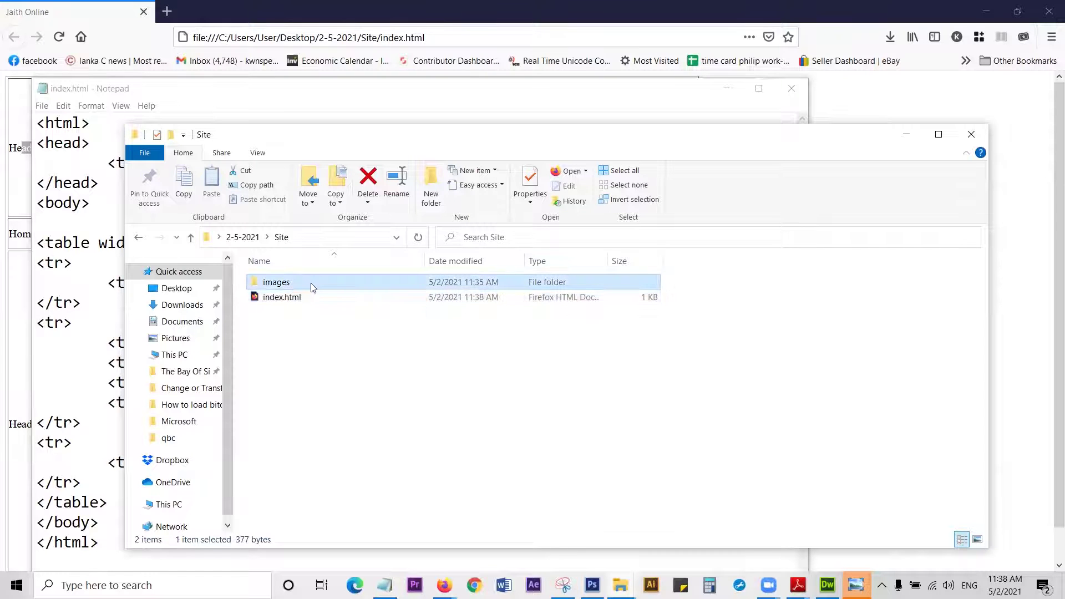
double_click(297, 282)
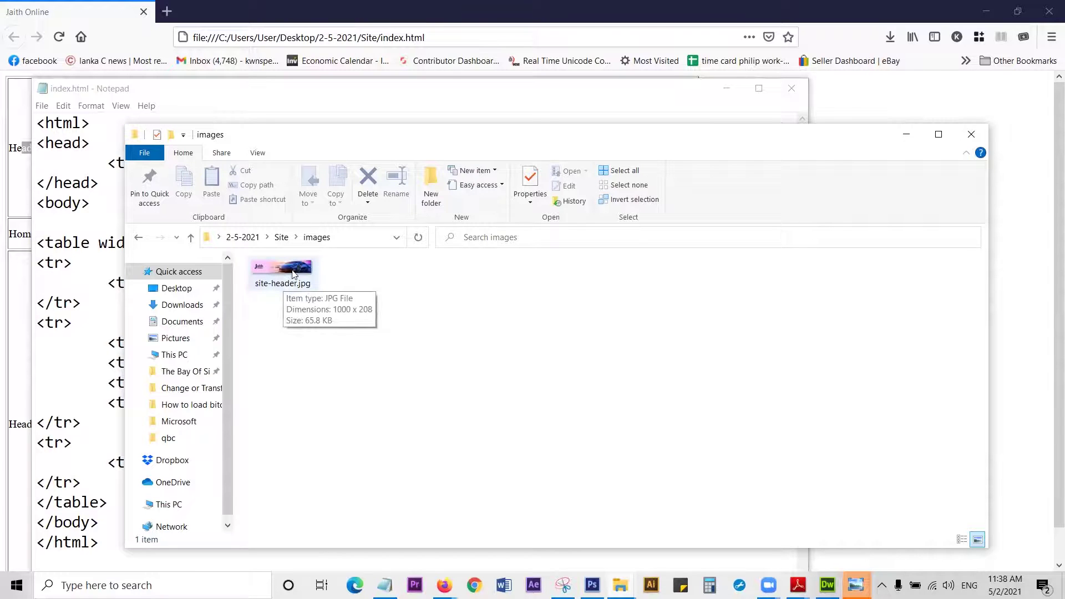
click(282, 237)
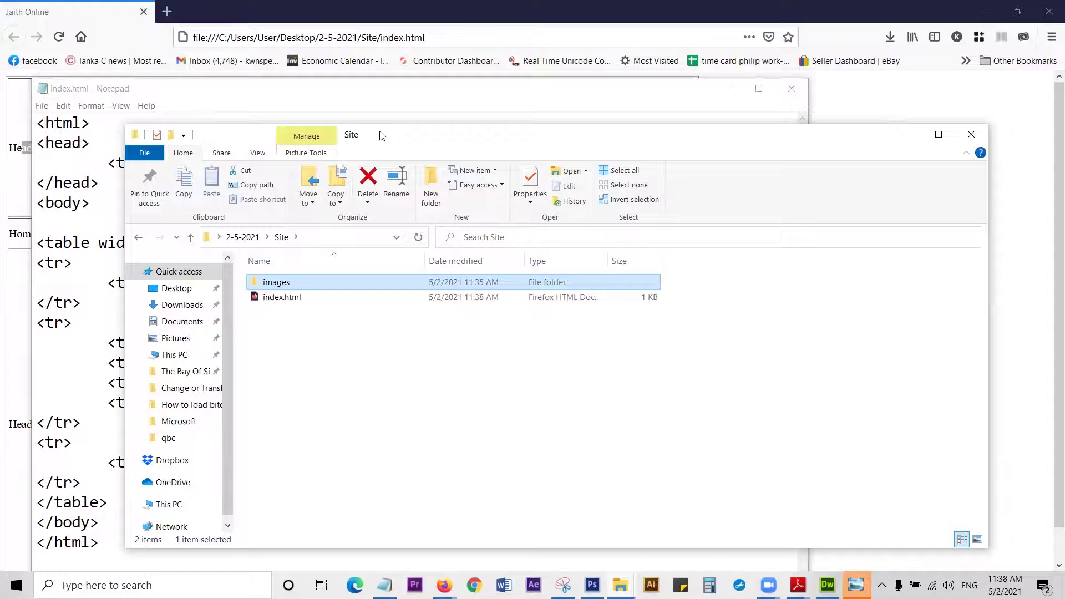
drag(381, 136, 539, 109)
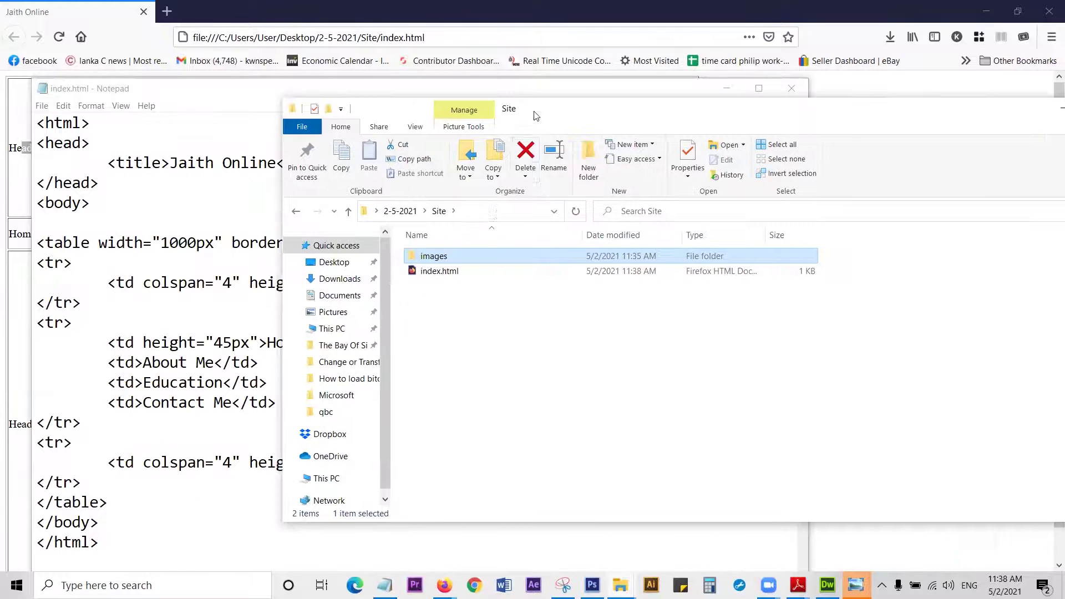
click(443, 274)
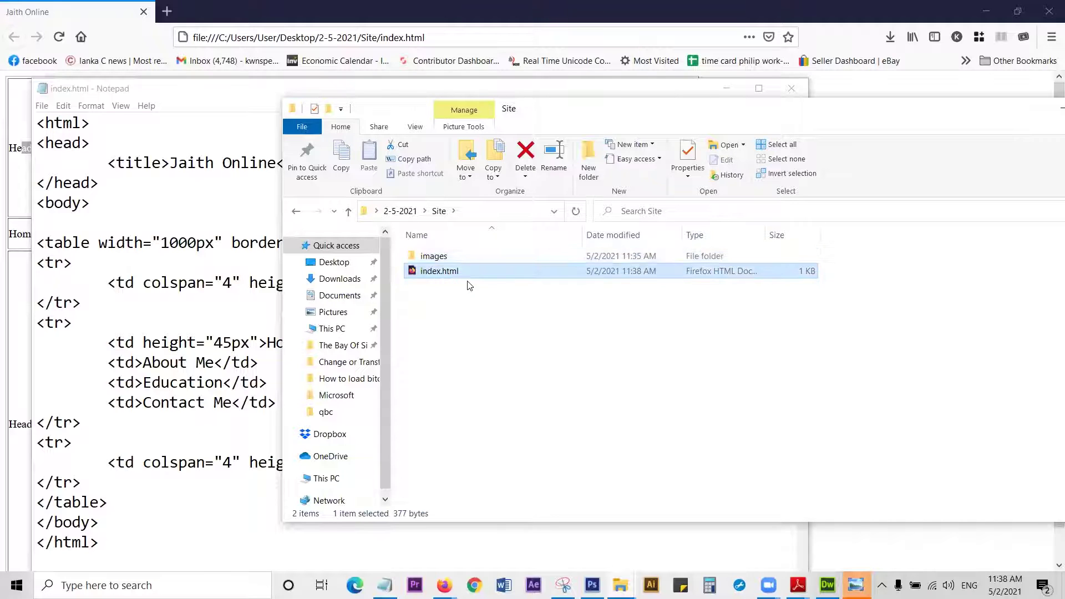
double_click(445, 257)
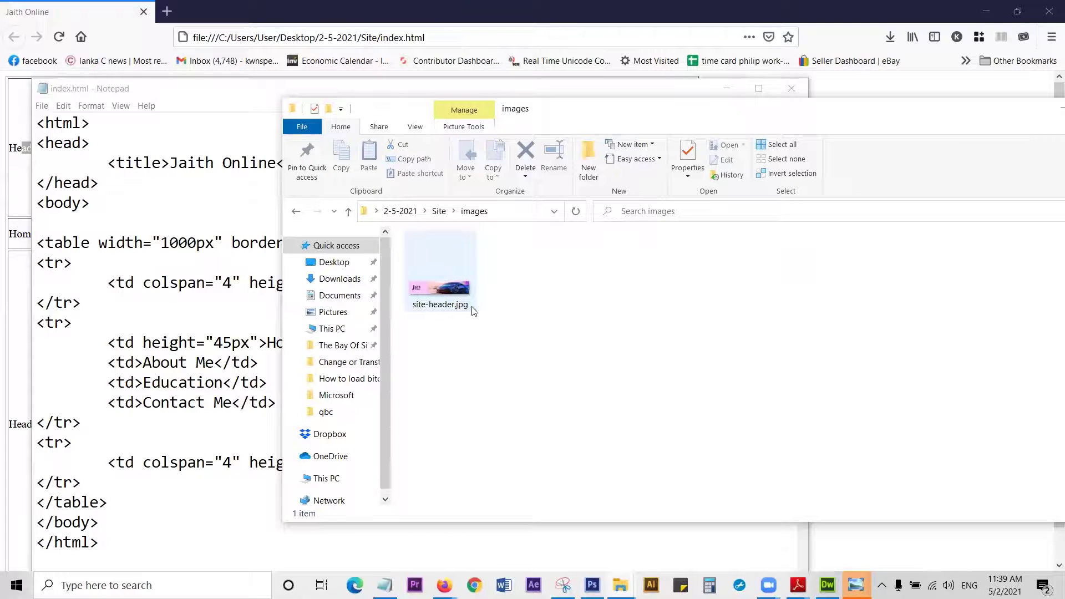
key(alt+F4)
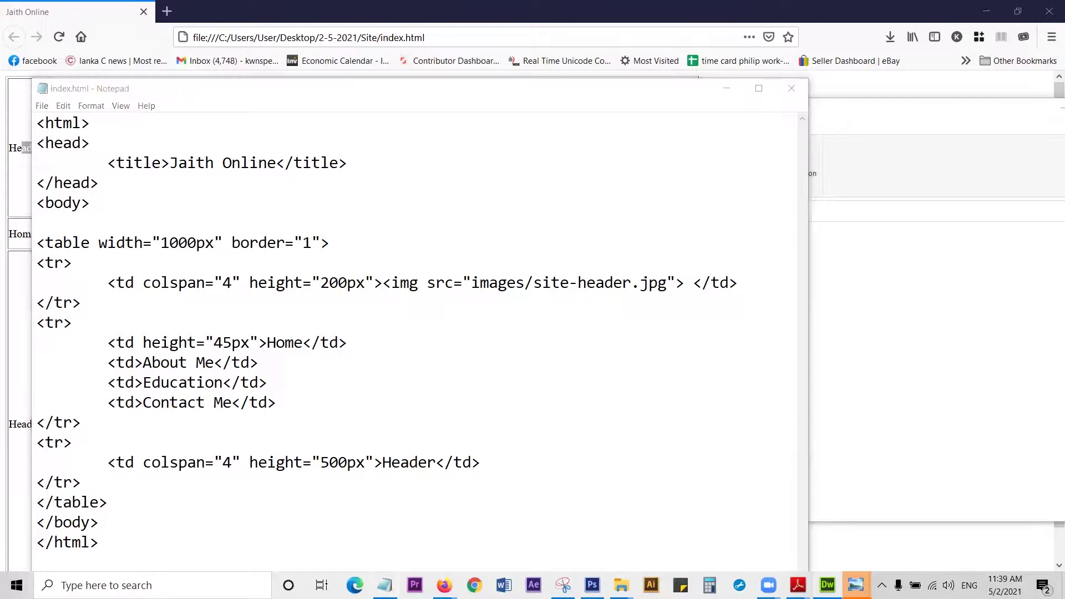
Step: Copy the images folder's full path from File Explorer and paste it above the <html> line of index.html in Notepad
click(845, 114)
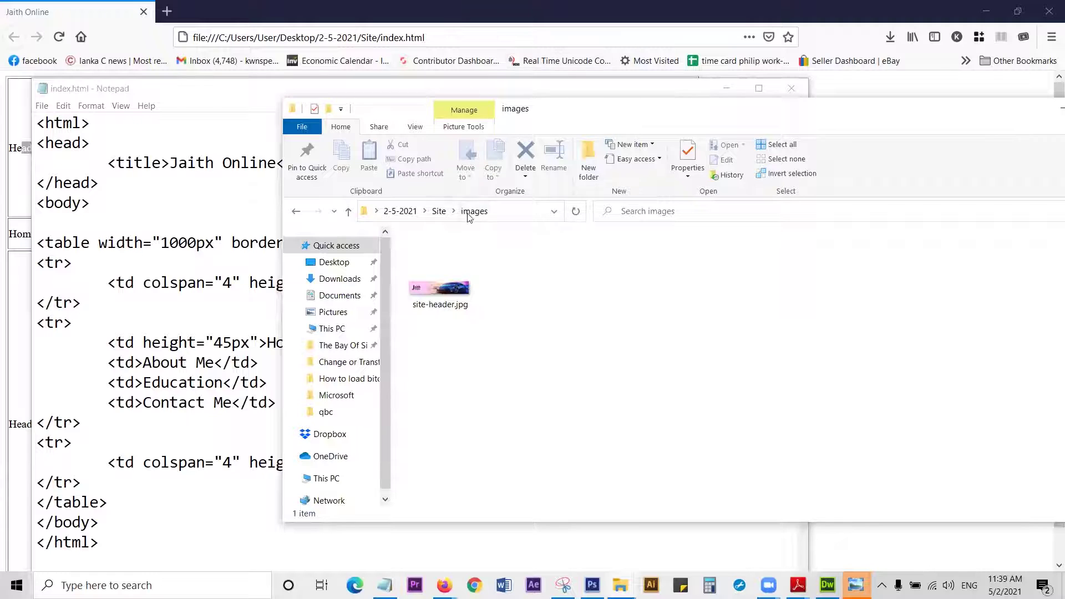
click(513, 213)
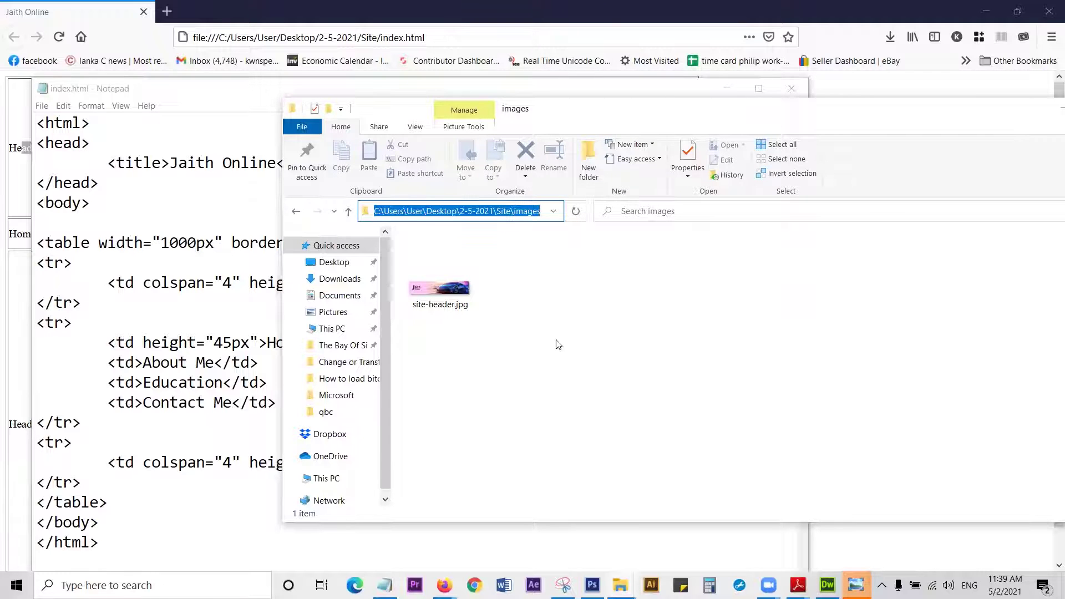
right_click(507, 211)
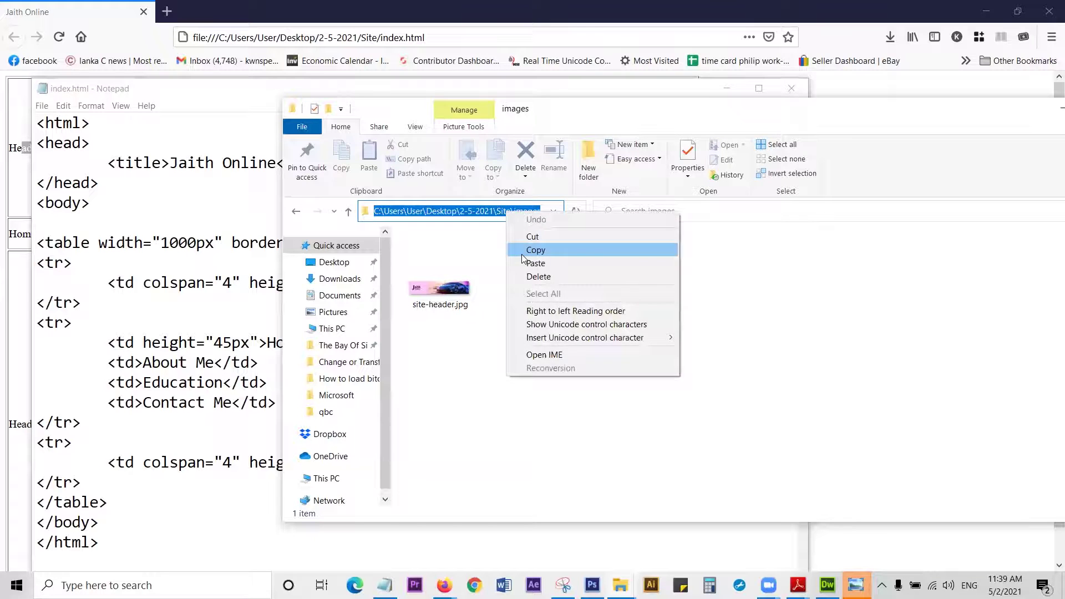
click(524, 254)
click(167, 304)
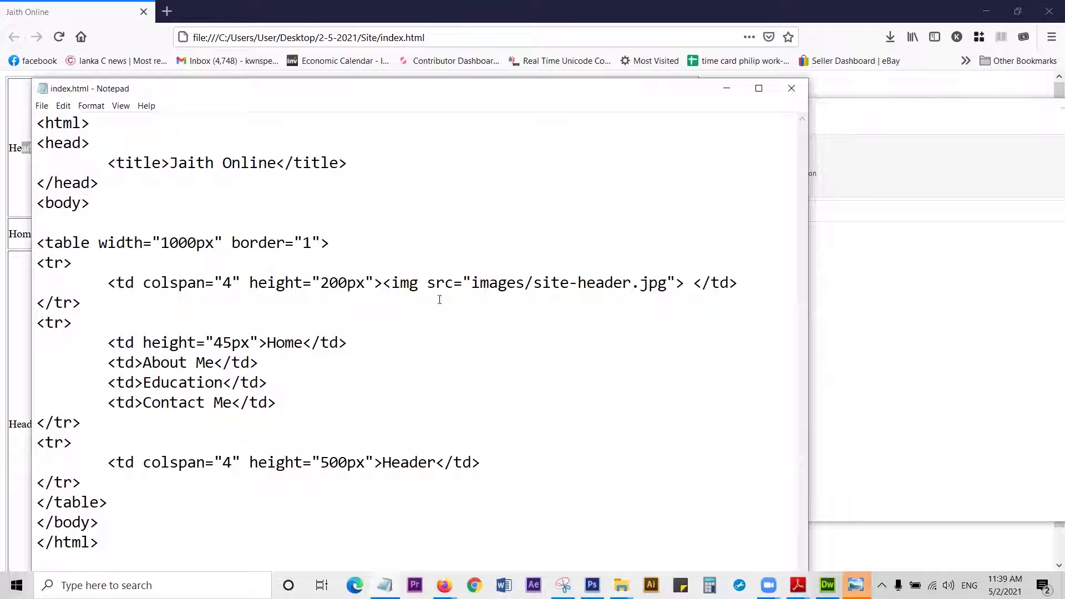
click(37, 123)
key(Return)
key(Return)
click(60, 123)
key(ctrl+v)
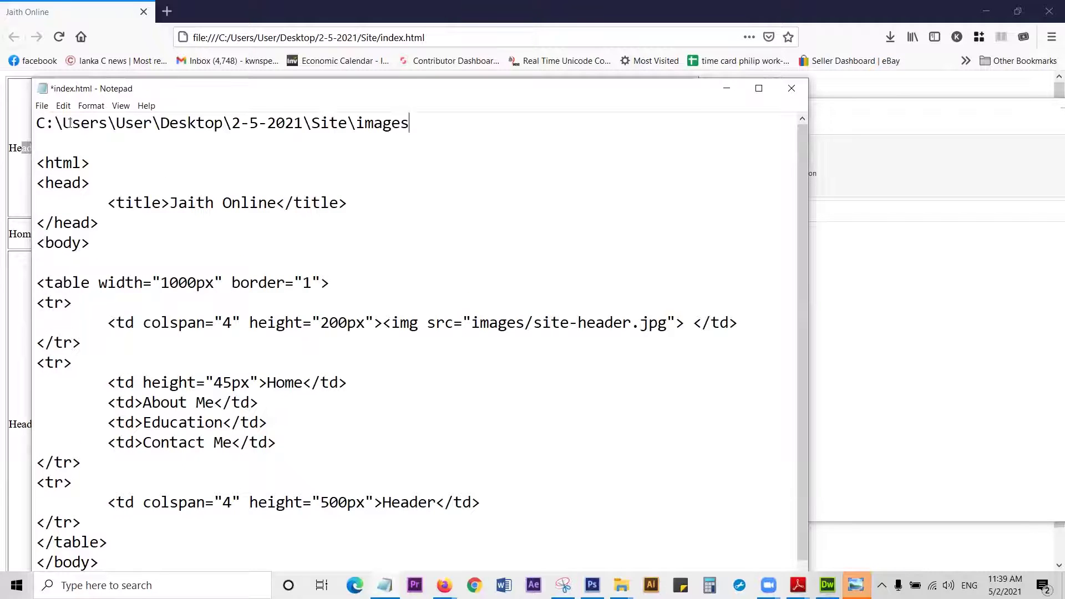
Step: Review the pasted full folder path above <html>, and delete it along with the extra blank lines
drag(35, 120, 414, 115)
click(414, 130)
click(882, 134)
click(266, 126)
drag(432, 122, 34, 123)
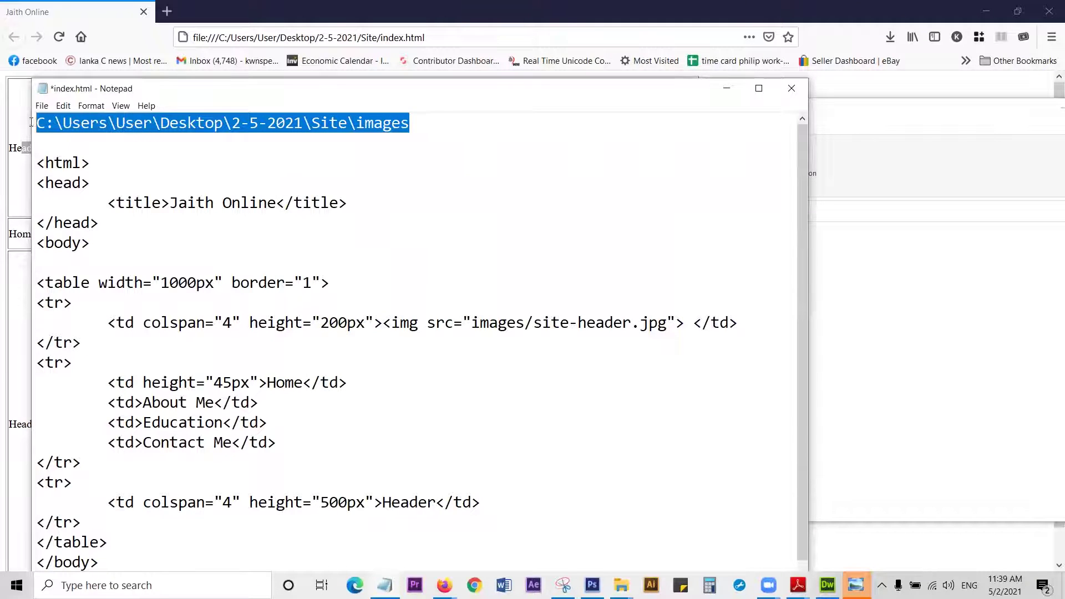
click(415, 124)
drag(410, 123, 23, 124)
key(Delete)
key(Delete)
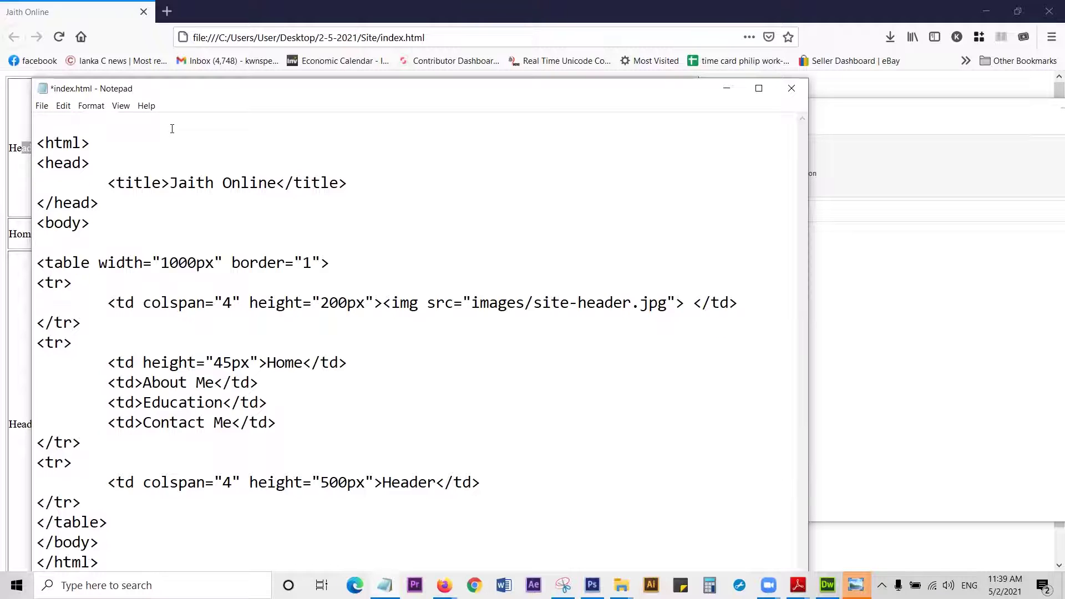
key(Delete)
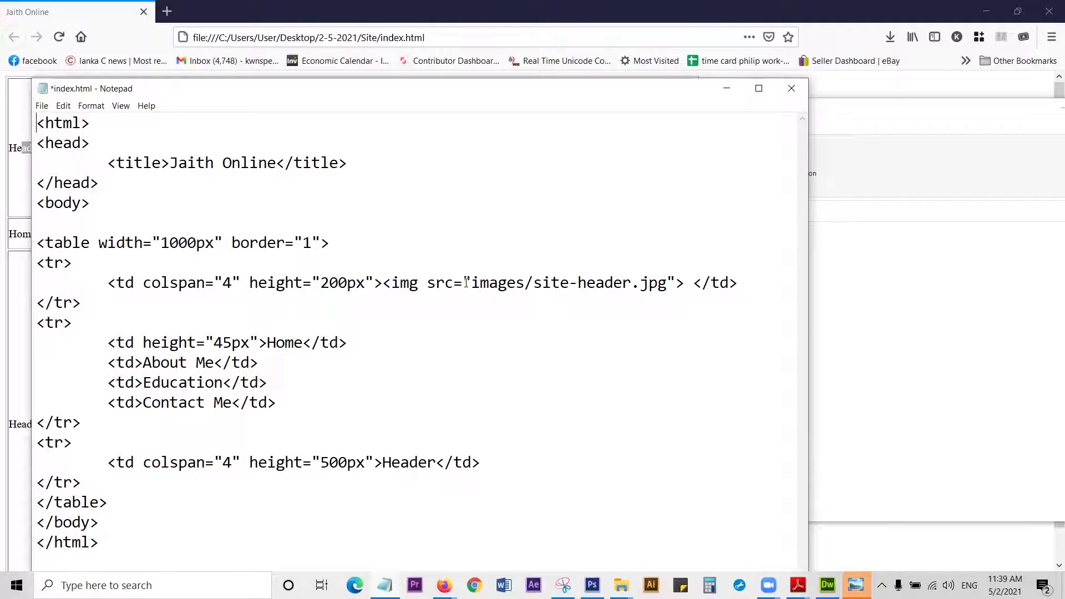
Step: Check the relative images/ part of the header image's src value and save index.html
drag(474, 280, 533, 278)
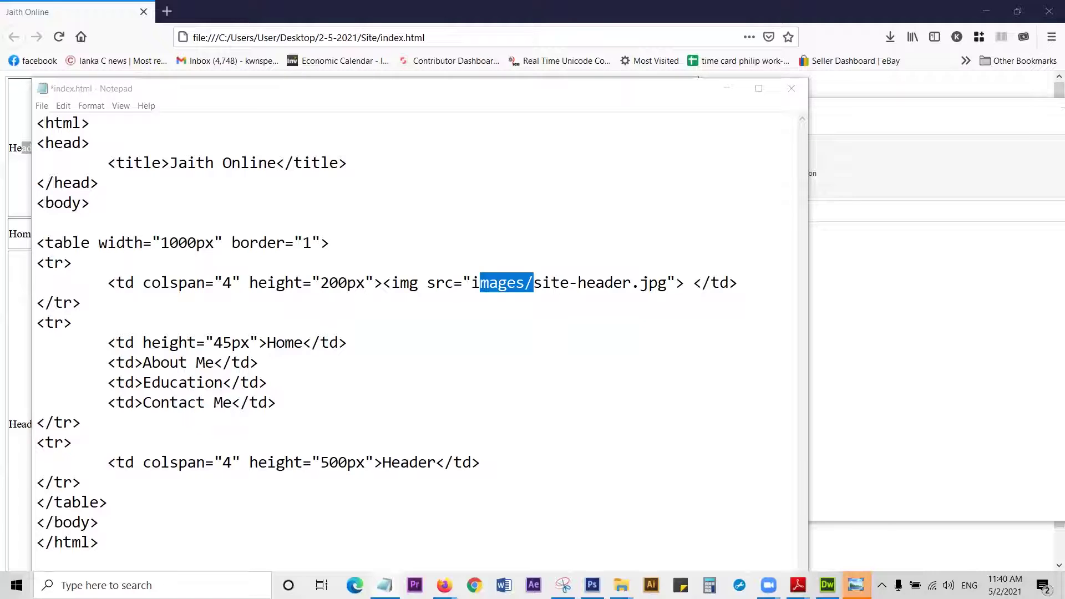
click(508, 284)
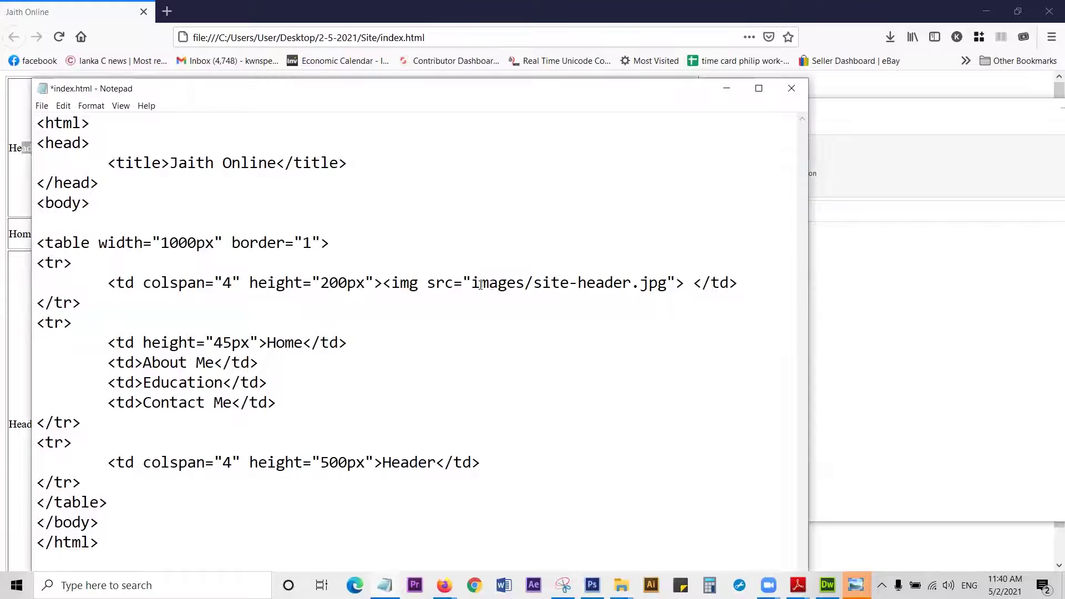
drag(472, 284, 537, 281)
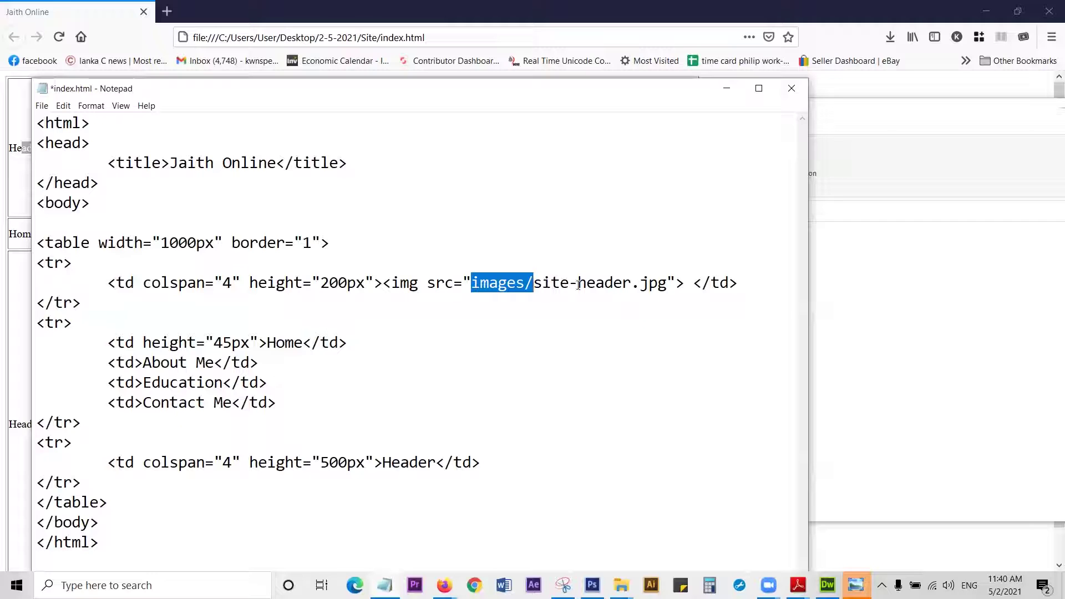
click(744, 289)
key(ctrl+s)
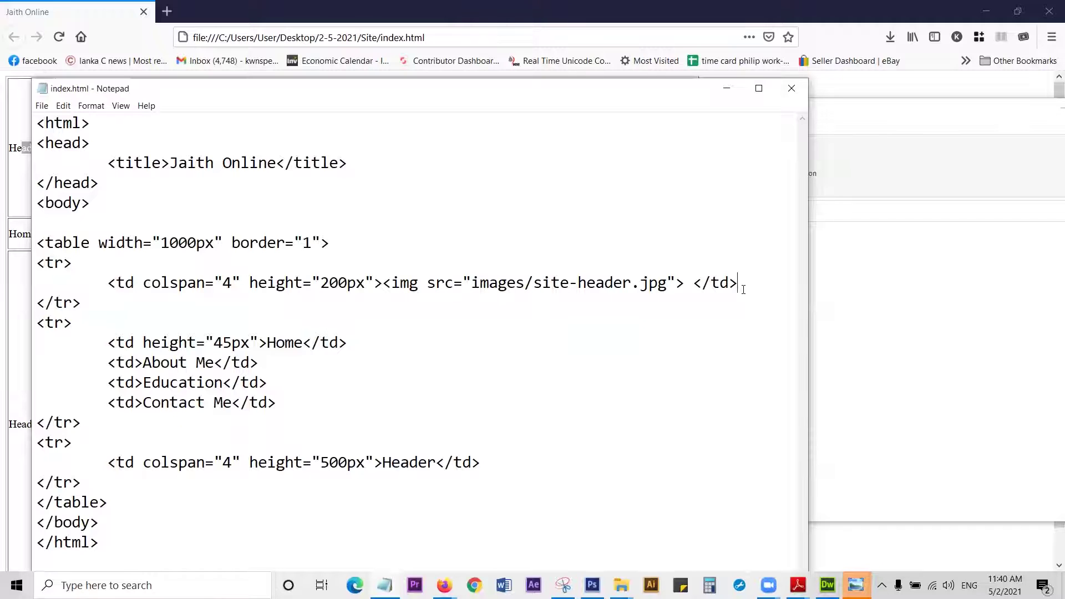
Step: Switch to Firefox, reload the Jaith Online page, and look over the header image in the table layout
click(285, 6)
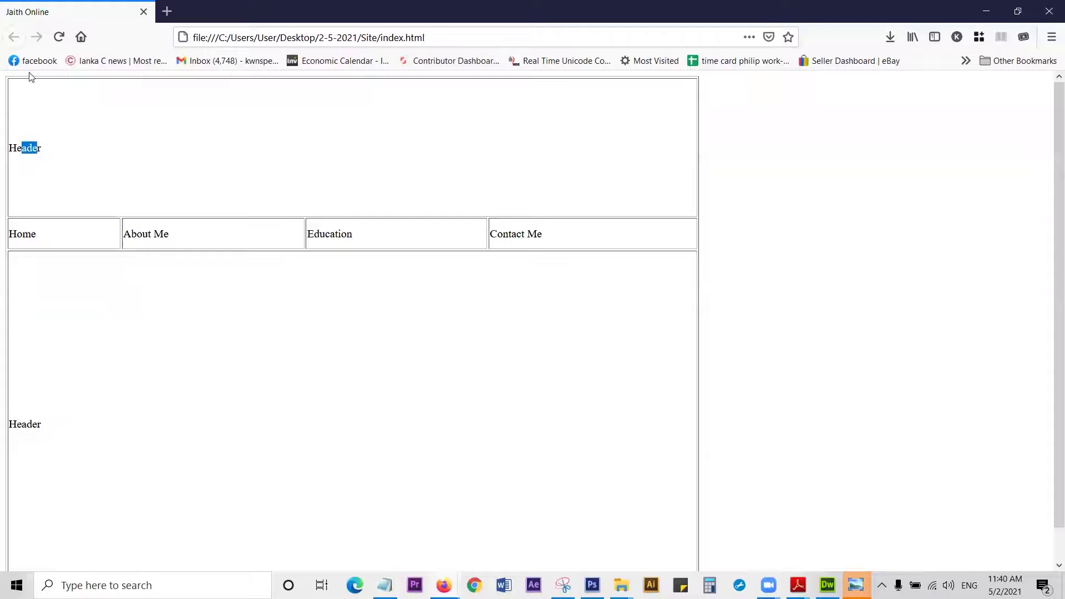
click(58, 37)
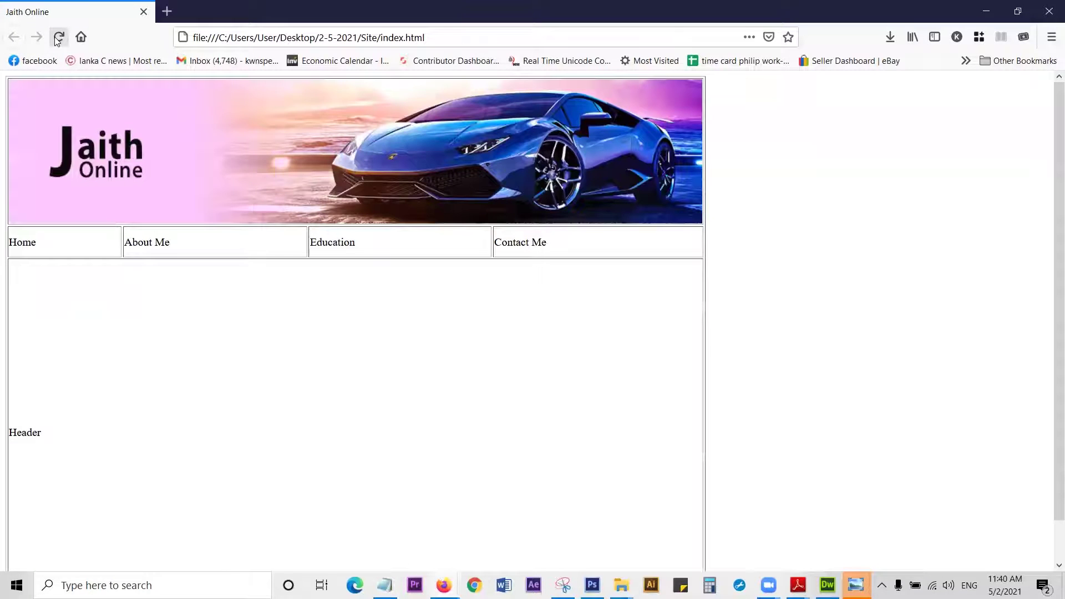
click(59, 37)
scroll(585, 424, down, 1)
scroll(585, 424, up, 1)
scroll(585, 422, down, 1)
scroll(586, 422, up, 1)
Step: Switch to Notepad and add width="1000px" to the header image's img tag, after its src attribute
key(alt+Tab)
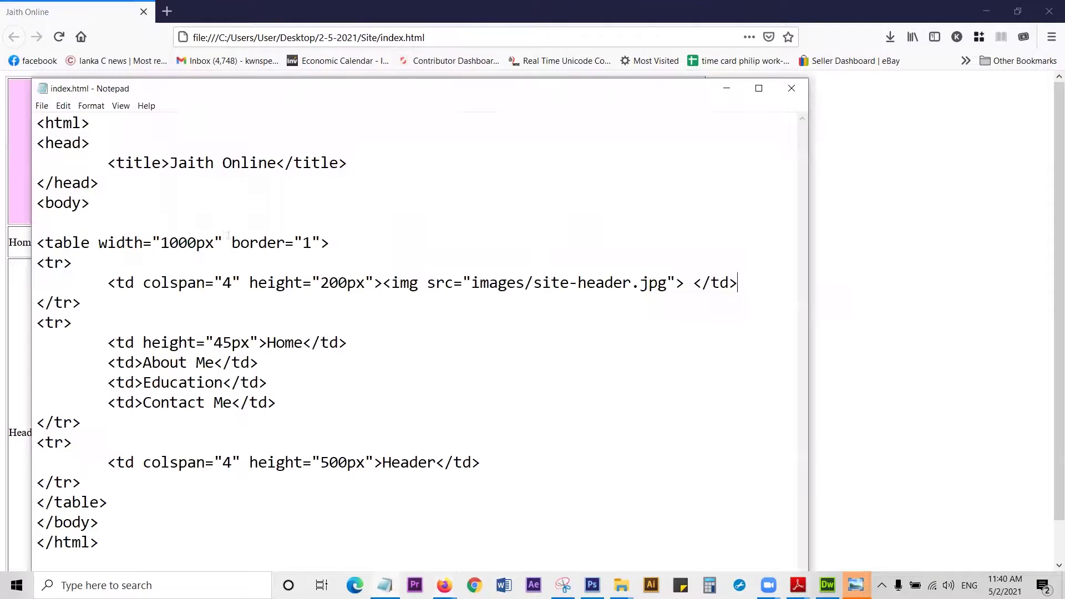
drag(326, 92, 418, 70)
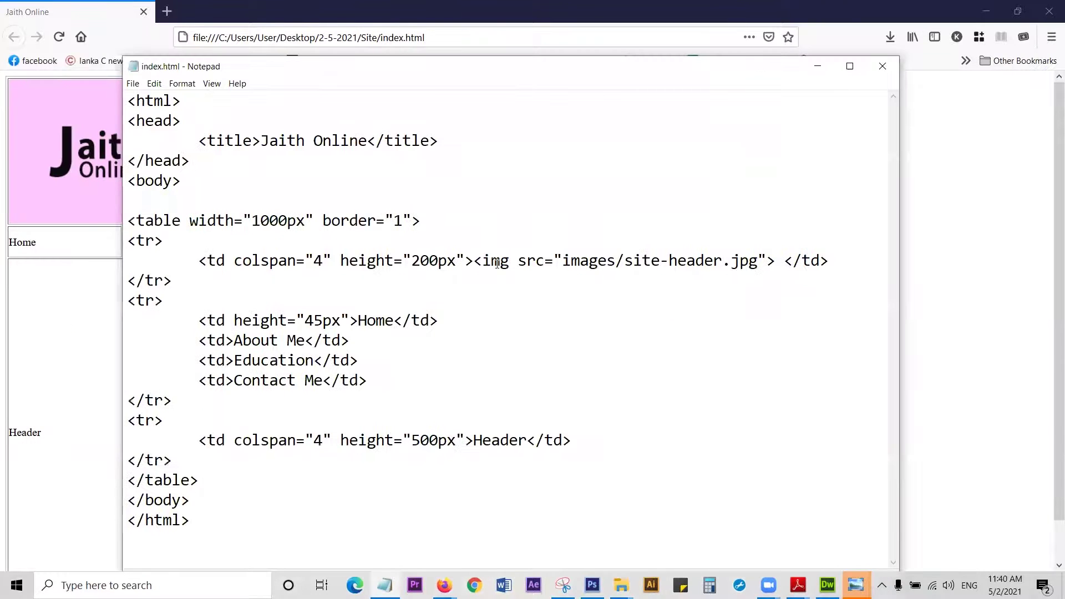
drag(521, 261, 766, 257)
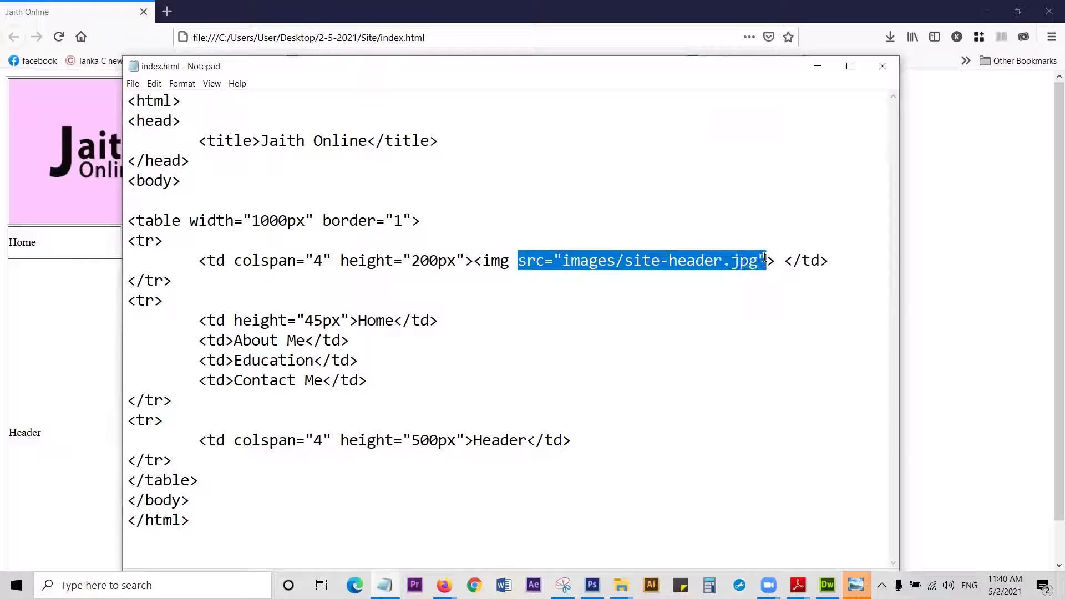
click(764, 275)
text(widt)
text(h=)
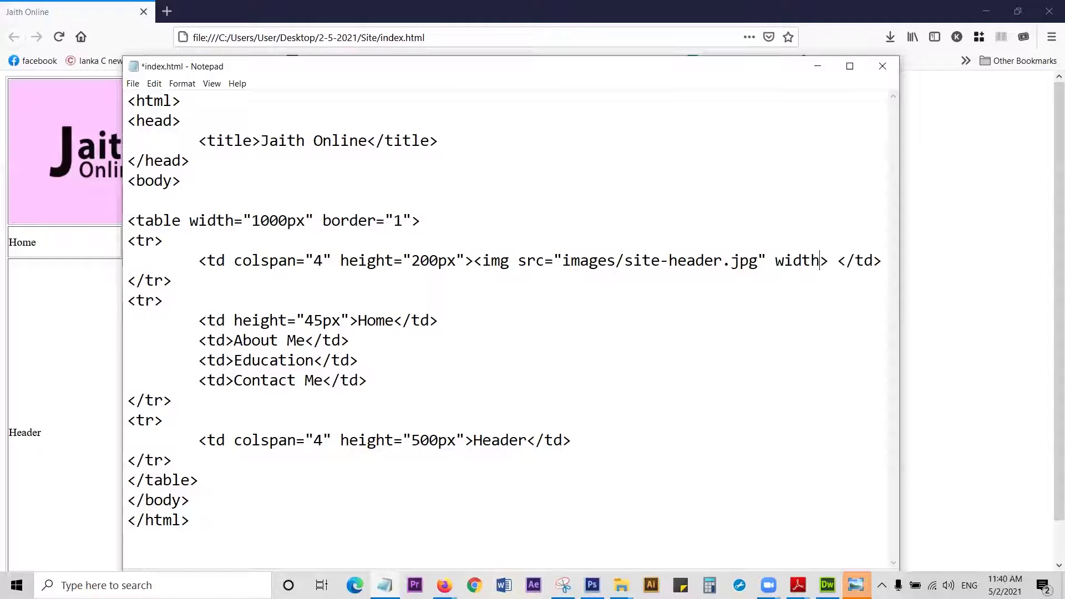
text("1000px)
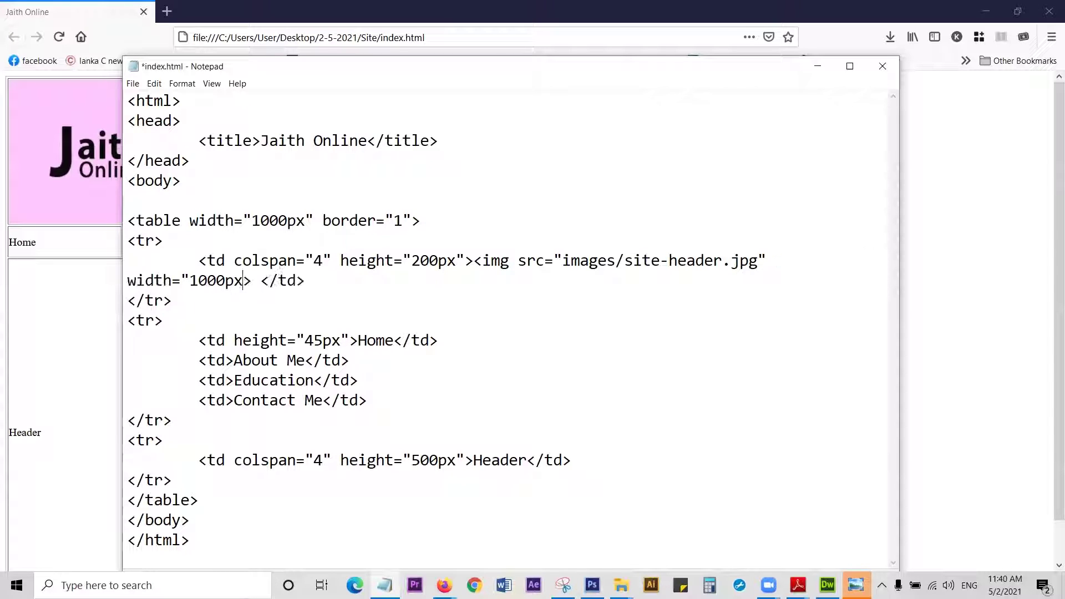
text(")
Step: Add height="200px" to the header image's img tag and save index.html
text( height=)
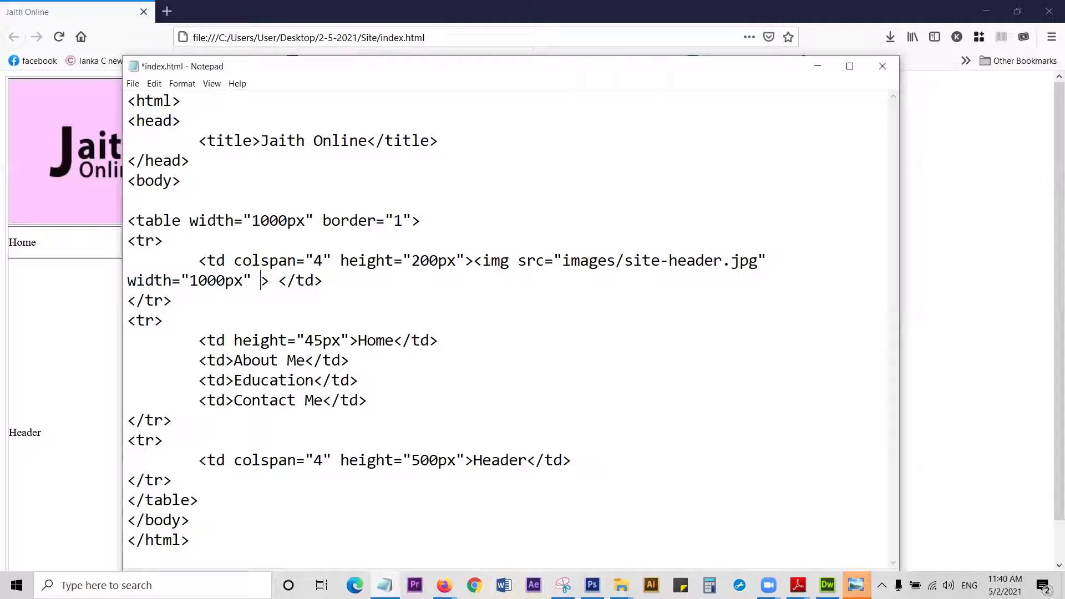
text("200)
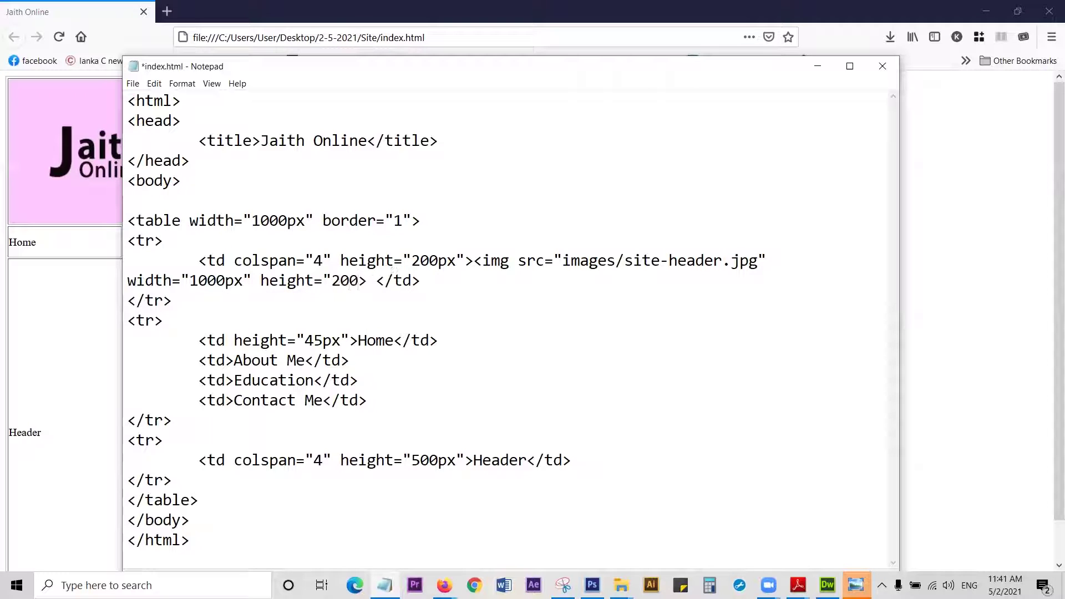
text(px")
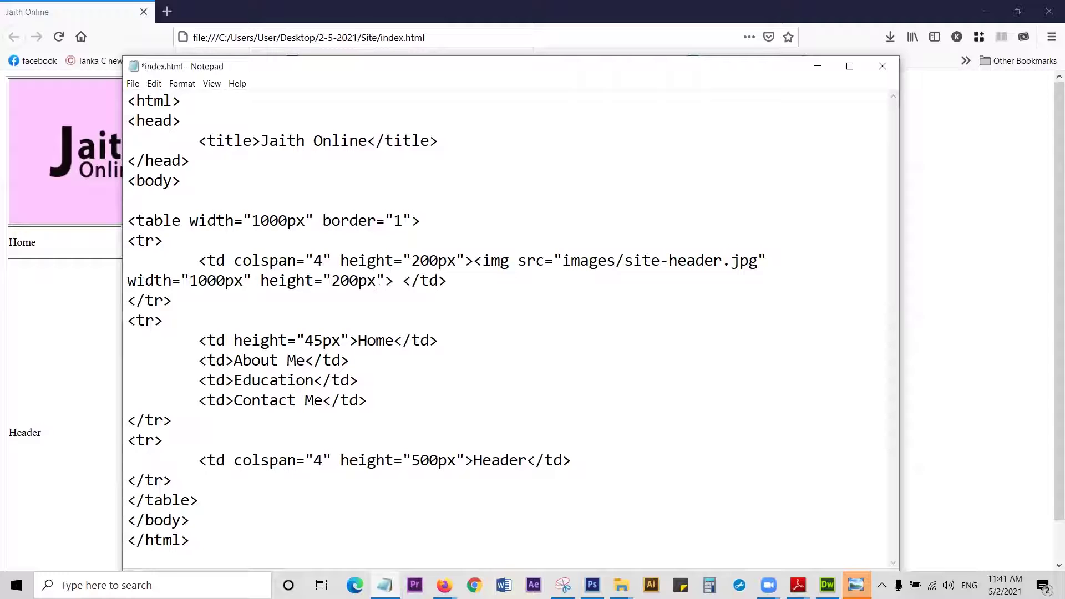
key(ctrl+s)
Step: Reload the Jaith Online page in Firefox to check the header image's size, and return to index.html in Notepad
click(70, 314)
click(59, 37)
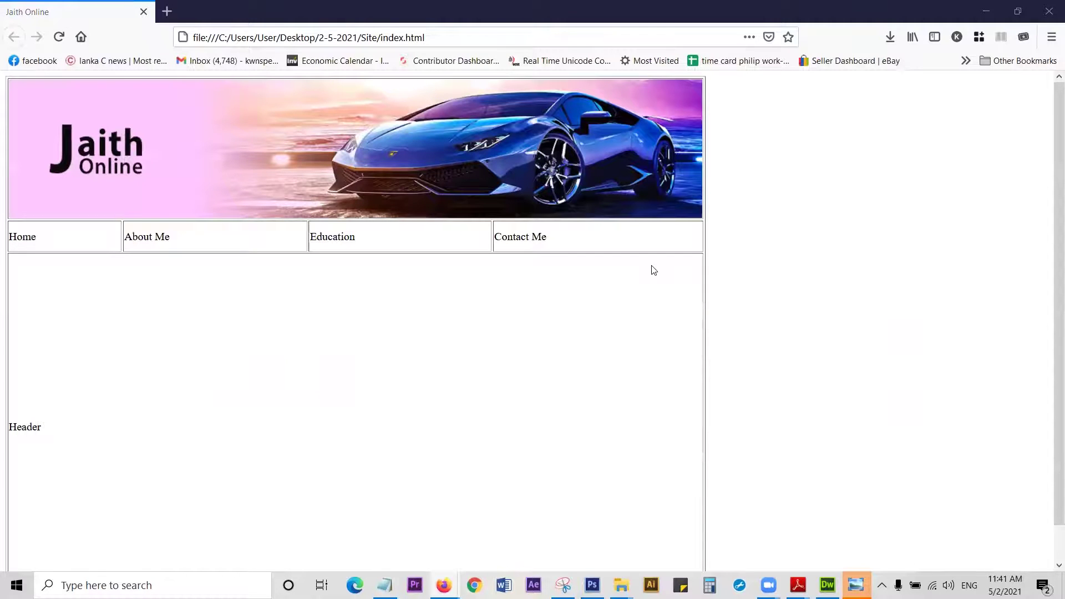
key(alt+Tab)
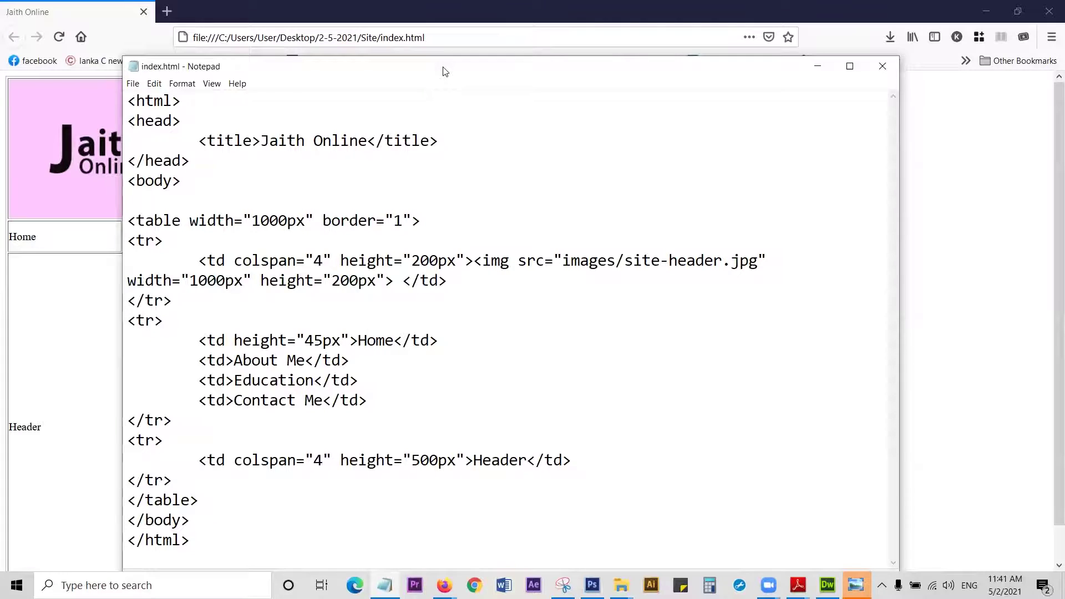
Step: Look over the menu row of site-design.psd in Photoshop, and return to index.html in Notepad
drag(443, 71, 543, 54)
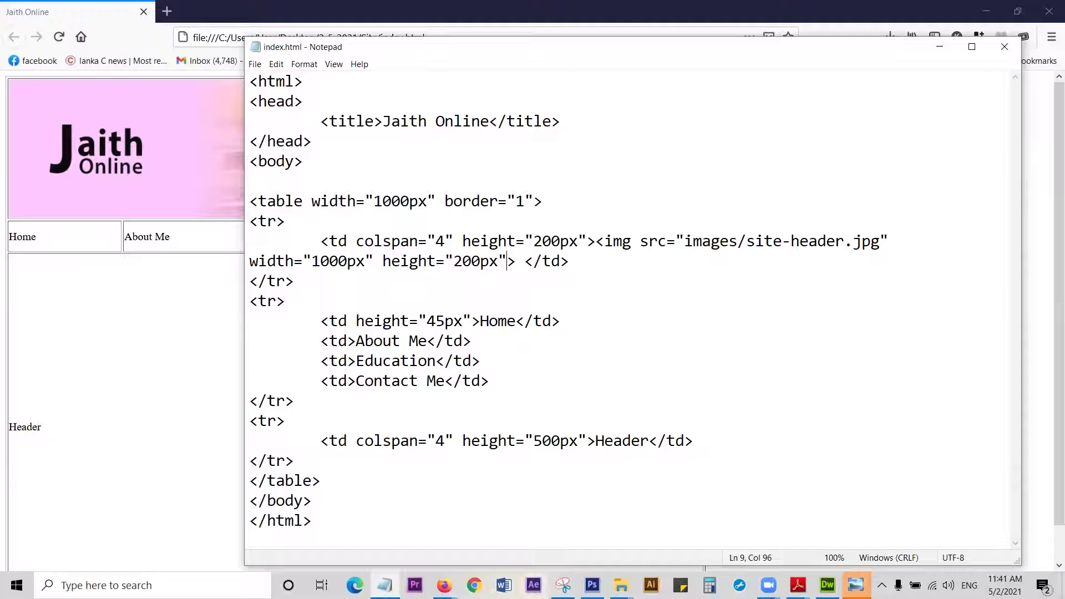
click(592, 585)
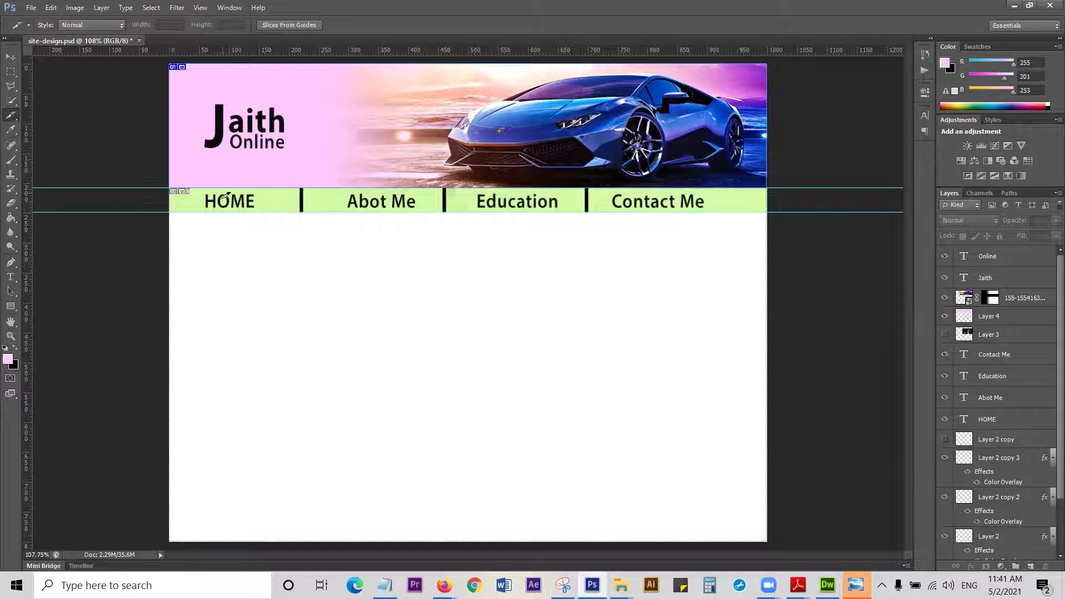
click(1015, 7)
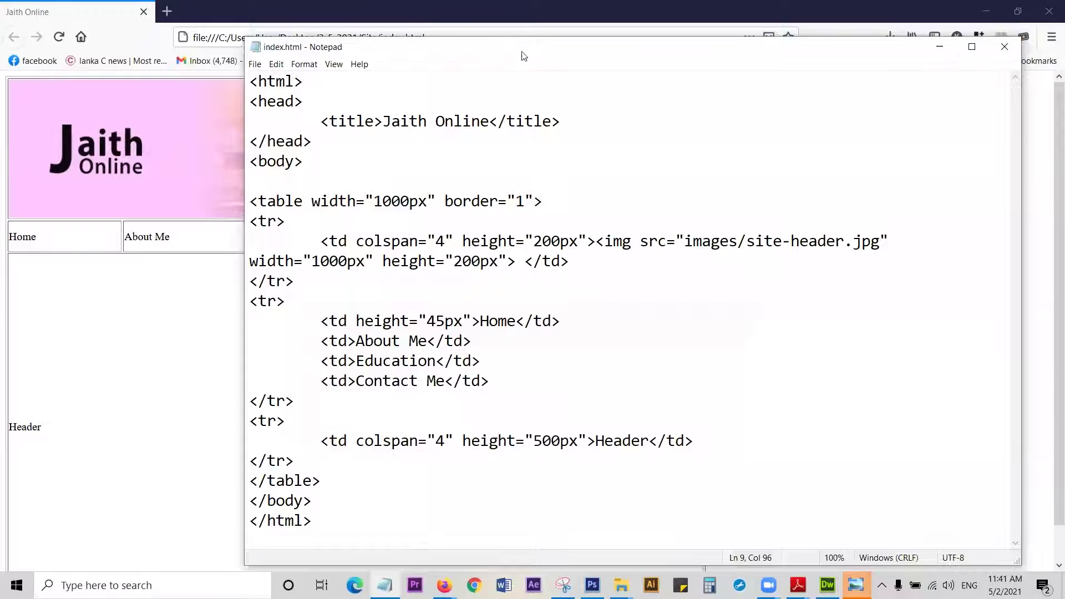
drag(526, 43, 523, 35)
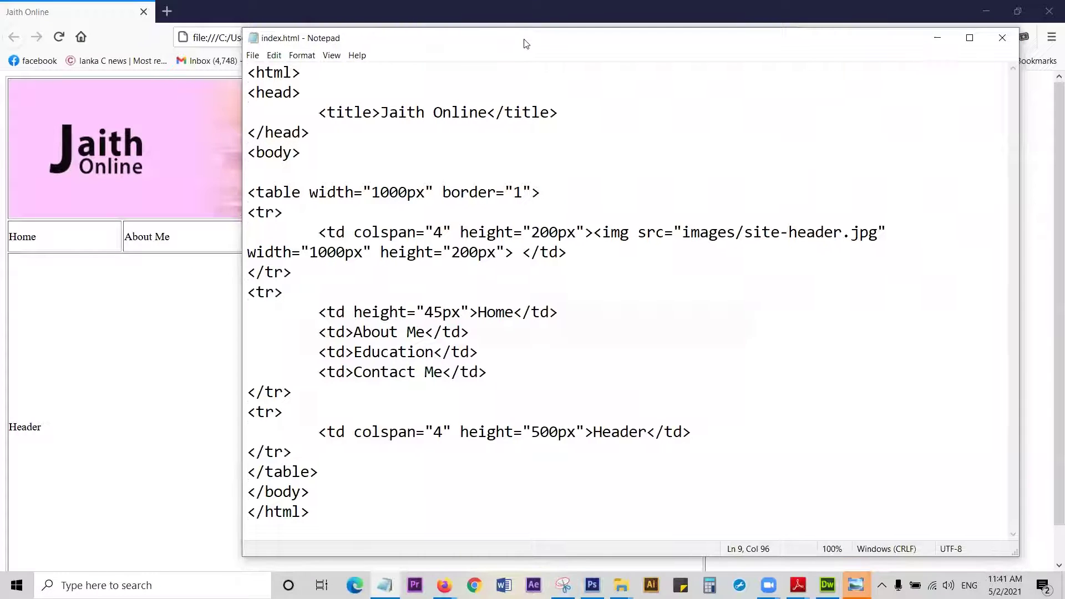
Step: Switch to ICT G-11 E.pdf in Adobe Reader and page forward to section 5.1.10, Designing a web page
click(797, 585)
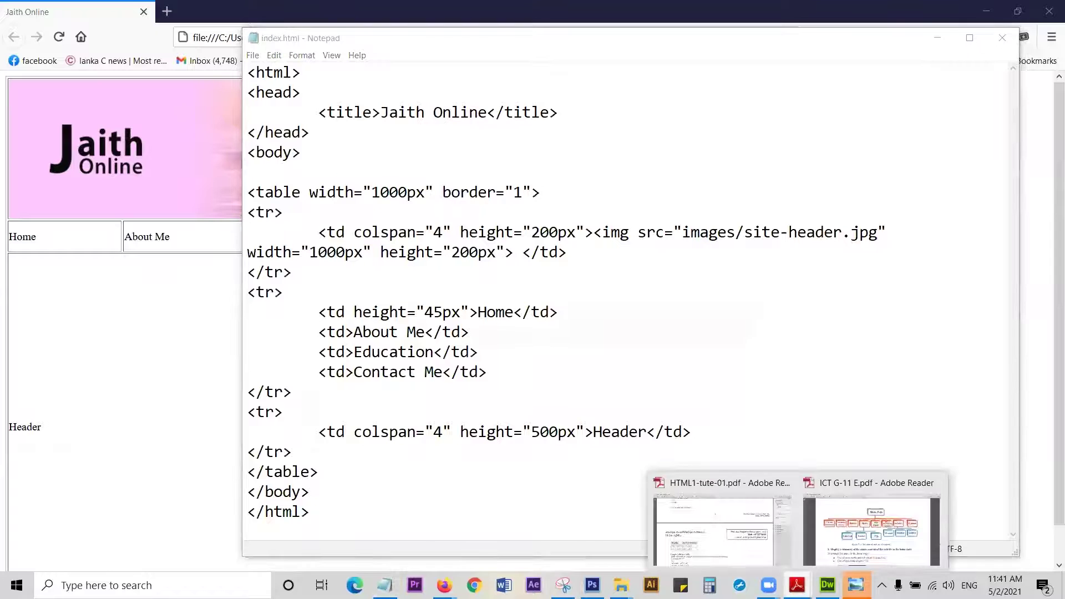
click(865, 519)
scroll(558, 377, down, 5)
scroll(558, 377, down, 15)
scroll(558, 383, down, 20)
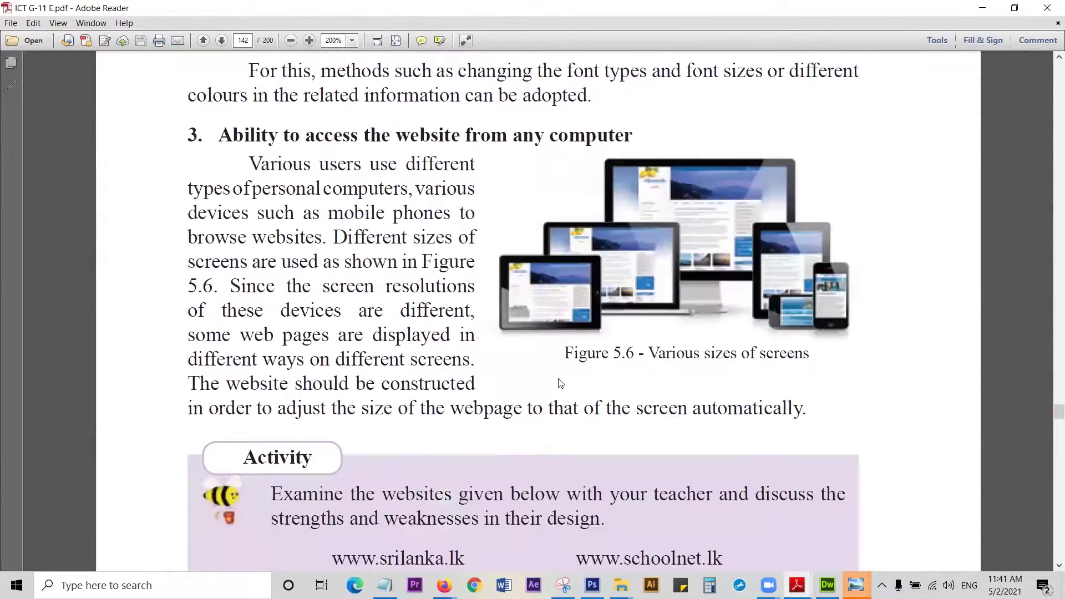
scroll(561, 383, down, 20)
scroll(560, 384, down, 20)
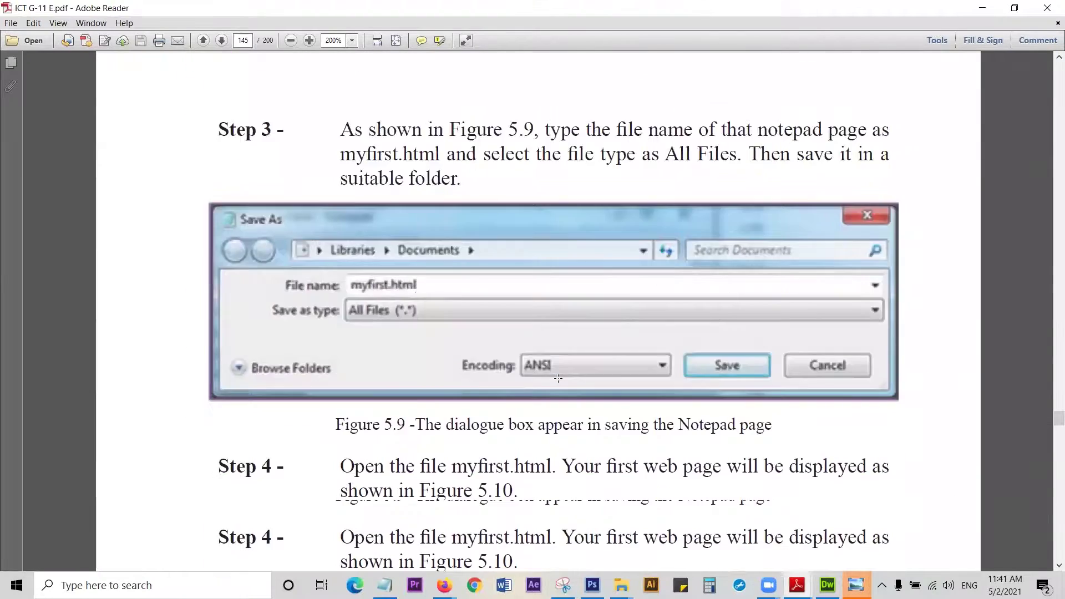
scroll(558, 379, down, 20)
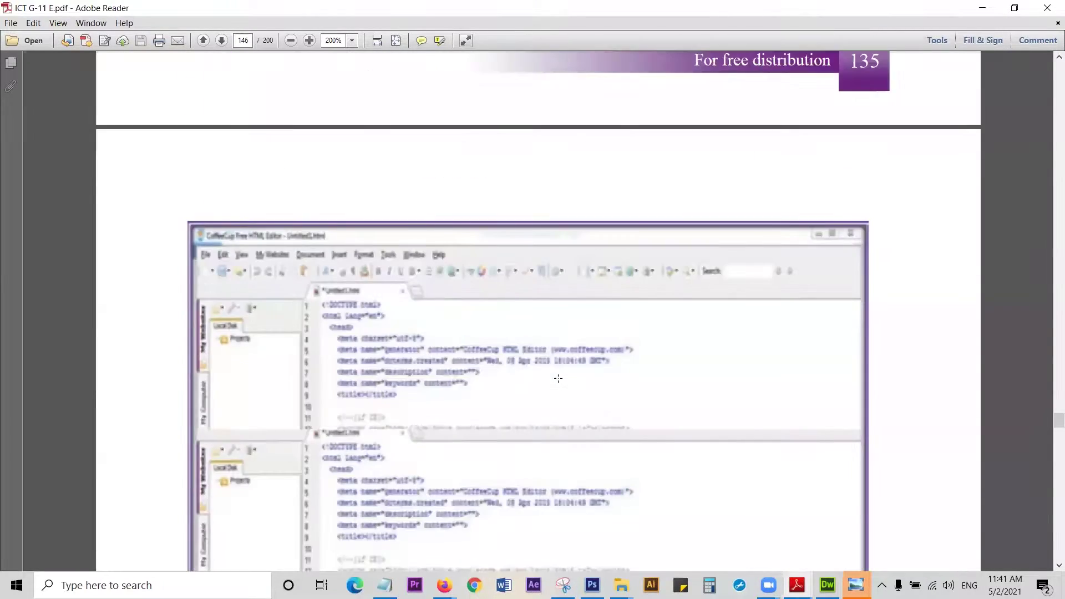
scroll(558, 379, down, 20)
scroll(558, 379, down, 20)
scroll(558, 378, down, 20)
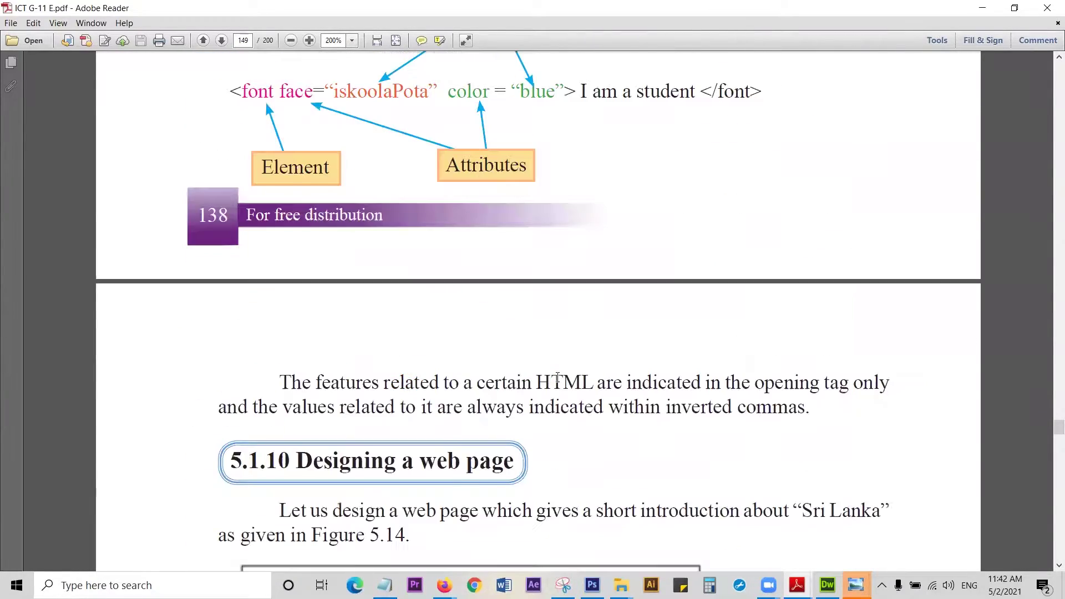
Step: Look through the textbook's header, center and font tag example and the font colour names and hex codes
scroll(558, 378, down, 20)
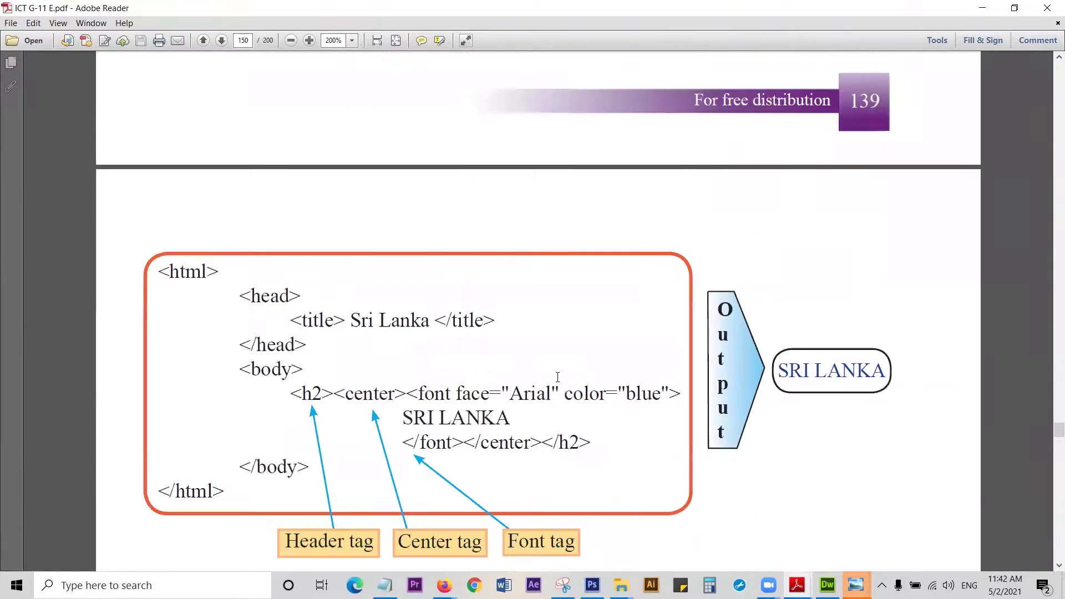
scroll(558, 377, down, 10)
scroll(559, 383, down, 10)
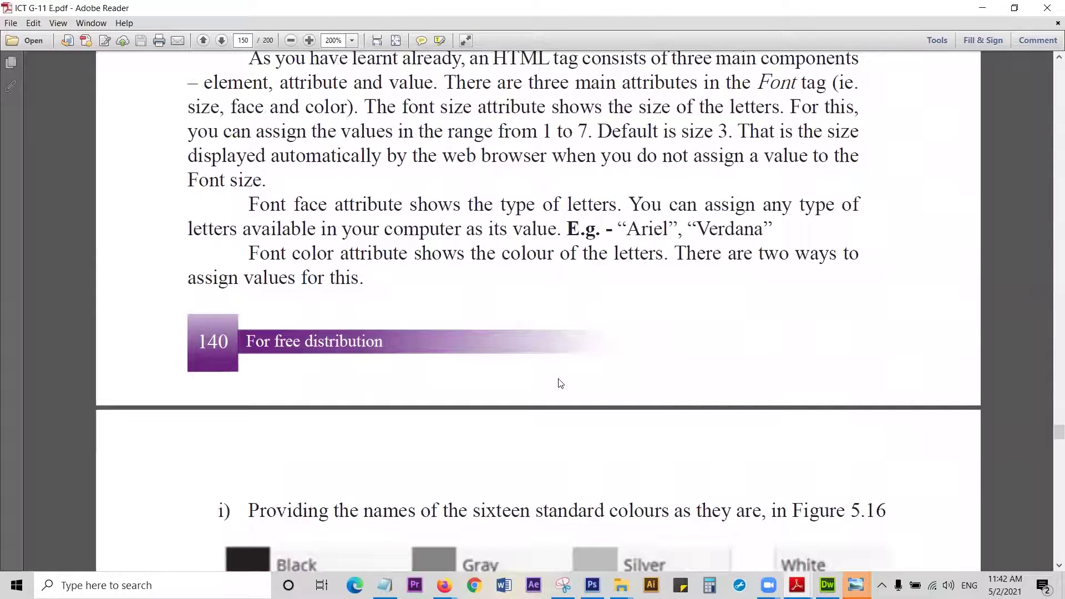
scroll(560, 383, up, 3)
scroll(560, 383, down, 15)
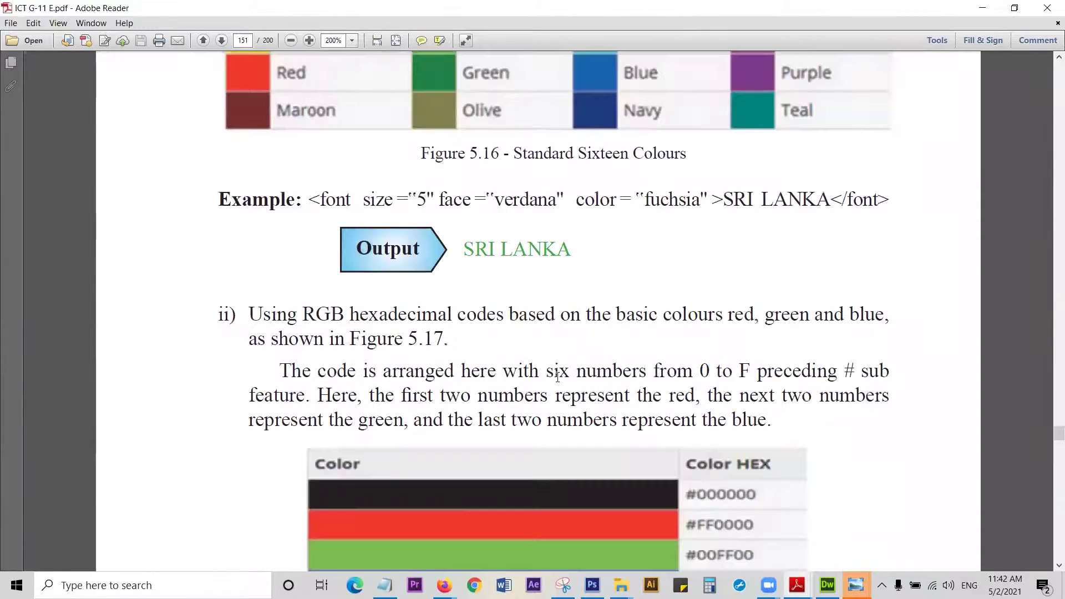
scroll(559, 383, down, 3)
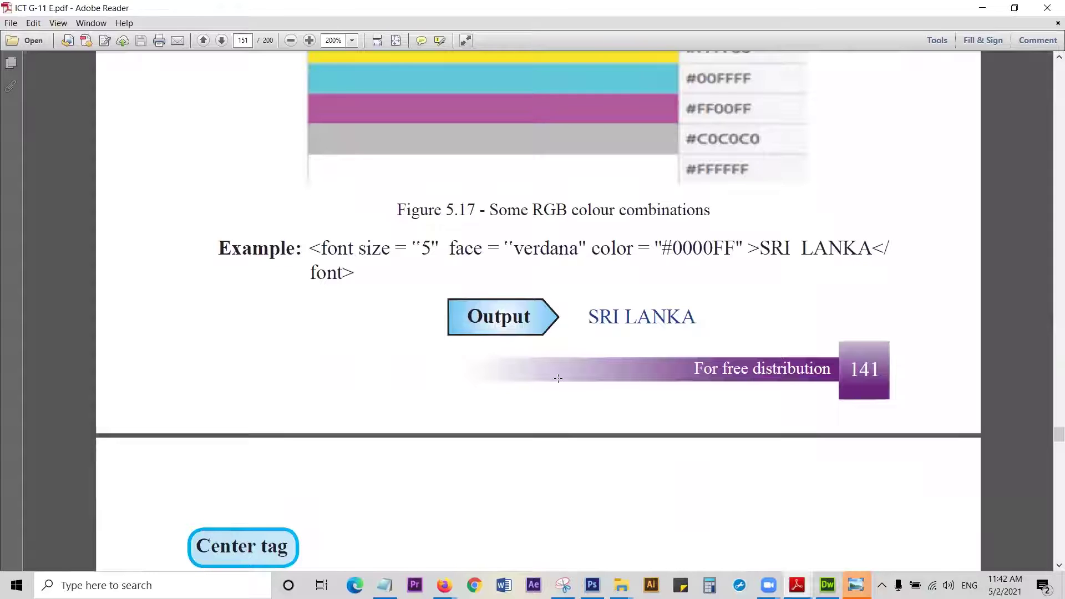
Step: Find Table 5.1 of text formatting tags and examine the Bold row with its <b> symbol
scroll(559, 380, down, 20)
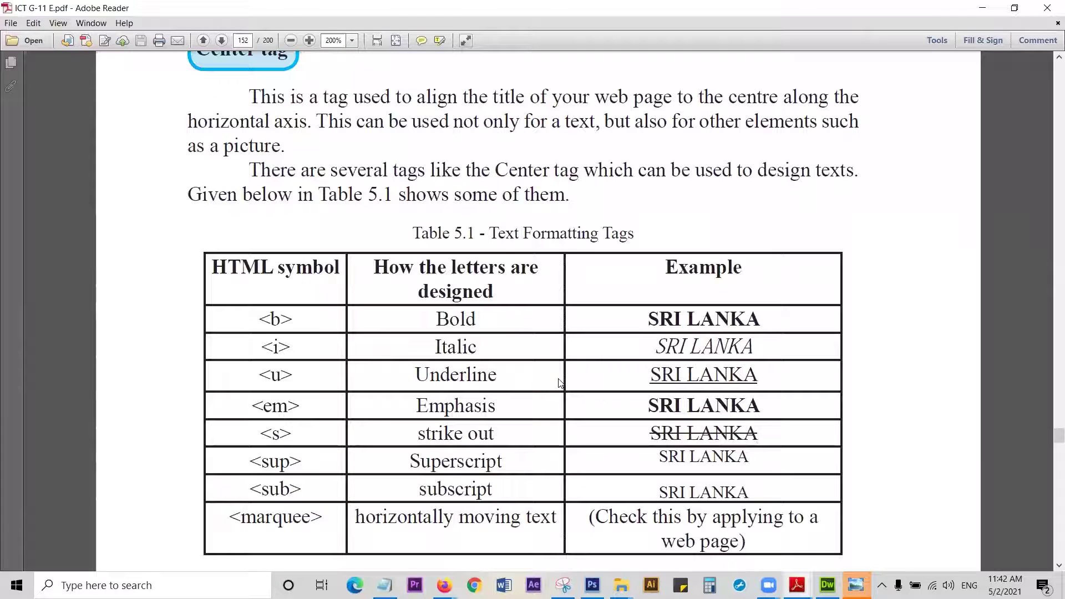
scroll(335, 305, up, 3)
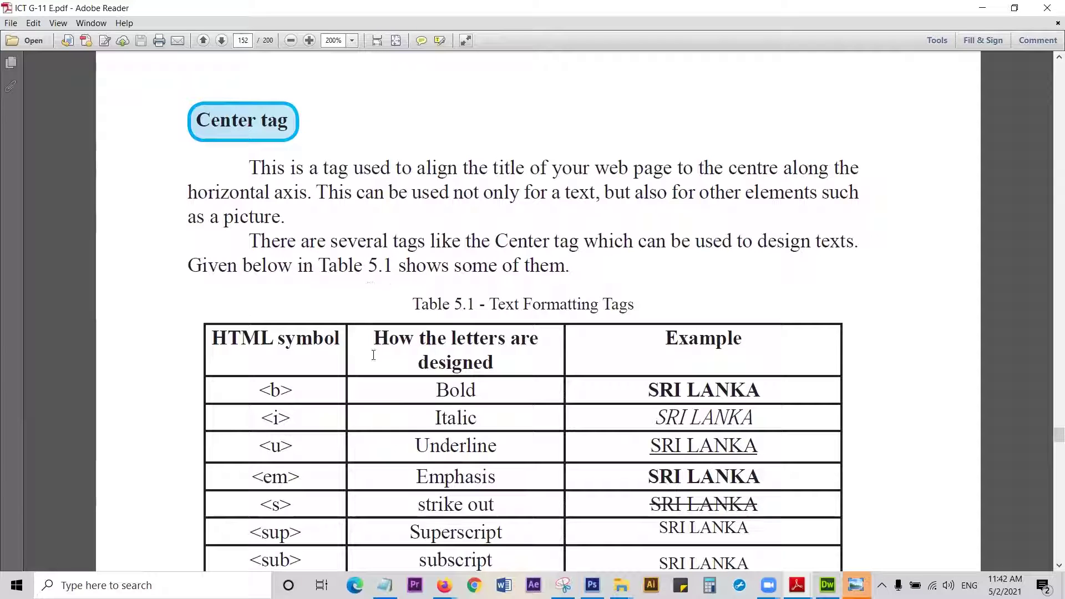
drag(436, 390, 484, 390)
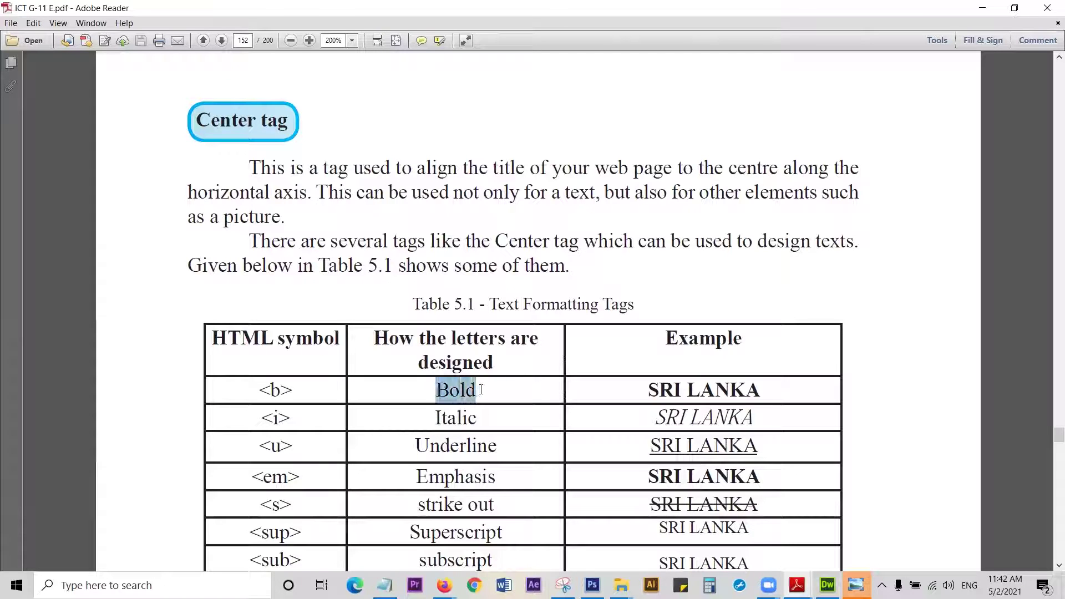
drag(259, 390, 290, 395)
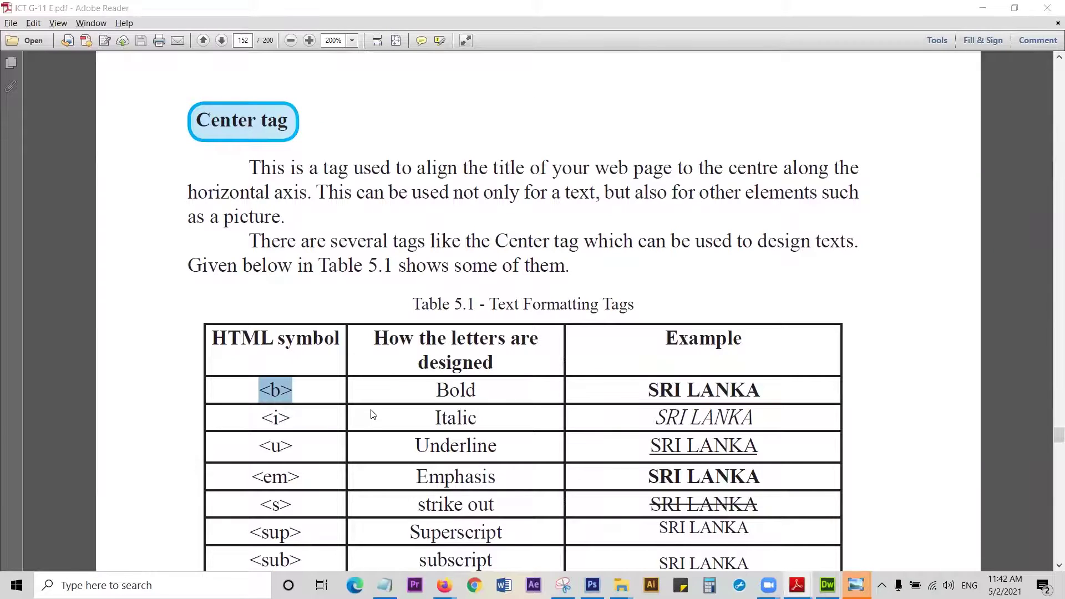
Step: Switch to Notepad, wrap the Home cell's text in <b> and </b> tags, and save index.html
key(alt+Tab)
click(477, 311)
text(<br)
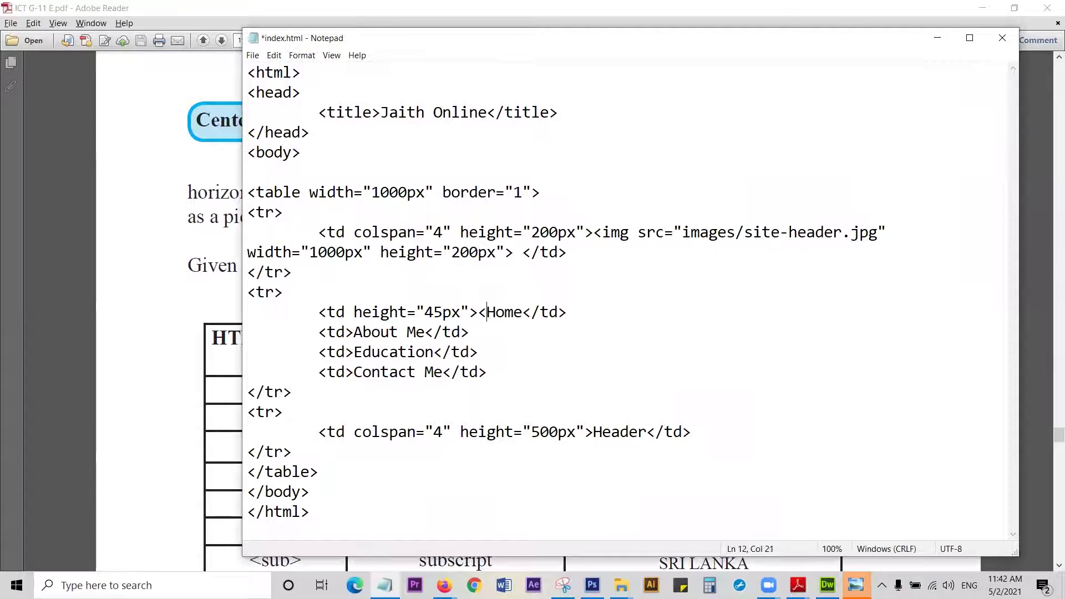
key(BackSpace)
text(>)
key(Right)
key(Right)
key(Right)
key(Right)
key(Right)
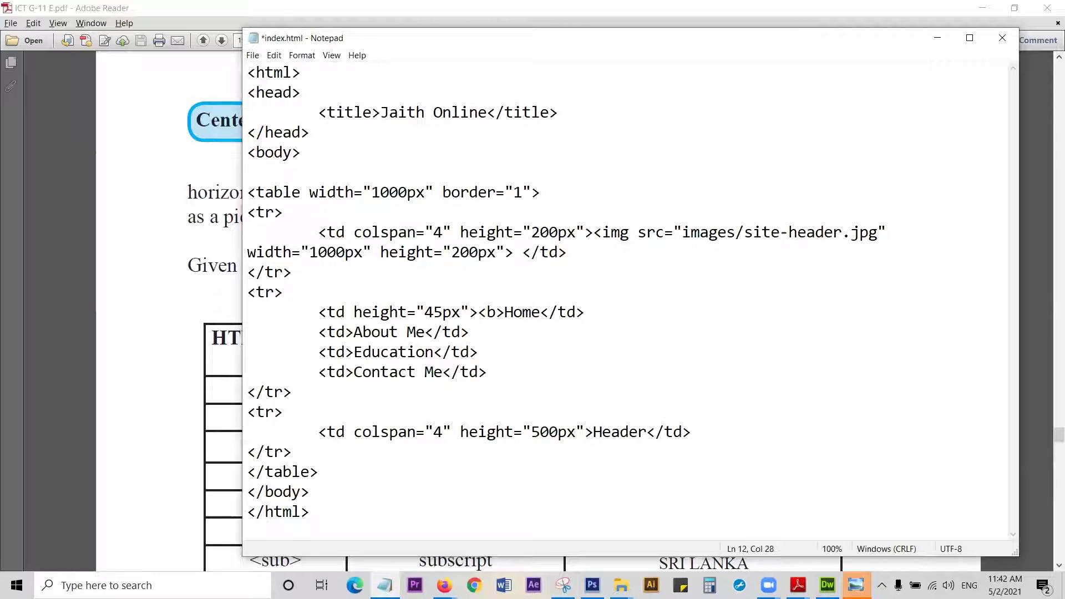
text(</b>)
key(ctrl+s)
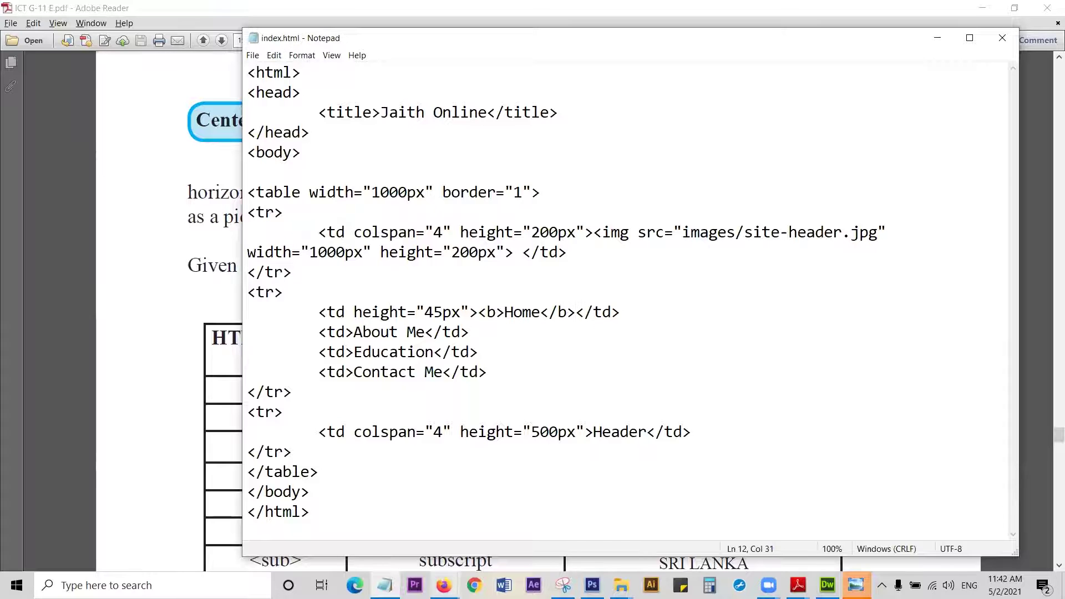
Step: Reload the Jaith Online page in Firefox and check the formatting of the Home cell's text
click(444, 585)
click(541, 530)
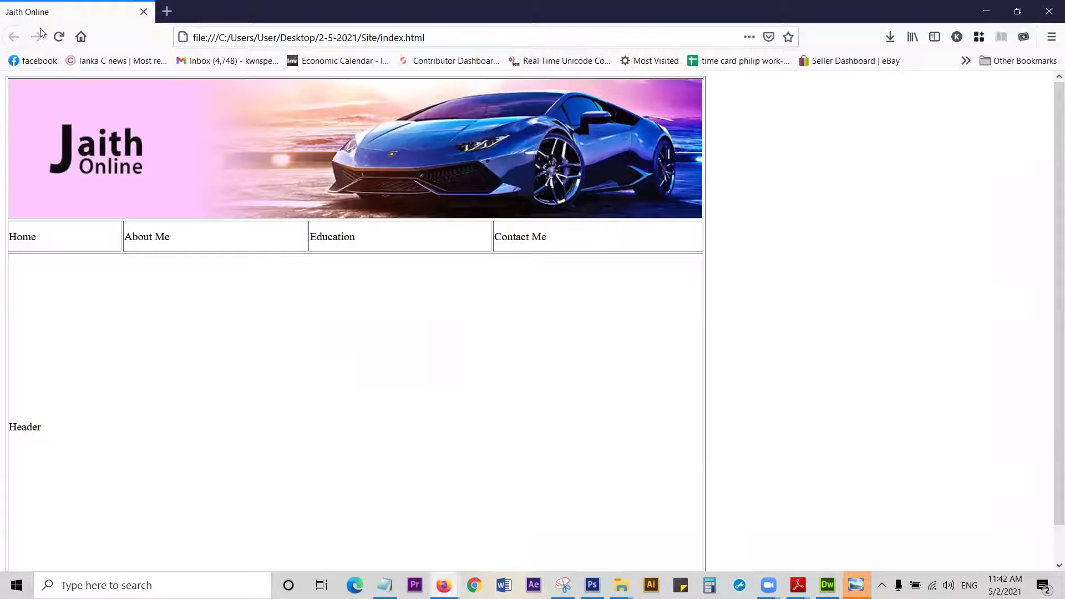
click(61, 37)
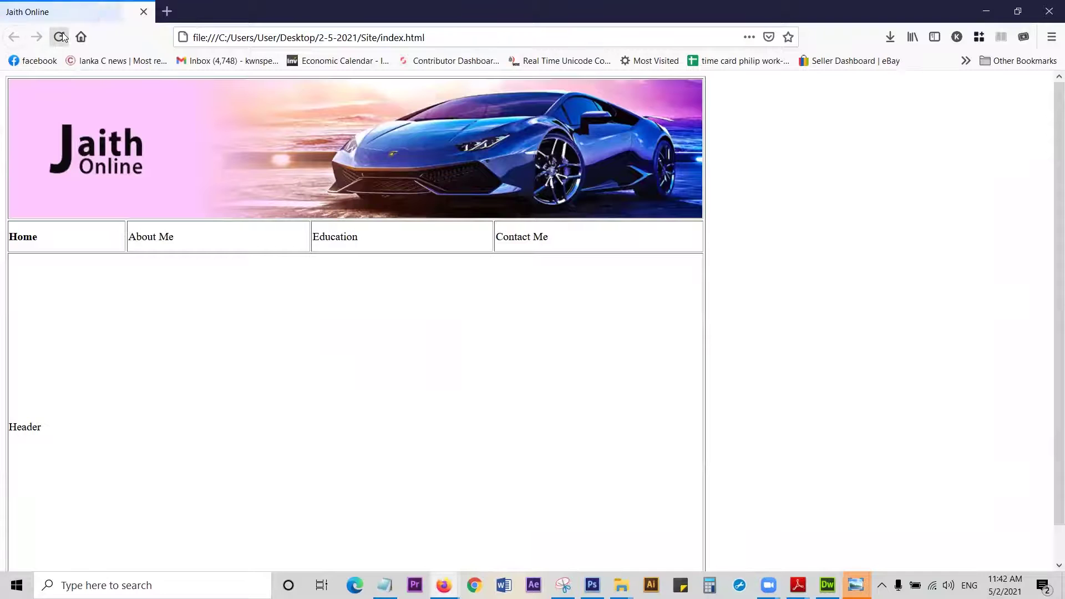
double_click(22, 240)
click(45, 245)
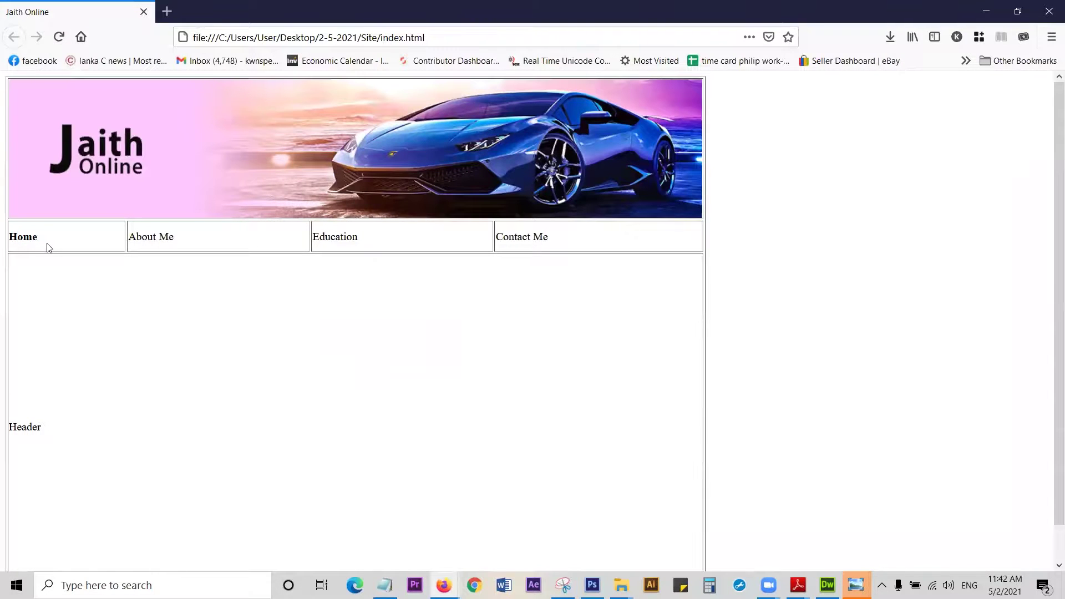
Step: Switch to Notepad and insert an opening <center> tag before the <b> tag in the Home cell
key(alt+Tab)
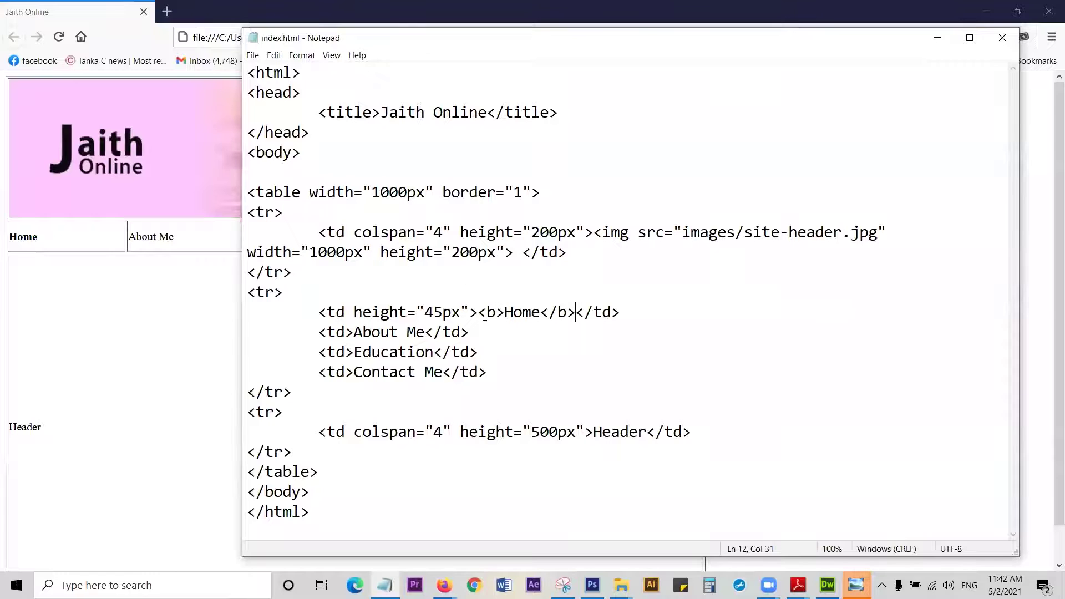
click(478, 315)
text(<center)
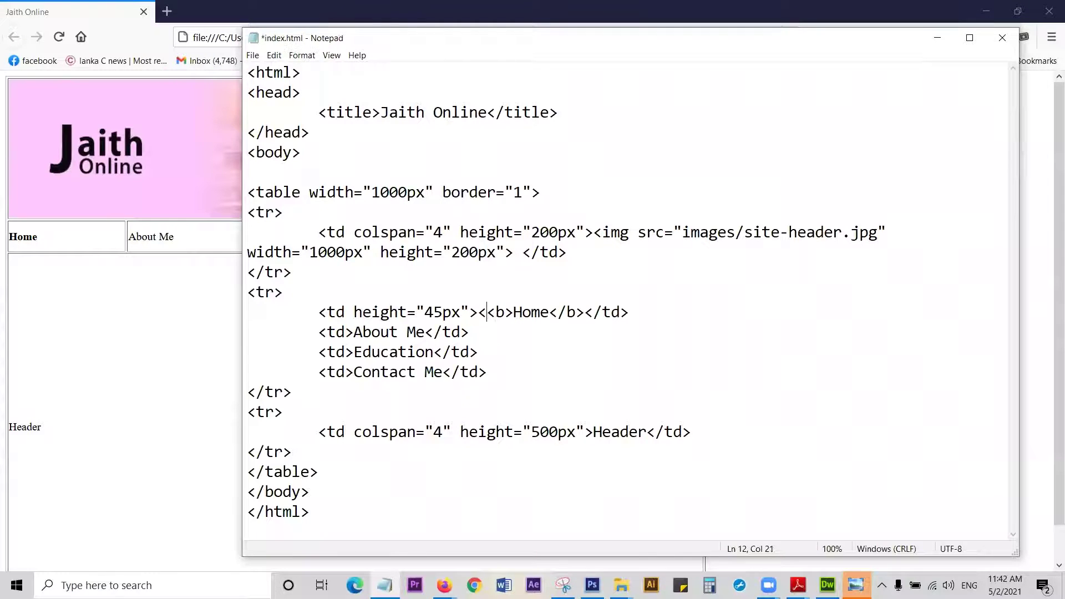
text(>)
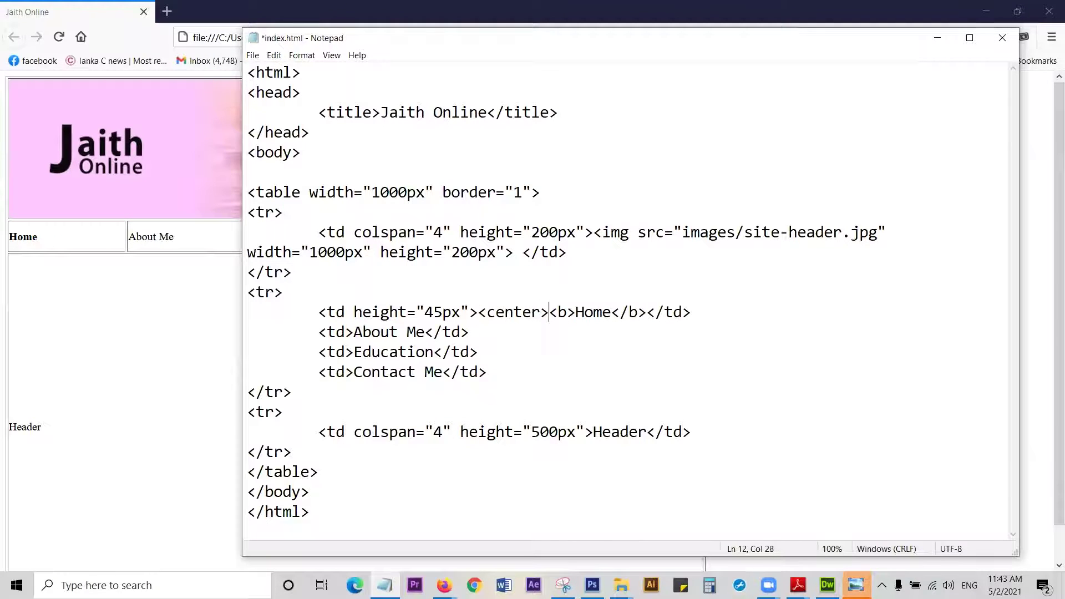
Step: Copy the <center> tag to after </b> in the Home cell, make it a closing </center> tag, and save index.html
drag(550, 309, 483, 320)
key(ctrl+c)
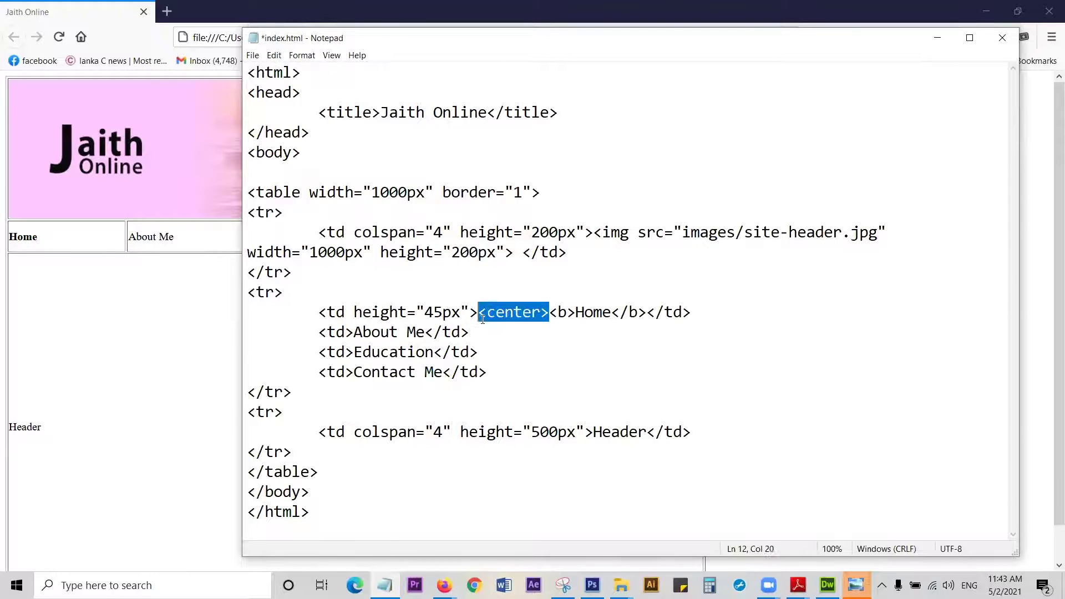
click(648, 312)
key(ctrl+v)
key(Left)
key(Left)
key(Left)
key(Left)
key(Left)
key(Left)
key(Left)
text(/)
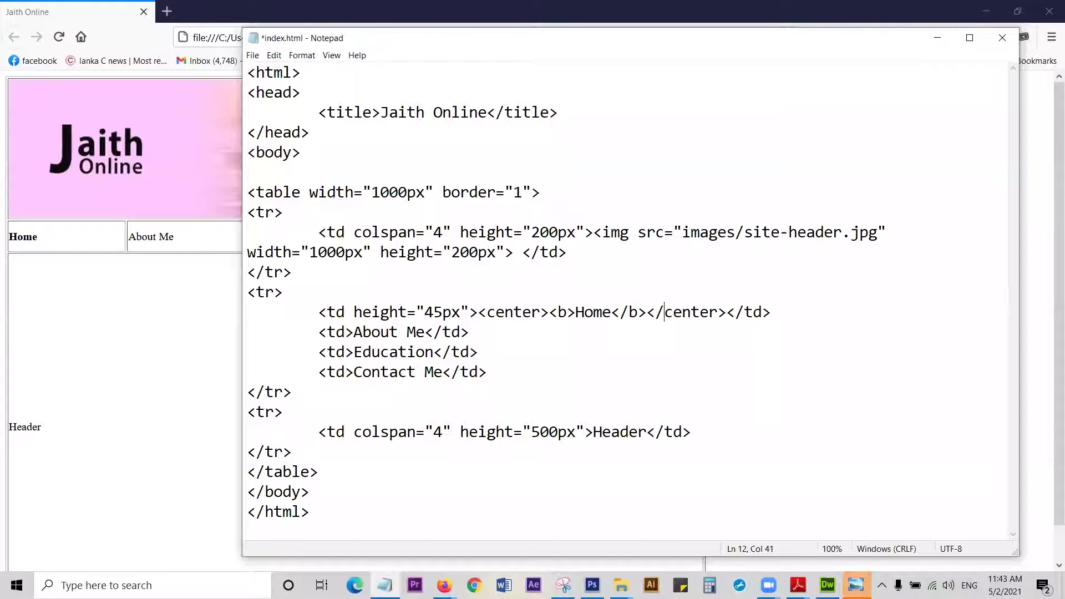
key(ctrl+s)
Step: Reload the Jaith Online page in Firefox and compare the Home cell's text alignment with its <center> tag in Notepad
click(137, 294)
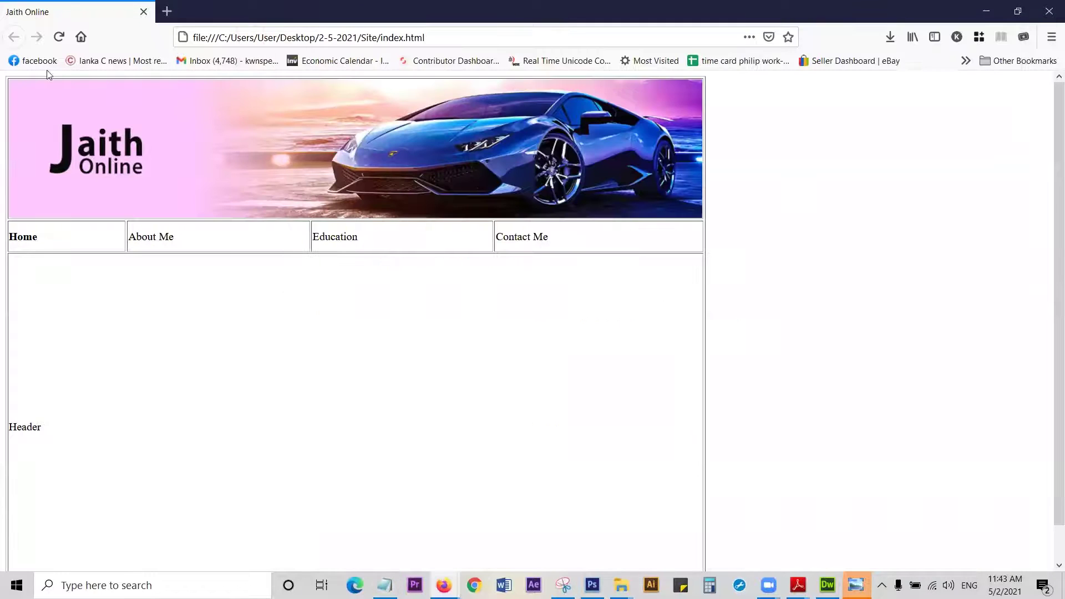
click(60, 37)
key(alt+Tab)
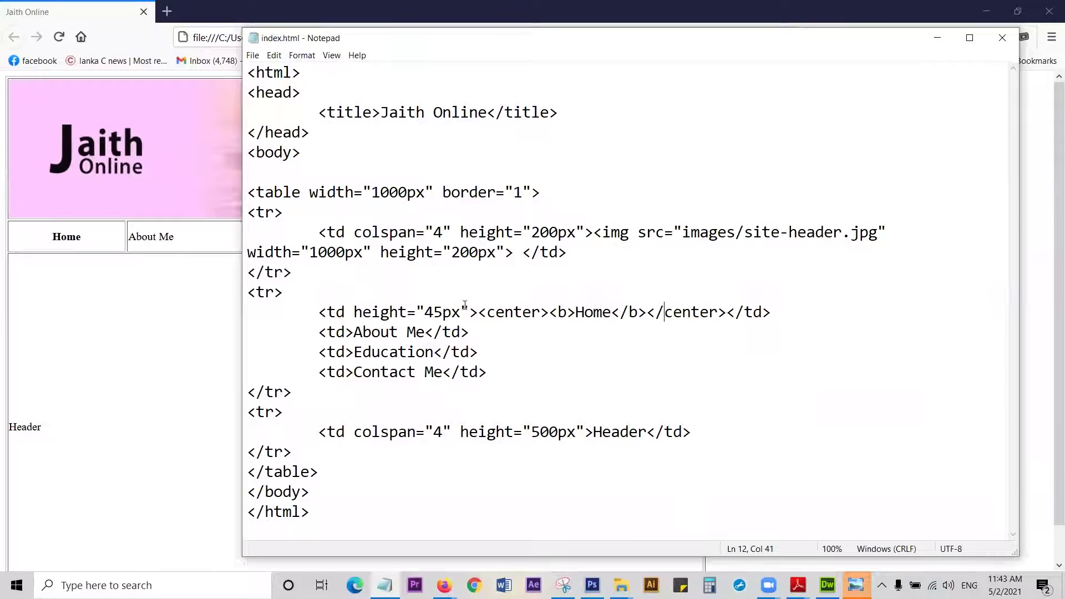
drag(479, 313, 546, 316)
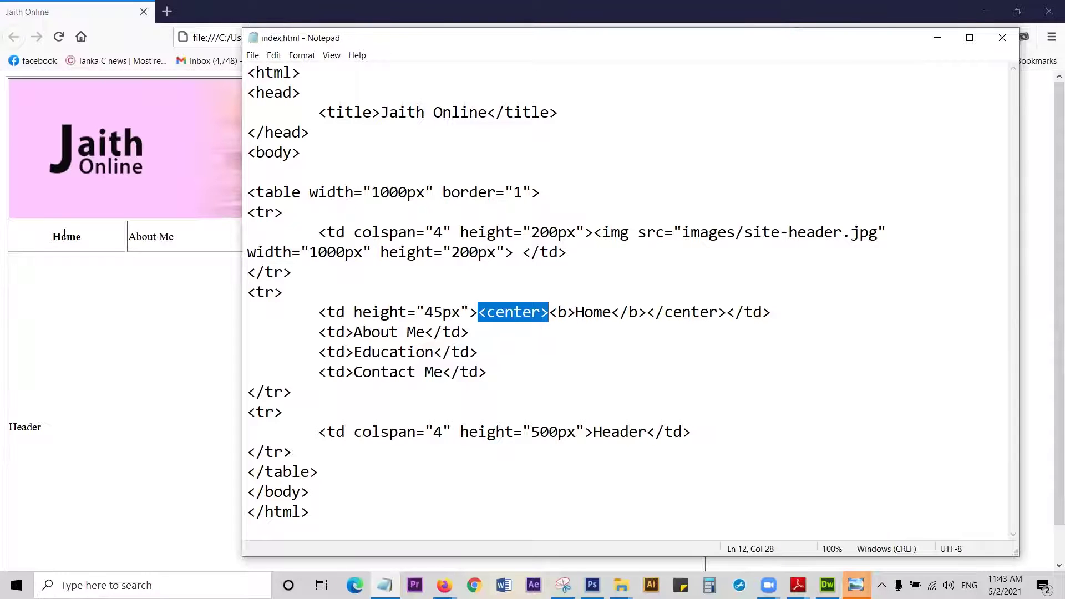
click(515, 314)
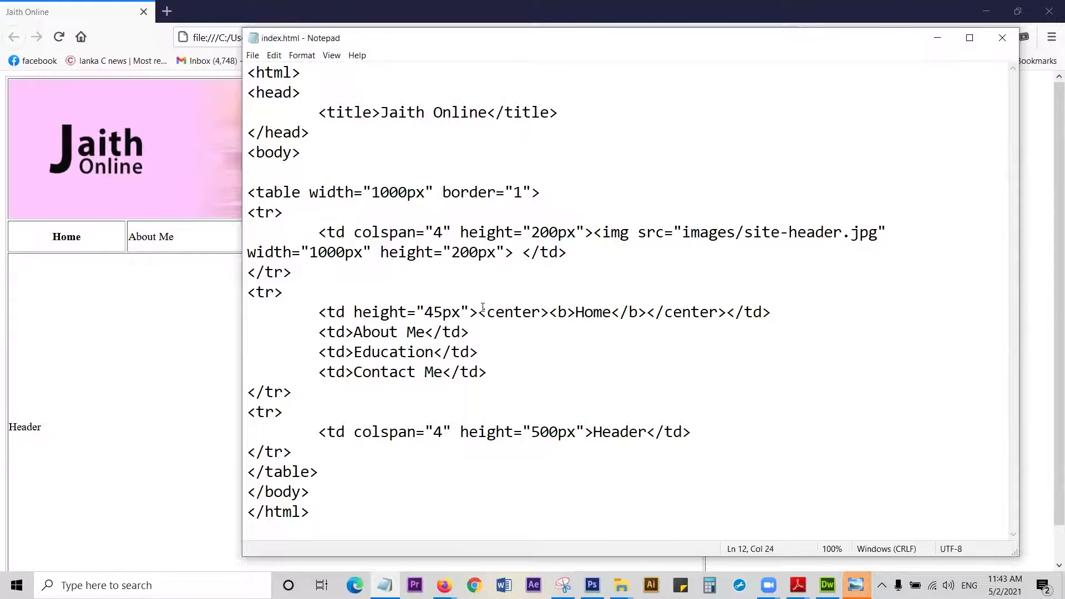
click(114, 205)
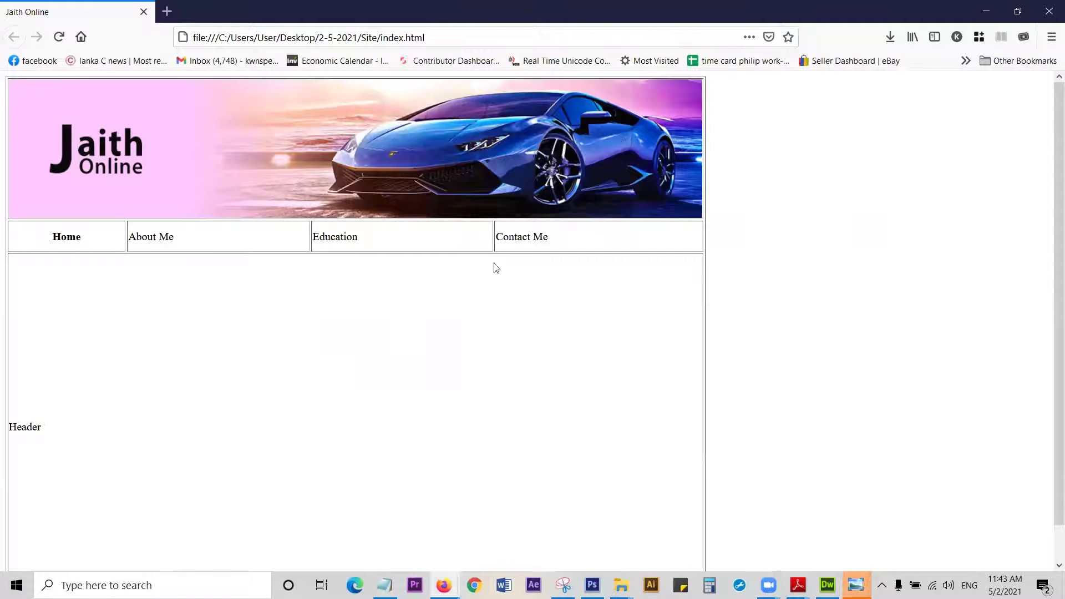
Step: Switch to Notepad, enclose the whole table in <center> and </center> tags, and save index.html
key(alt+Tab)
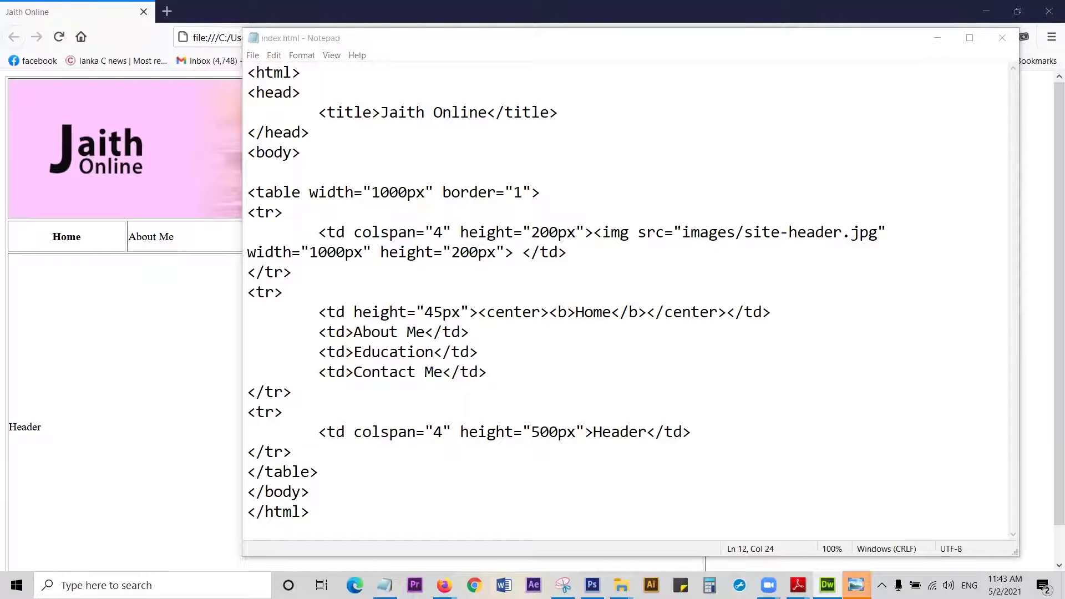
click(269, 164)
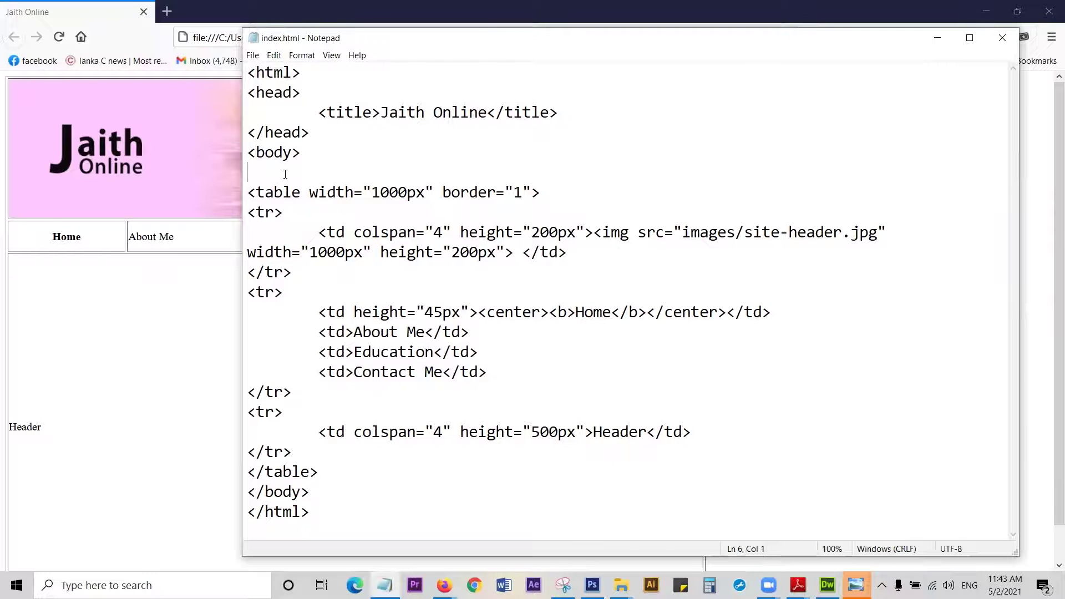
key(Return)
text(<center>)
scroll(377, 260, down, 1)
click(333, 473)
key(Return)
text(<)
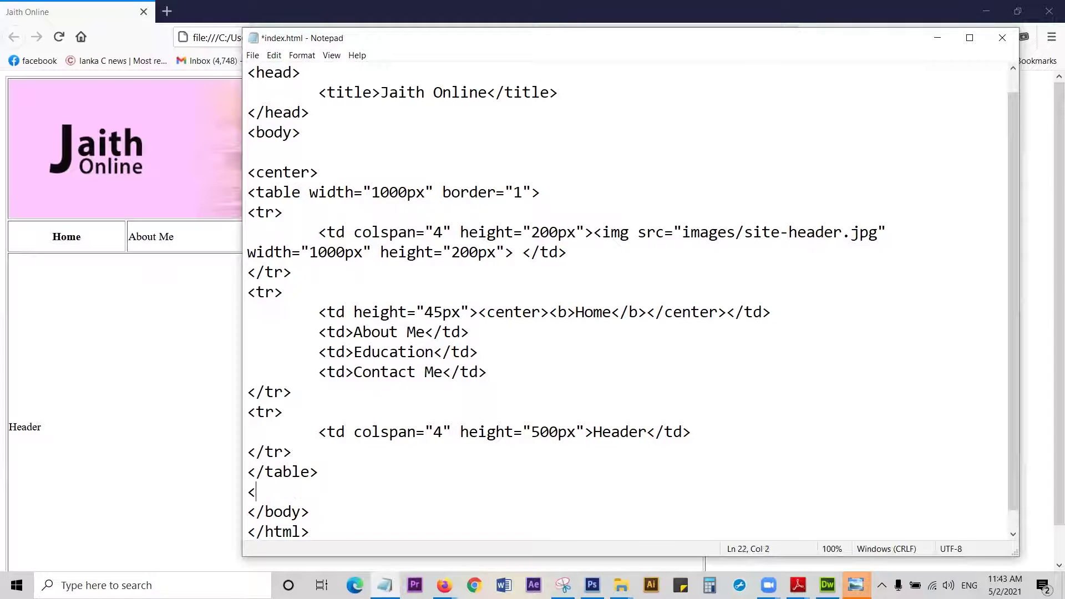
text(/center>)
key(ctrl+s)
Step: Reload the Jaith Online page in Firefox and check the whole table's position on the page
click(100, 345)
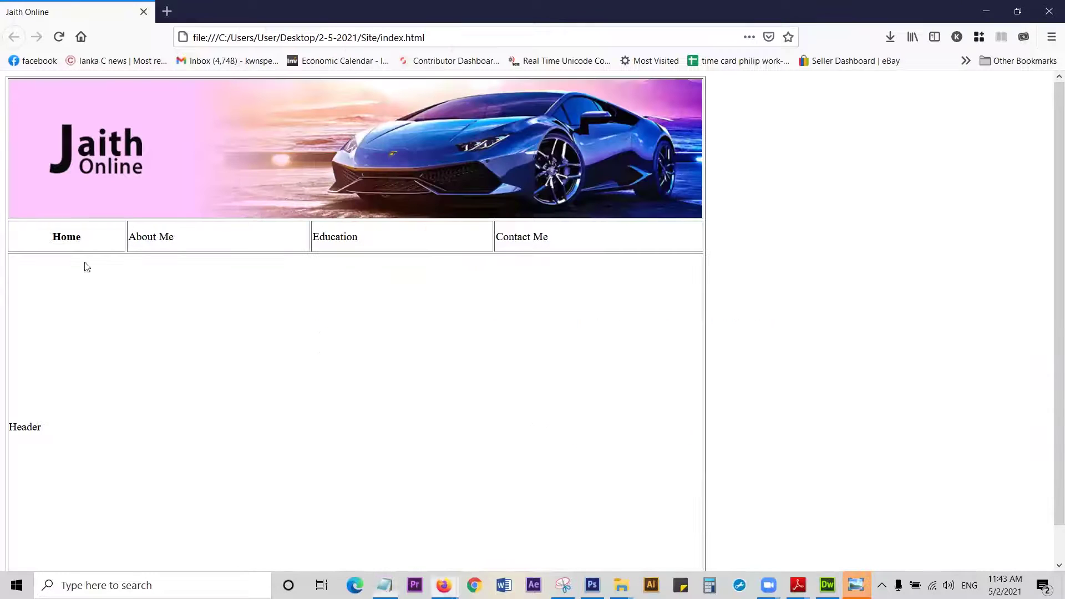
click(60, 39)
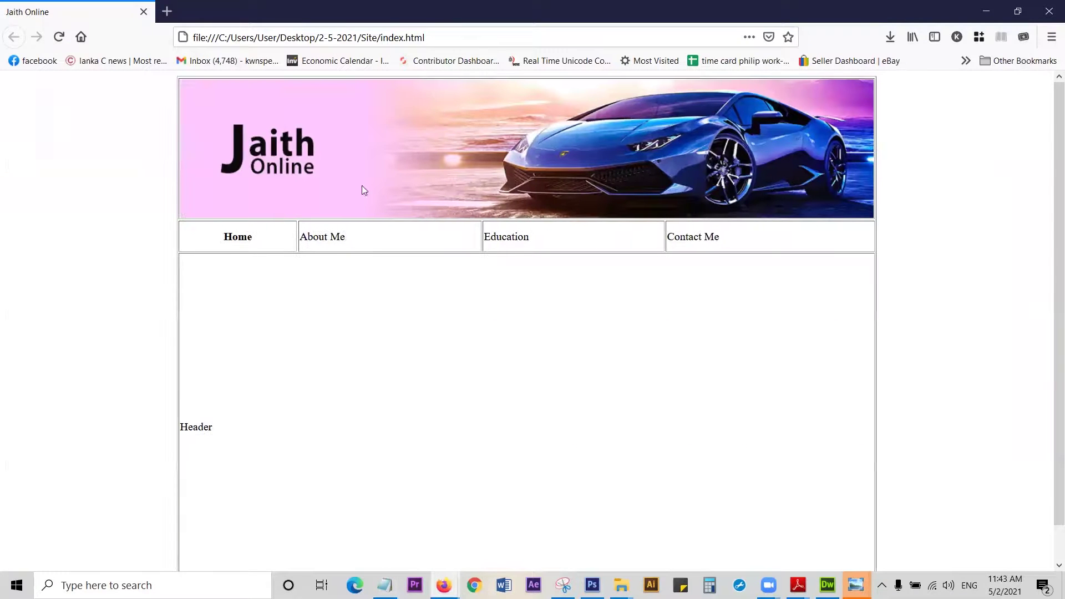
scroll(925, 440, down, 1)
scroll(947, 448, up, 1)
key(F5)
Step: Switch to Notepad and delete the <center> and </center> tags that enclose the table
key(alt+Tab)
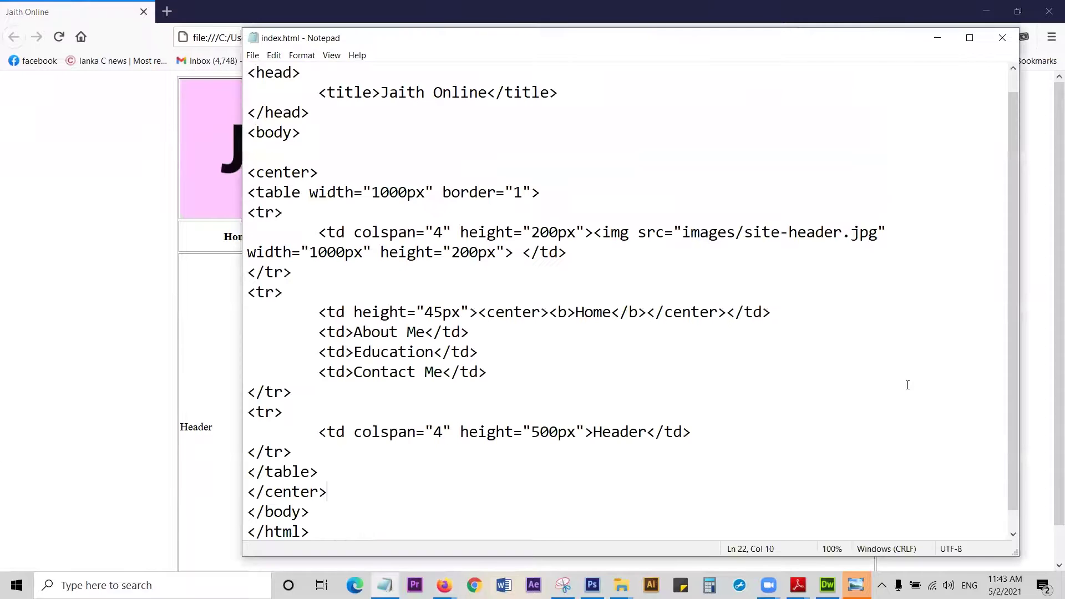
drag(321, 172, 248, 172)
key(Delete)
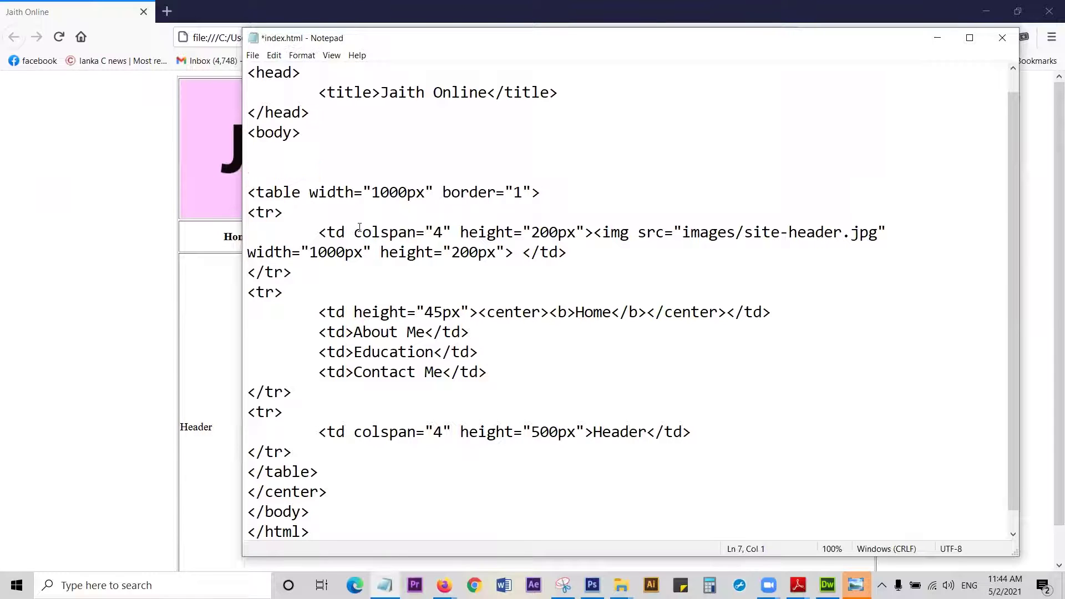
scroll(326, 363, down, 1)
key(shift+Home)
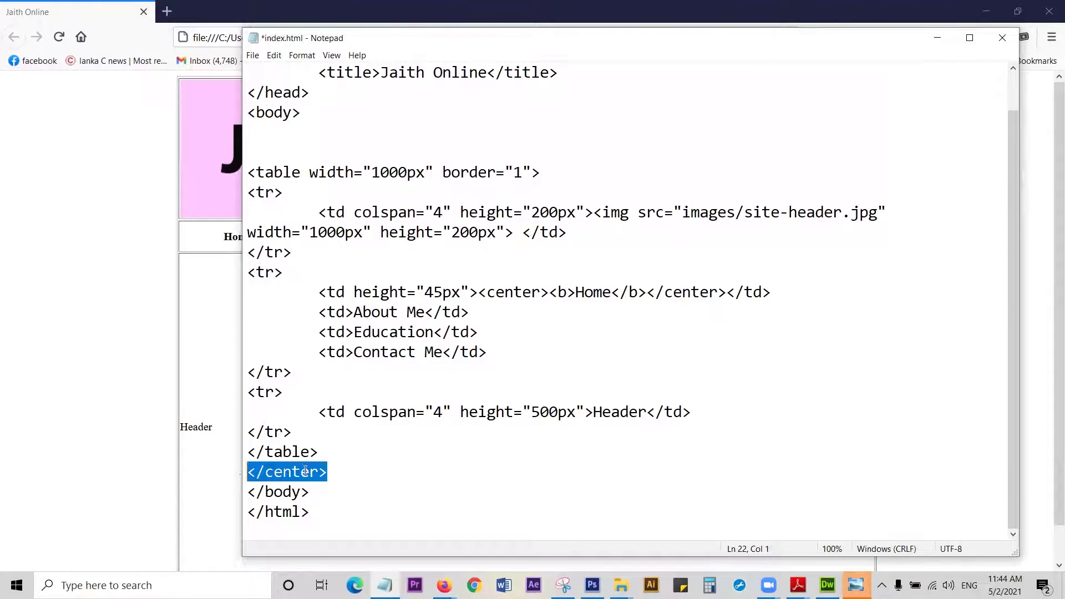
key(BackSpace)
scroll(466, 442, up, 1)
Step: Add align="center" to the opening table tag after the border attribute, save index.html, and reload the page in Firefox
click(532, 212)
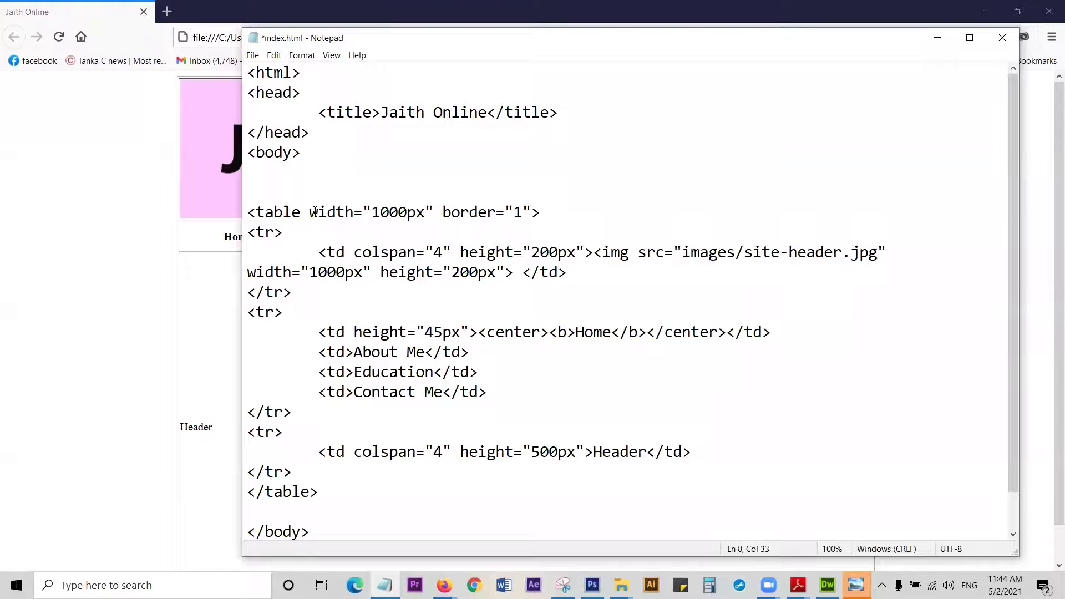
drag(309, 212, 522, 203)
click(531, 211)
text(aligh)
key(BackSpace)
text(n="center")
key(ctrl+s)
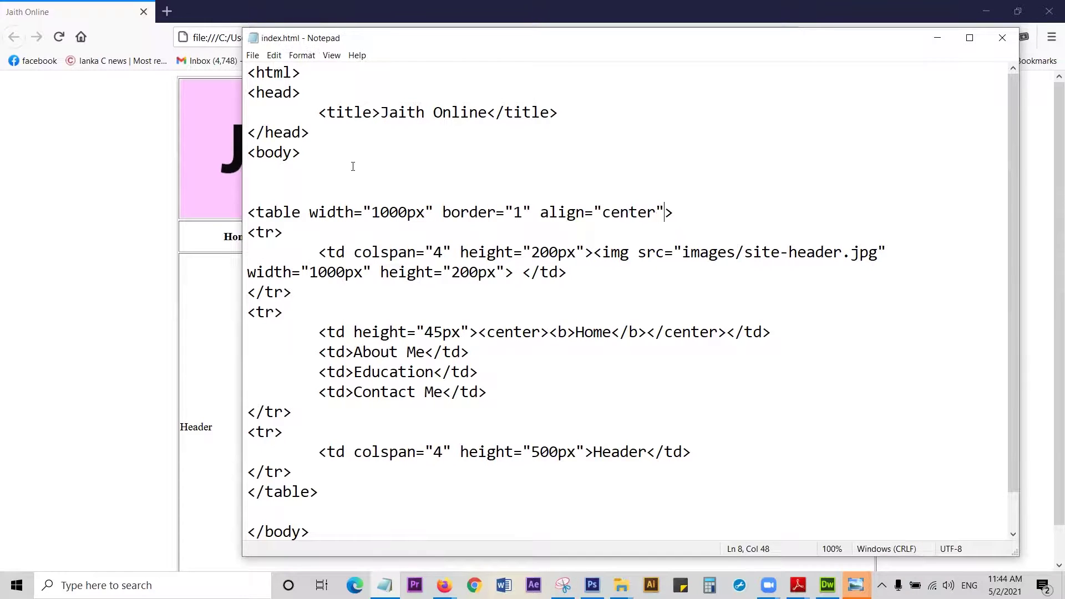
click(101, 127)
click(60, 39)
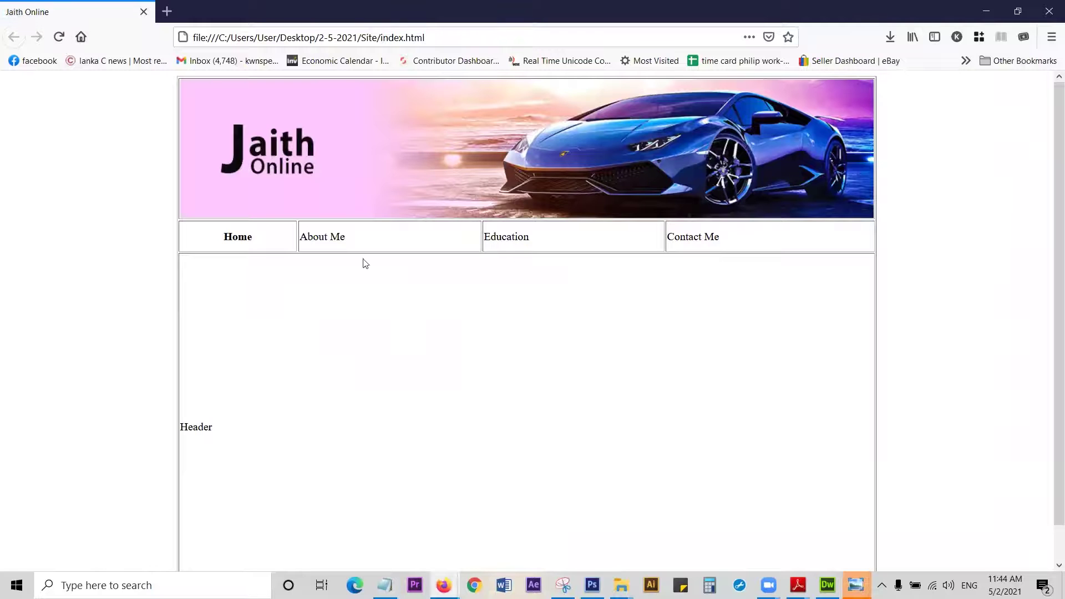
Step: Switch to Notepad, set the table's align attribute to "right", save, and reload the page in Firefox
key(alt+Tab)
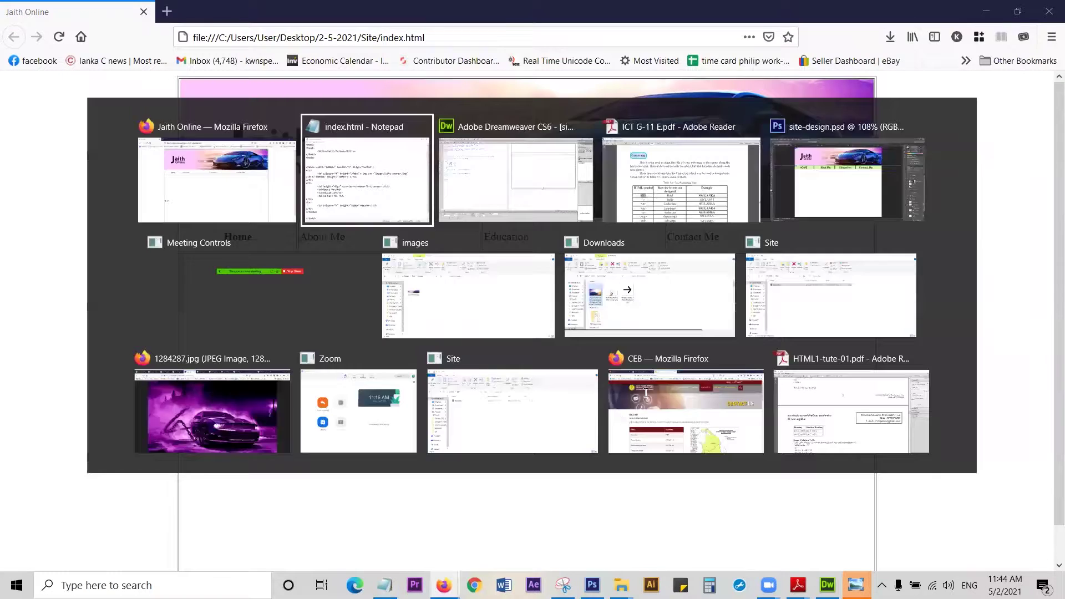
drag(603, 217, 653, 211)
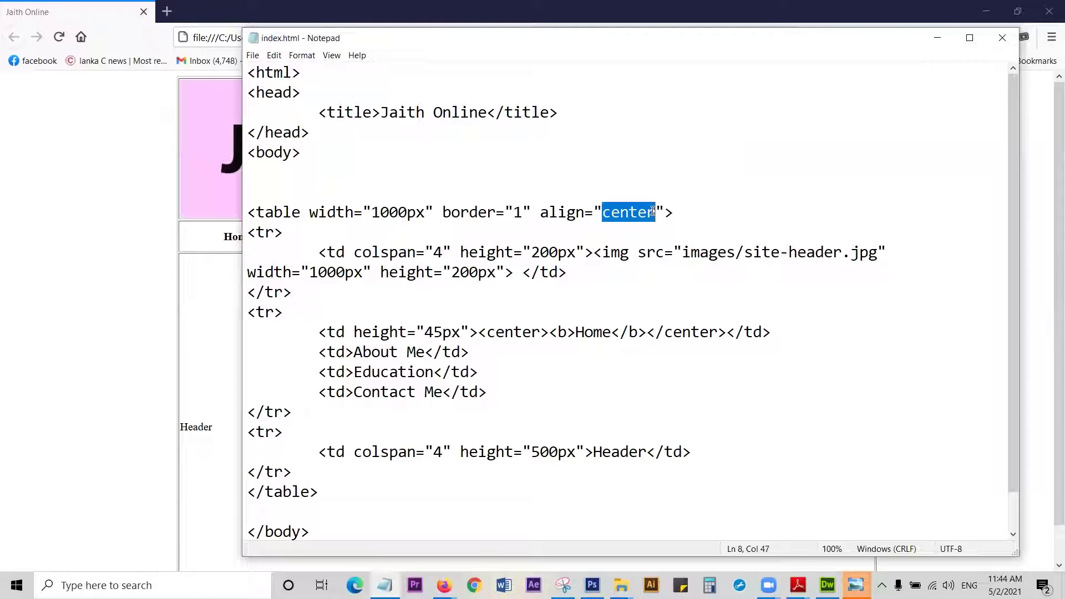
text(right)
key(ctrl+s)
click(81, 149)
click(59, 37)
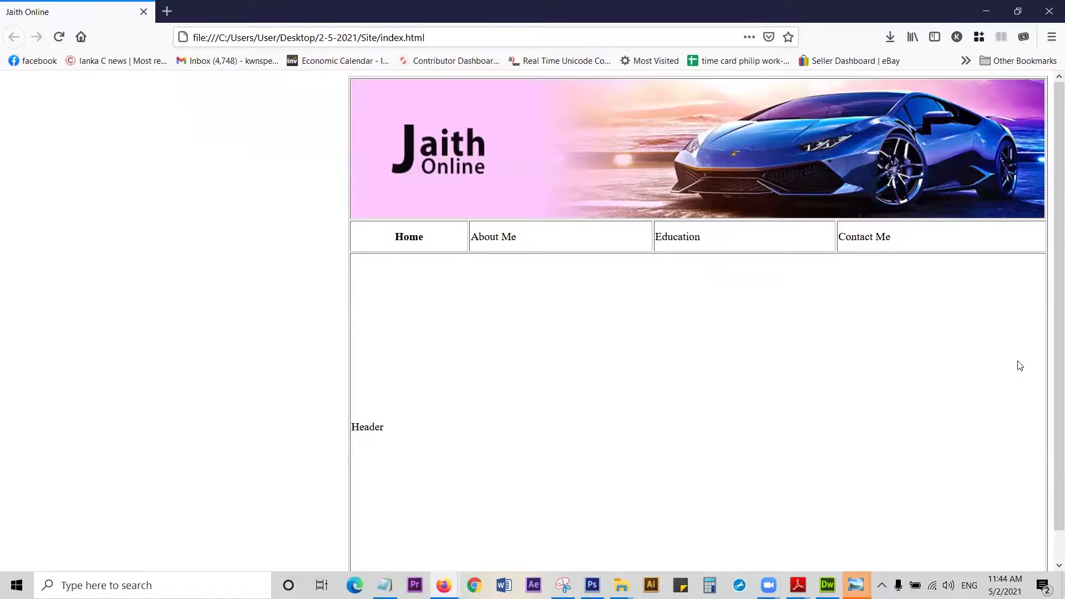
Step: Switch to Notepad, set the table's align attribute to "left", save, and reload the page in Firefox
key(alt+Tab)
drag(602, 213, 647, 209)
text(left)
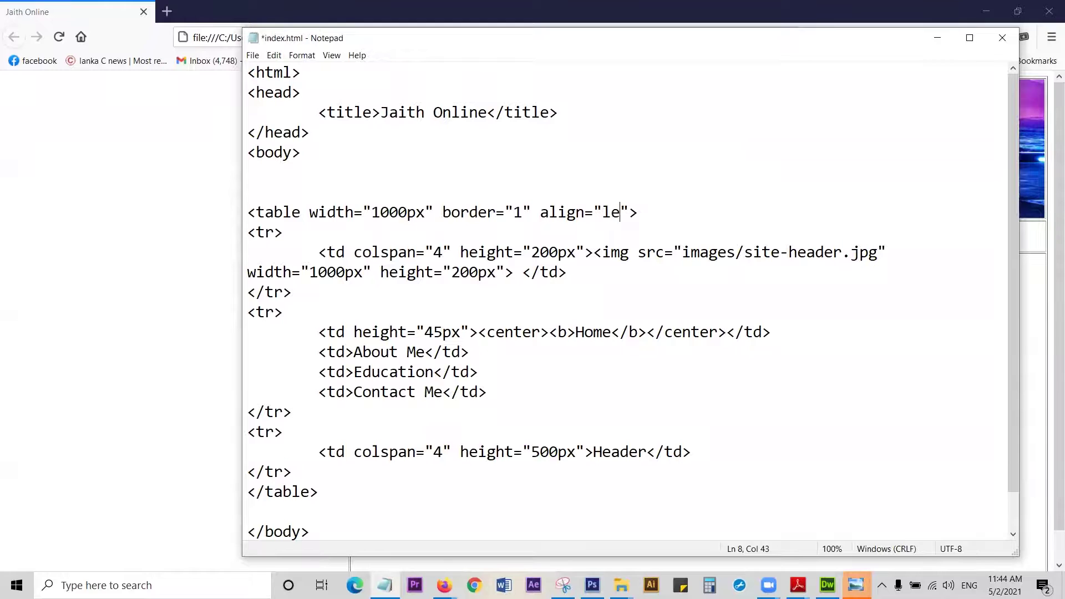
key(ctrl+s)
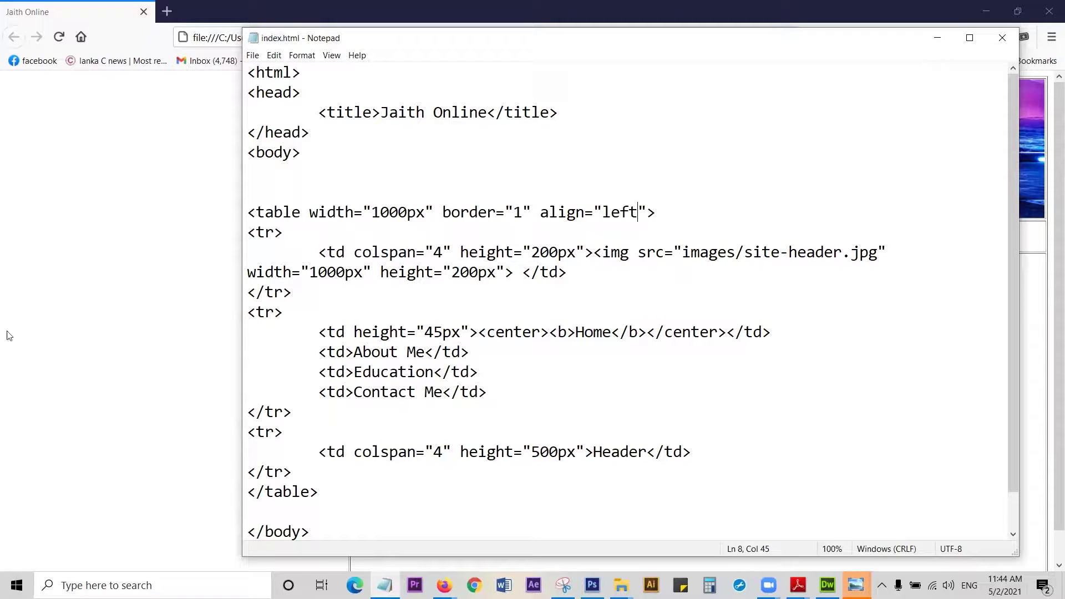
click(103, 240)
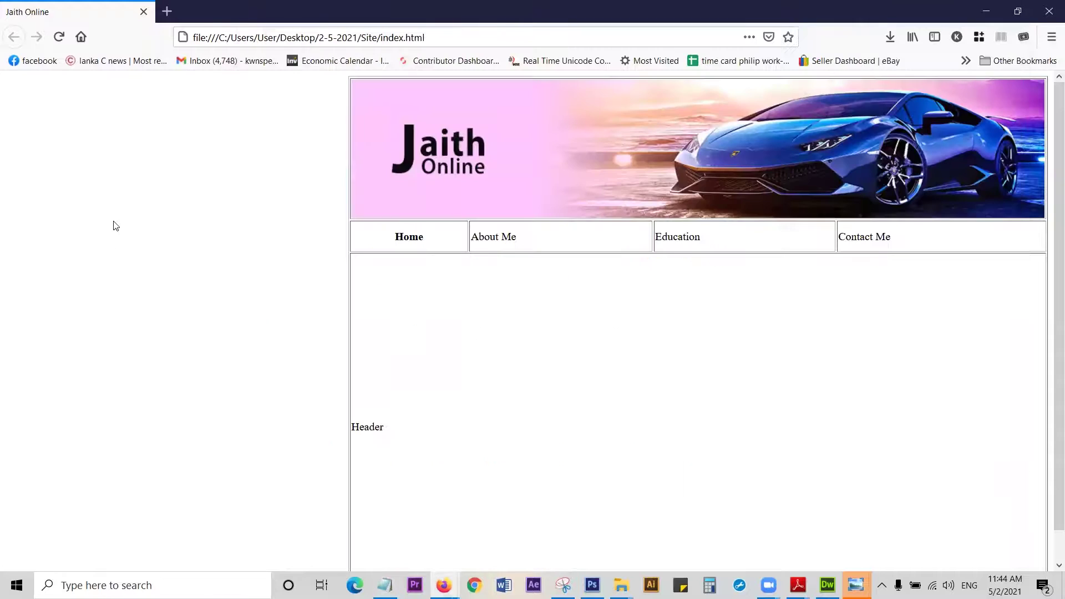
click(59, 37)
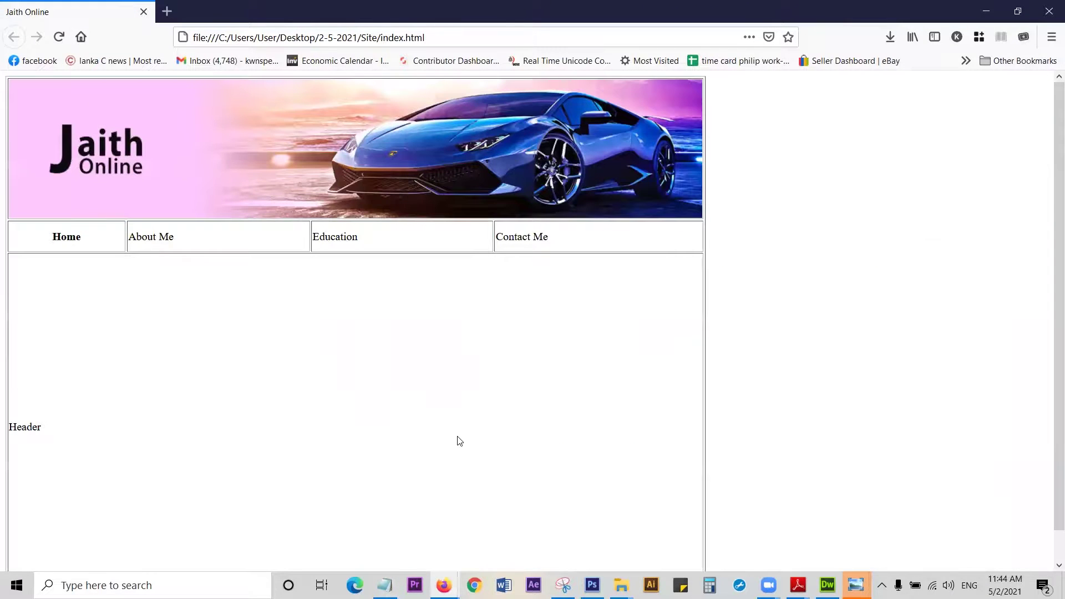
key(alt+Tab)
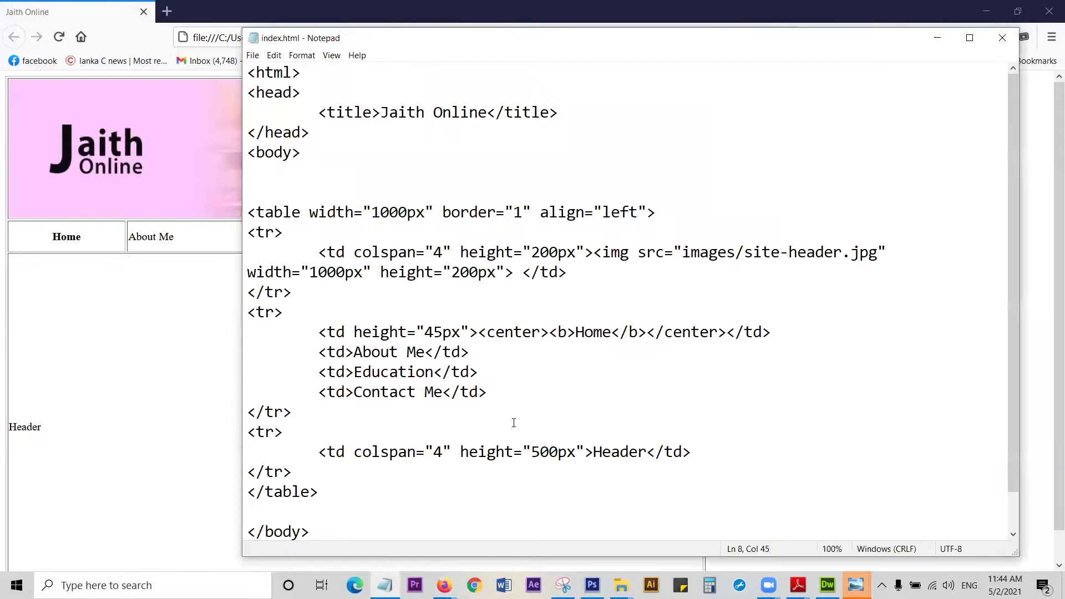
click(186, 327)
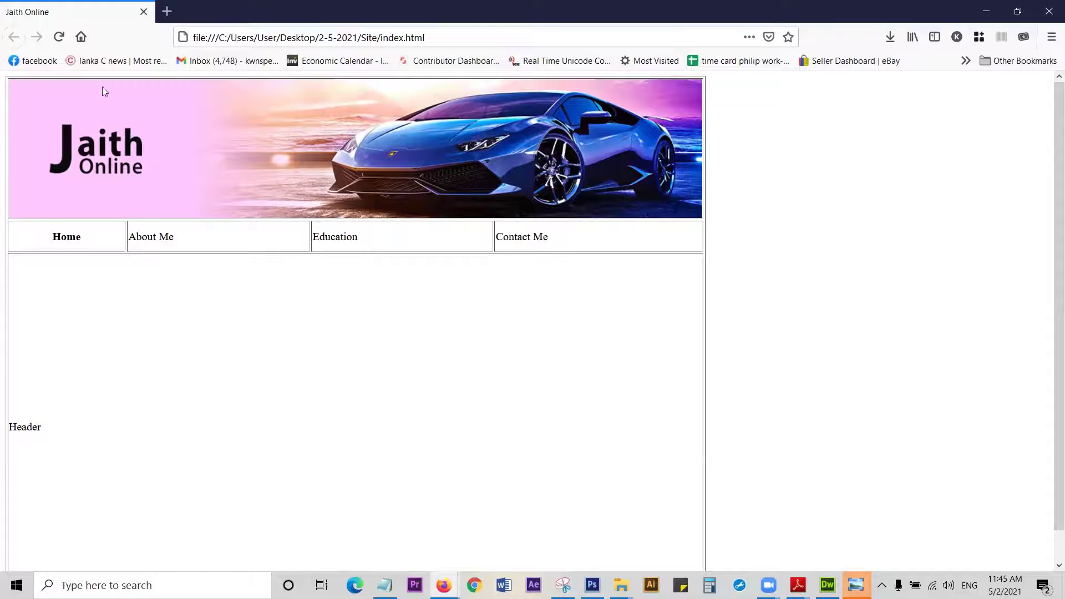
click(57, 37)
Step: Close all the open Windows Photo Viewer screenshot windows
click(856, 586)
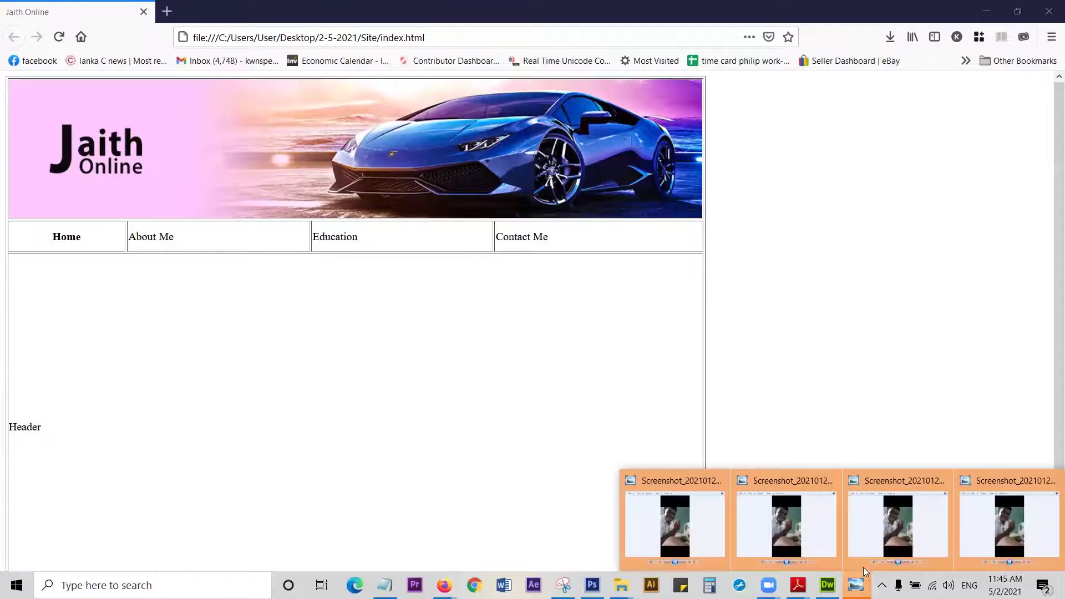
click(671, 527)
click(986, 174)
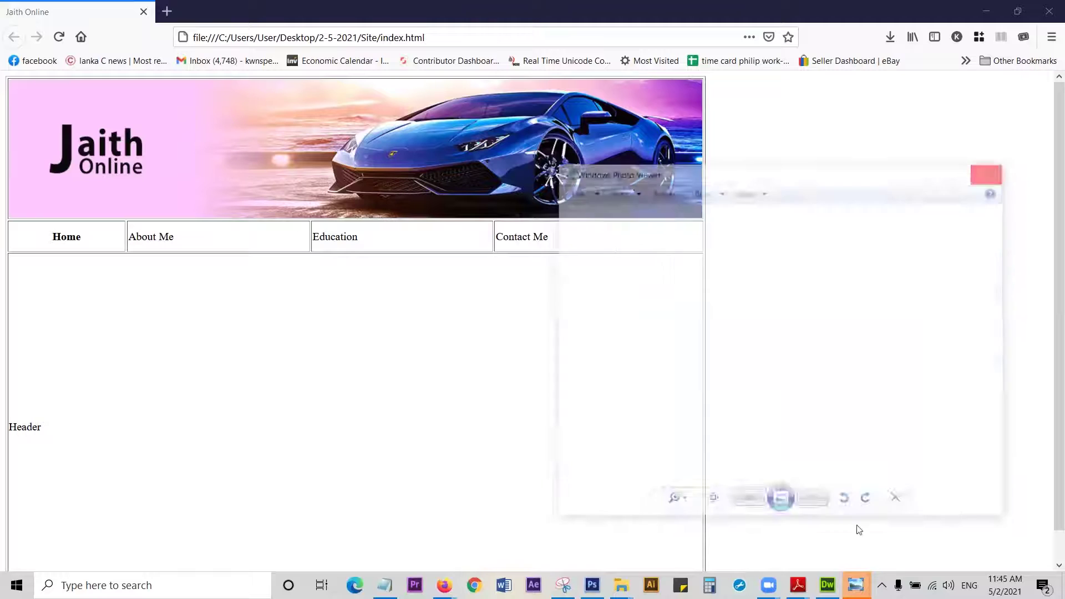
right_click(858, 567)
click(859, 554)
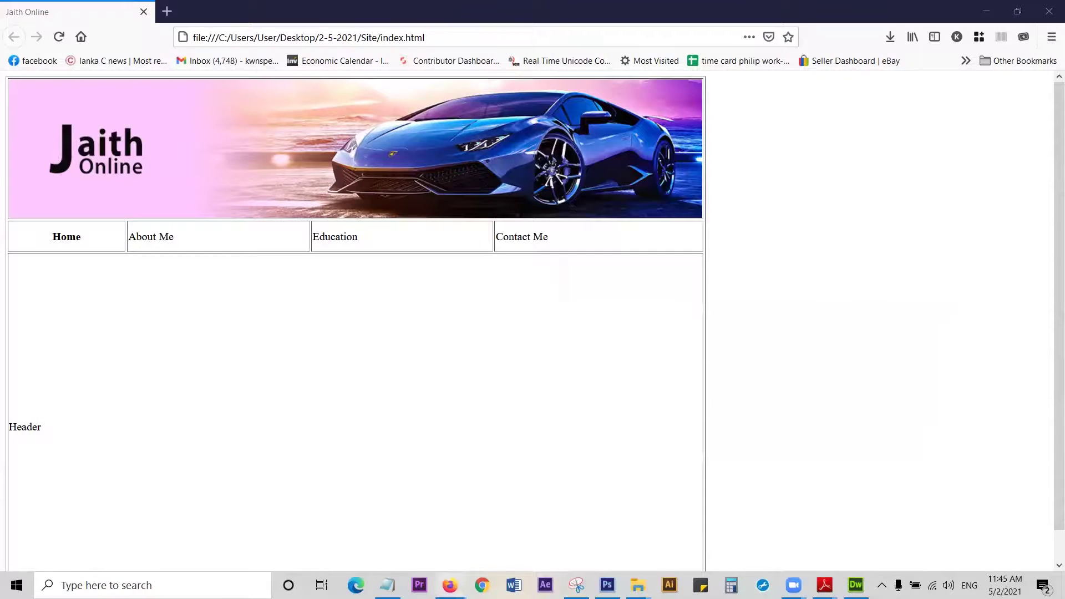
Step: Switch to Notepad, set the table's align attribute to "center", and save index.html
click(387, 585)
drag(602, 211, 637, 213)
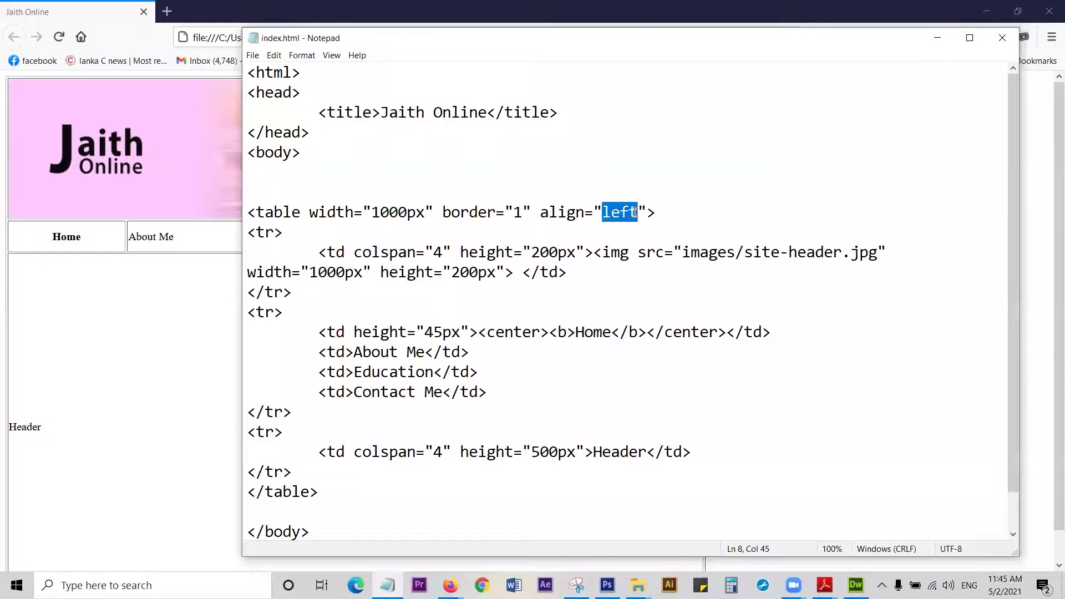
text(center)
key(ctrl+s)
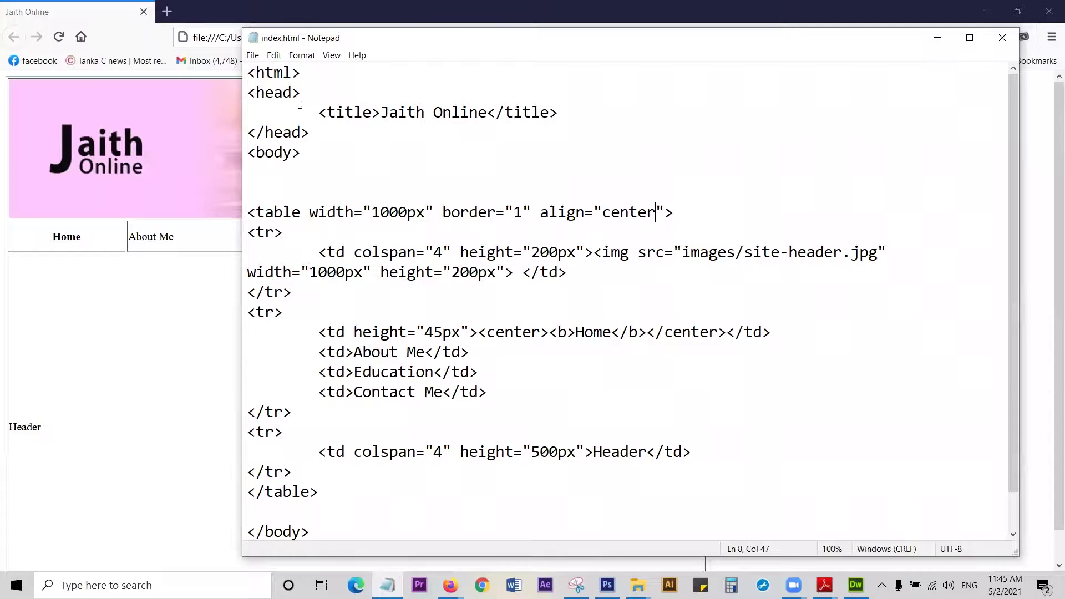
Step: Switch to Firefox, reload the page, and examine the table alignment and the Home menu text
key(alt+Tab)
click(59, 37)
scroll(561, 336, down, 1)
scroll(561, 336, up, 1)
key(alt+Tab)
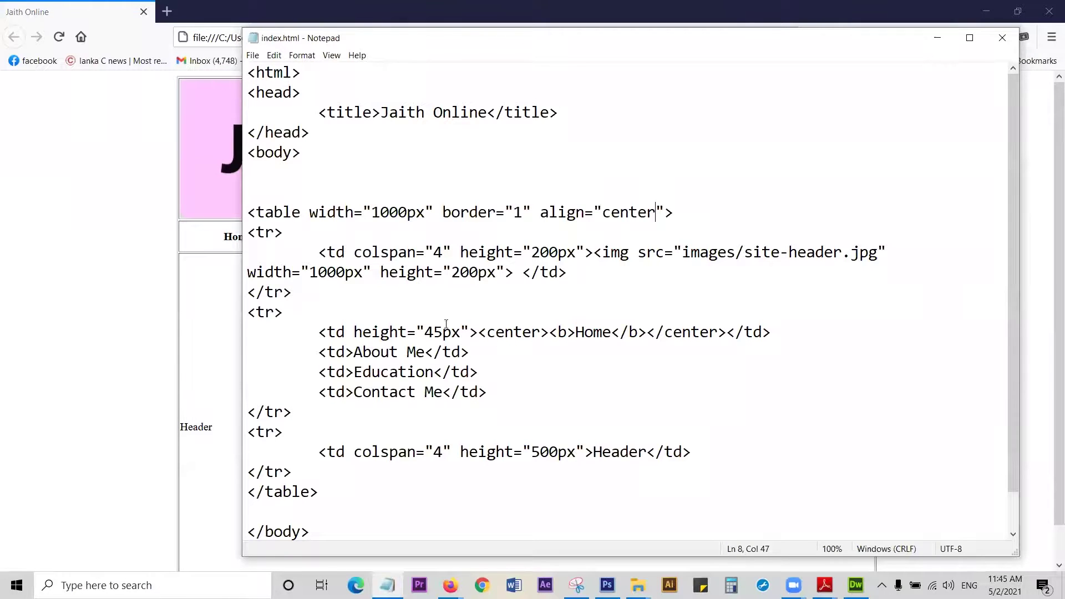
click(218, 273)
drag(224, 236, 254, 240)
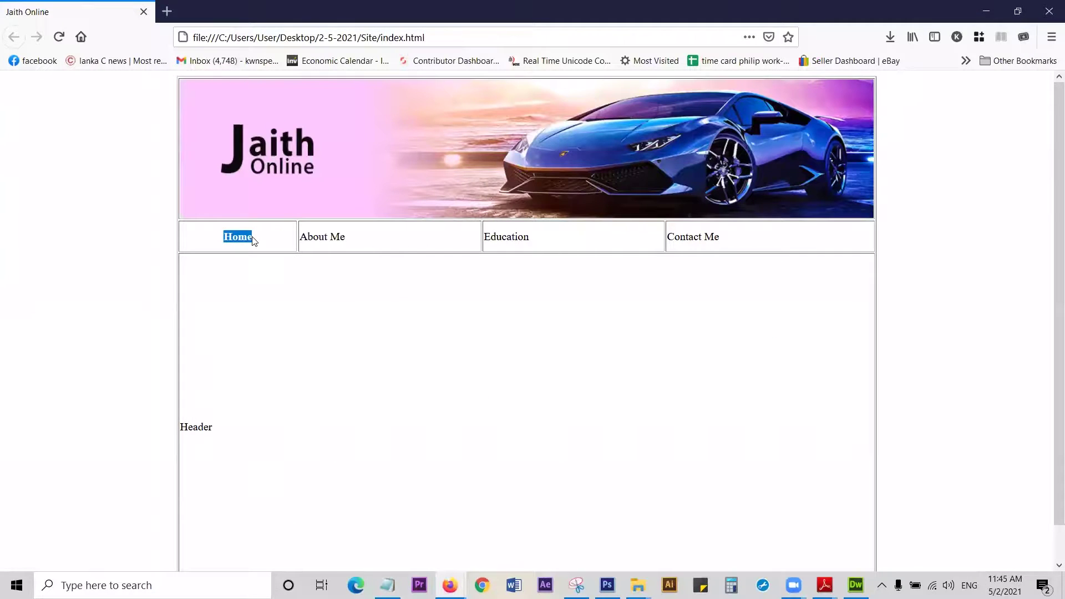
key(alt+Tab)
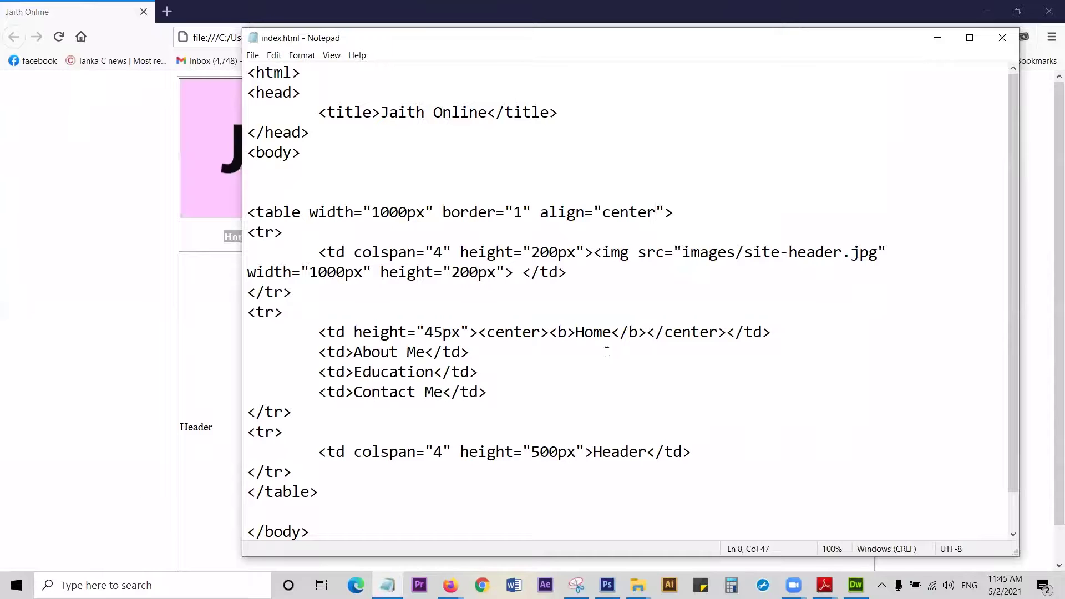
Step: Switch to ICT G-11 E.pdf in Adobe Reader and examine the font tag example, highlighting its size attribute
click(825, 586)
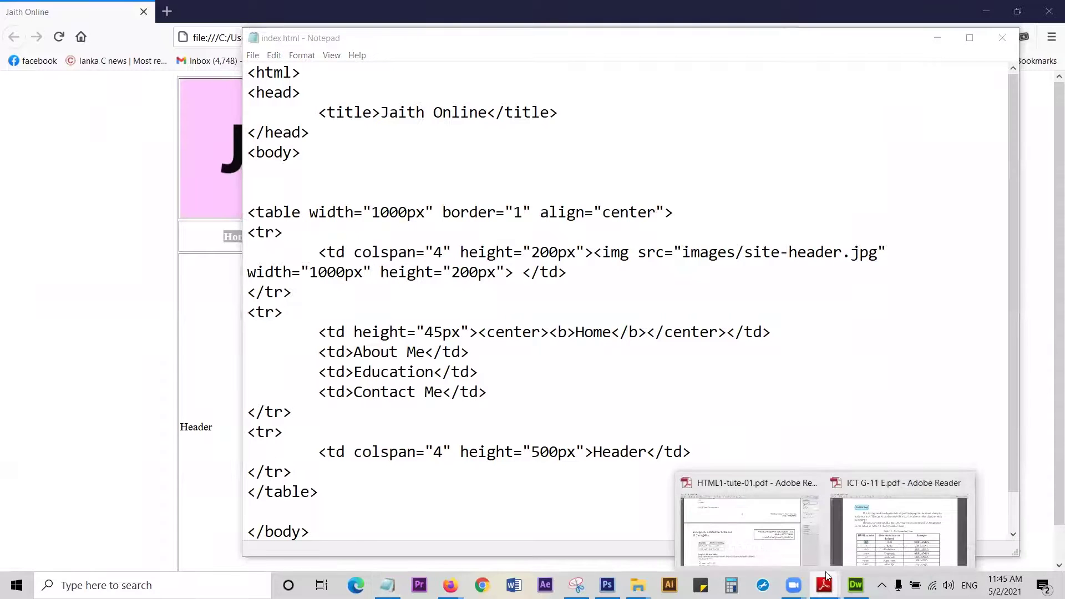
click(886, 529)
scroll(465, 294, up, 5)
scroll(465, 295, up, 12)
scroll(382, 247, down, 3)
scroll(382, 246, up, 3)
drag(309, 200, 723, 201)
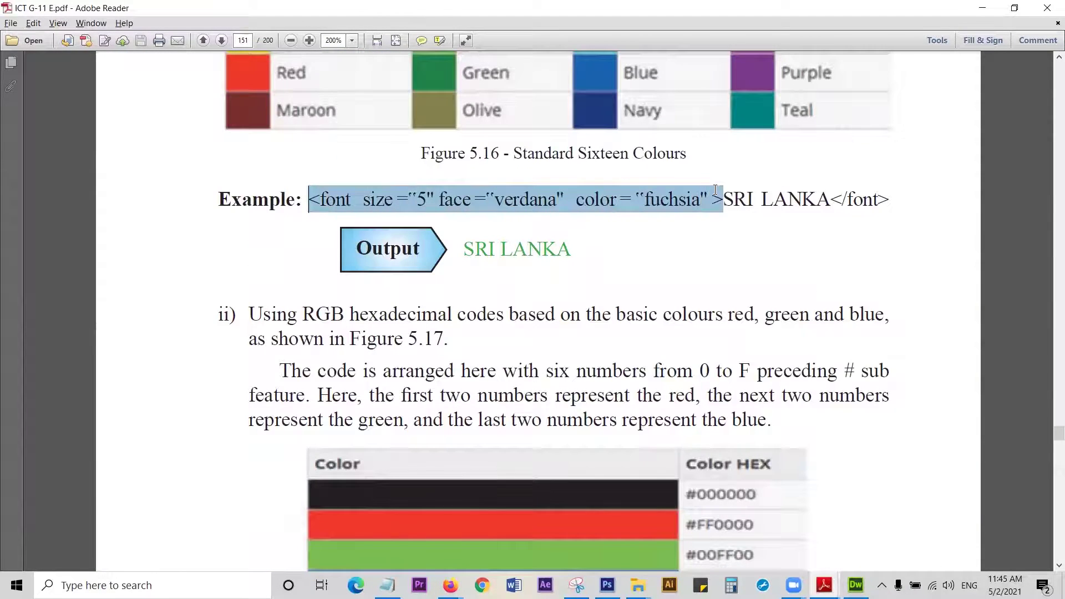
click(348, 197)
drag(309, 200, 427, 193)
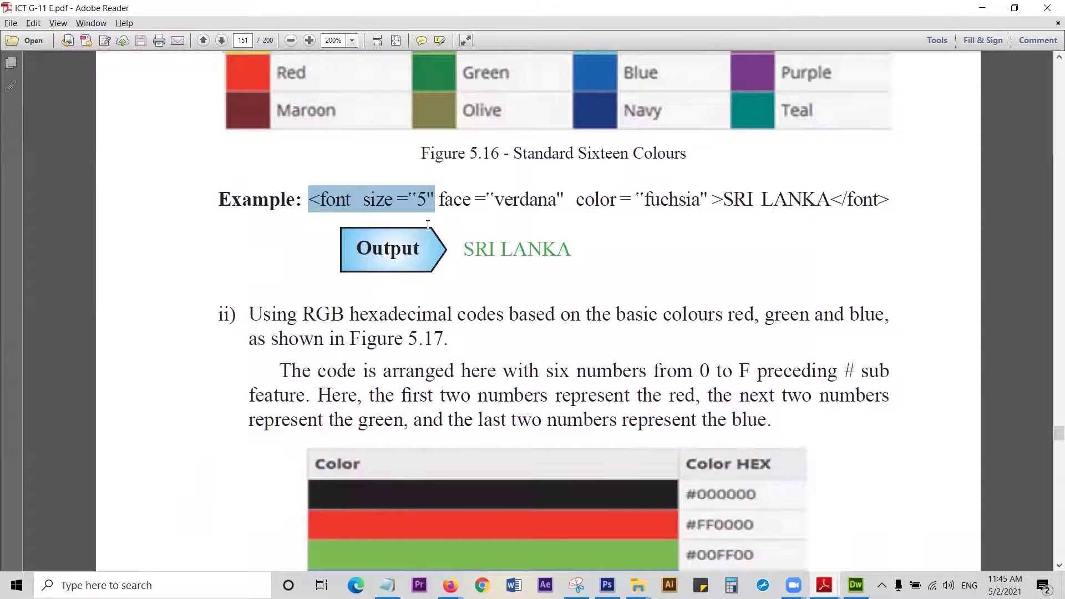
Step: Switch to Notepad and wrap the Home menu text in <font> and </font> tags, leaving a space for attributes in the opening tag
key(alt+Tab)
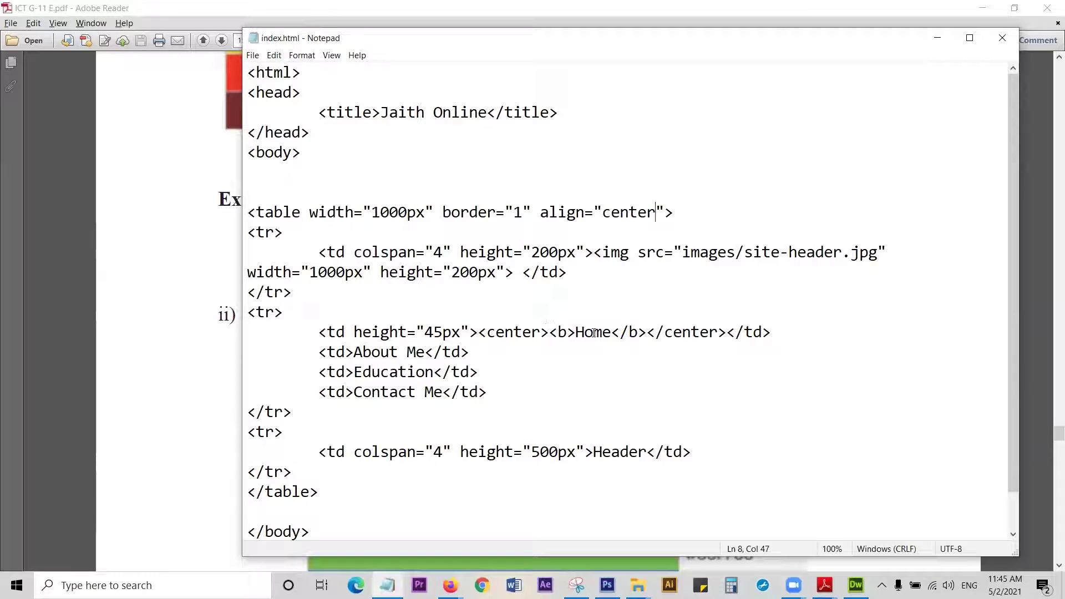
click(575, 332)
text(<font>)
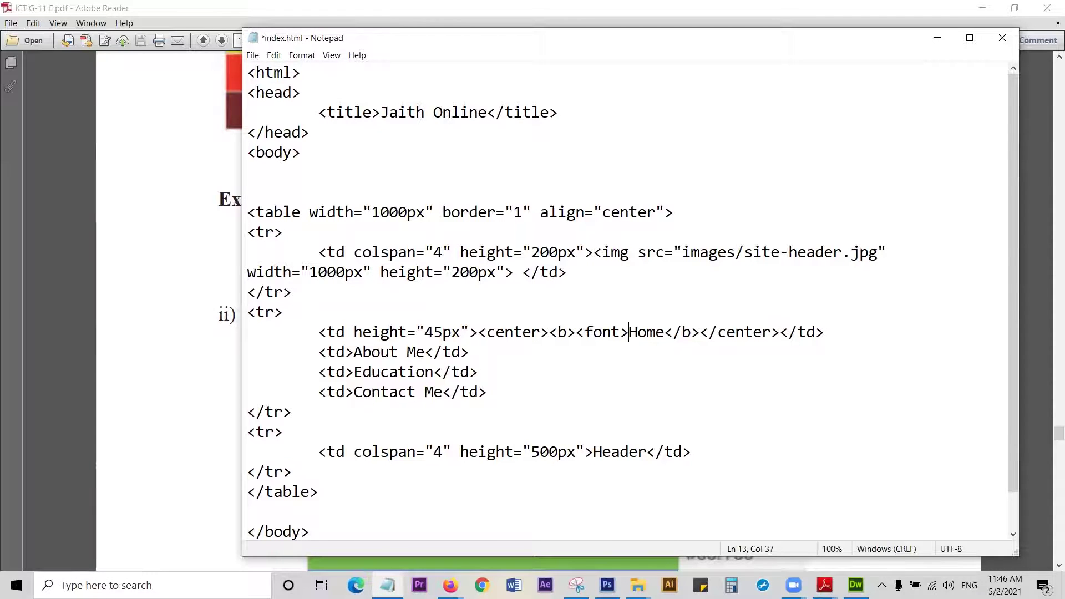
click(664, 332)
text(</font>)
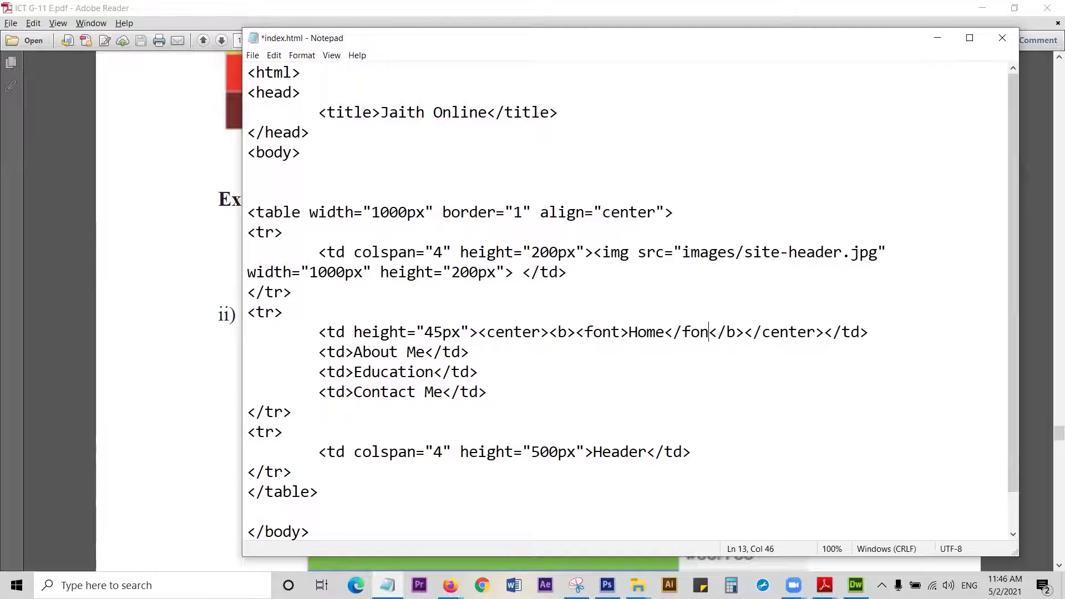
click(621, 335)
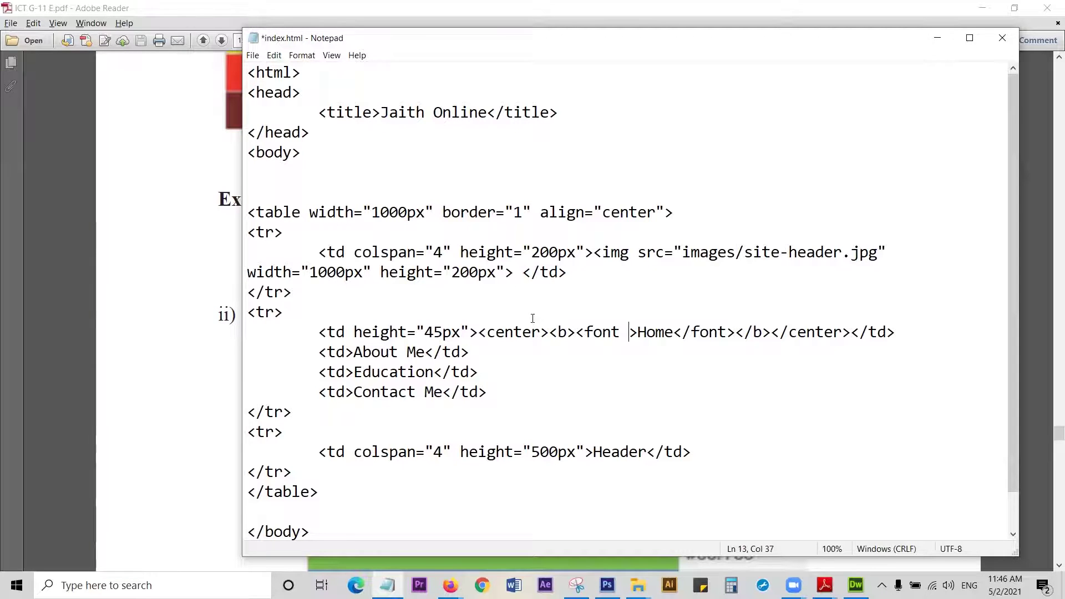
Step: Move the code from <b> onward in the Home cell to a new line indented by four tabs
click(550, 332)
key(Return)
key(Tab)
key(Tab)
key(Tab)
key(Tab)
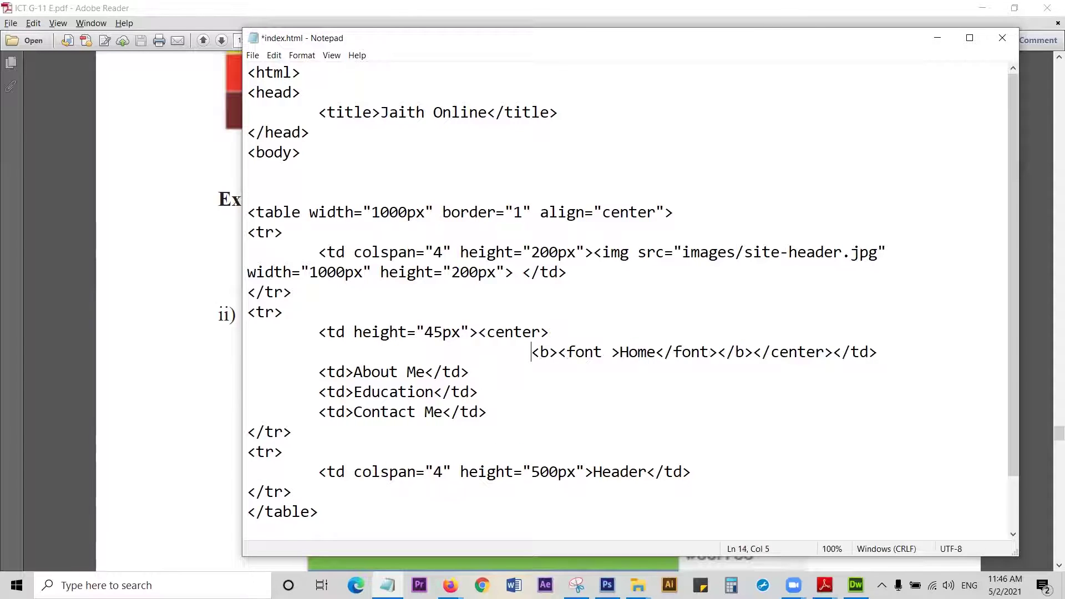
Step: Move </center></td> after the bold Home text to a new line indented by three tabs
key(Right)
key(Right)
key(Right)
key(Right)
key(Right)
key(Right)
key(Right)
key(Right)
key(Right)
key(Left)
key(Left)
key(Left)
key(Left)
key(Left)
key(Left)
key(Right)
key(Right)
key(Right)
key(Right)
key(Right)
key(Right)
key(Right)
key(Right)
key(Right)
key(Right)
key(Right)
key(Right)
key(Right)
key(Right)
key(Right)
key(Right)
key(Right)
key(Right)
key(Right)
key(Right)
key(Right)
key(Right)
key(Return)
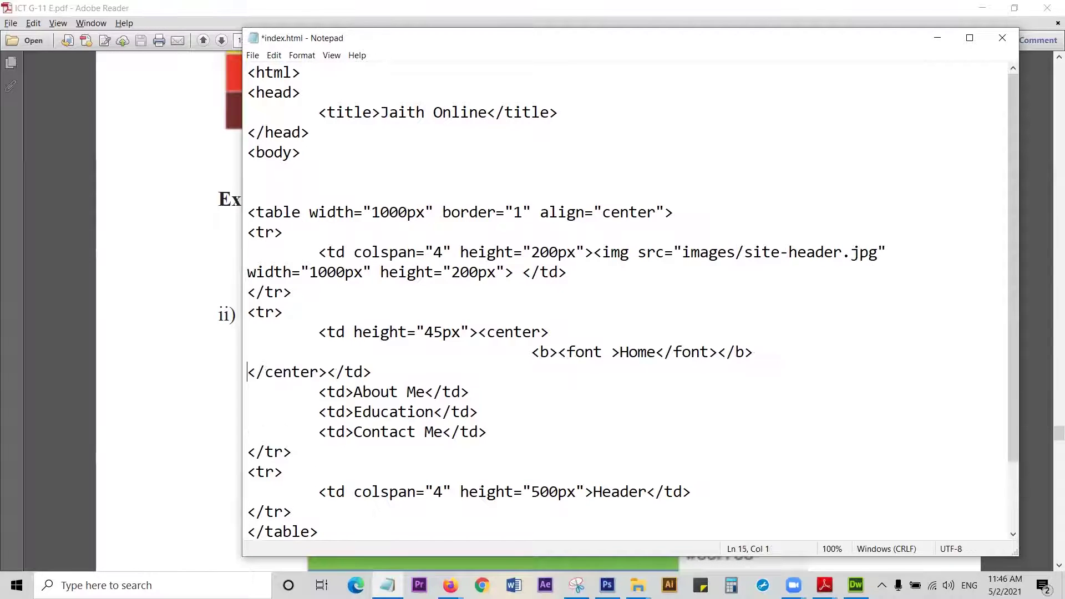
key(Tab)
key(Tab)
key(Tab)
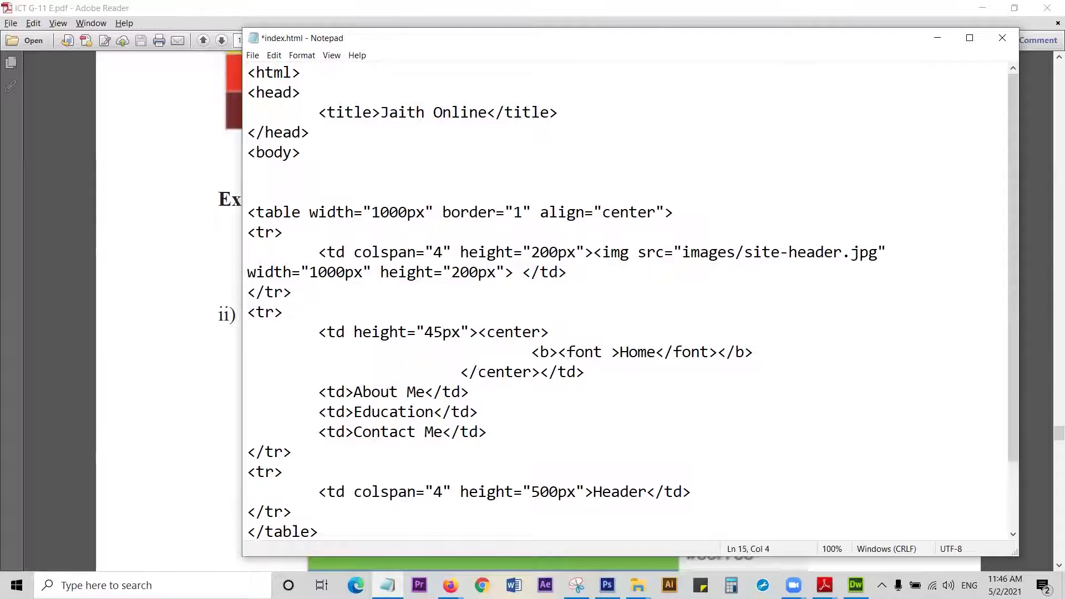
Step: Move the Home cell's closing </td> tag to its own line indented by one tab
key(Right)
key(Right)
key(Right)
key(Right)
key(Right)
key(Right)
key(Right)
key(Right)
key(Return)
key(Tab)
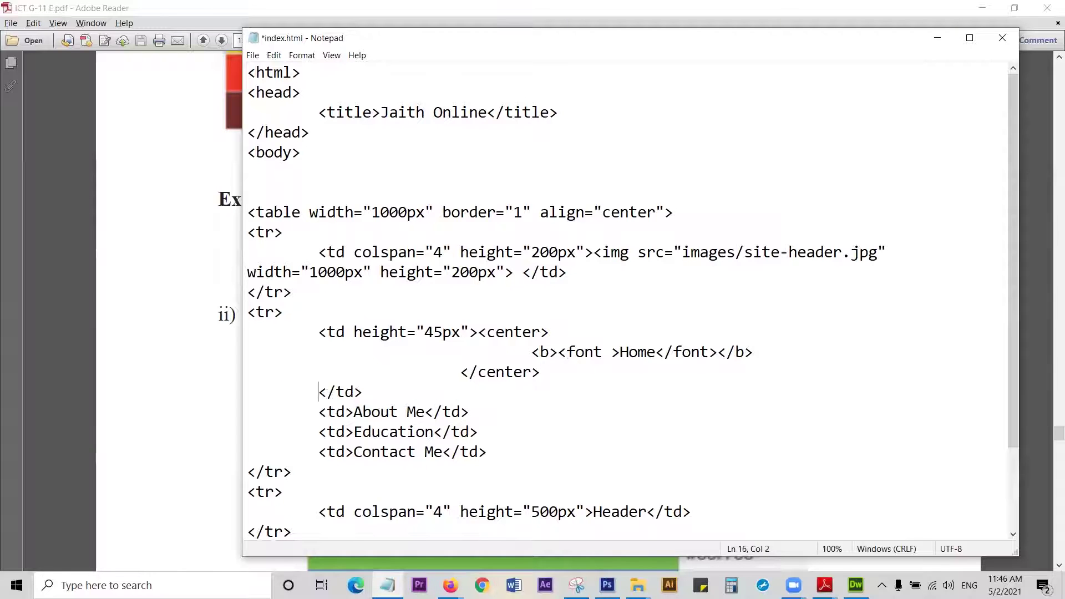
Step: Examine the Home cell's nested code by highlighting the center block and the tags inside it
drag(478, 333, 770, 345)
click(574, 374)
click(777, 367)
drag(557, 352, 541, 373)
click(638, 351)
Step: Begin a size attribute with an opening quote in the Home text's font tag
click(600, 351)
key(Right)
text(size=)
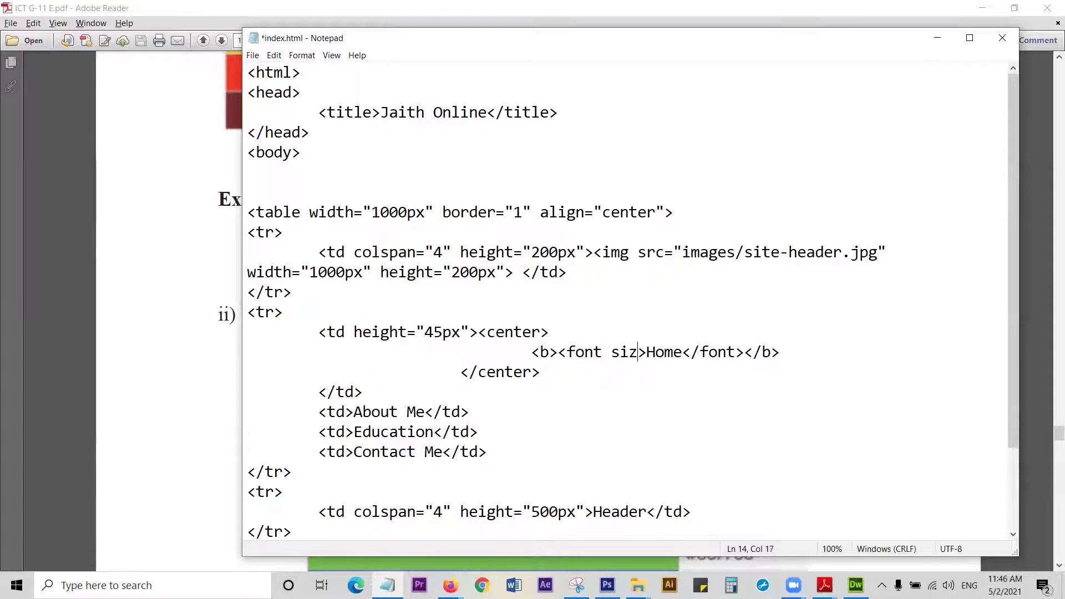
text(")
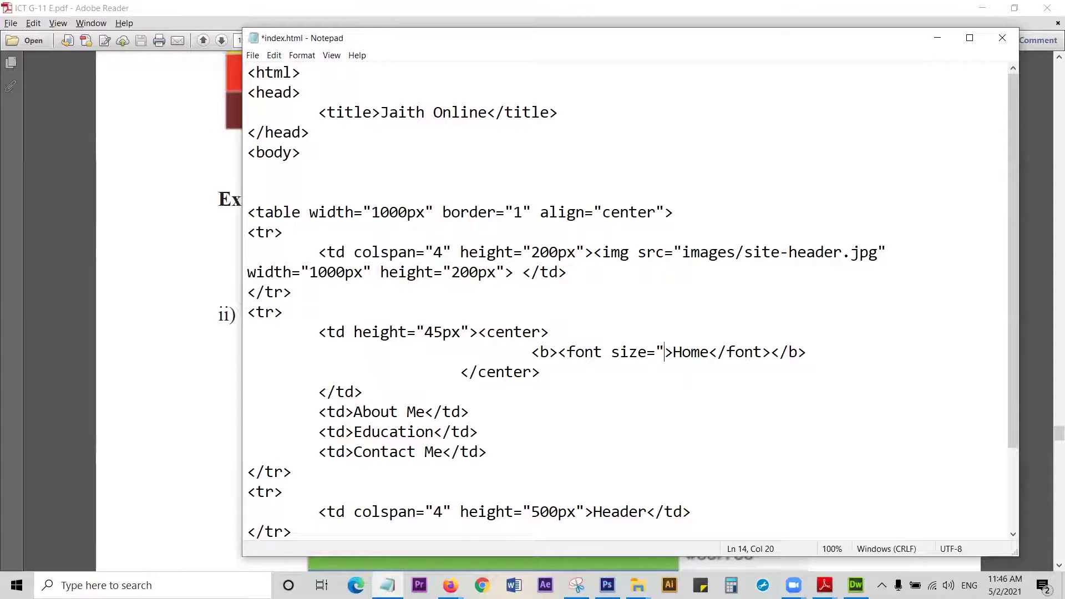
Step: Look up the allowed font size values and the font tag example in ICT G-11 E.pdf, then minimize Adobe Reader
mouse_move(825, 585)
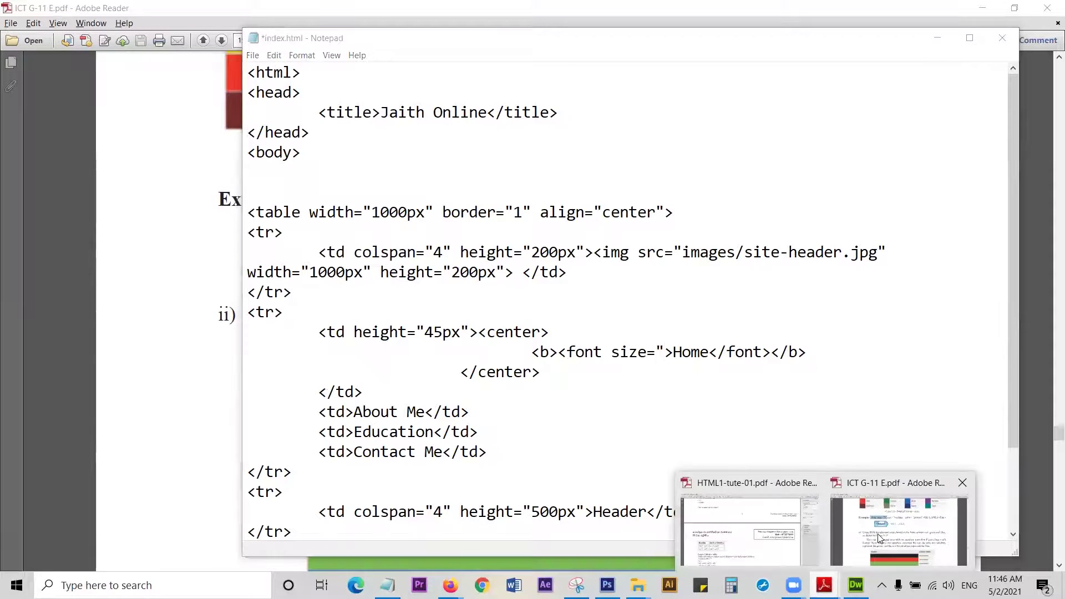
click(866, 540)
scroll(522, 298, up, 10)
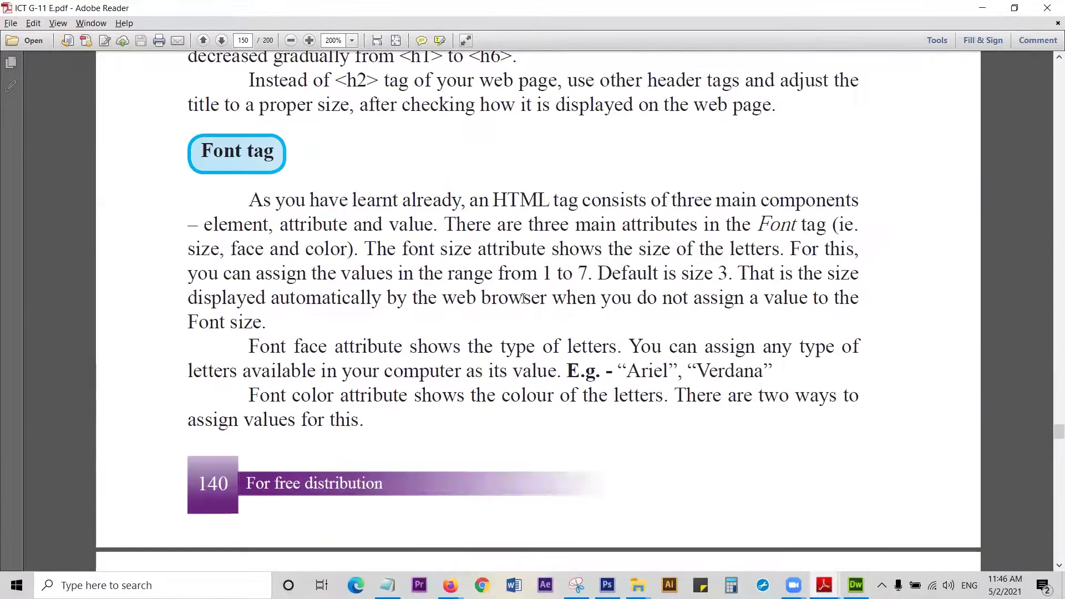
scroll(523, 298, down, 10)
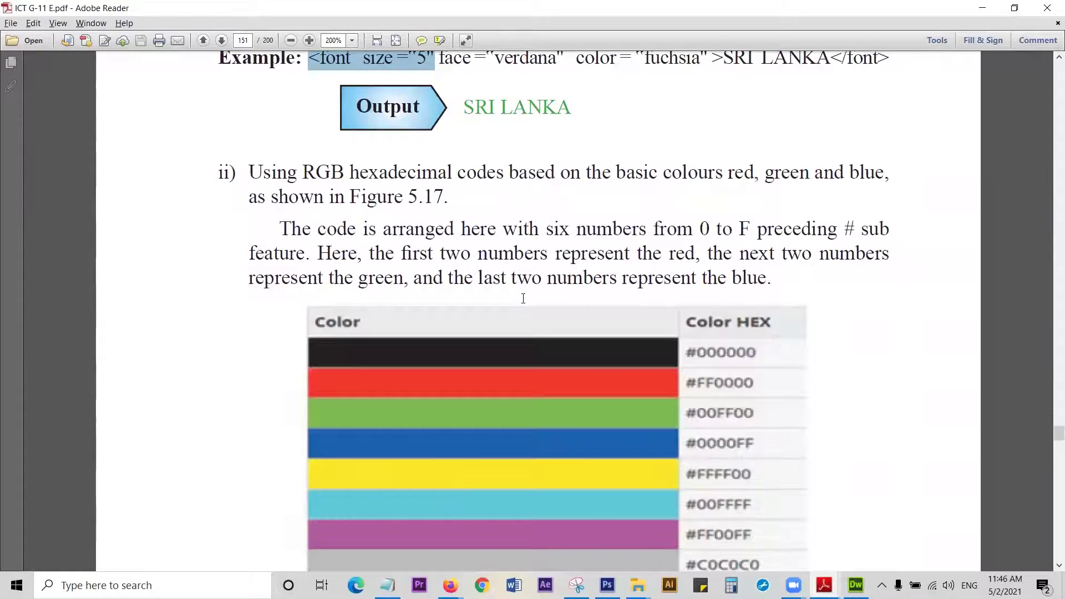
scroll(523, 298, up, 4)
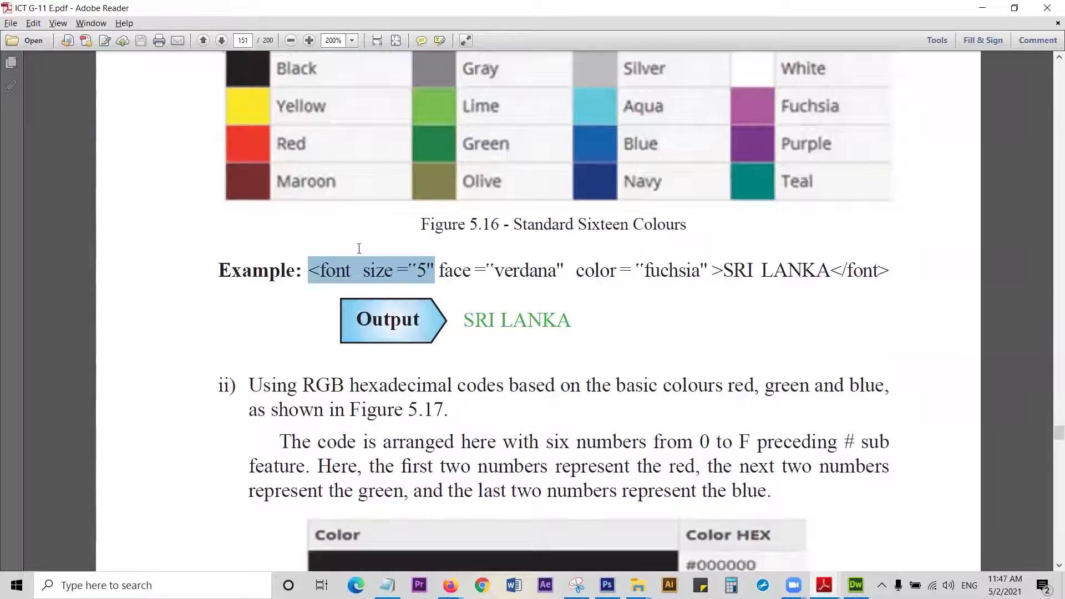
click(371, 271)
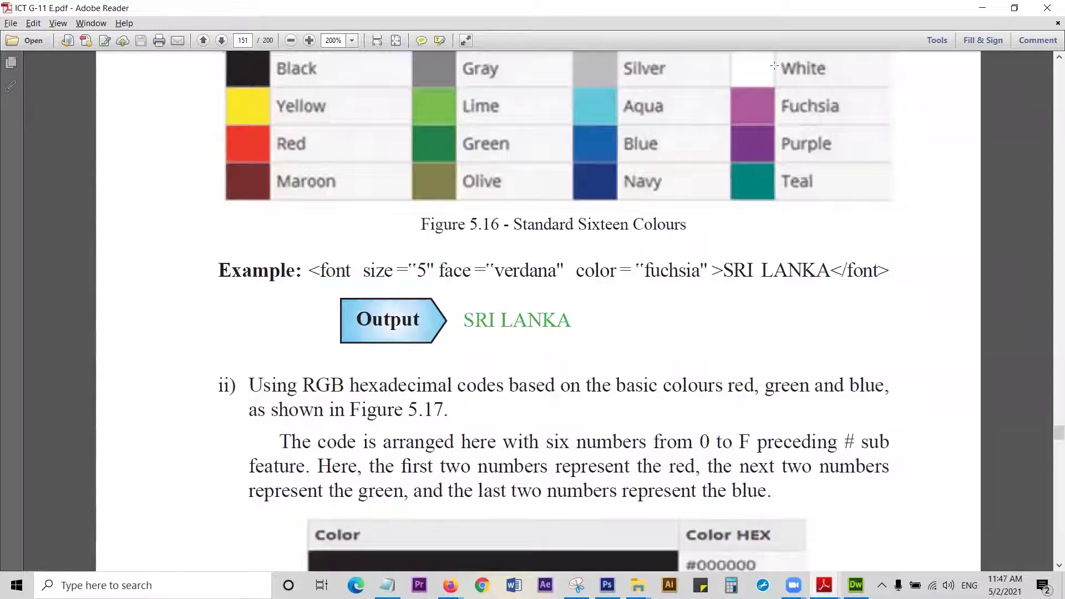
click(981, 11)
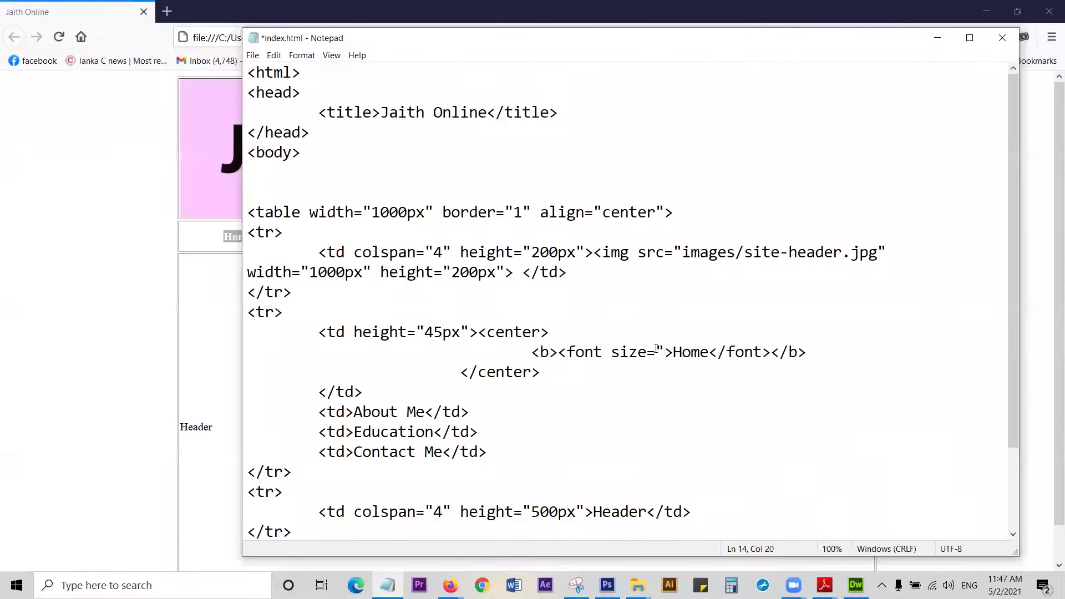
Step: Set the Home text's font size to "5", save index.html, and reload the page in Firefox
text(5")
key(ctrl+s)
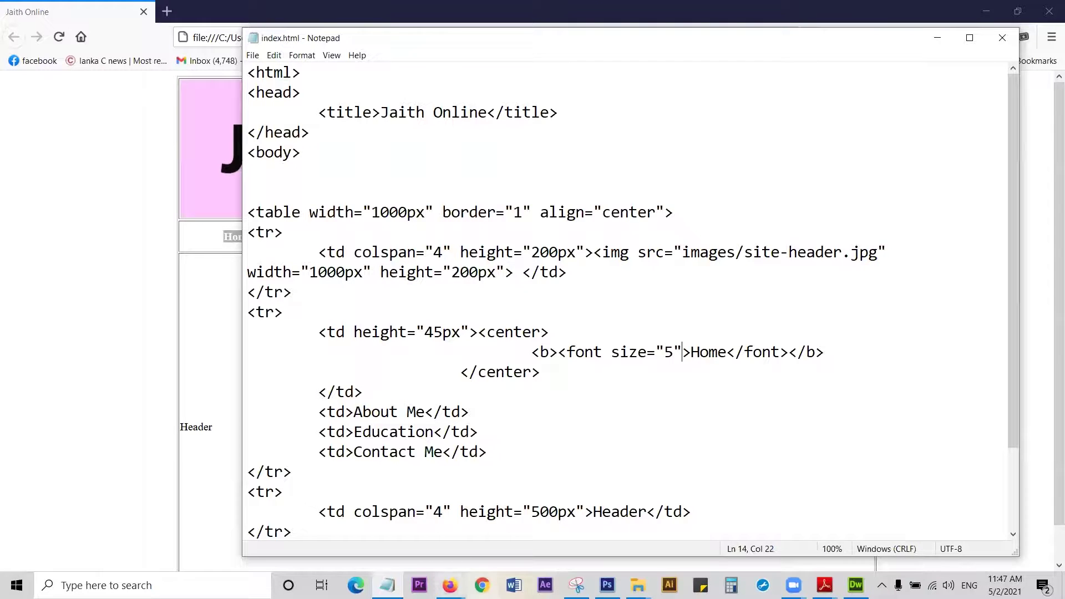
click(450, 586)
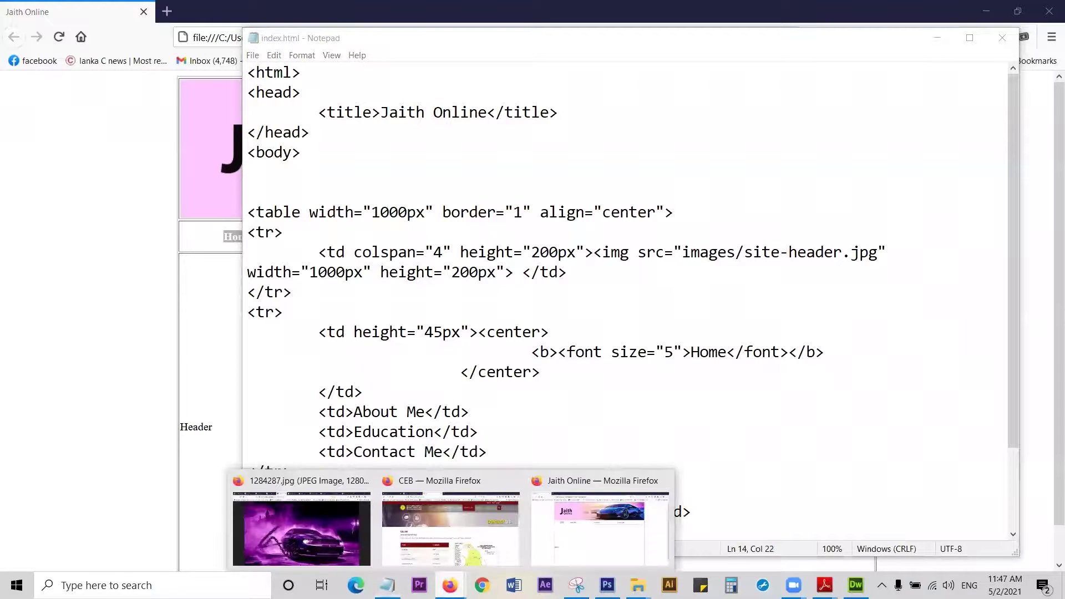
click(543, 516)
click(59, 37)
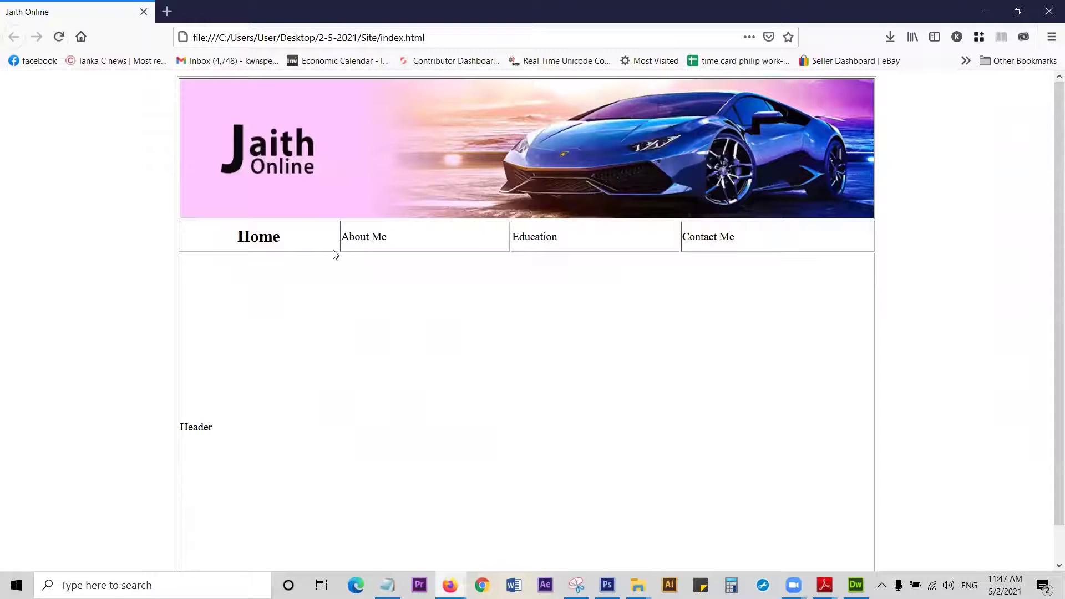
drag(239, 237, 285, 241)
Step: Switch to Notepad and review how the font, bold, and center tags enclose the Home text by highlighting each level
key(alt+Tab)
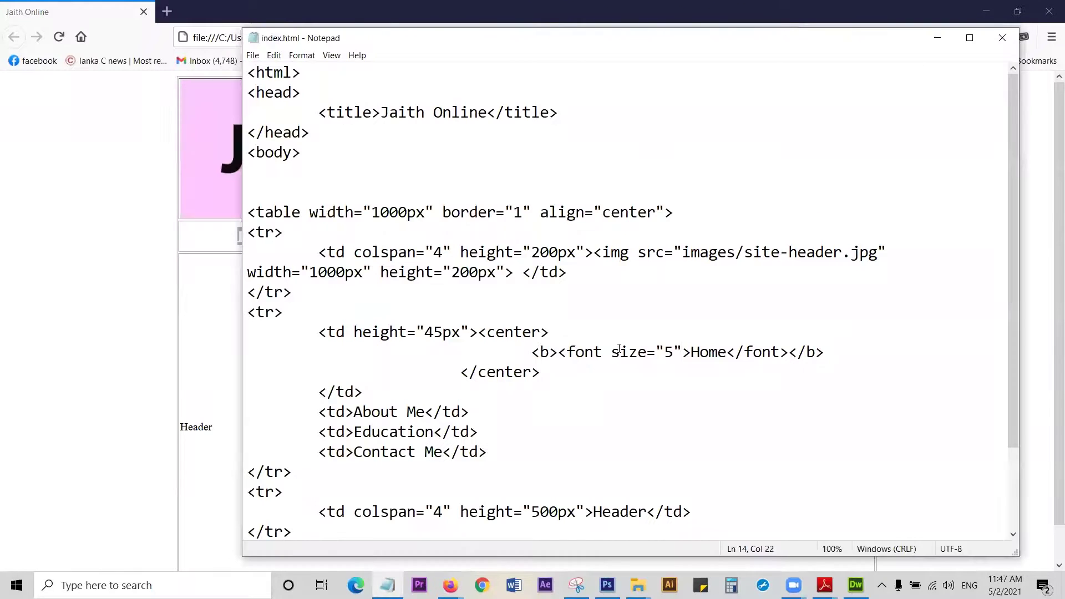
drag(690, 351, 730, 352)
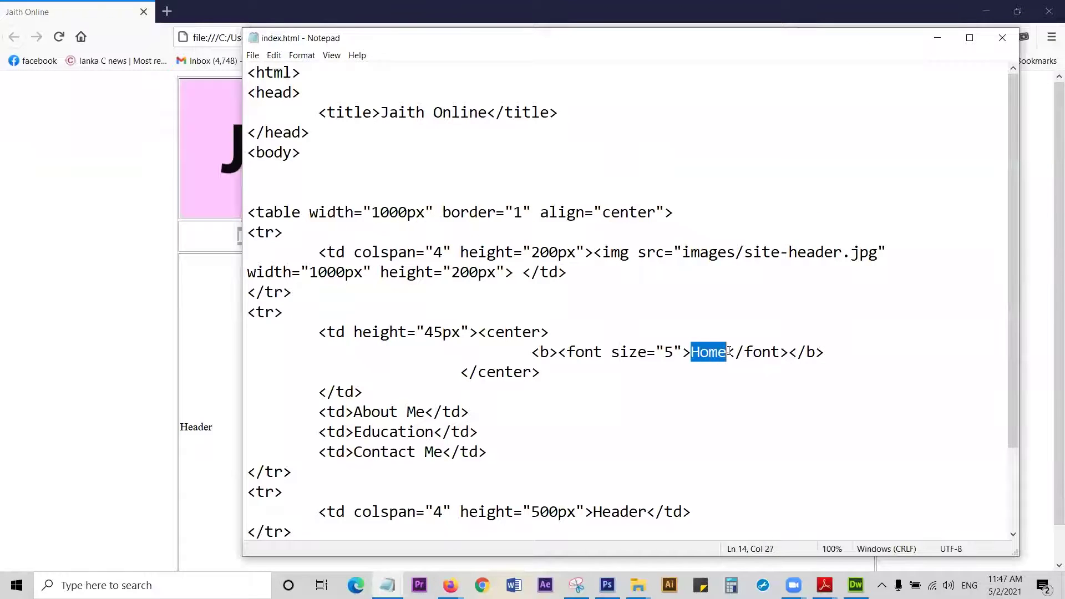
drag(559, 355, 790, 355)
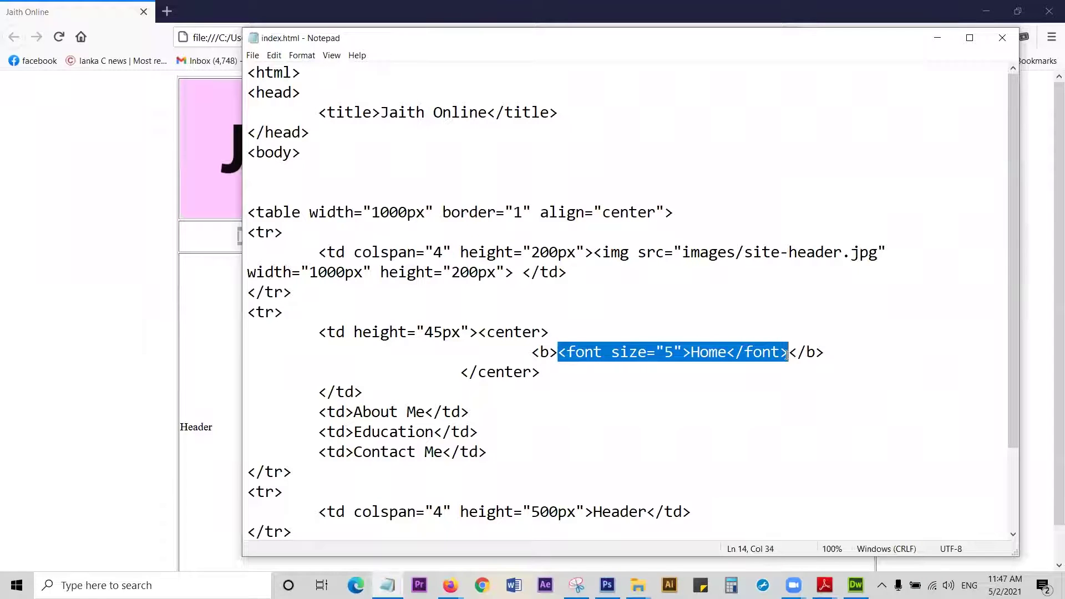
click(628, 354)
click(666, 349)
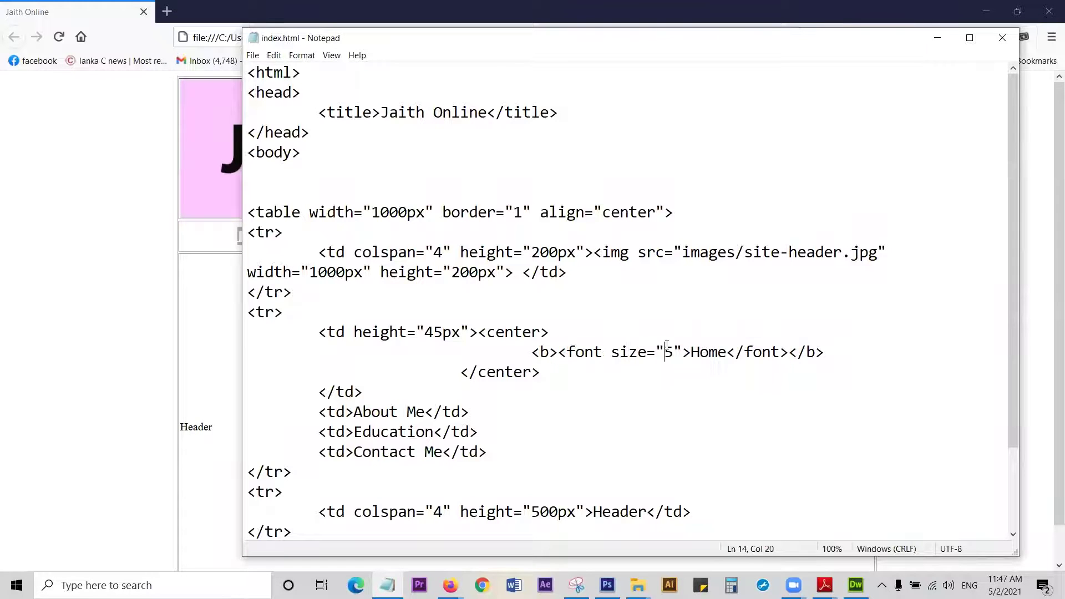
drag(532, 353, 827, 352)
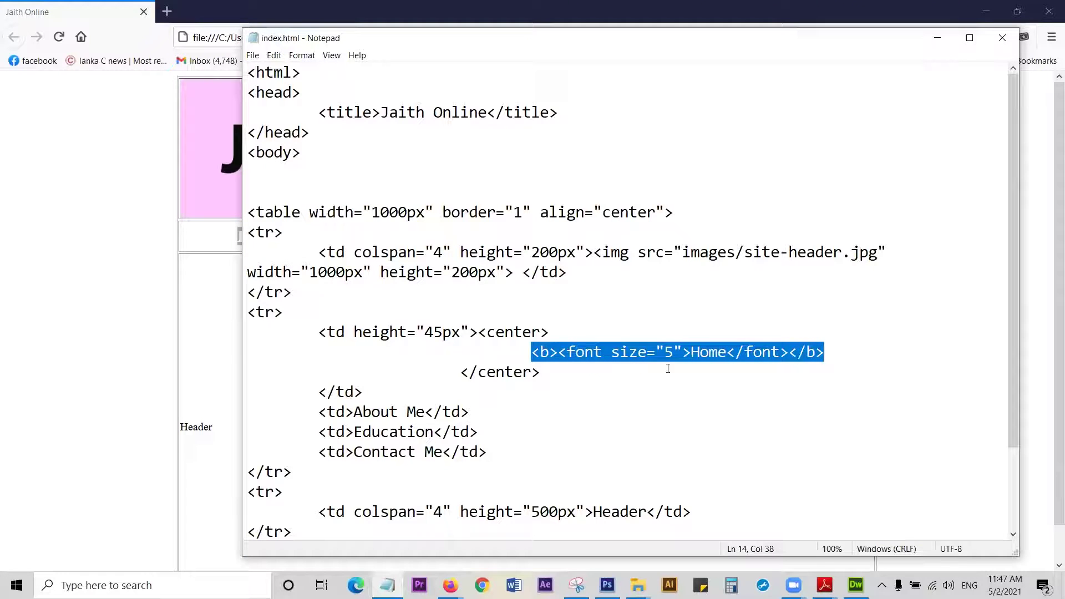
drag(478, 332, 549, 373)
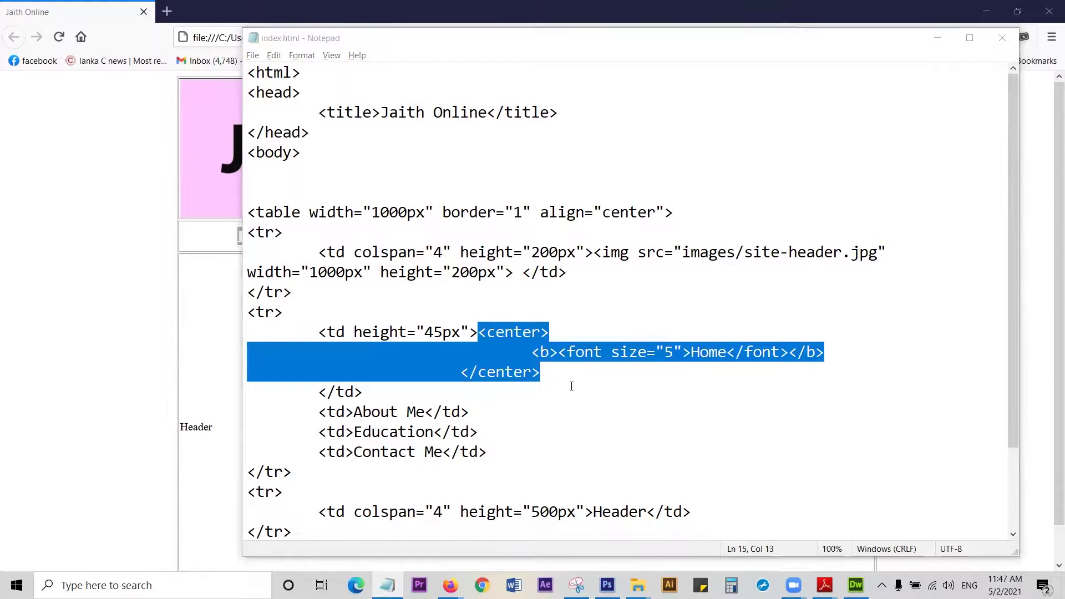
Step: Compare the Home menu text on the Firefox page with the menu in the Photoshop site design
key(alt+Tab)
click(284, 236)
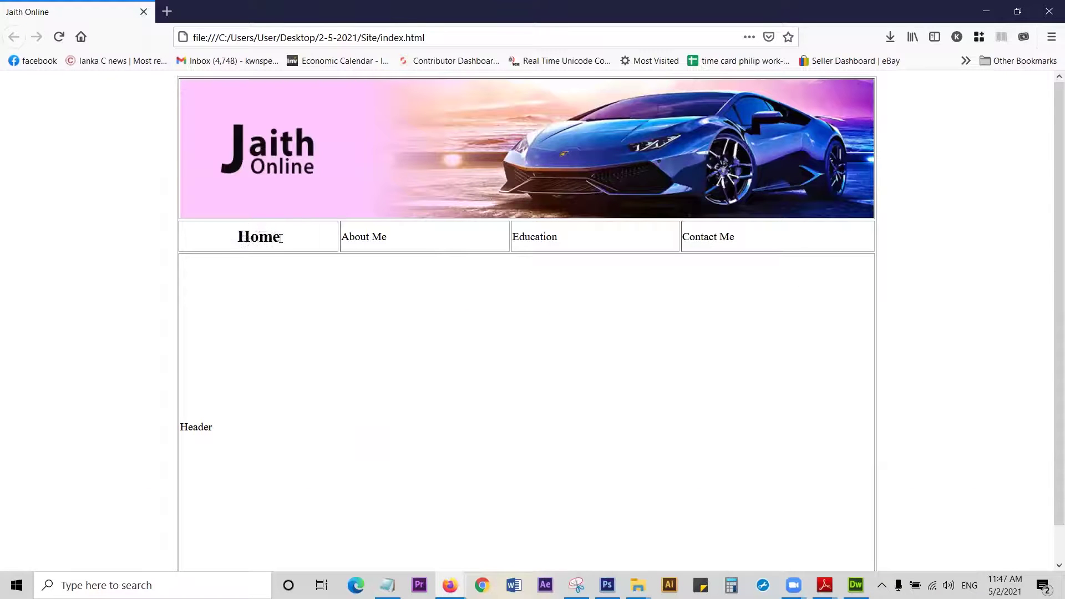
click(607, 586)
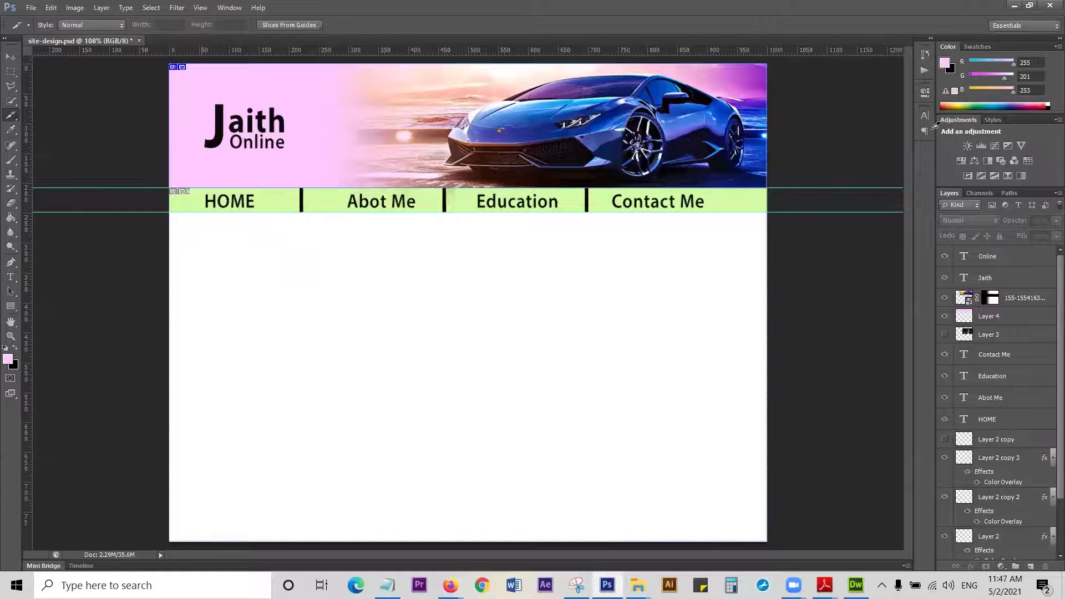
click(1013, 8)
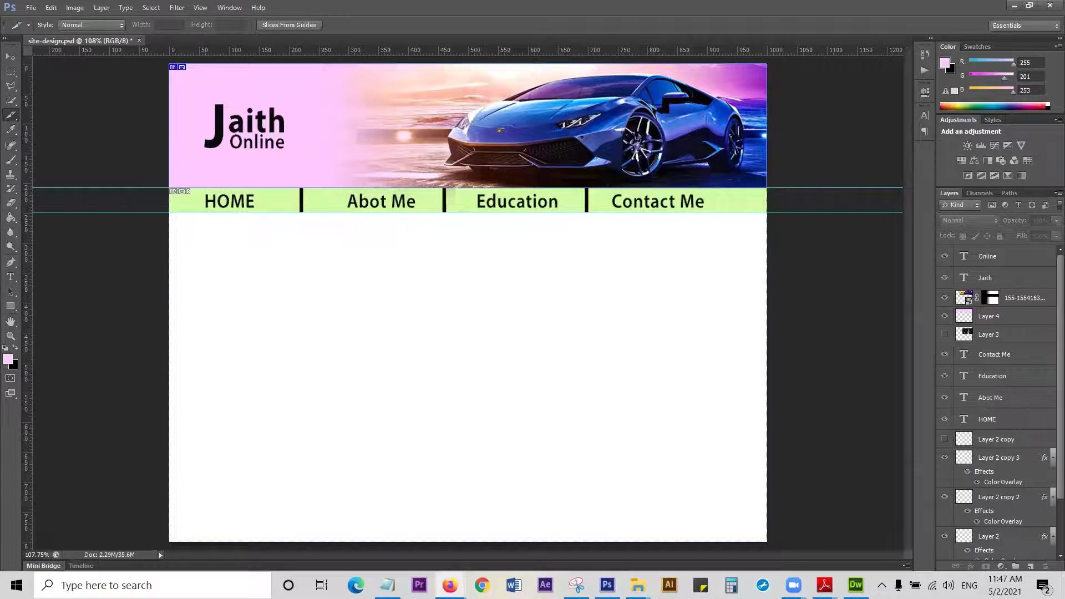
click(856, 585)
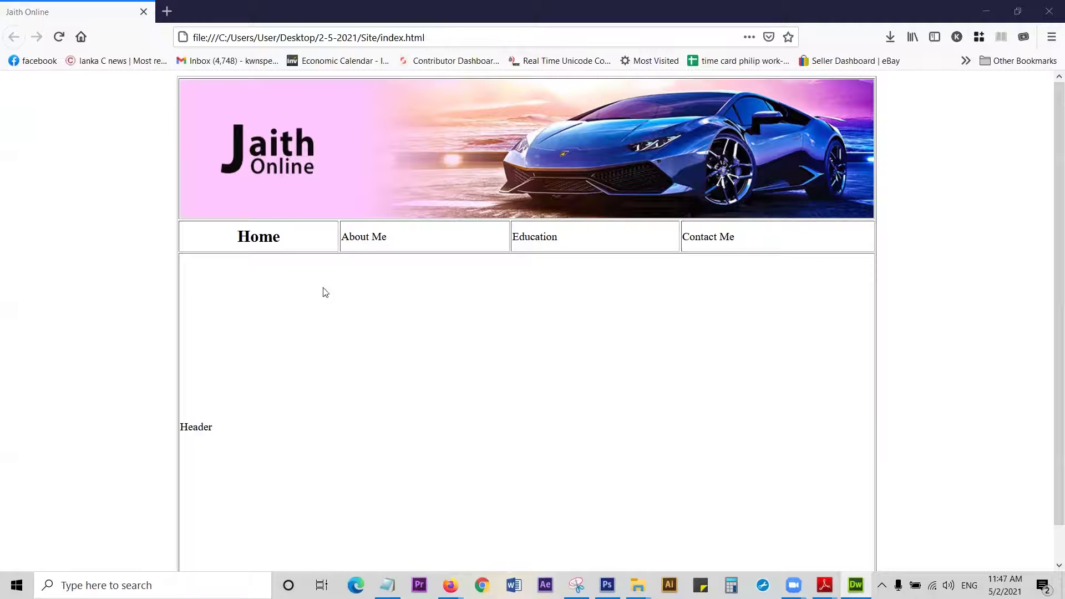
drag(280, 239, 230, 252)
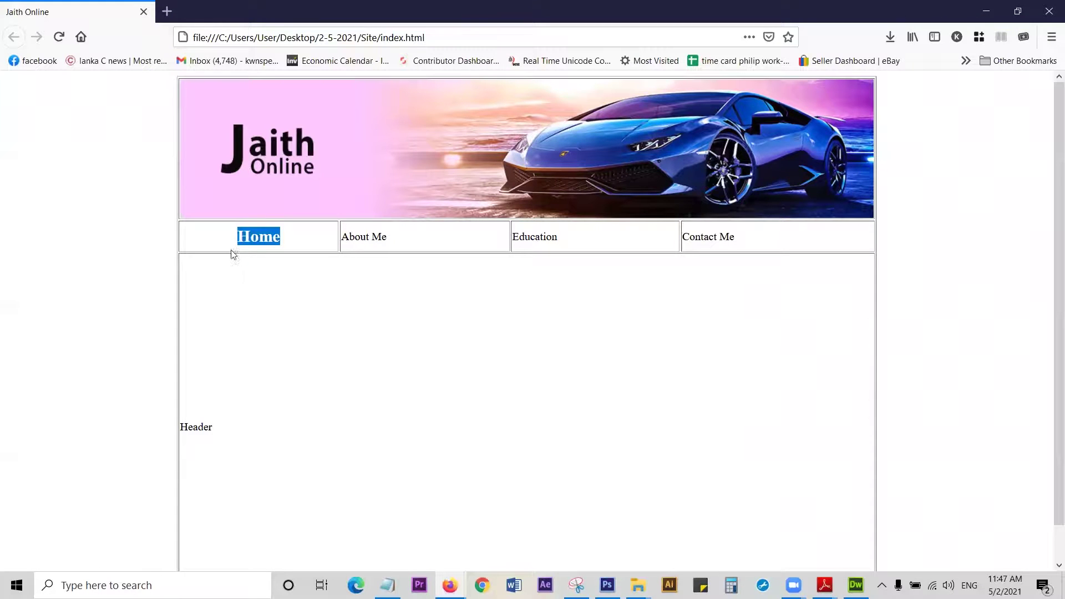
key(alt+Tab)
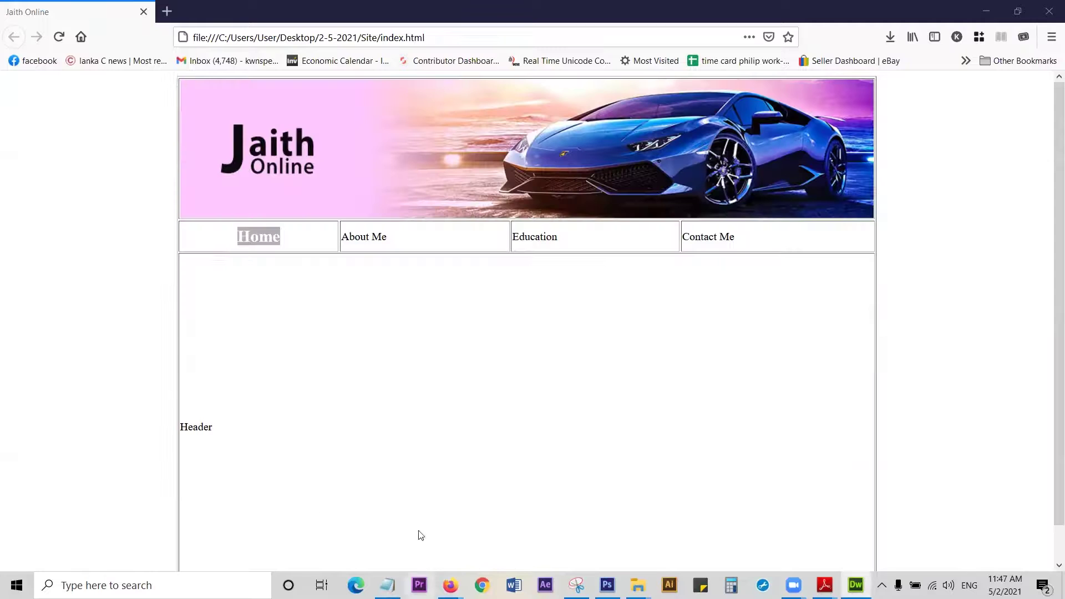
Step: In Notepad, replace the About Me cell's text with a copy of Home's center, bold and font markup, changing its text to "About Me"
click(387, 585)
click(562, 375)
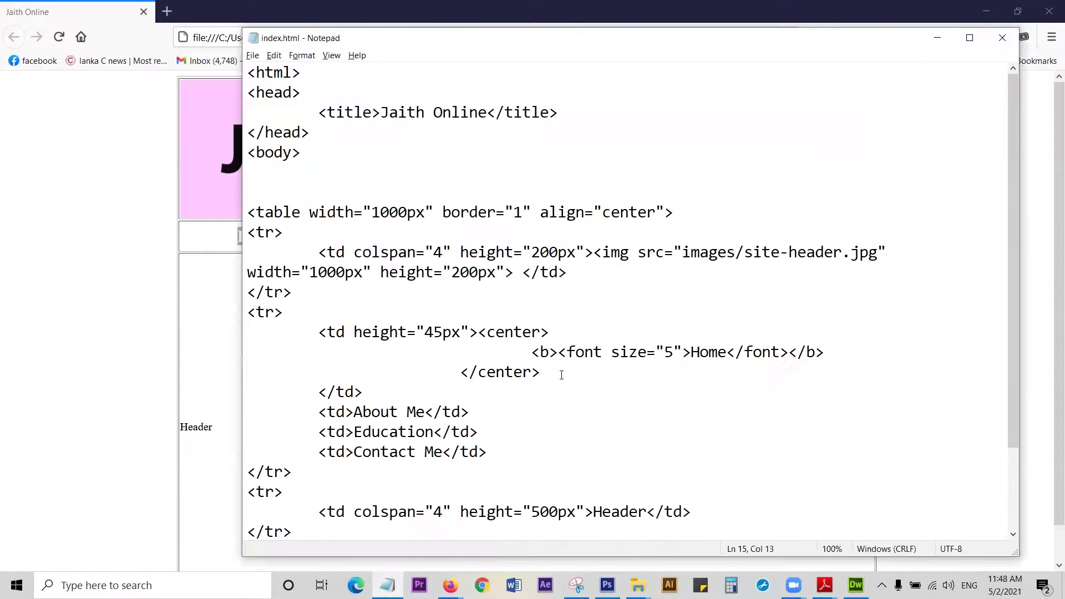
drag(478, 333, 545, 368)
key(ctrl+c)
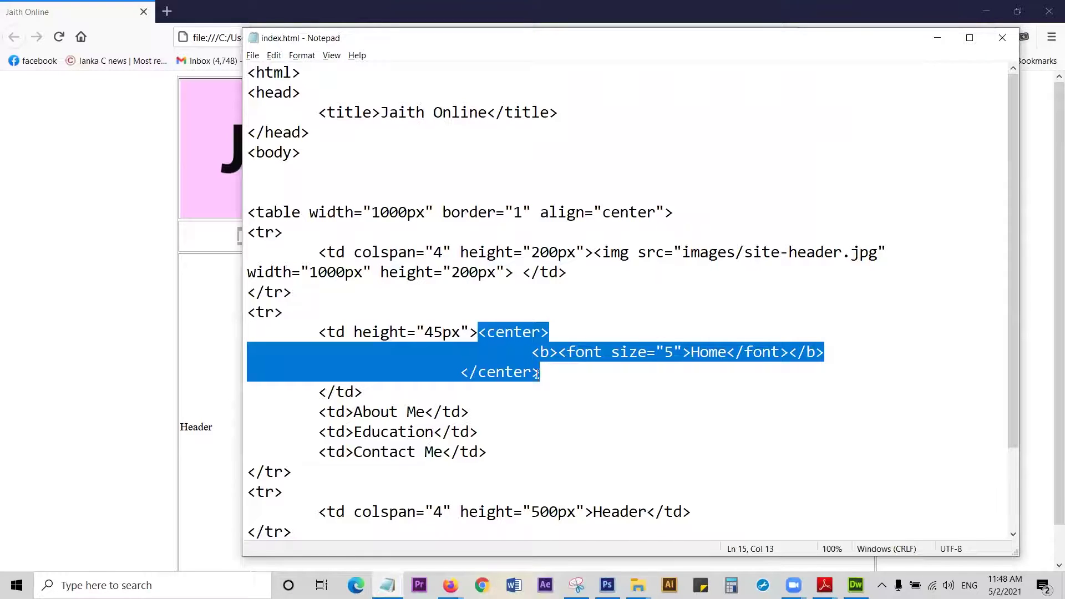
click(354, 414)
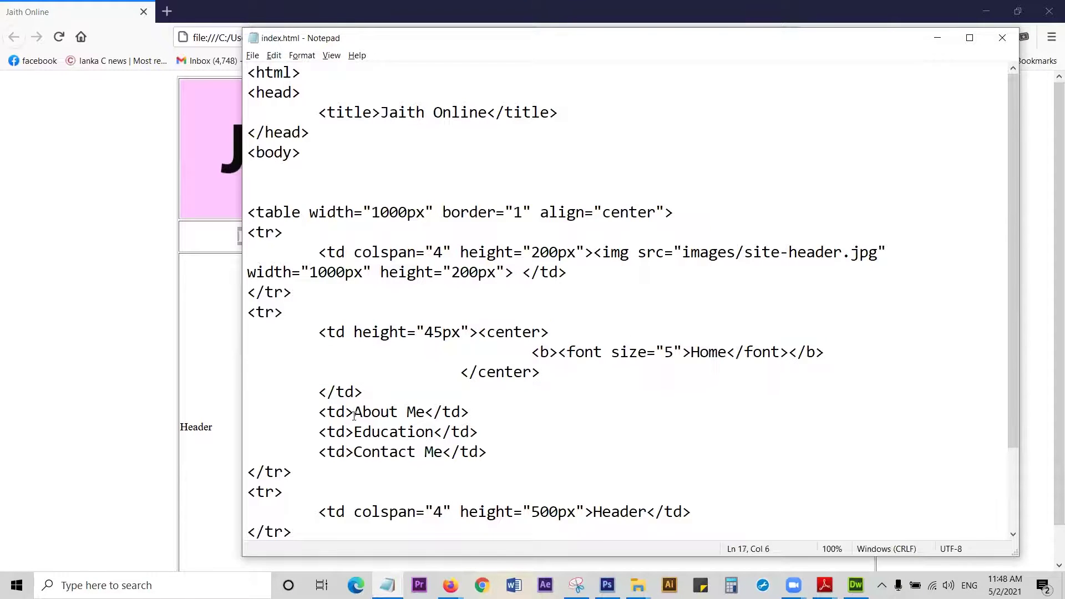
key(ctrl+v)
drag(539, 452, 613, 453)
key(BackSpace)
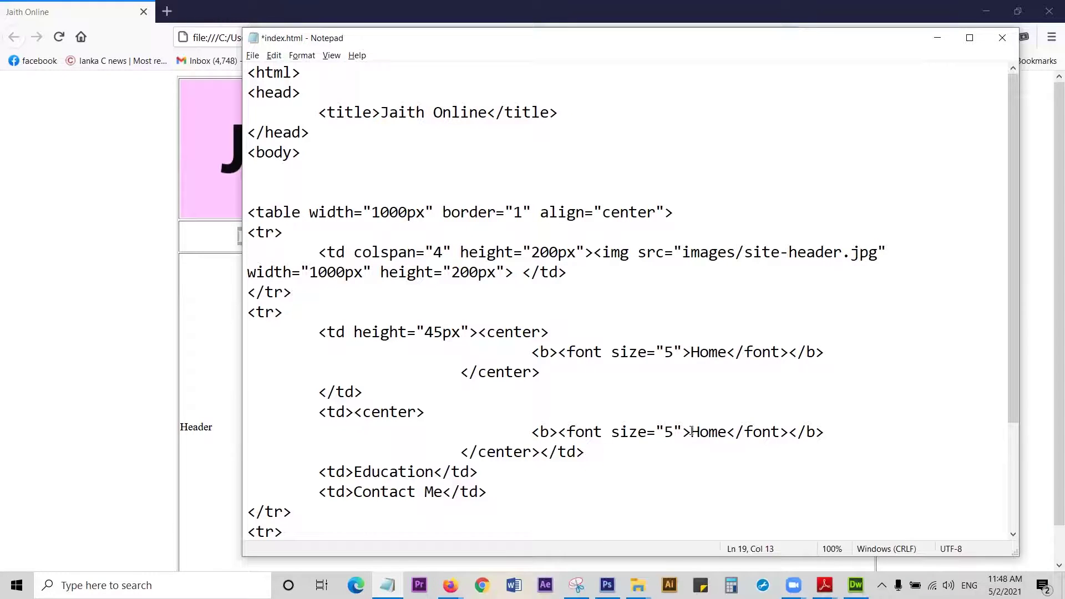
drag(692, 432, 728, 433)
text(About Me)
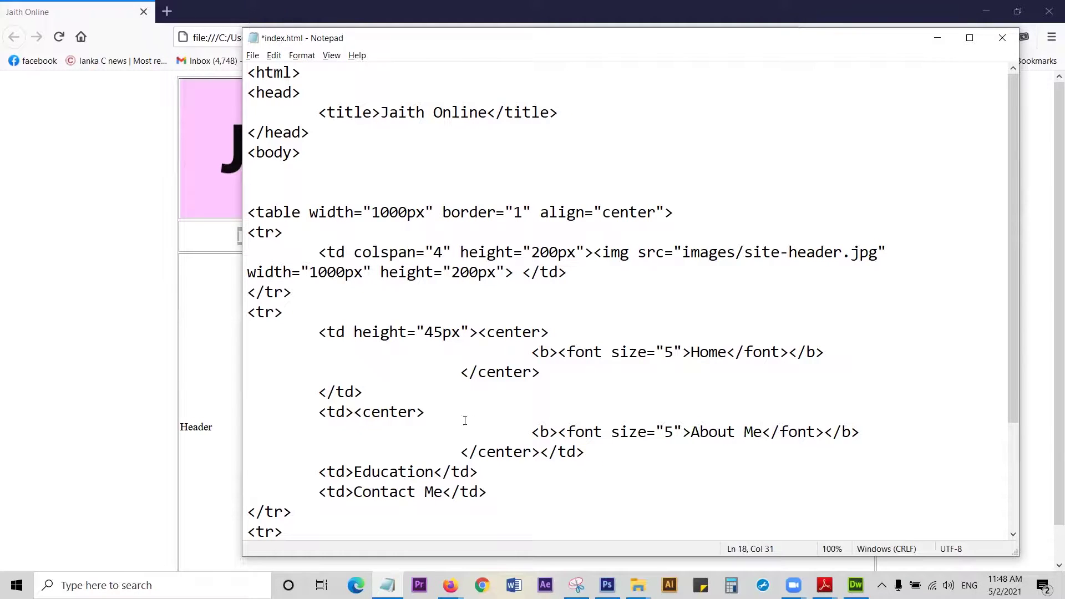
Step: Tidy the About Me cell by reducing its inner lines' indentation and moving its closing td tag to an indented line of its own
click(355, 413)
key(BackSpace)
key(BackSpace)
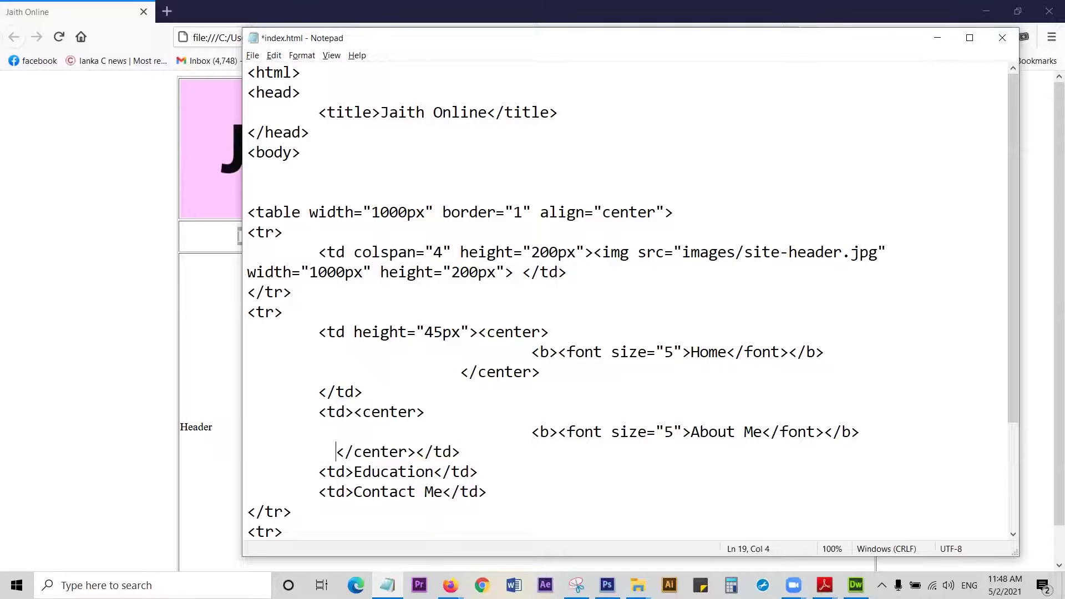
key(BackSpace)
click(442, 452)
key(Return)
key(Tab)
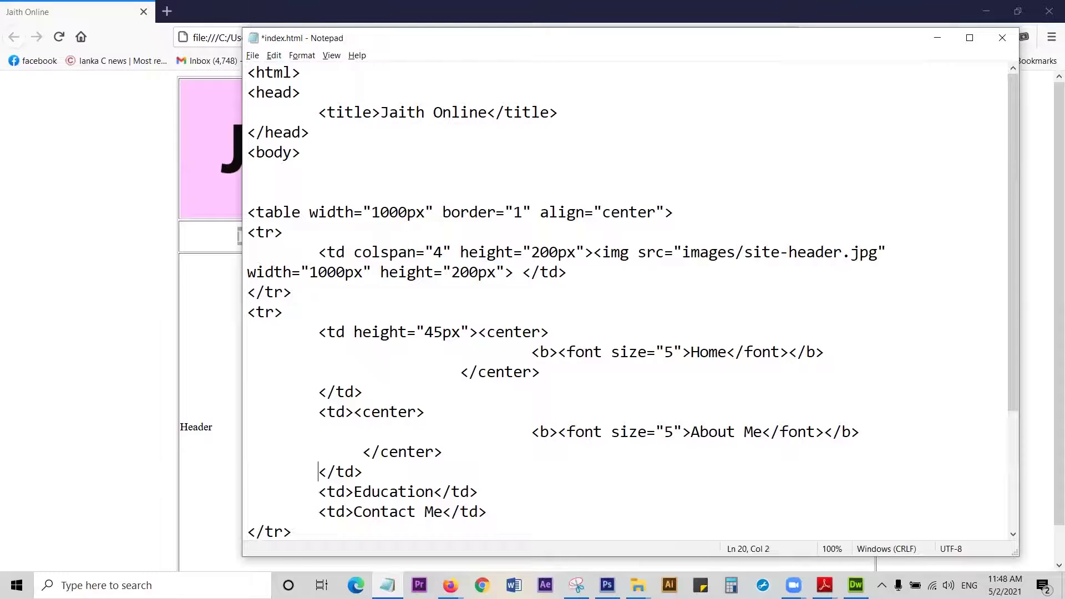
click(530, 432)
key(BackSpace)
key(BackSpace)
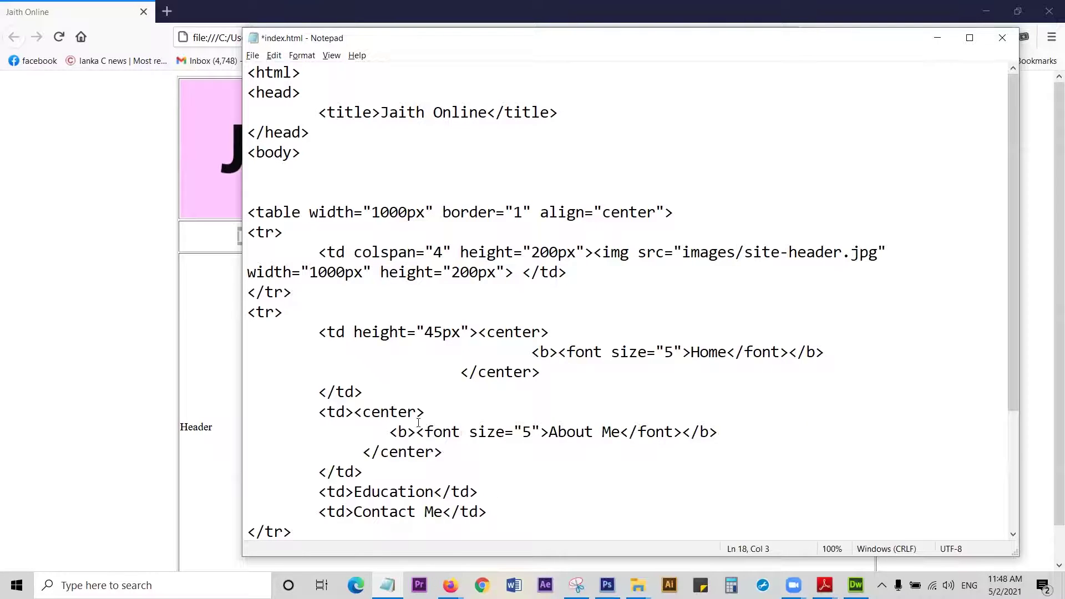
Step: Check the nested tags around About Me, then save index.html and reload the page in Firefox
drag(355, 413, 682, 432)
click(396, 430)
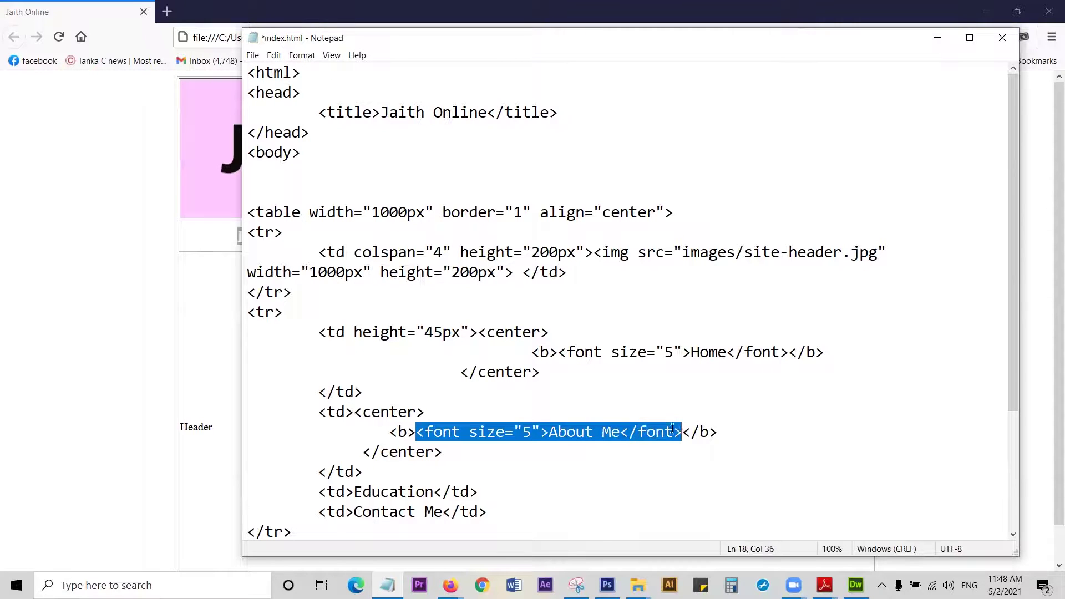
click(645, 447)
key(ctrl+s)
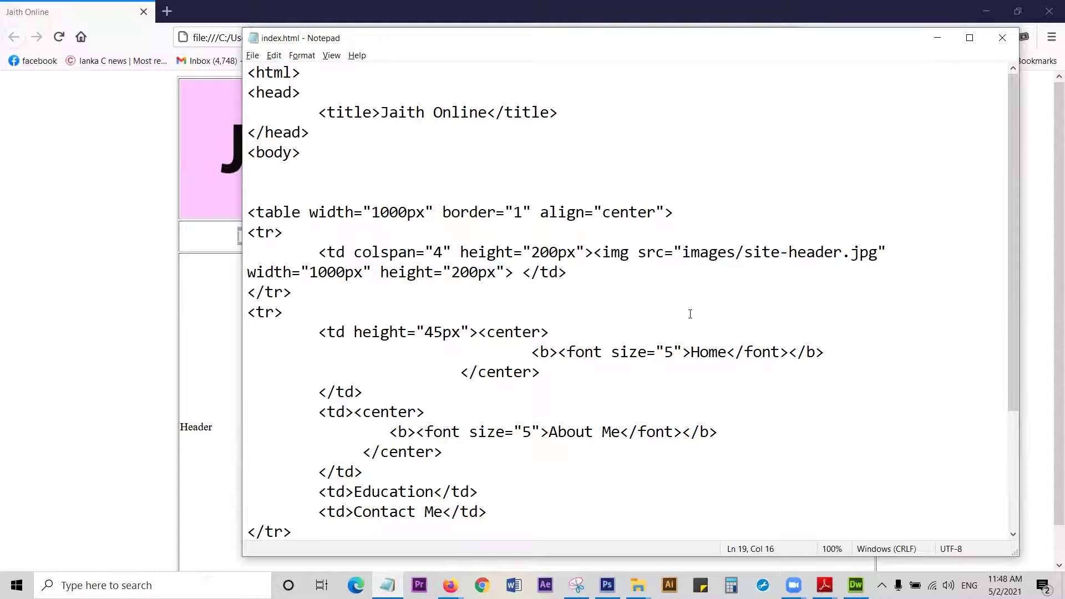
click(114, 323)
click(61, 37)
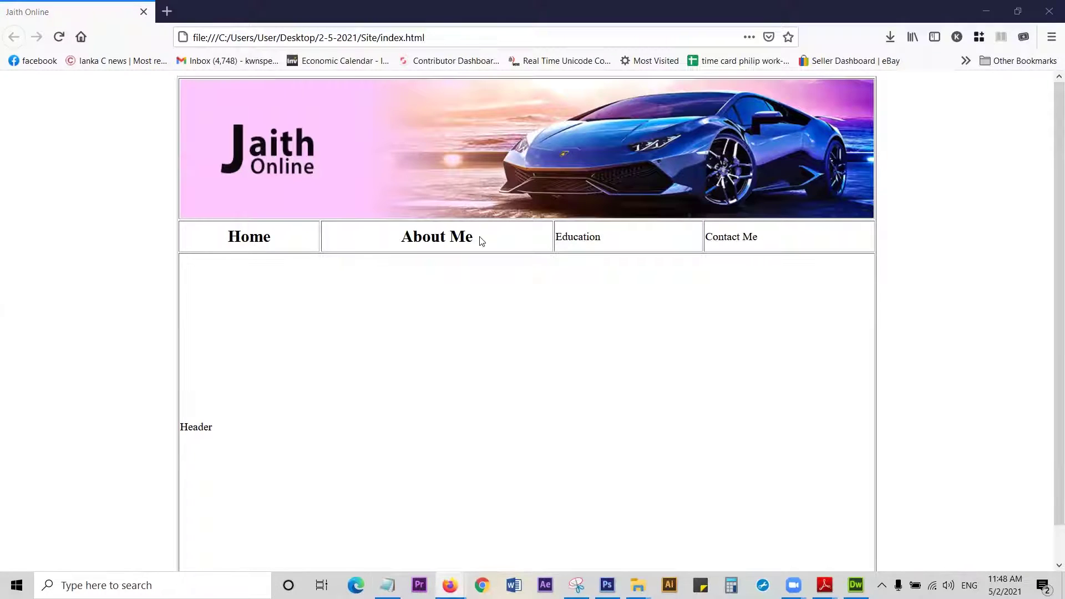
Step: In Notepad, replace the Education cell's text with a copy of the About Me center markup, changing its text to "Education"
key(alt+Tab)
scroll(535, 373, down, 3)
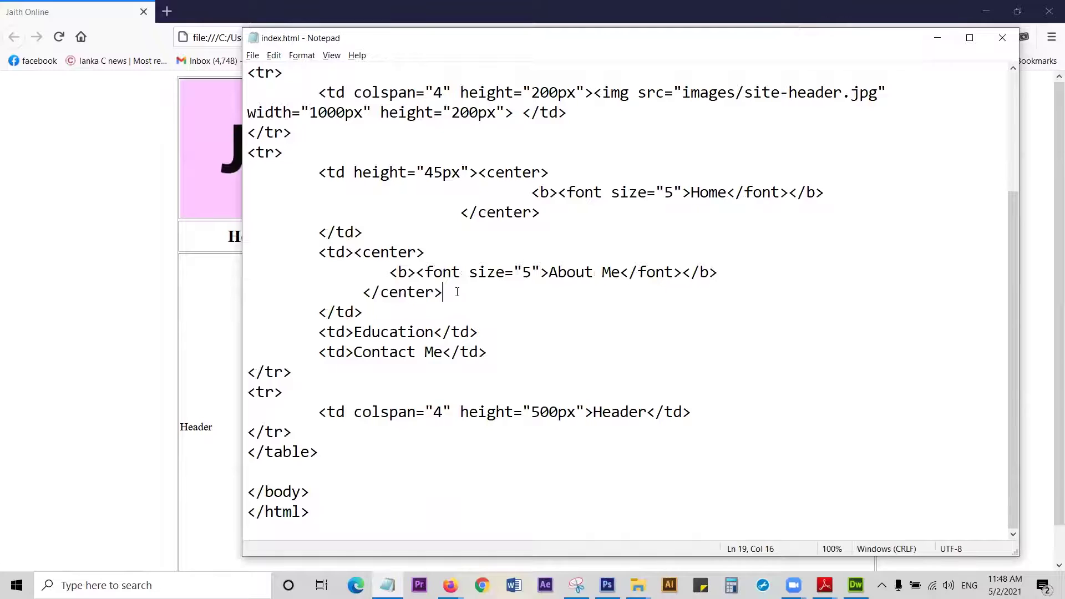
drag(443, 293, 355, 253)
key(ctrl+c)
drag(354, 331, 435, 328)
key(ctrl+v)
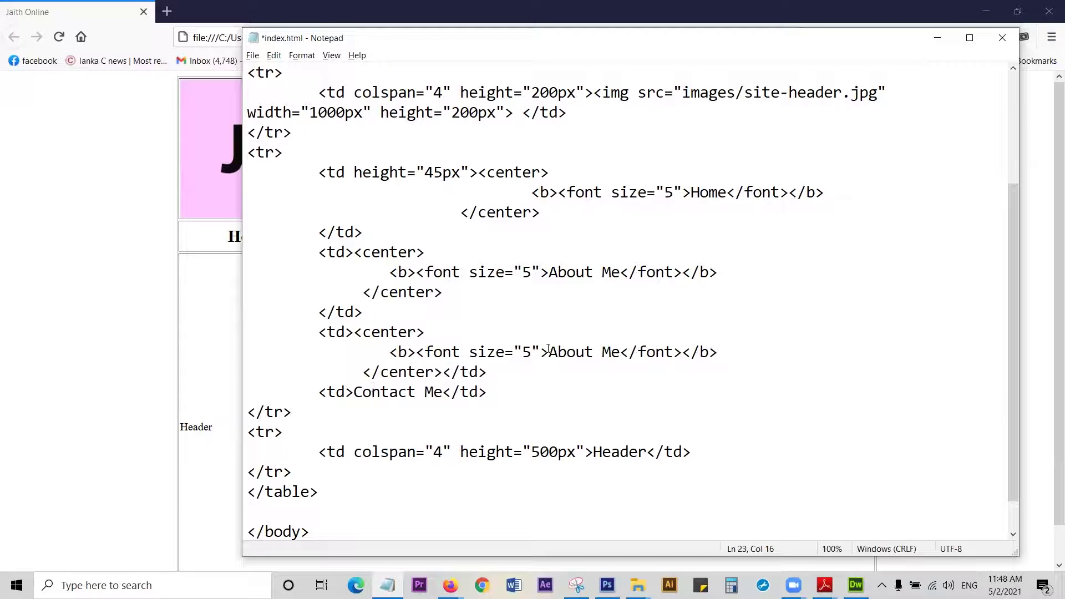
drag(549, 352, 620, 351)
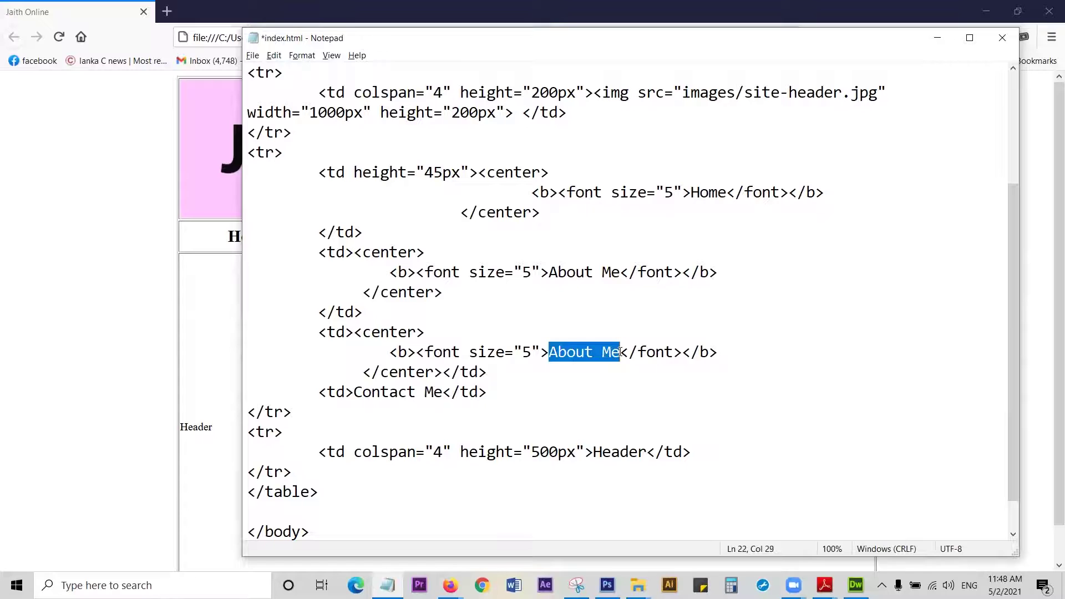
text(Education)
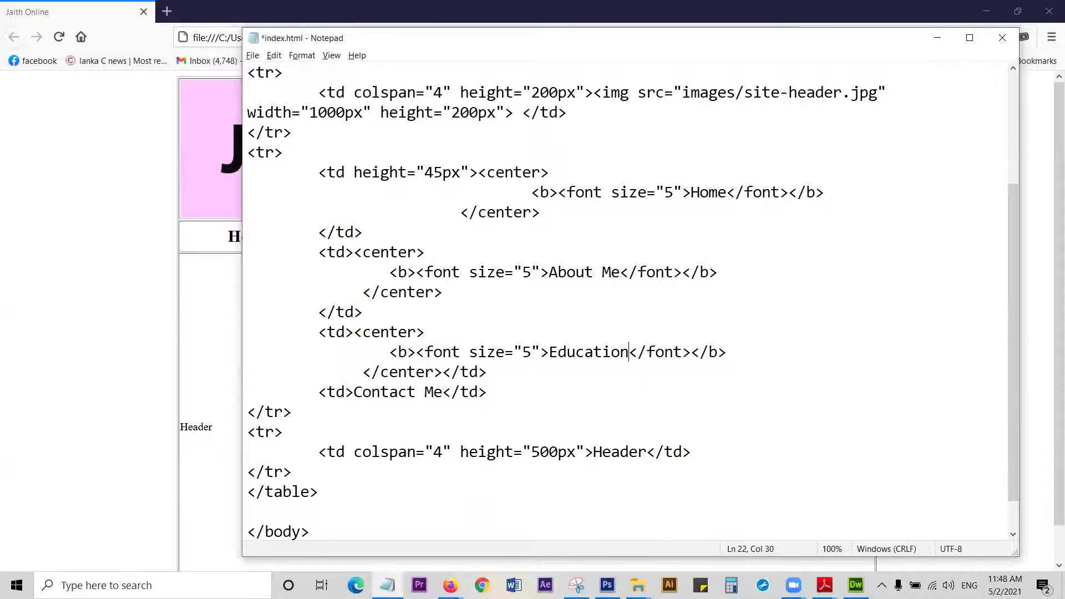
Step: Wrap the last menu cell in the same center, bold and font markup with the text "Contact Me", then save and reload the page in Firefox
drag(354, 392, 443, 392)
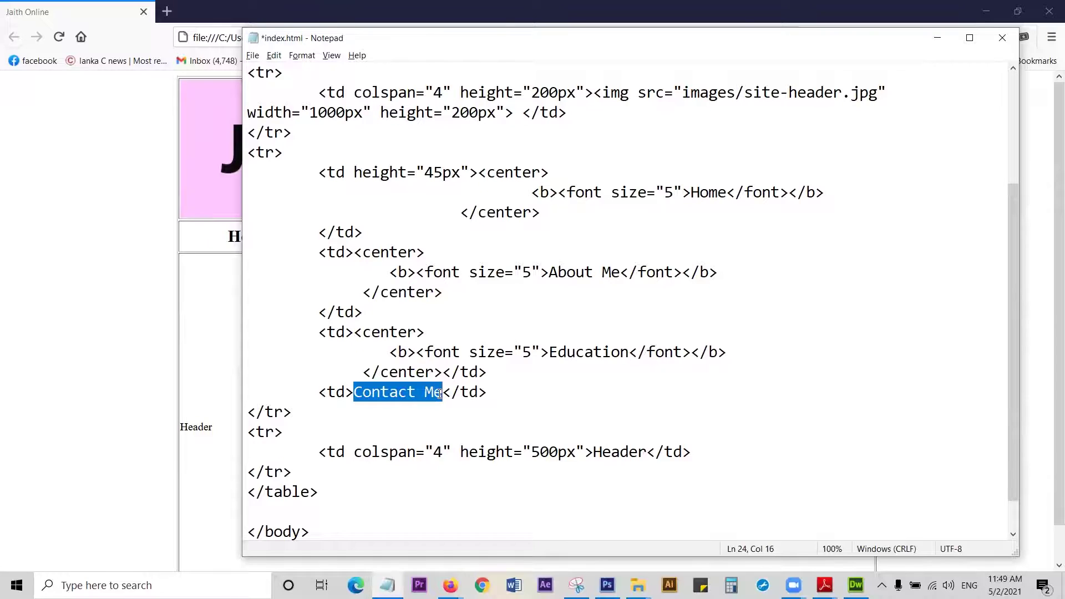
key(ctrl+v)
drag(547, 413, 617, 413)
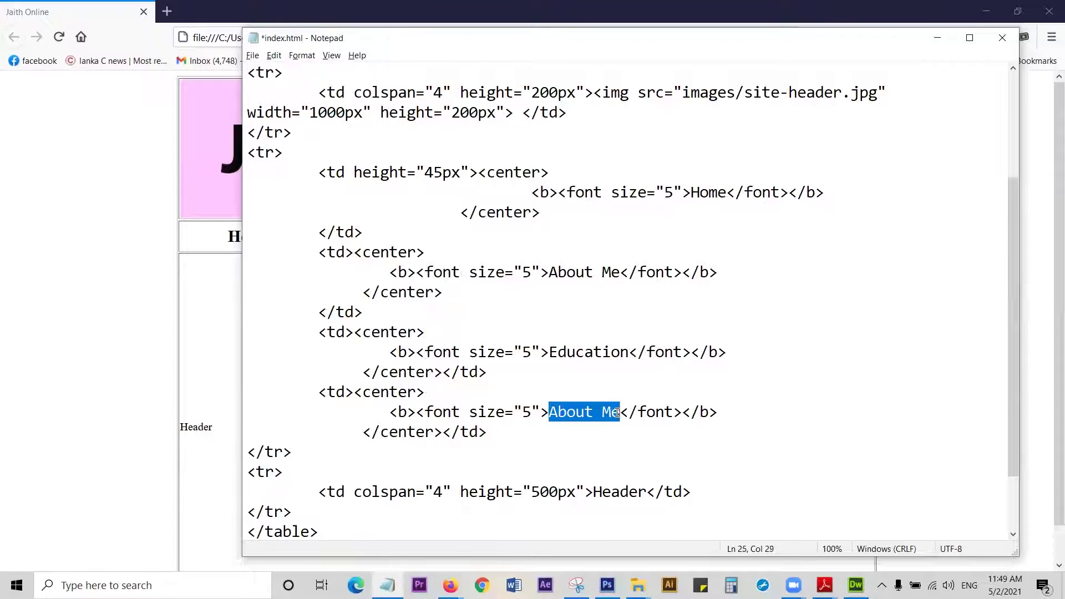
text(Contact Me)
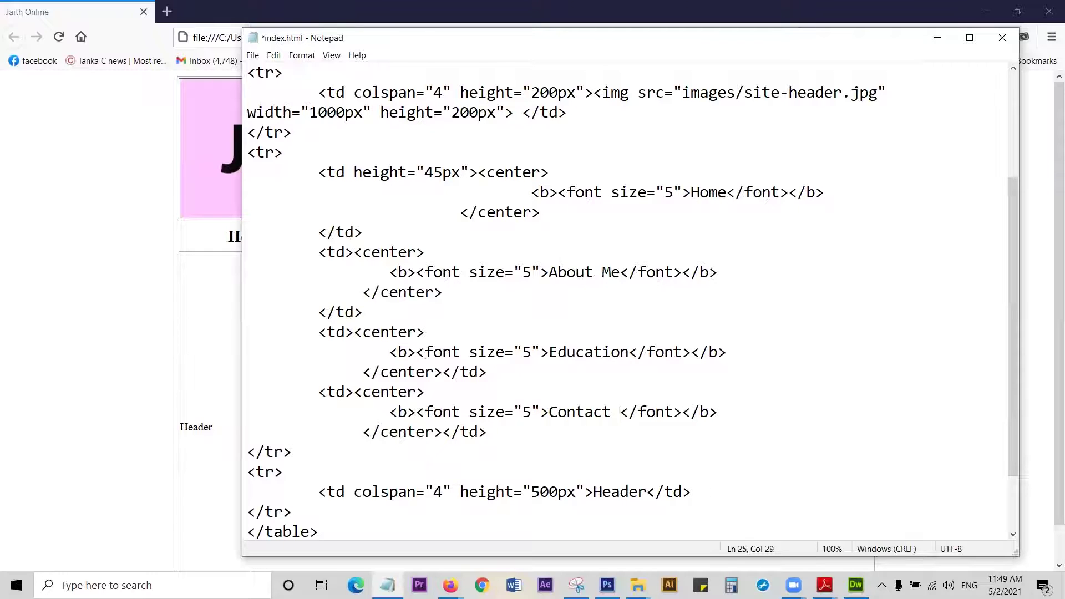
key(ctrl+s)
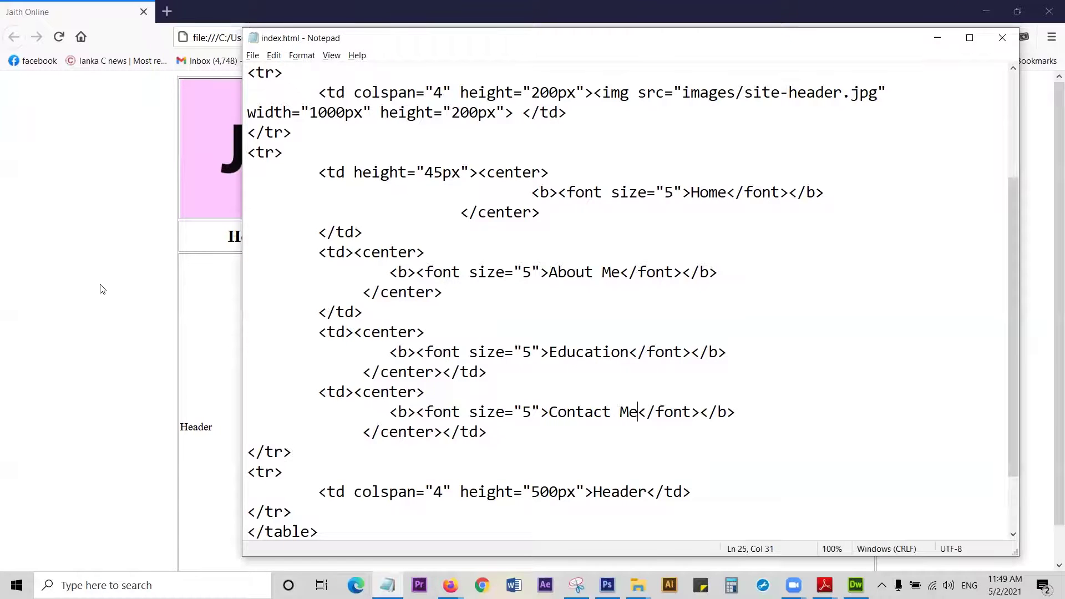
click(103, 288)
click(61, 38)
click(65, 41)
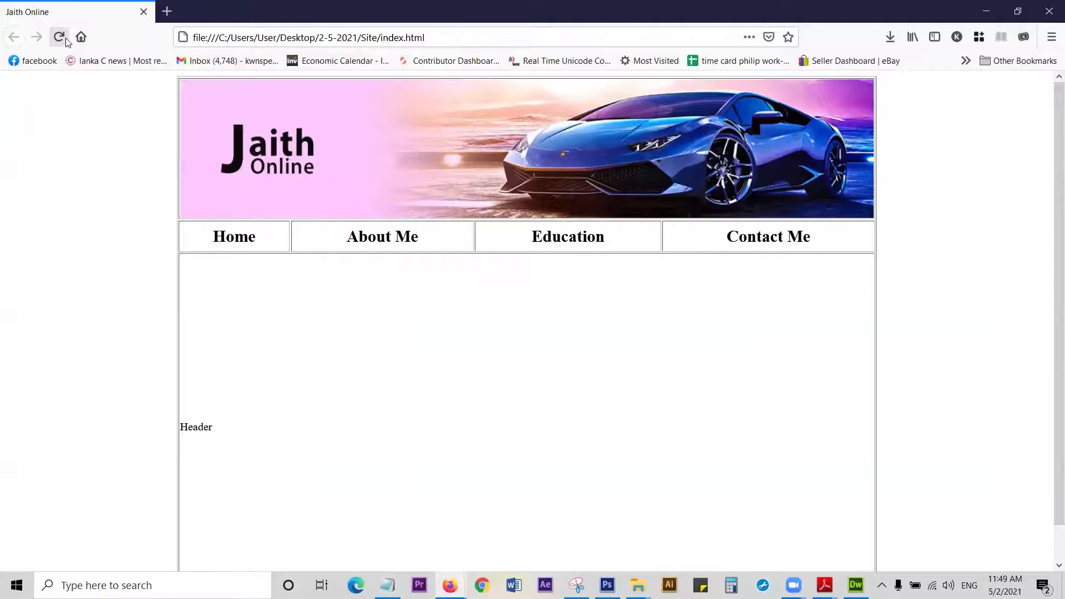
Step: Compare the four menu items and the cell widths on the Firefox page with the Photoshop design
click(607, 585)
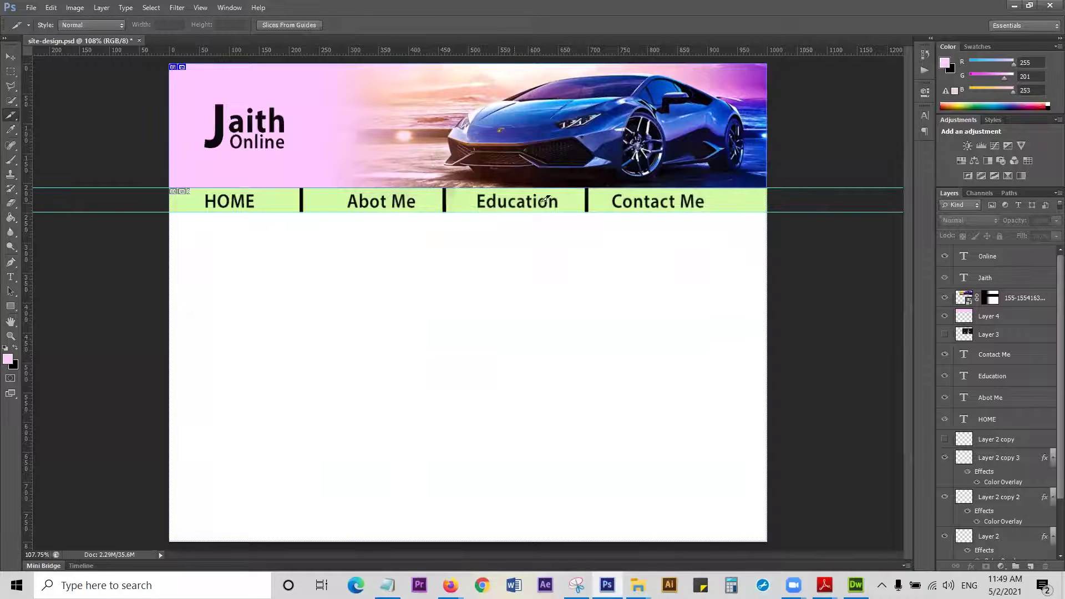
key(alt+Tab)
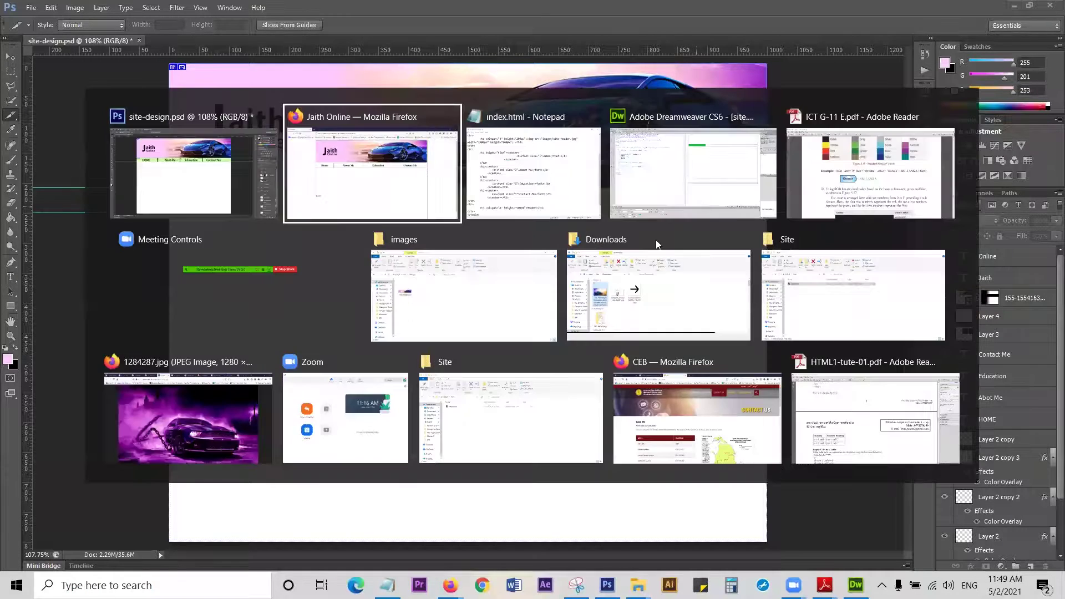
drag(221, 235, 316, 235)
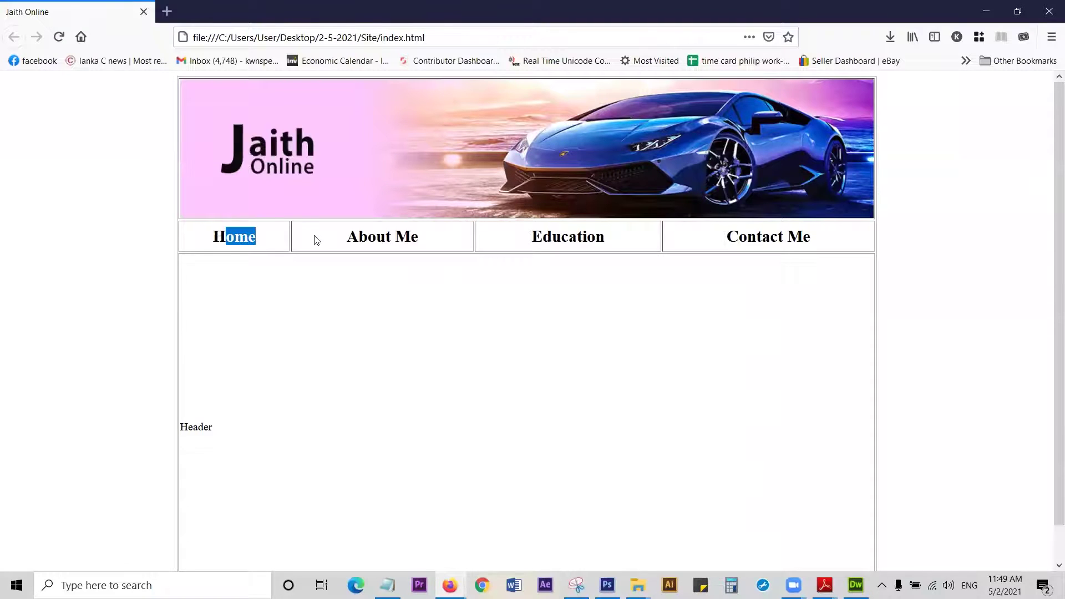
click(358, 236)
drag(601, 237, 606, 237)
click(766, 237)
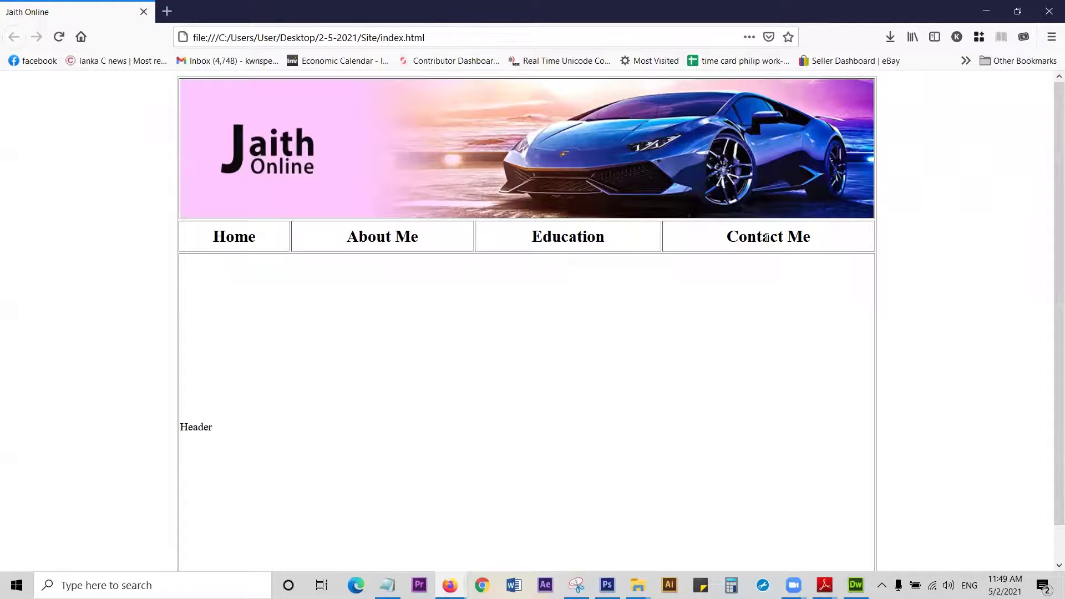
scroll(638, 430, down, 1)
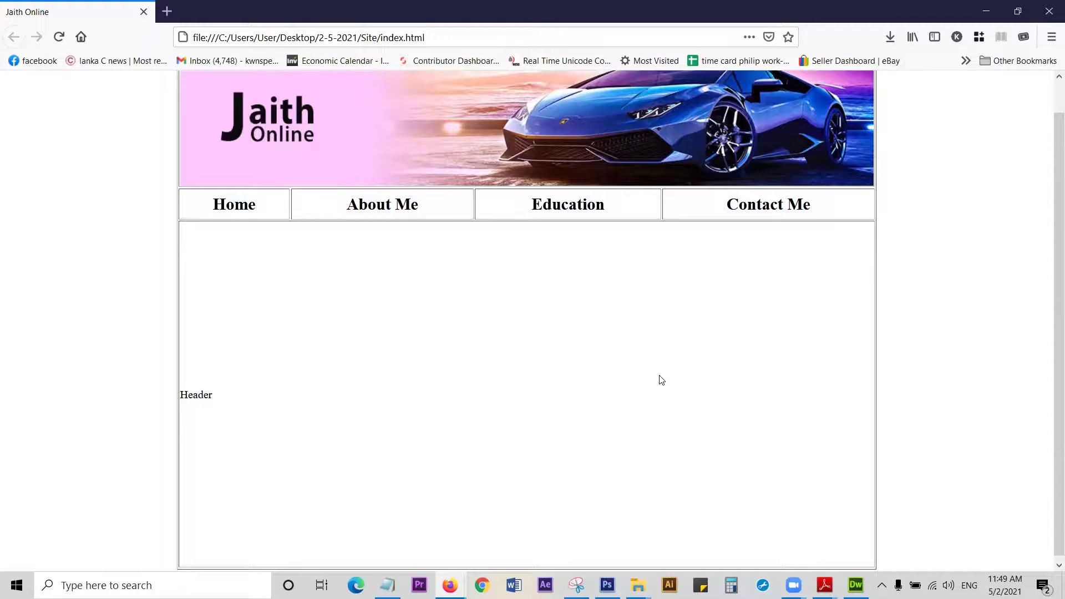
scroll(662, 380, up, 1)
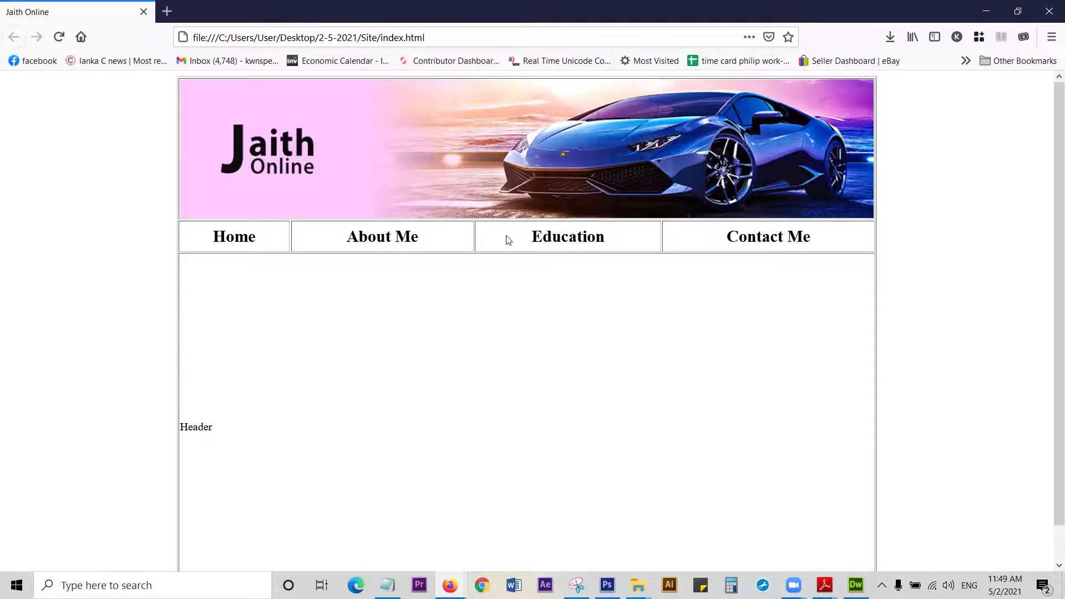
key(XF86AudioLowerVolume)
Step: Switch to Notepad and look through the table code from the header image row to the Header cell
click(388, 585)
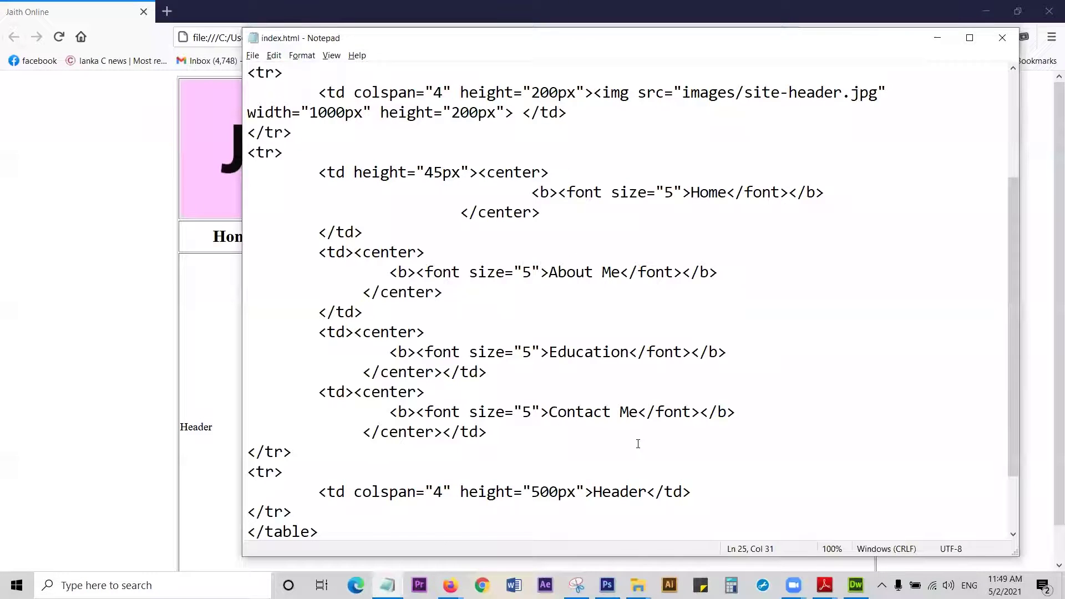
scroll(560, 461, up, 3)
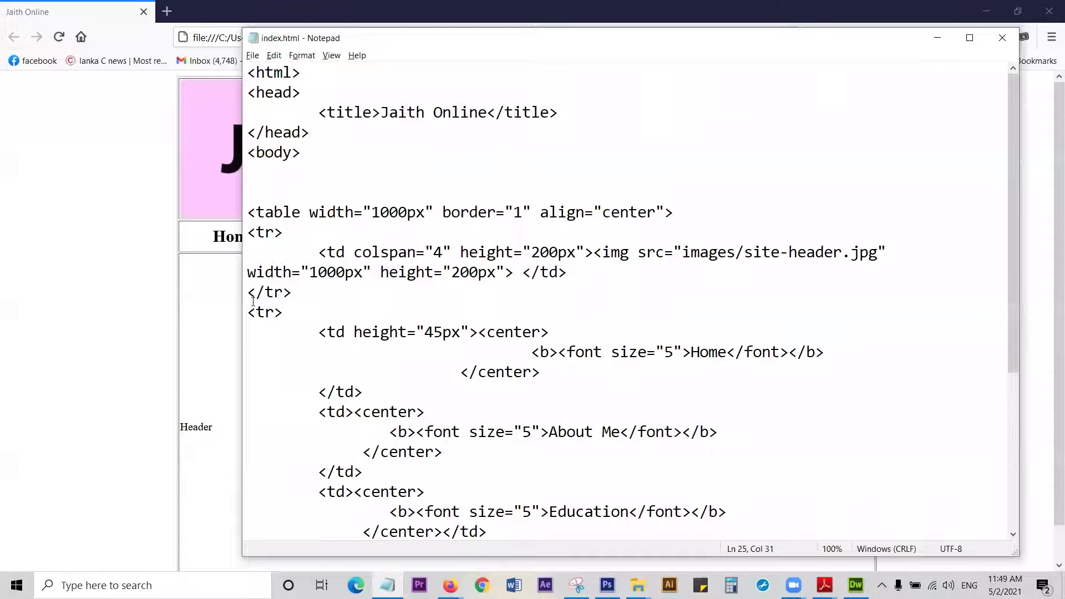
scroll(253, 301, down, 4)
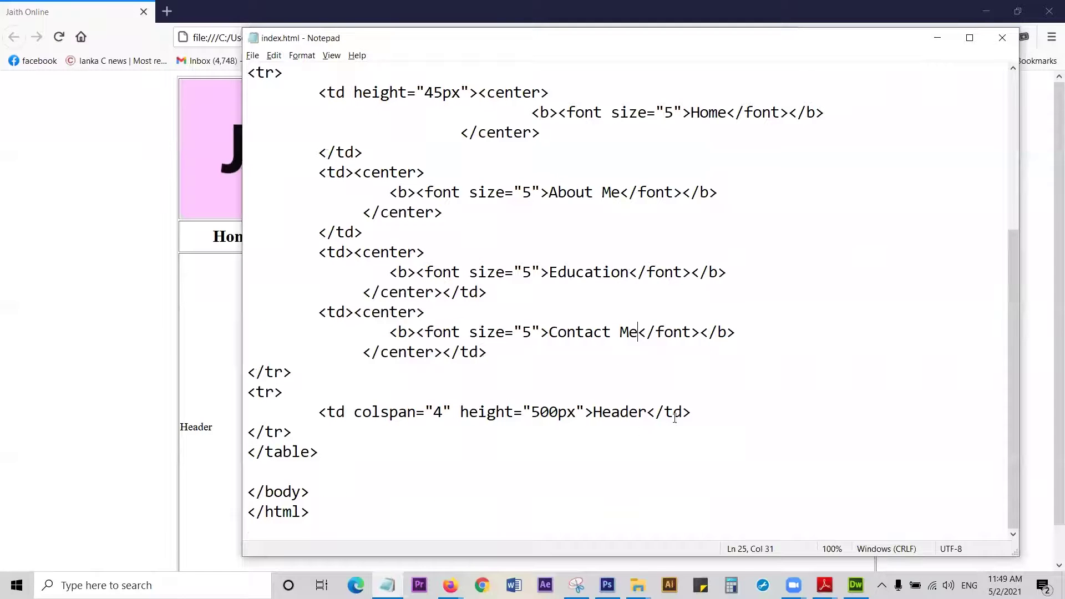
Step: Look through the code of the menu row and of the last table row with the Header cell
drag(295, 369, 249, 233)
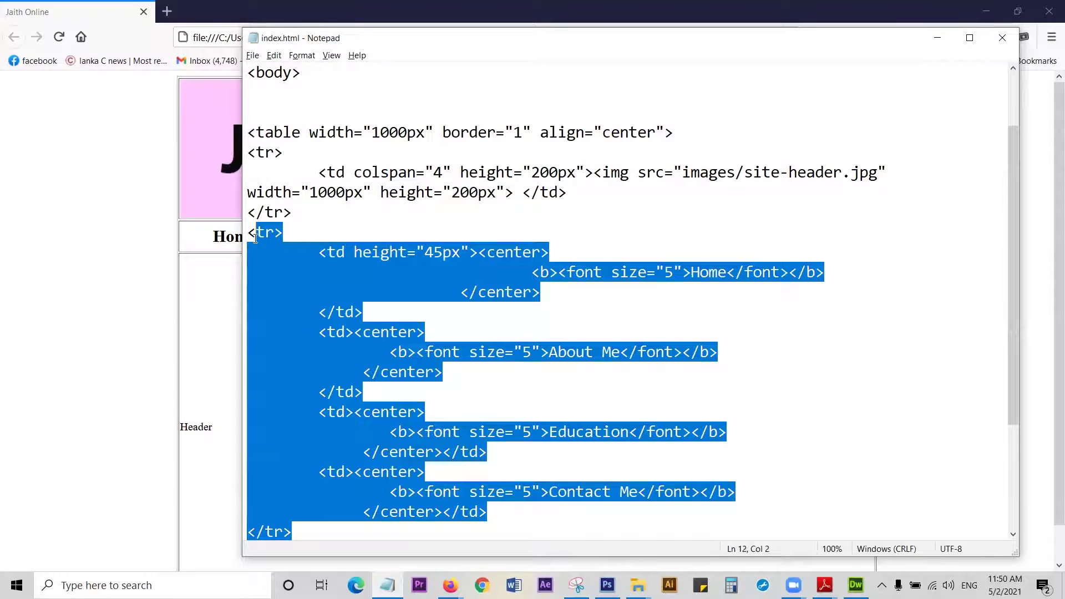
scroll(356, 353, down, 3)
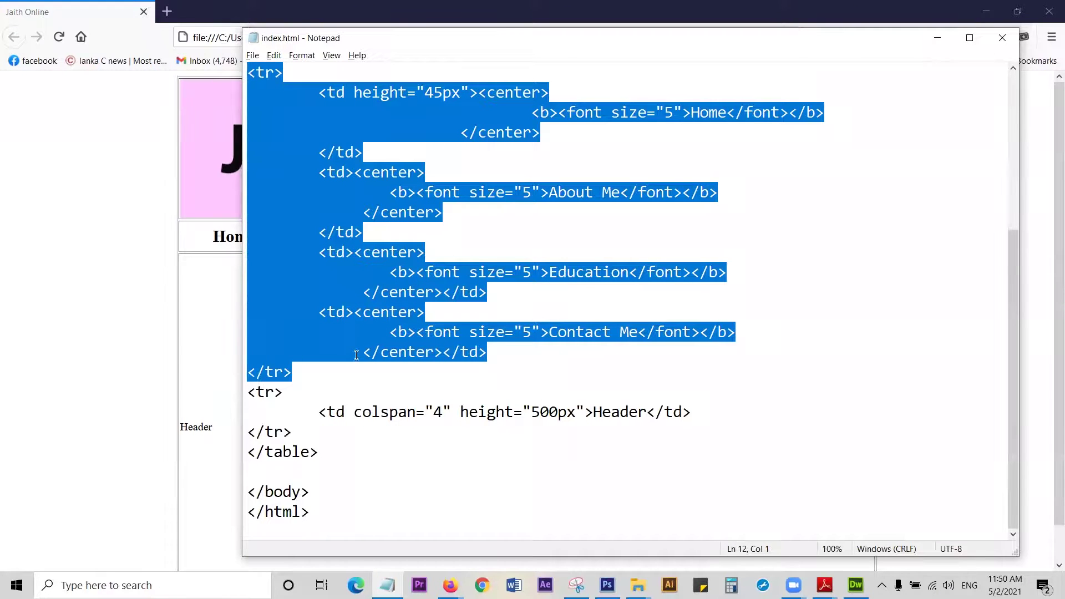
drag(248, 391, 290, 428)
click(291, 429)
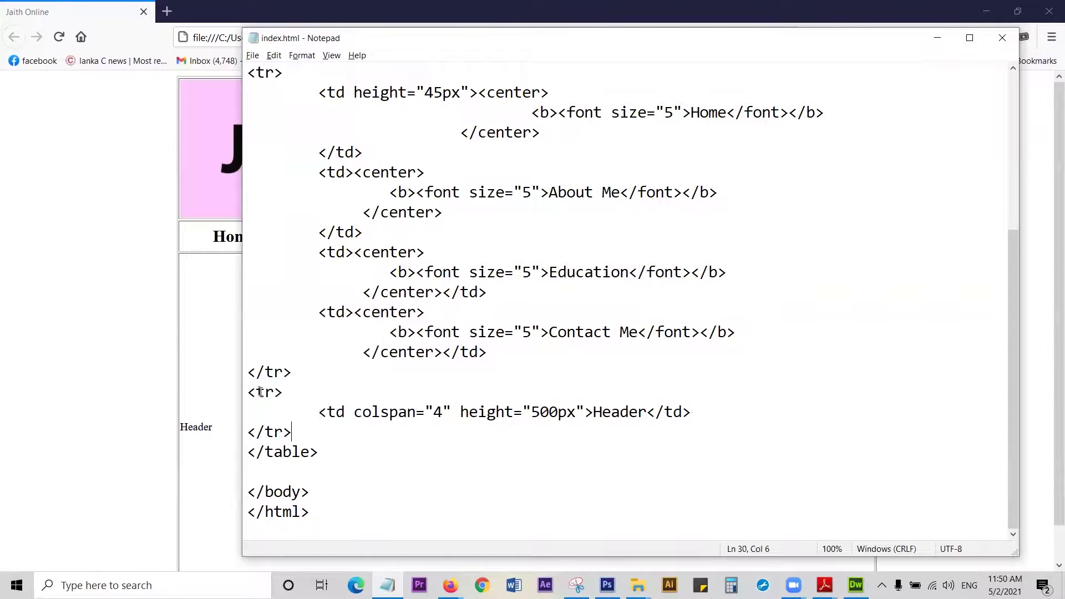
Step: Switch to Photoshop and quit it, saving the changes to site-design.psd
click(210, 341)
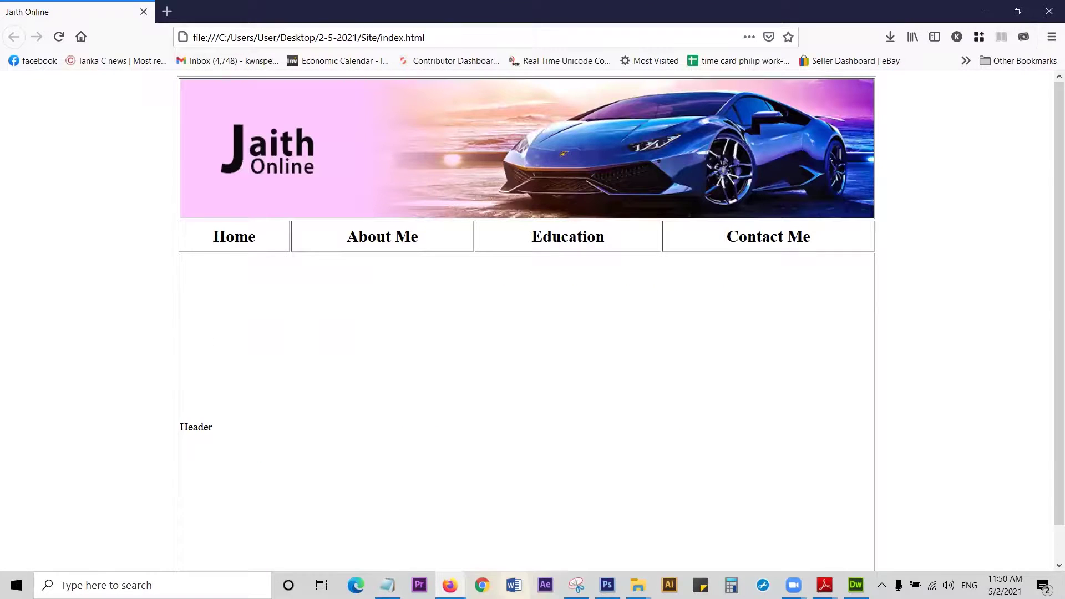
click(607, 585)
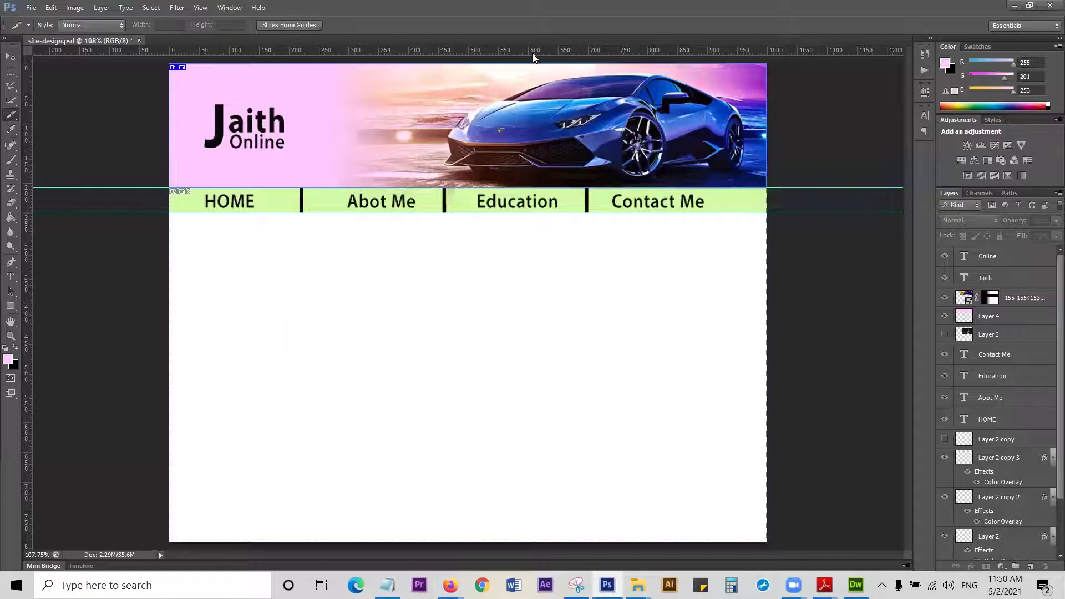
click(1050, 6)
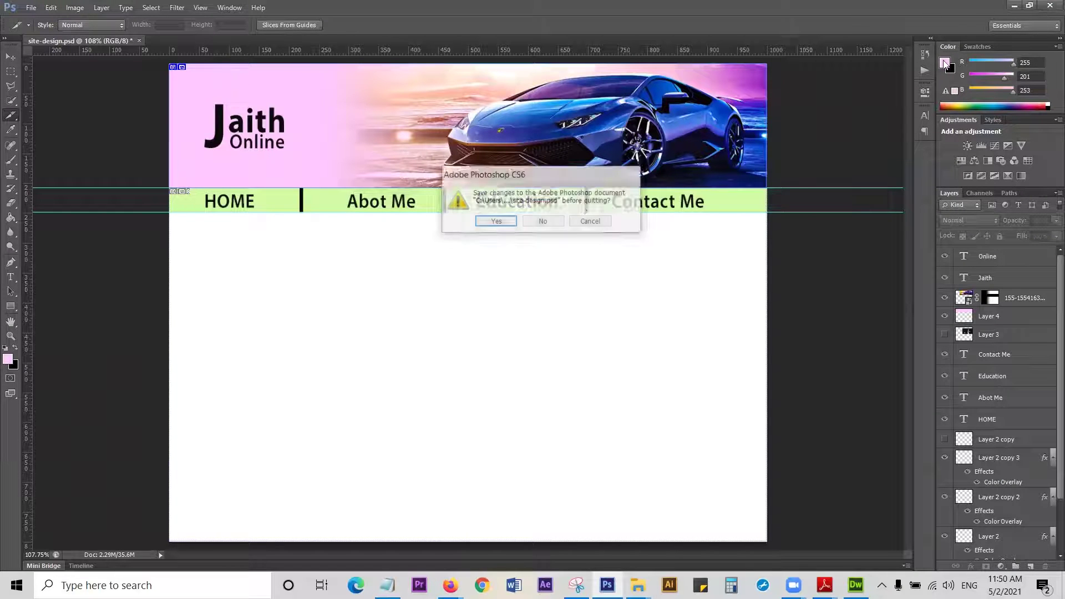
click(497, 221)
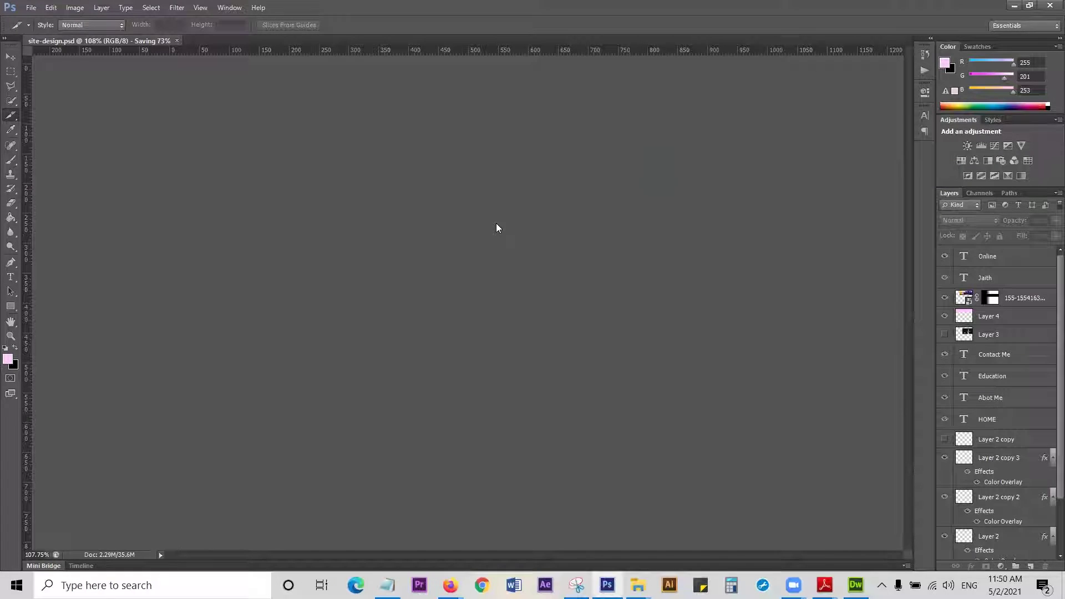
Step: Examine the large content cell and its "Header" text on the Firefox page, alongside the matching code in Notepad
scroll(459, 371, down, 1)
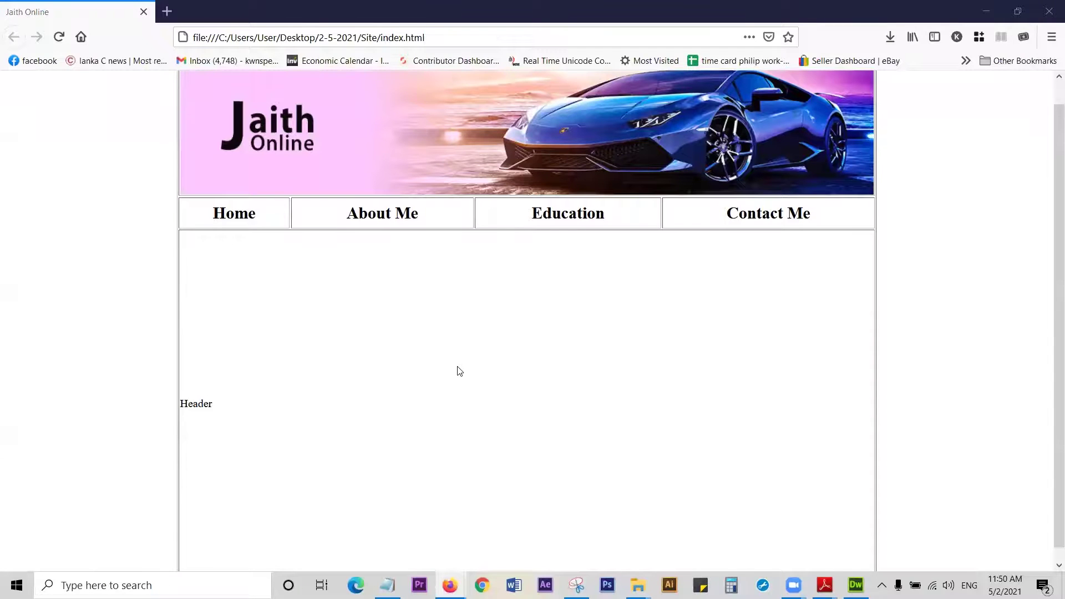
scroll(460, 371, down, 1)
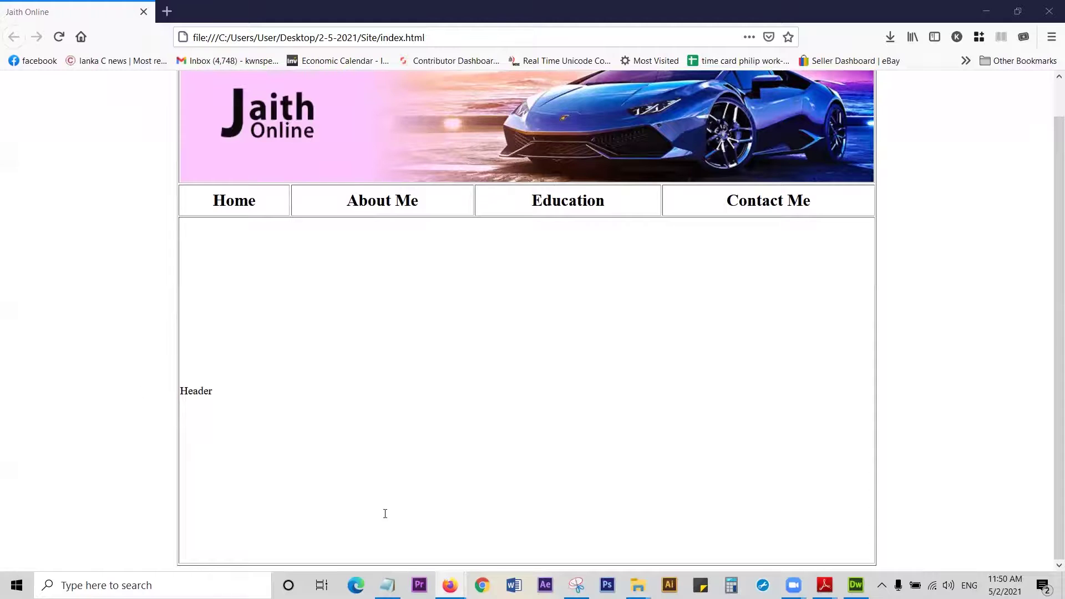
click(387, 586)
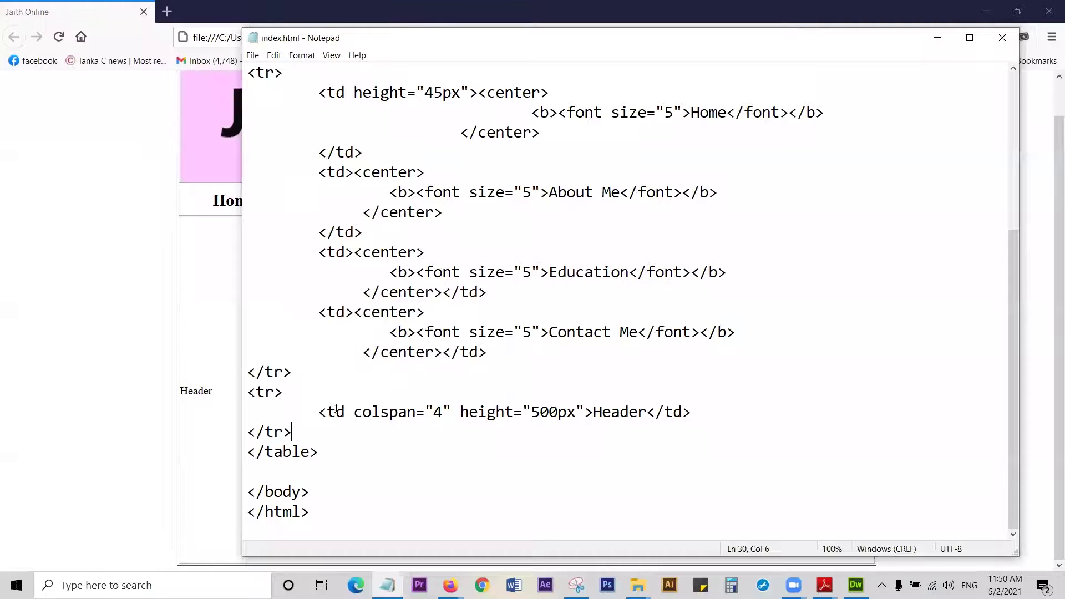
click(222, 397)
drag(222, 397, 178, 405)
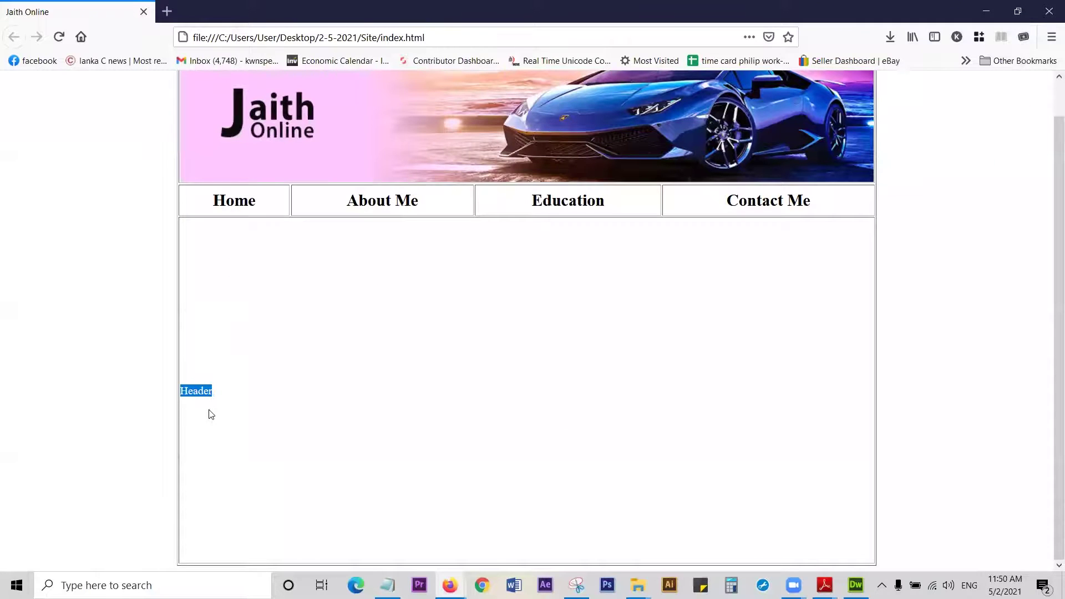
key(alt+Tab)
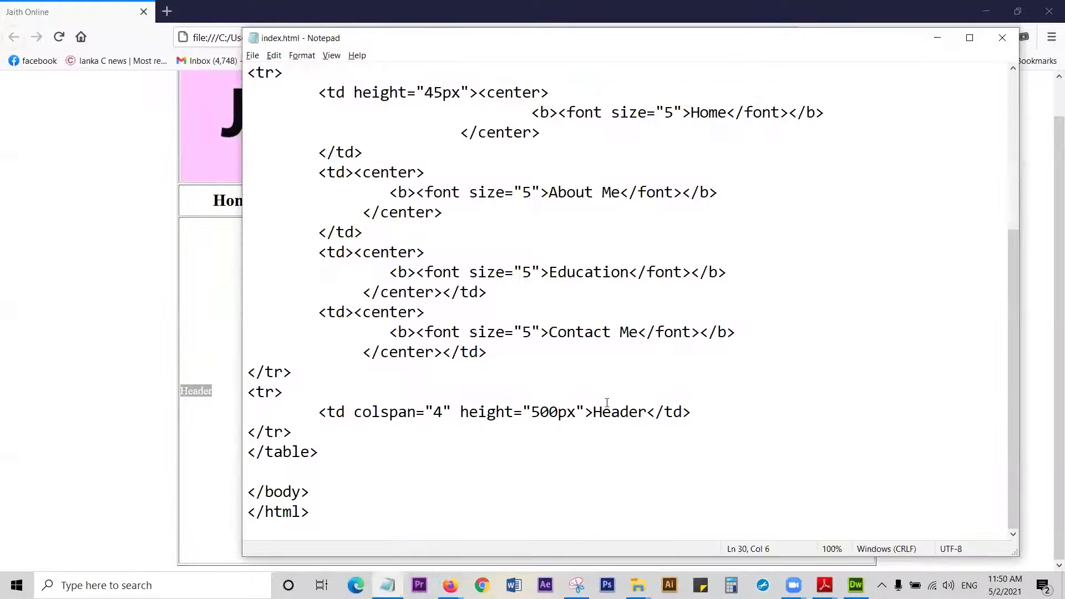
Step: In Notepad, delete the "Header" text from the 500px-high cell and put its closing td tag on a separate indented line
drag(593, 412, 647, 417)
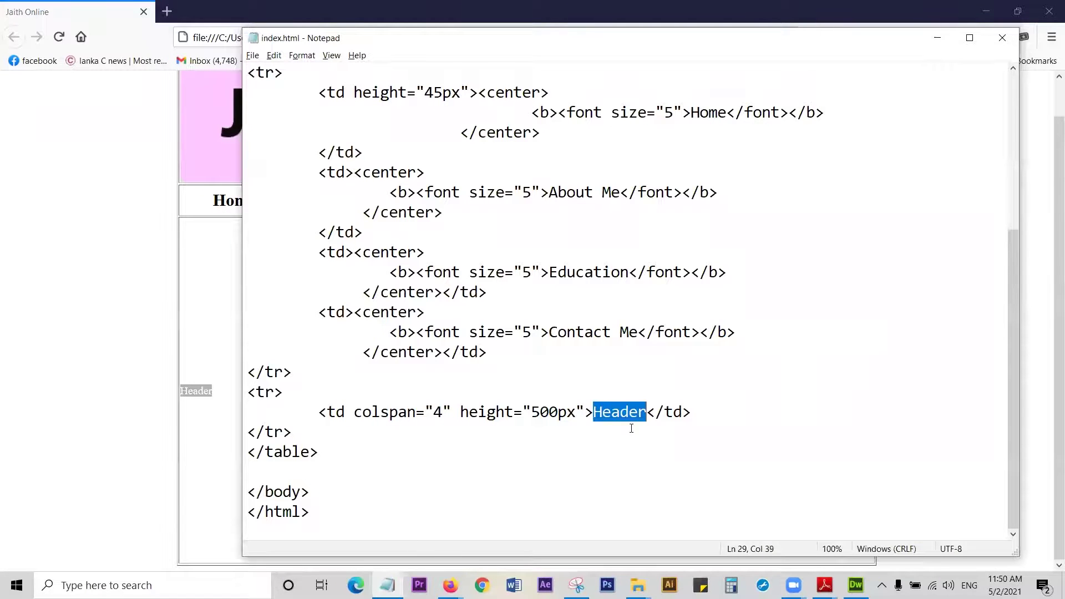
click(593, 408)
key(Return)
key(Return)
key(Return)
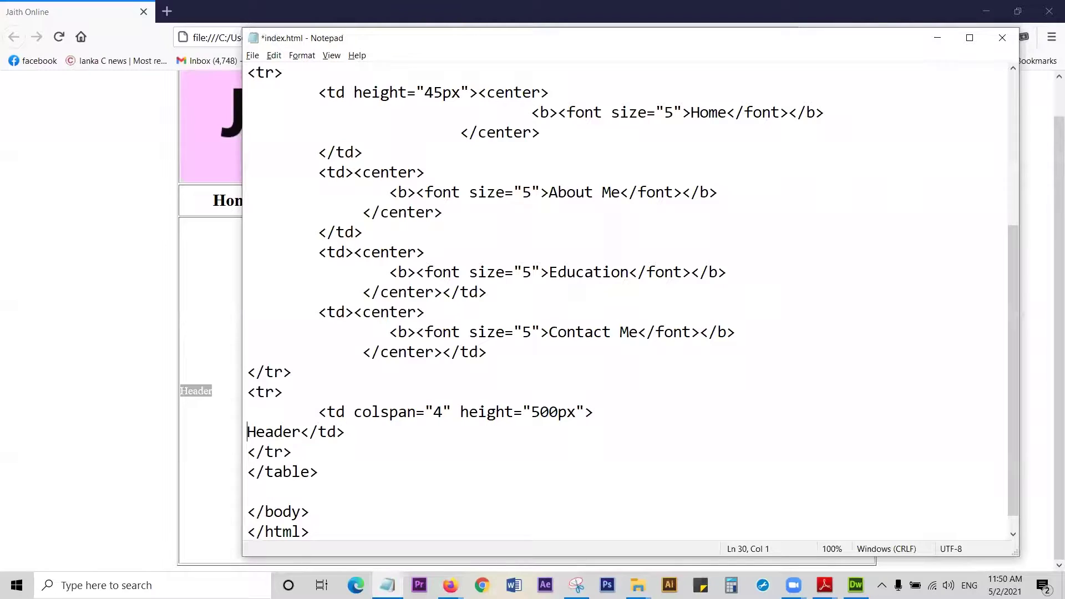
scroll(406, 385, down, 1)
drag(305, 411, 244, 417)
key(Delete)
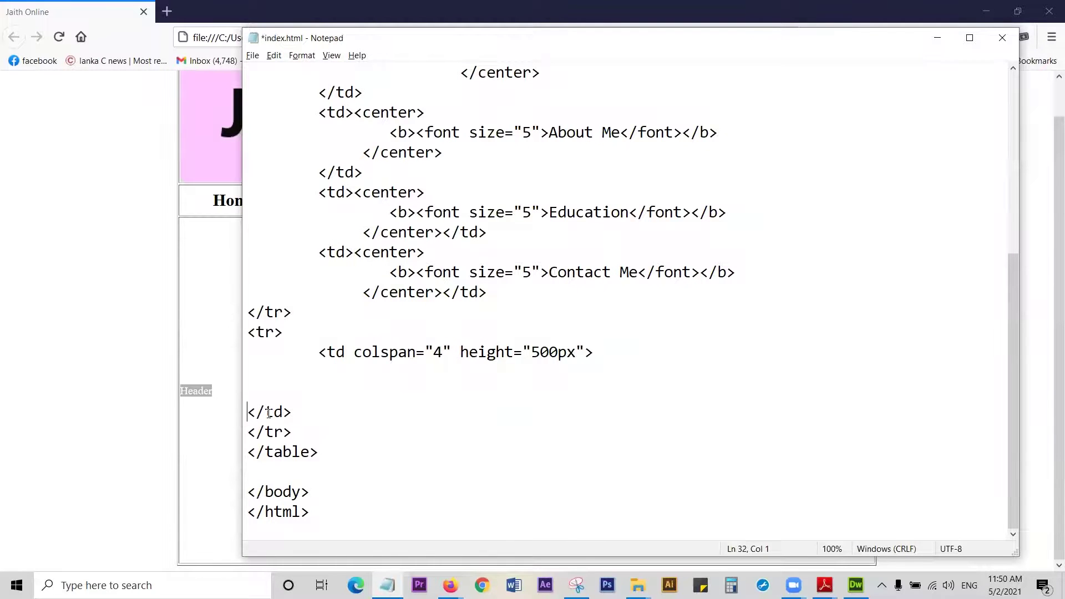
key(Tab)
Step: Start an h2 heading inside the emptied cell with the word "Welcome"
click(330, 364)
text(<h2)
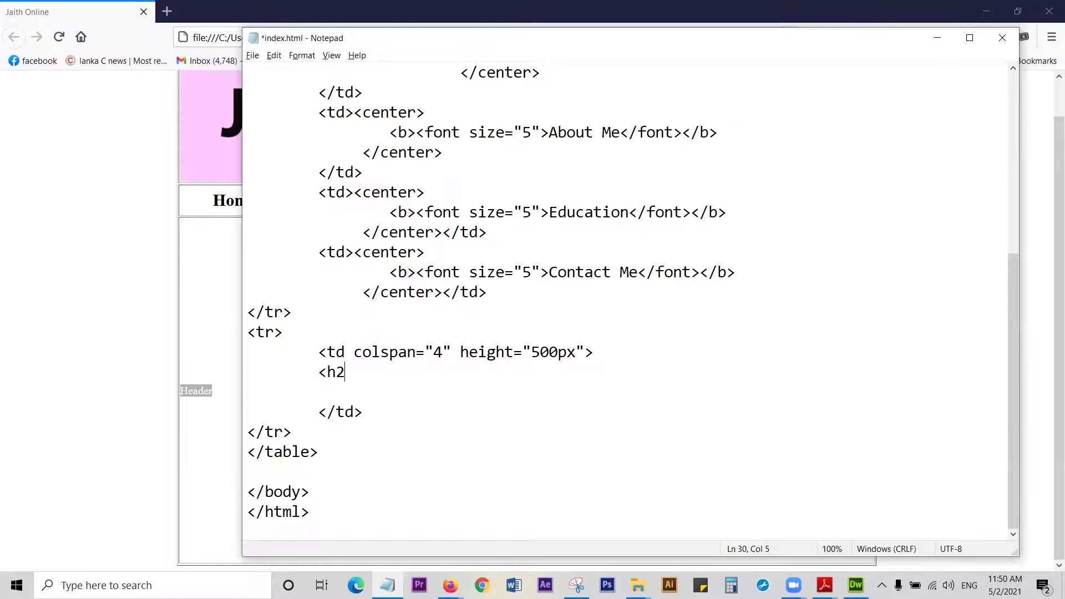
text(>Welcome)
key(BackSpace)
key(BackSpace)
key(BackSpace)
key(BackSpace)
key(BackSpace)
key(BackSpace)
key(BackSpace)
text(Welcome )
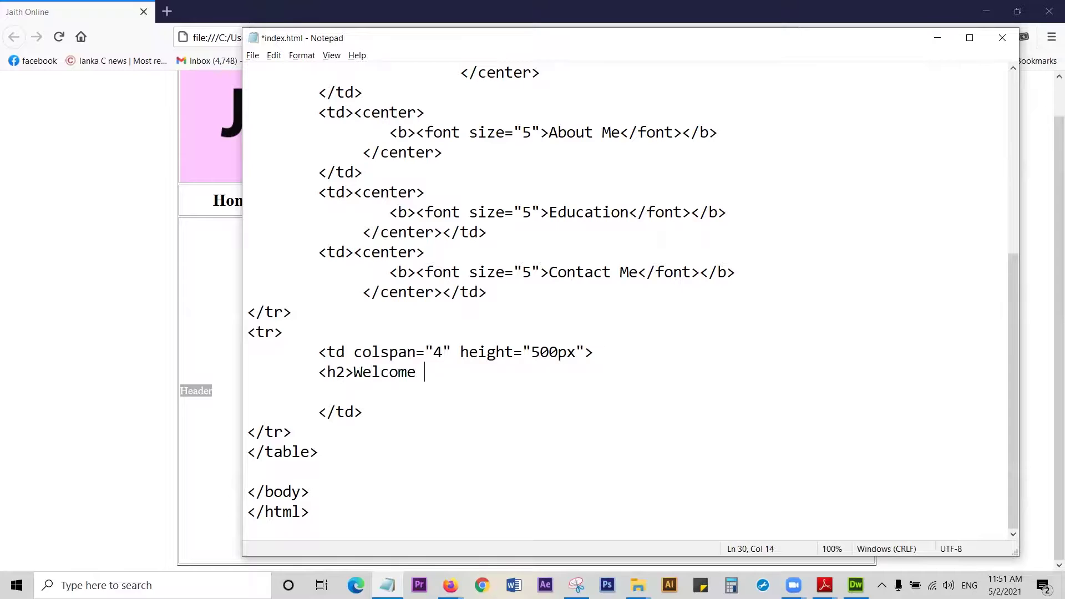
Step: Complete the heading text as "Welcome to - JaithOnline.com" and close the h2 tag
text(to - Jaith Online)
key(BackSpace)
key(BackSpace)
key(BackSpace)
key(BackSpace)
key(BackSpace)
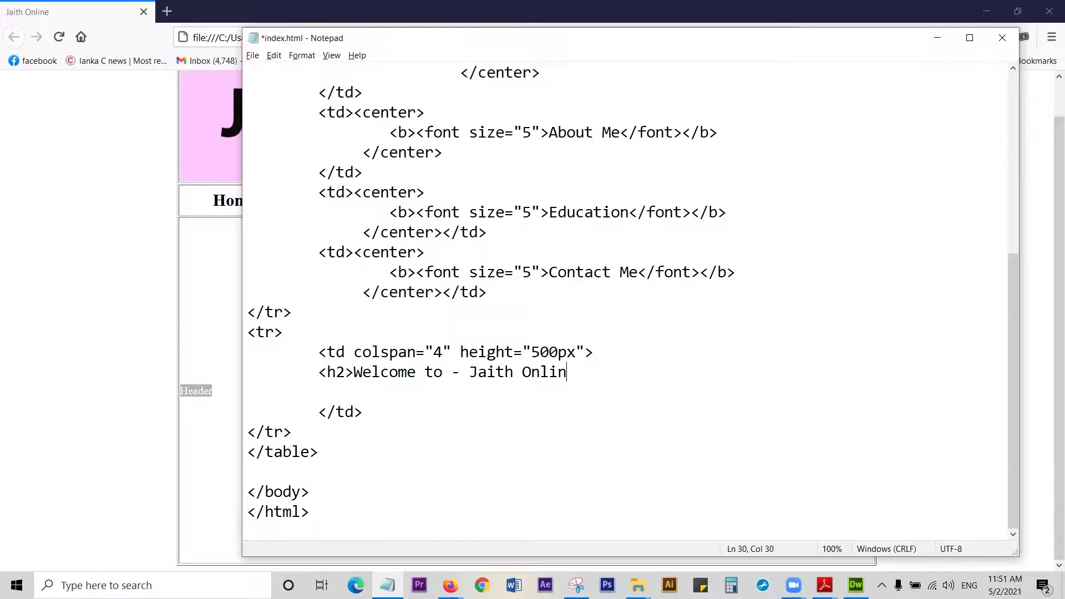
key(BackSpace)
key(BackSpace)
text(Online.com</)
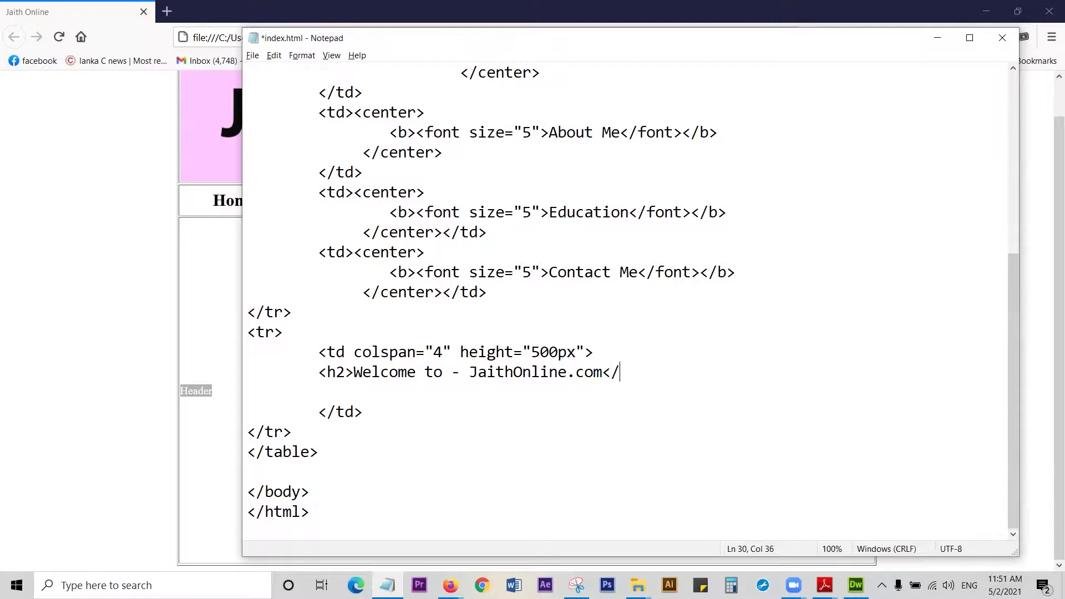
text(h2>)
Step: Save index.html and reload the page in Firefox
key(ctrl+s)
click(103, 302)
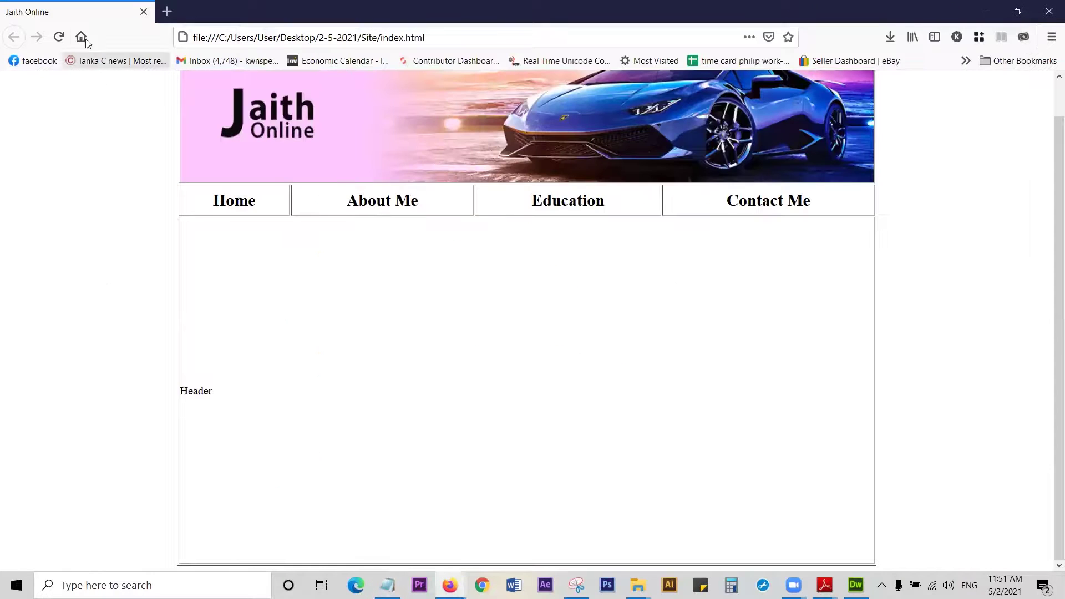
click(59, 38)
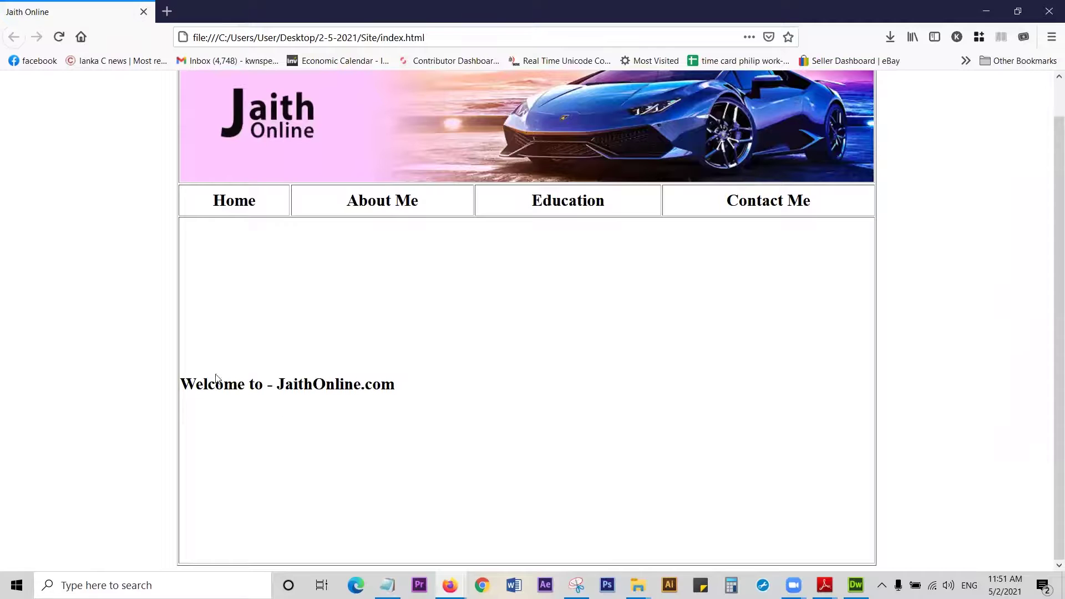
Step: Examine the position of the welcome heading within its cell on the Firefox page and compare it with the code in Notepad
drag(244, 387, 381, 387)
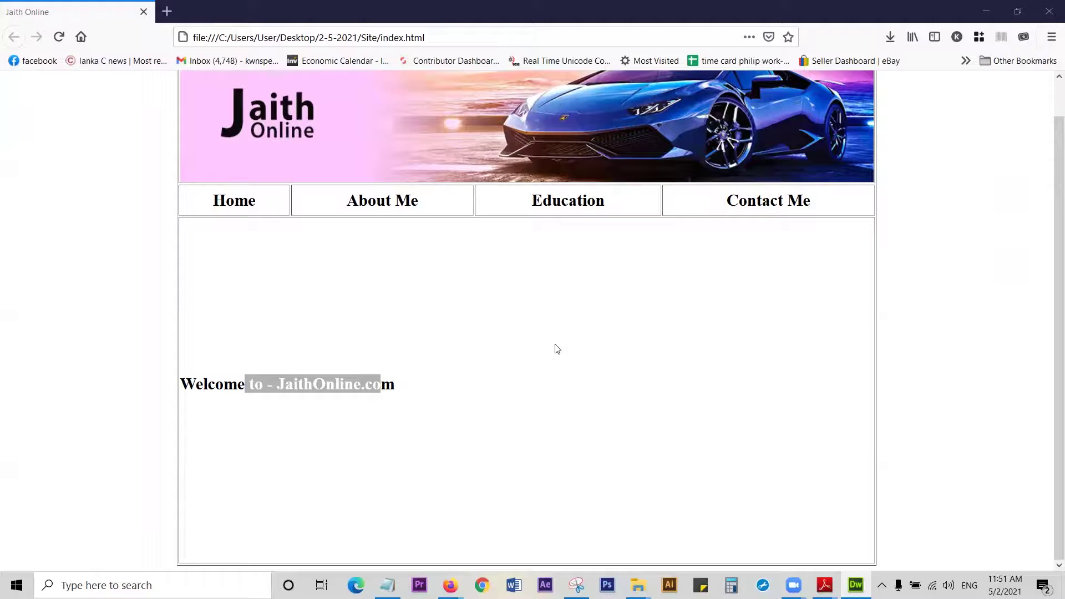
click(307, 333)
drag(216, 382, 403, 388)
click(426, 401)
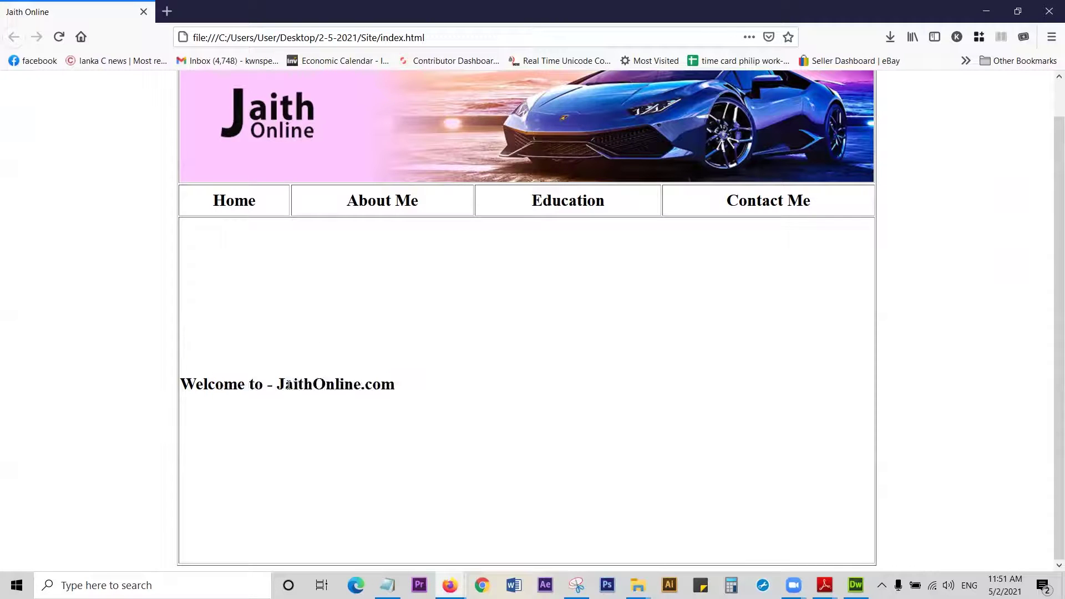
drag(198, 384, 379, 385)
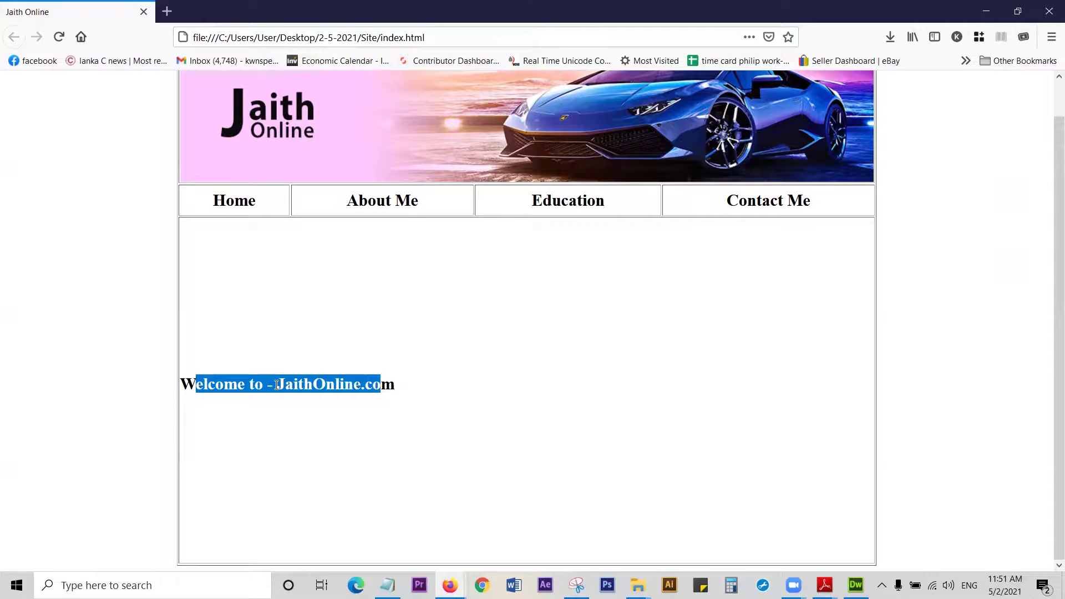
click(234, 328)
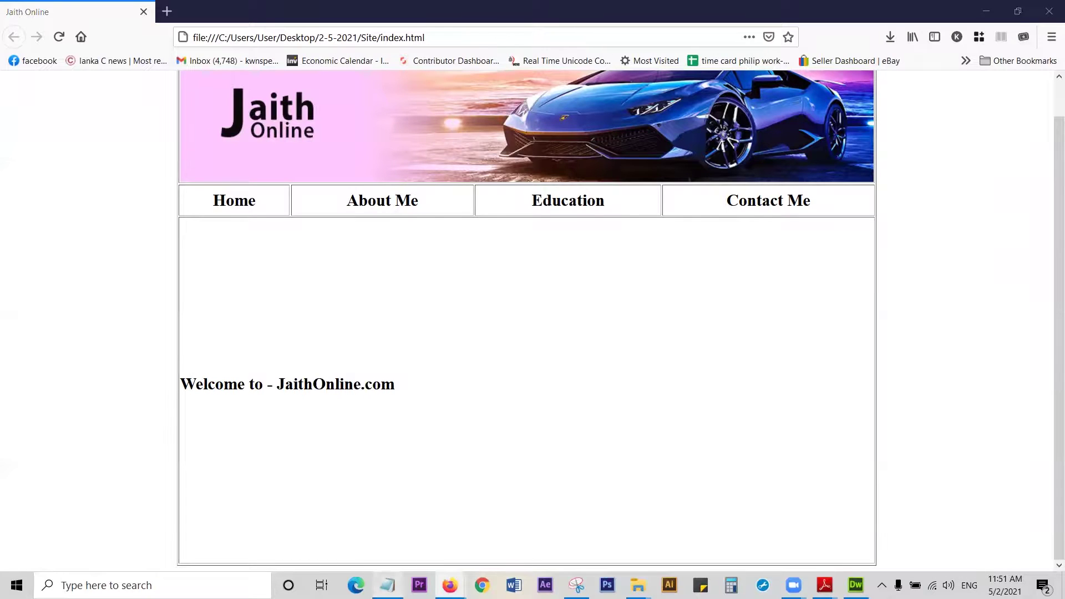
click(387, 583)
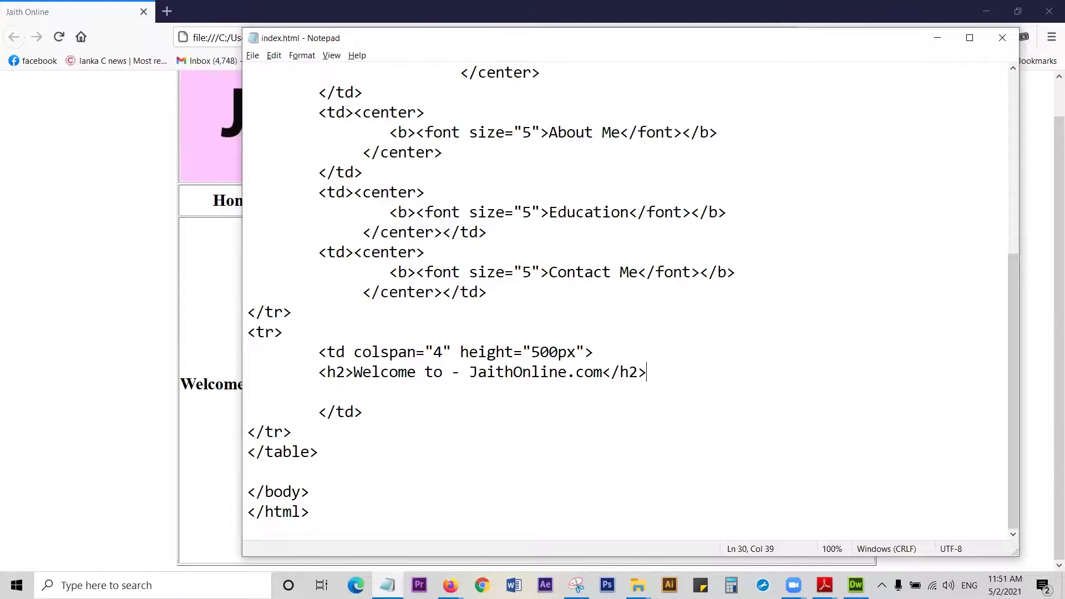
key(alt+Tab)
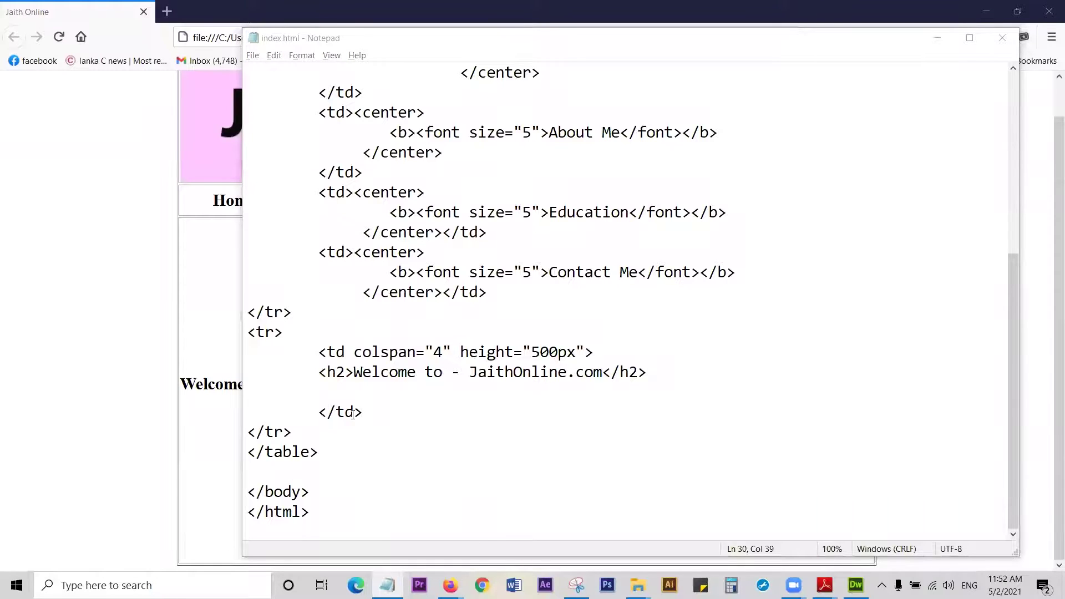
click(355, 373)
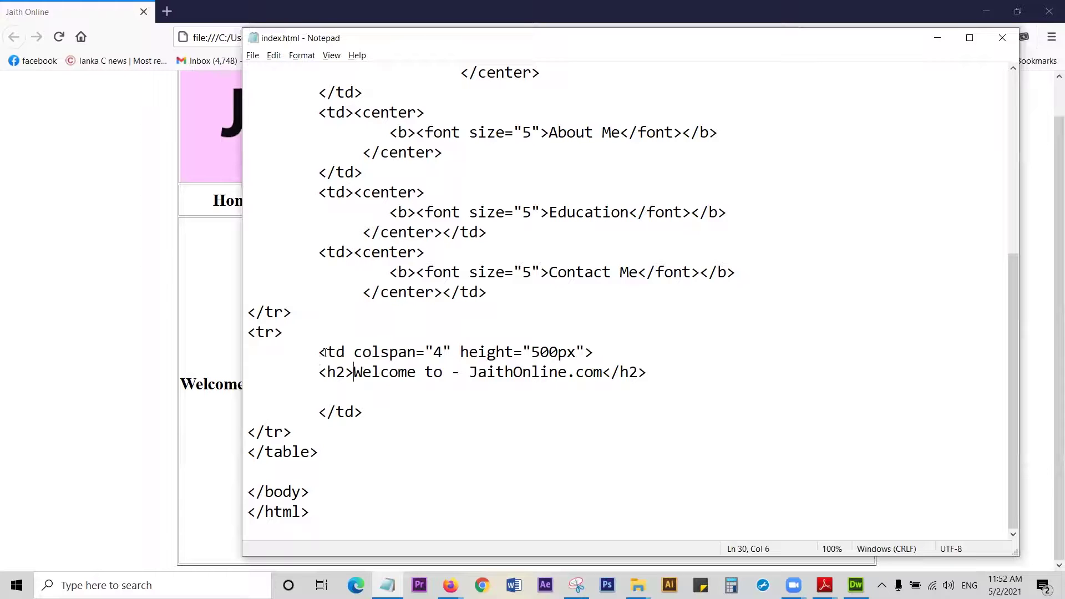
click(224, 384)
drag(224, 384, 382, 383)
key(alt+Tab)
Step: Indent the h2 heading line one level deeper inside the last row's cell
drag(319, 347, 452, 352)
click(250, 332)
drag(250, 331, 297, 430)
click(340, 433)
key(Tab)
Step: Add a valign attribute to the opening td tag of the 500px-high cell
drag(318, 352, 599, 353)
click(338, 355)
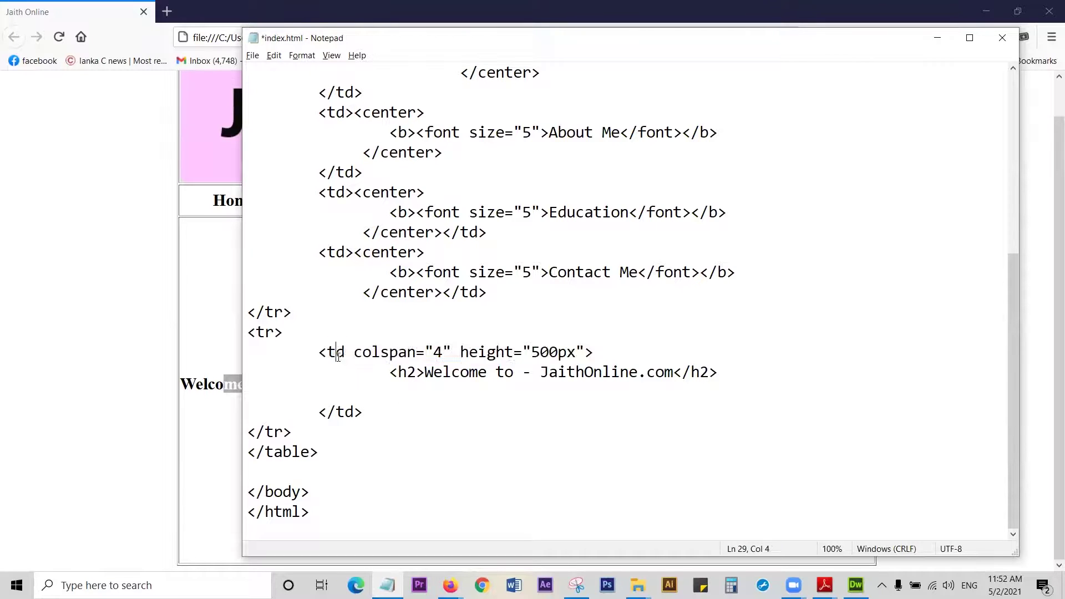
click(582, 353)
text(align)
key(BackSpace)
key(BackSpace)
key(BackSpace)
key(BackSpace)
key(BackSpace)
text(valign)
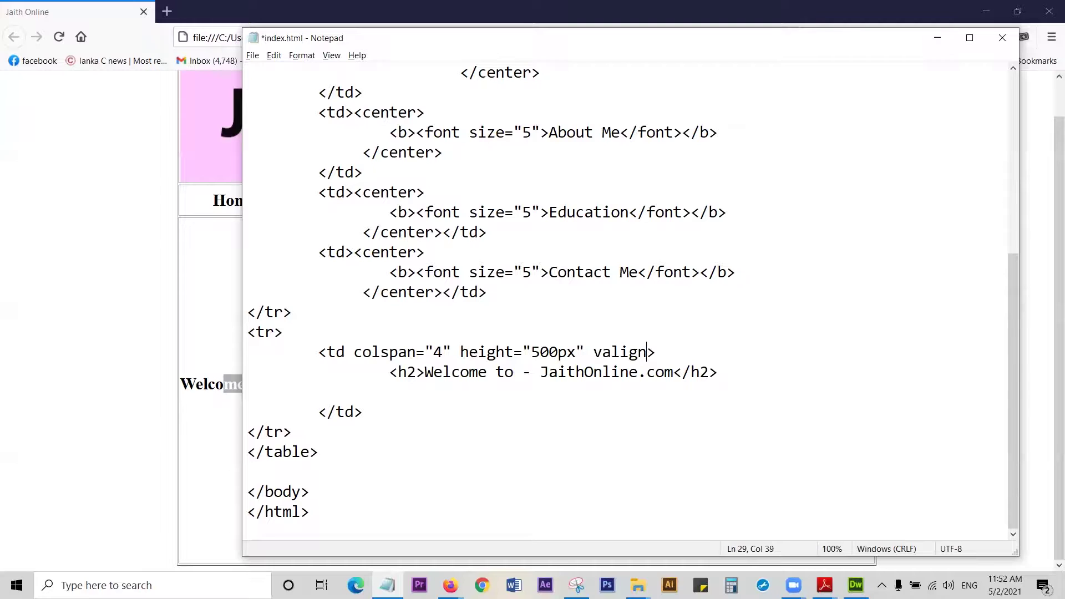
Step: Set the cell's valign attribute to "top" and save index.html
drag(593, 352, 648, 352)
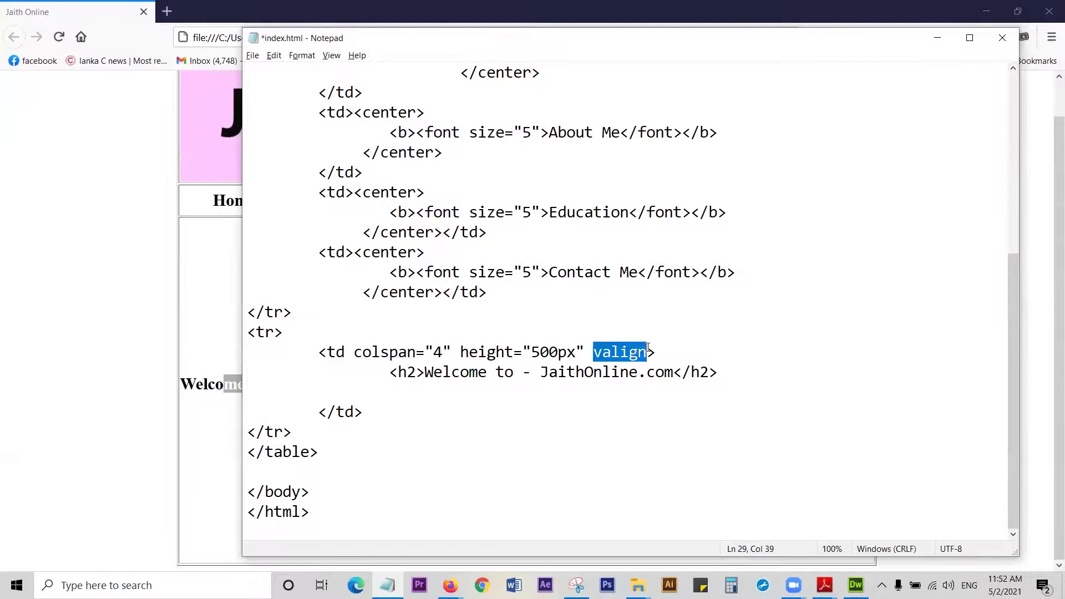
click(649, 353)
text(=)
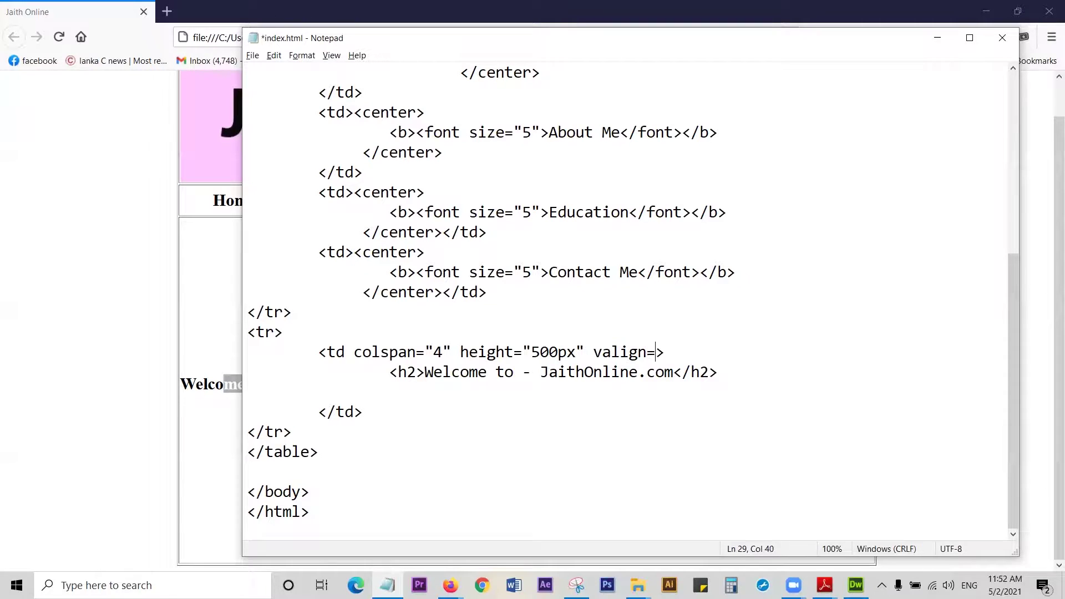
text("top")
key(ctrl+s)
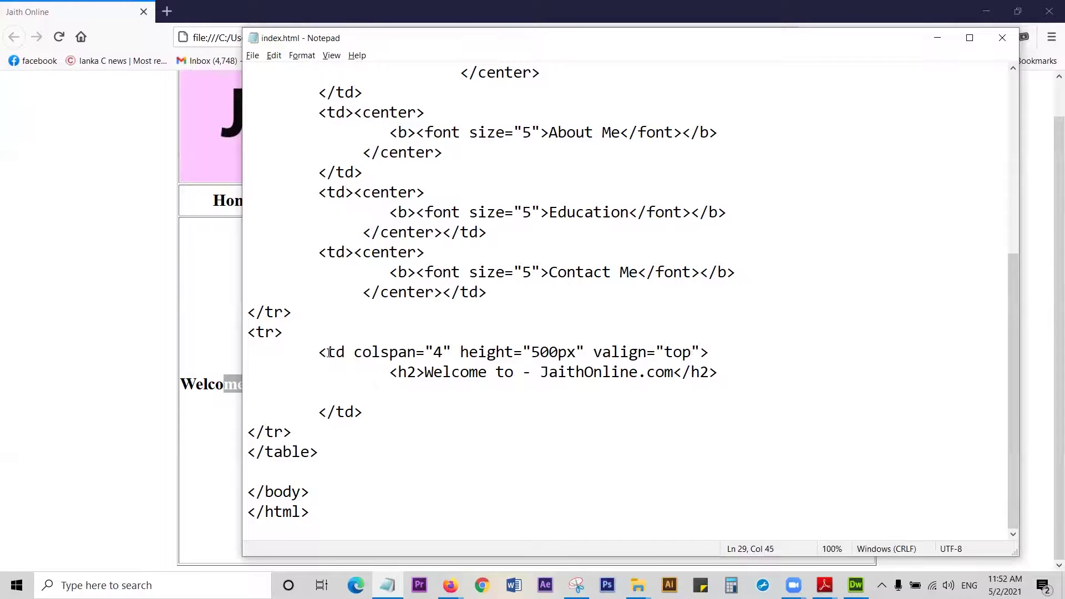
drag(319, 352, 345, 353)
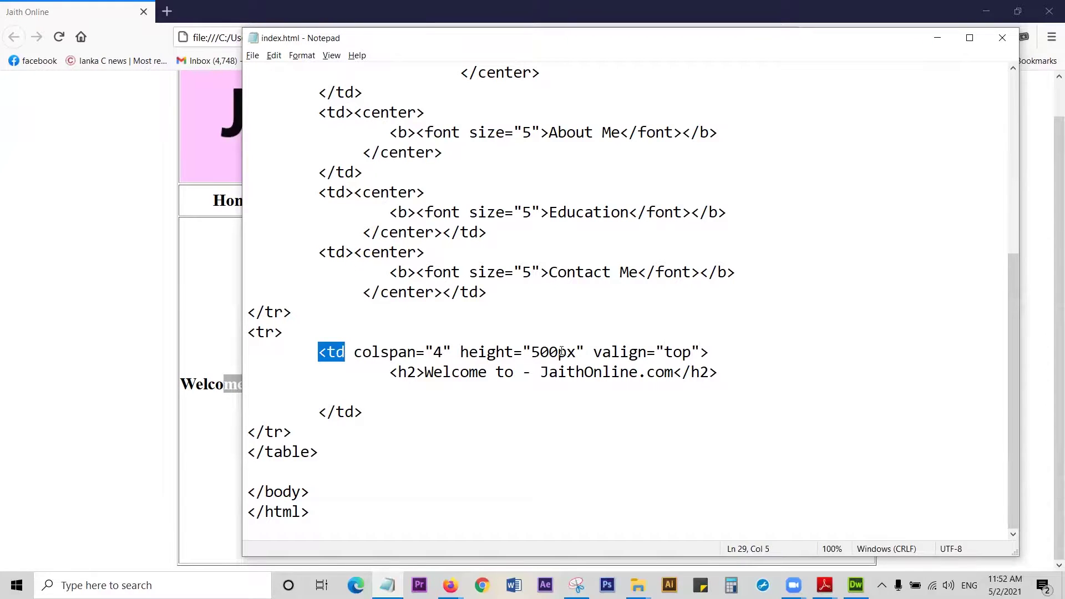
drag(354, 353, 701, 349)
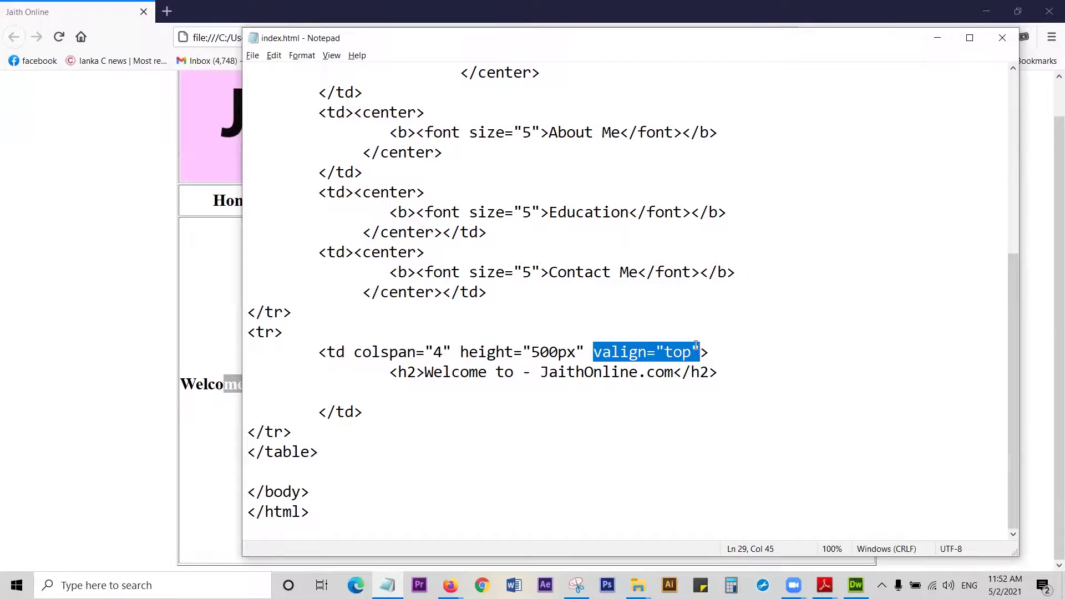
Step: Reload the Jaith Online page in Firefox and check the welcome heading's position in its cell
click(111, 239)
click(59, 36)
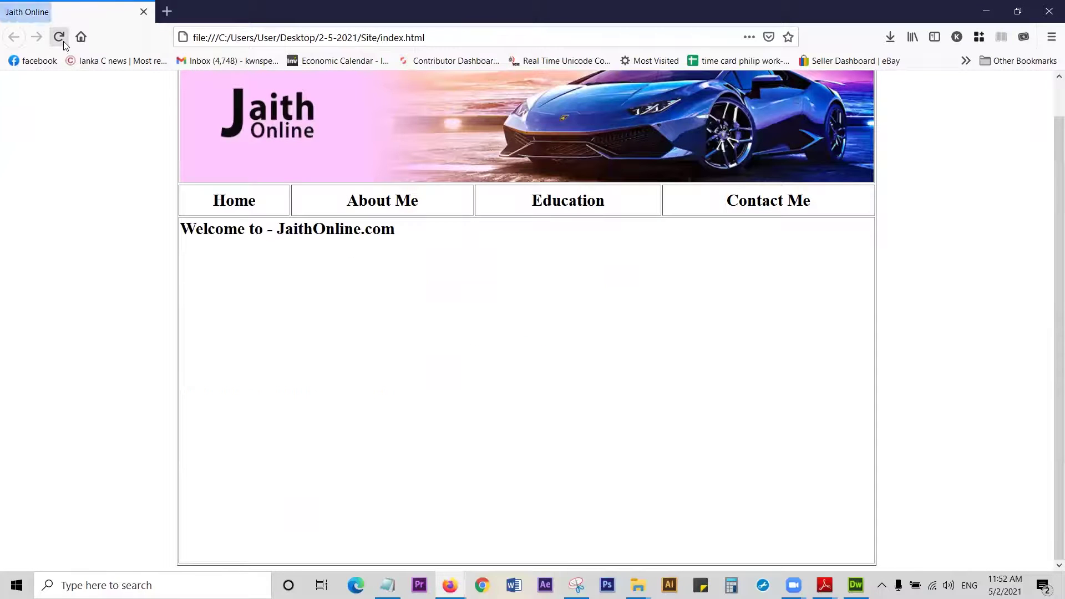
drag(188, 228, 389, 232)
click(428, 257)
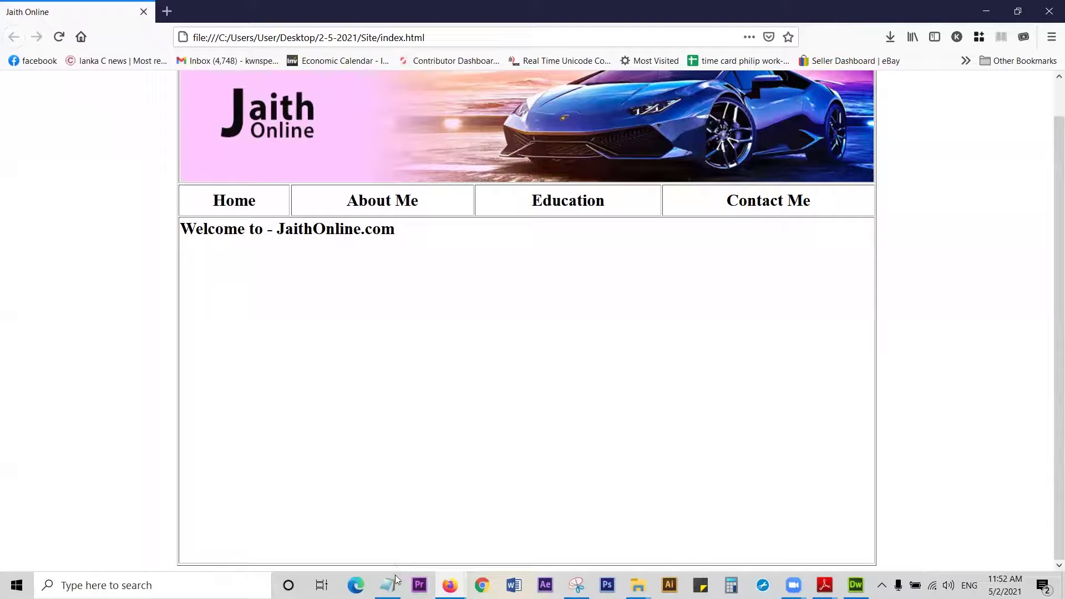
Step: In Notepad, add an indented <p> element with its closing </p> on a separate line below the h2 heading
mouse_move(387, 585)
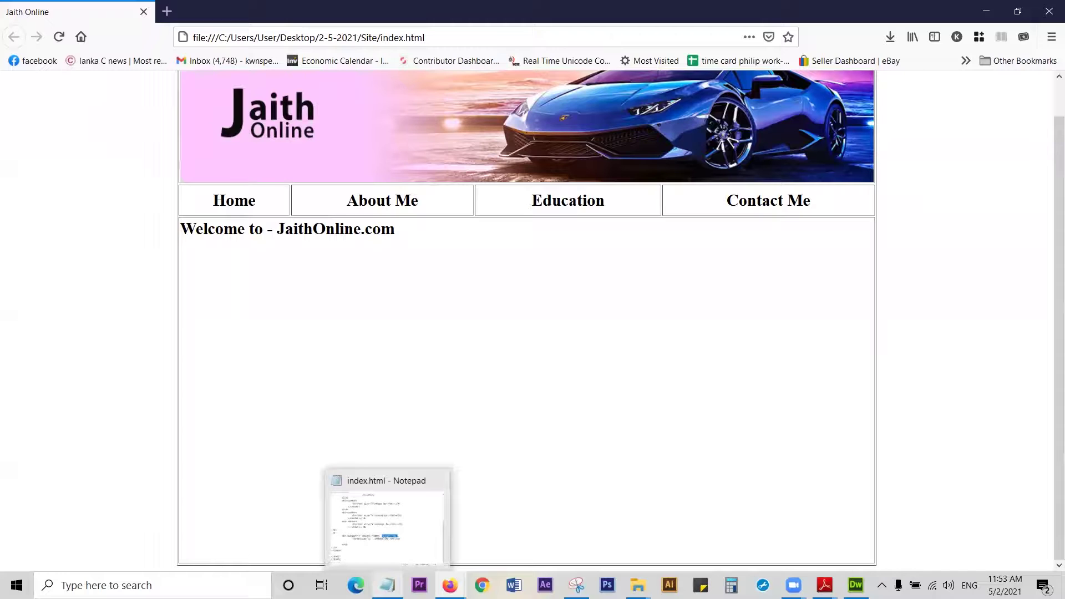
click(388, 585)
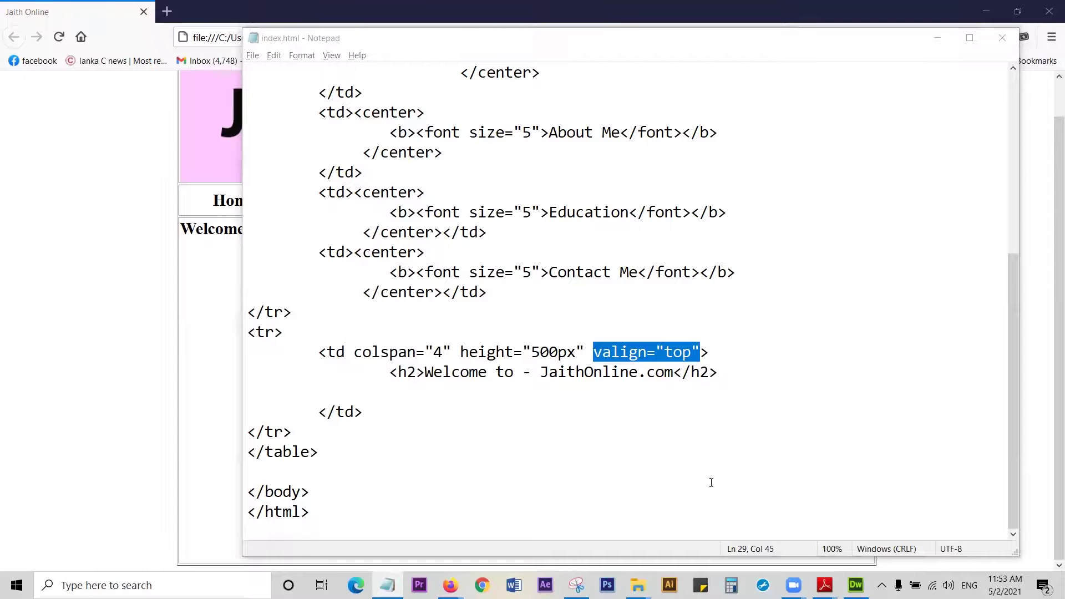
click(742, 371)
key(Return)
key(Tab)
key(Tab)
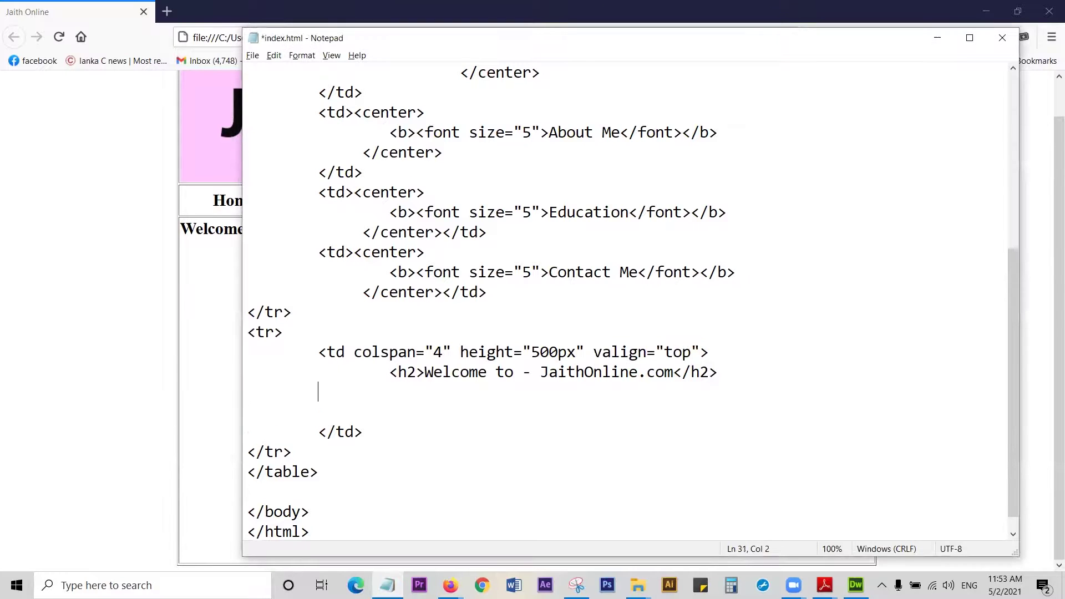
text(<p>)
key(Return)
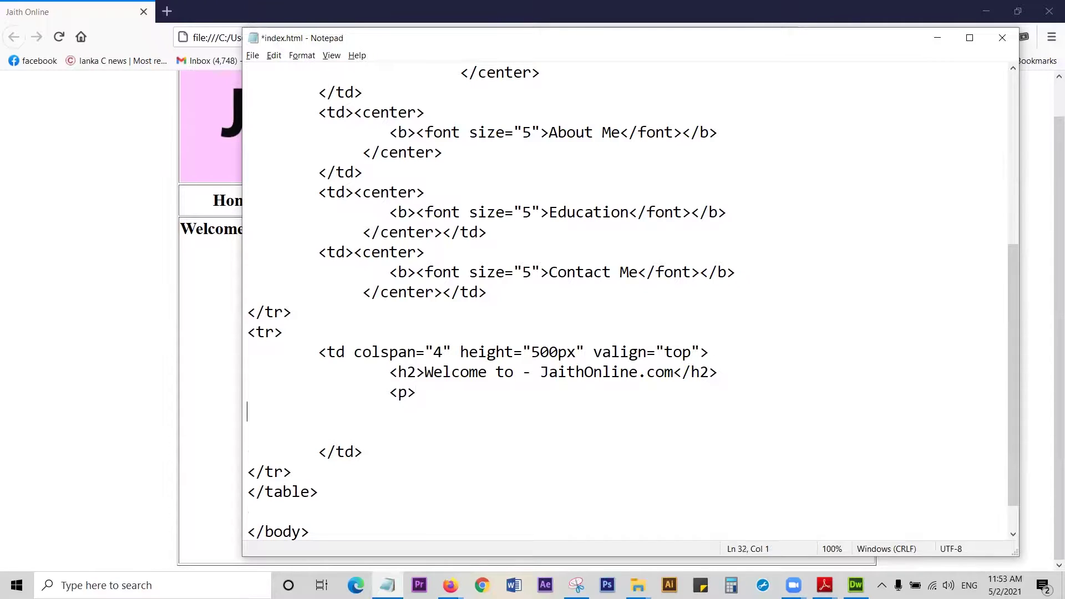
text(</p>)
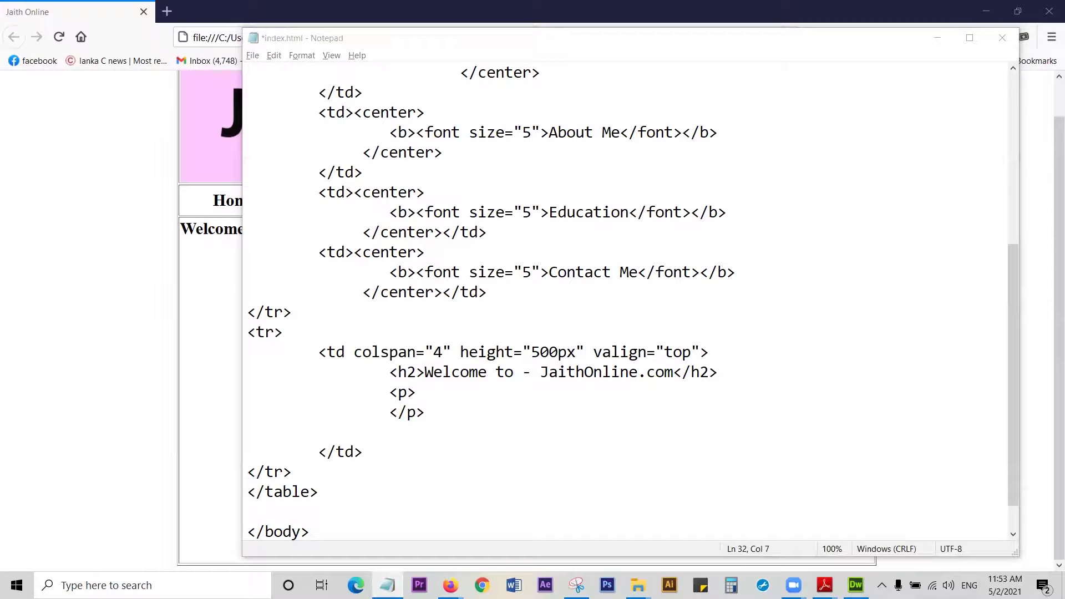
Step: In the other Firefox window, search the web for "lorem ipsum" in a new tab and open lipsum.com
key(alt+Tab)
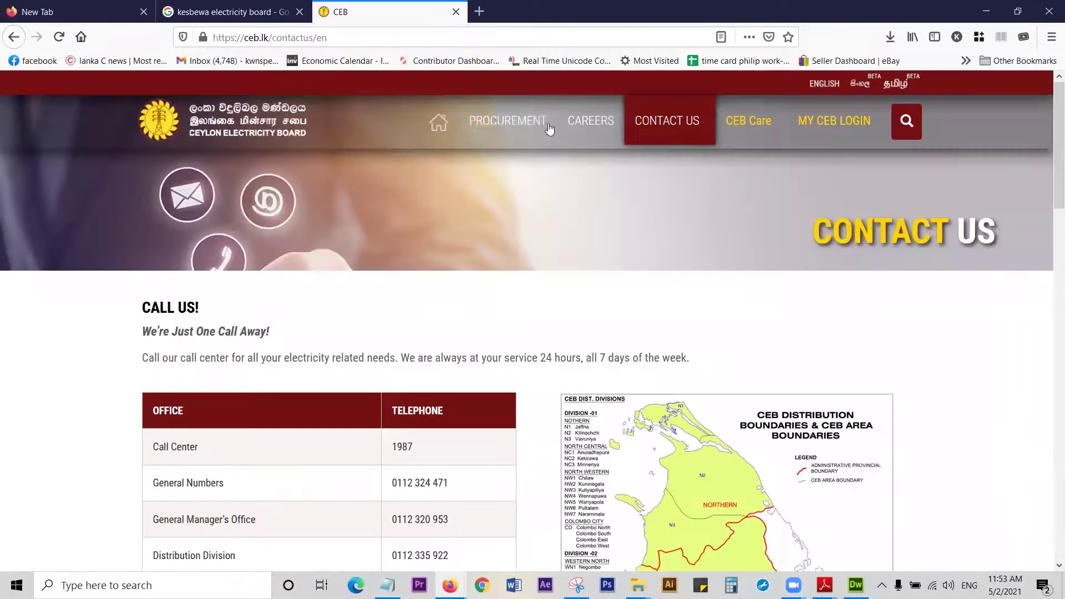
click(479, 11)
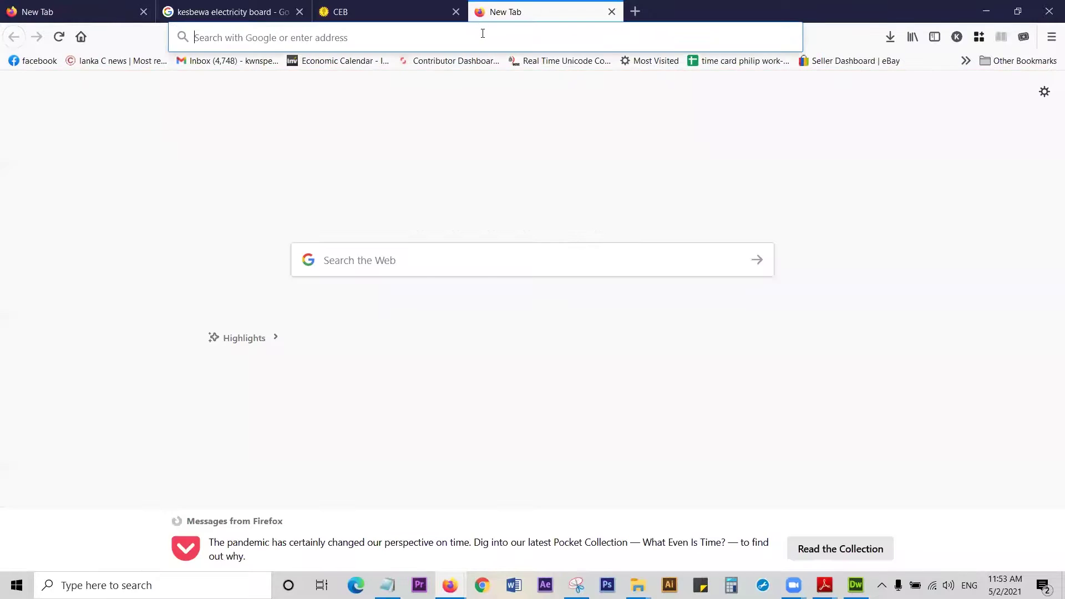
click(483, 34)
text(lorem im)
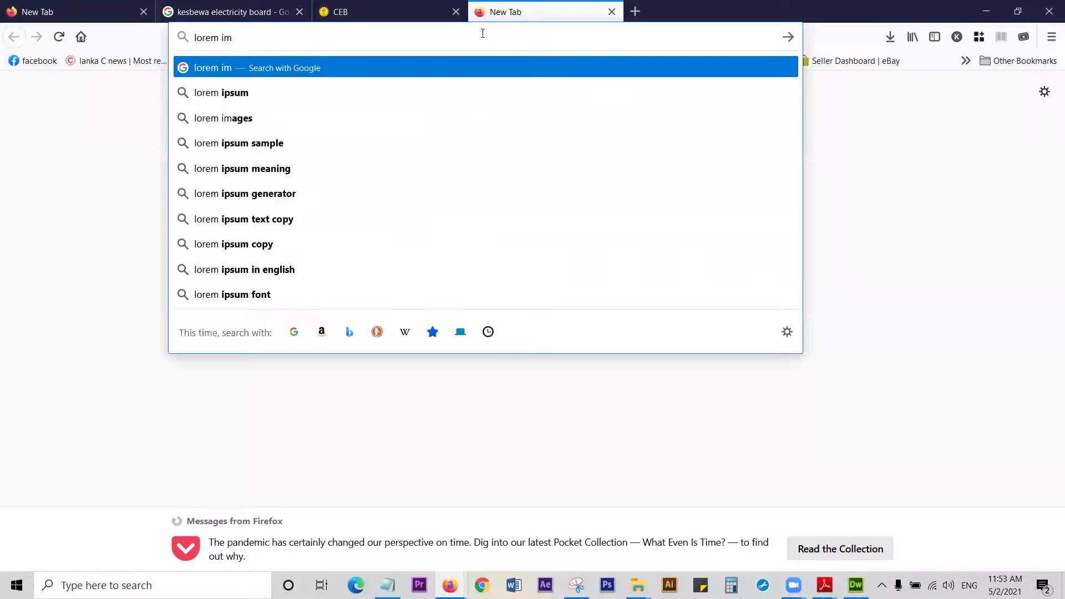
key(BackSpace)
text(psum)
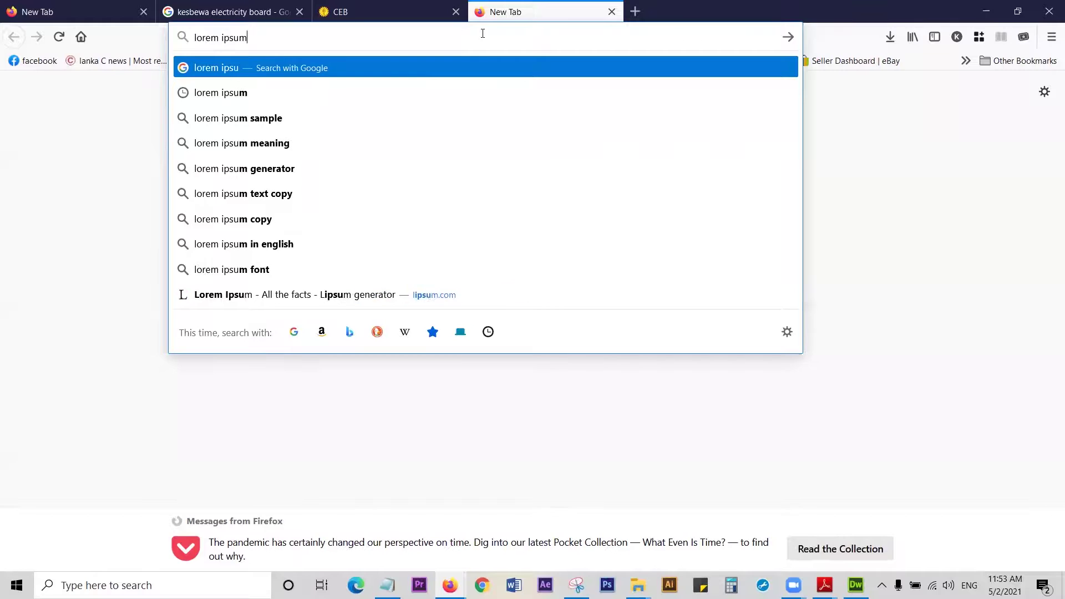
key(Return)
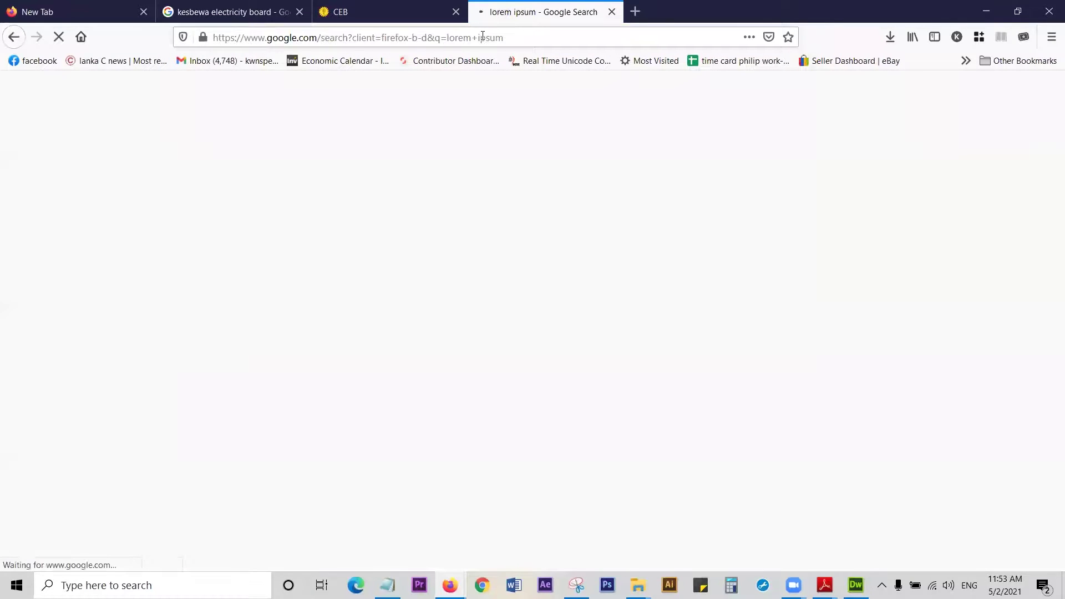
click(231, 225)
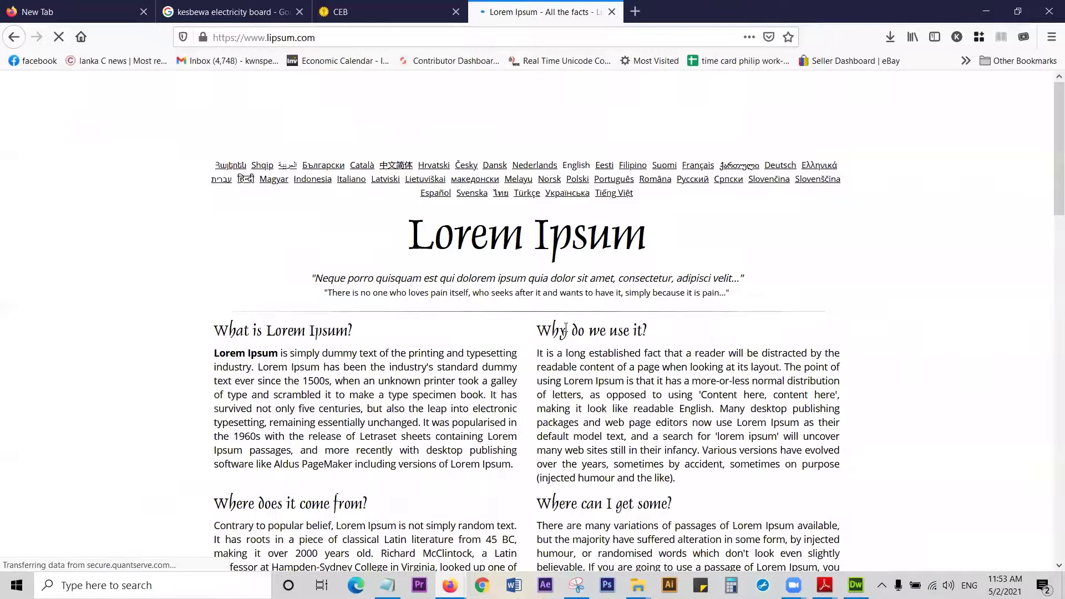
Step: Copy the paragraph under "Why do we use it?" on the Lorem Ipsum page
scroll(563, 328, down, 2)
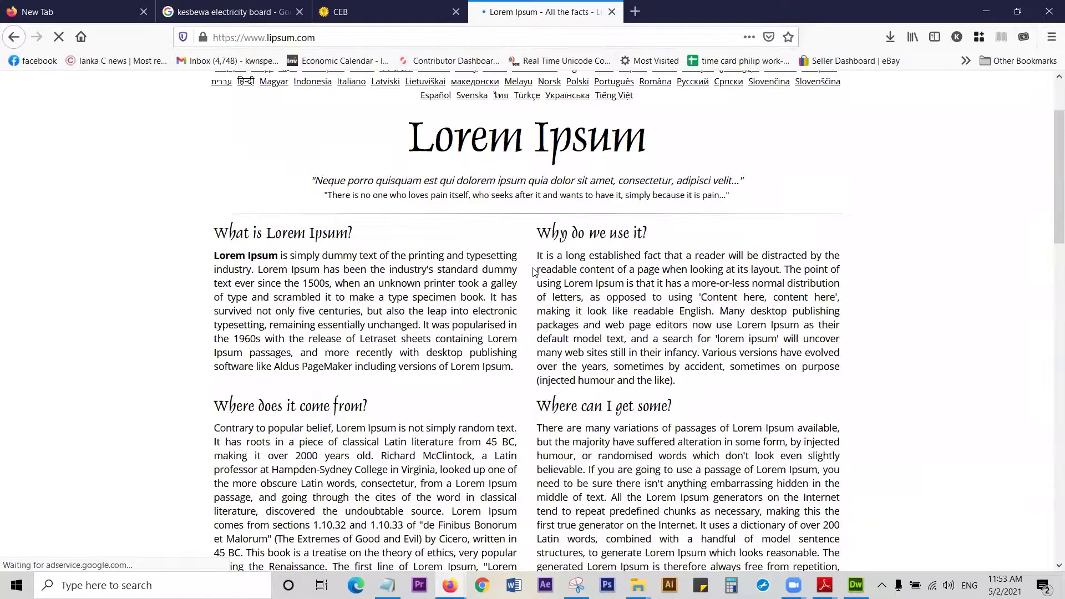
scroll(536, 272, down, 2)
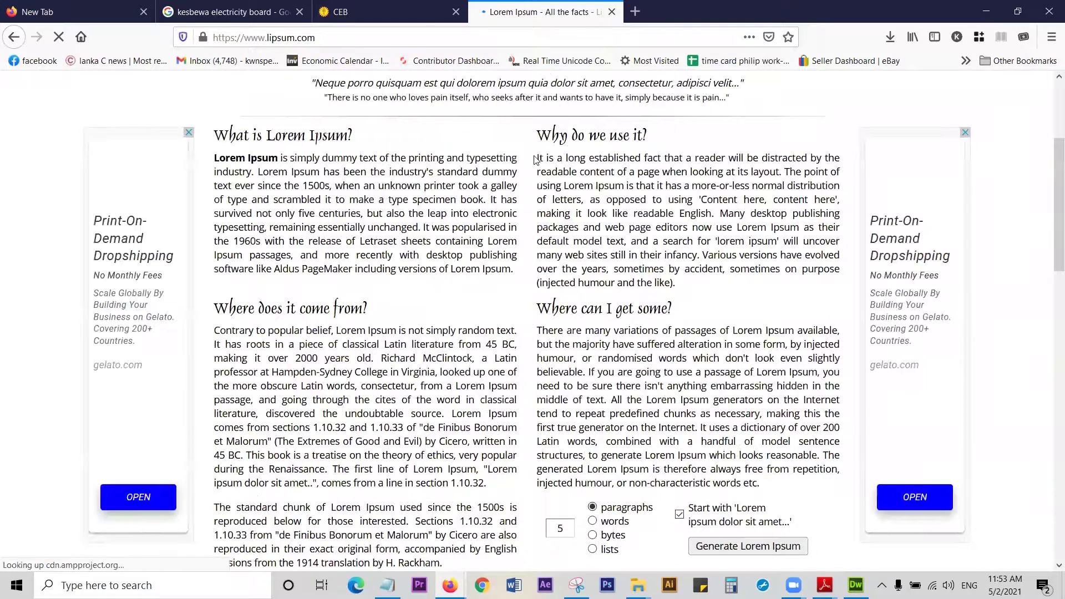
drag(539, 157, 708, 288)
key(ctrl+c)
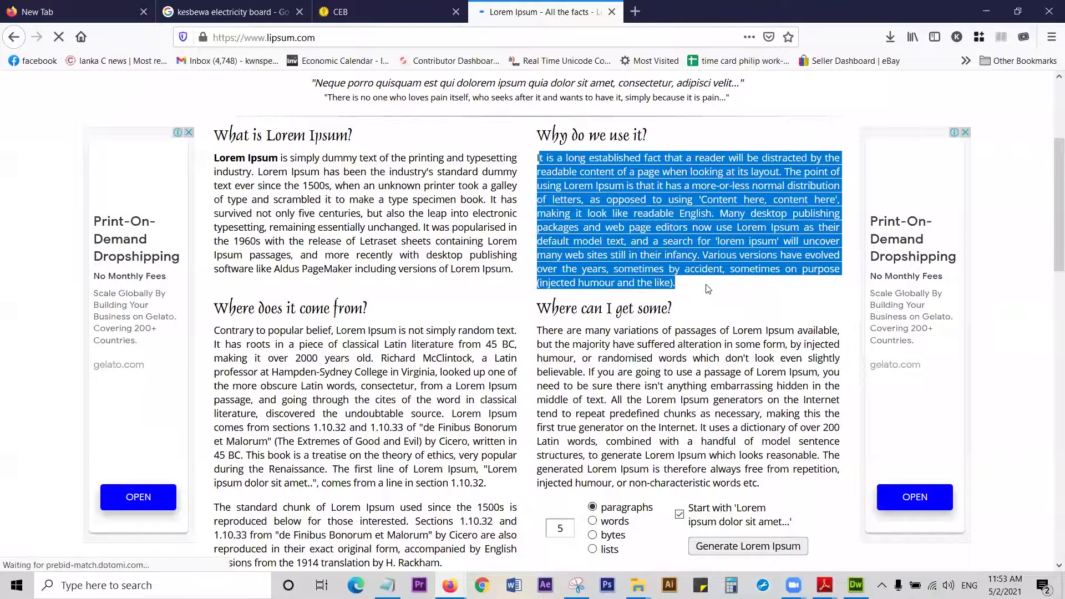
Step: Paste the copied text after the <p> tag in index.html, save the file and reload the page in Firefox
click(982, 9)
click(425, 394)
key(ctrl+v)
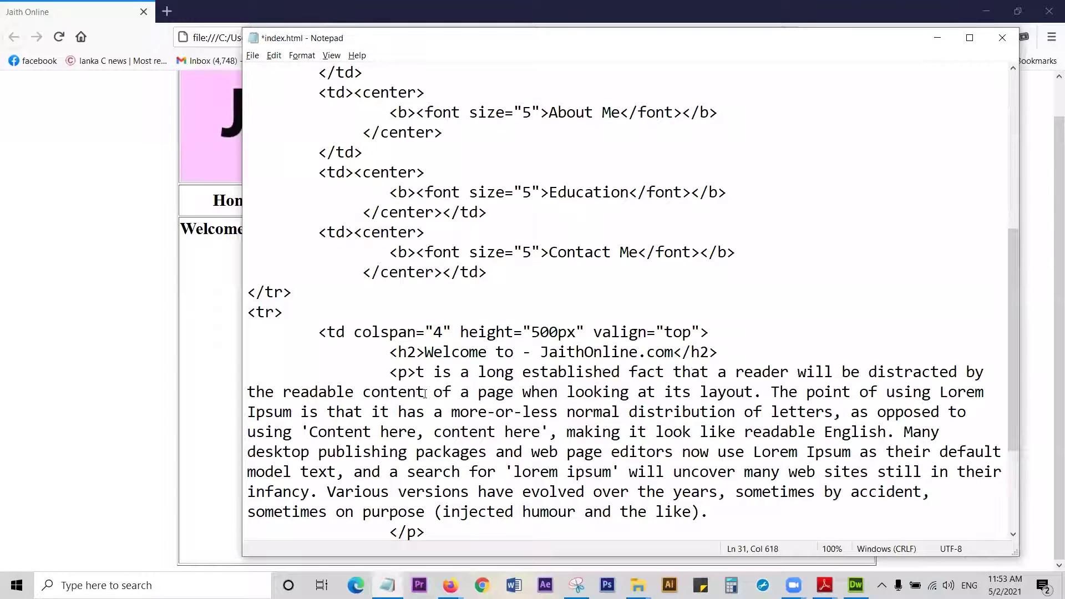
key(ctrl+s)
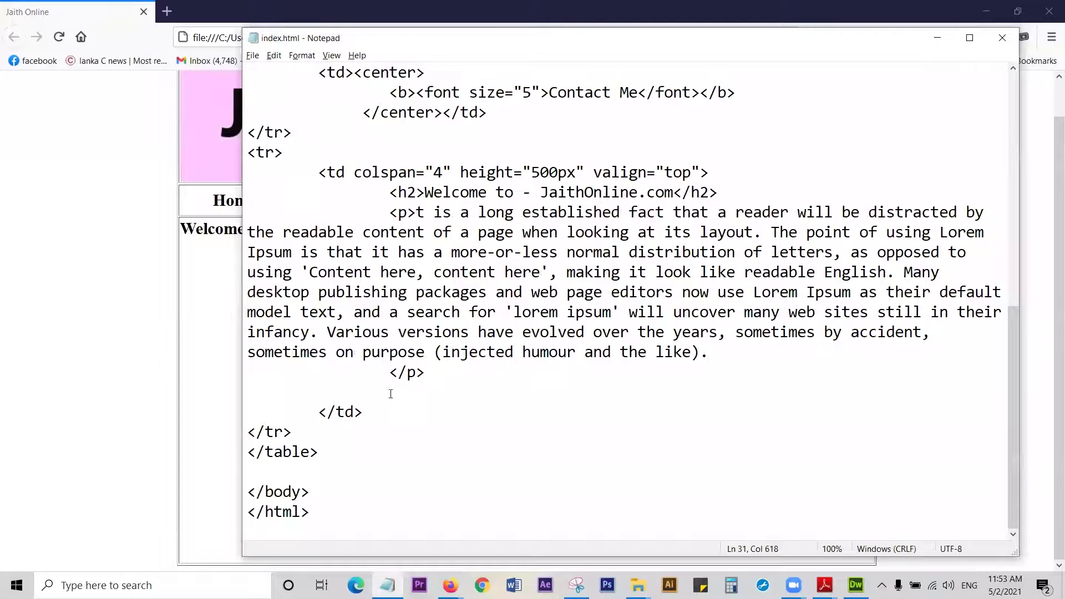
click(124, 345)
click(65, 38)
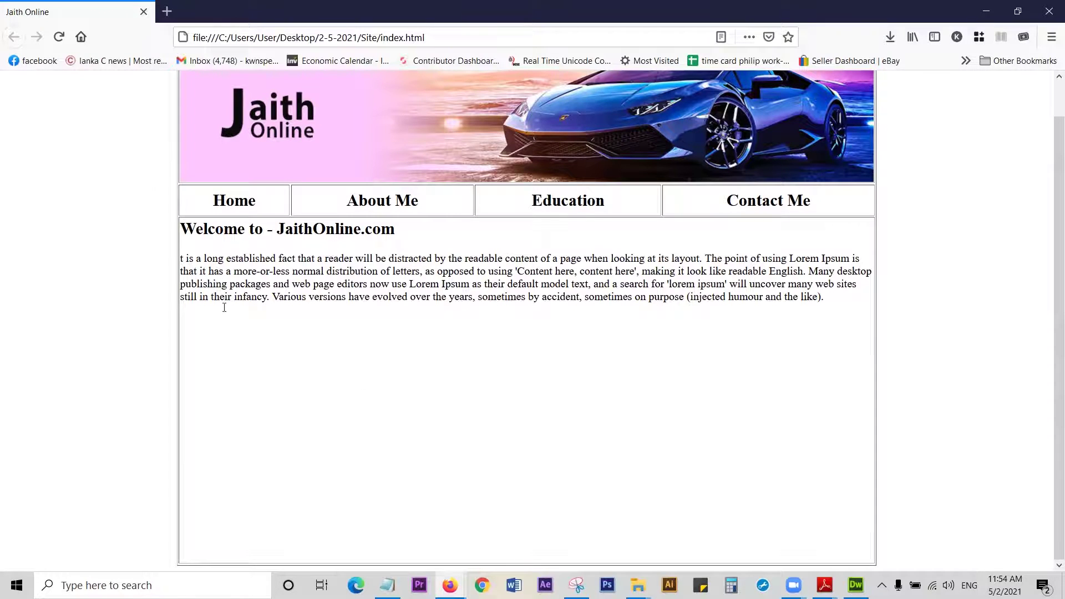
Step: Insert the missing "I" at the start of the paragraph text in Notepad, save index.html and reload the page in Firefox
click(387, 585)
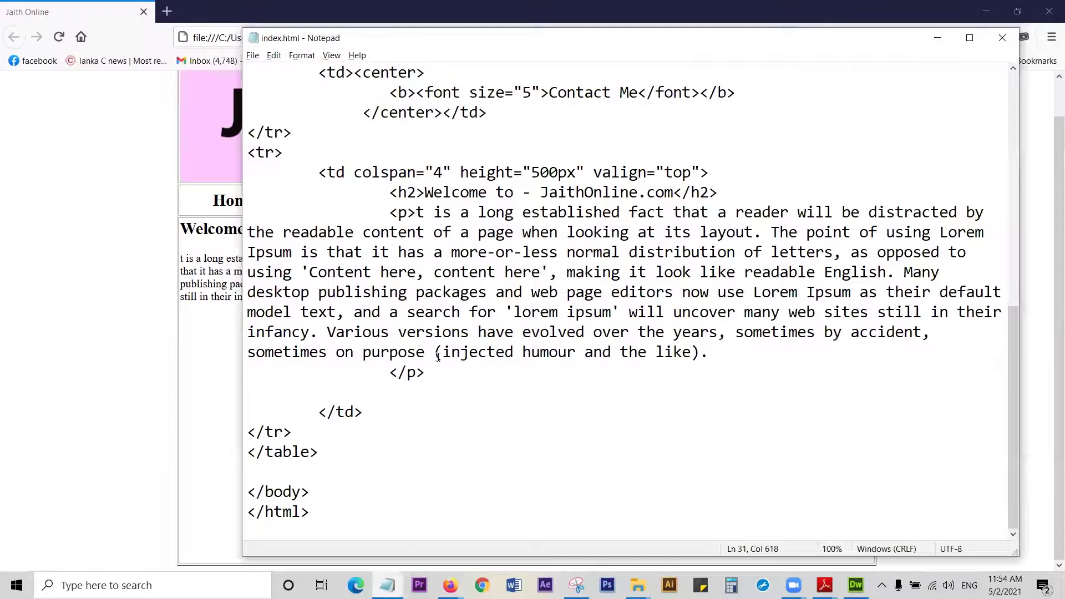
click(417, 206)
text(I)
key(ctrl+s)
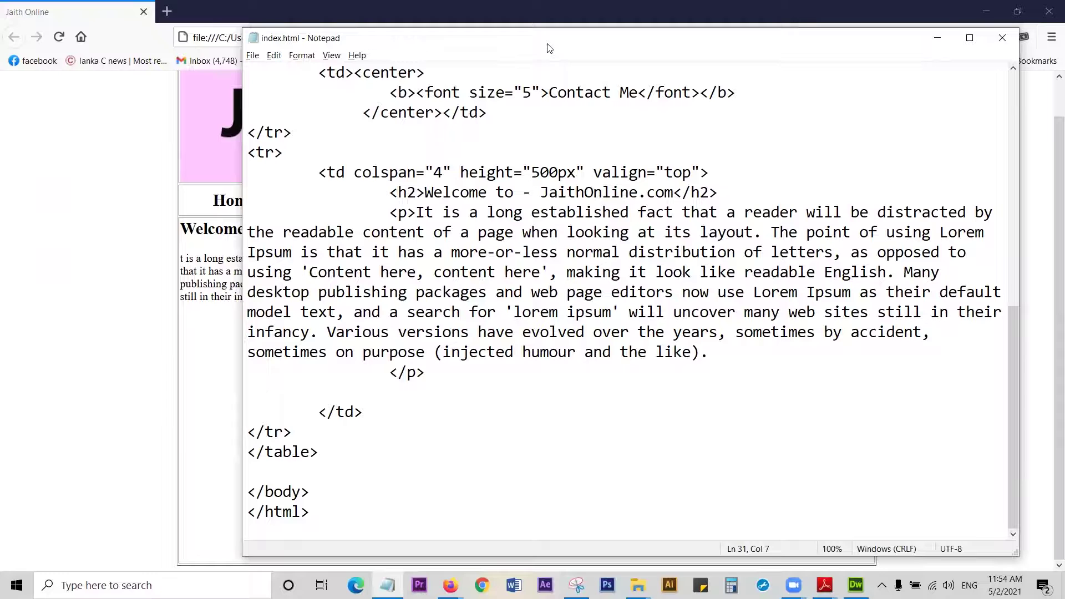
drag(549, 49, 532, 64)
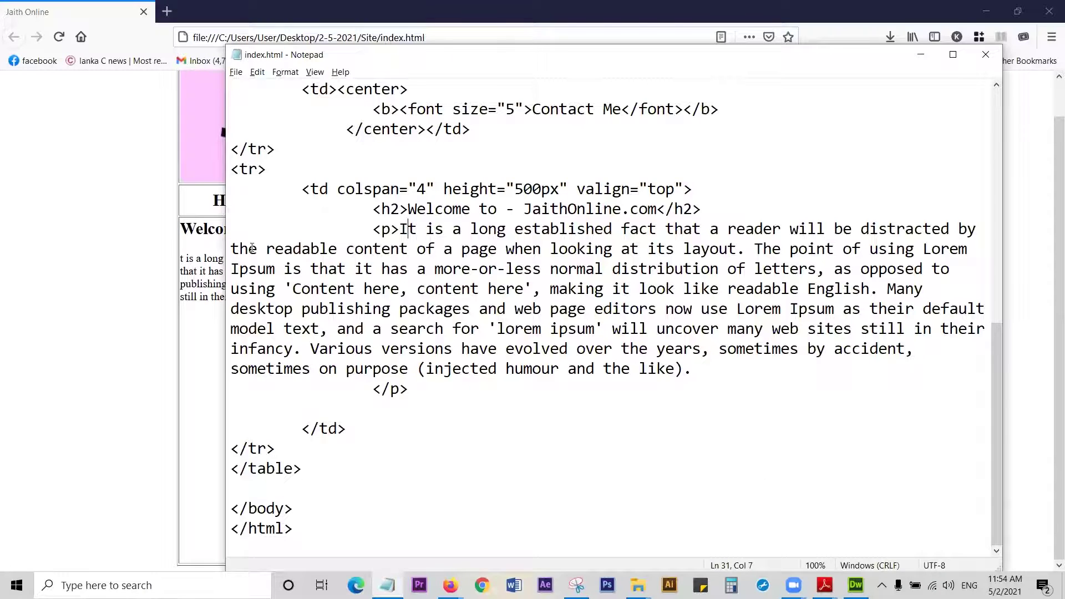
click(183, 257)
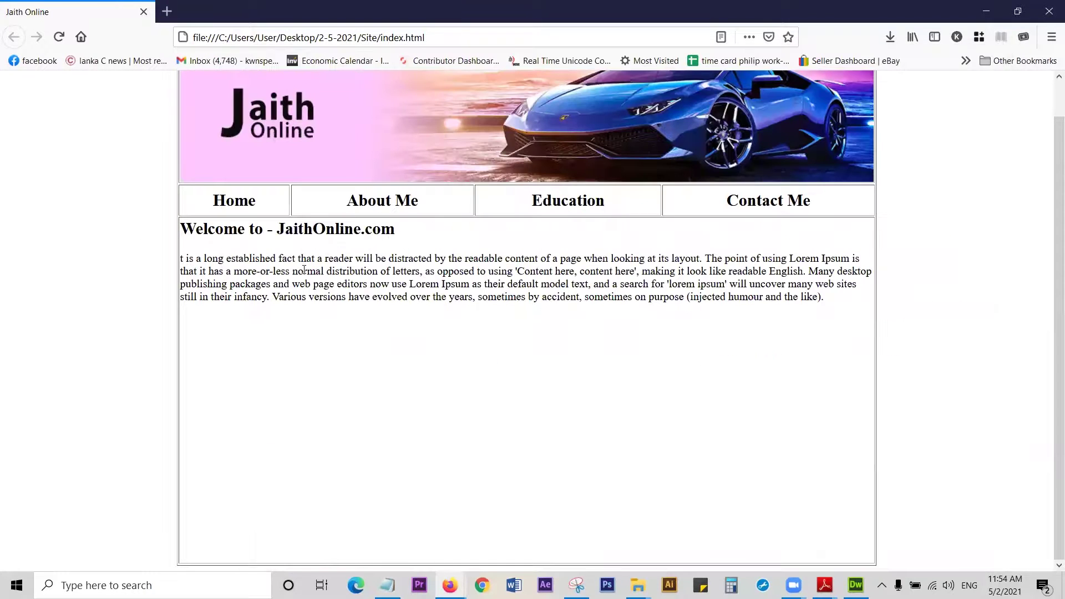
click(59, 37)
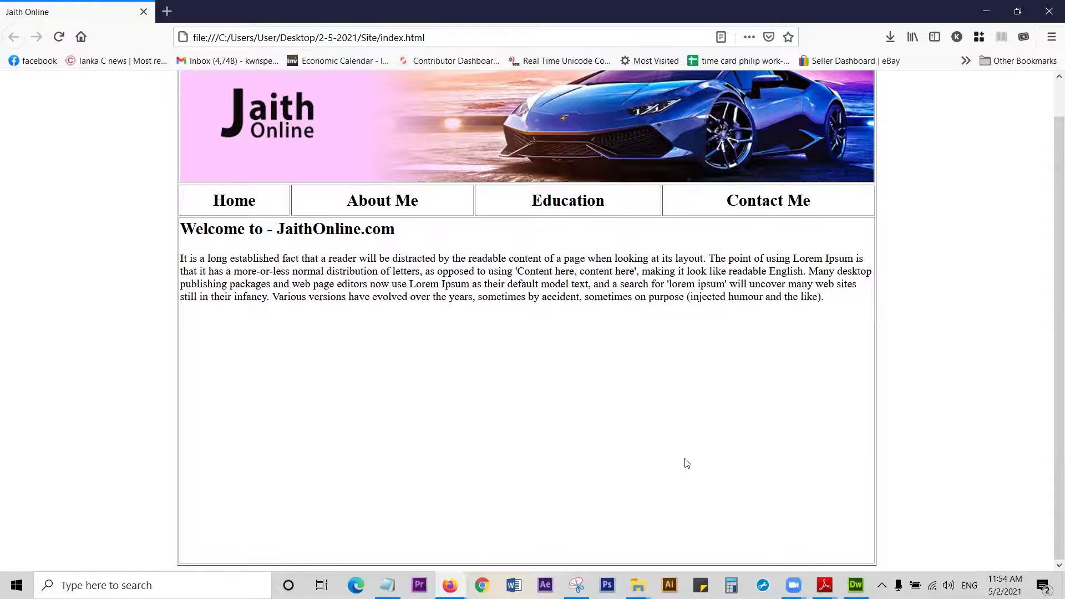
Step: Minimize the browser and Notepad, view the screenshot image on the desktop in Windows Photo Viewer and close it
key(alt+Tab)
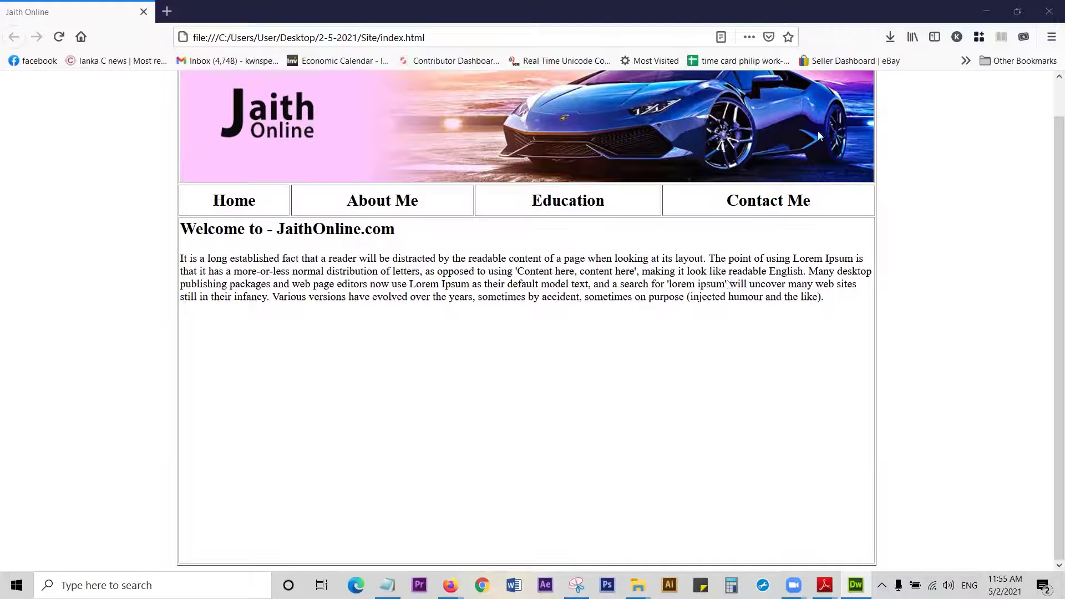
click(986, 10)
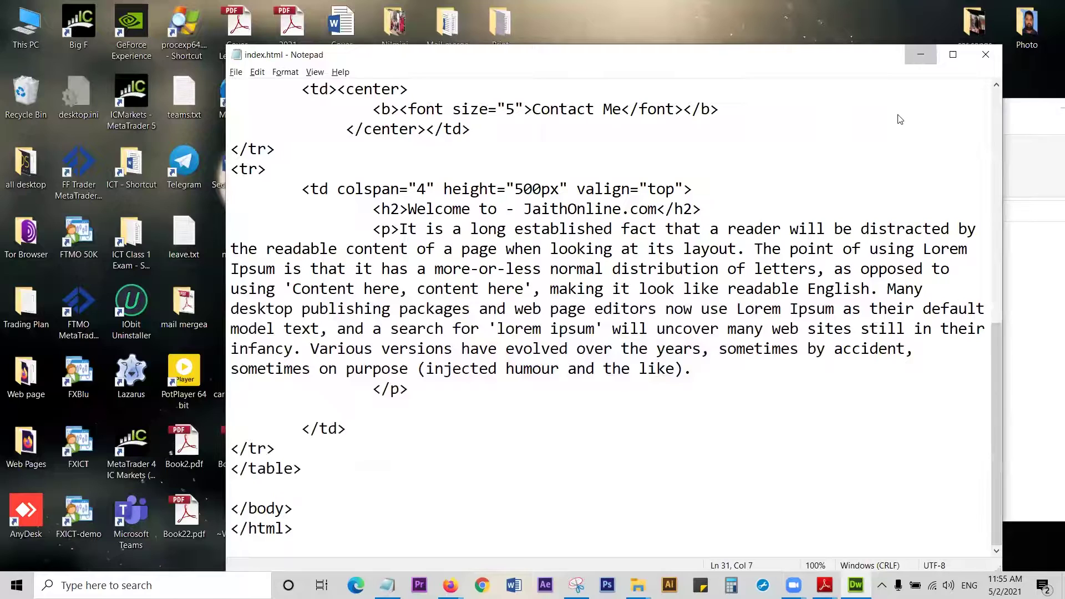
click(920, 54)
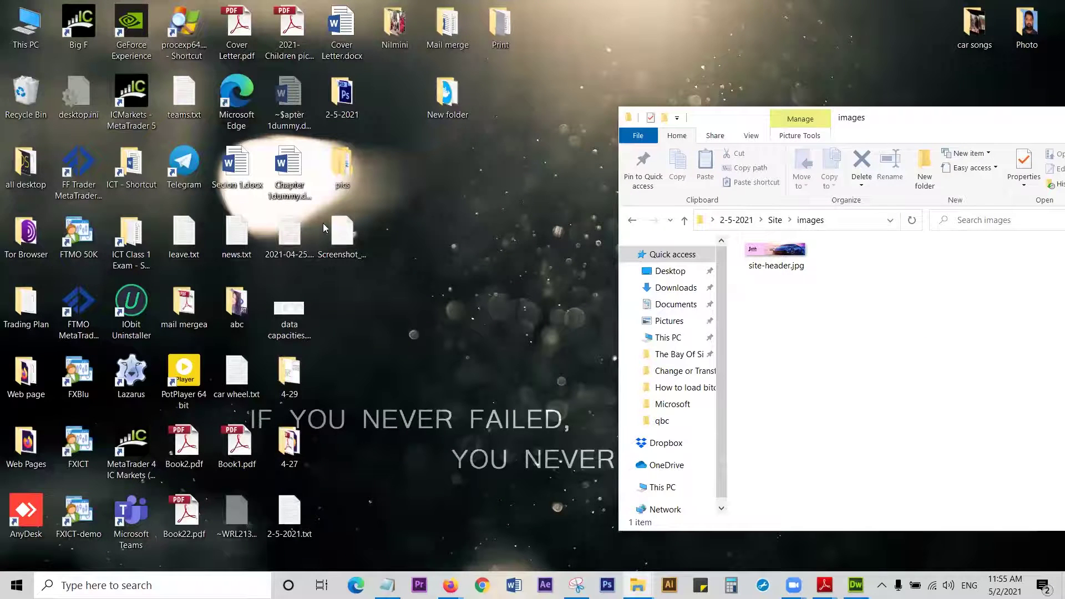
click(349, 232)
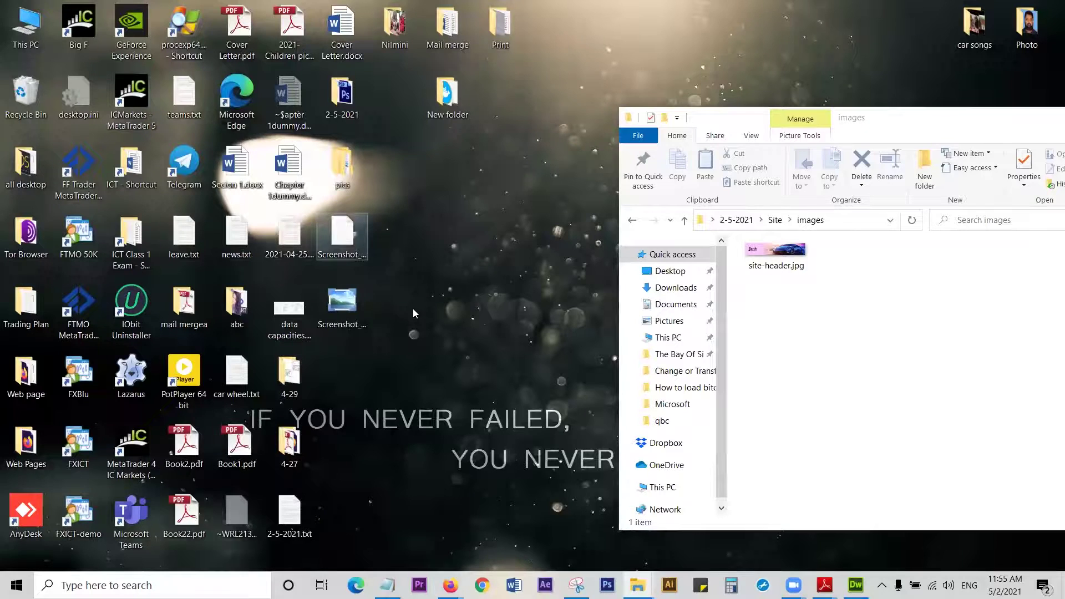
click(345, 303)
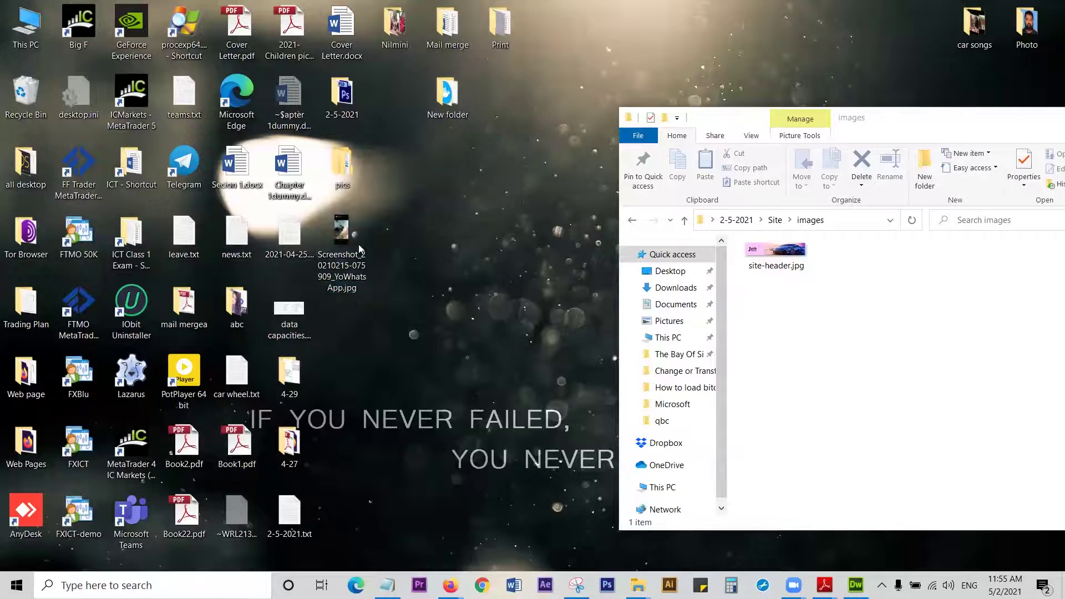
click(343, 235)
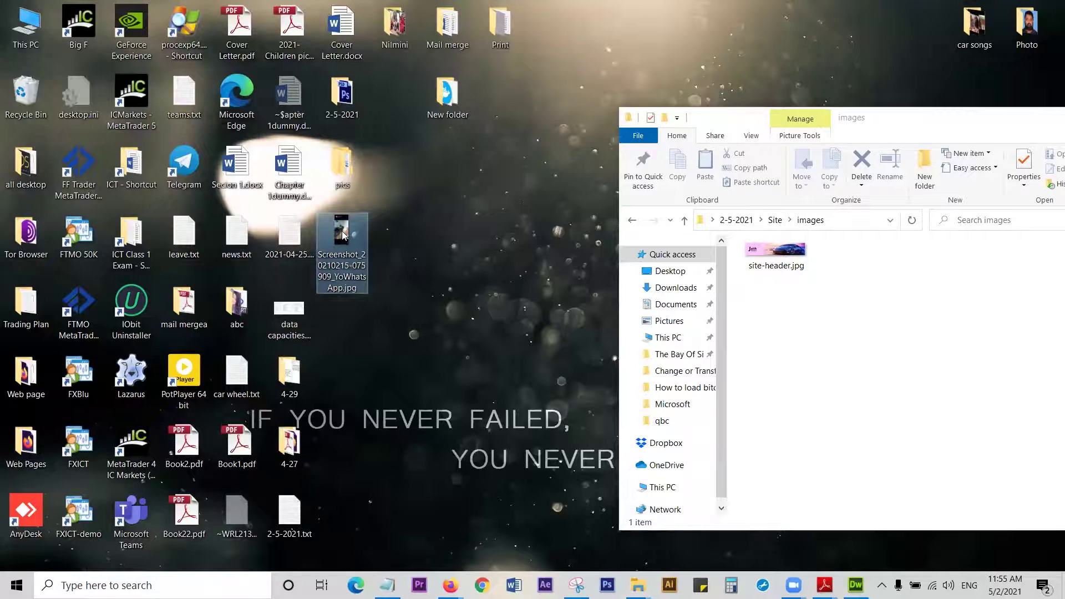
click(877, 118)
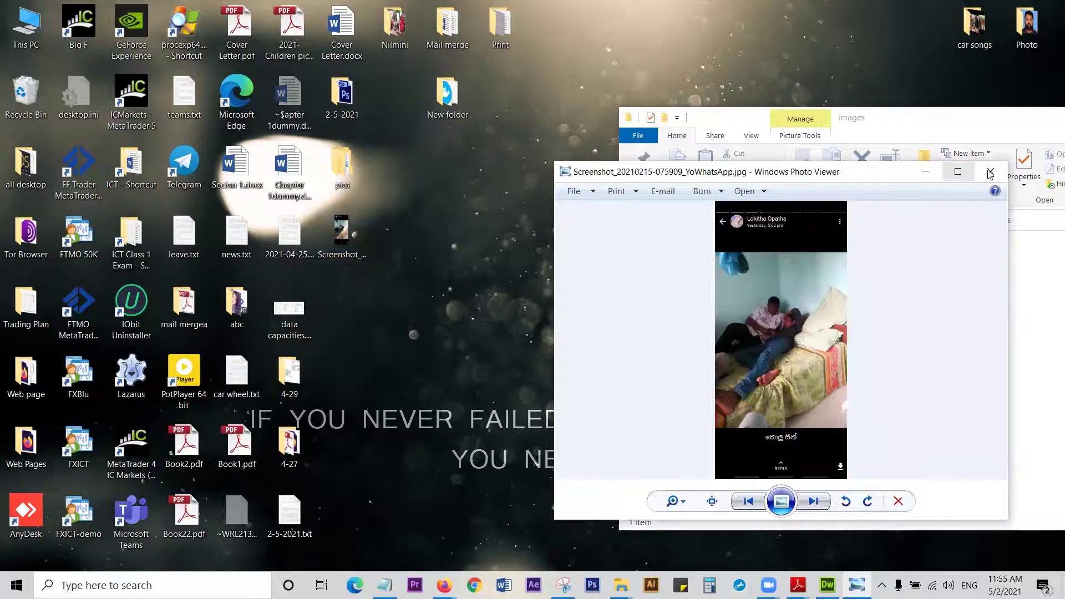
click(993, 174)
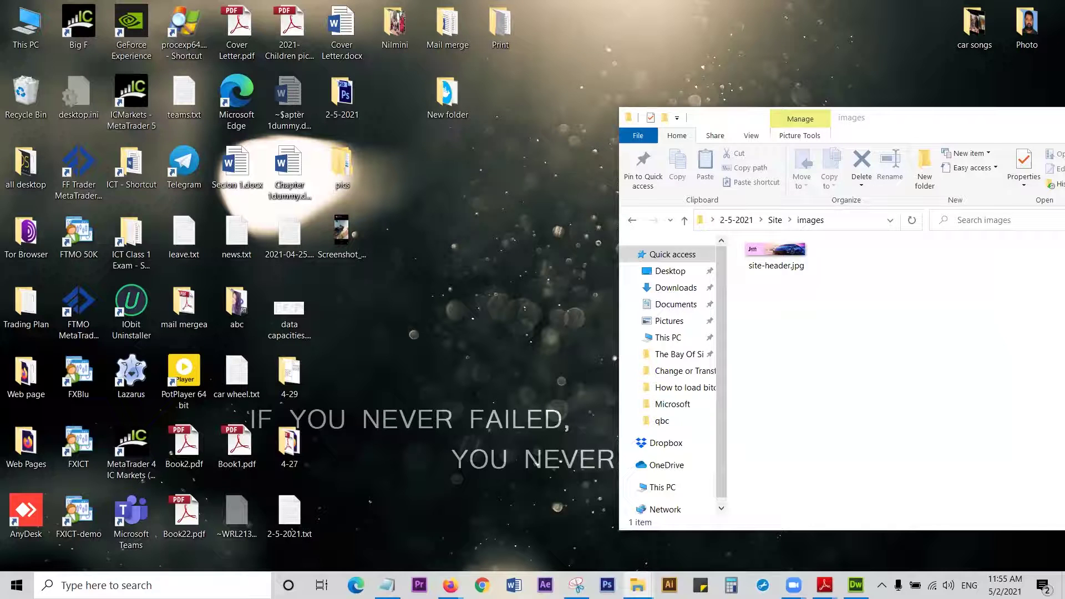
drag(944, 117, 881, 137)
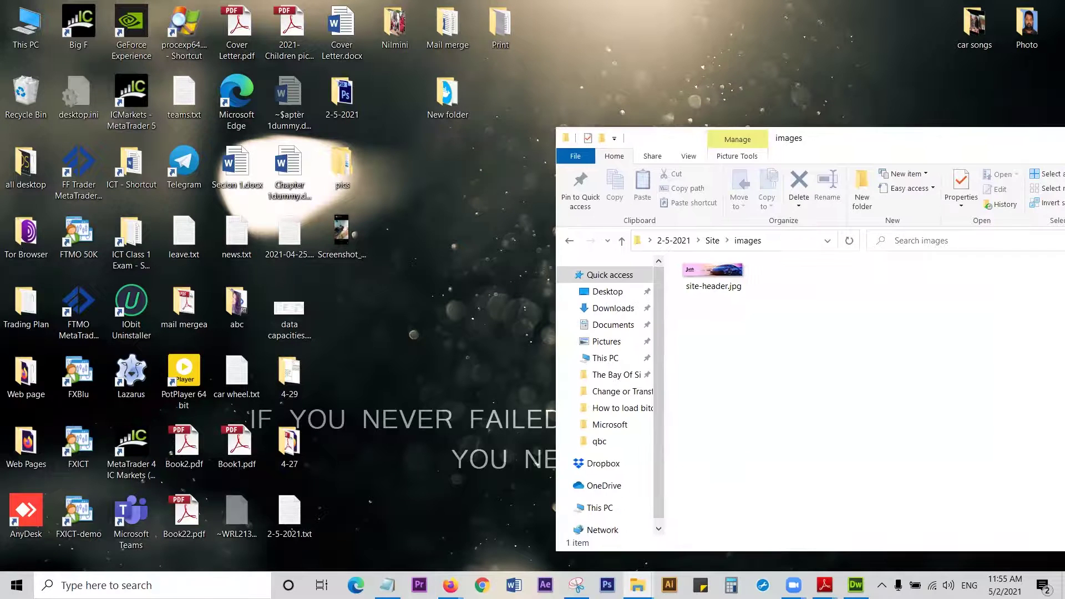
key(alt+Tab)
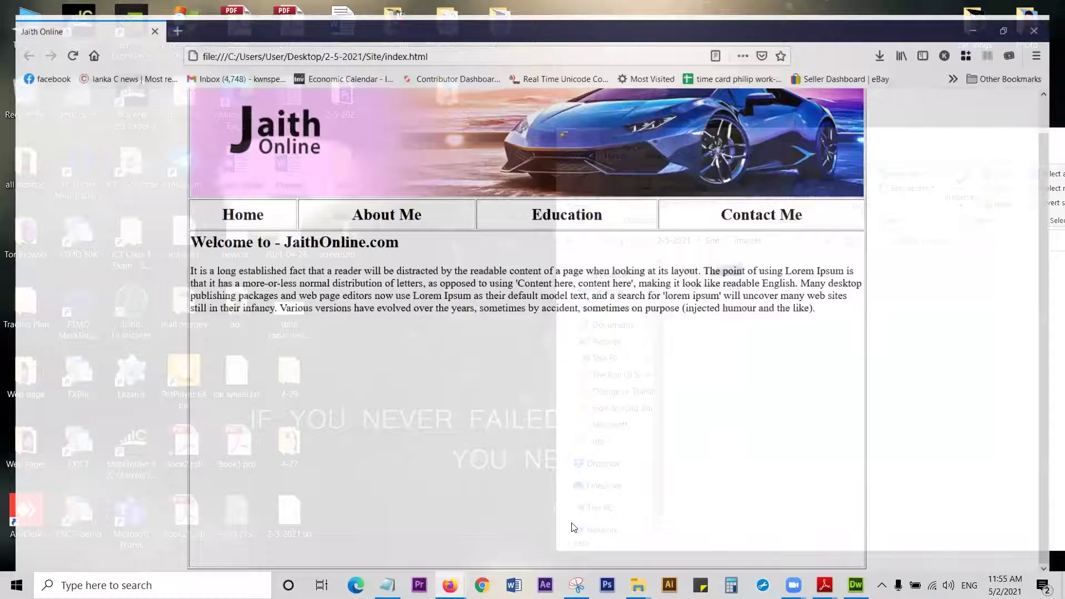
key(alt+Tab)
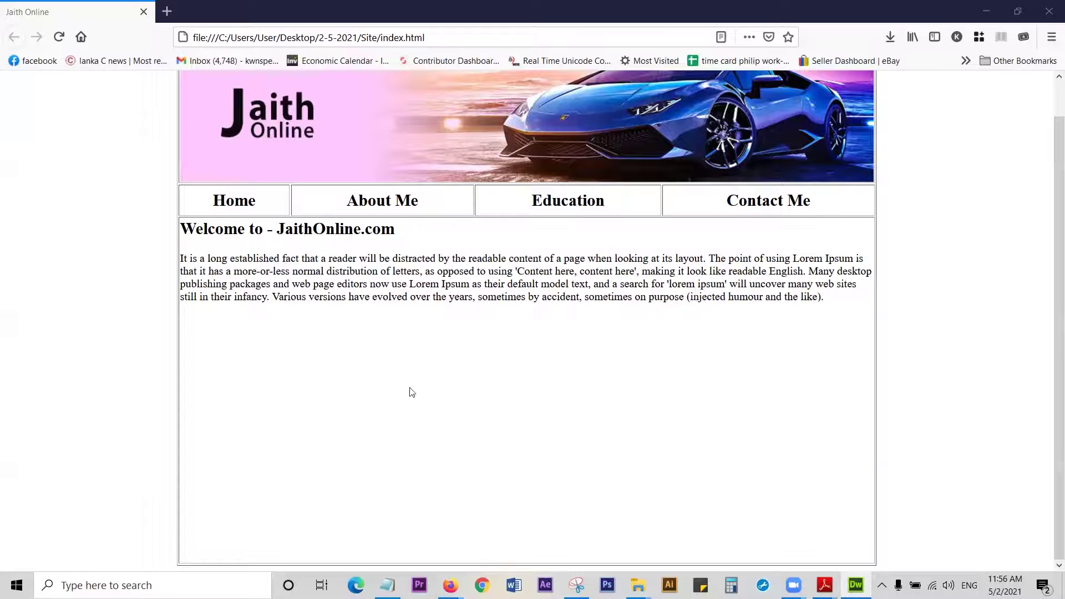
click(536, 317)
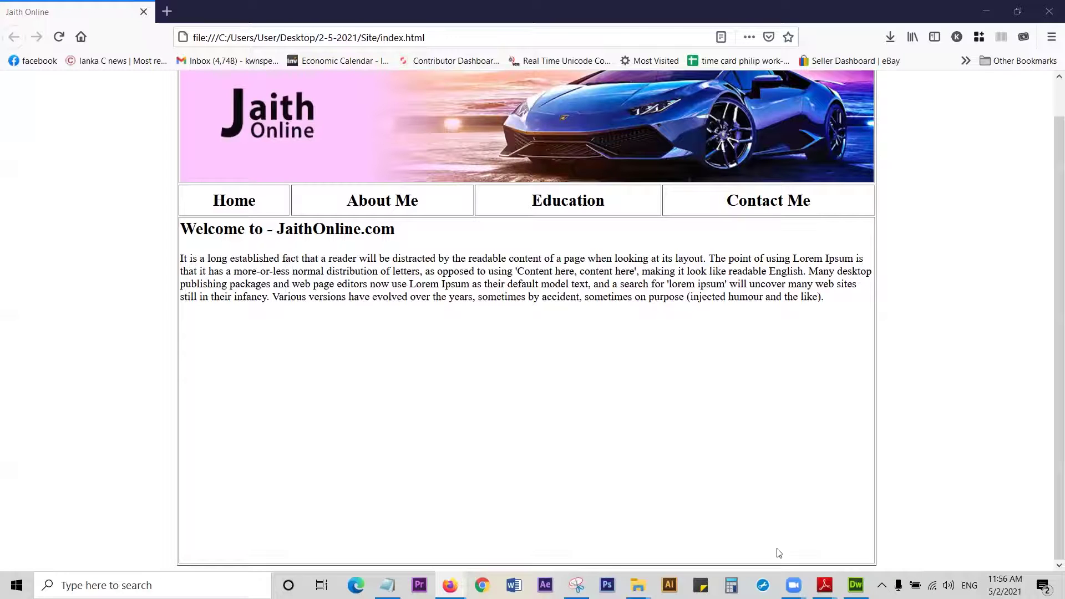
Step: Switch to the images folder window in File Explorer
mouse_move(638, 585)
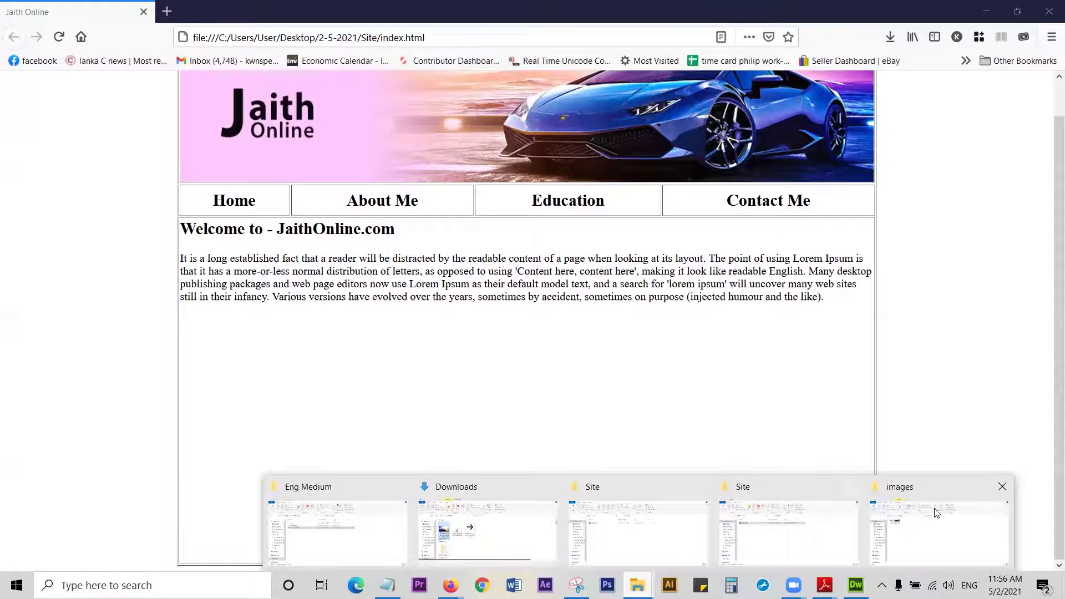